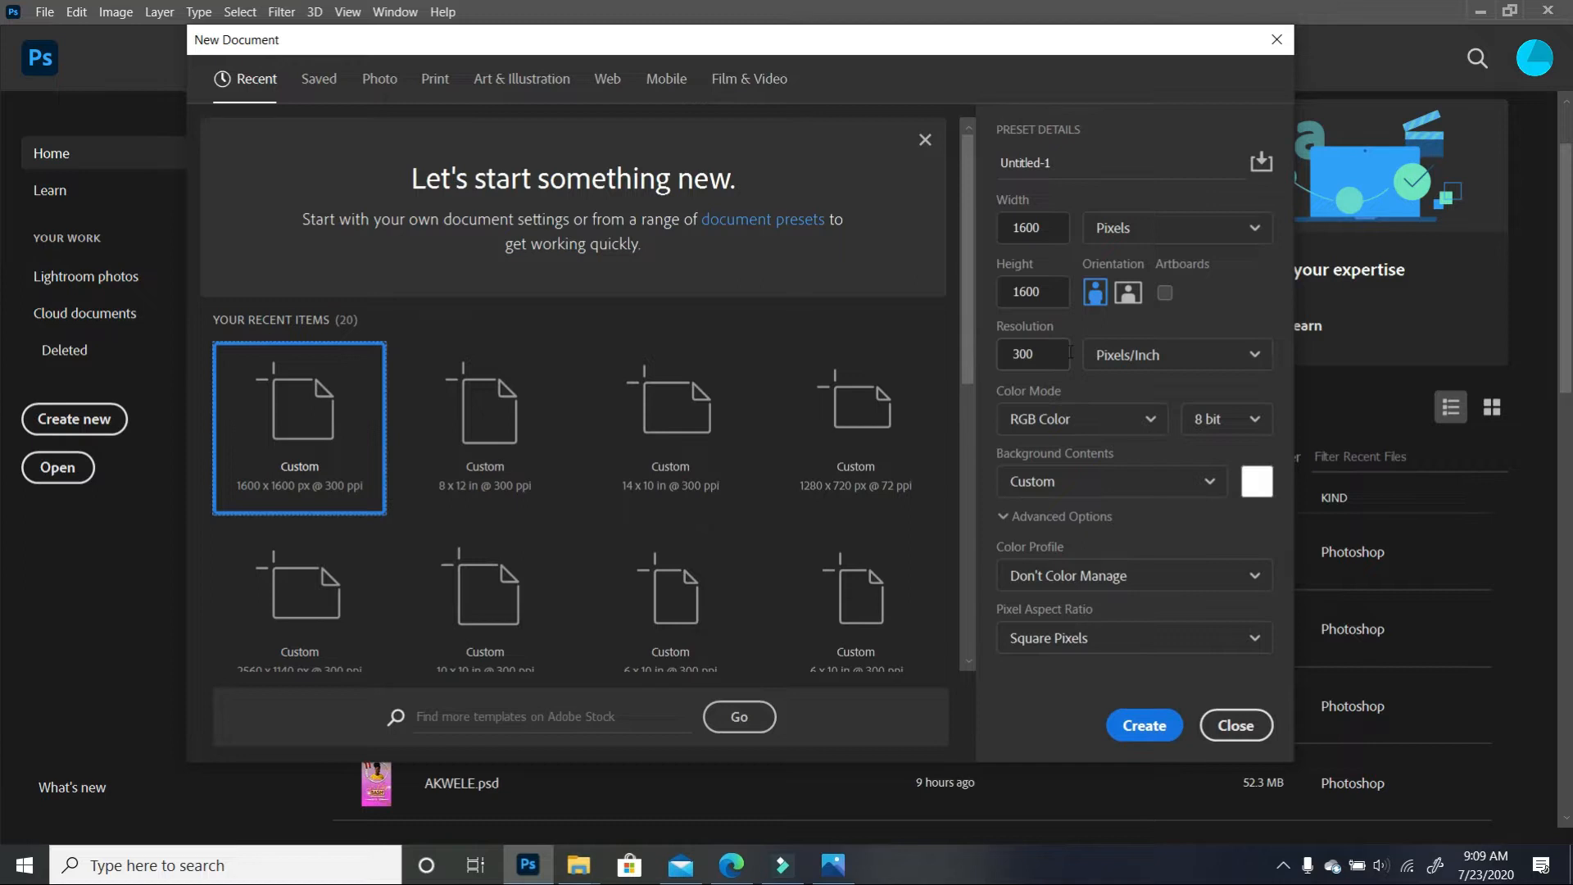
Create the 1600 × 1600 px, 300 ppi document and drag the photo from the Tutorials folder toward it
click(1167, 728)
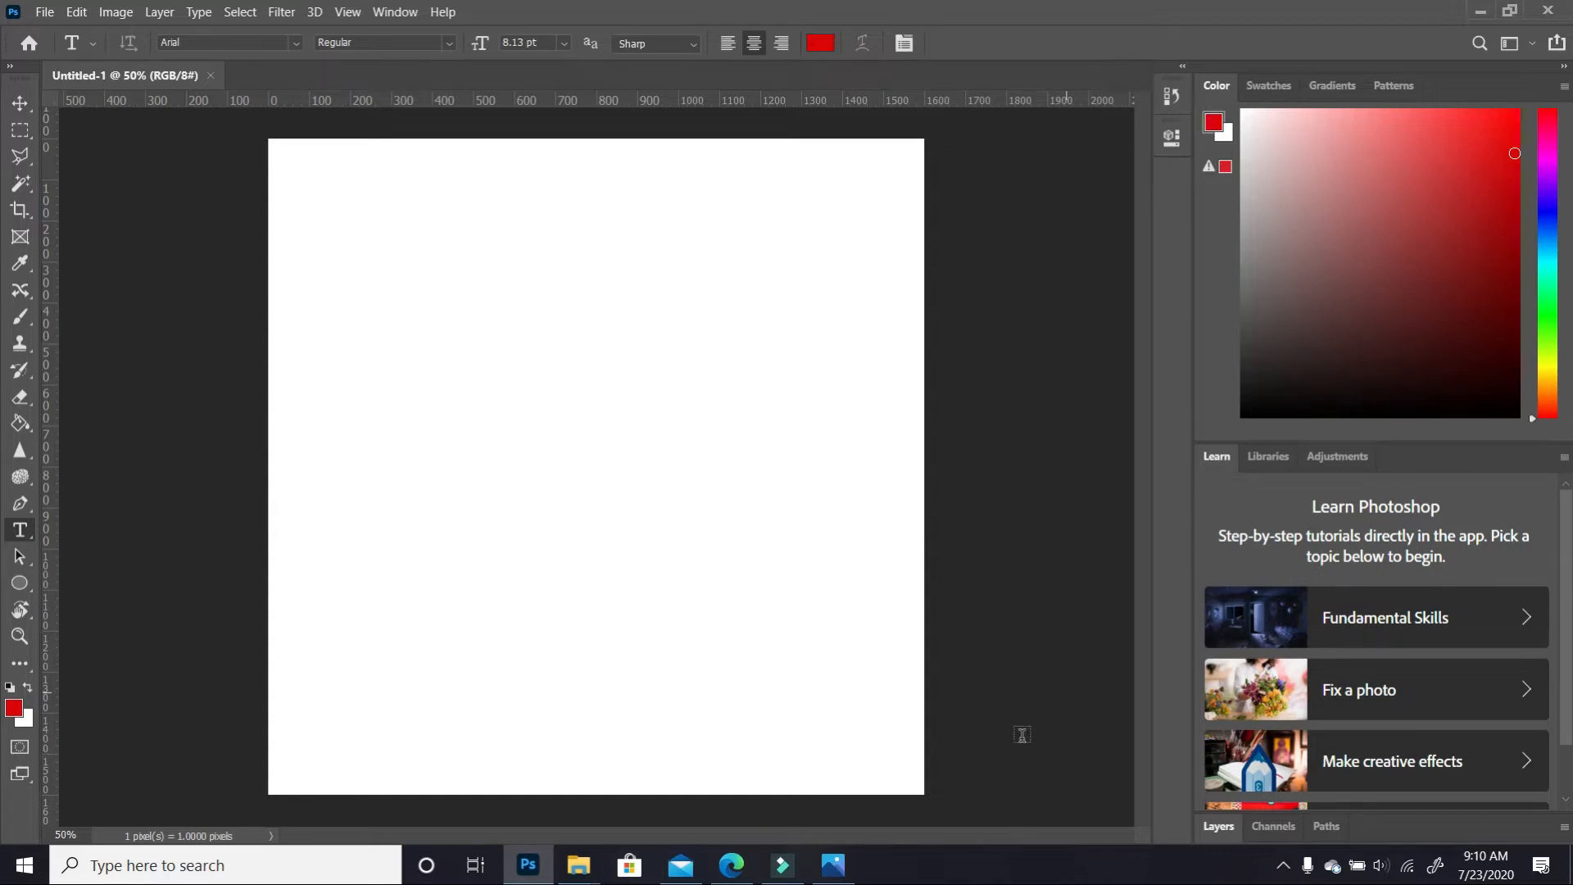
mouse_move(855, 878)
mouse_move(586, 875)
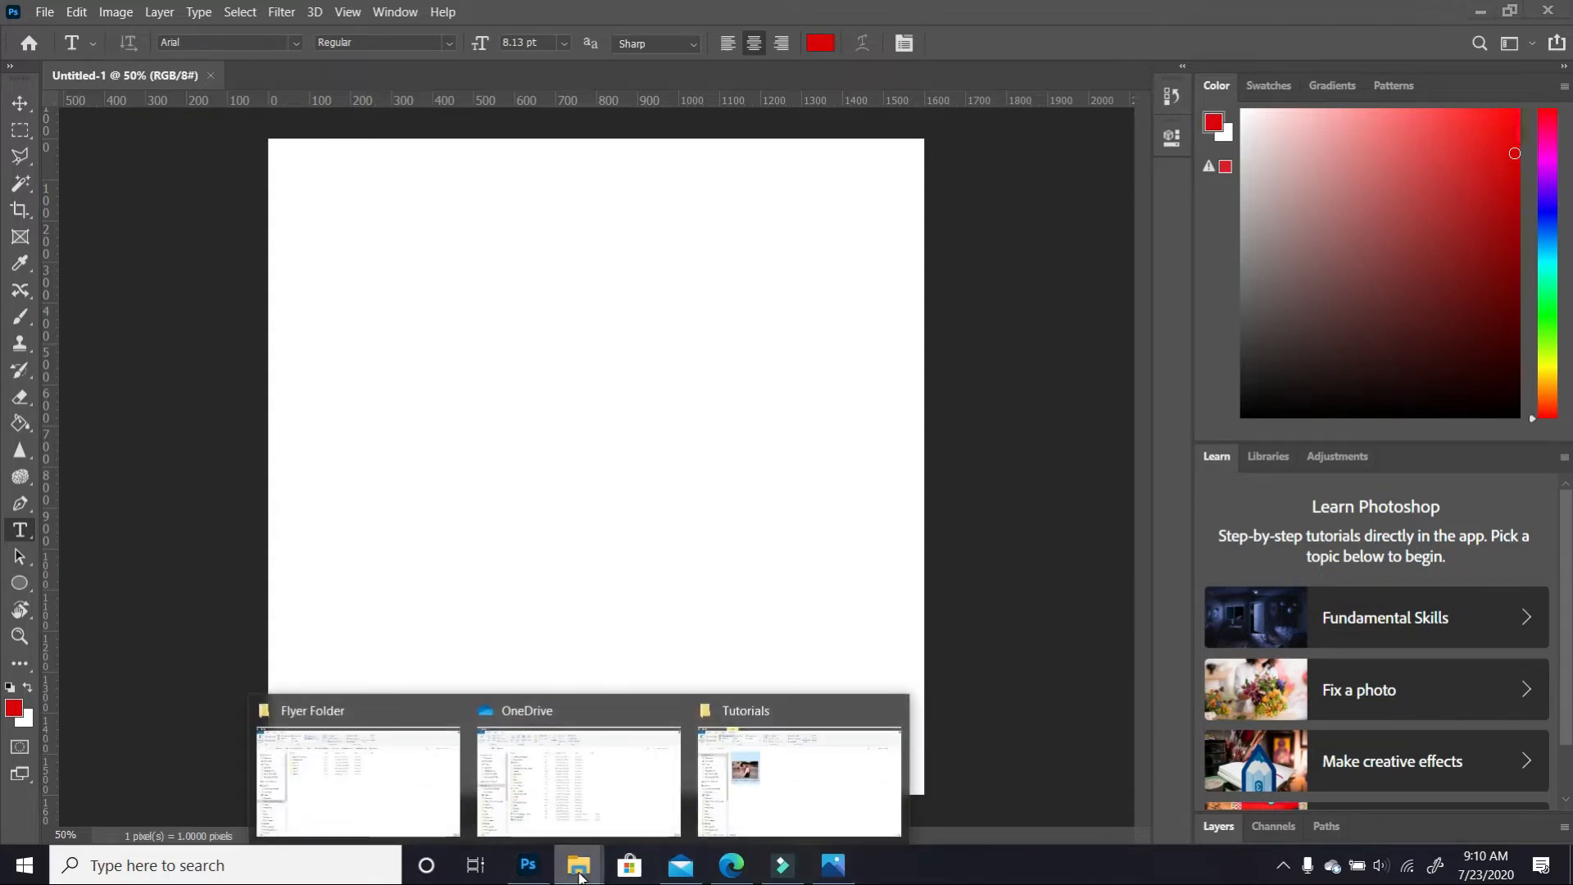
click(827, 797)
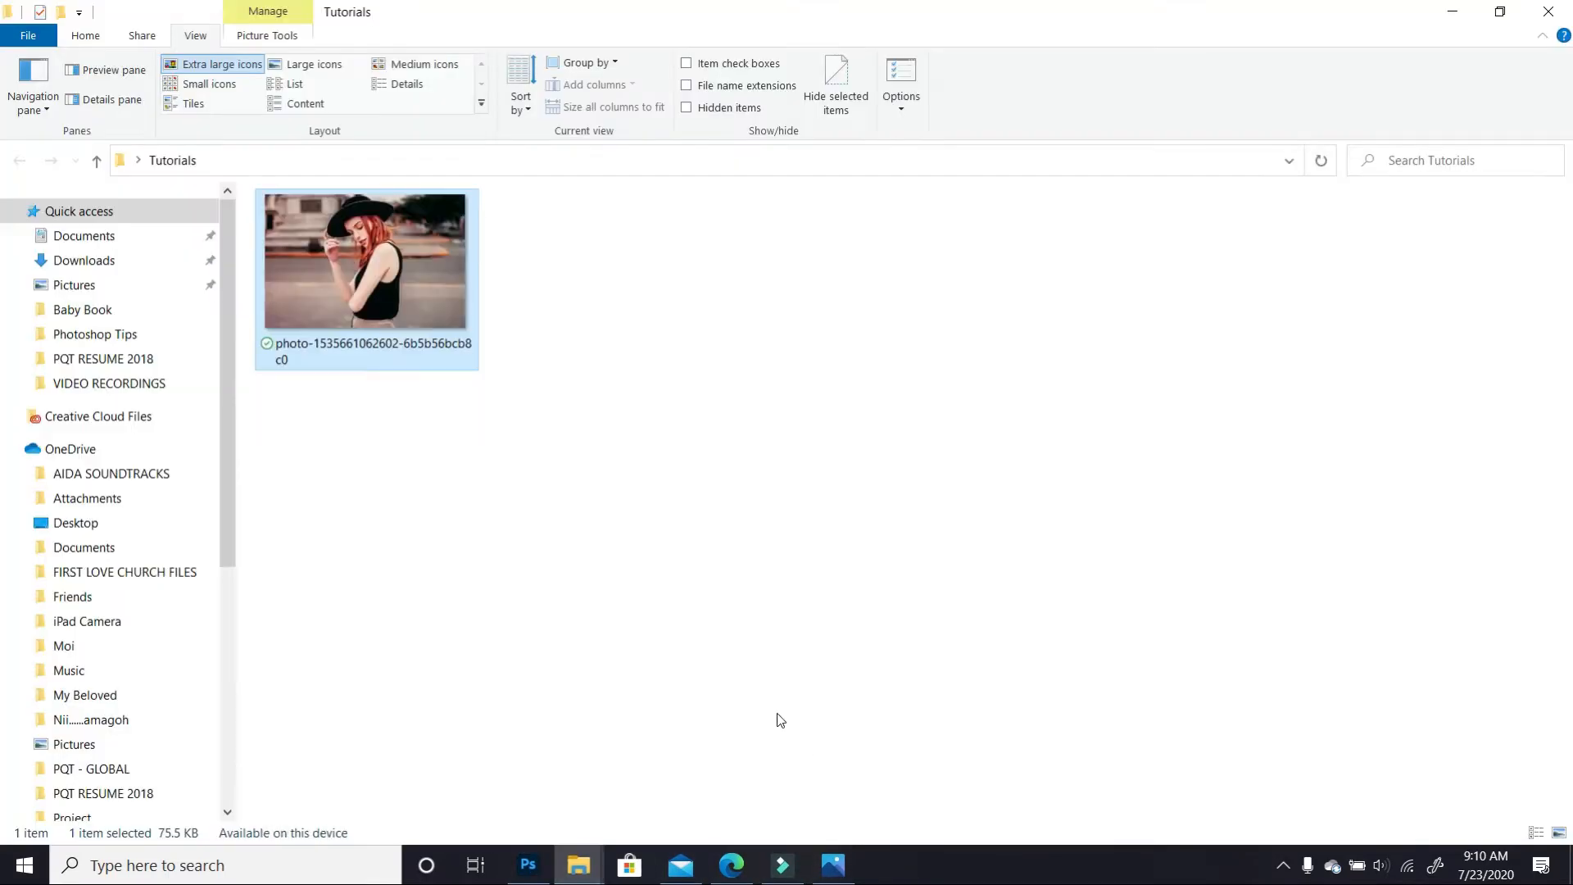
drag(416, 282, 597, 636)
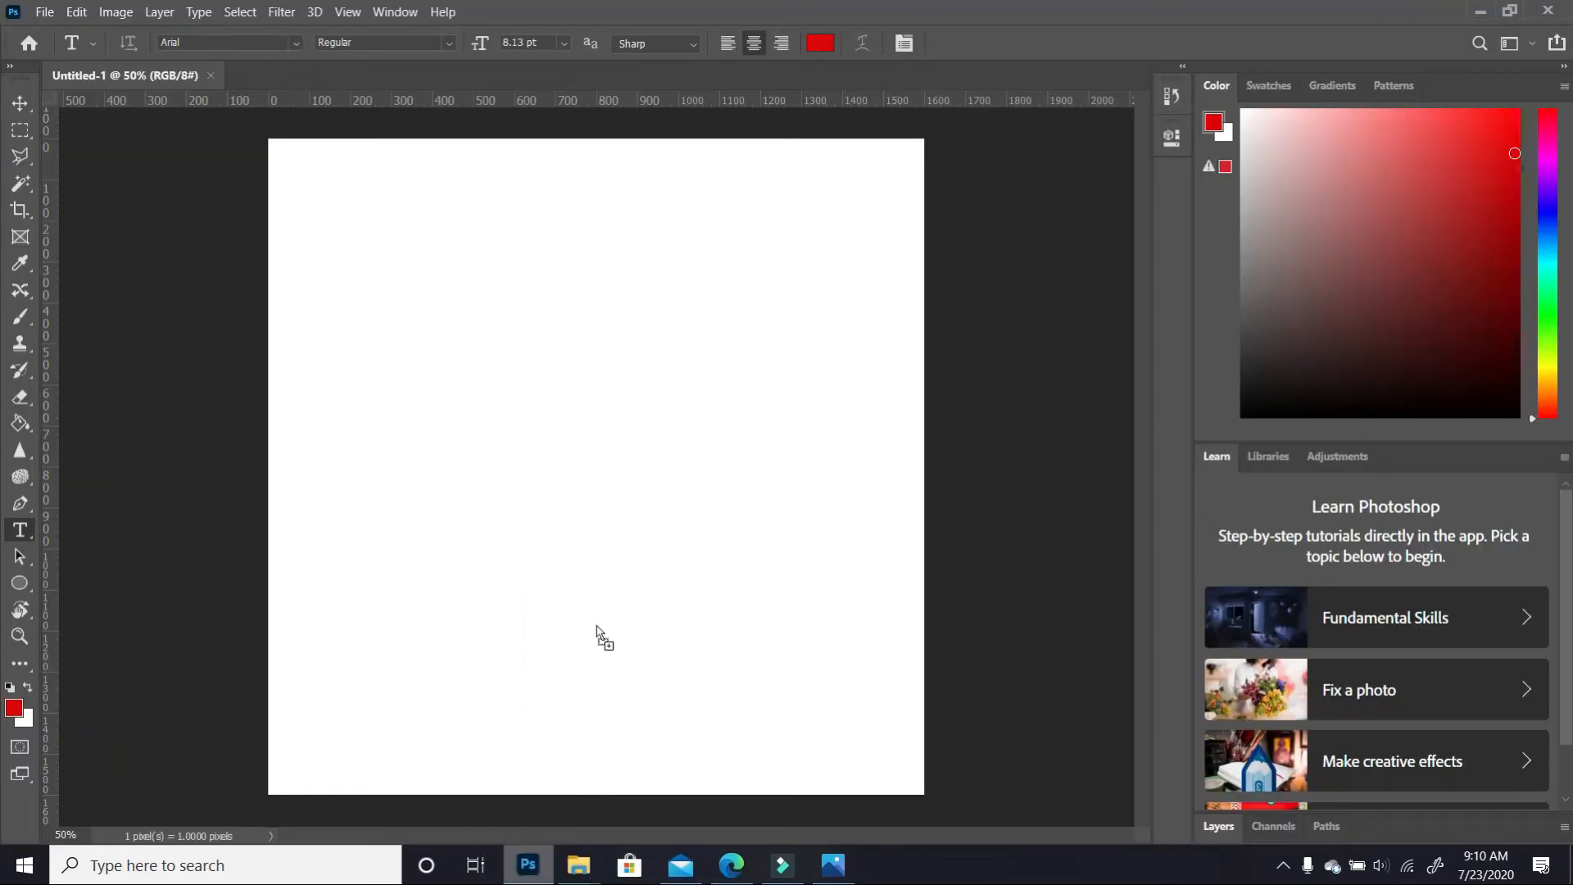
Drop the photo onto the canvas and commit it as a placed layer
drag(617, 567, 617, 567)
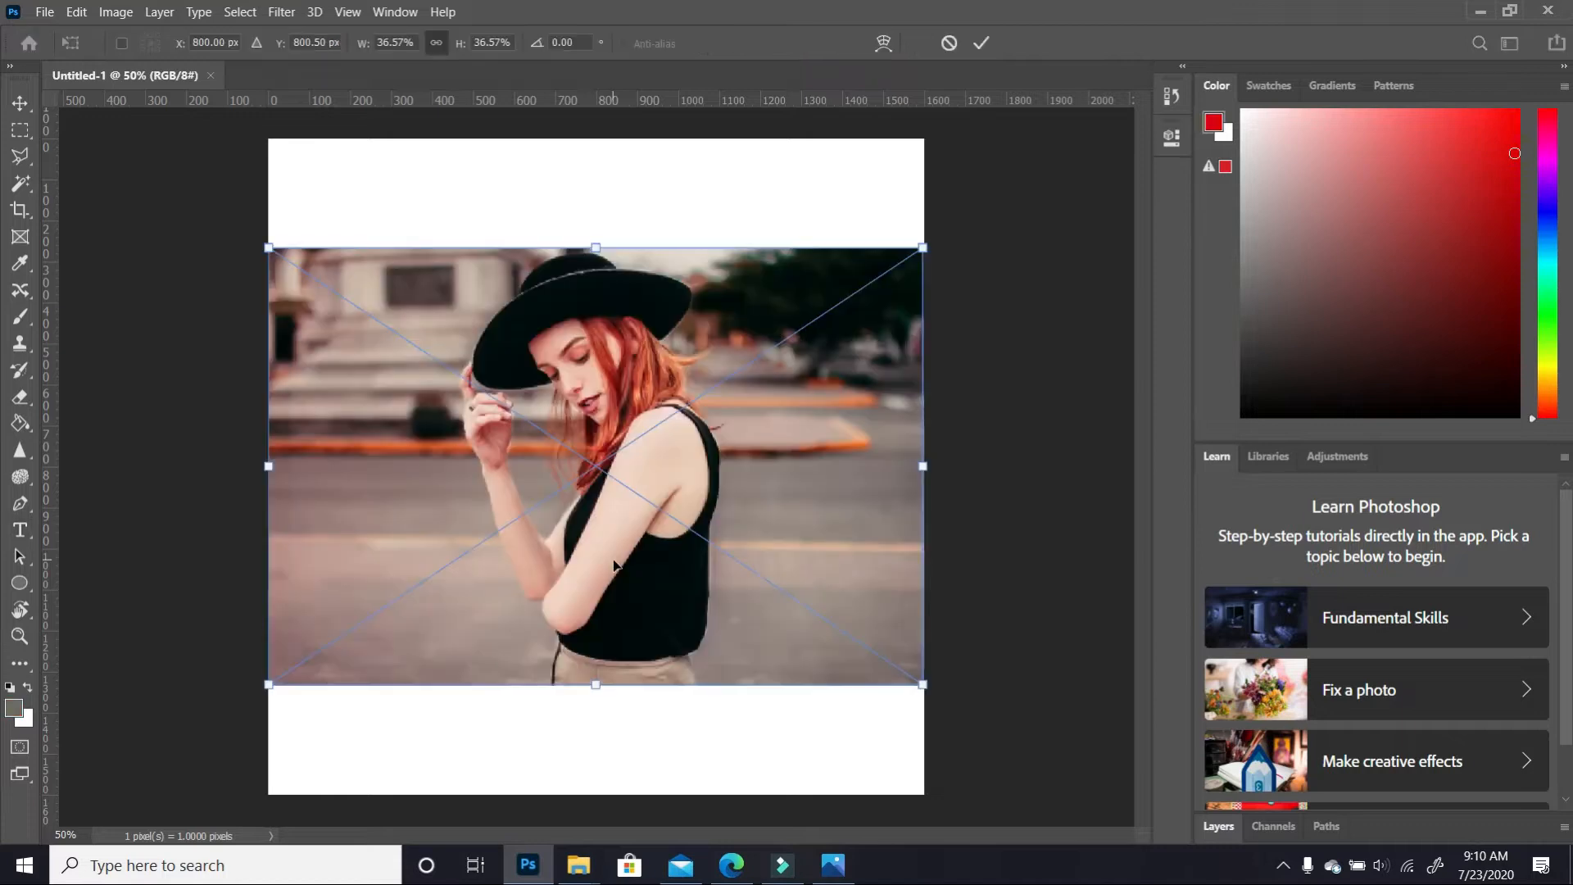
key(Return)
key(t)
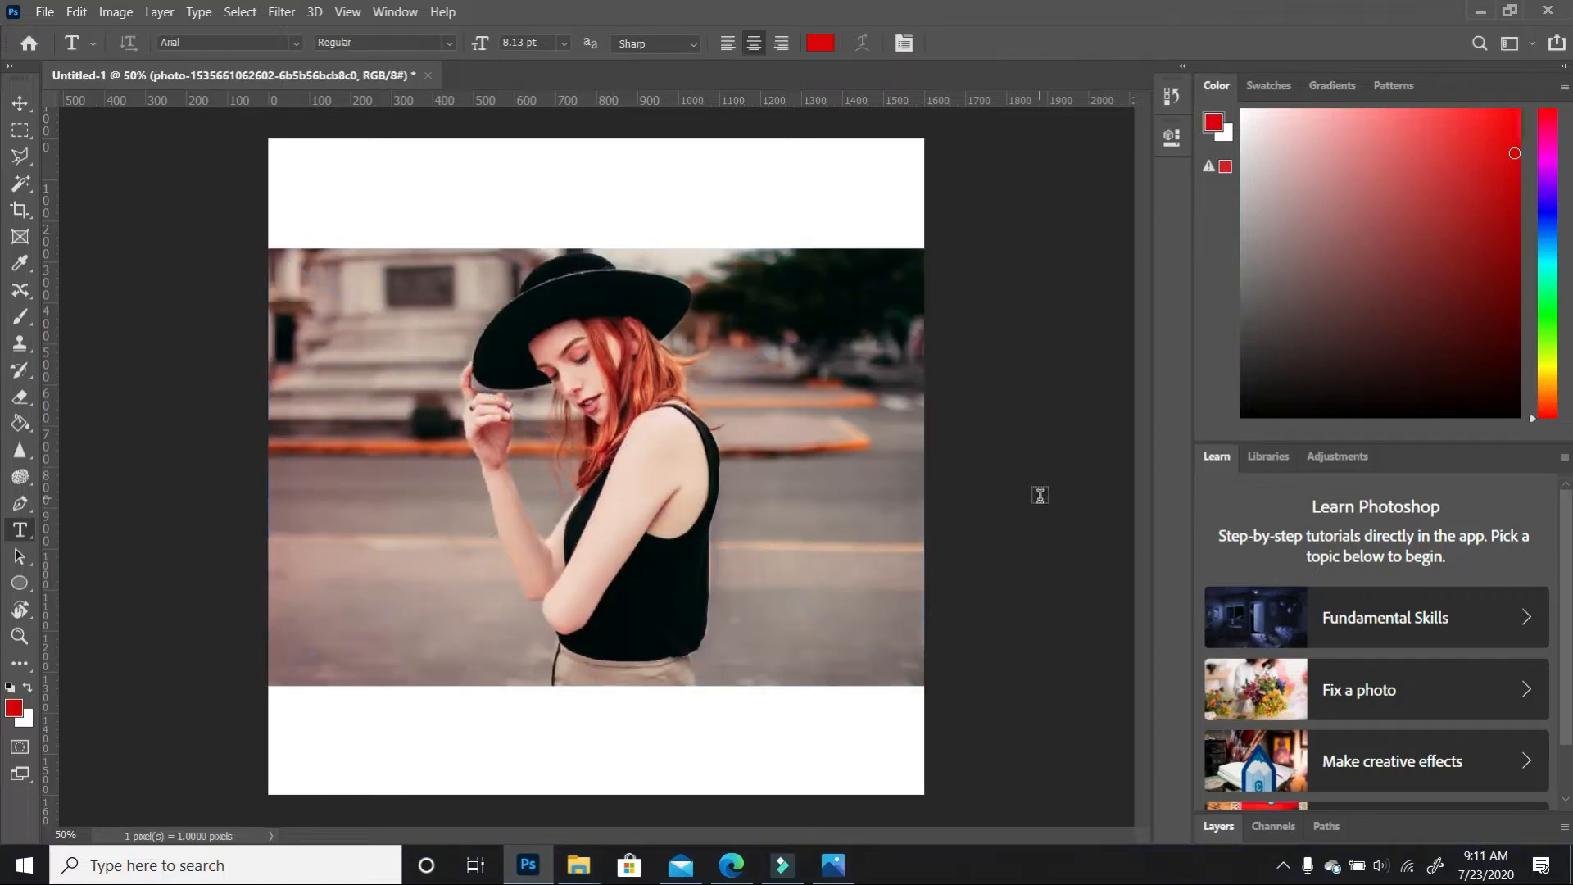
click(19, 103)
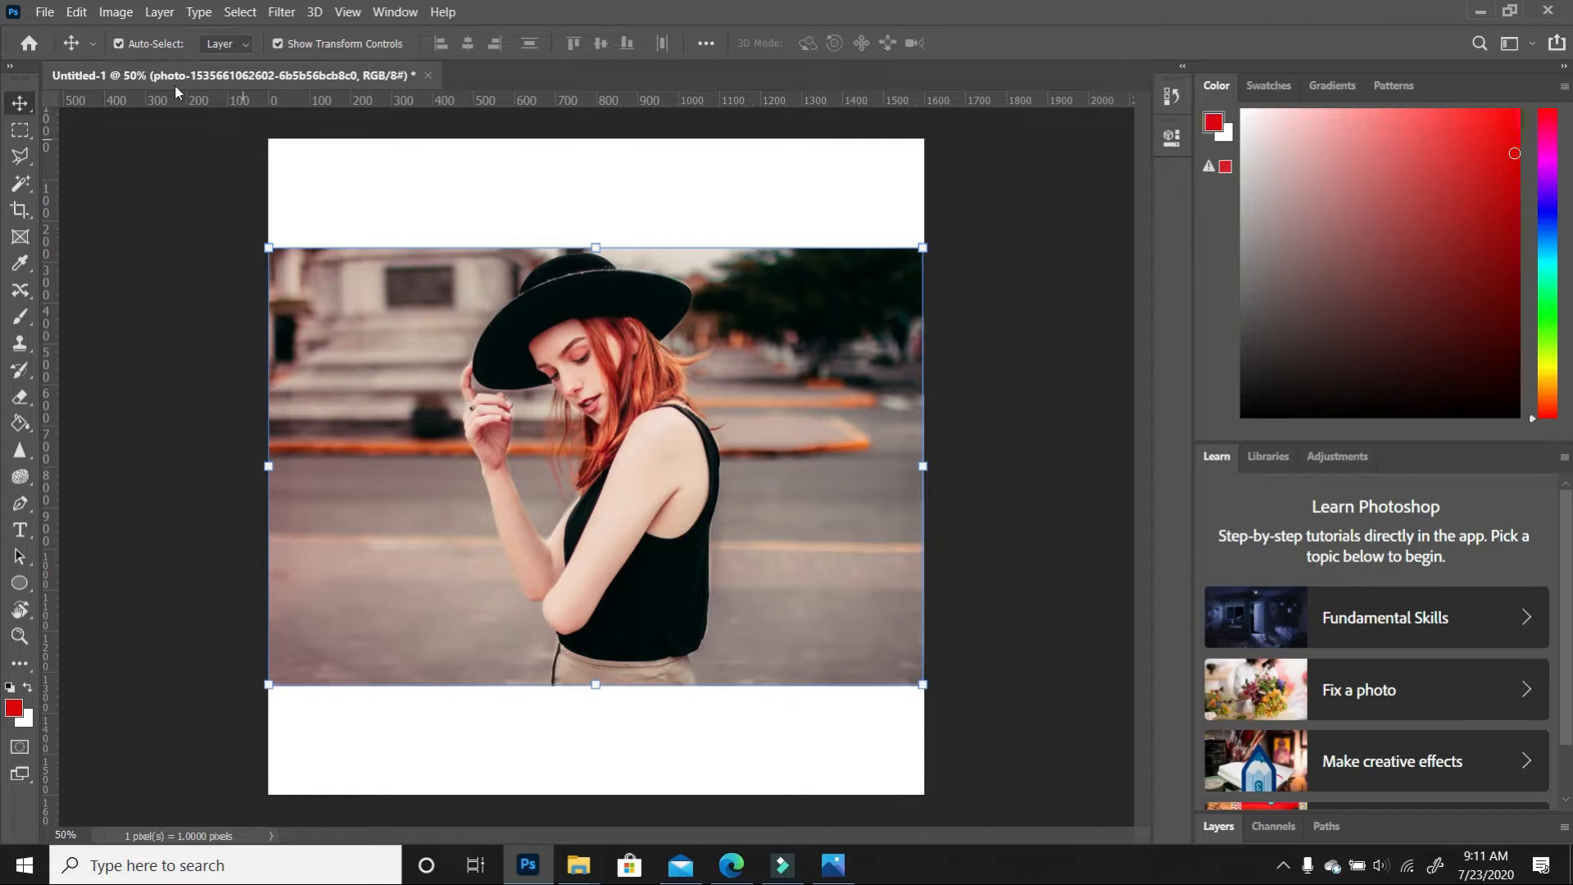
Scale the photo up proportionally to cover the canvas and centre it at 800, 800 px
click(76, 12)
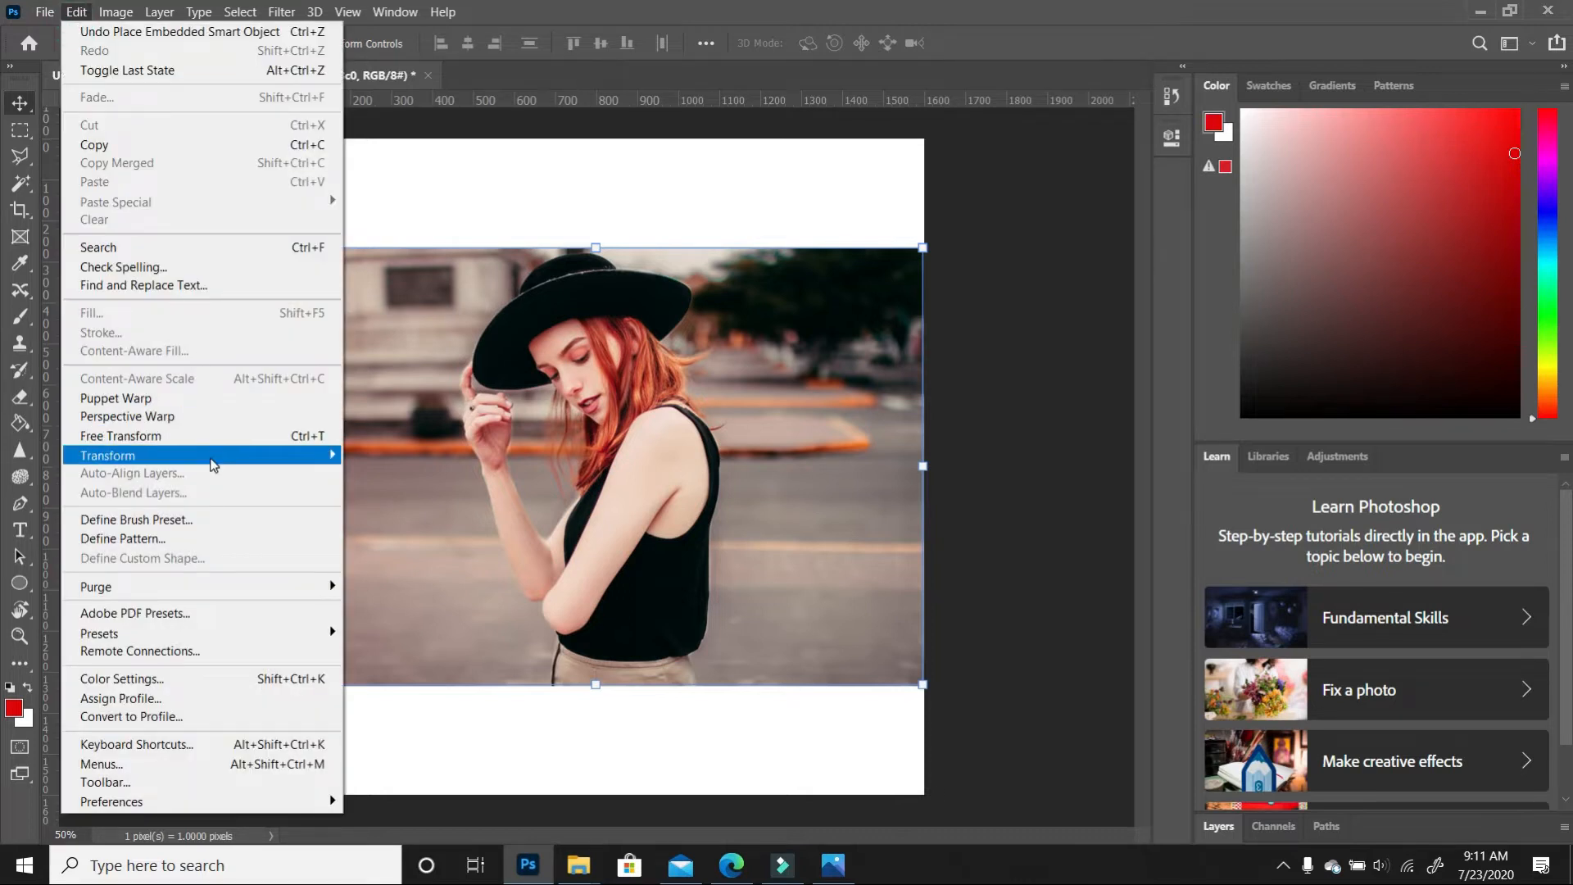
mouse_move(217, 463)
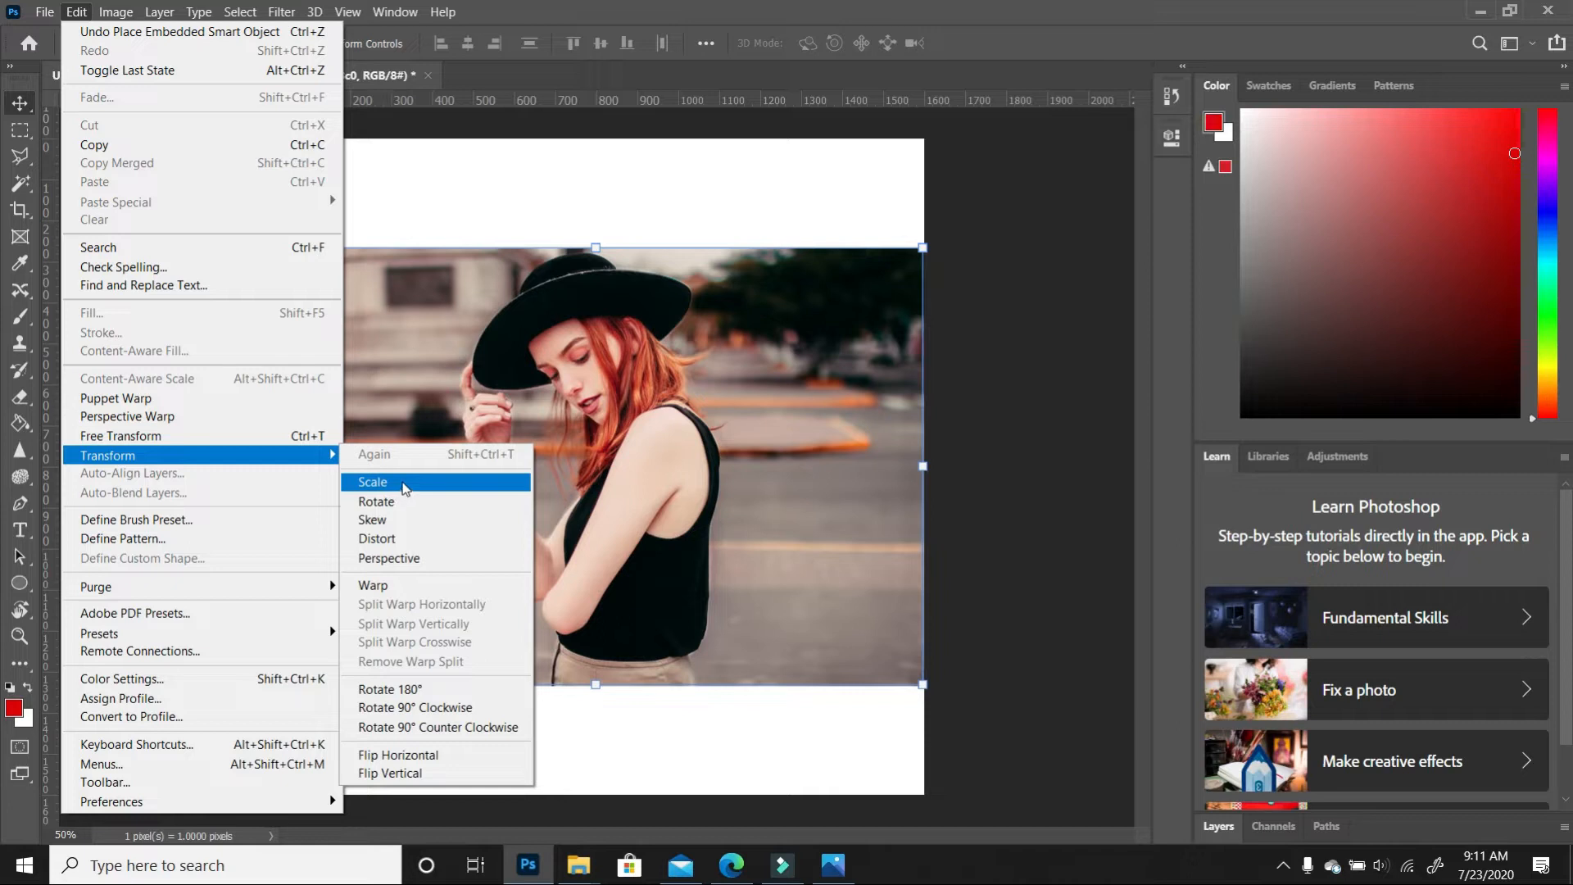
click(1068, 408)
drag(922, 247, 1108, 125)
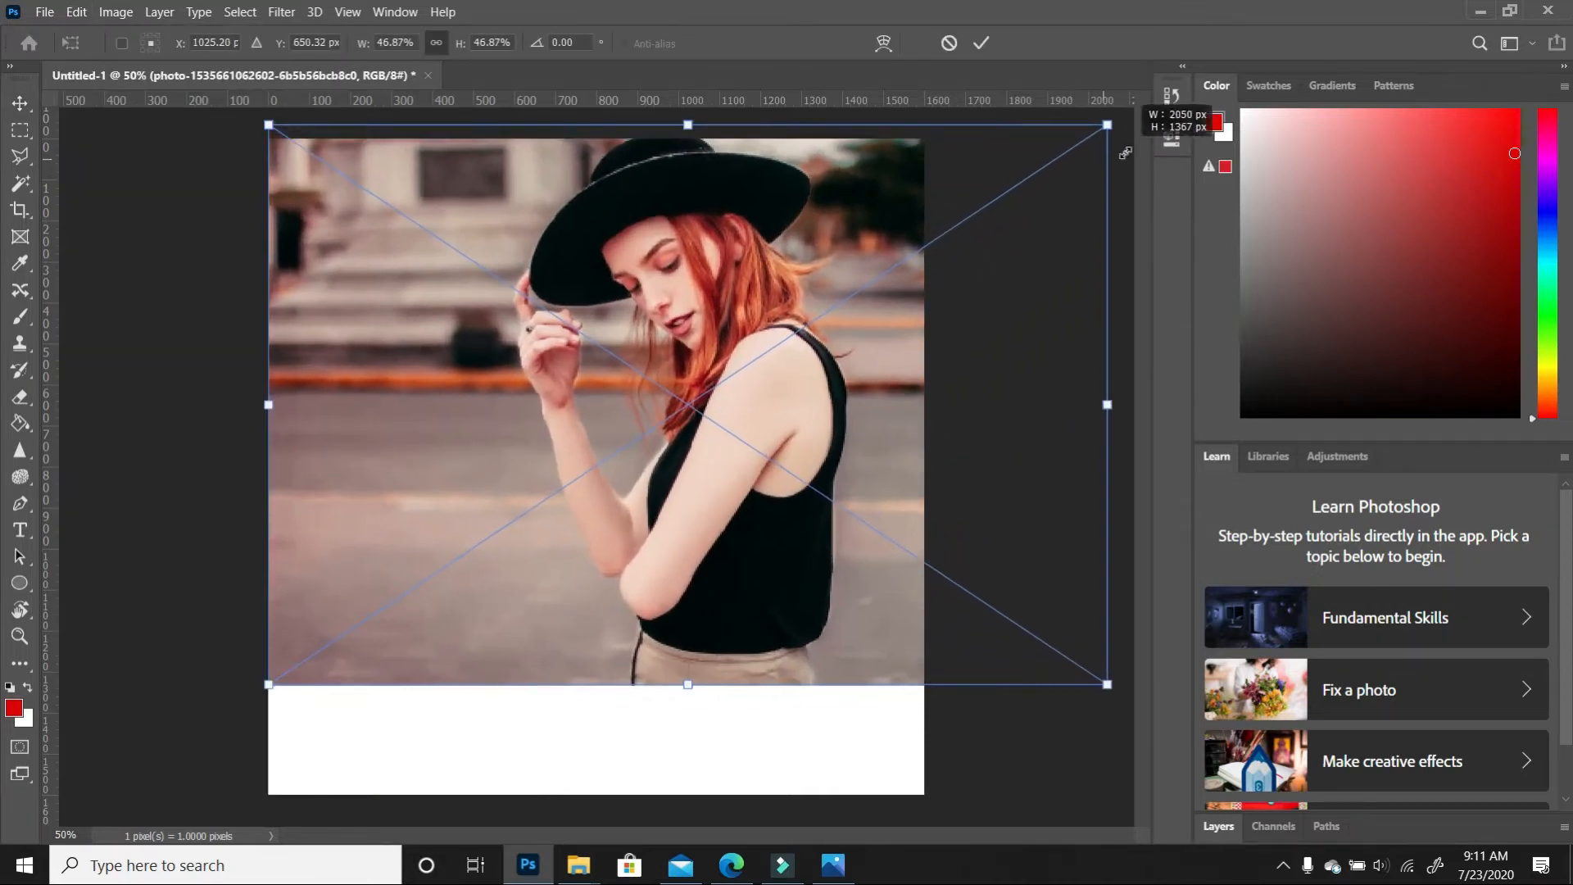
drag(270, 683, 82, 808)
mouse_move(767, 534)
mouse_down()
mouse_move(768, 561)
mouse_move(767, 548)
mouse_up()
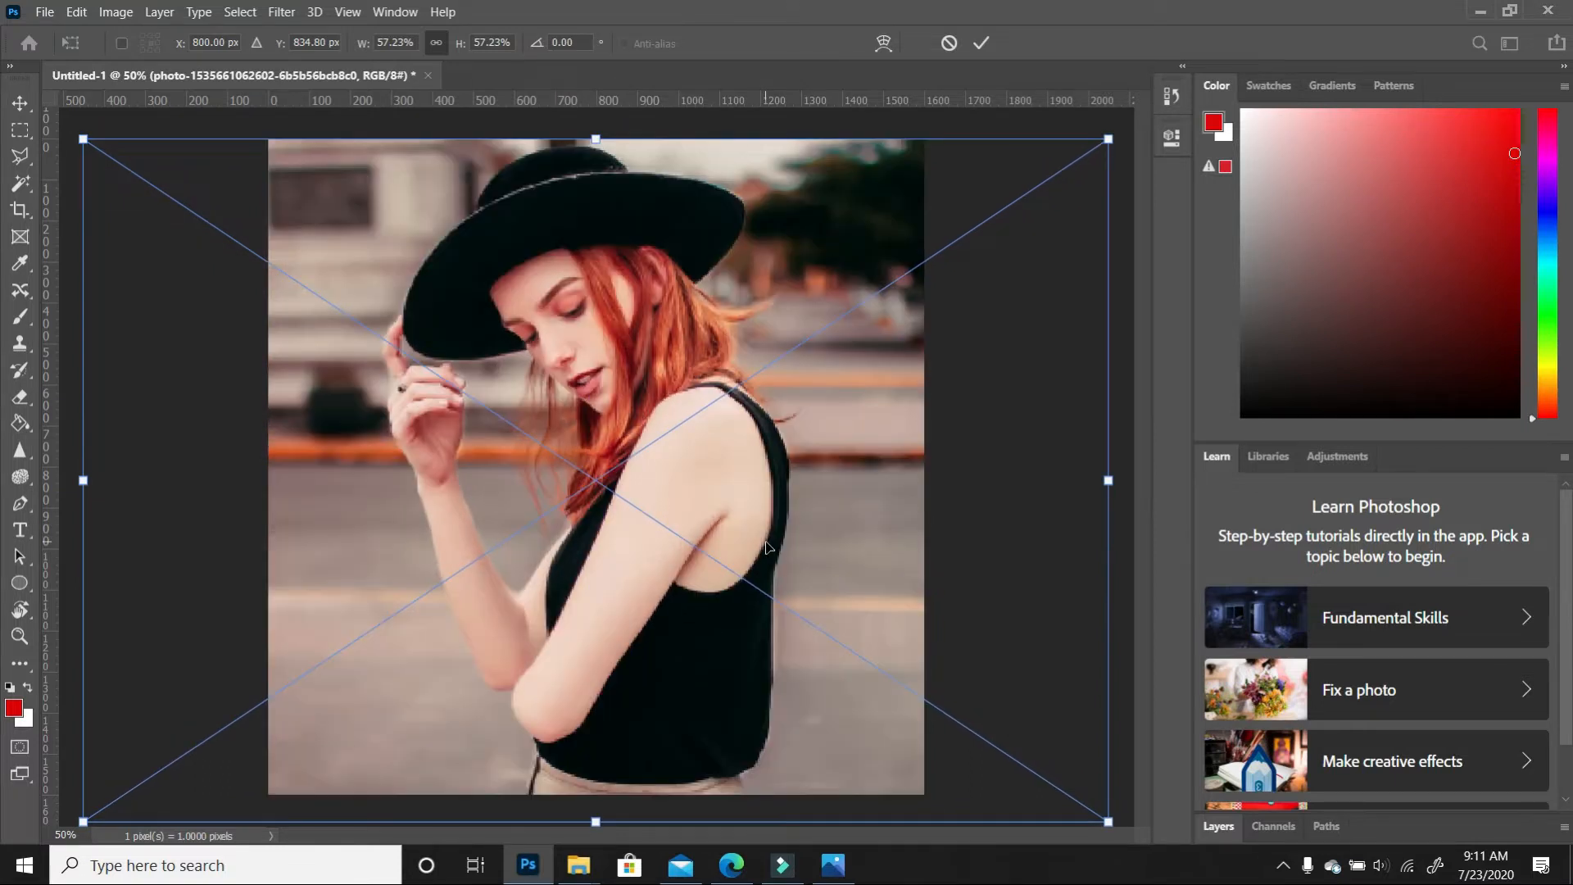
double_click(844, 552)
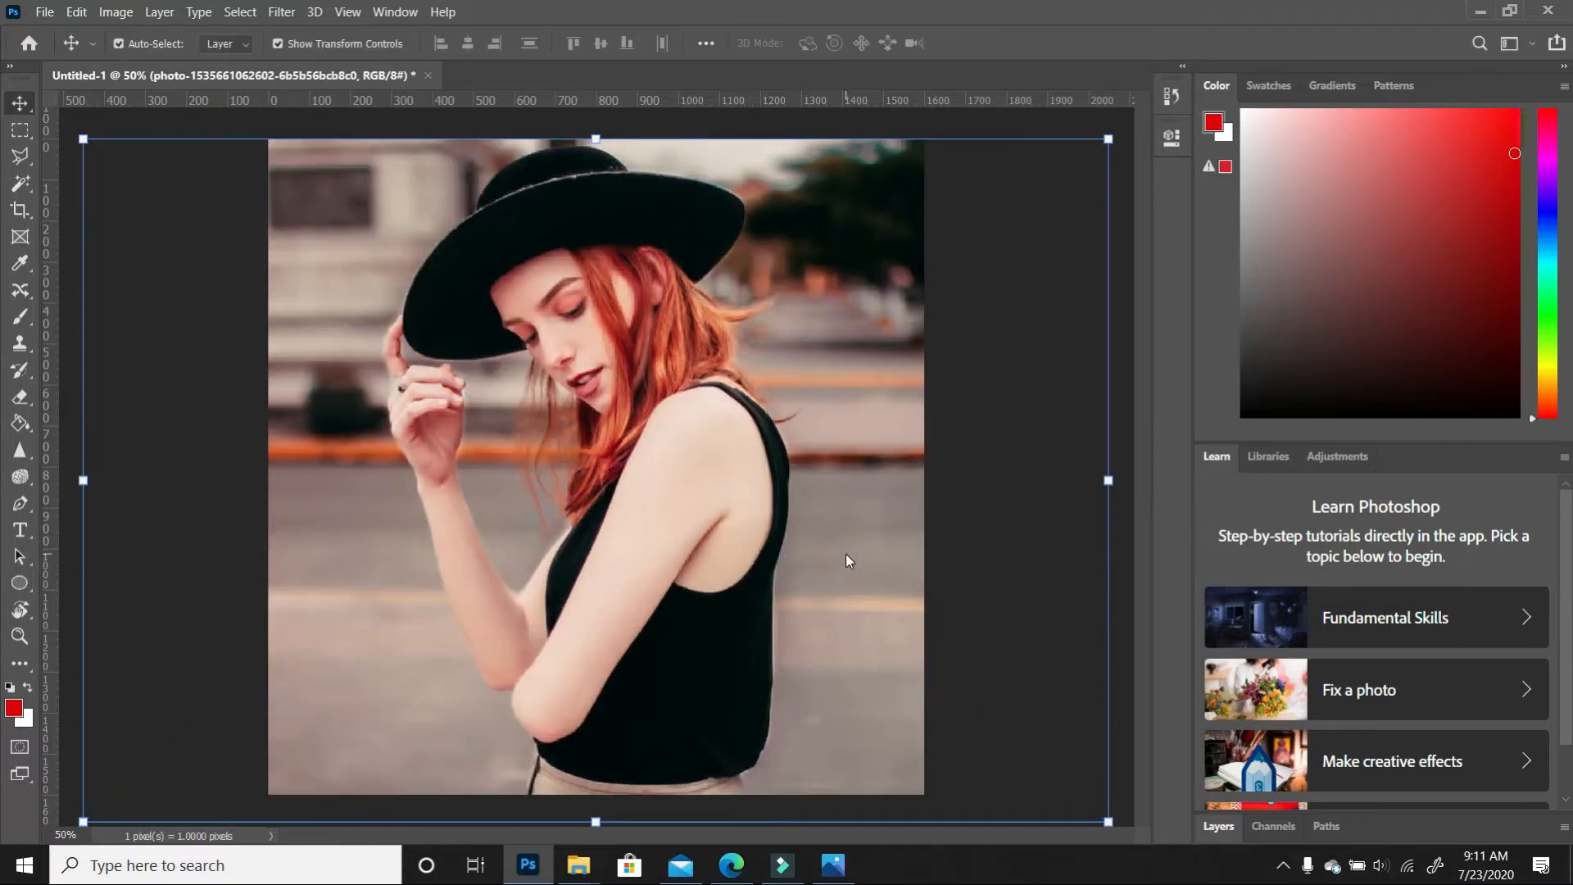
click(1090, 537)
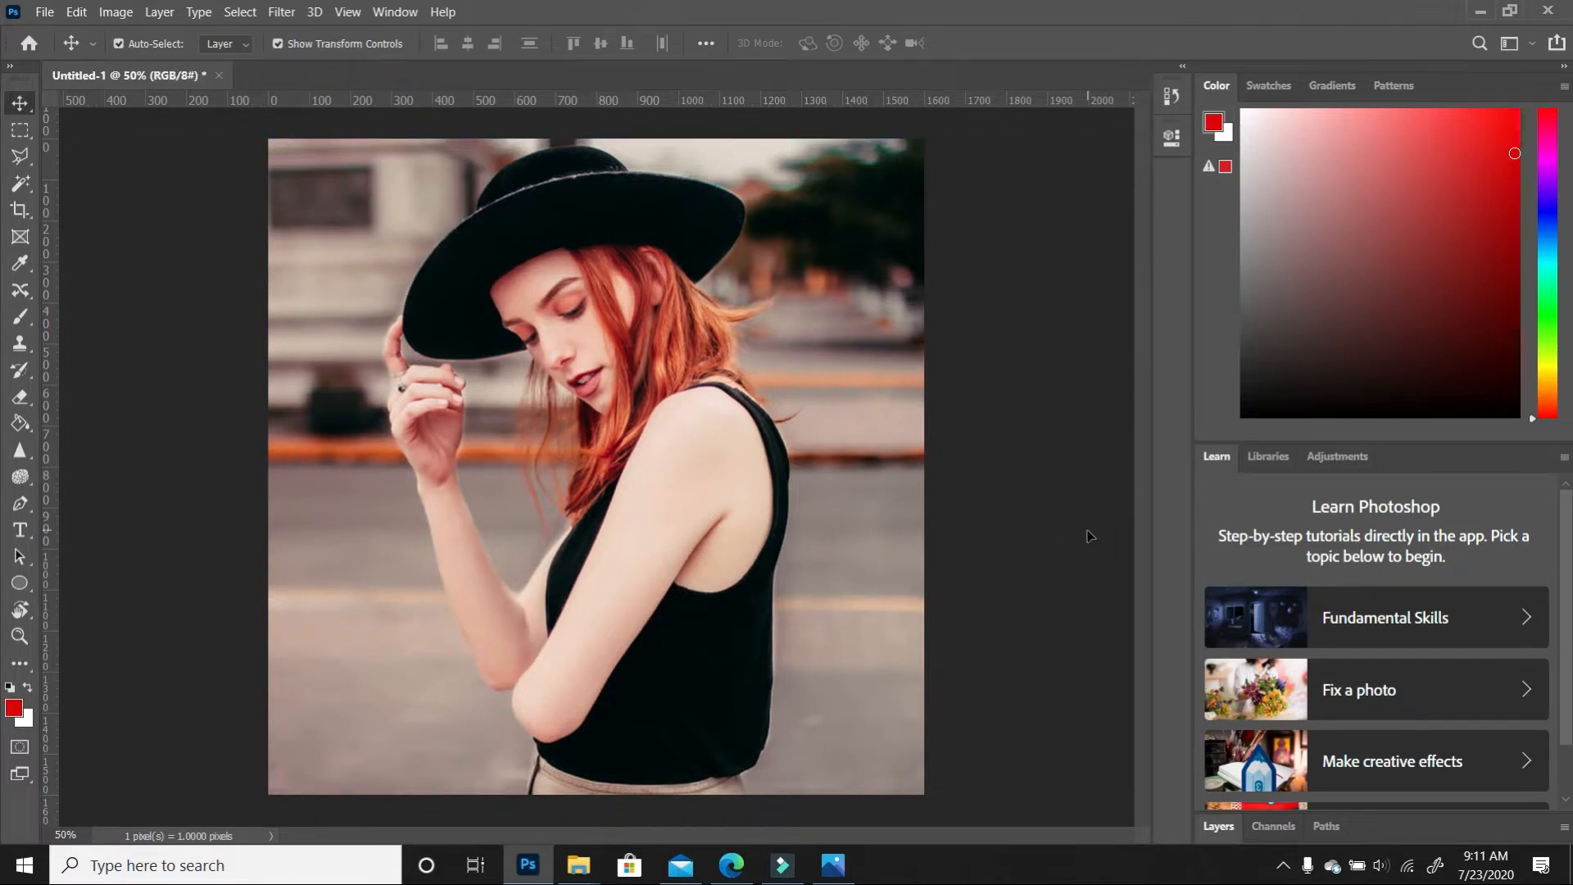
click(1227, 830)
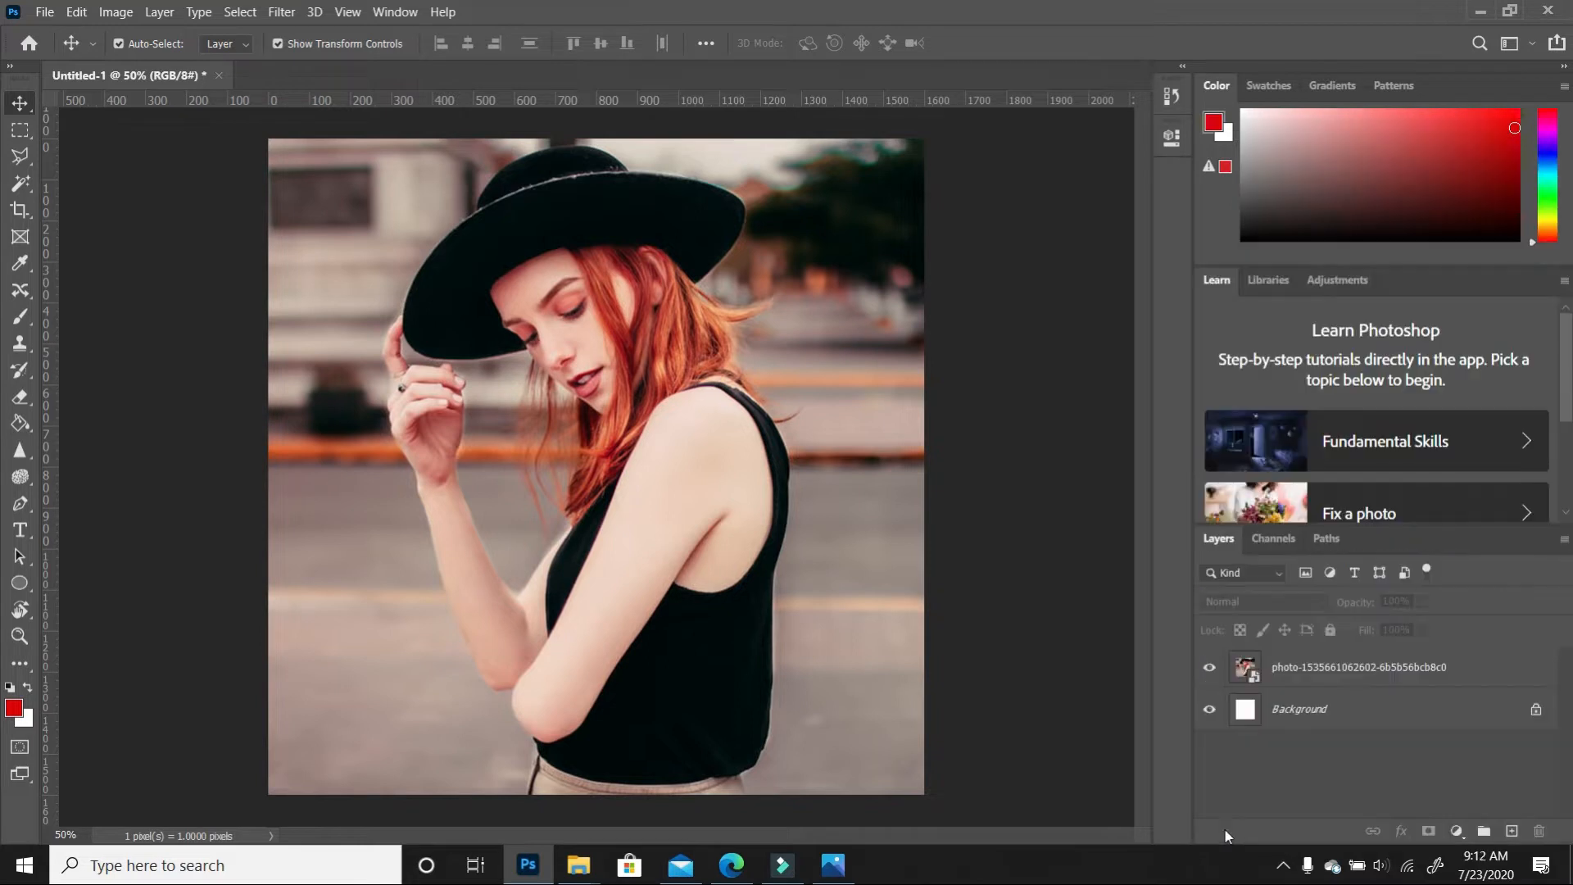
Rename the photo layer to CD Cover
double_click(1337, 665)
text(BCD Cover)
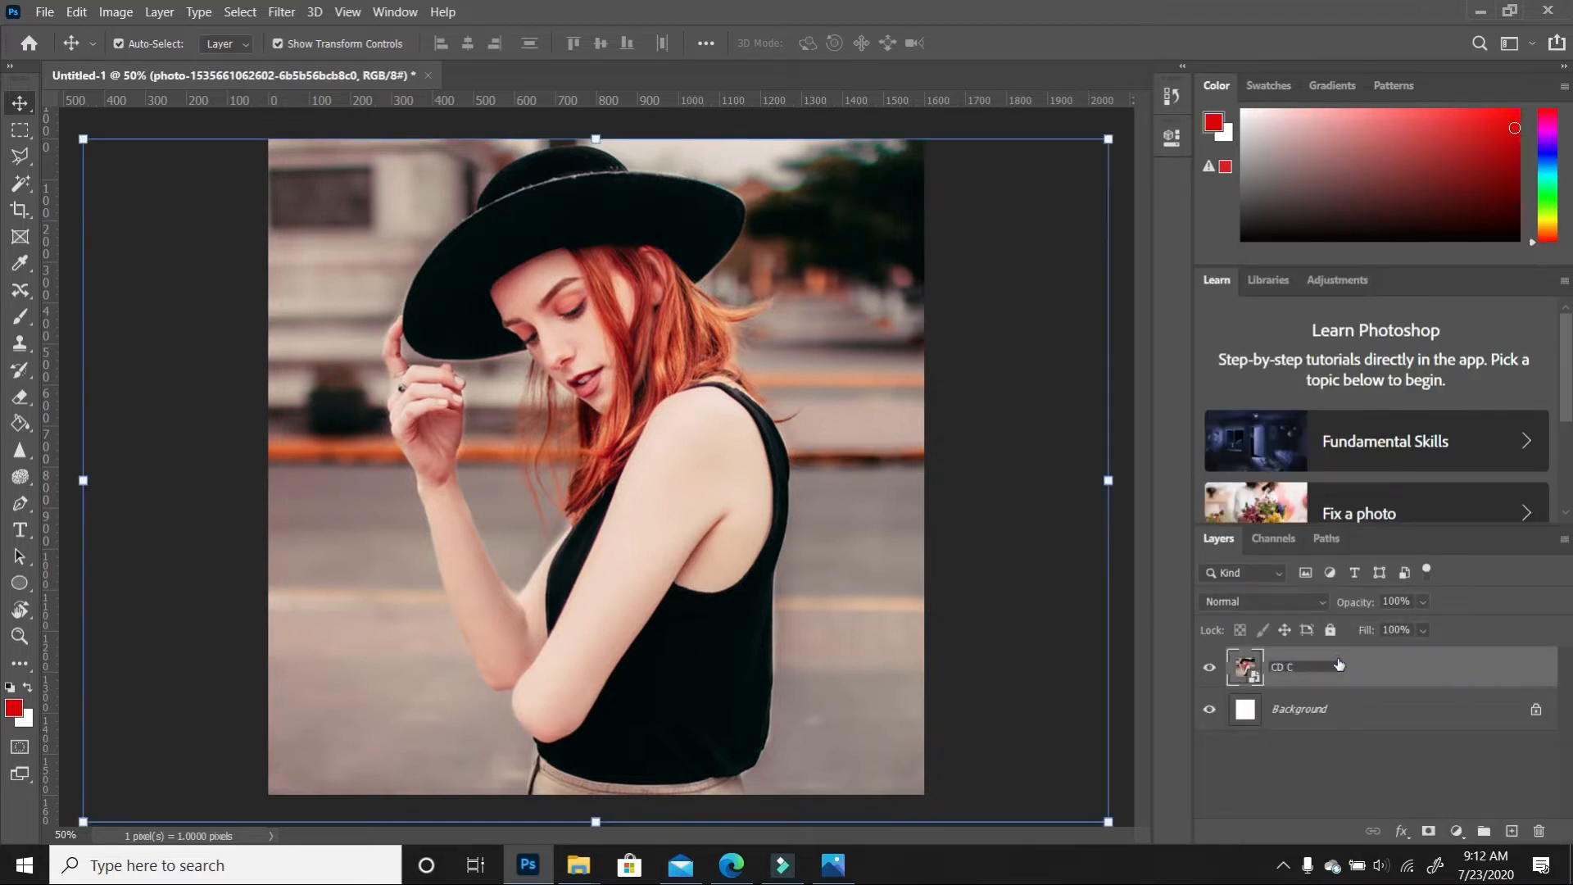
key(Return)
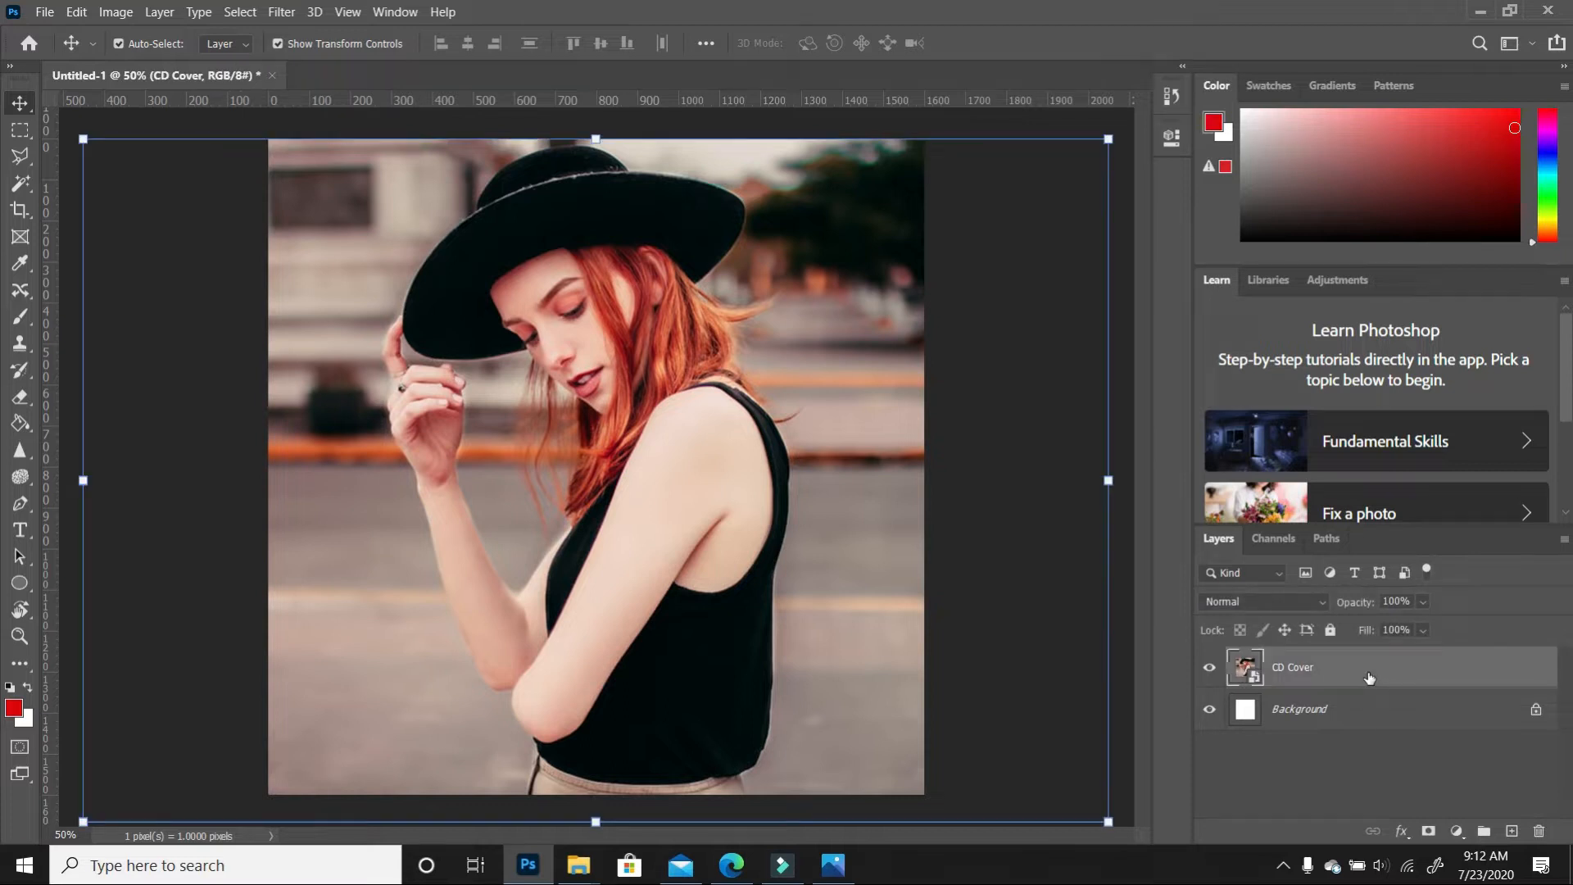
Duplicate CD Cover, hide the original, and name the copy CD Cover - Final
drag(1440, 672, 1512, 831)
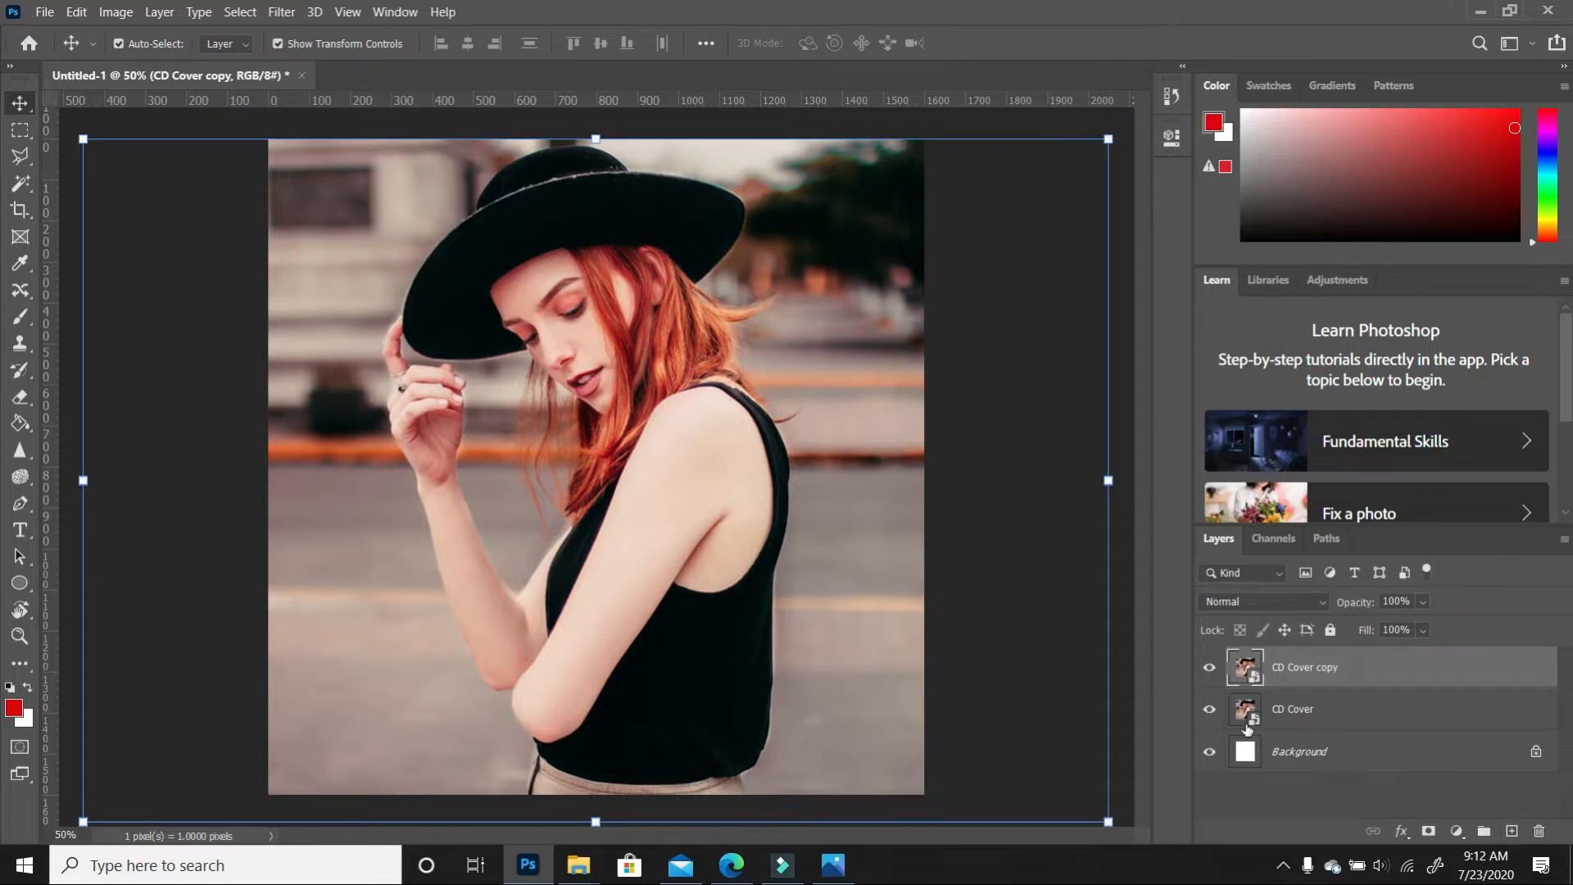
click(1210, 710)
double_click(1307, 666)
text(CD Cover - Final)
key(Return)
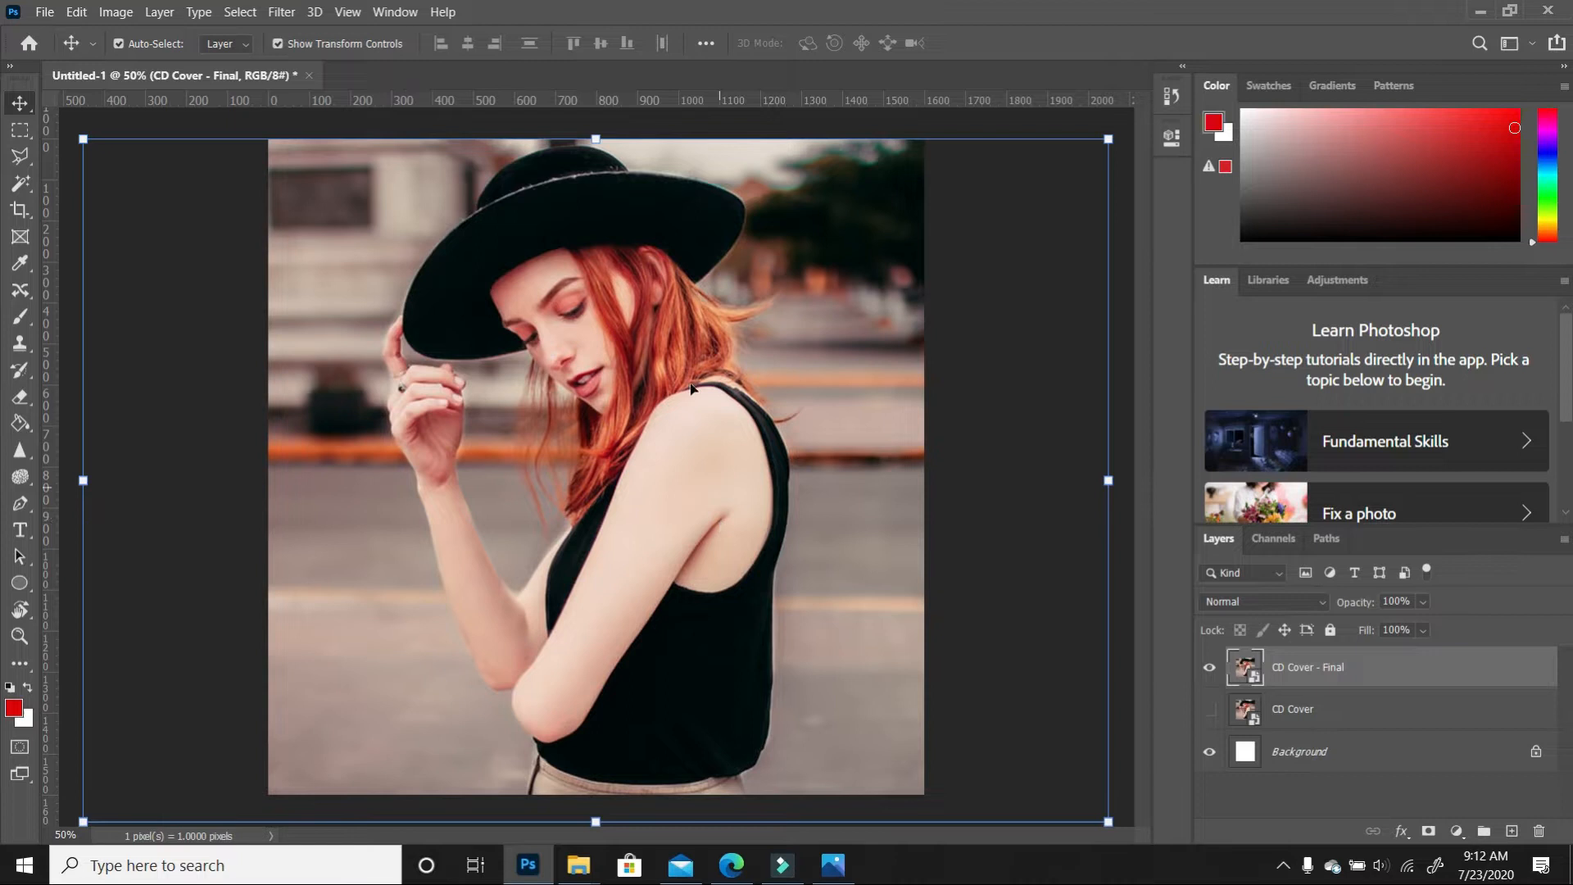
click(117, 13)
Apply Image > Adjustments > Black & White with its Default preset to CD Cover - Final
mouse_move(139, 62)
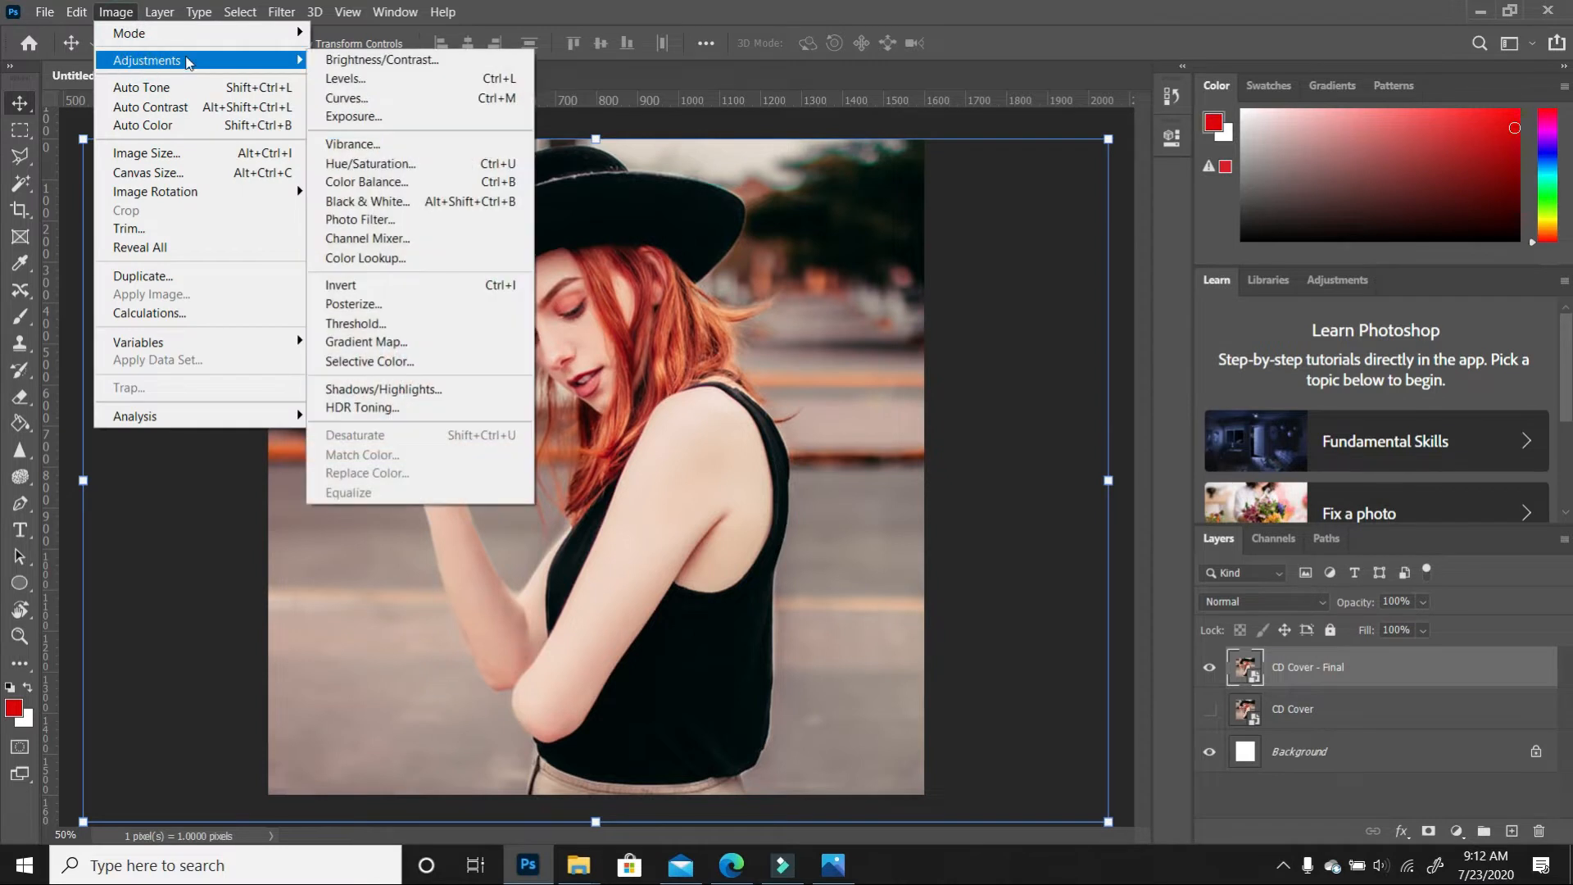
click(403, 207)
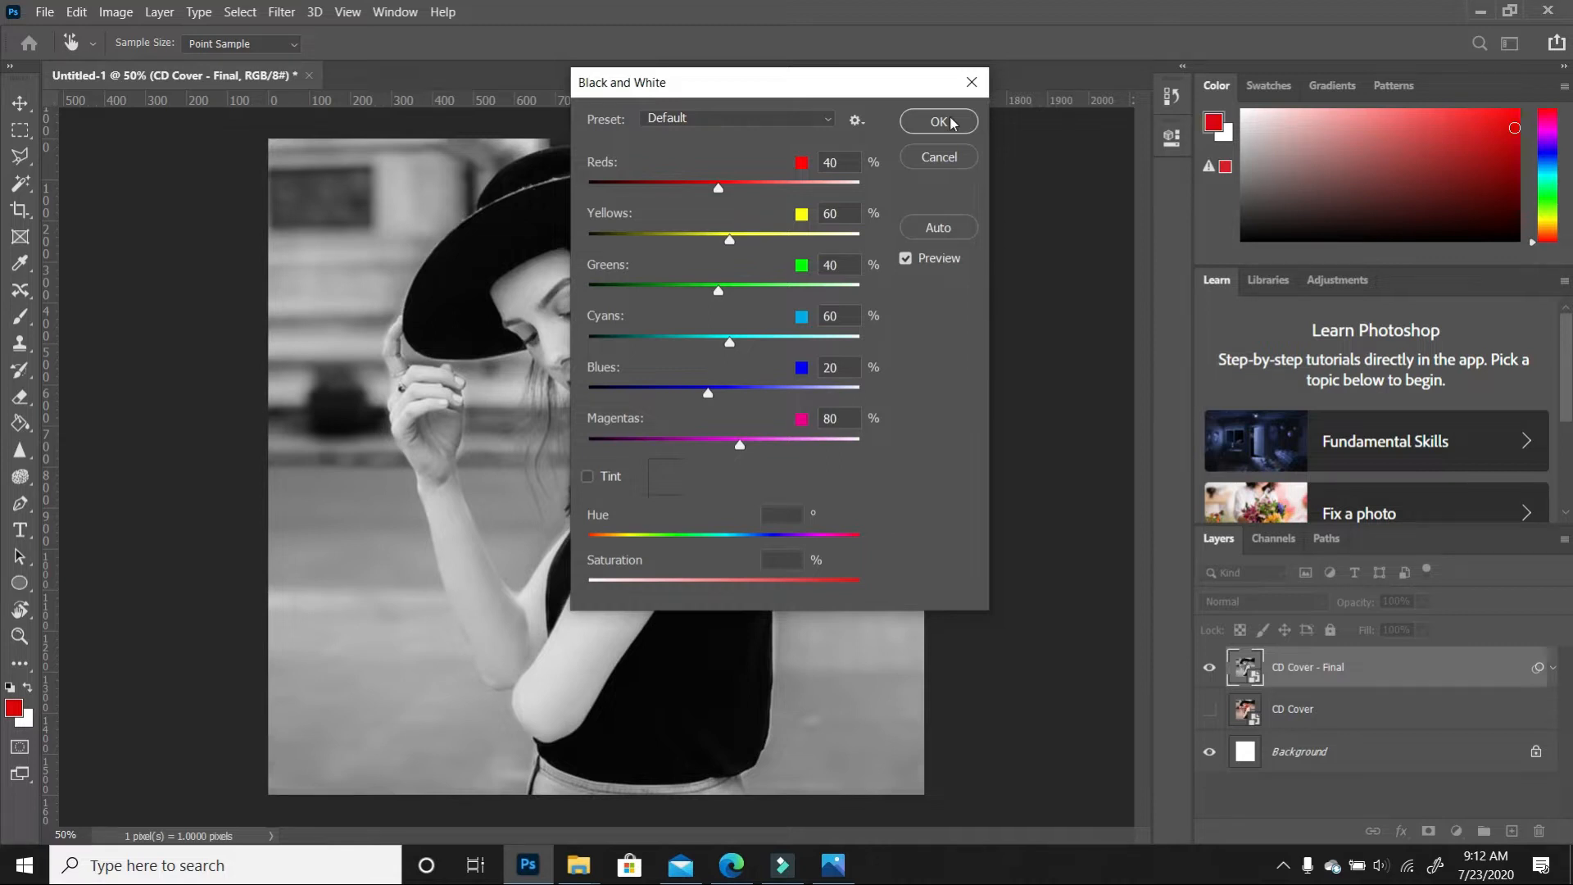
click(942, 121)
click(1009, 385)
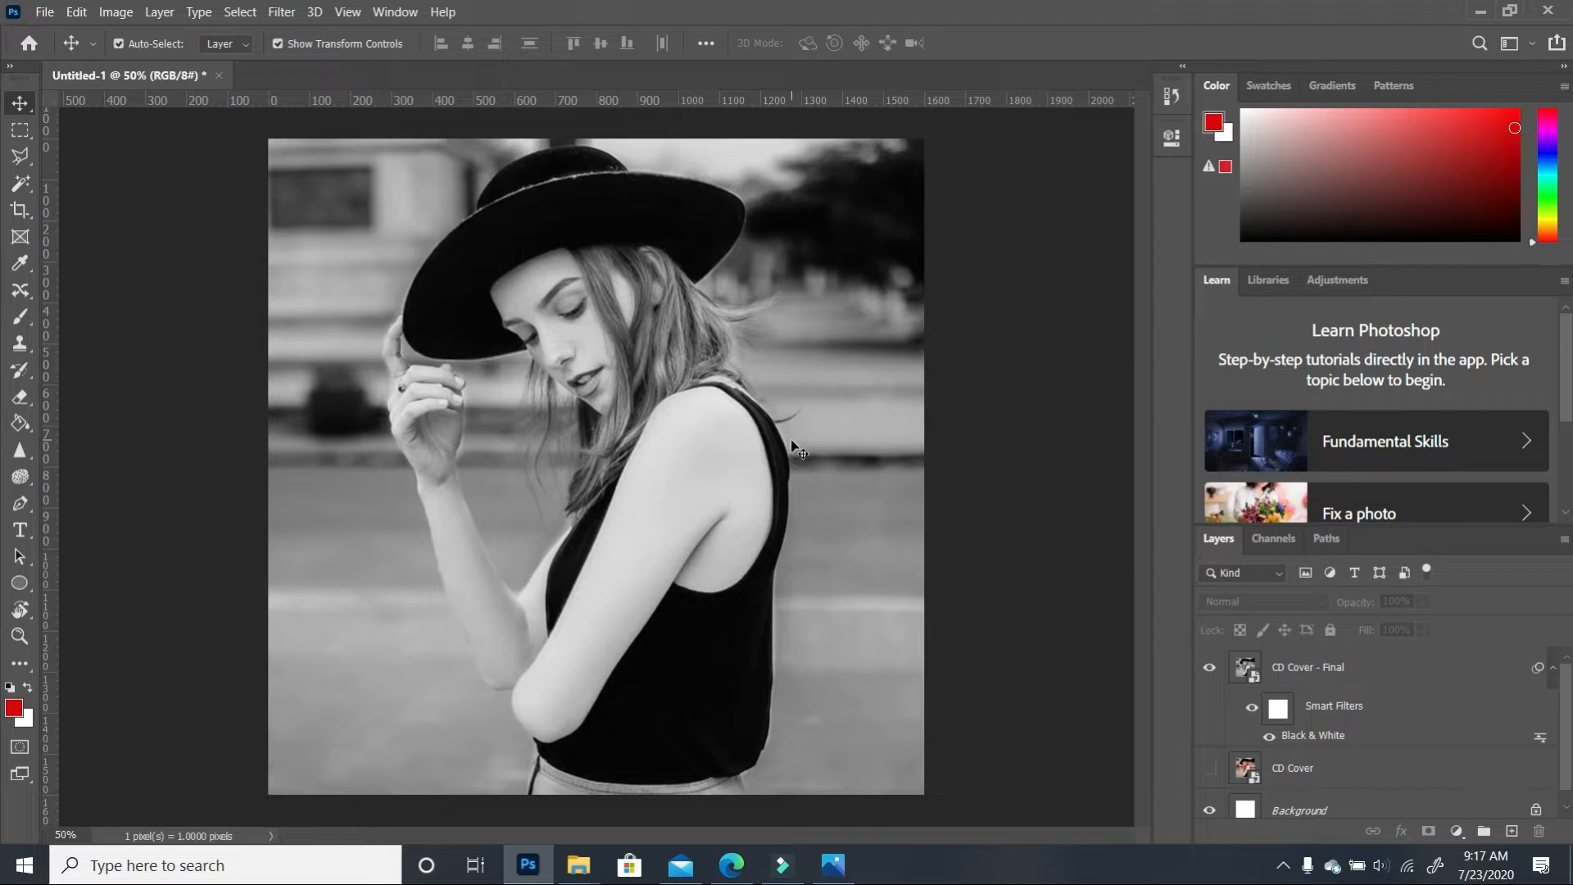
Place guides just inside the top (about 45 px), bottom, left and right canvas edges
click(344, 13)
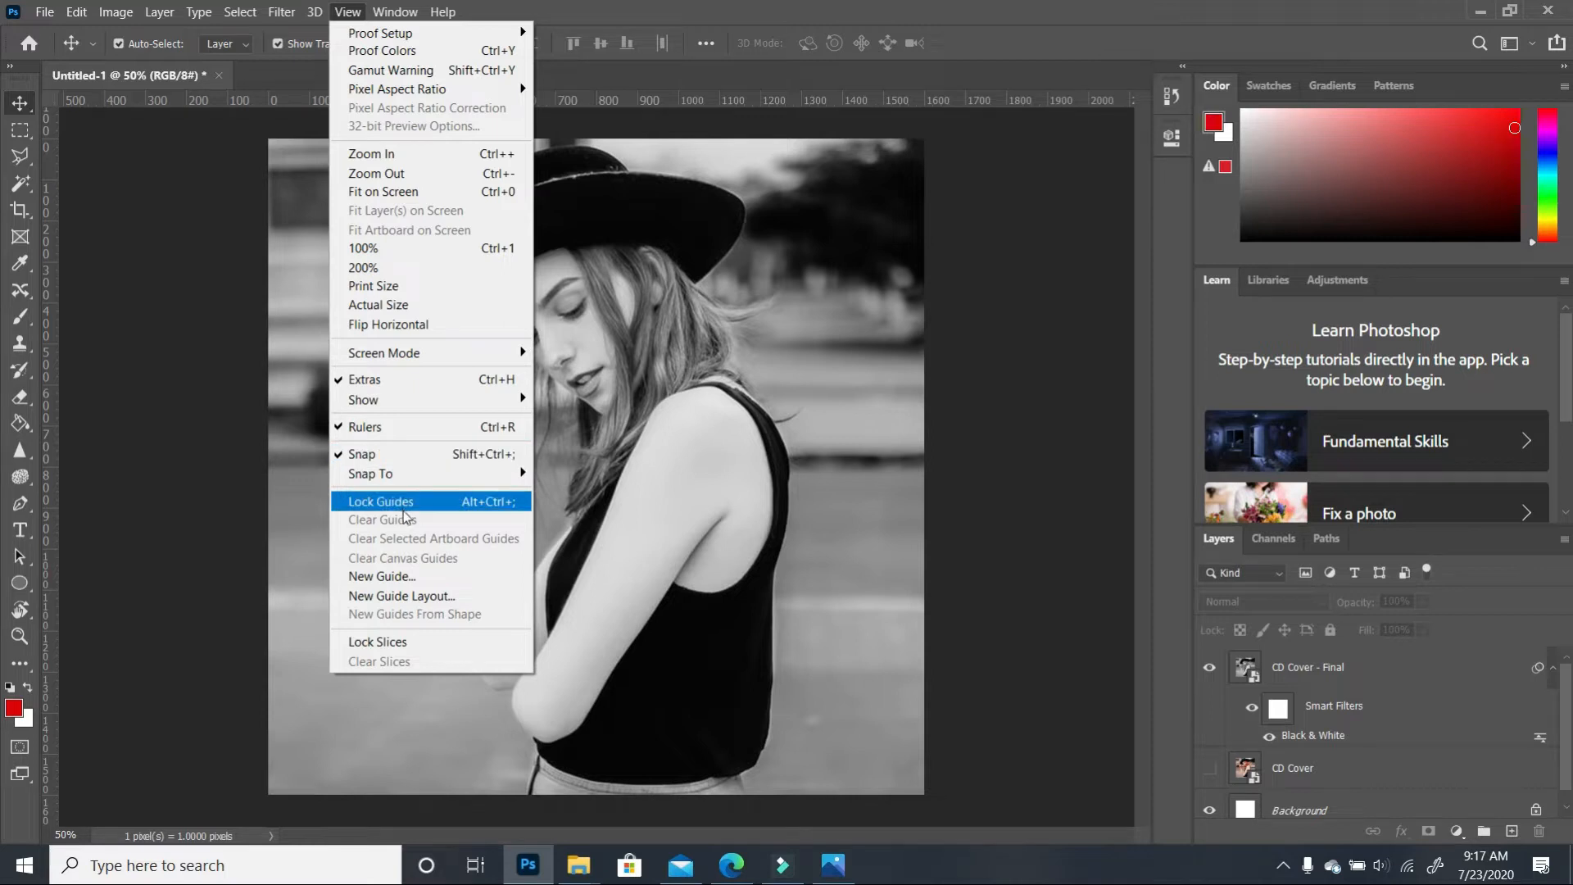
click(1071, 367)
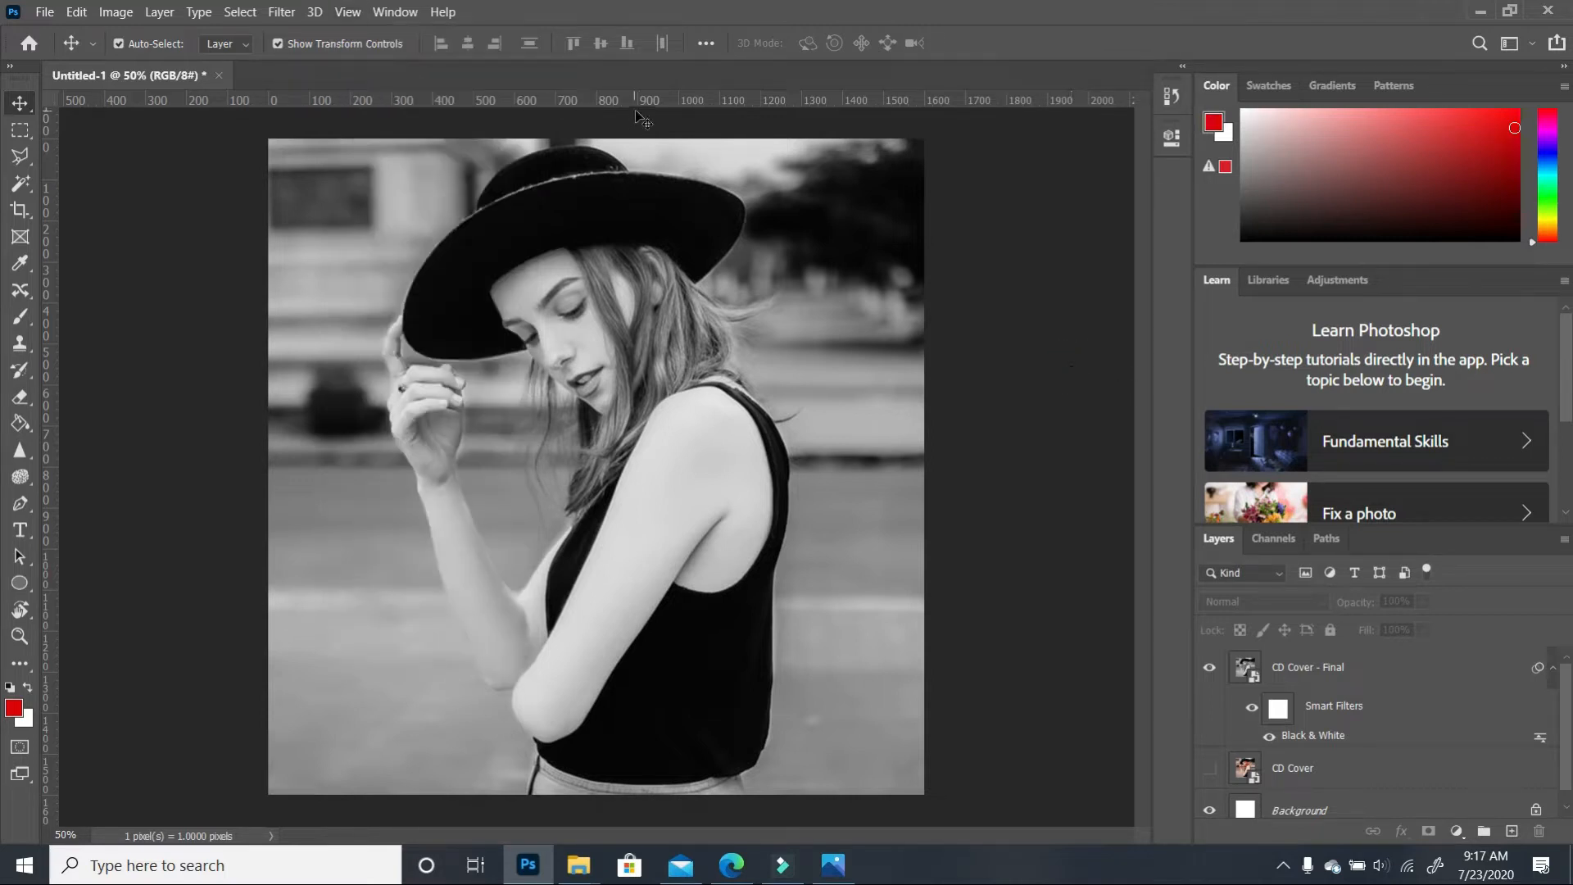
drag(657, 101, 663, 157)
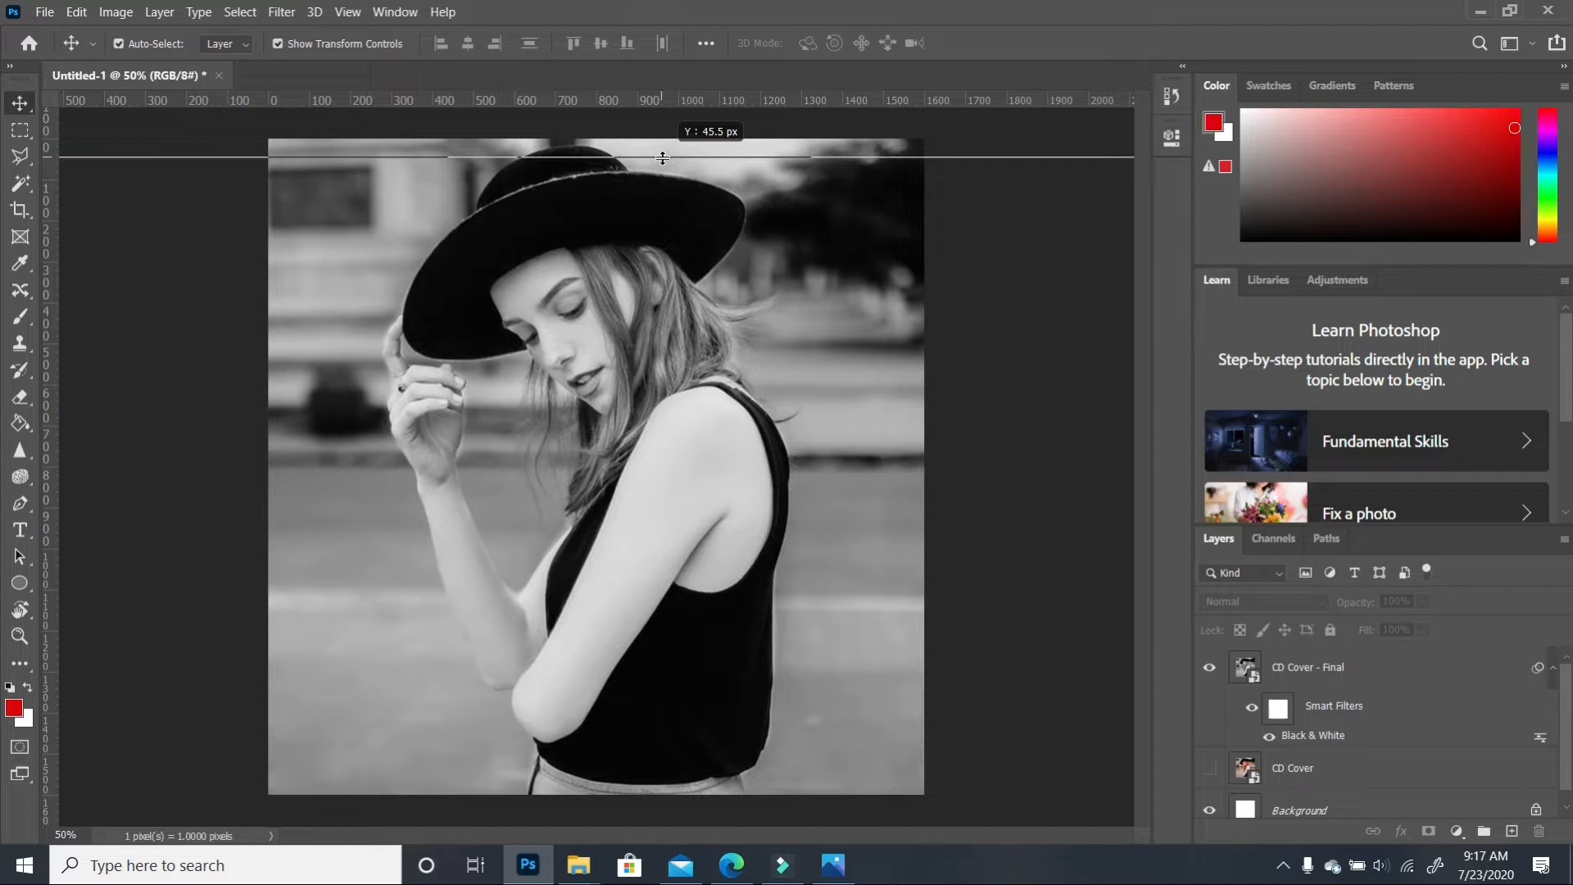
drag(663, 157, 663, 157)
drag(40, 352, 288, 355)
drag(492, 100, 504, 778)
drag(45, 547, 904, 547)
drag(288, 166, 286, 165)
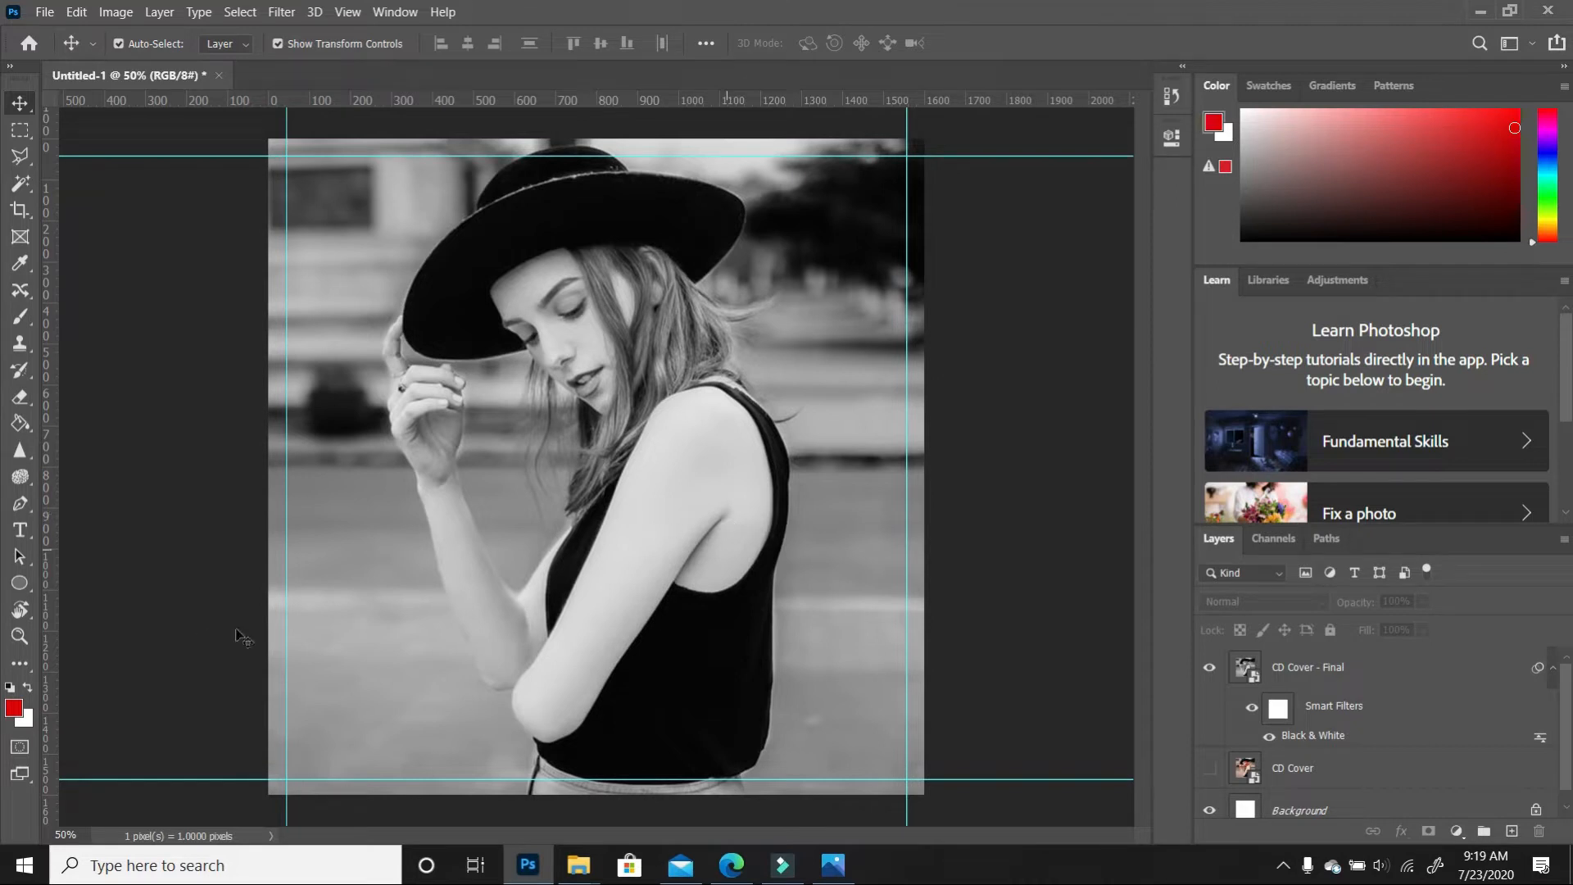
click(21, 533)
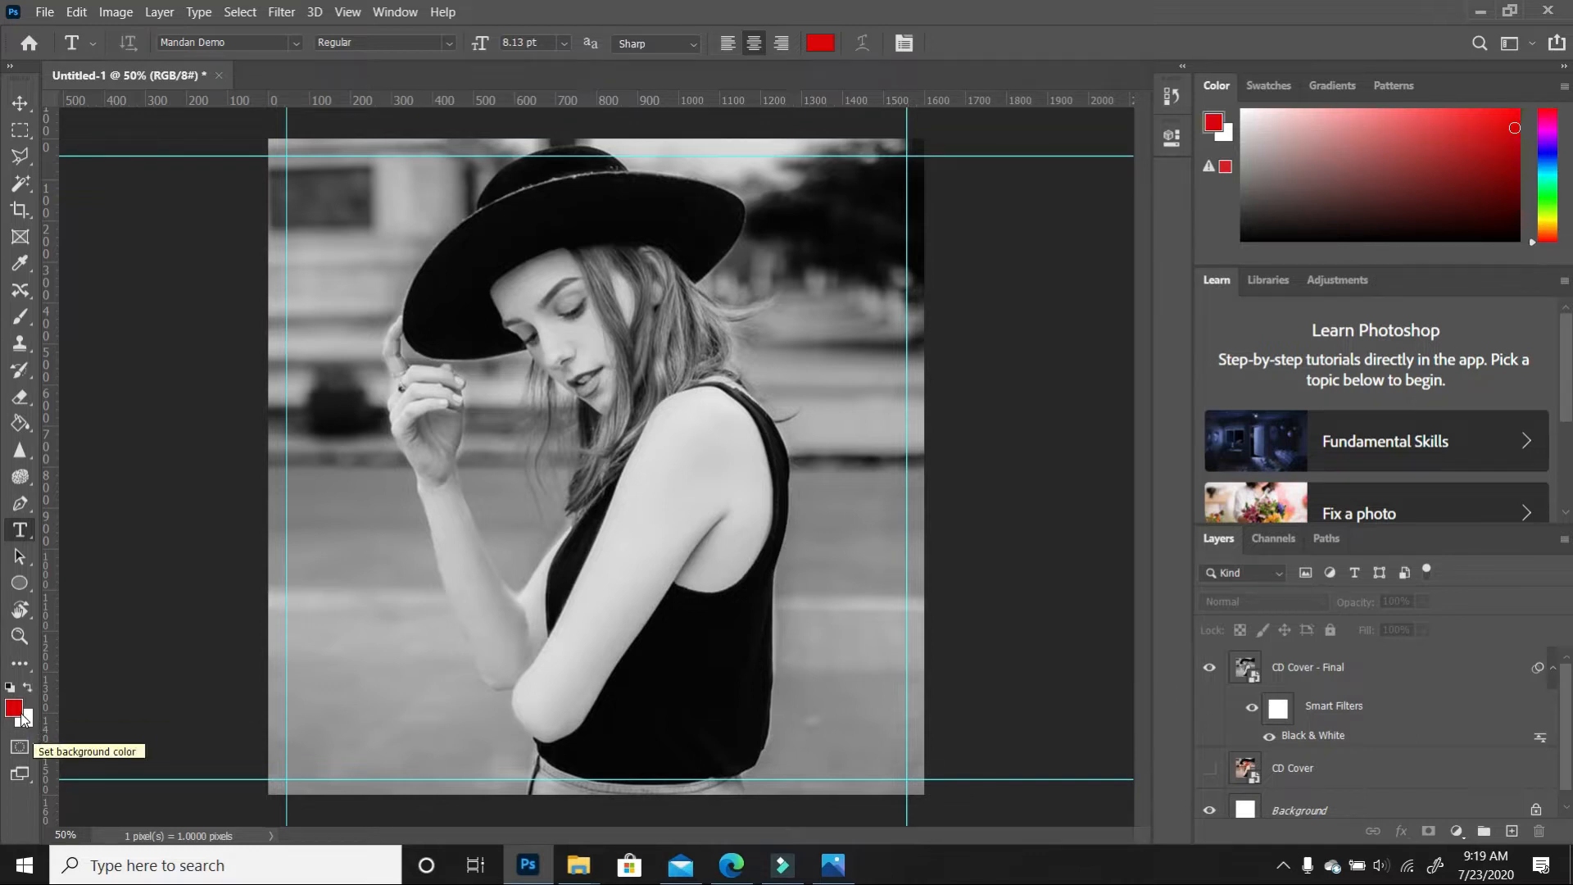
Add a text layer reading LOVE on the photo
click(410, 458)
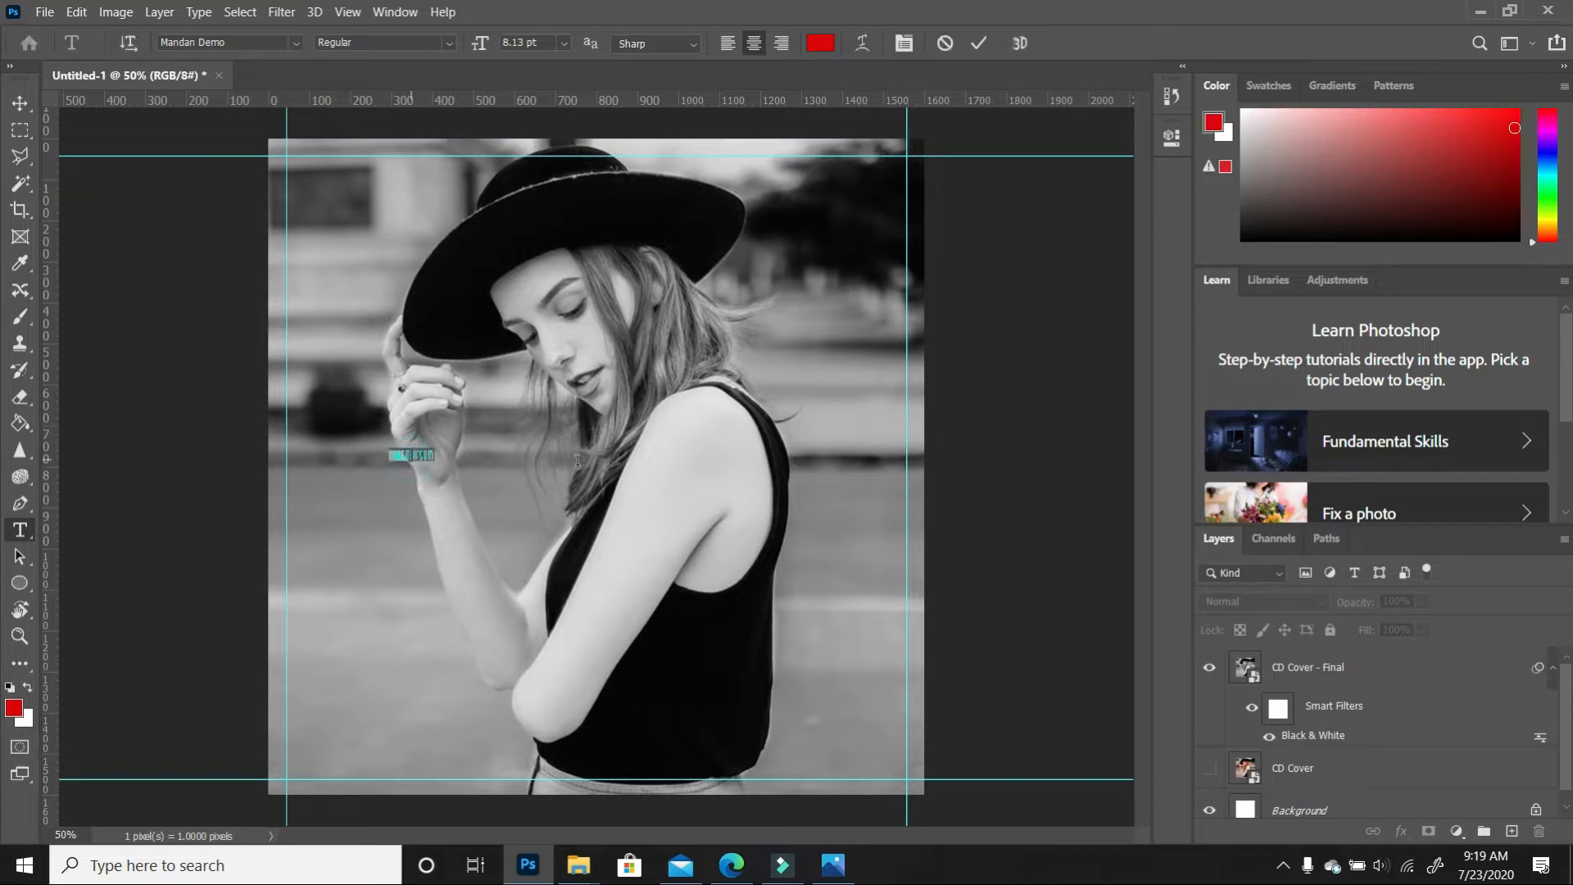
text(LOVE)
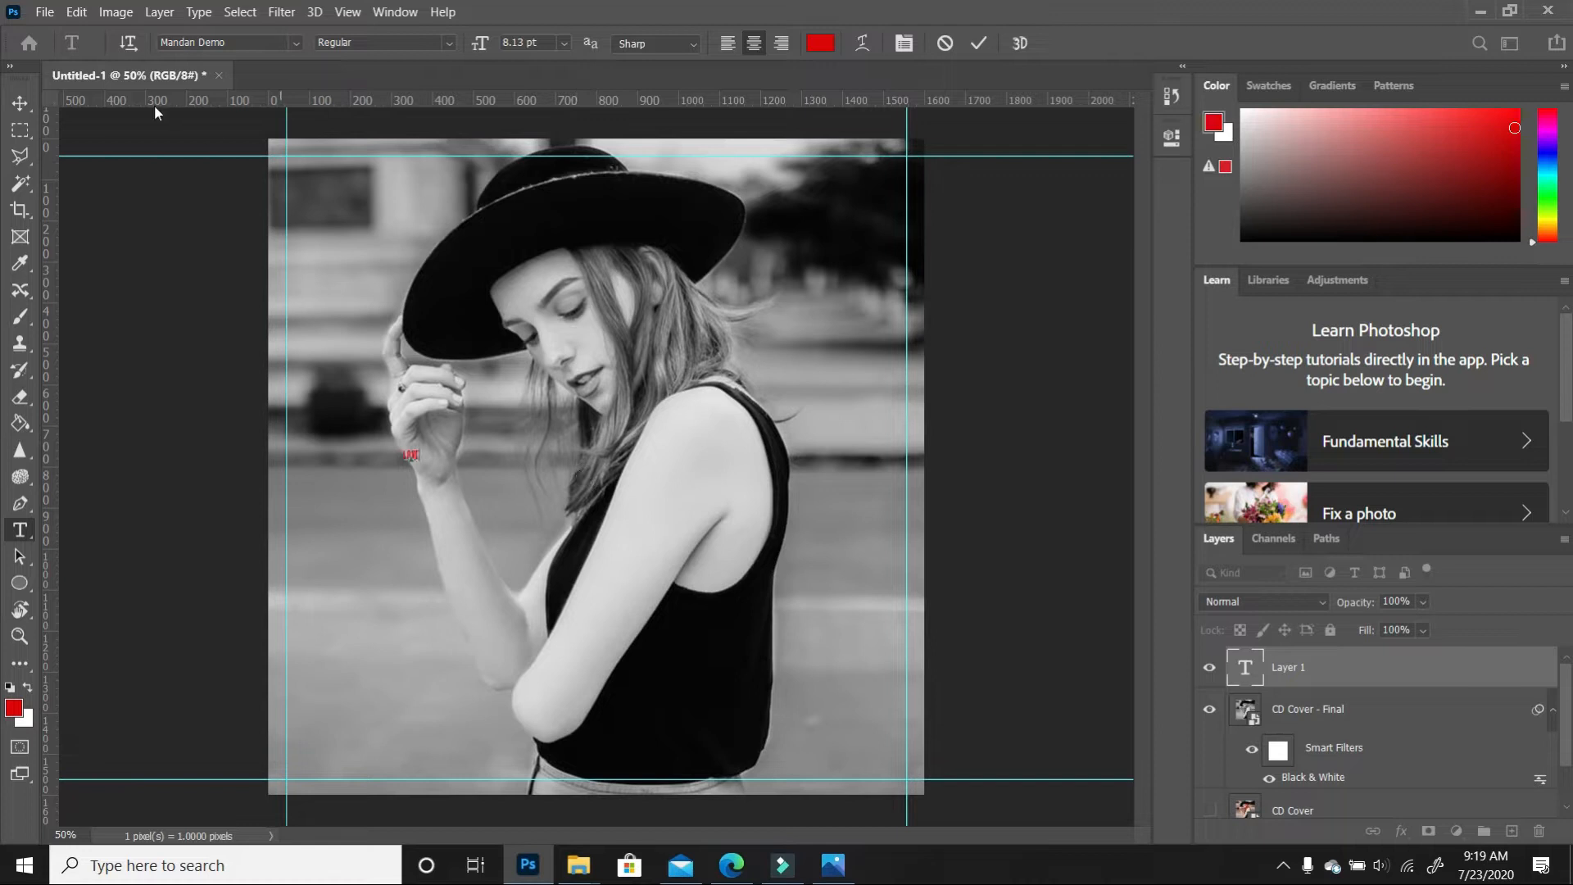
click(20, 102)
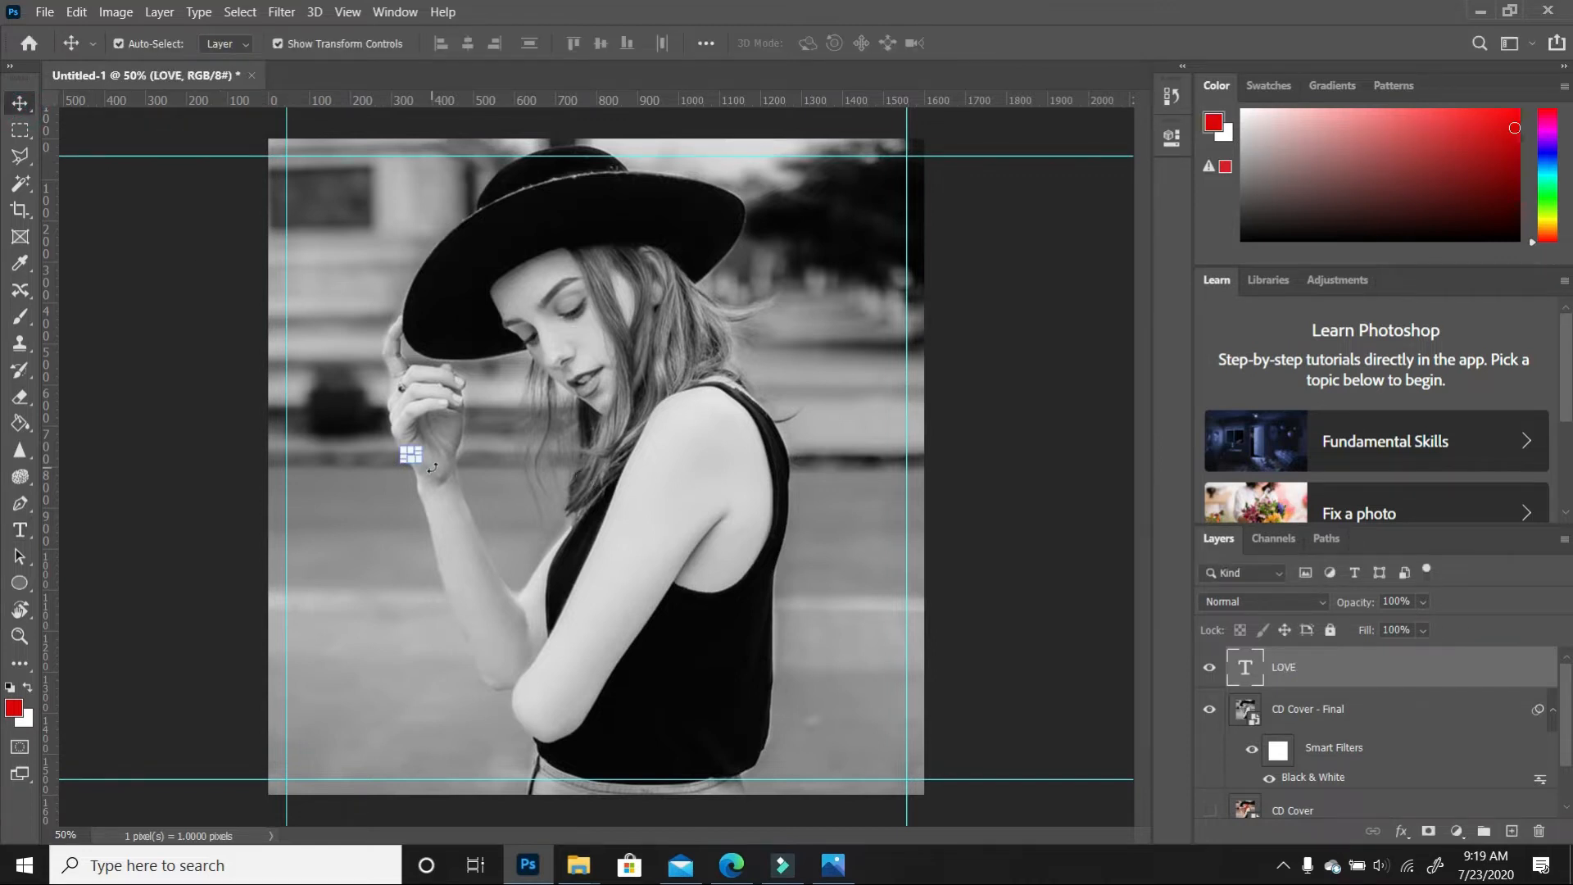
Enlarge the LOVE text greatly and move it over the lower middle of the photo
key(ctrl+t)
drag(420, 462, 655, 587)
drag(845, 686, 885, 734)
drag(777, 674, 765, 678)
key(Return)
drag(763, 444, 755, 441)
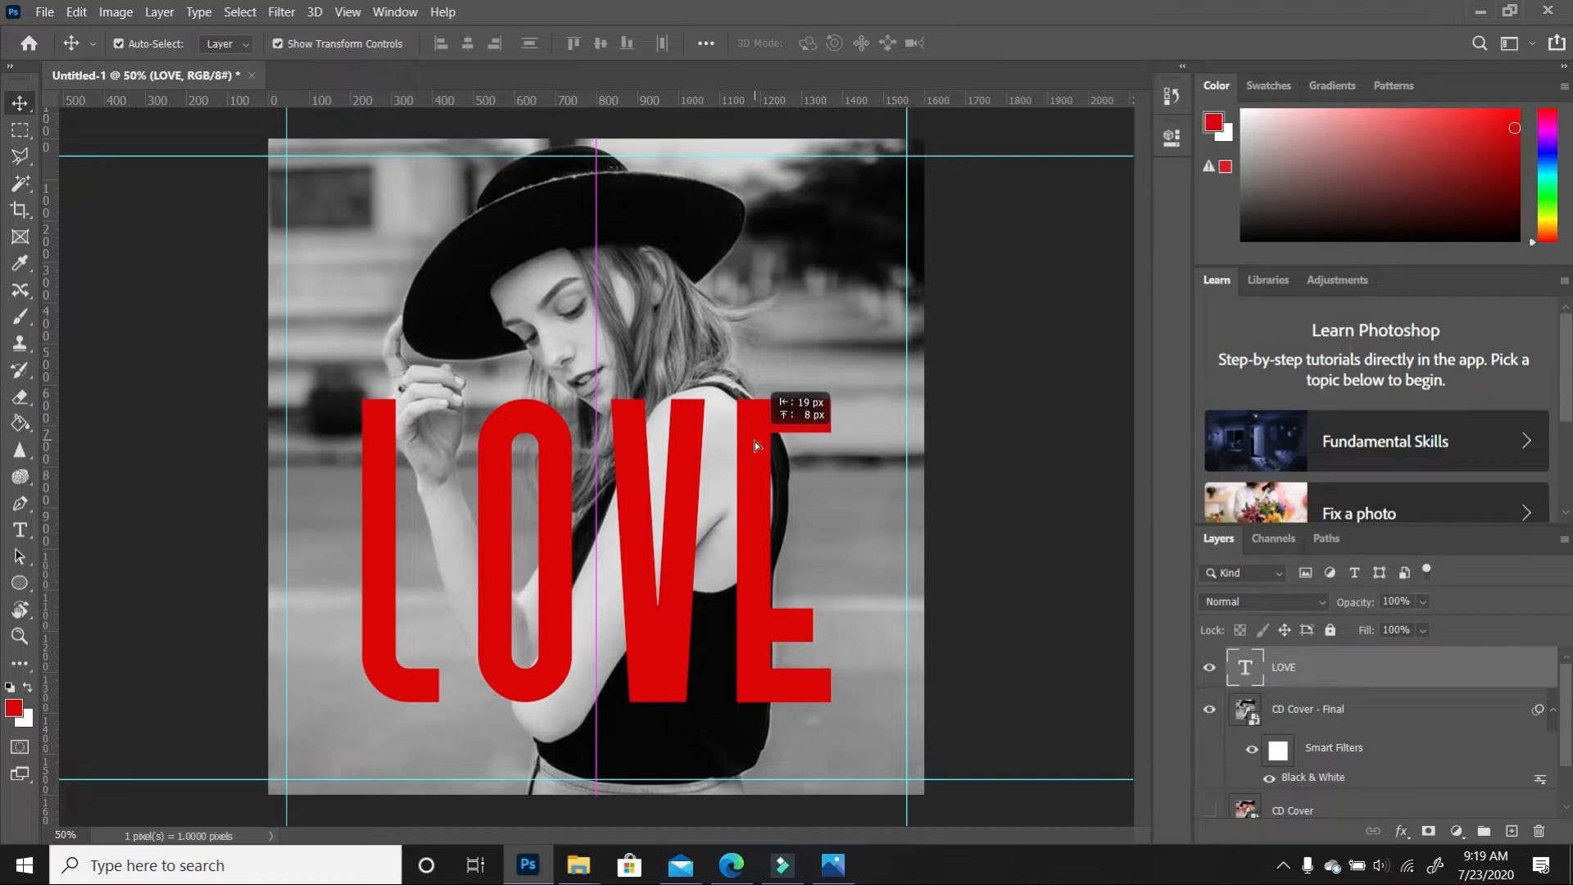
drag(755, 441, 755, 441)
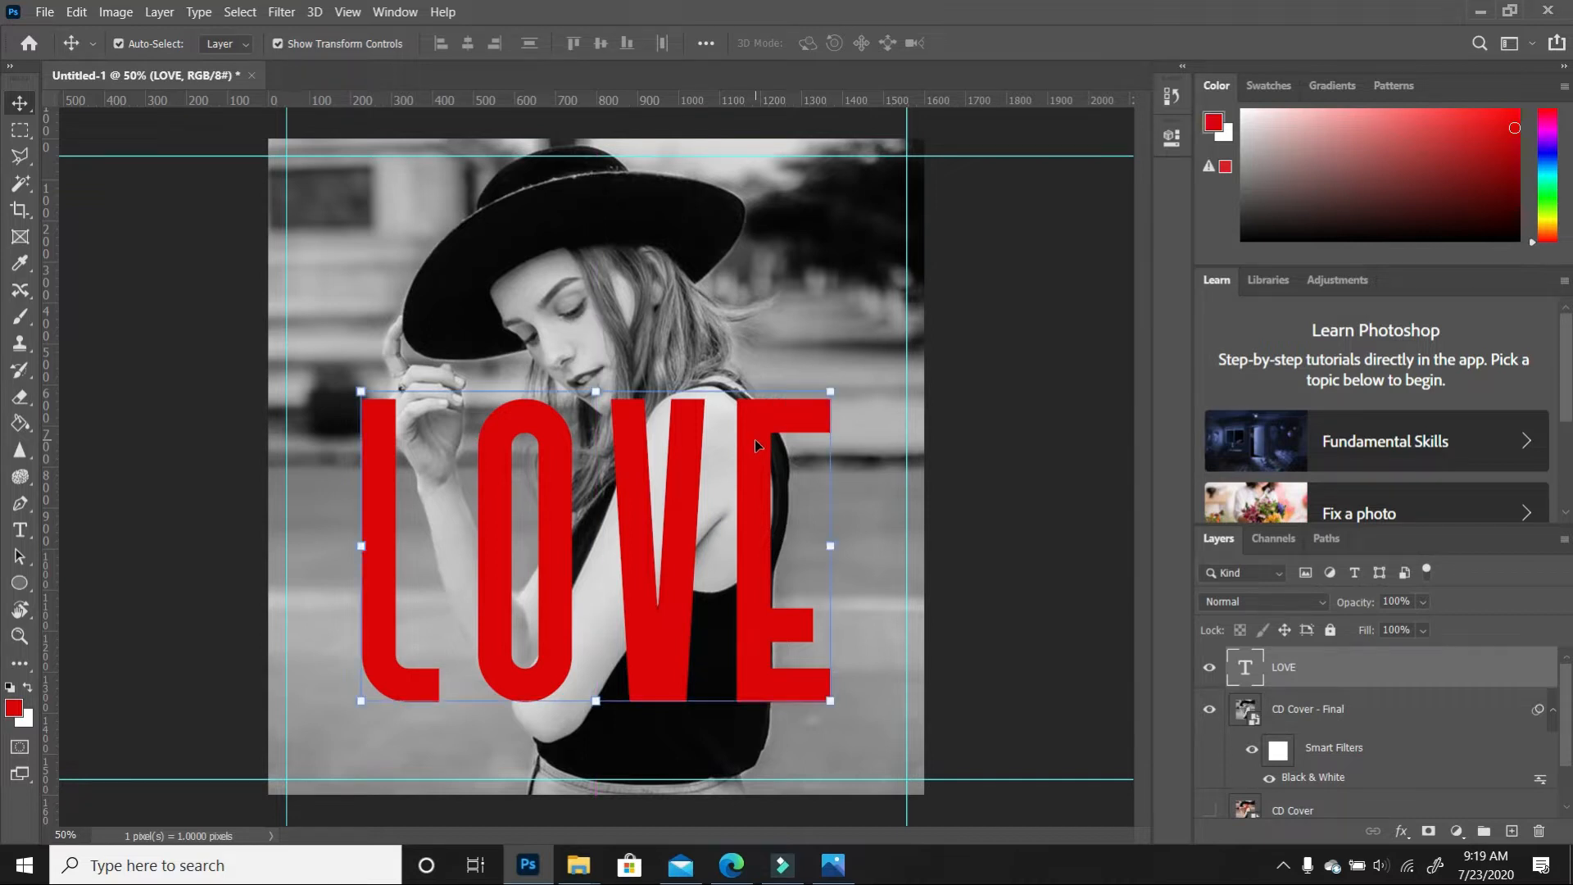
Set the alignment options to align relative to the canvas
click(705, 43)
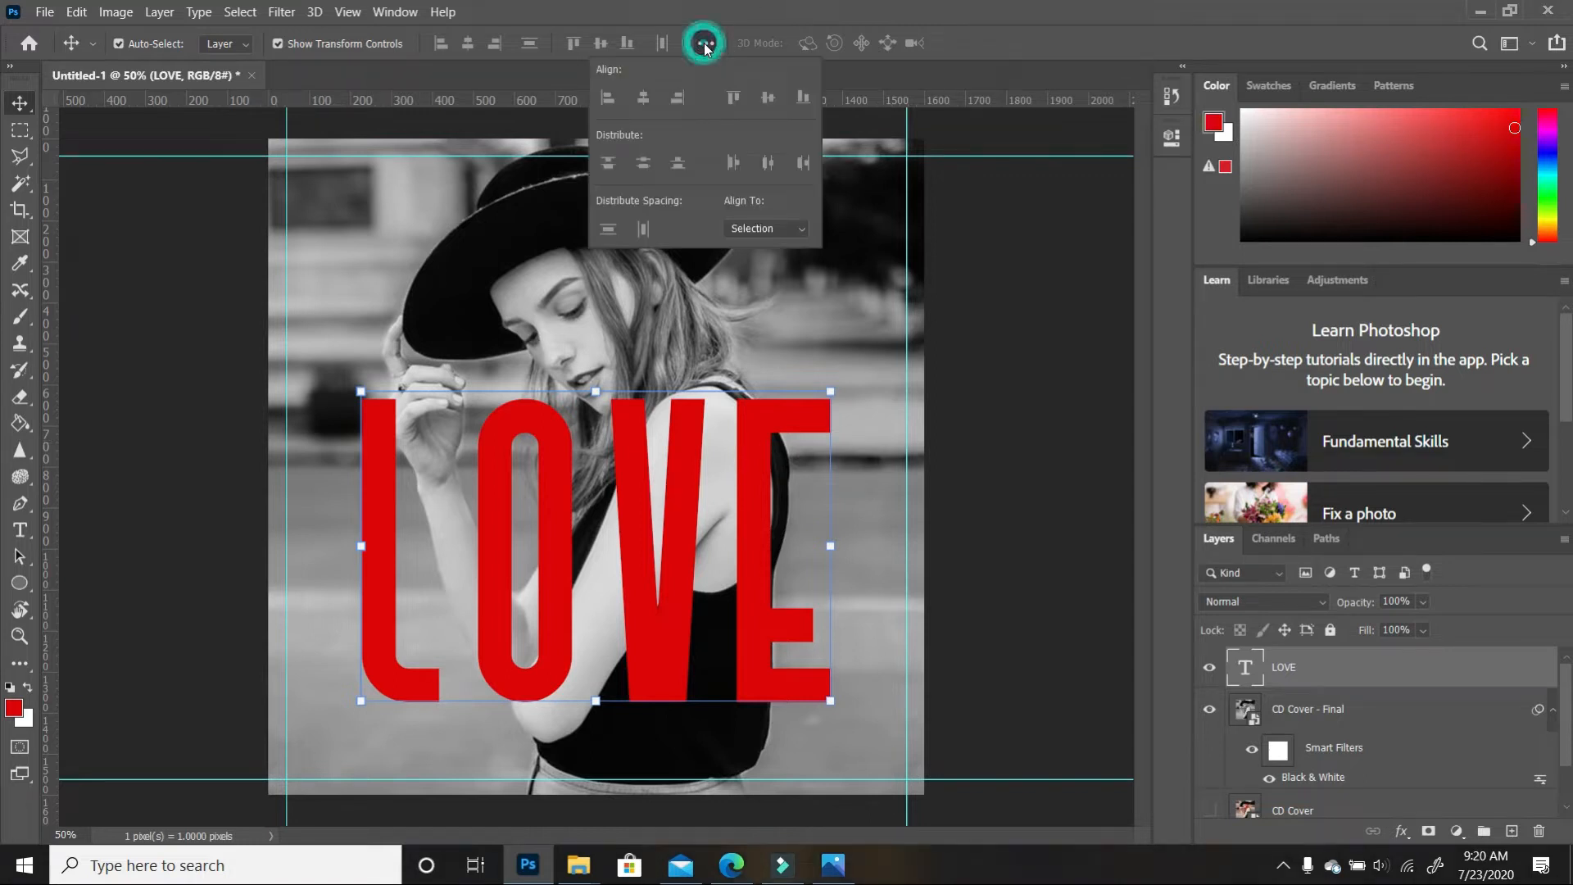
click(802, 230)
click(765, 255)
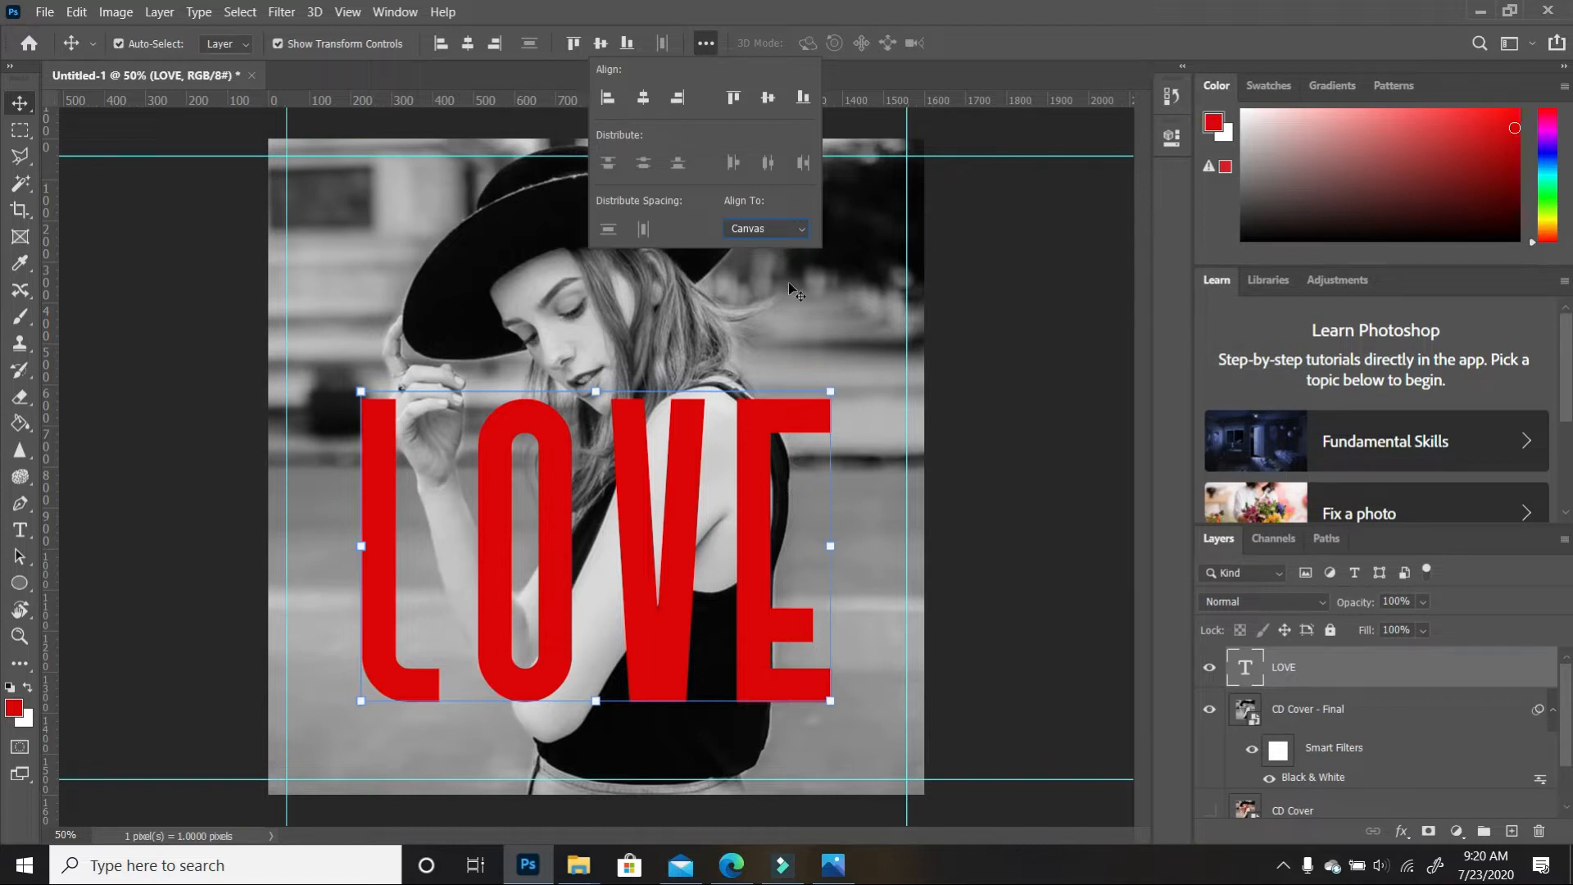
click(752, 475)
Centre LOVE horizontally and vertically on the canvas, then move it about 150 px lower
drag(748, 449, 744, 339)
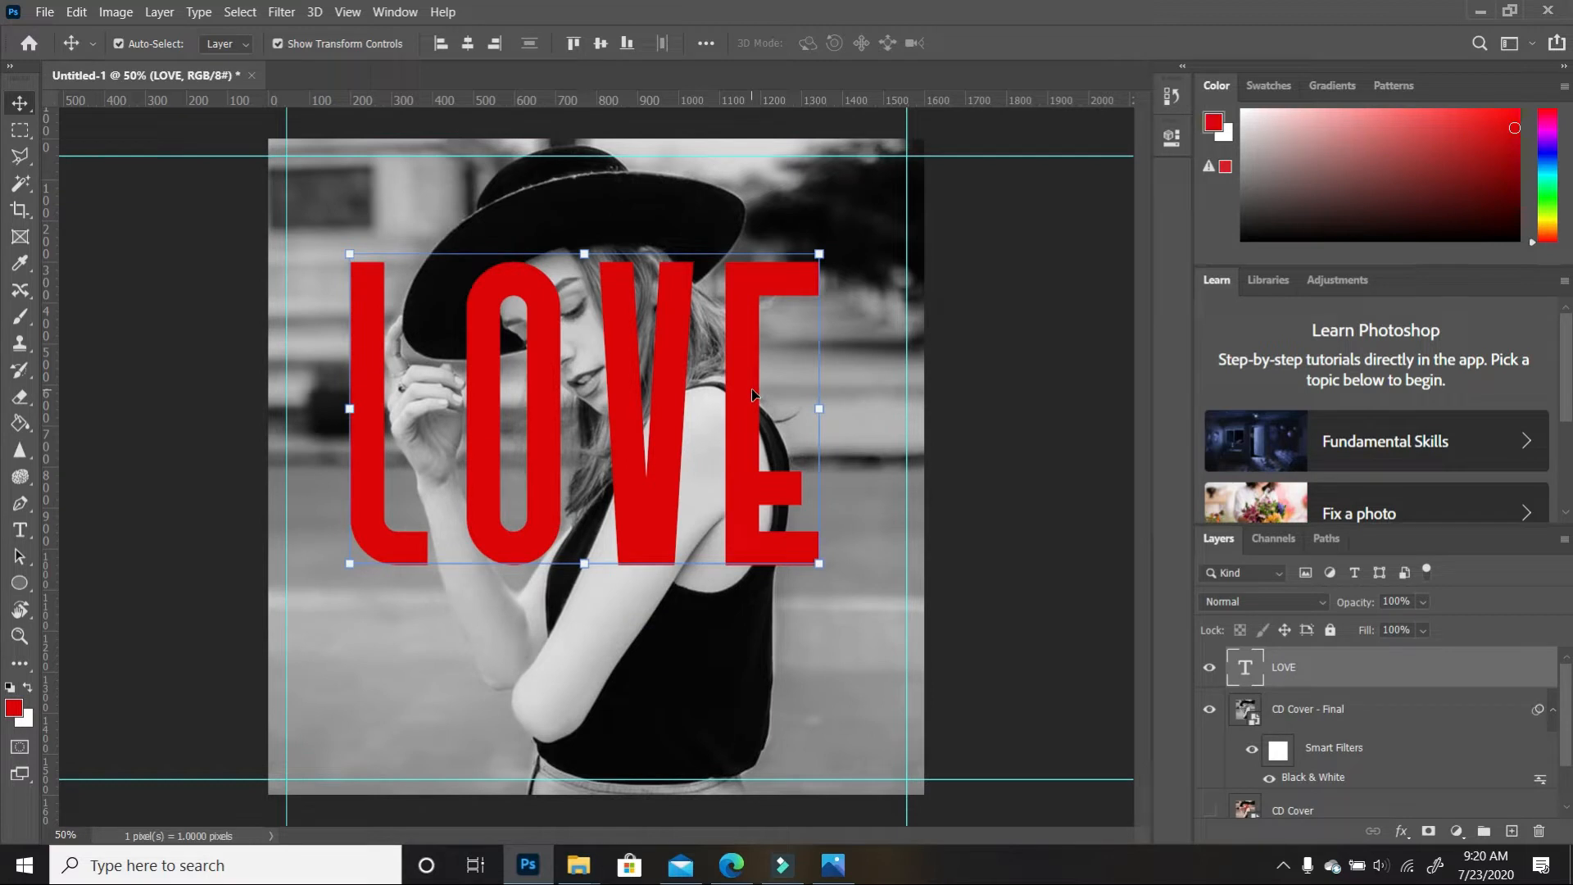
click(469, 46)
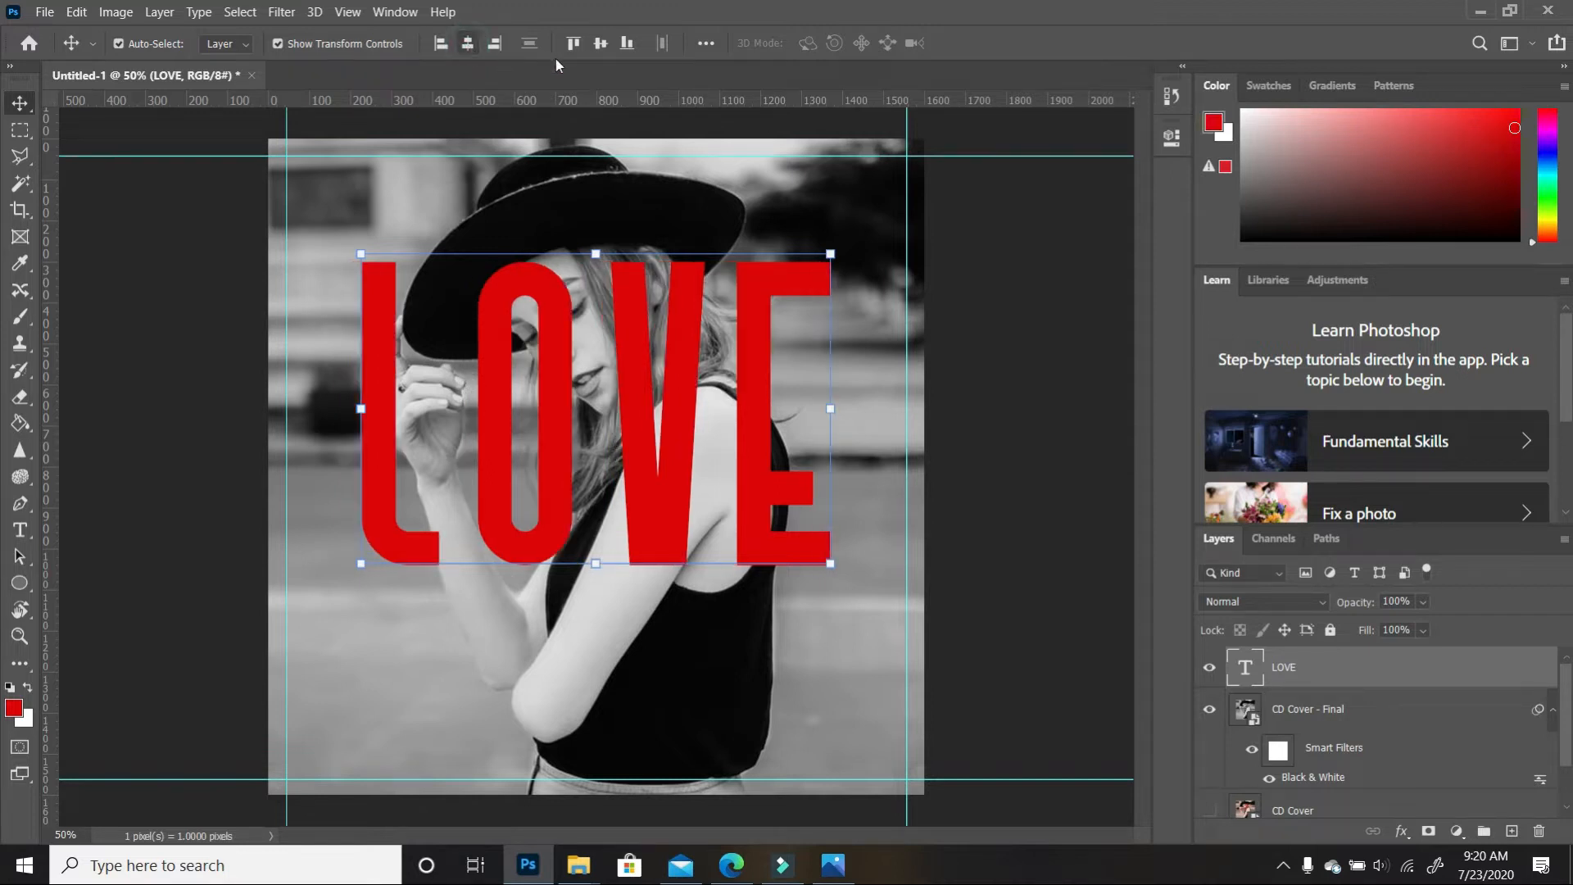
click(603, 46)
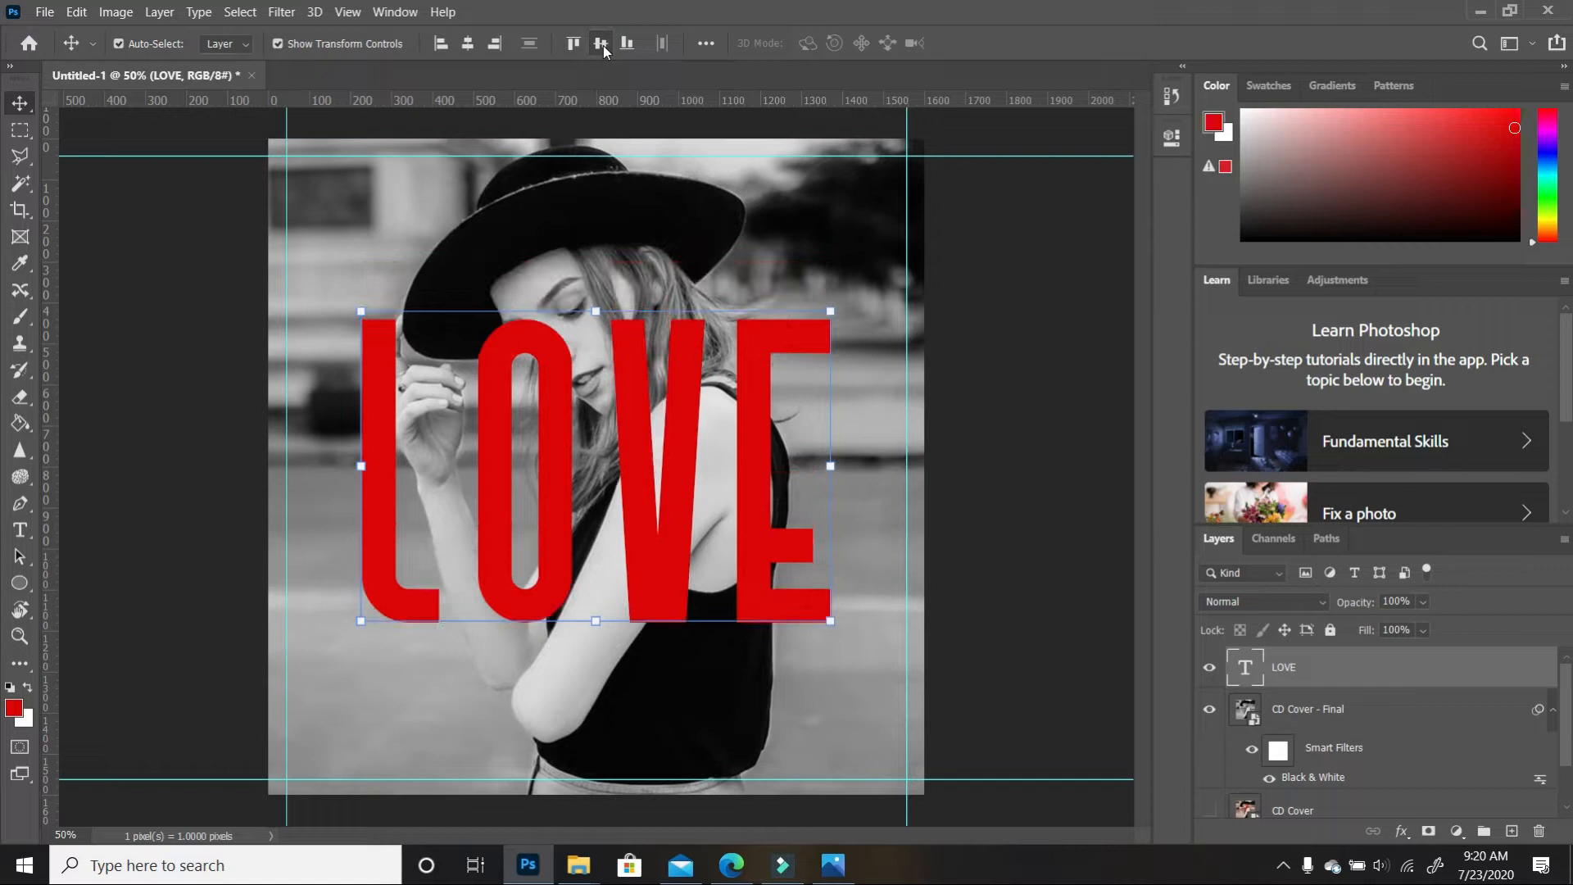
drag(680, 508, 684, 585)
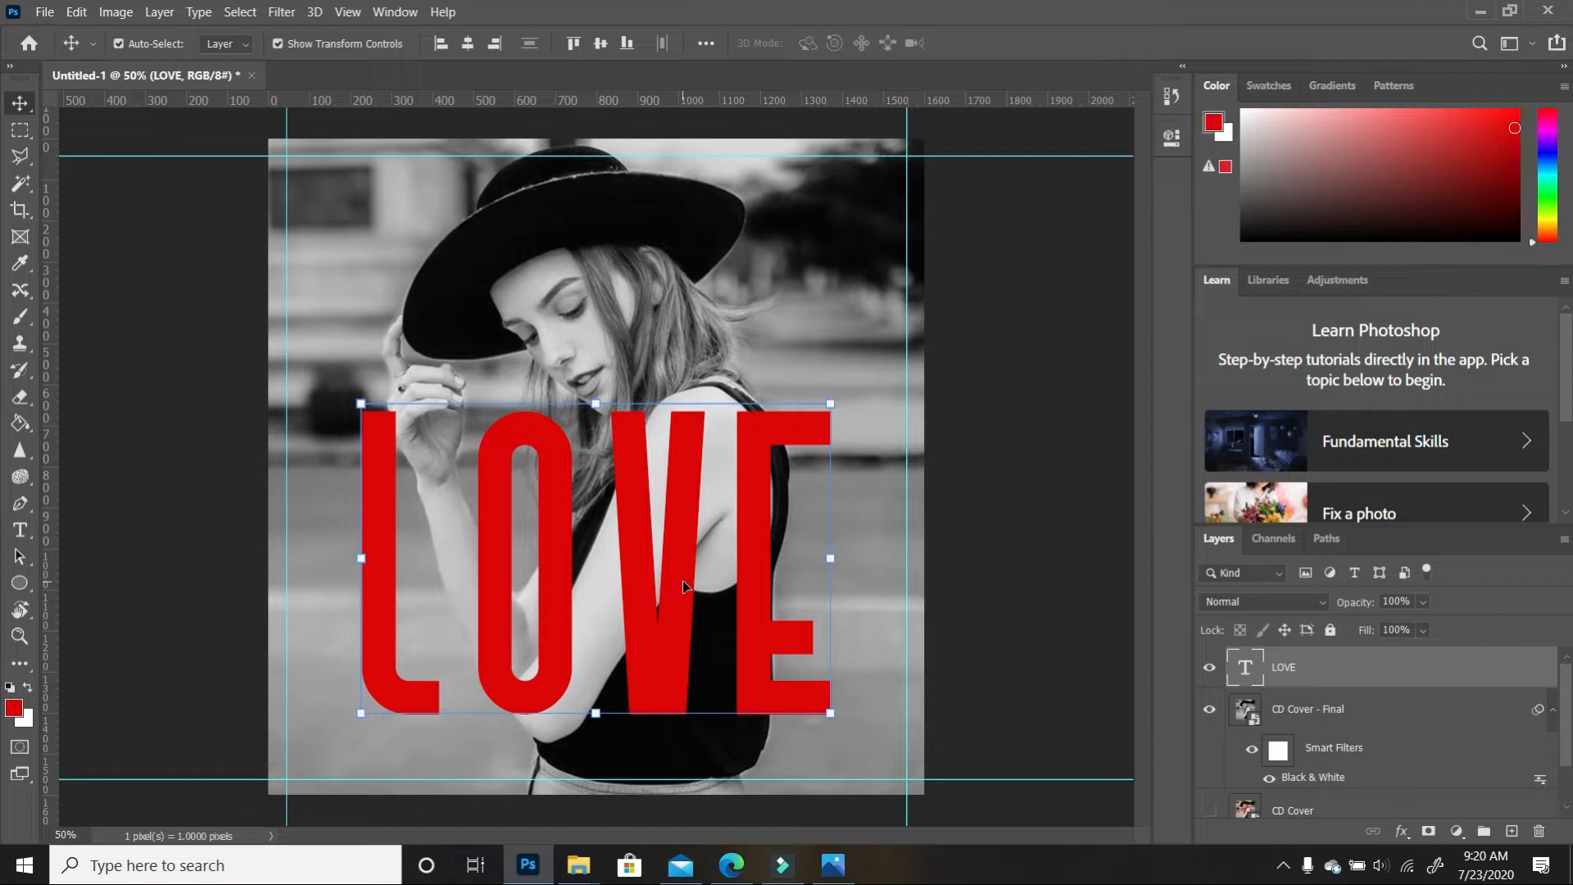
drag(683, 586, 683, 594)
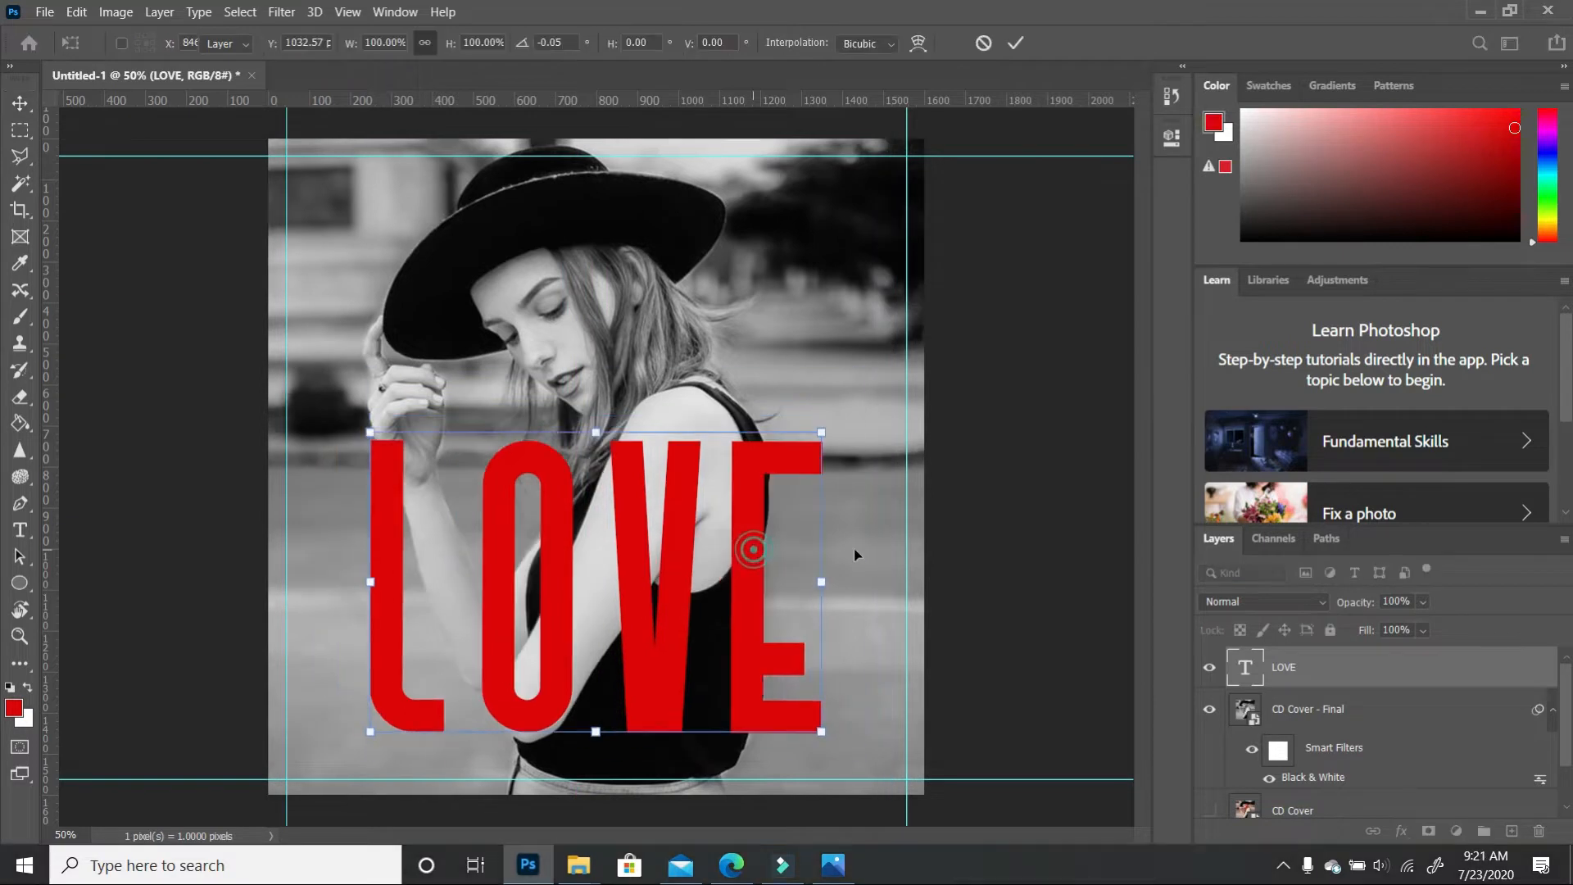
key(Return)
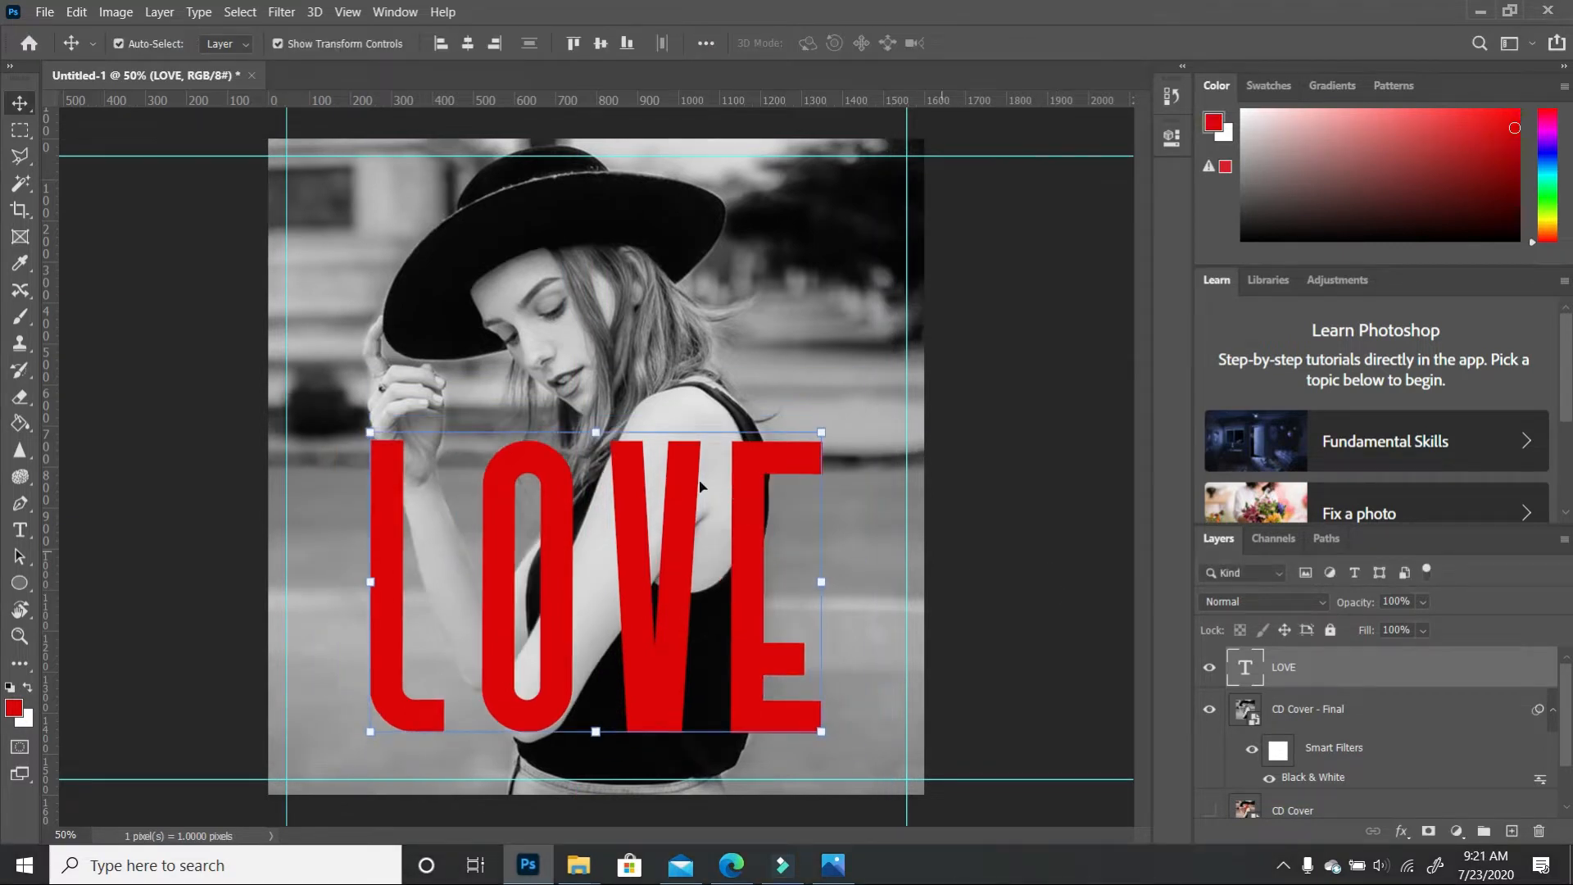
Recolour the L, V and E of LOVE white, keeping only the O red
click(19, 530)
drag(873, 637, 610, 647)
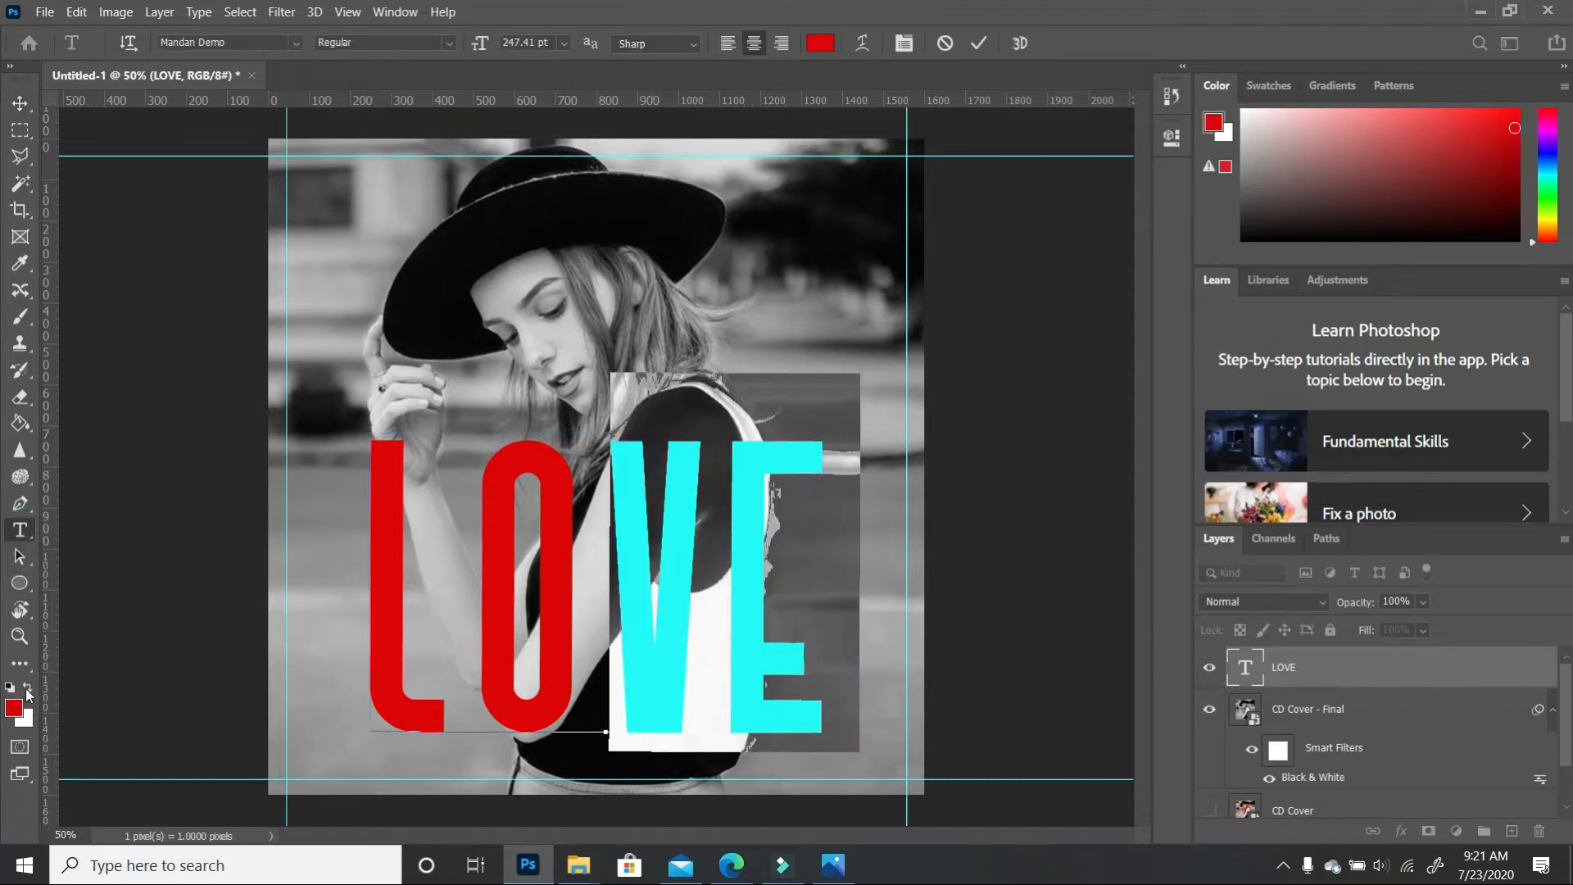
click(27, 687)
click(411, 614)
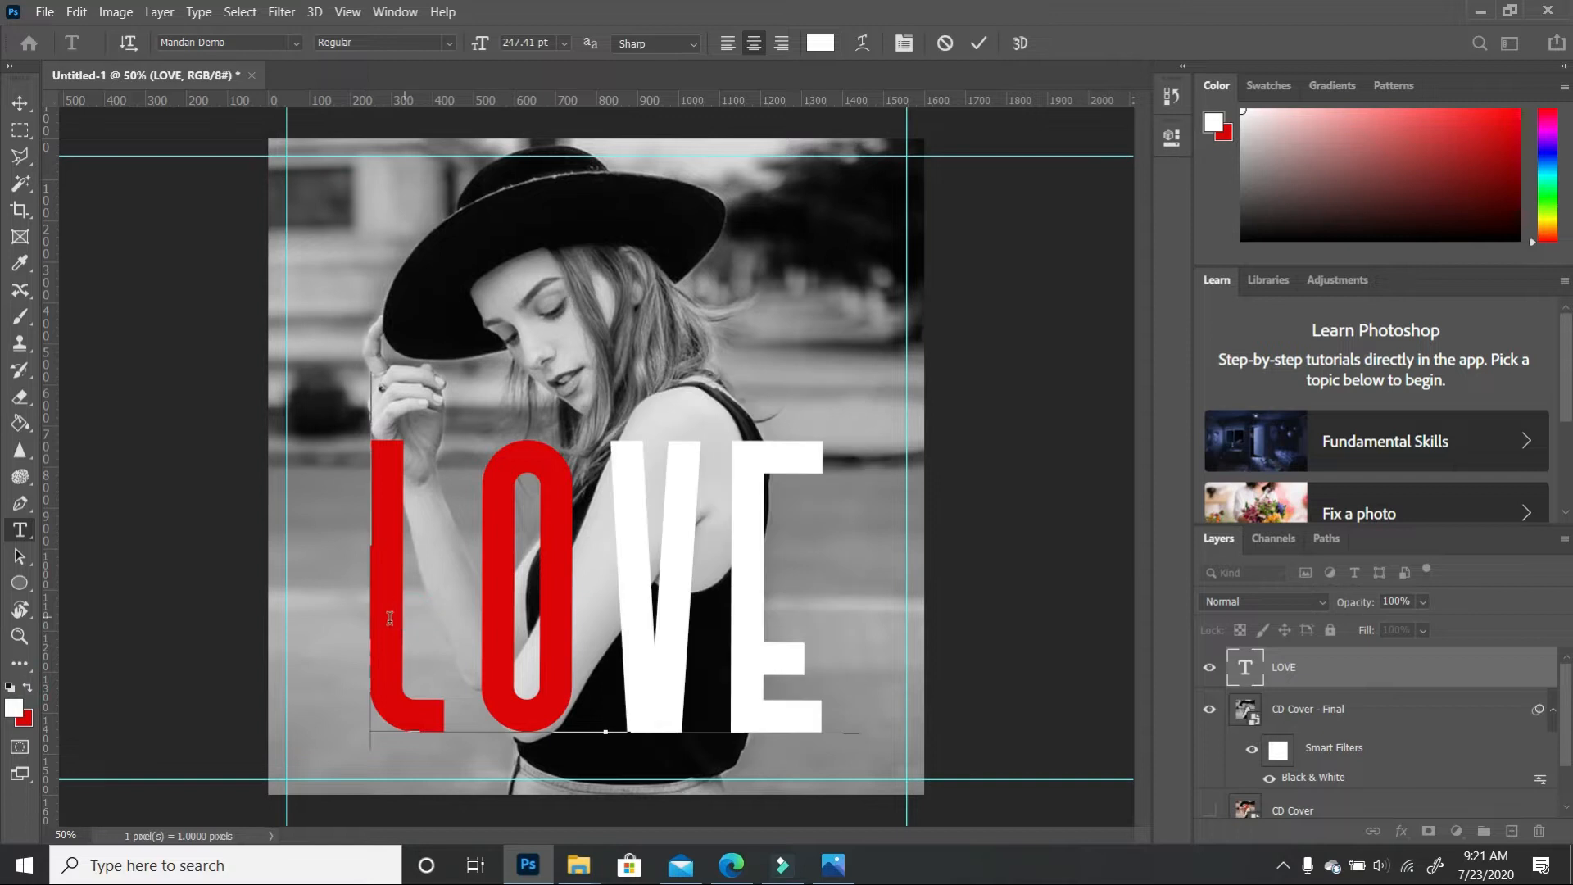
drag(388, 616, 450, 619)
double_click(26, 689)
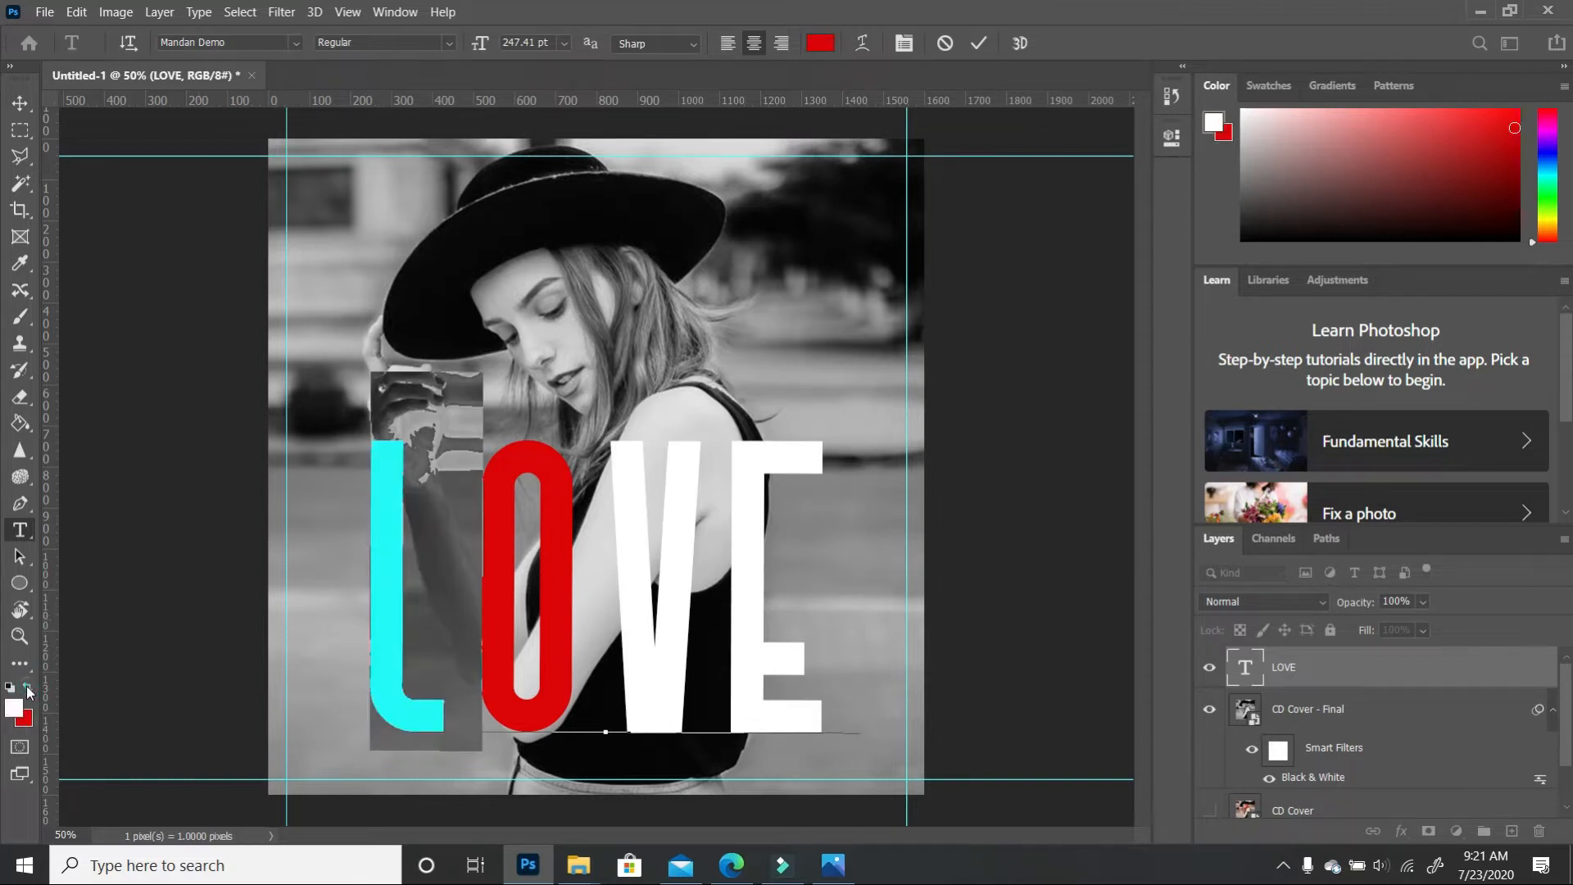
click(125, 665)
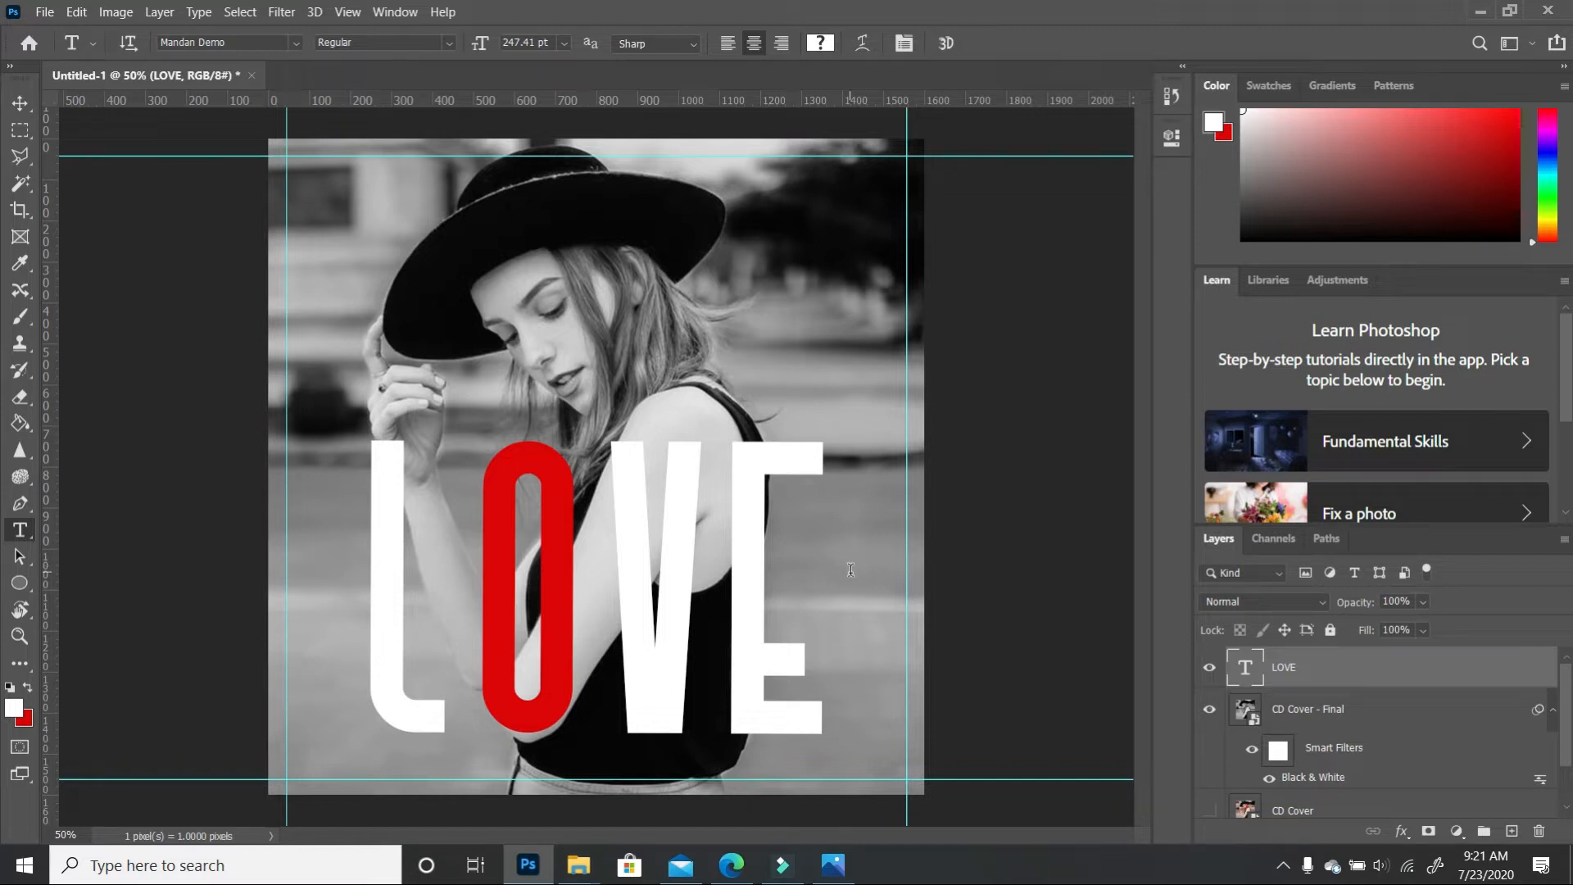
Through Blending Options, give the LOVE layer a 3 px white Stroke positioned Outside
right_click(1359, 676)
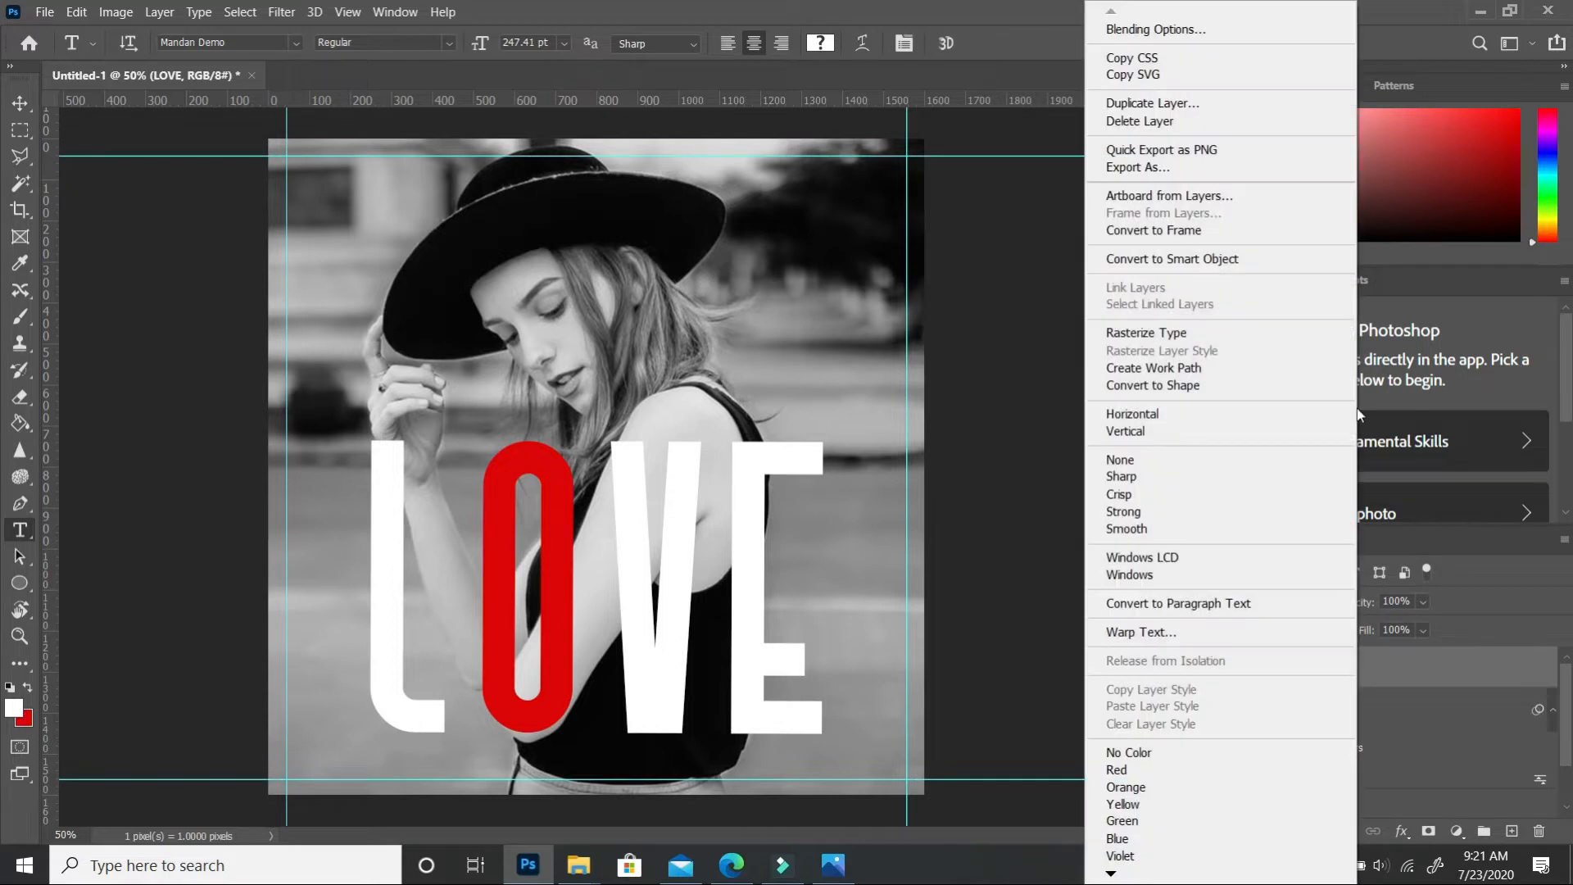
click(1149, 36)
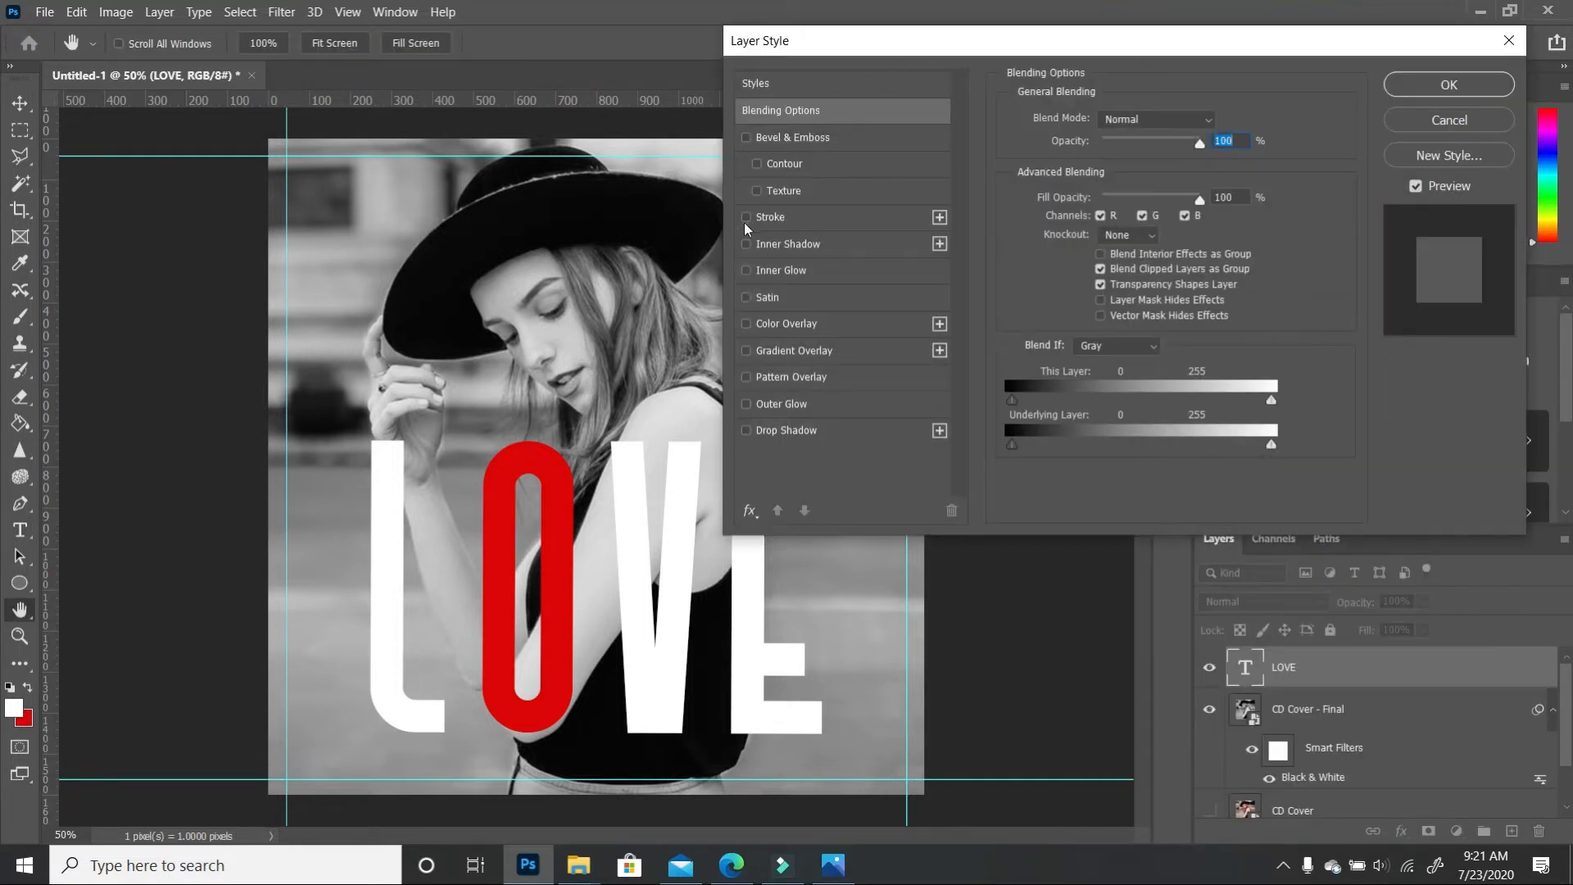
click(746, 217)
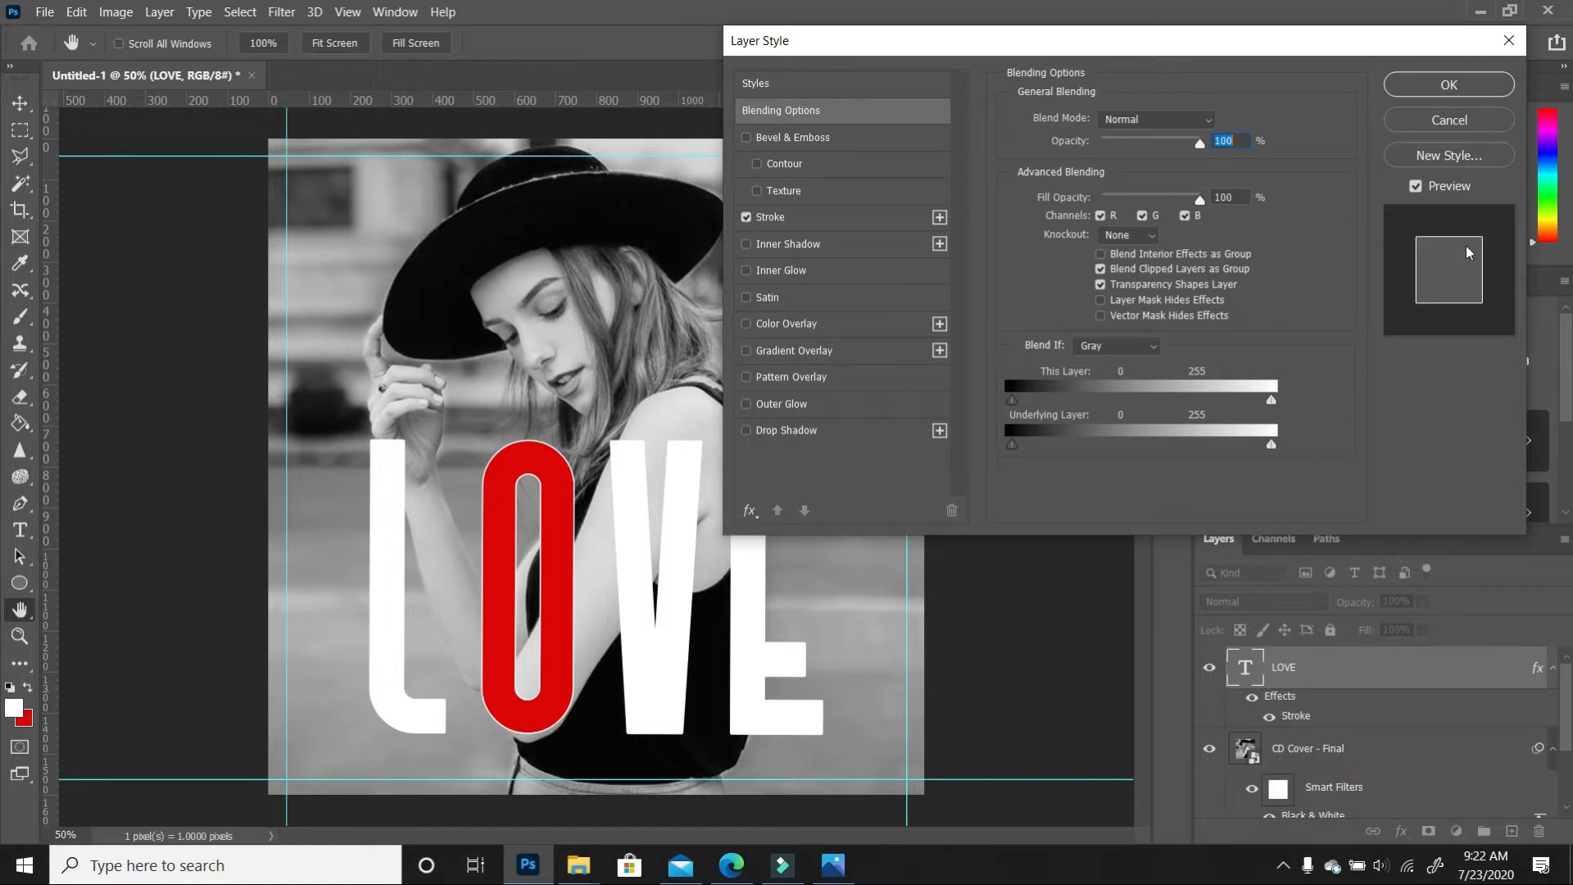
click(891, 217)
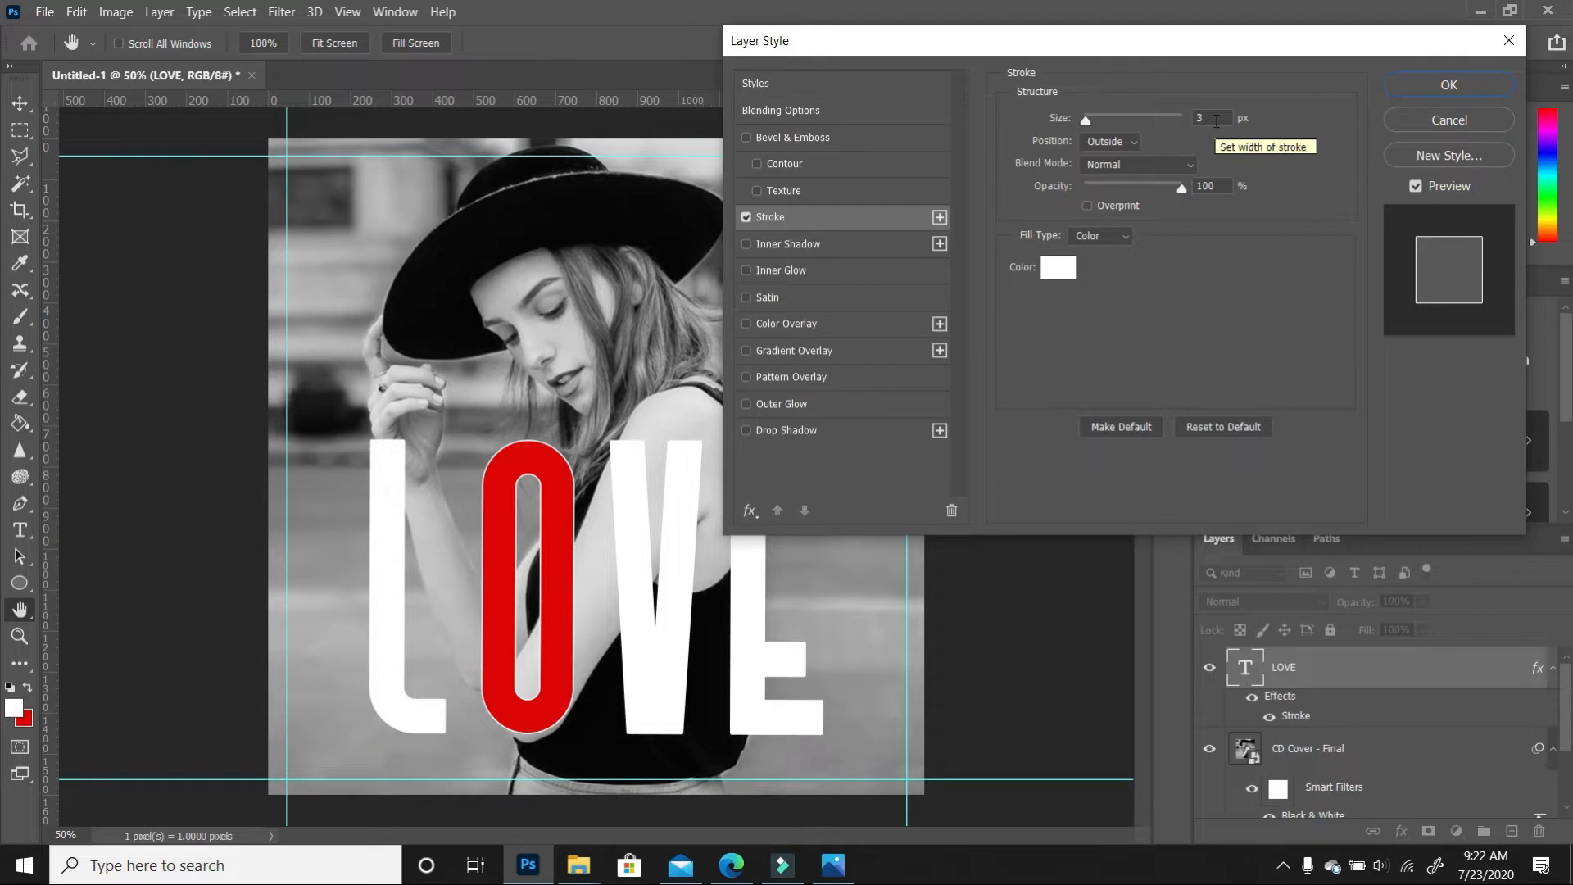
click(1449, 85)
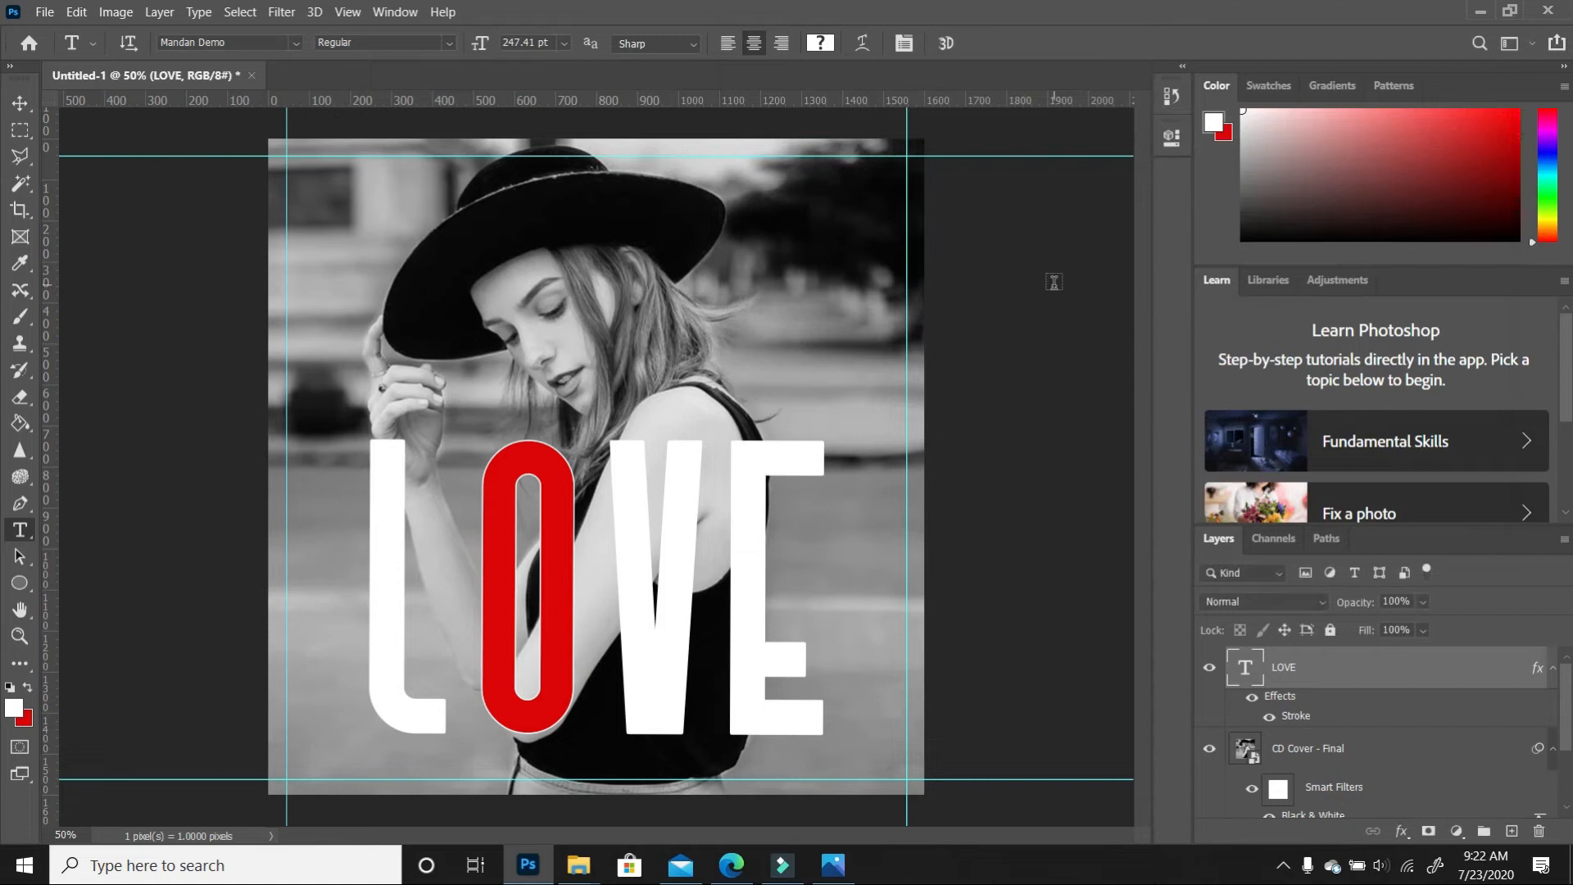
Deselect LOVE and set up the Horizontal Type tool with the Arial font
click(20, 104)
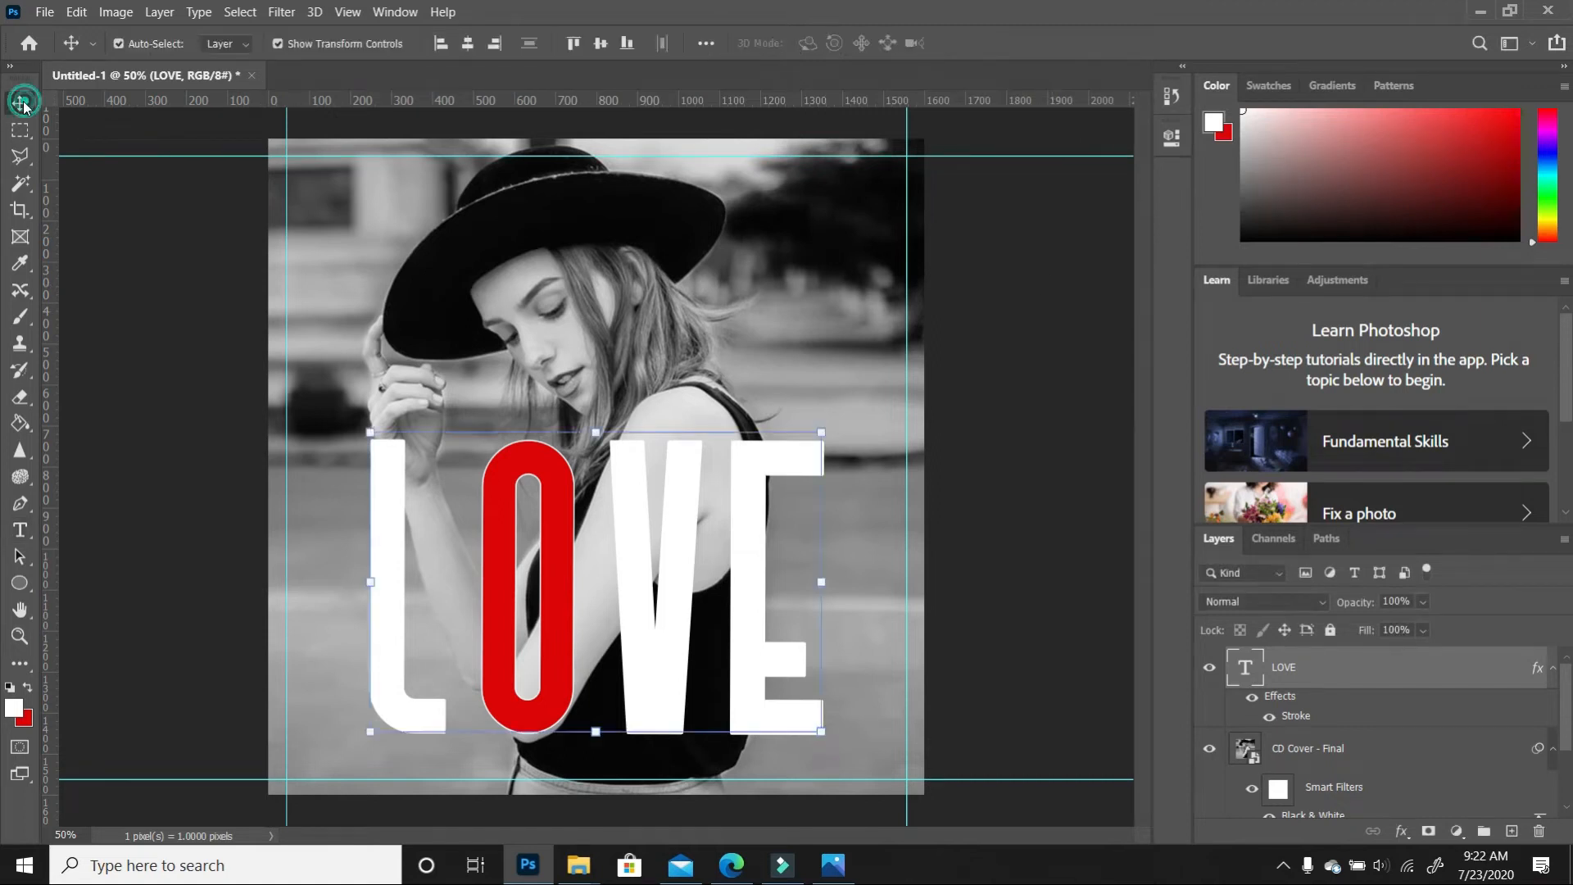
click(993, 631)
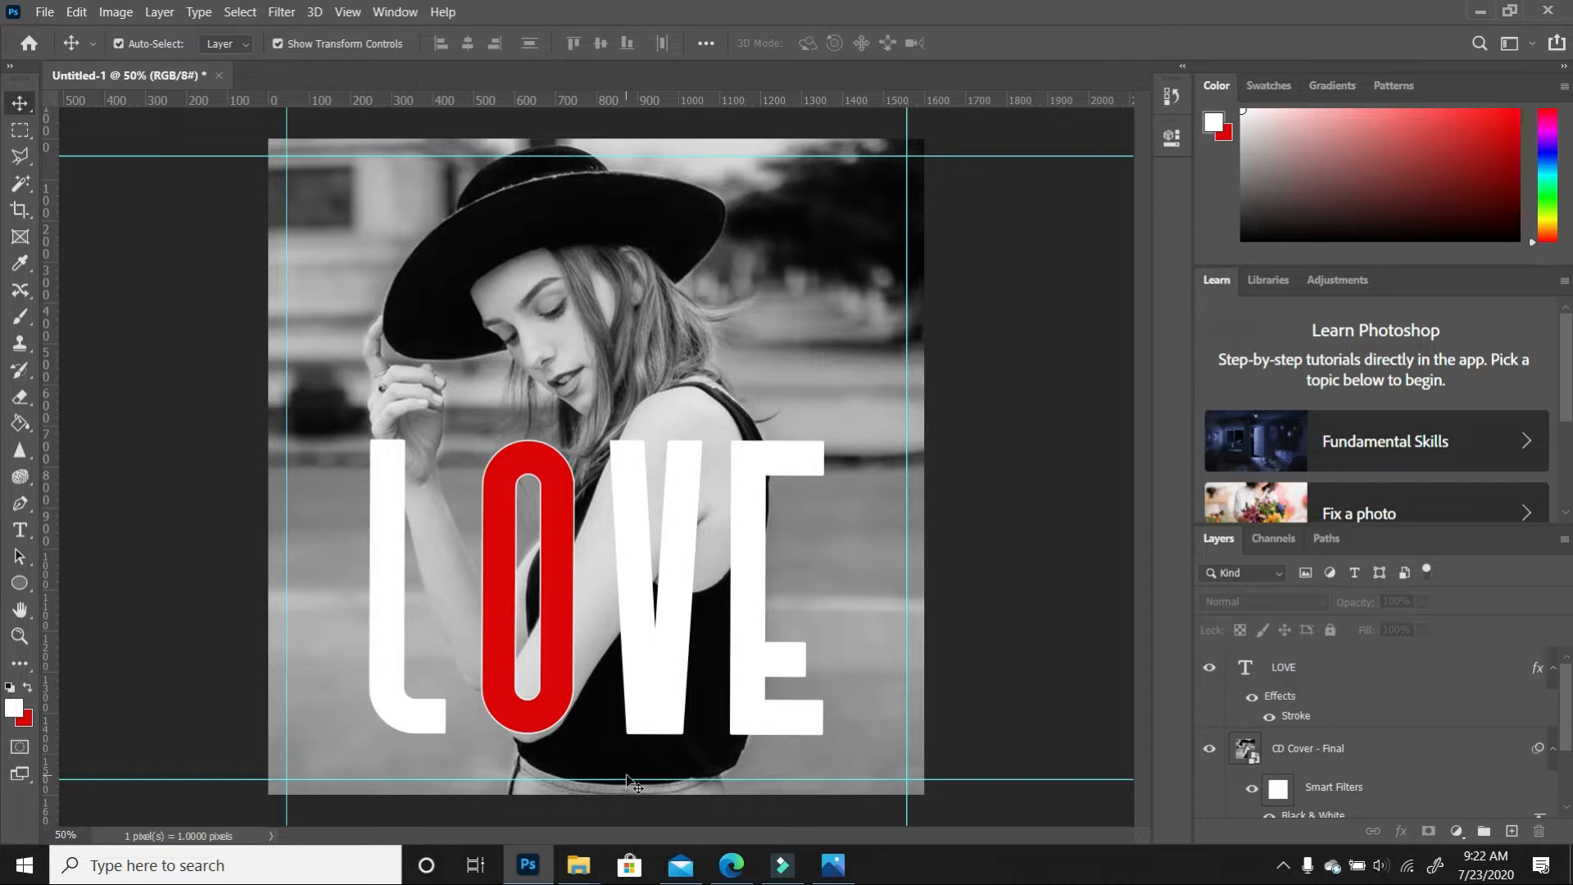
click(21, 530)
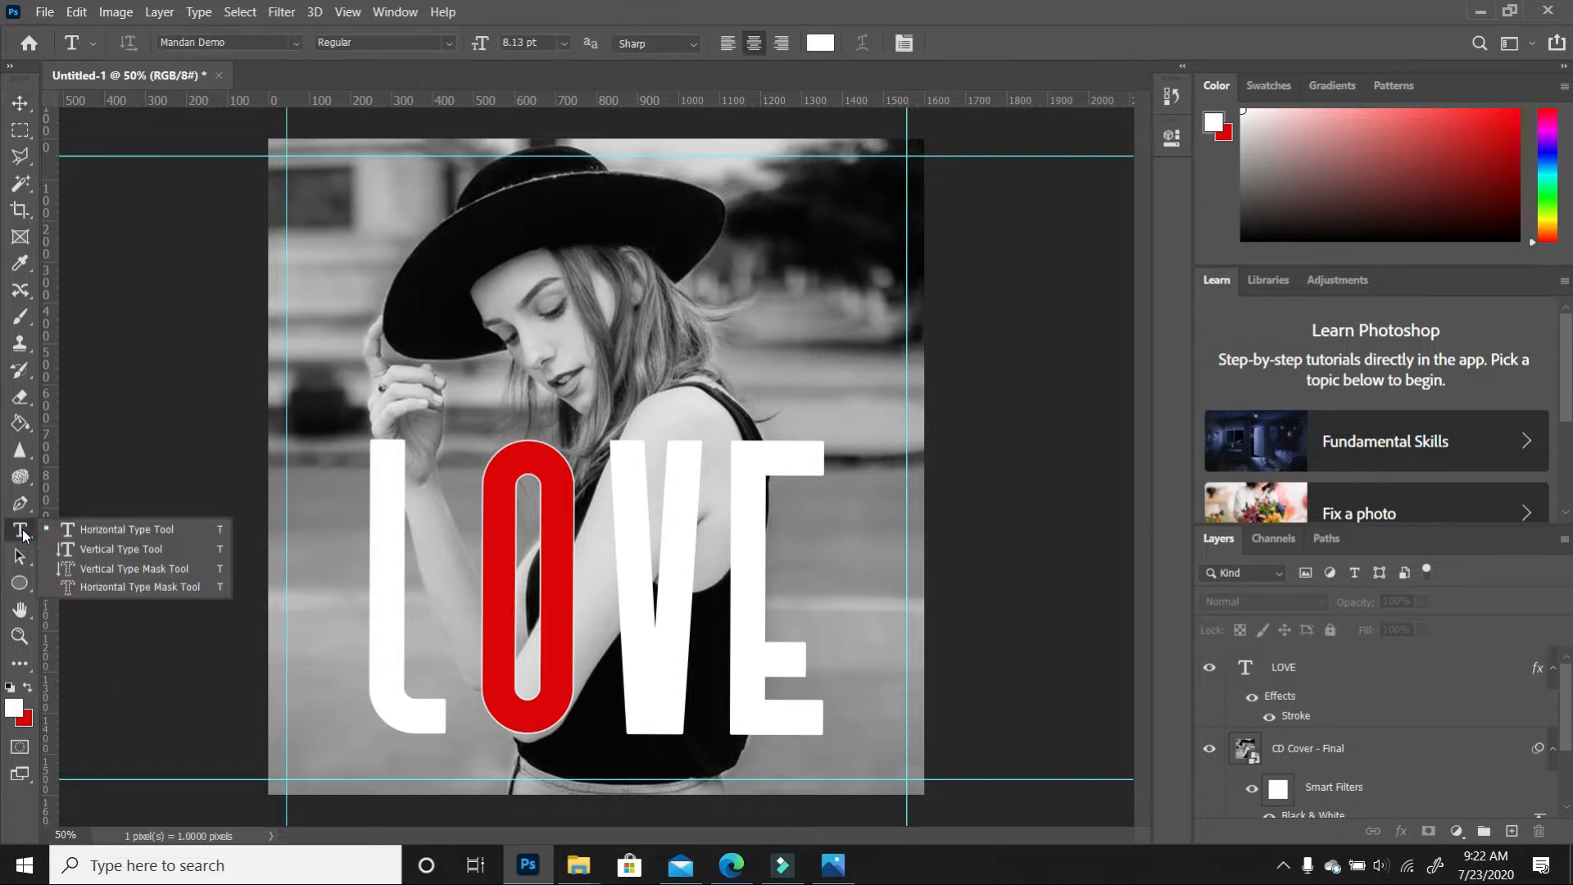
click(108, 529)
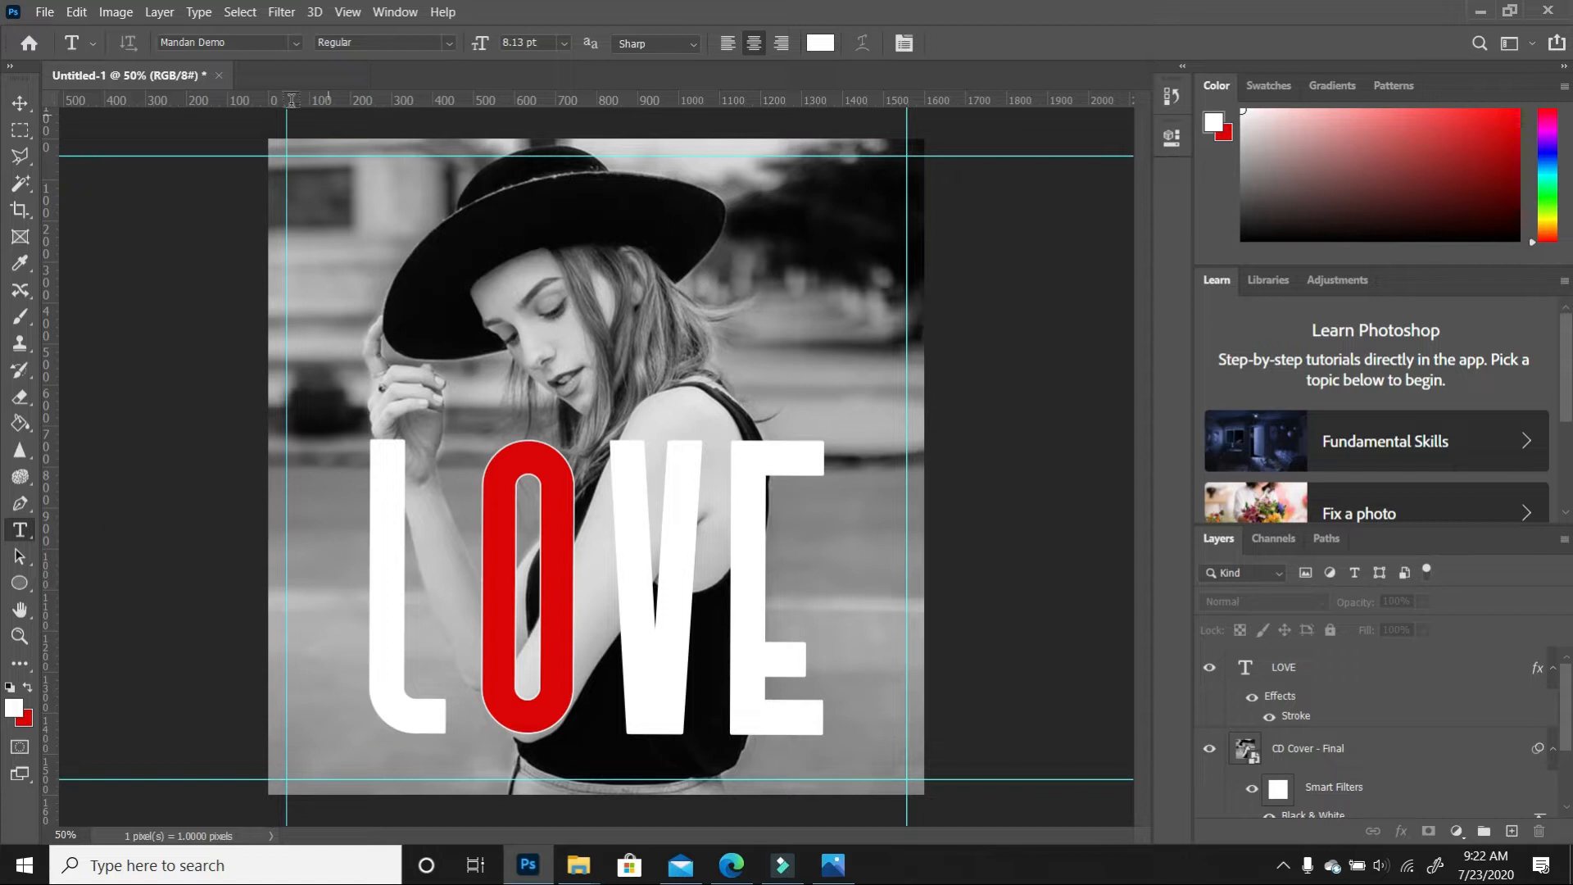
click(297, 43)
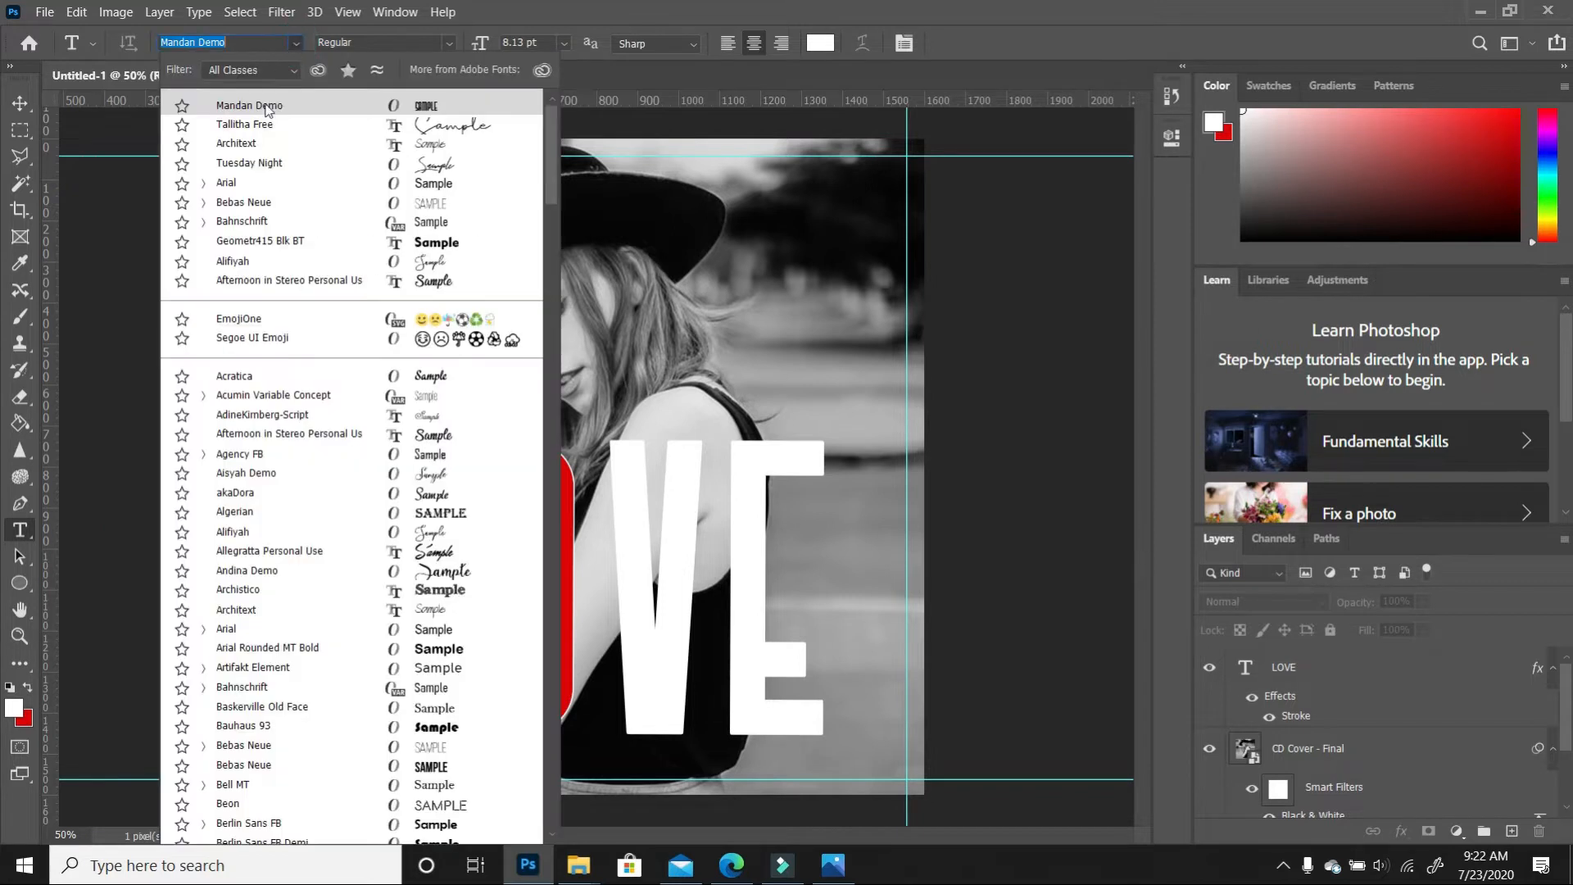
click(250, 187)
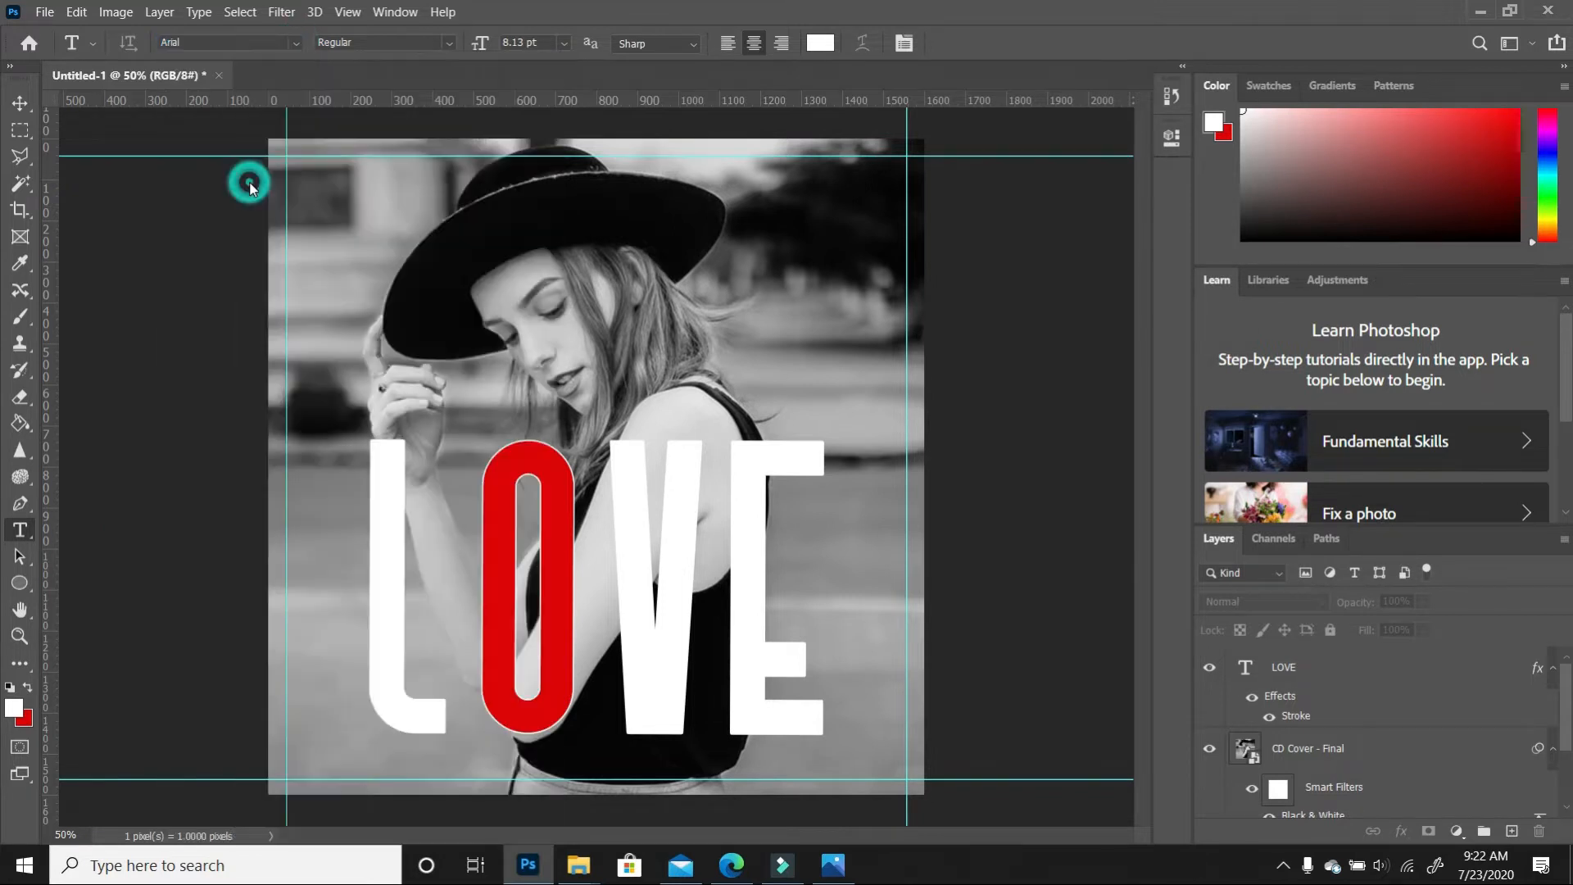
Type the artist's name near the photo's top-left and recolour it red
click(369, 229)
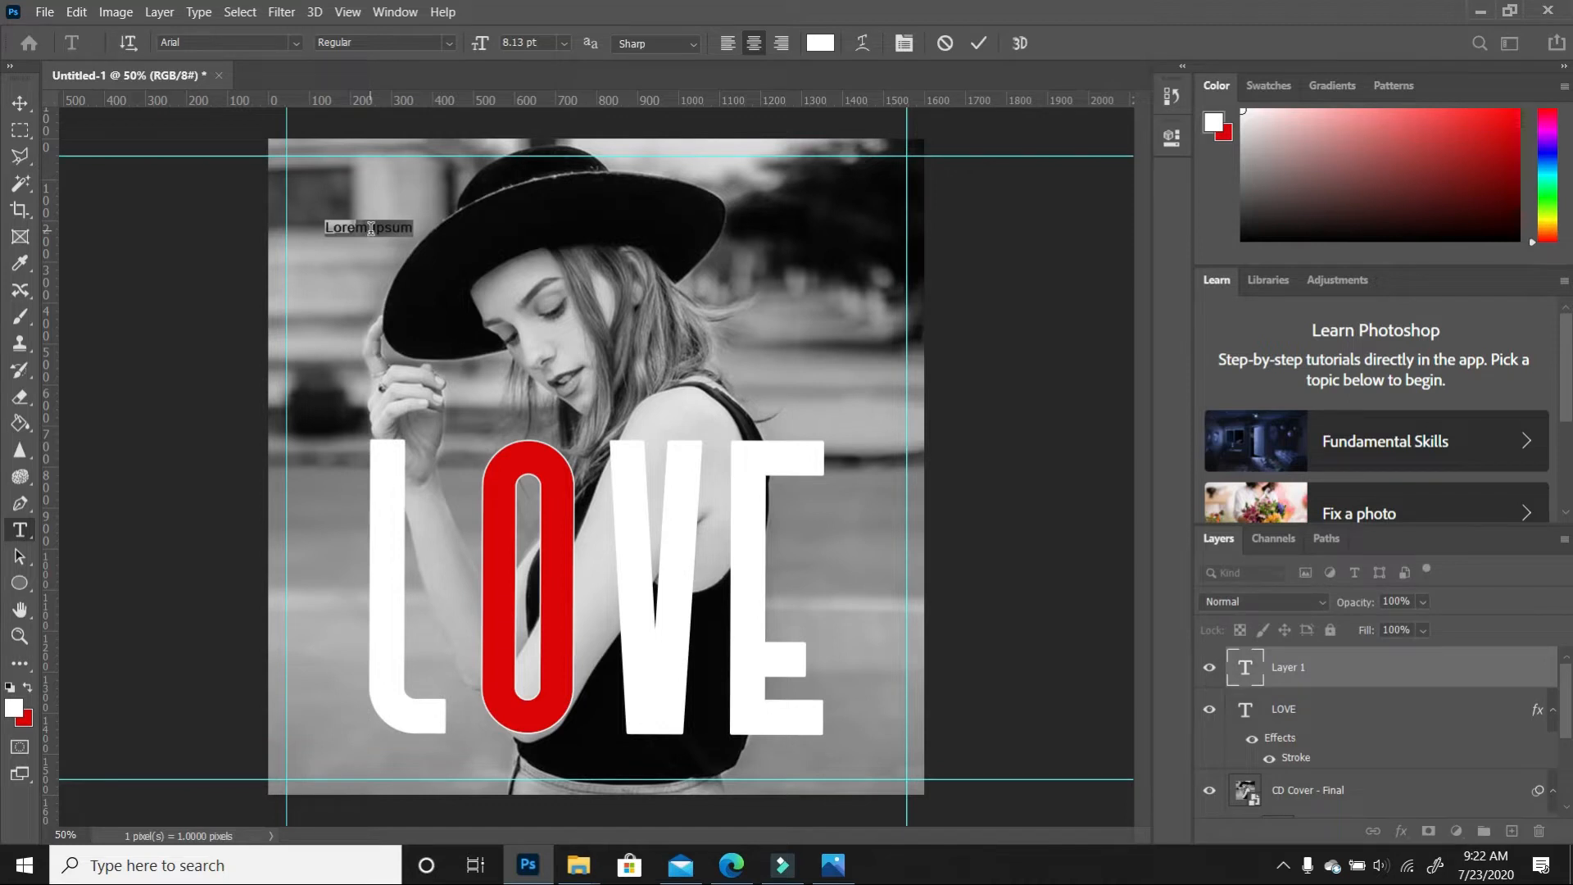
drag(426, 227, 309, 227)
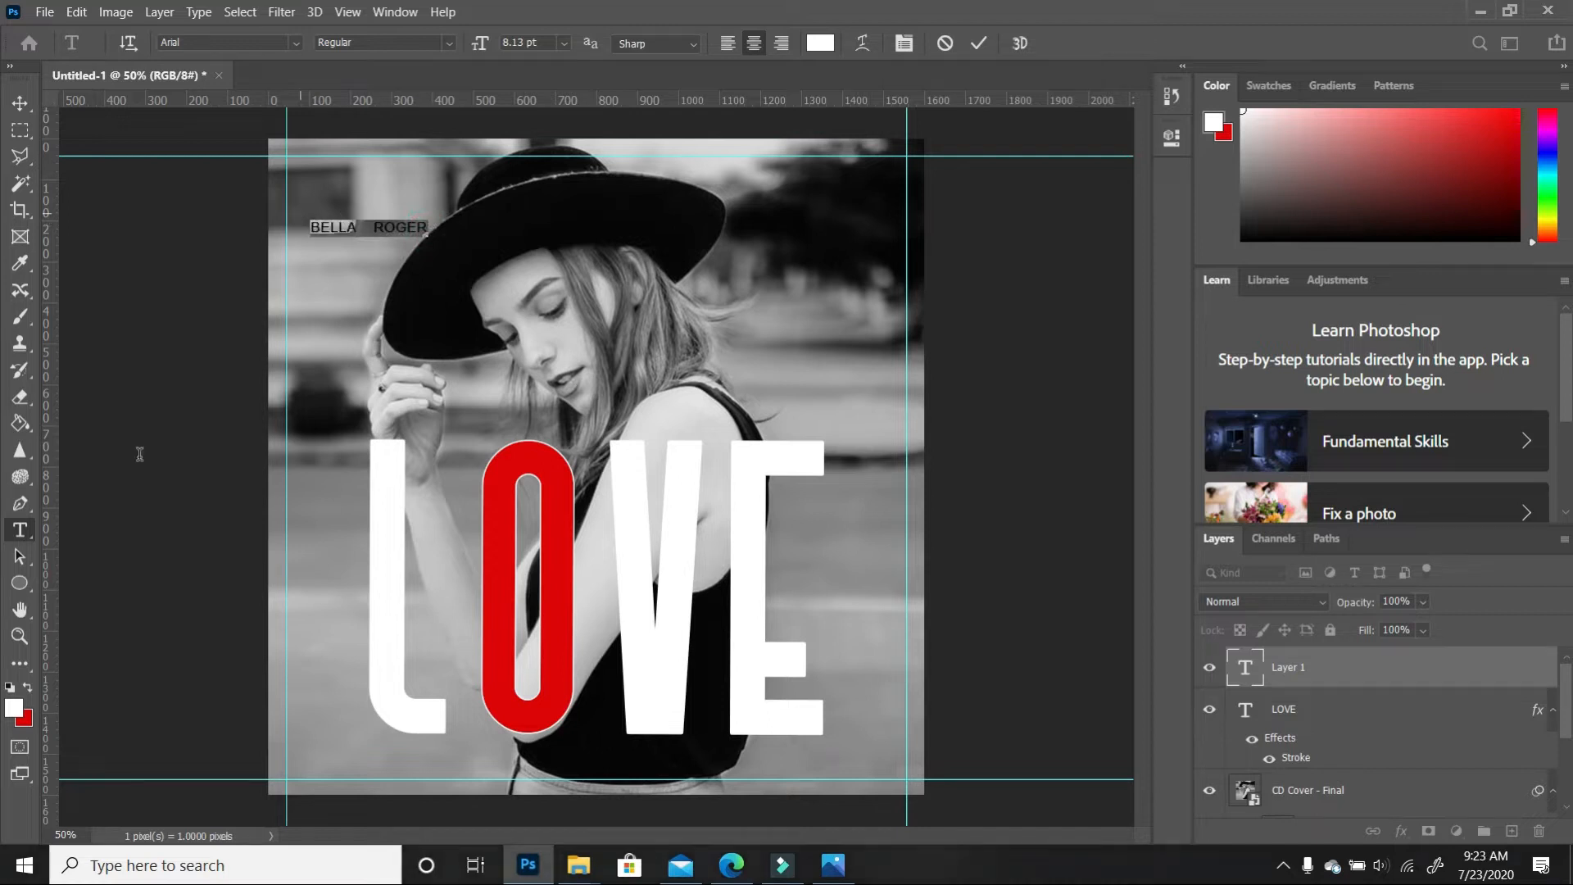
click(28, 689)
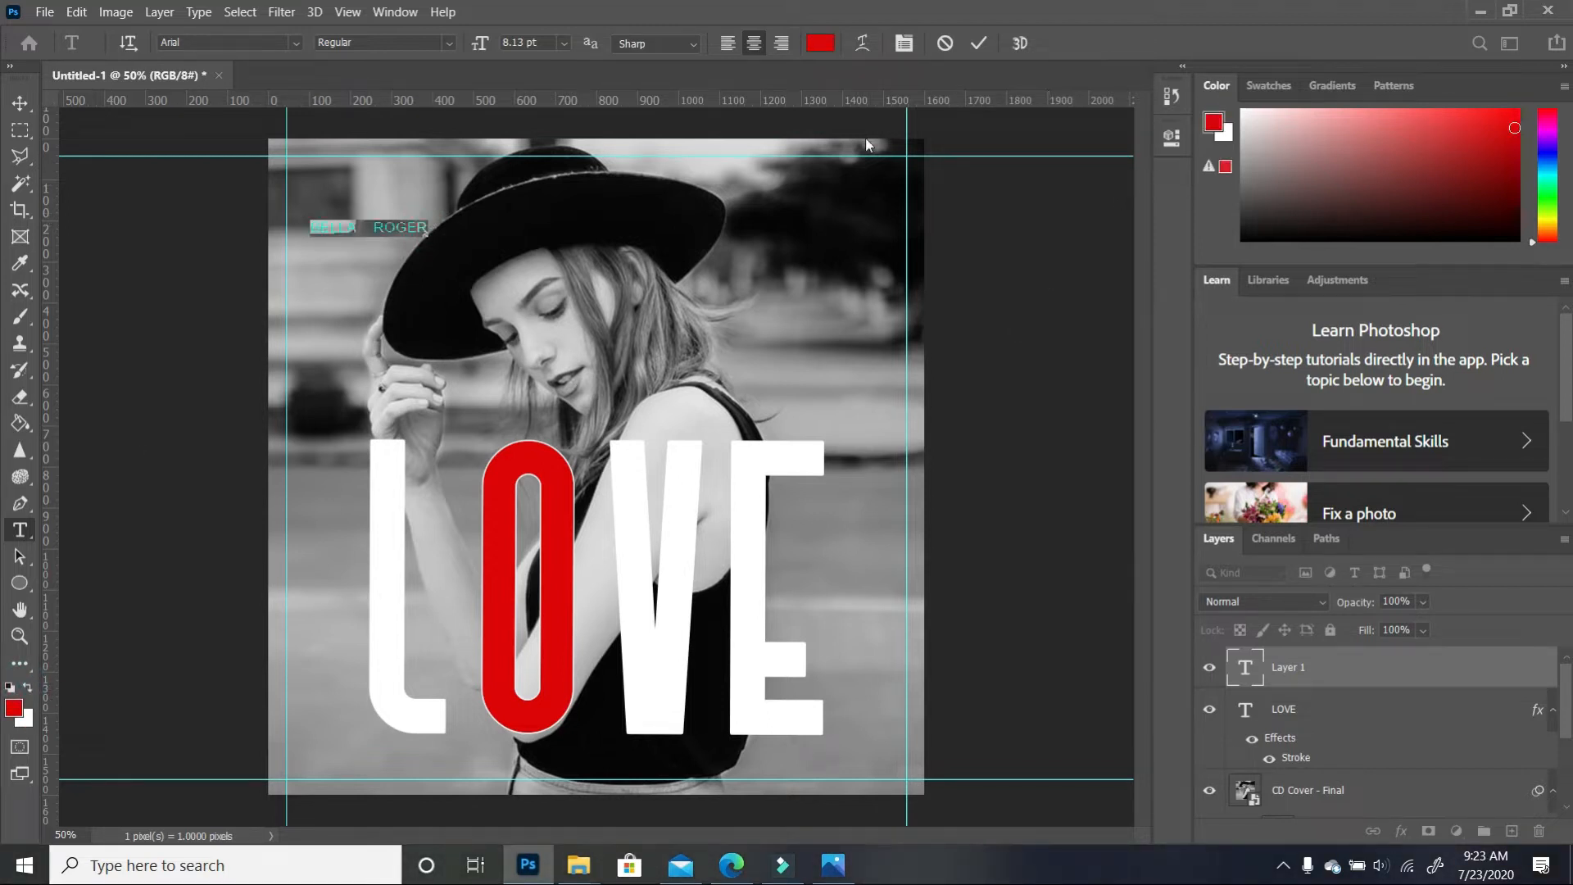
click(21, 104)
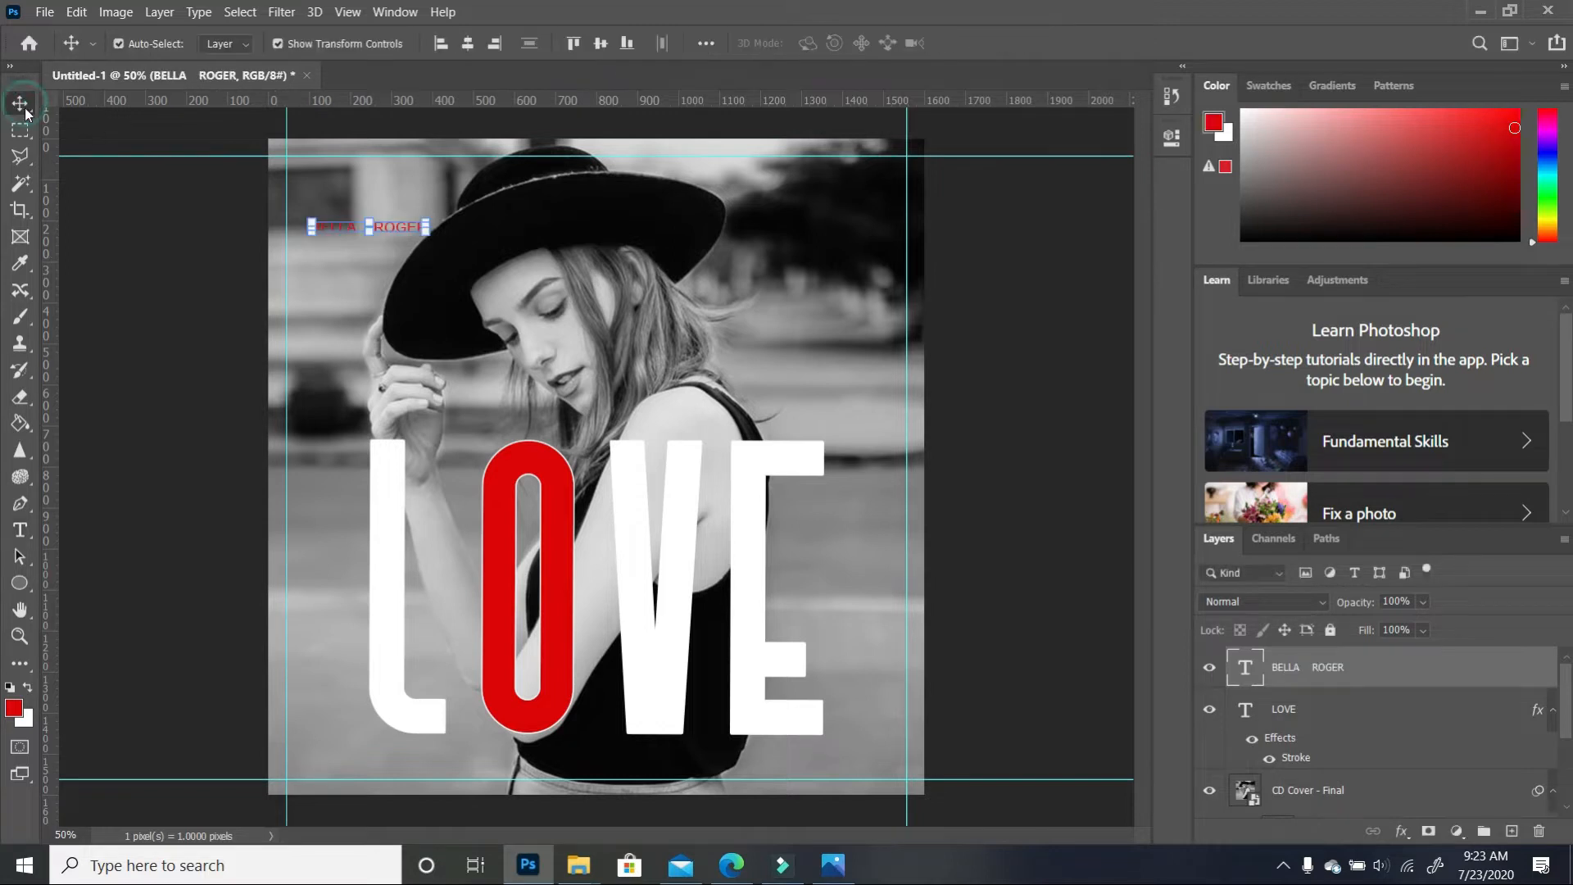
Make the artist-name text 12 pt with 1100 tracking and move it just below LOVE
click(1171, 137)
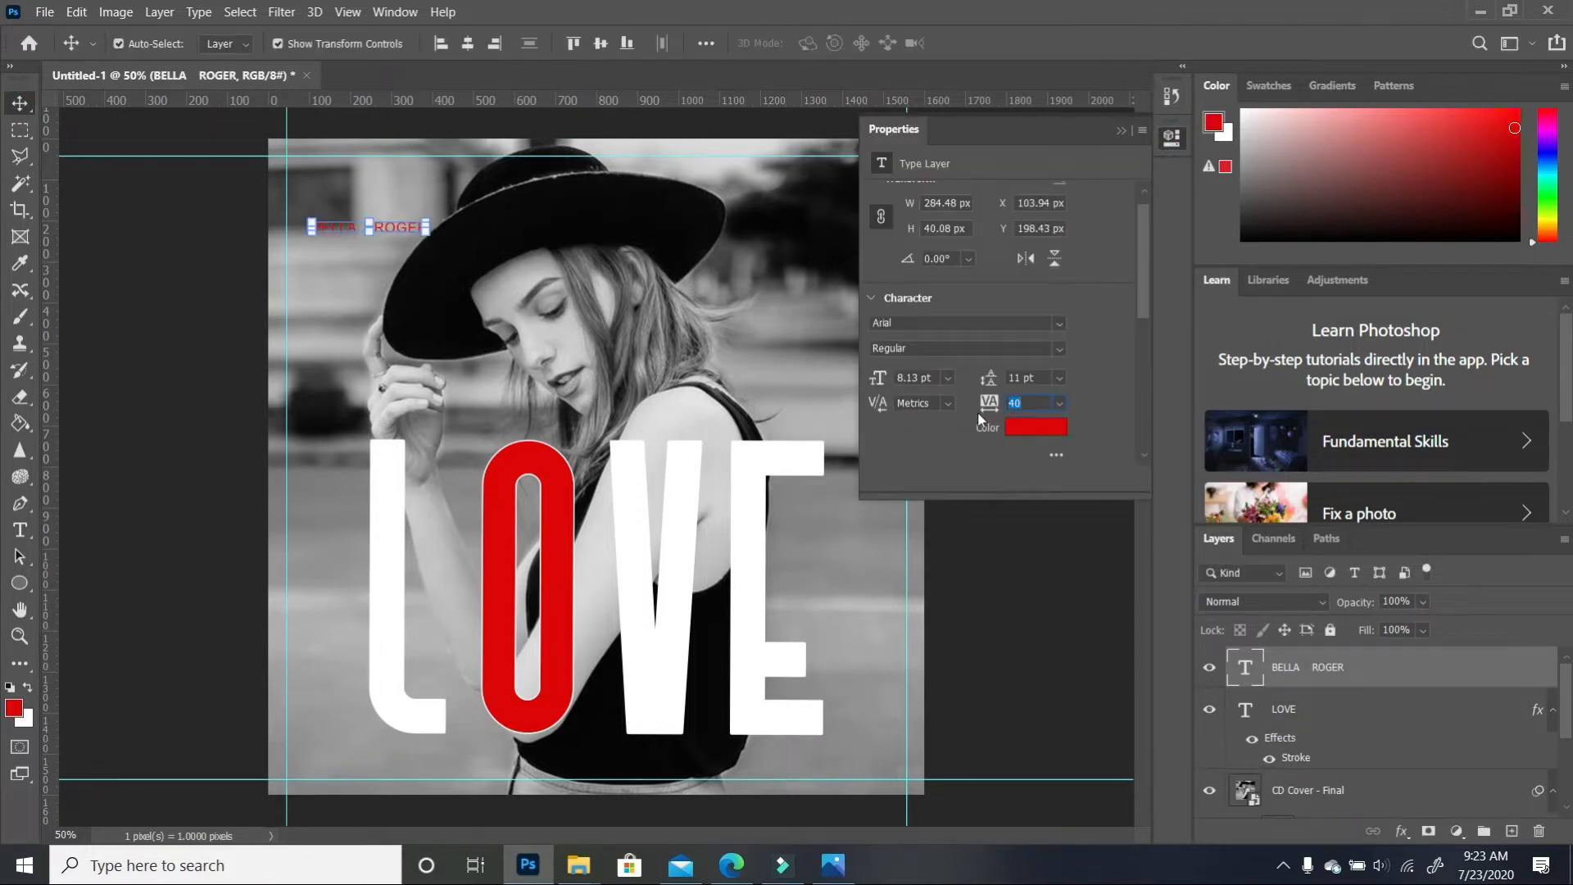
drag(987, 403, 1034, 404)
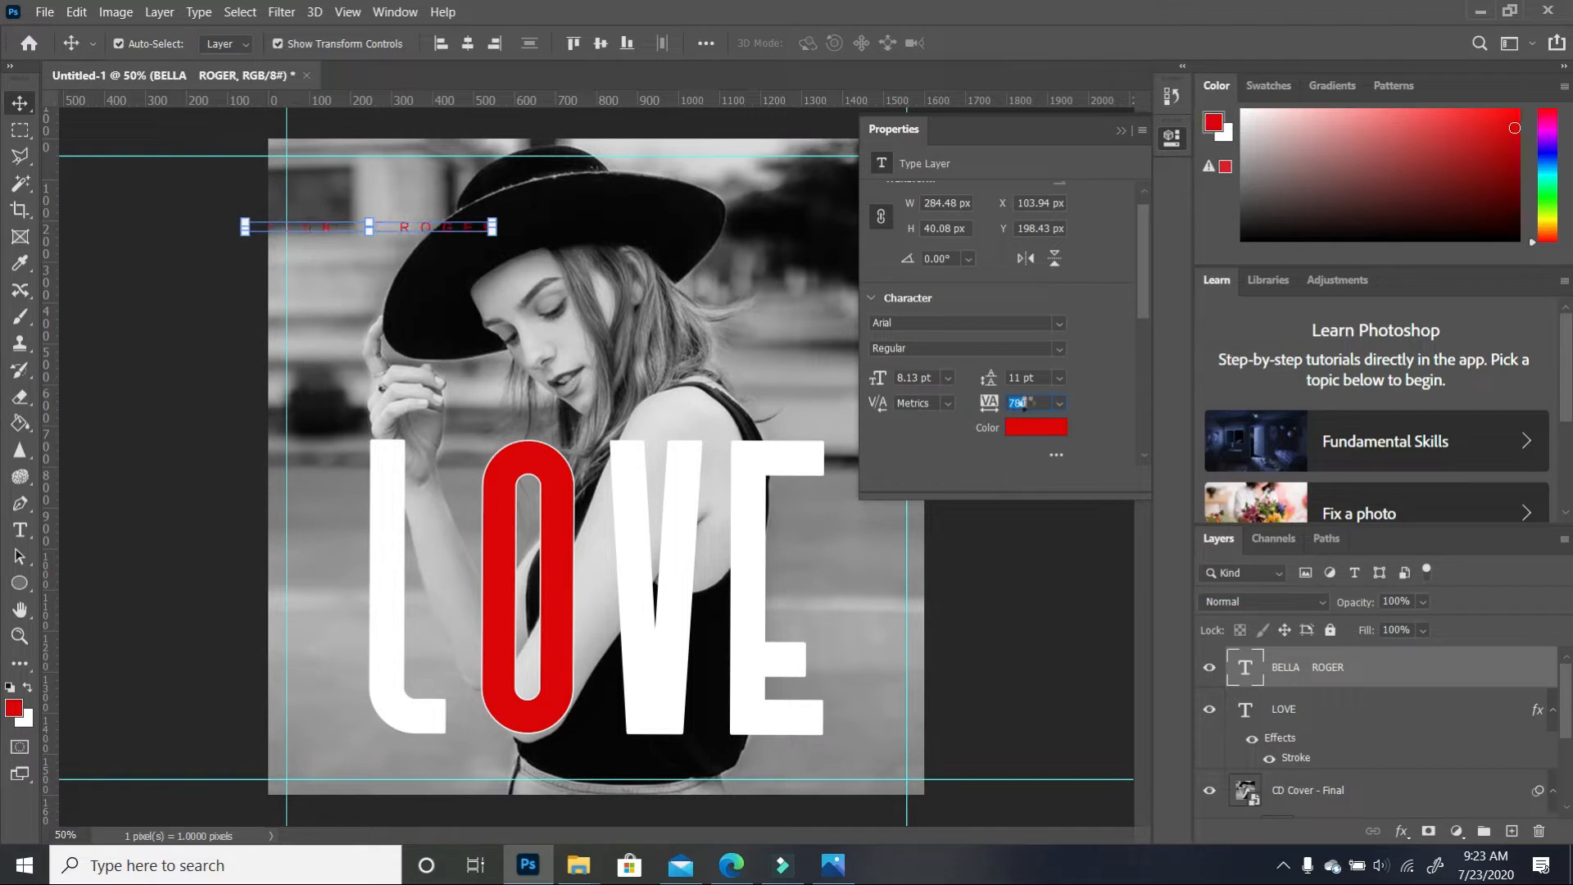
drag(463, 237, 701, 763)
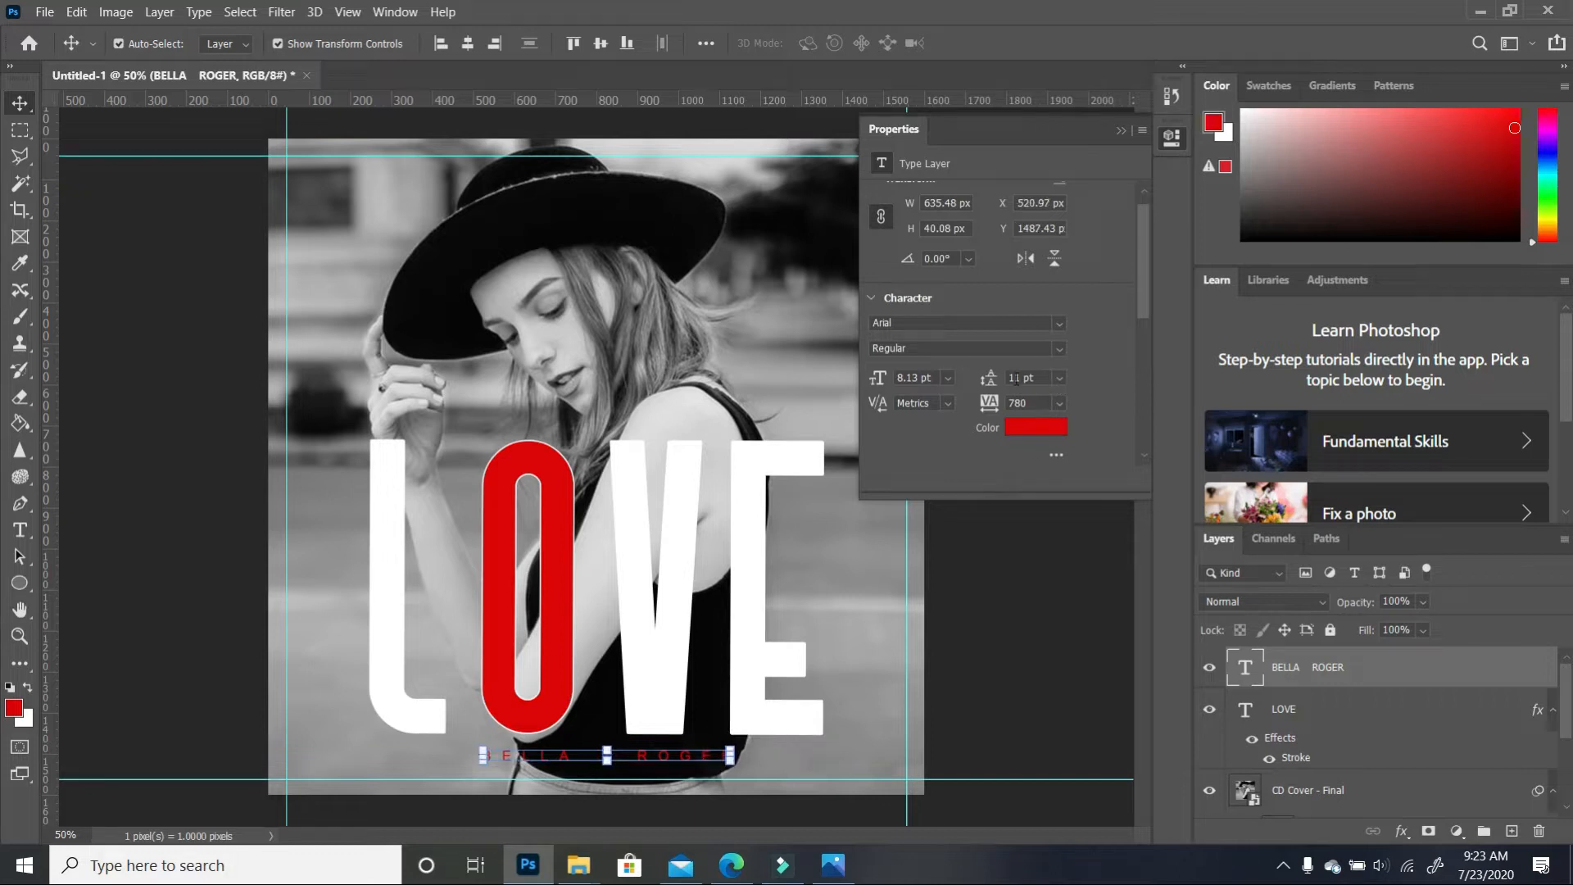
drag(990, 378, 1003, 377)
drag(876, 377, 884, 377)
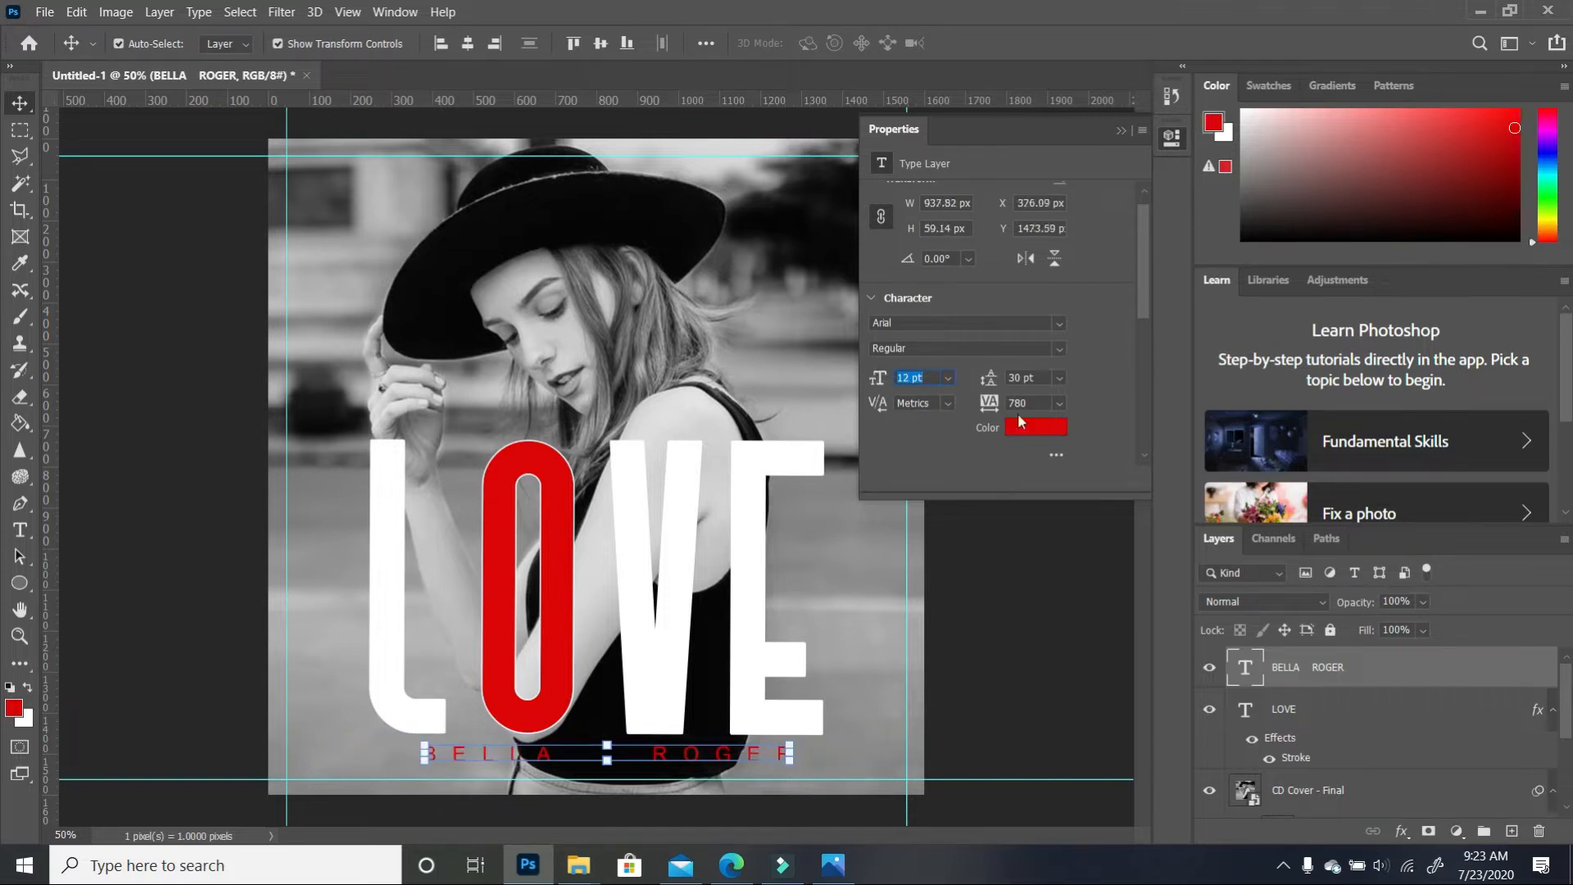
drag(987, 410, 999, 400)
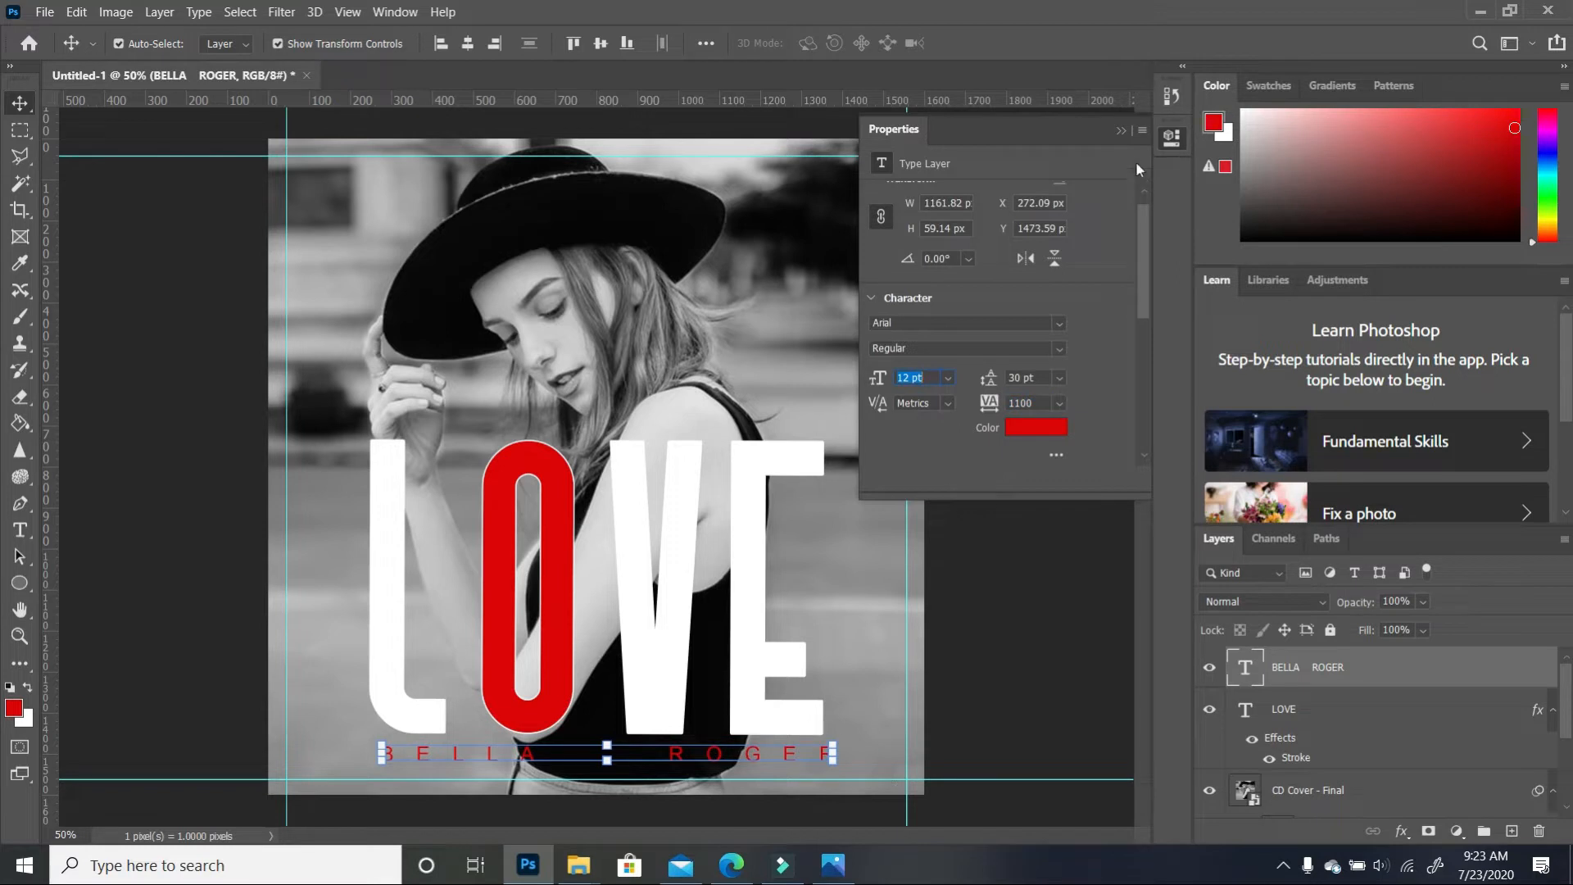
Nudge the name line left so it is centred under LOVE, then deselect all layers
click(1121, 131)
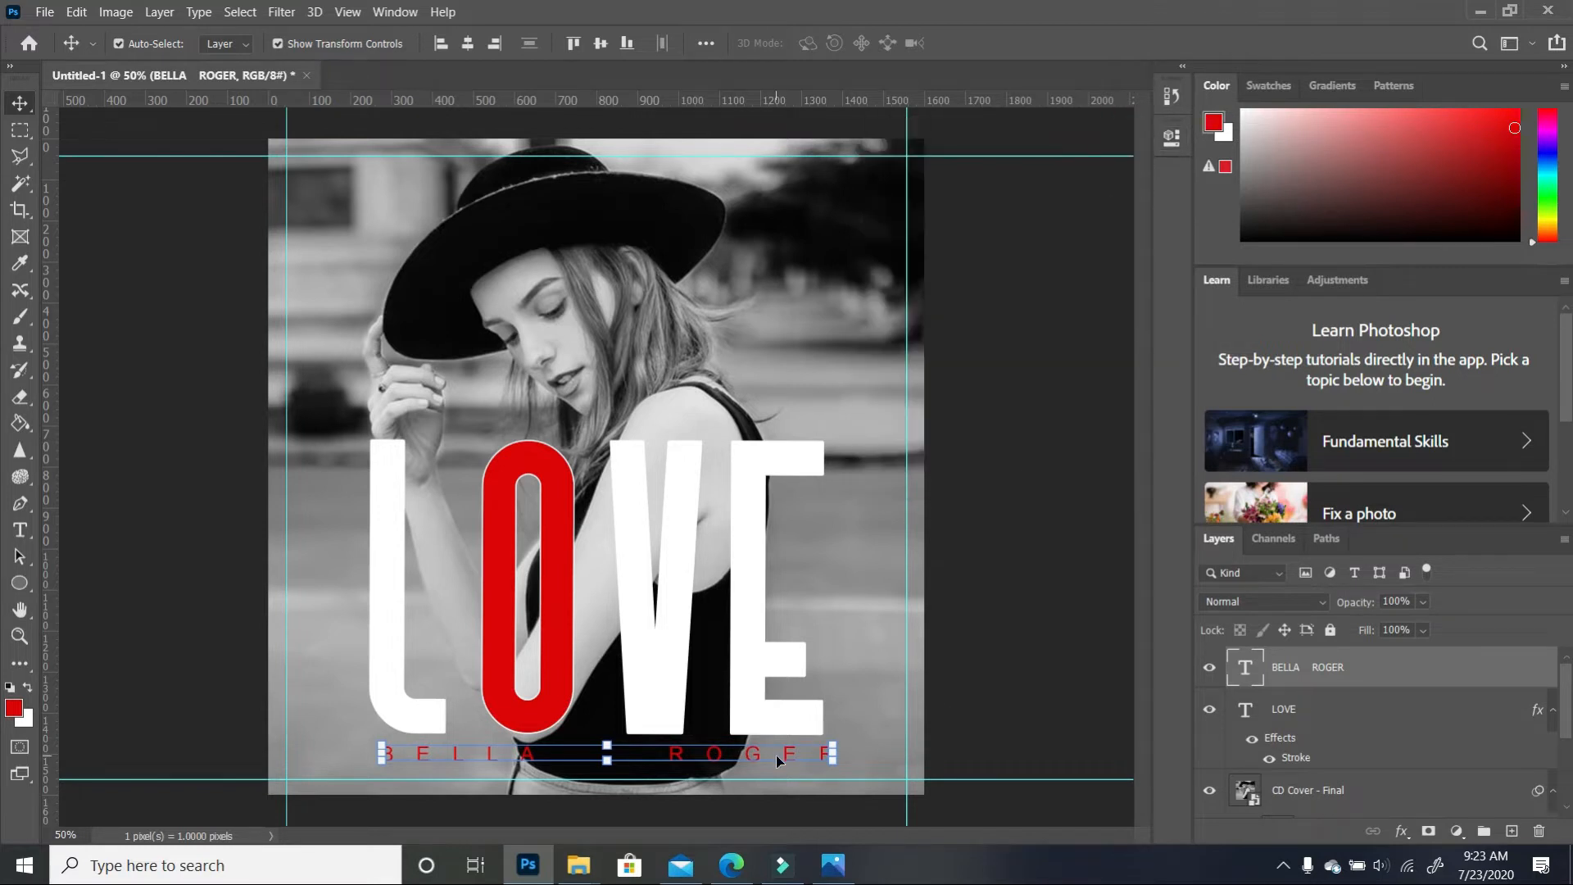
drag(769, 759, 764, 759)
click(889, 653)
click(992, 631)
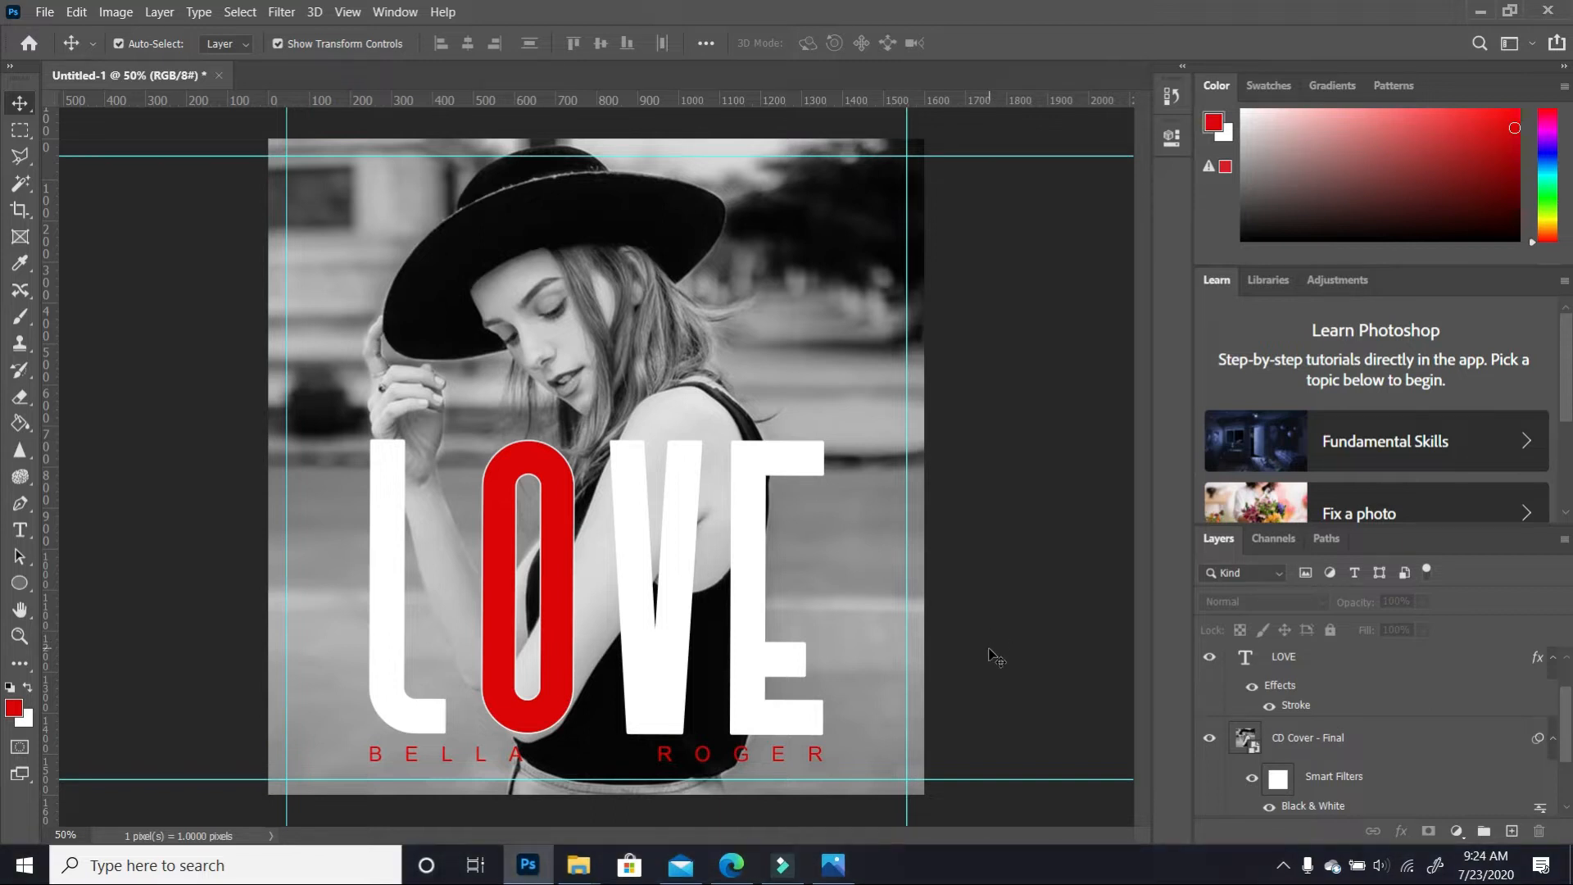
Add a new layer named Border above CD Cover - Final and select the whole canvas
mouse_move(1566, 726)
mouse_down()
mouse_move(1567, 764)
mouse_move(1567, 703)
mouse_up()
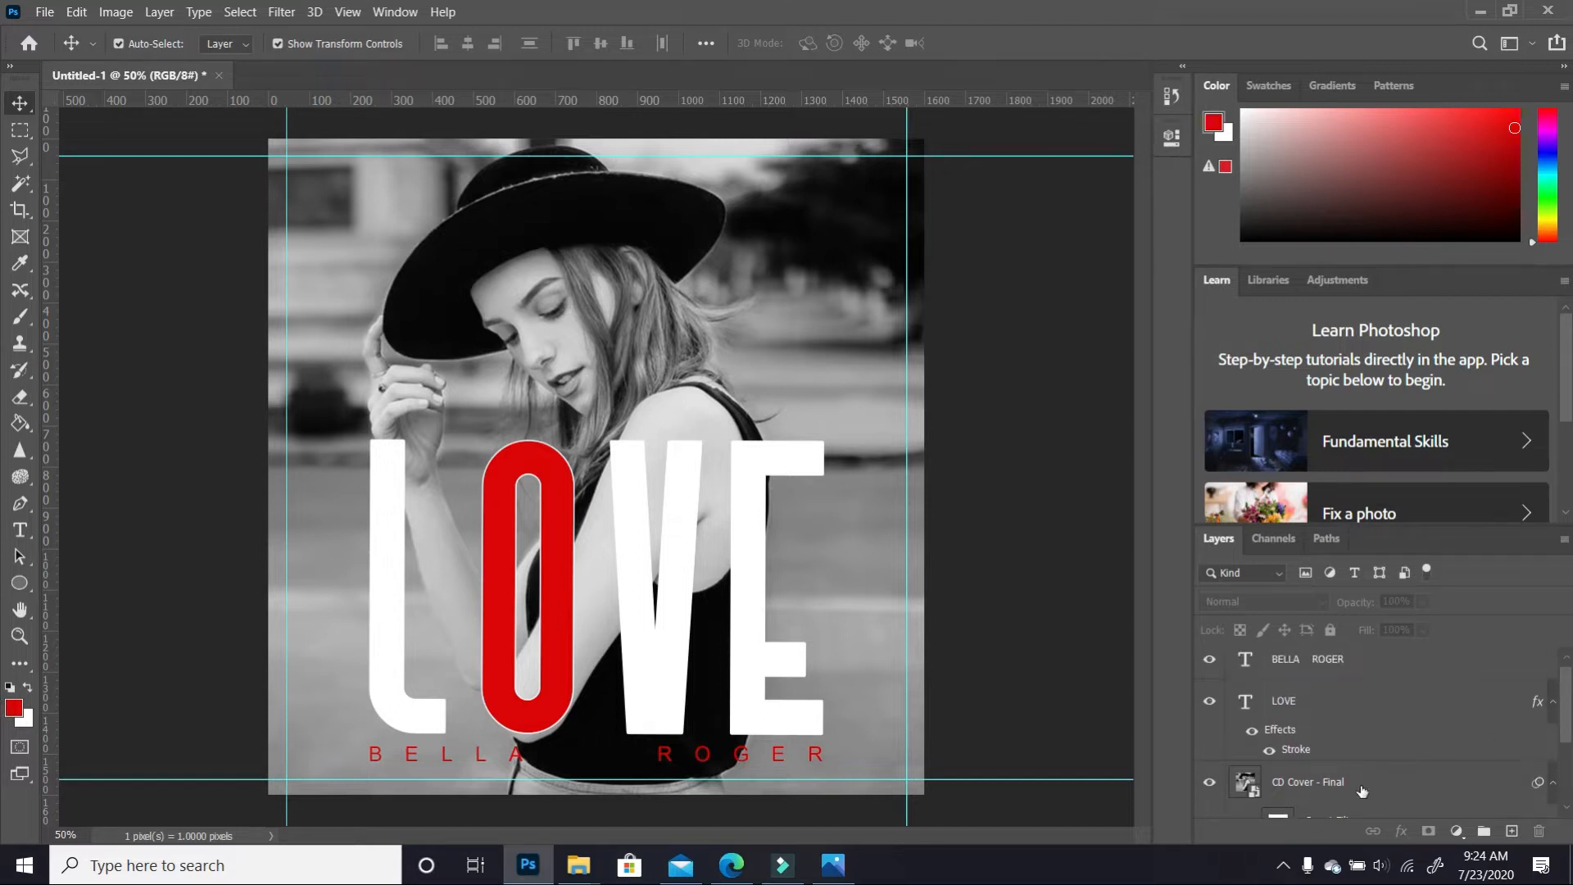
click(1361, 790)
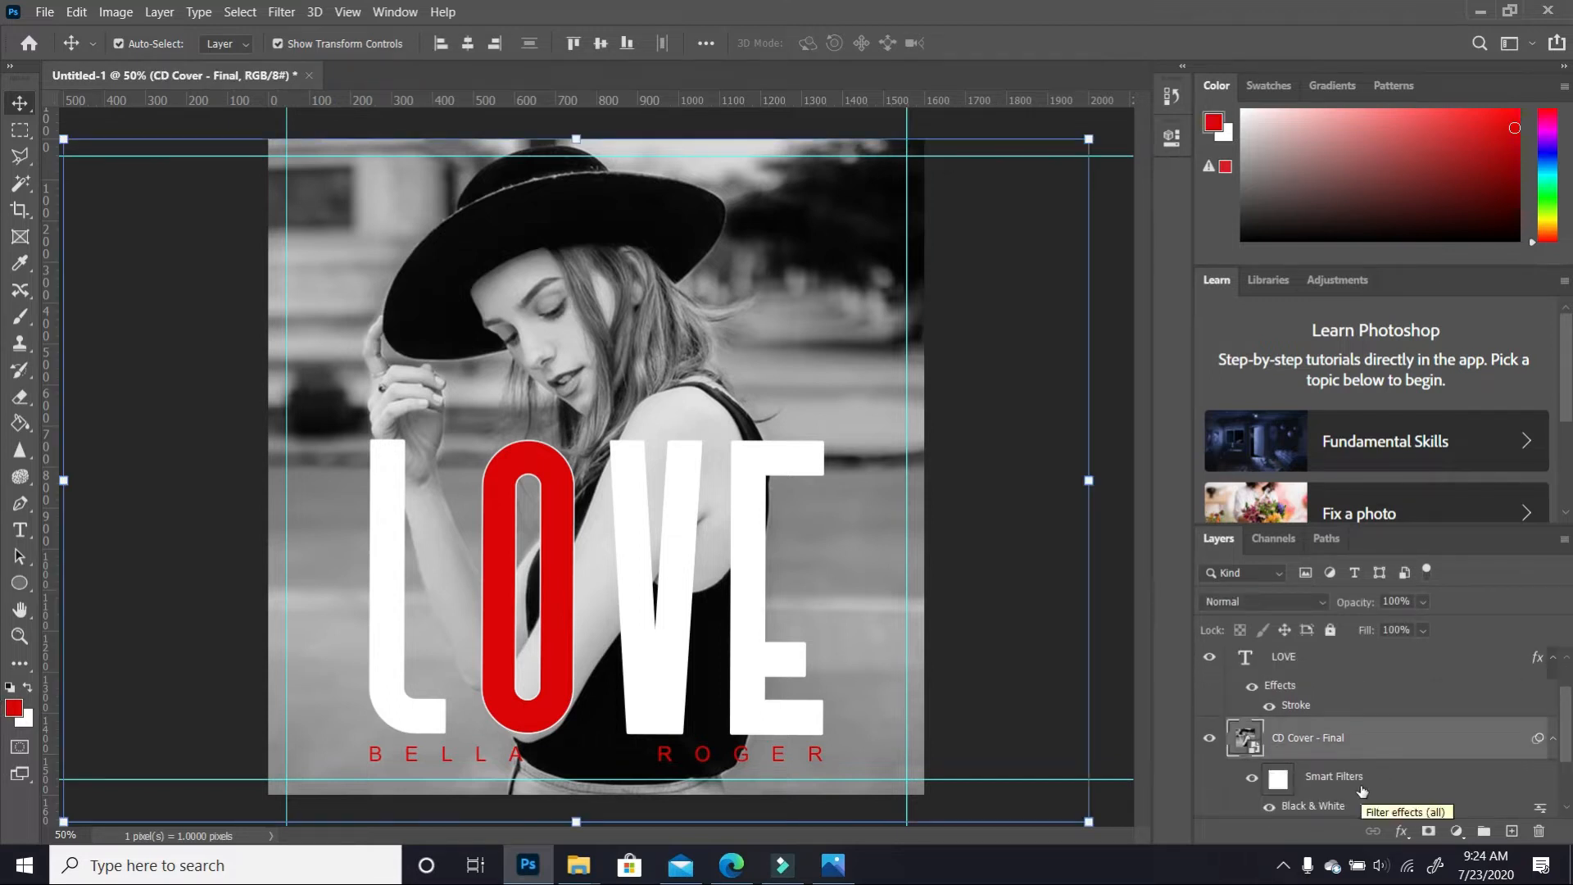
click(1513, 831)
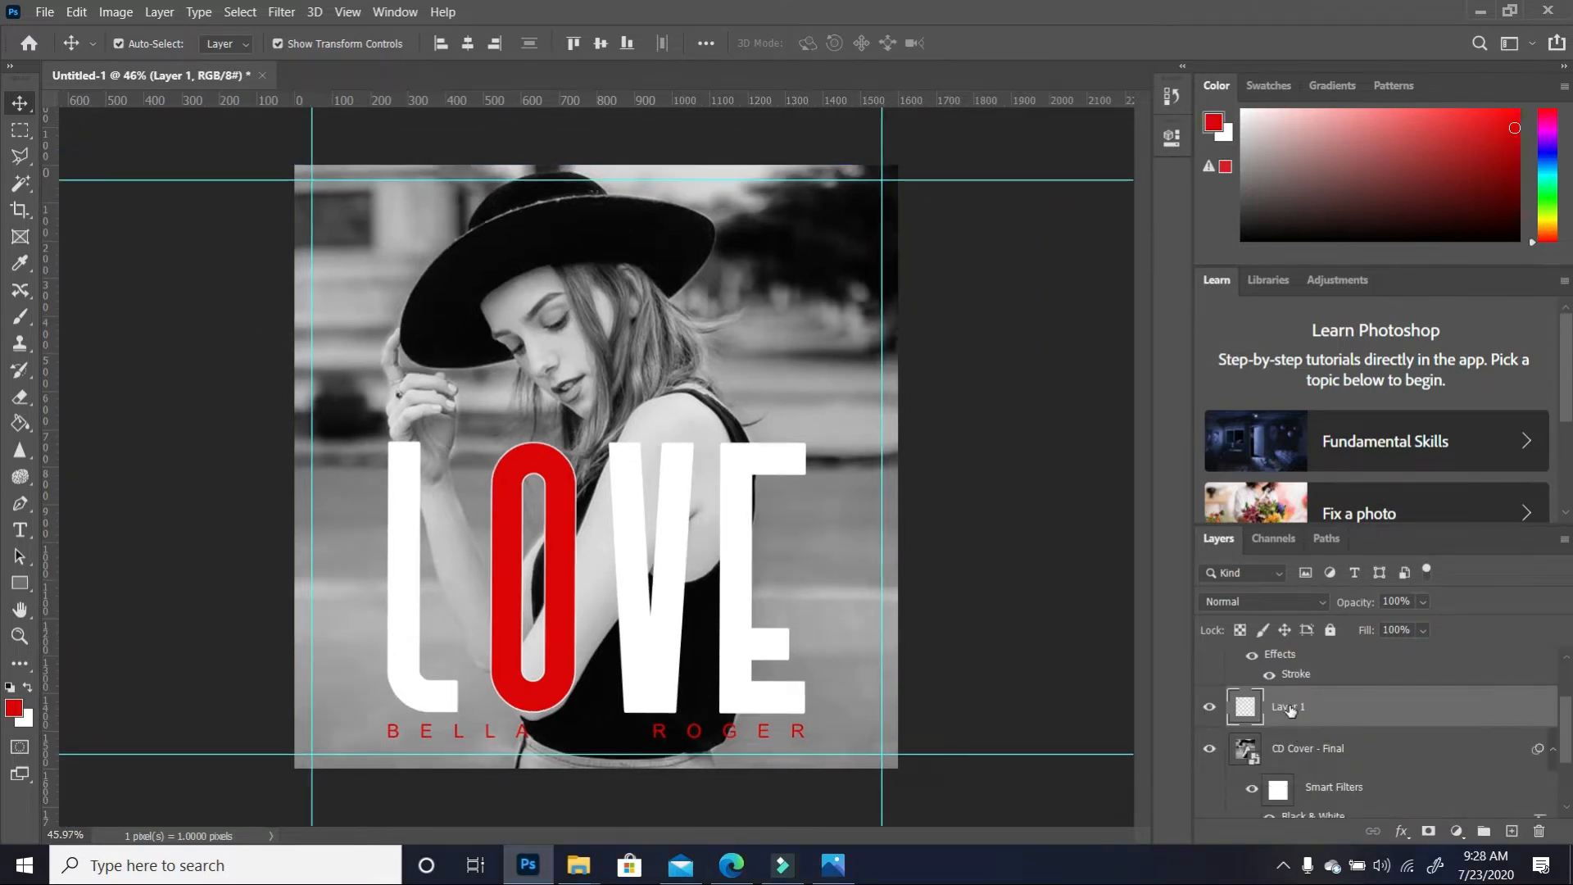
double_click(1290, 707)
text(Border)
click(937, 425)
key(ctrl+a)
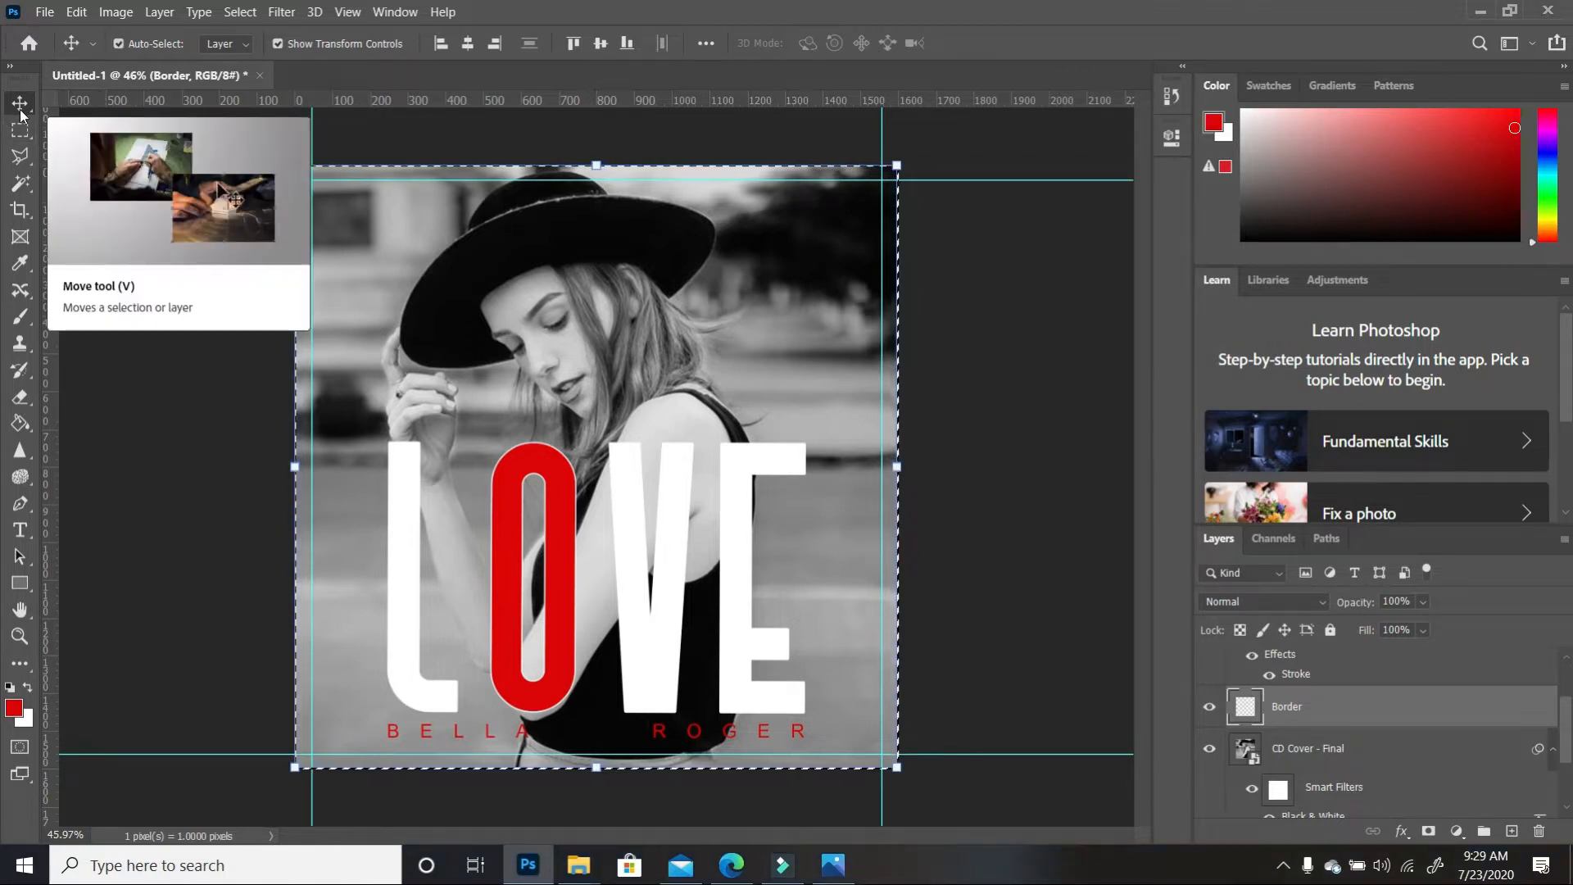
key(u)
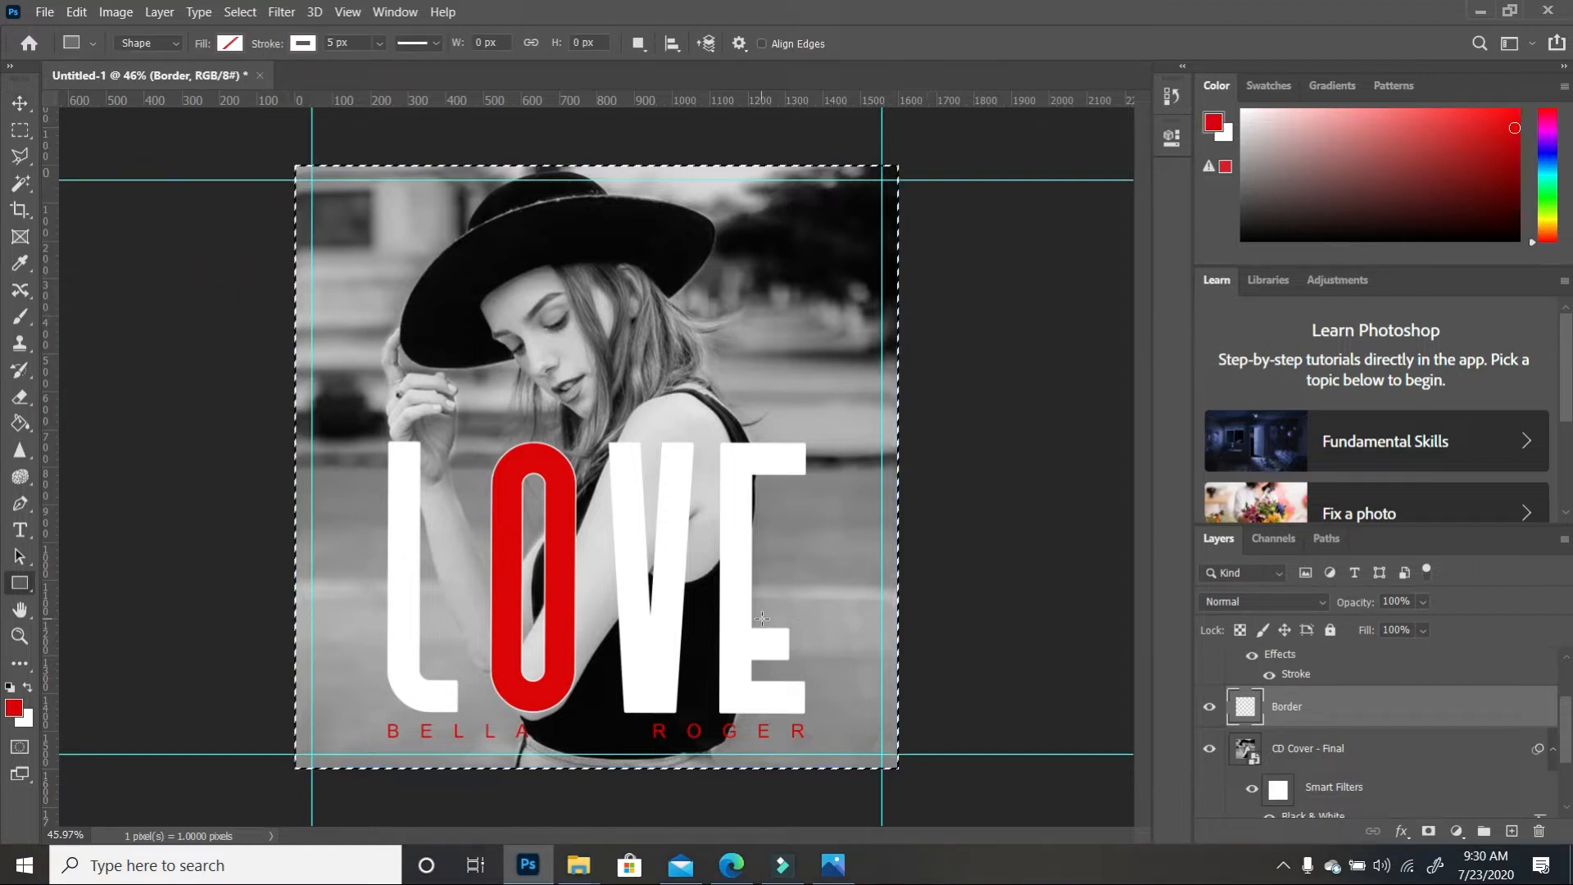
Stroke the canvas selection with a 10 px white line sampled from LOVE, then deselect
click(68, 15)
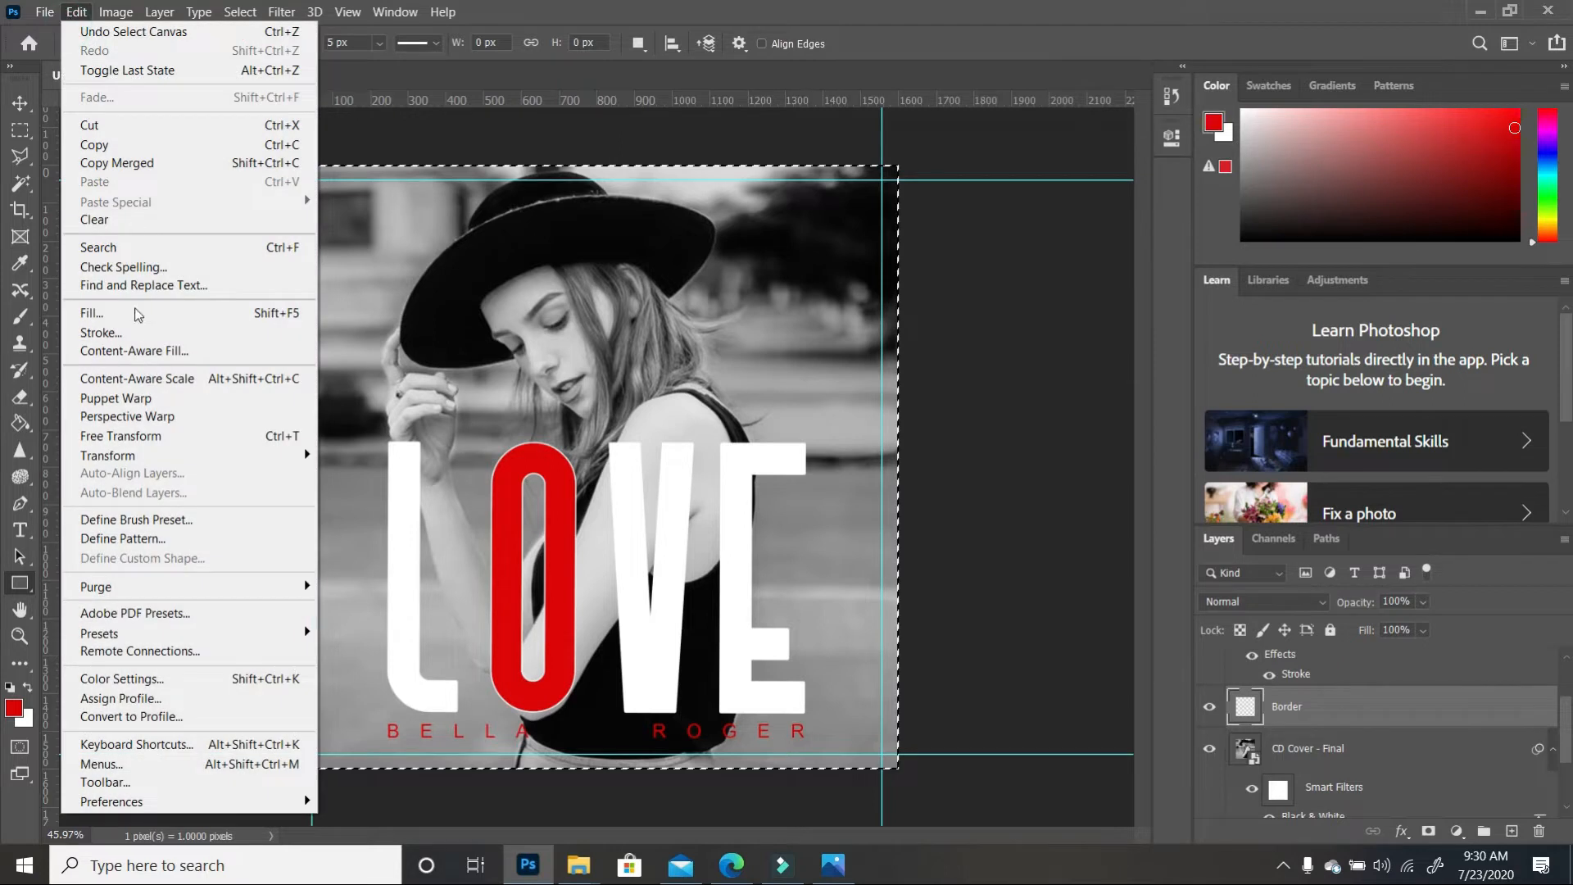
click(117, 332)
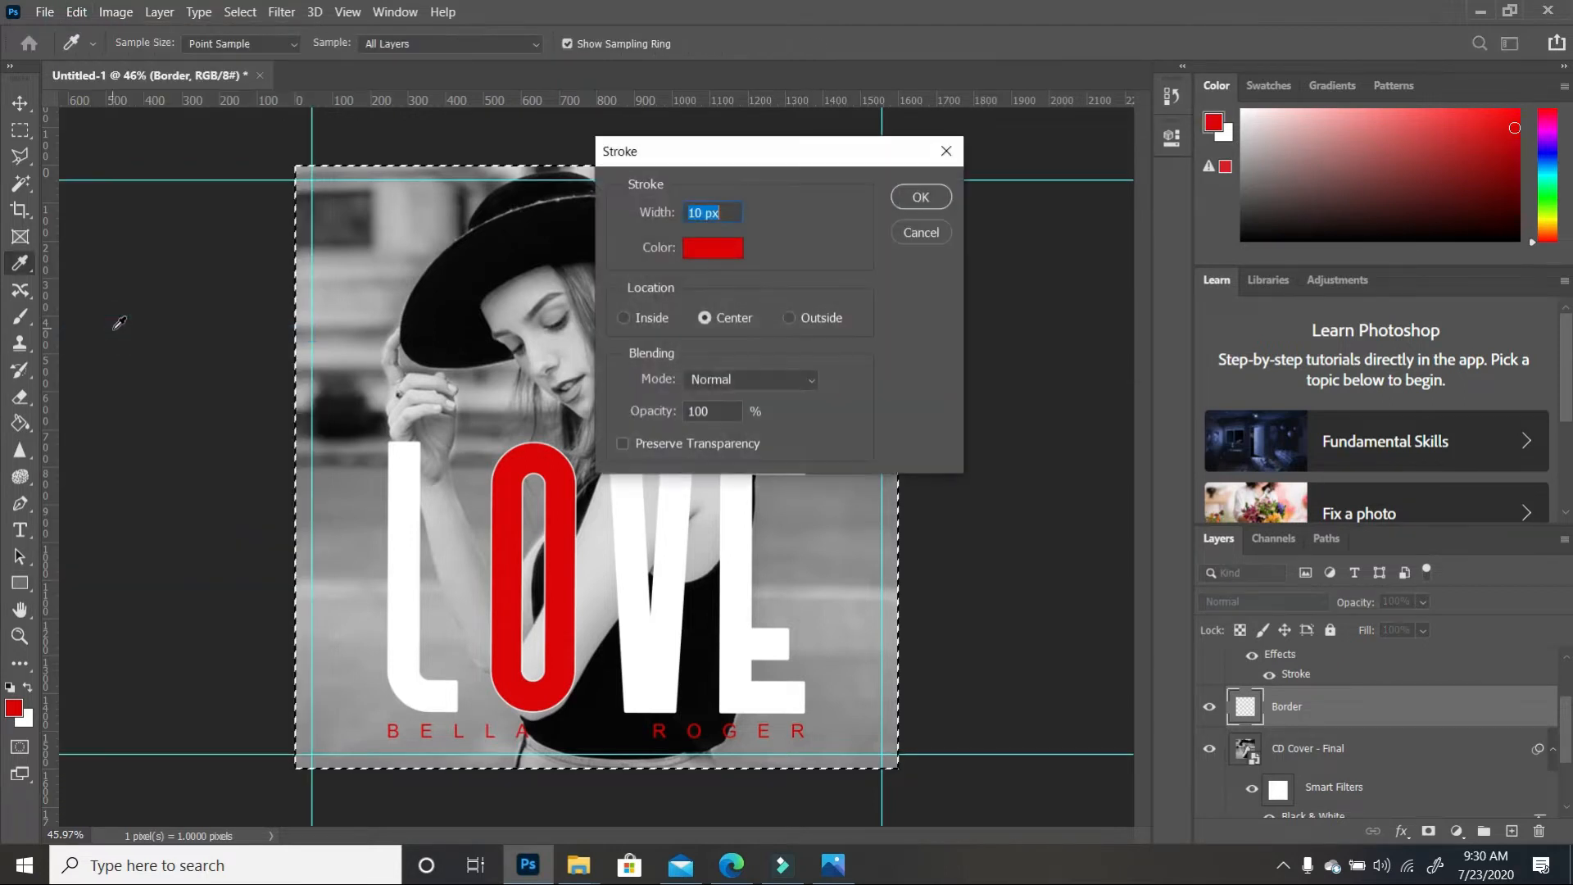
click(712, 249)
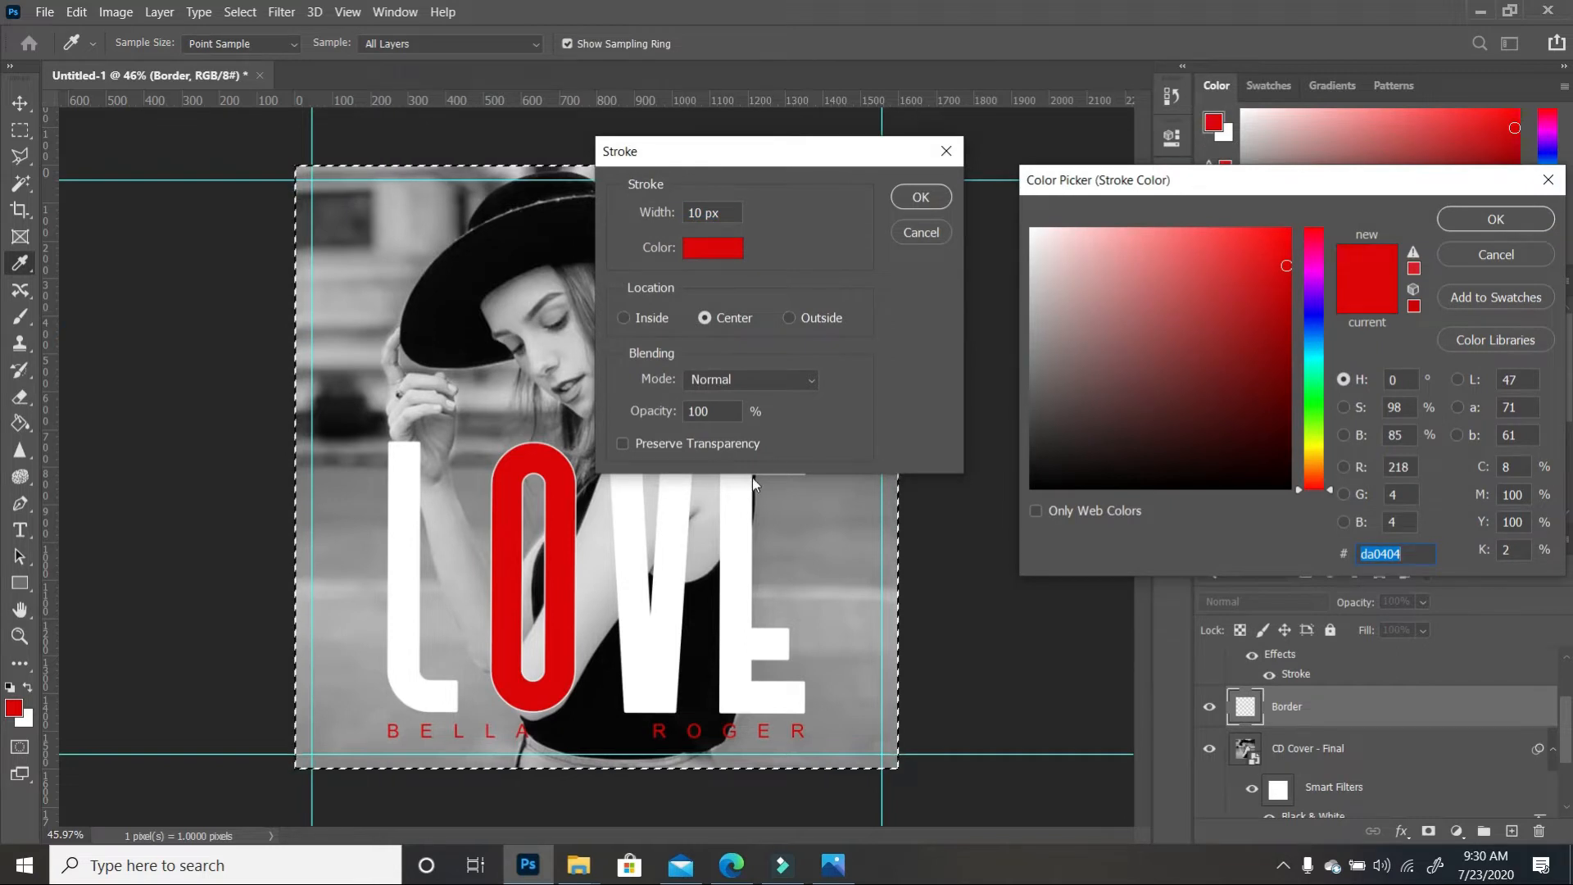
click(739, 515)
click(1472, 219)
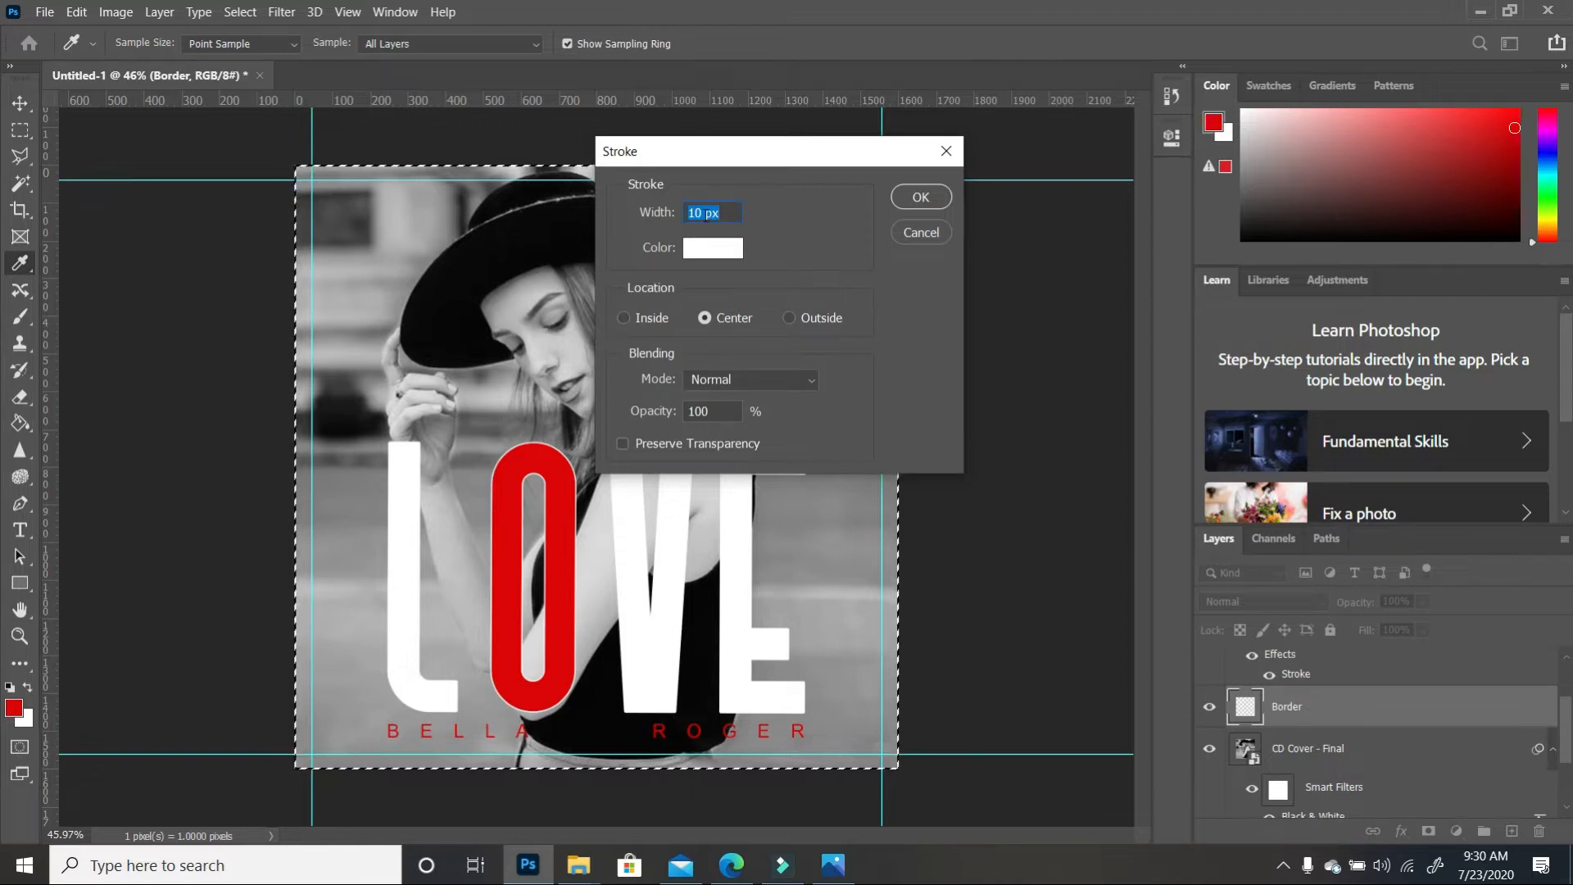
click(938, 200)
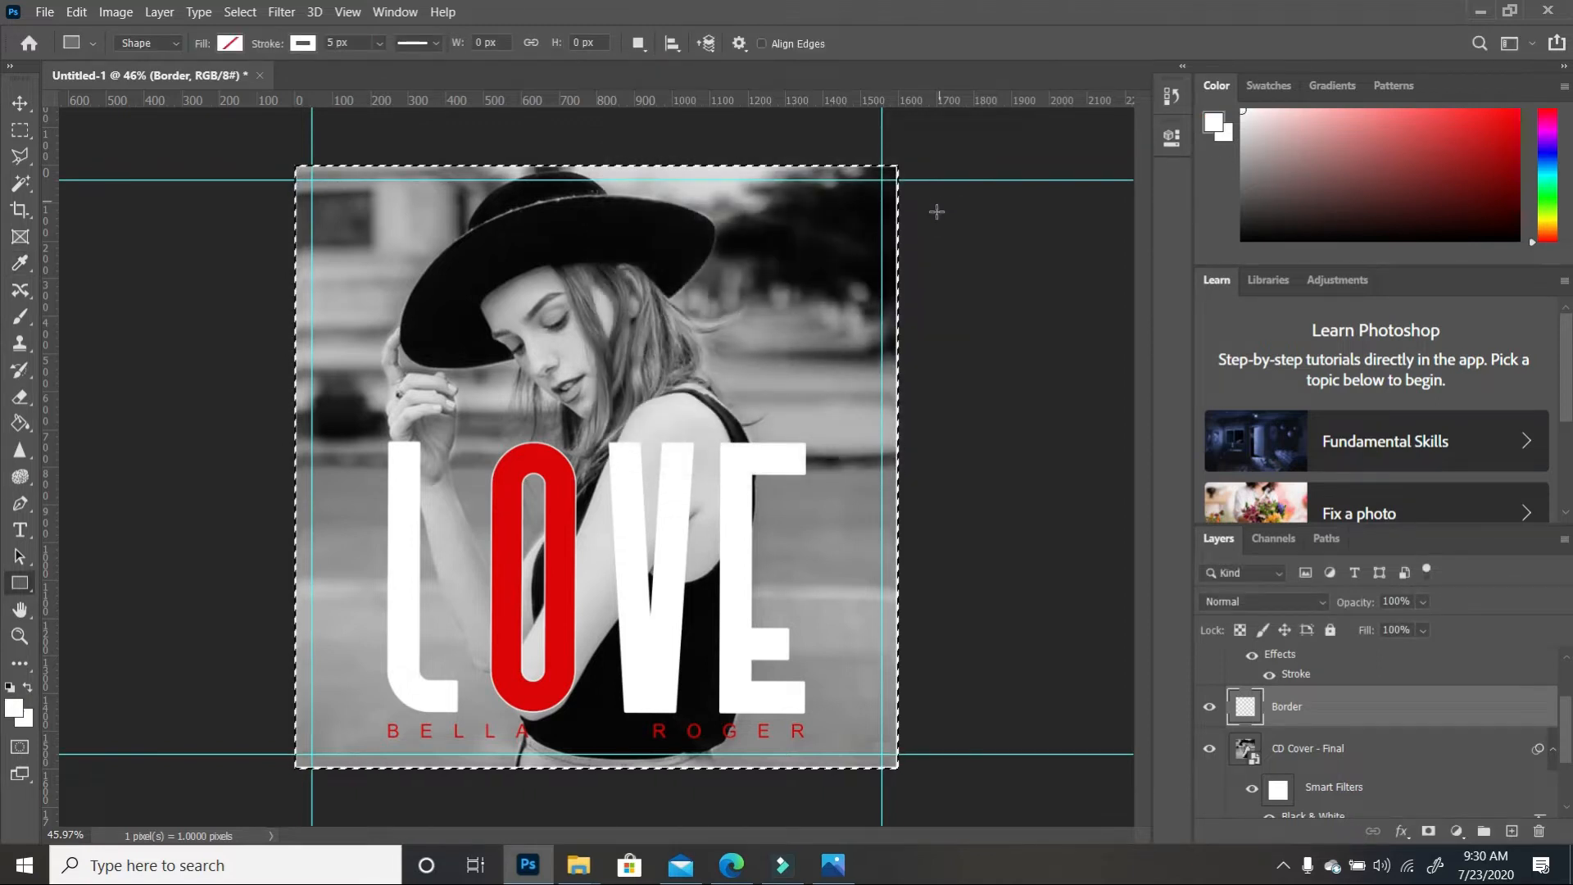
key(ctrl+d)
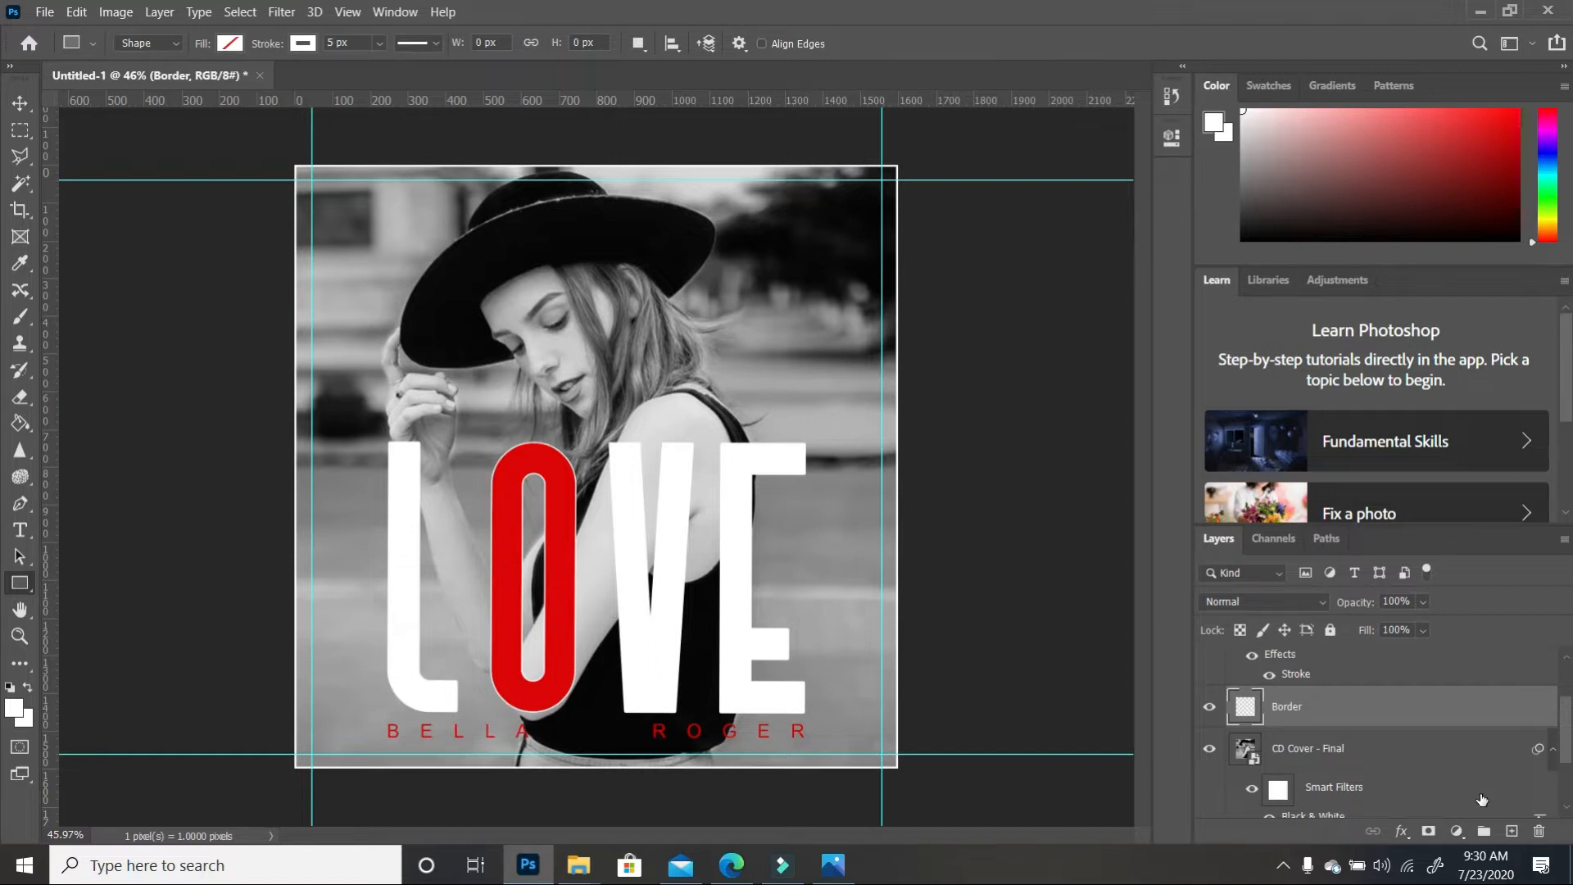
drag(1570, 733, 1571, 662)
Group the text and Border layers and name the group CD Cover
click(1352, 763)
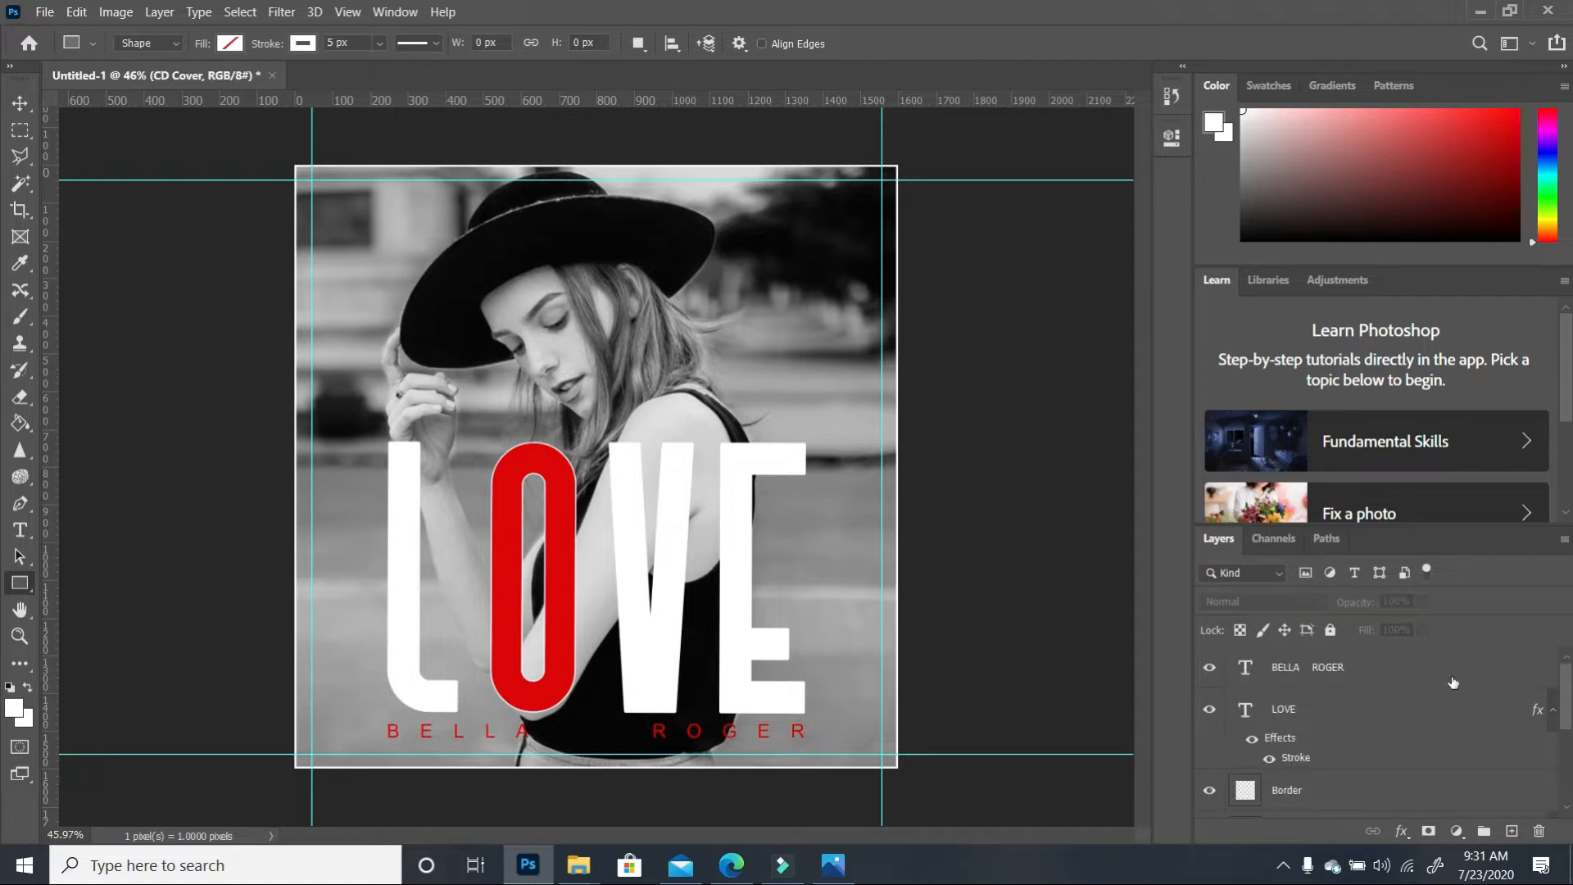
shift+click(1348, 669)
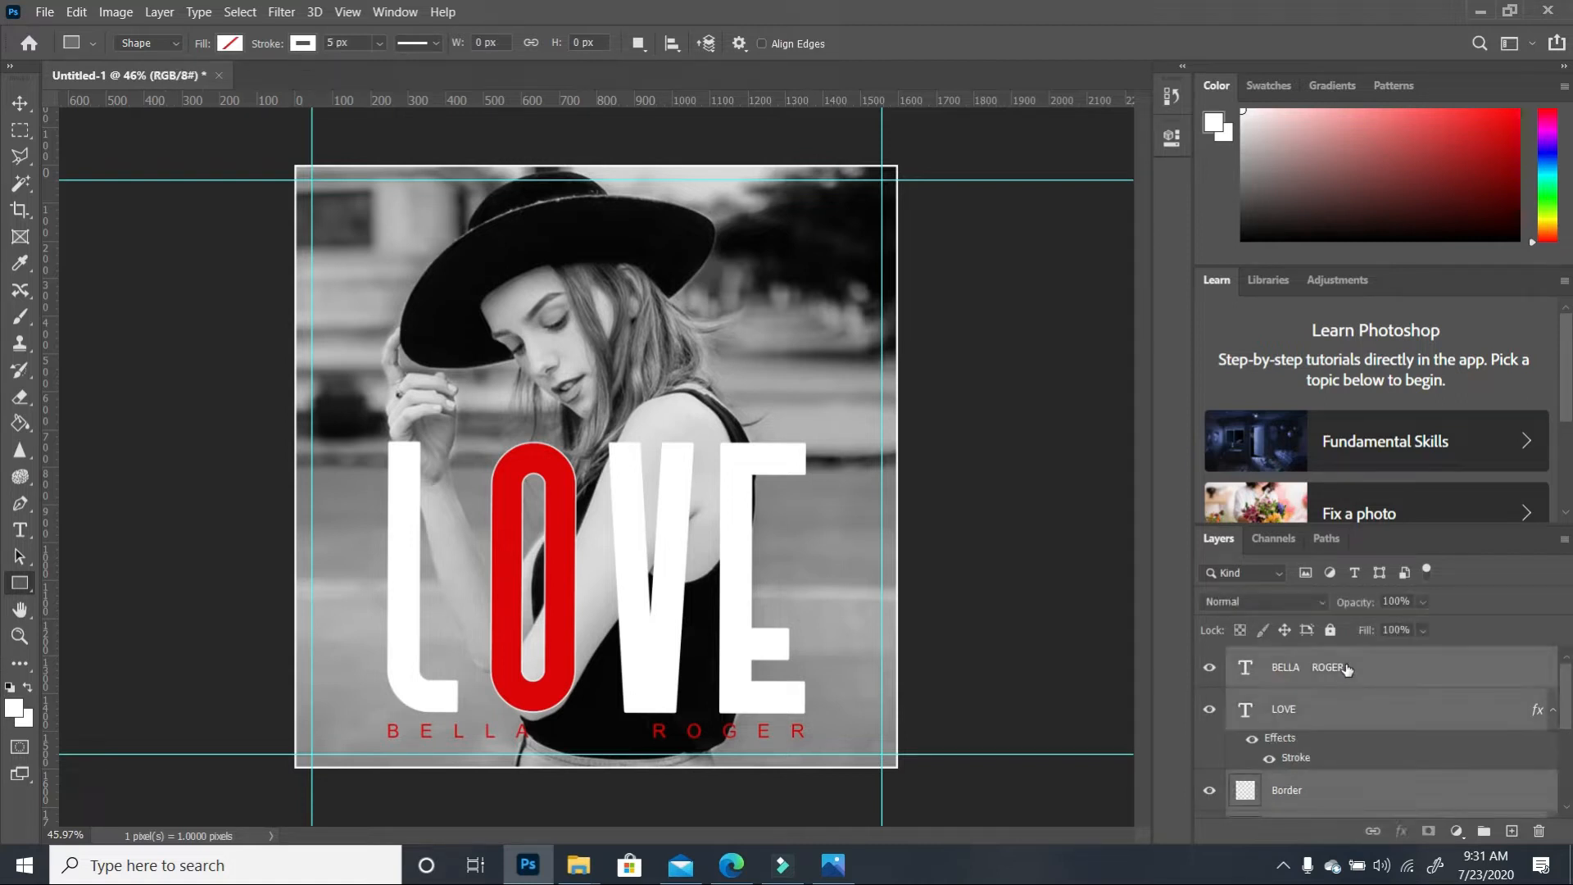
click(1483, 830)
double_click(1297, 658)
text(CD Cover)
key(Return)
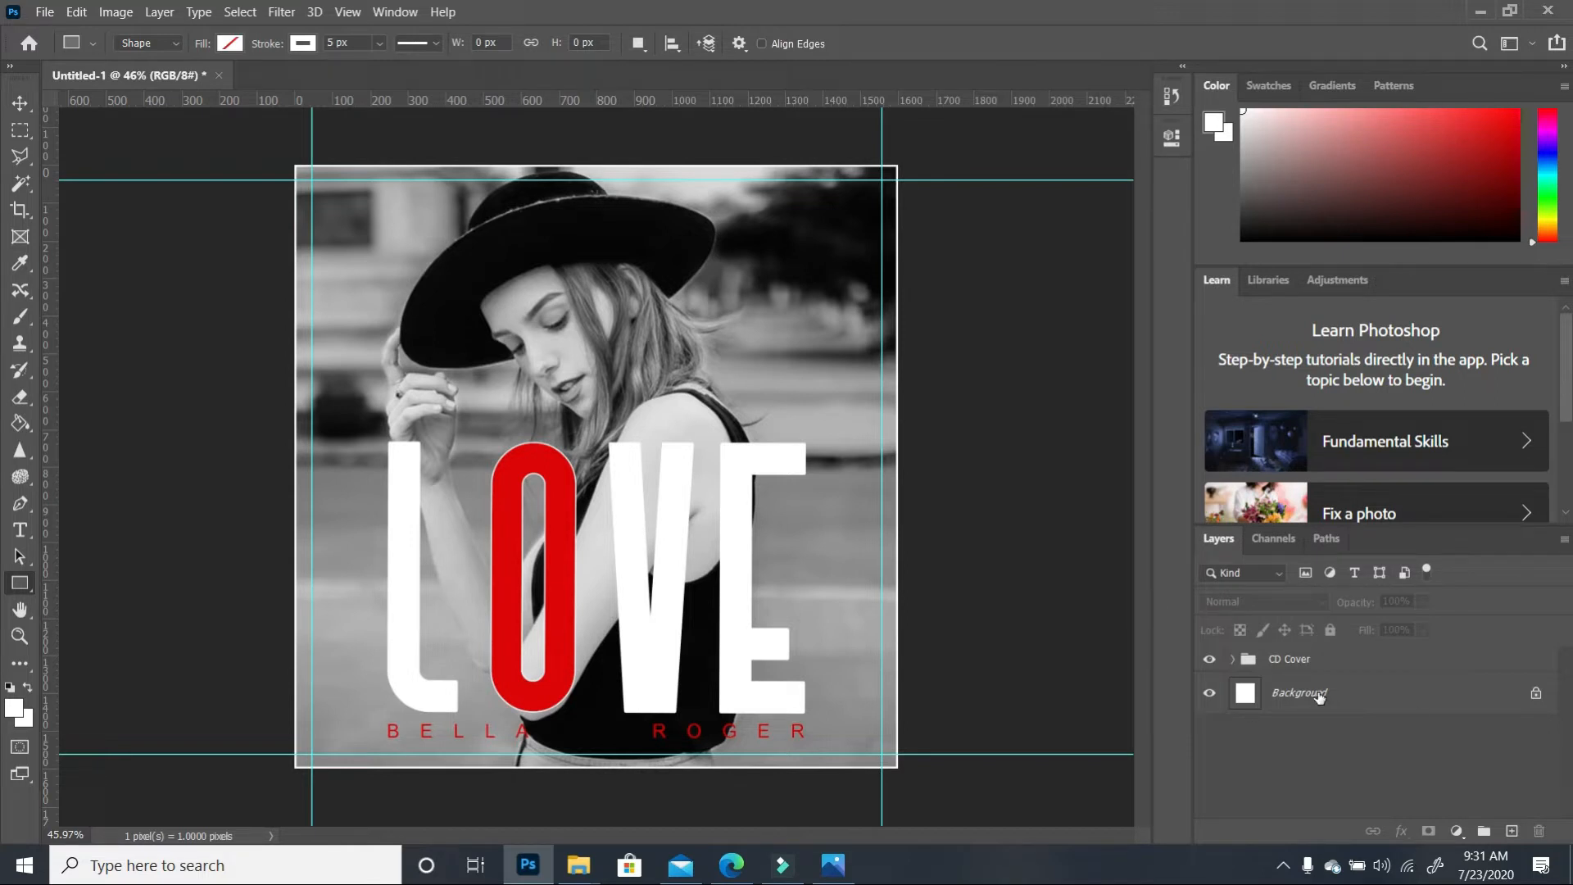
Duplicate the CD Cover group, hide the original, and rename the copy CD Cover Back
click(1398, 664)
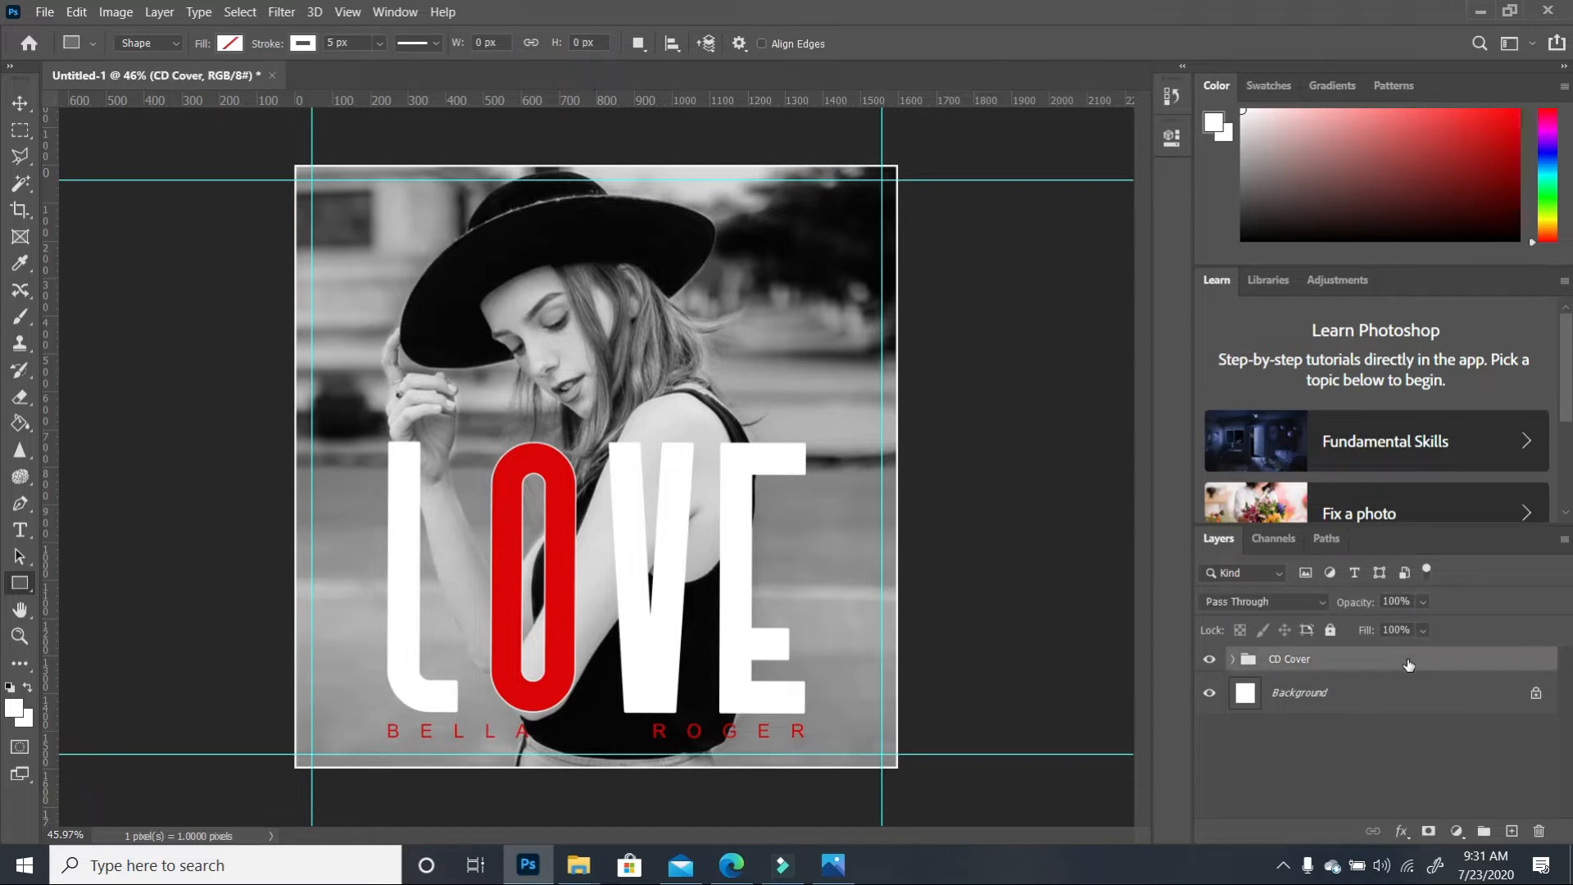
drag(1421, 665, 1514, 832)
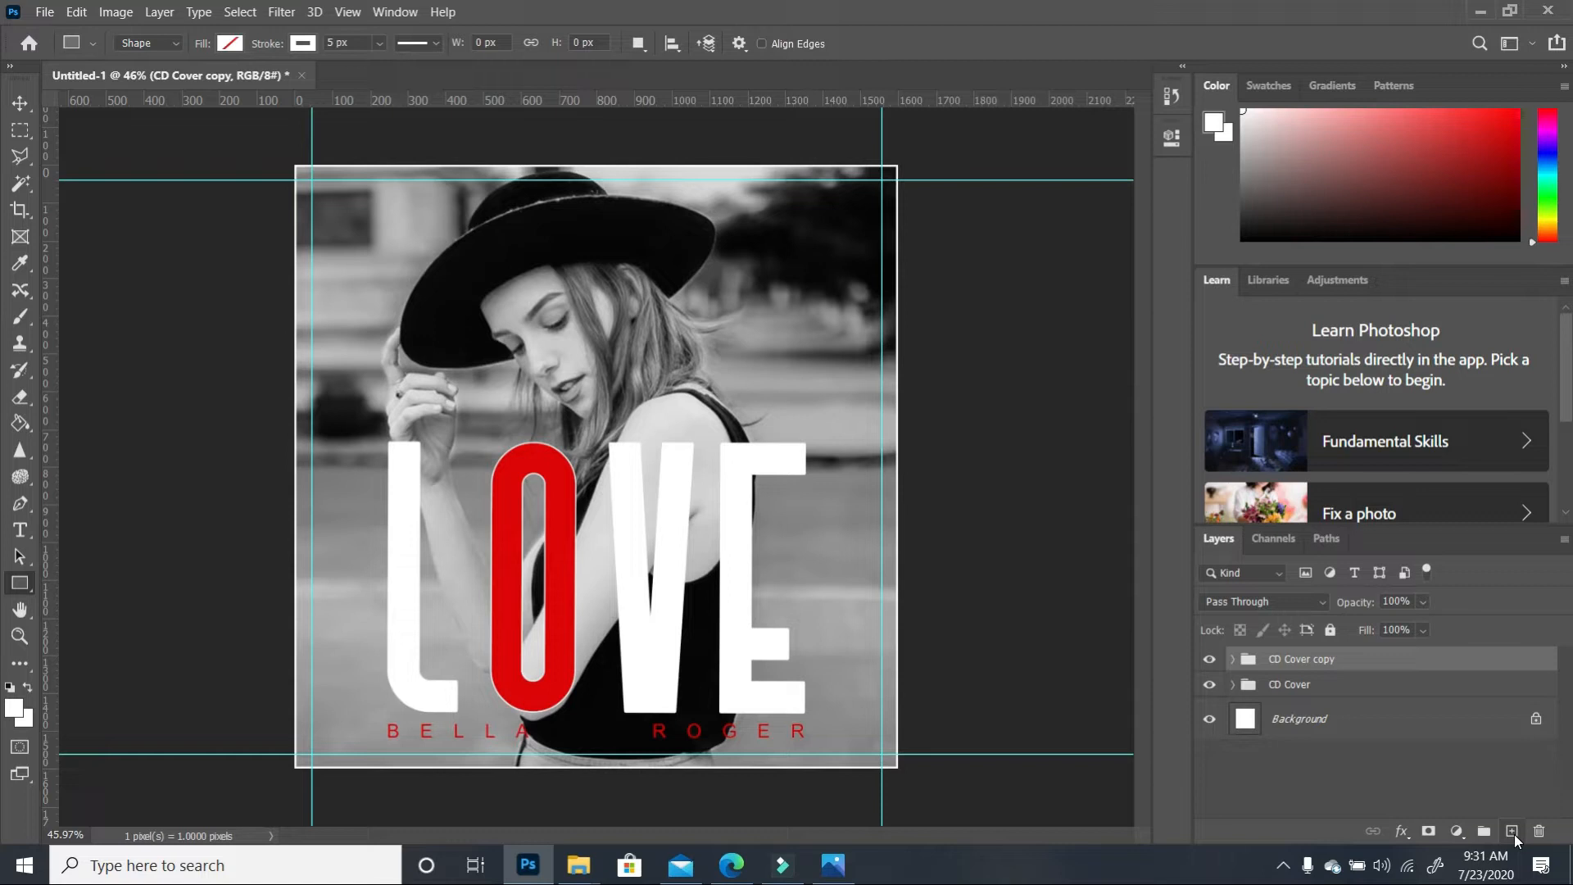
click(1233, 660)
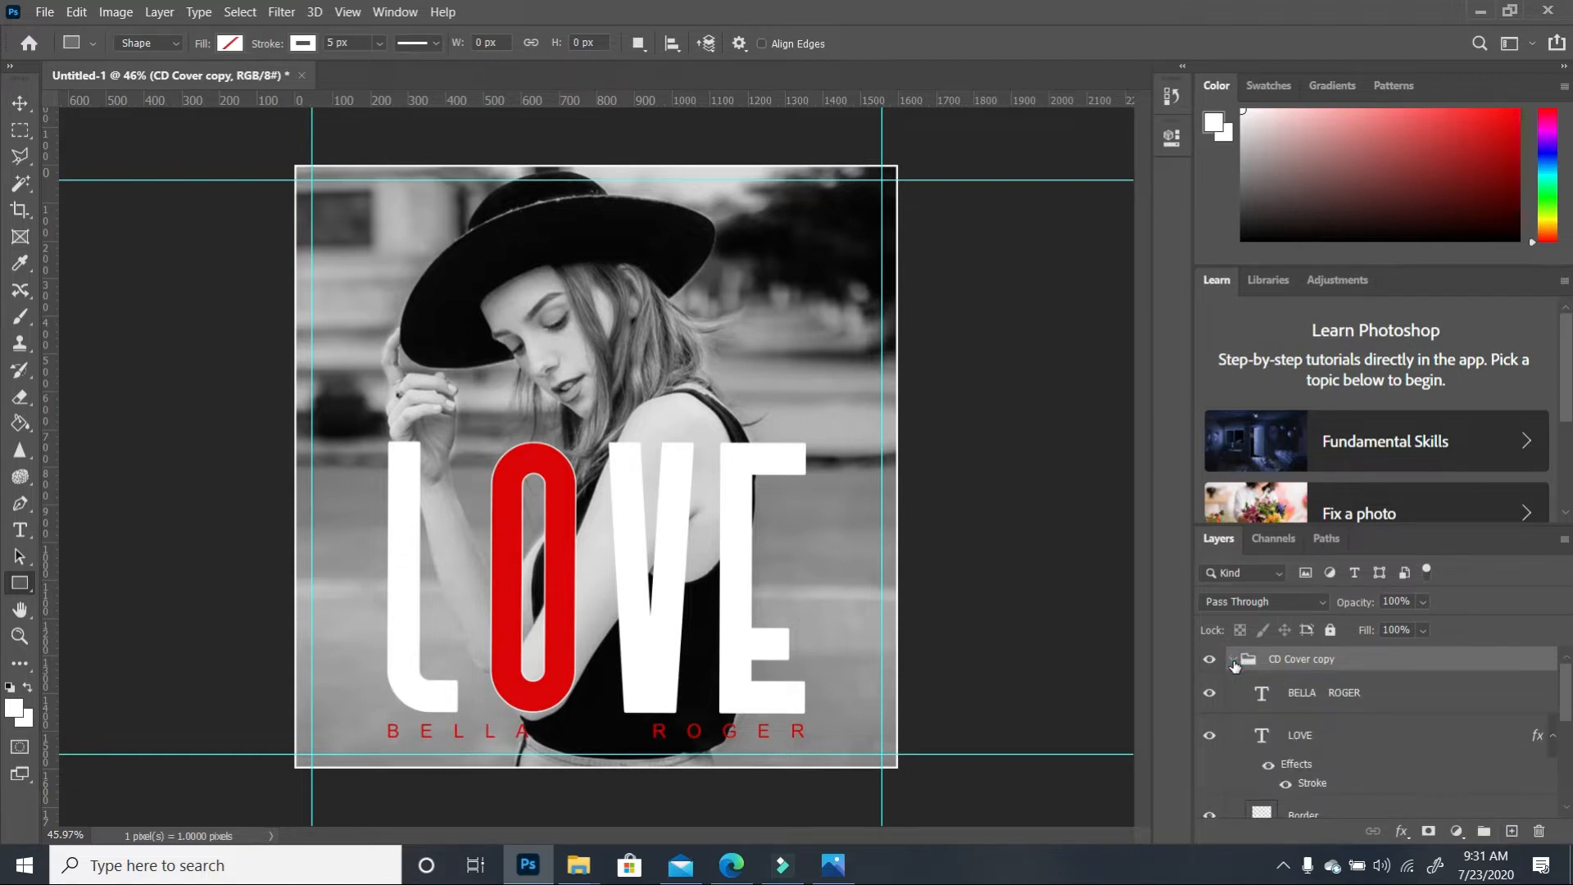
click(1233, 660)
click(1210, 686)
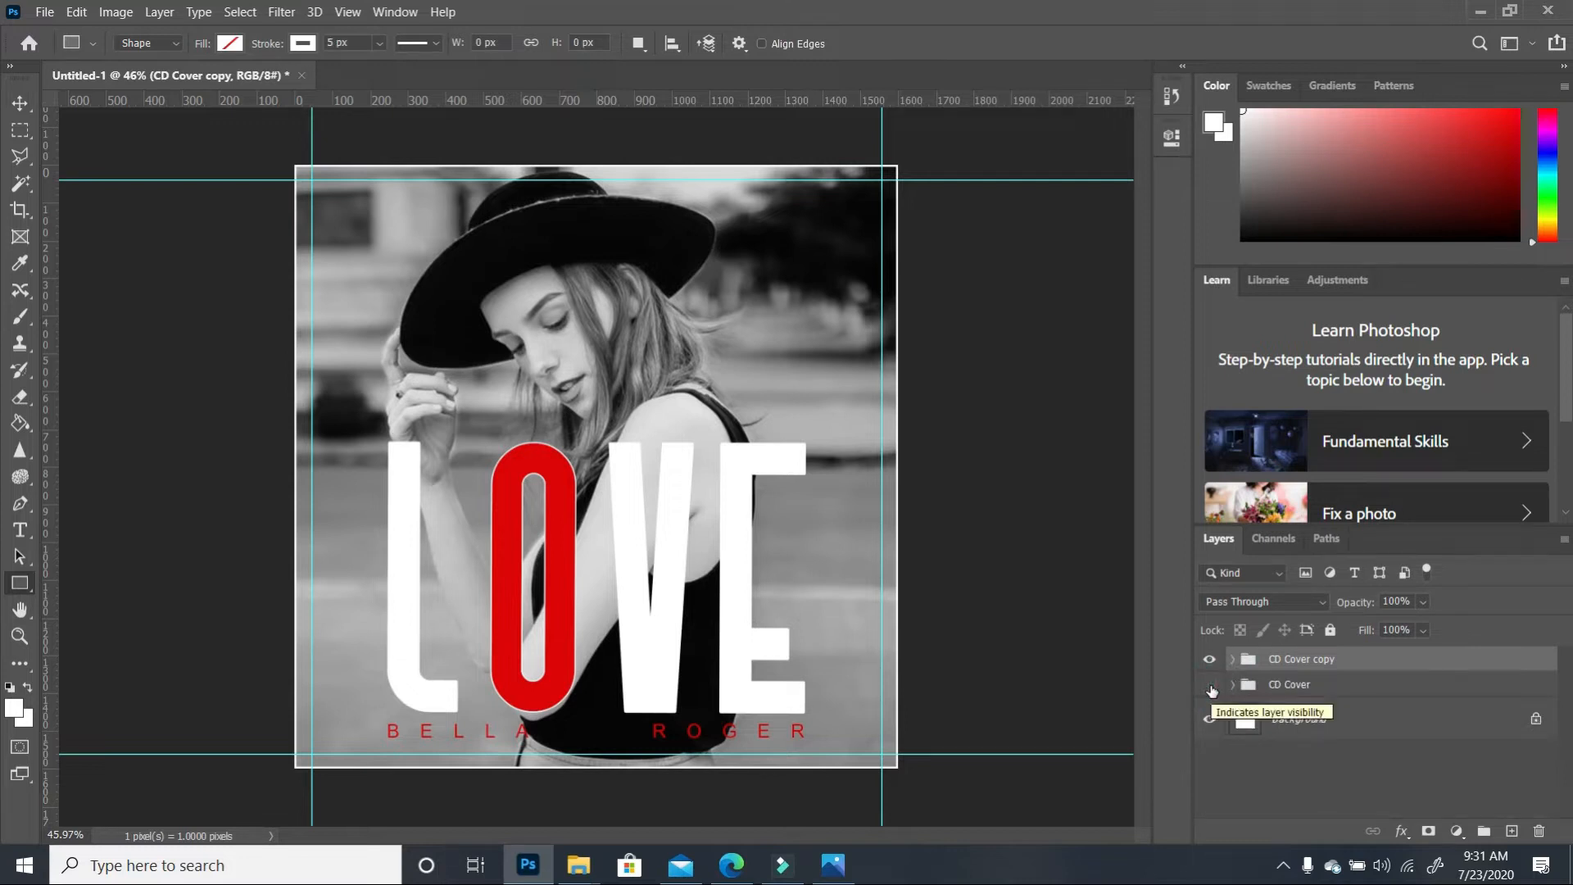
double_click(1329, 660)
drag(1333, 660, 1309, 664)
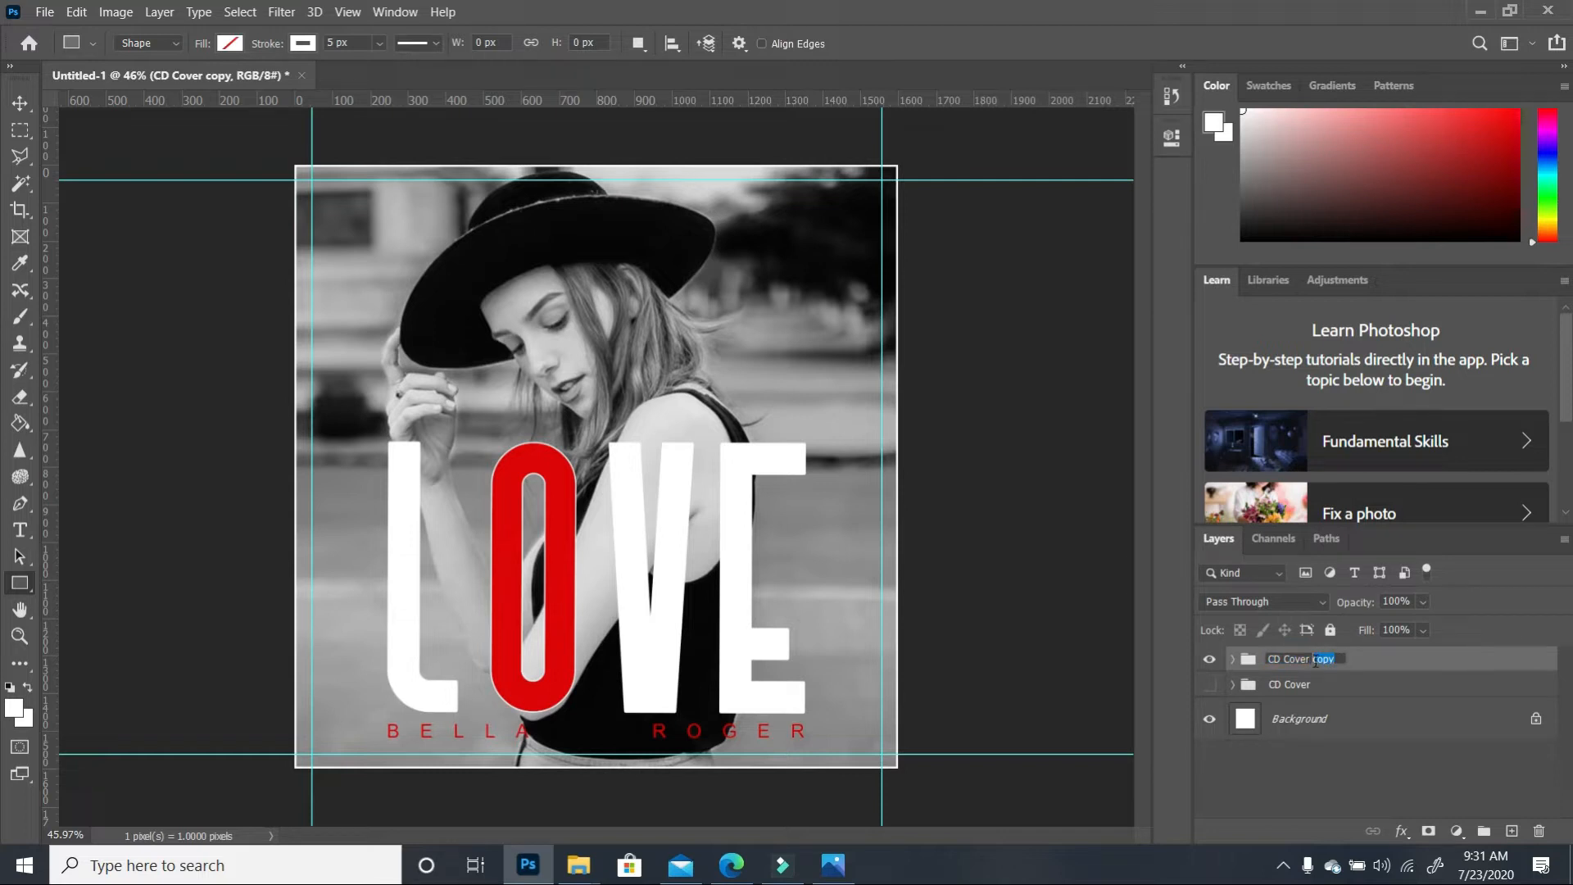
text(Bac)
key(BackSpace)
key(BackSpace)
key(BackSpace)
text(Back)
key(Return)
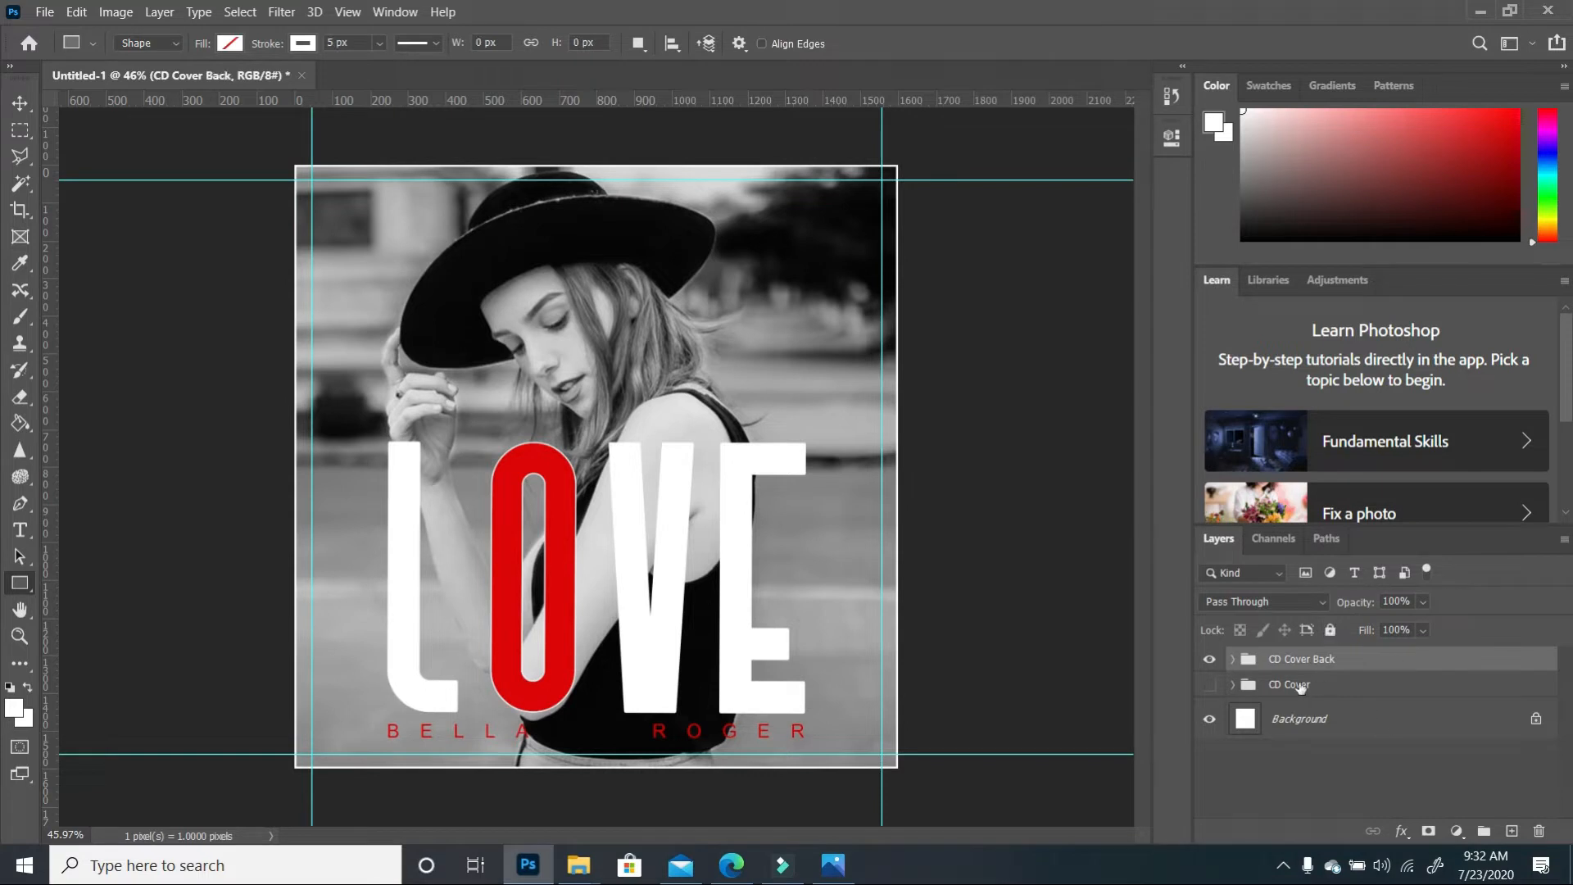
Hide the artist-name text layer inside CD Cover Back
click(1230, 660)
scroll(1387, 755, down, 1)
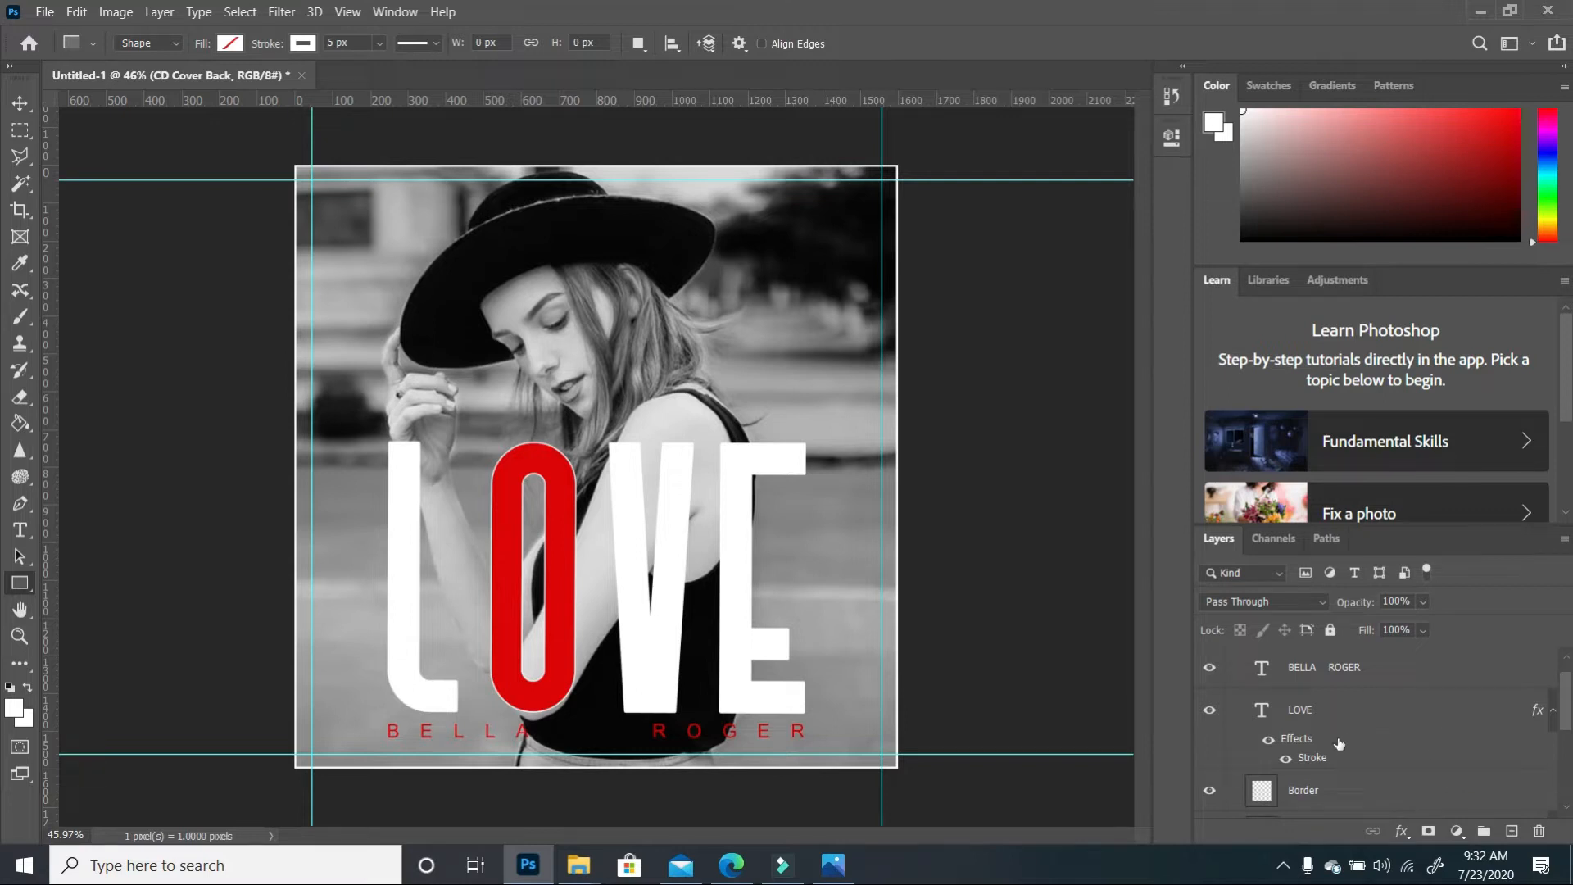
key(v)
click(747, 743)
click(1210, 668)
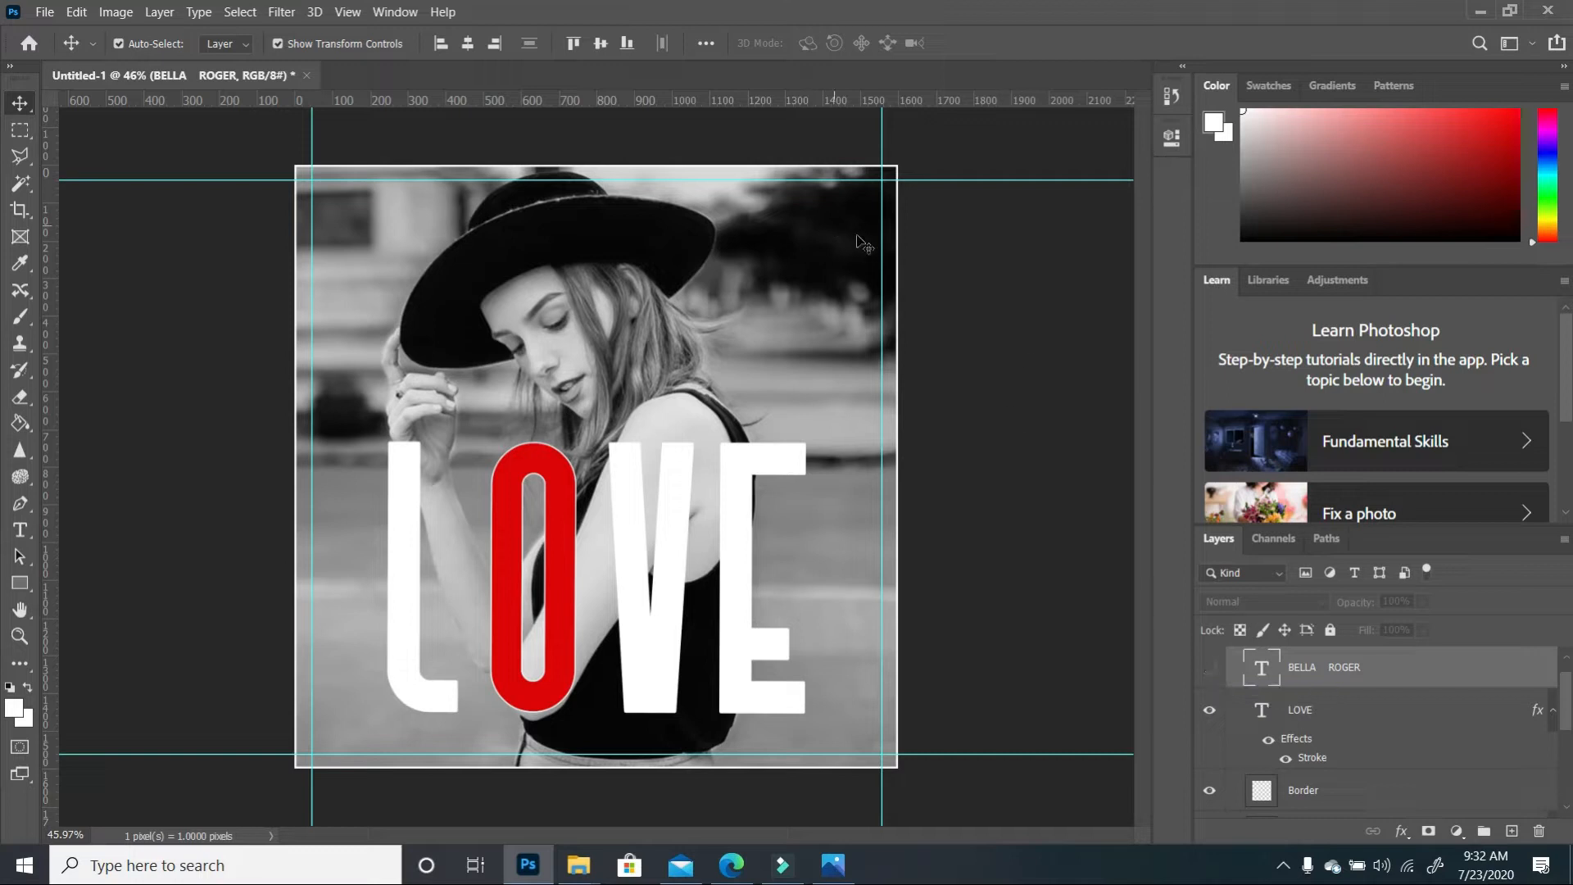
Hide the white border and add a new empty layer above CD Cover - Final
click(867, 176)
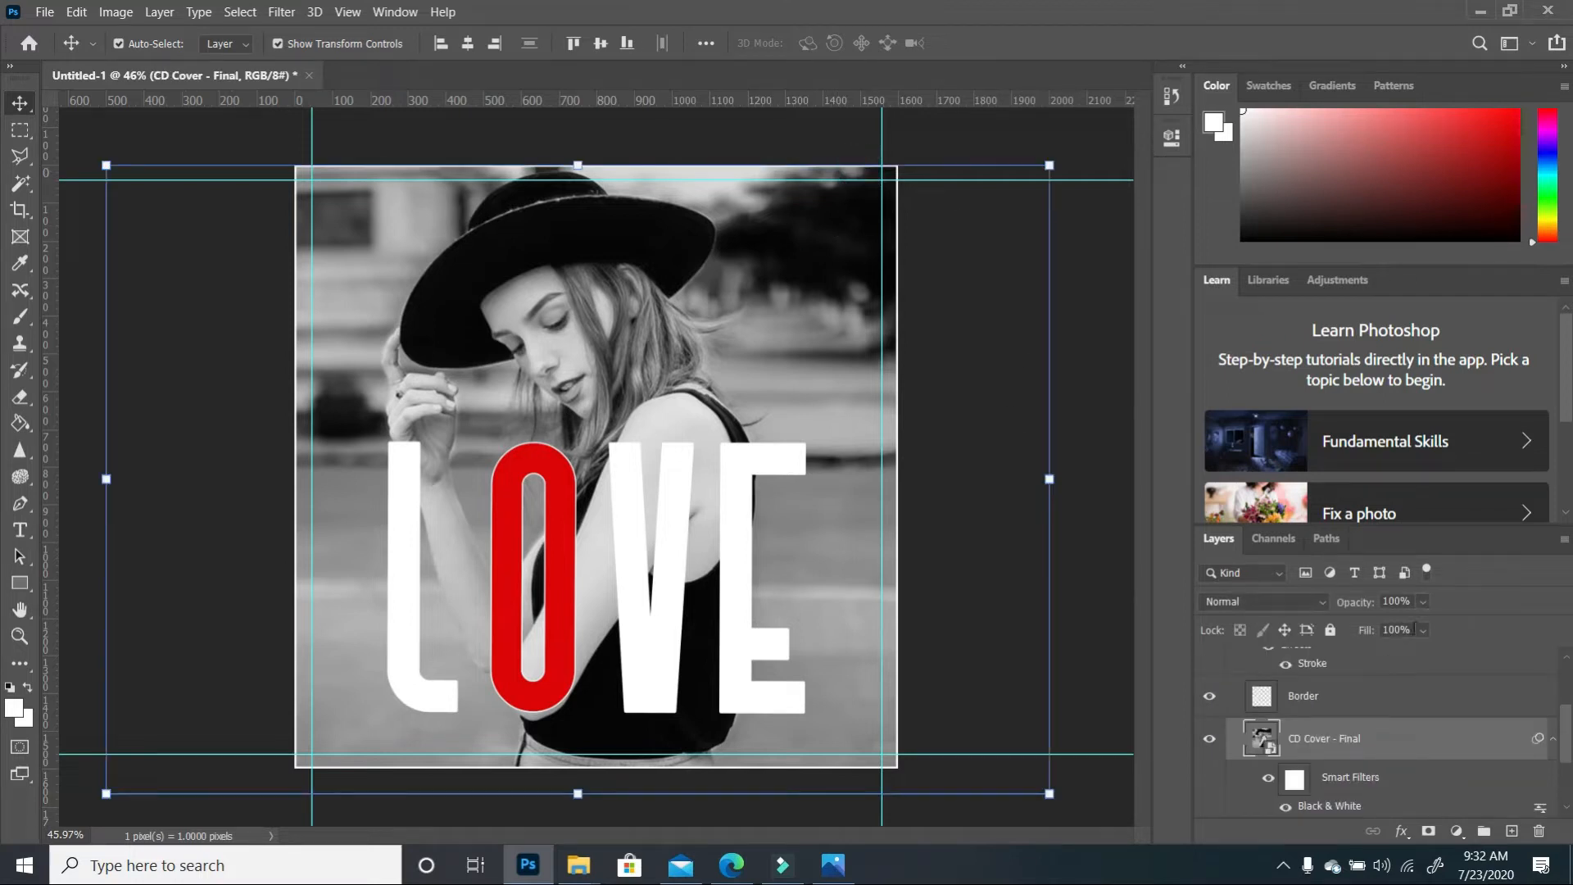
click(1207, 696)
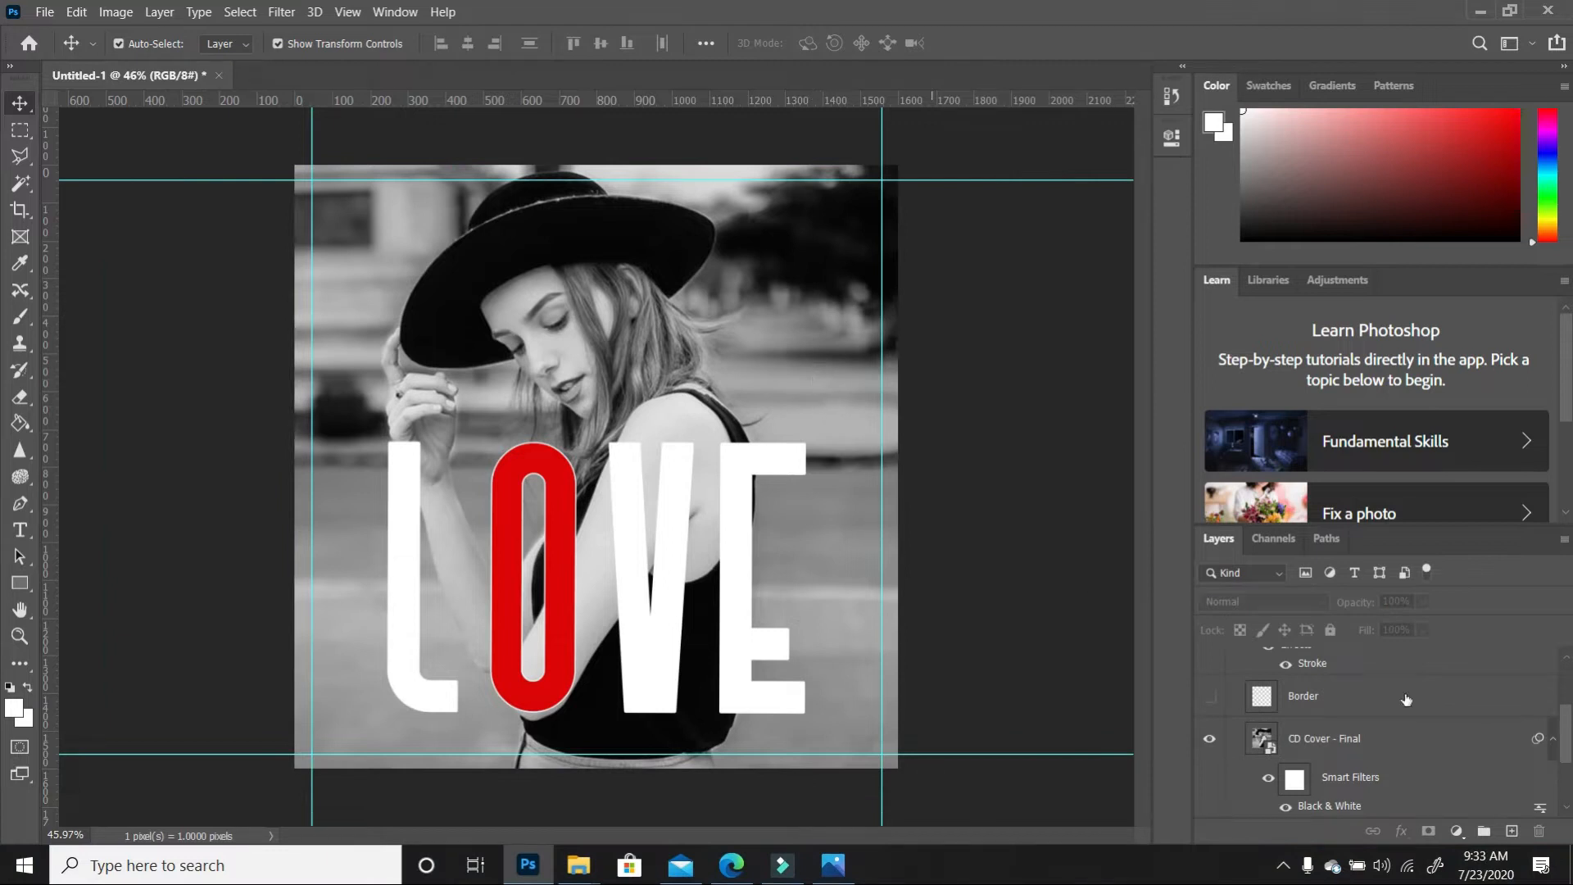
click(1392, 739)
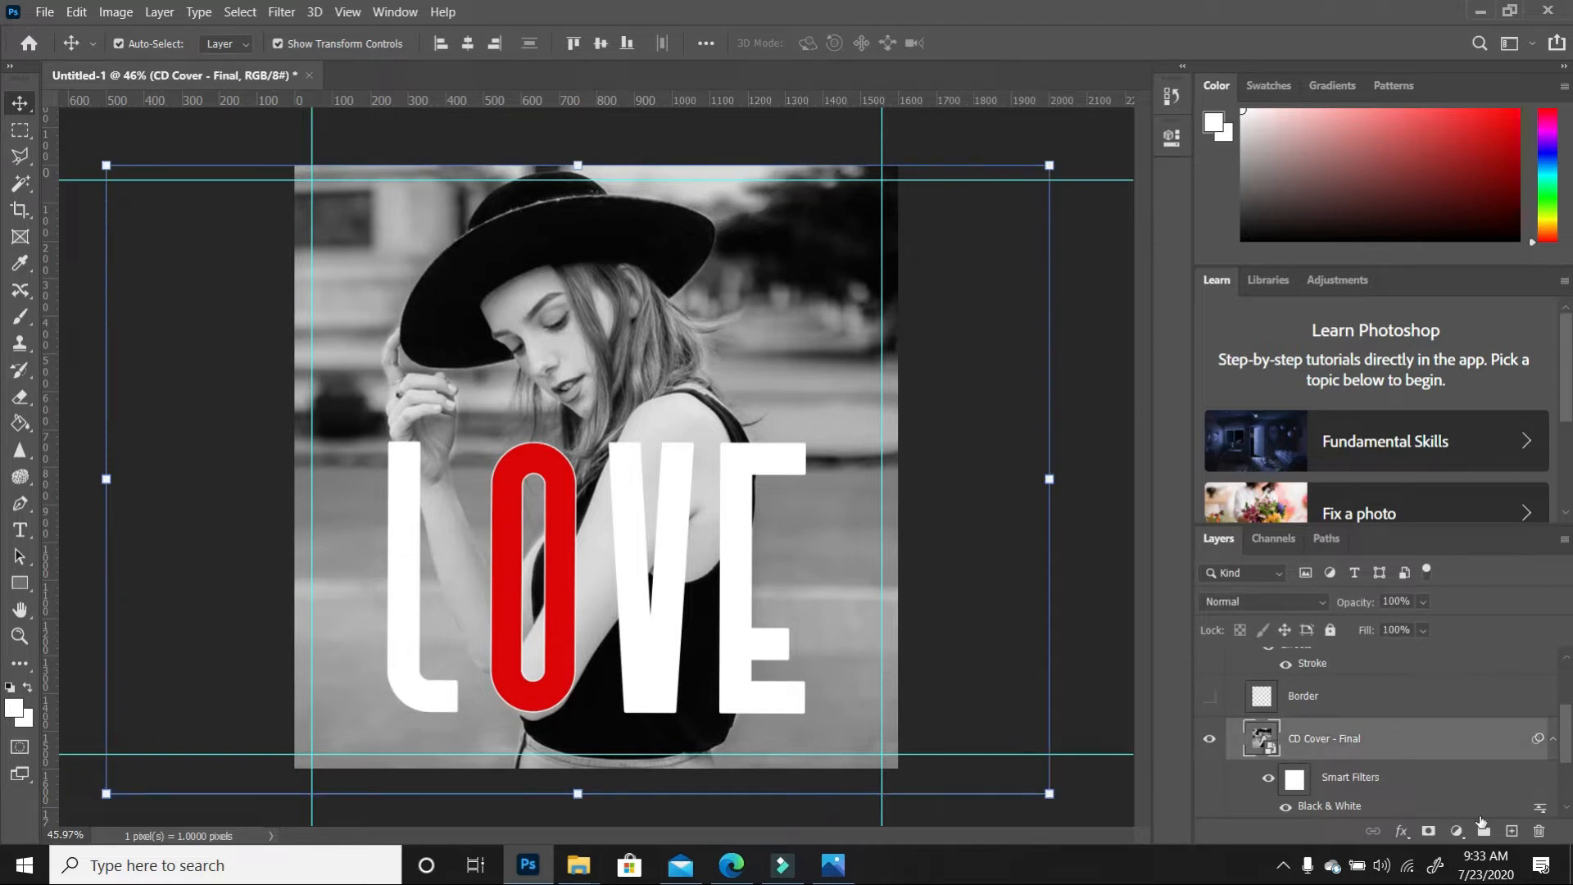
click(1511, 830)
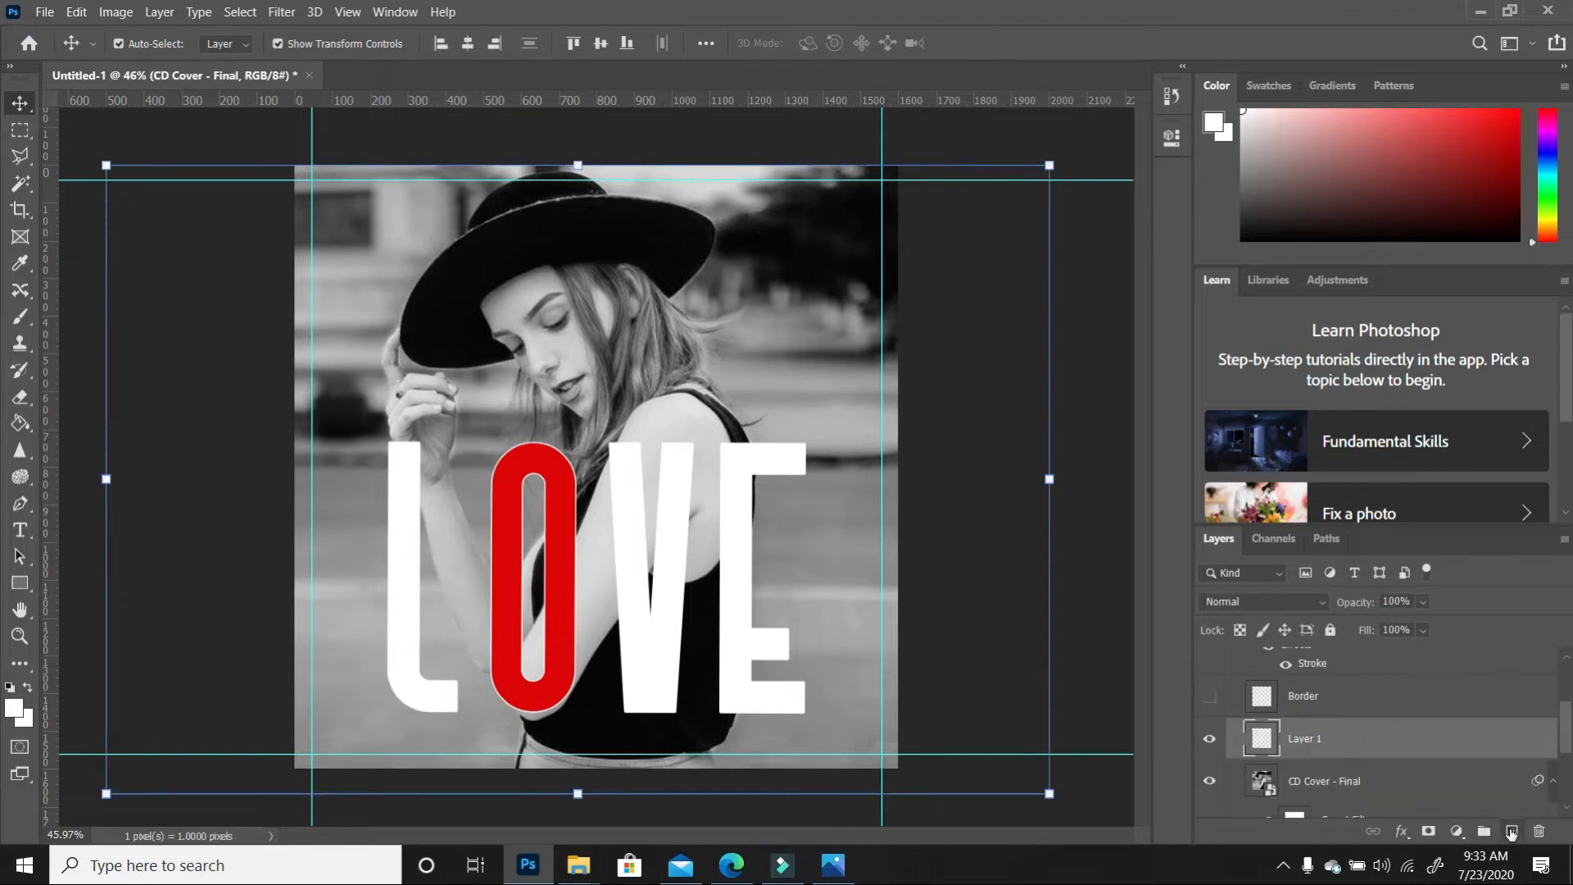
Fill the new layer with the letter O's red (da0404) and set its opacity to 71%
click(15, 709)
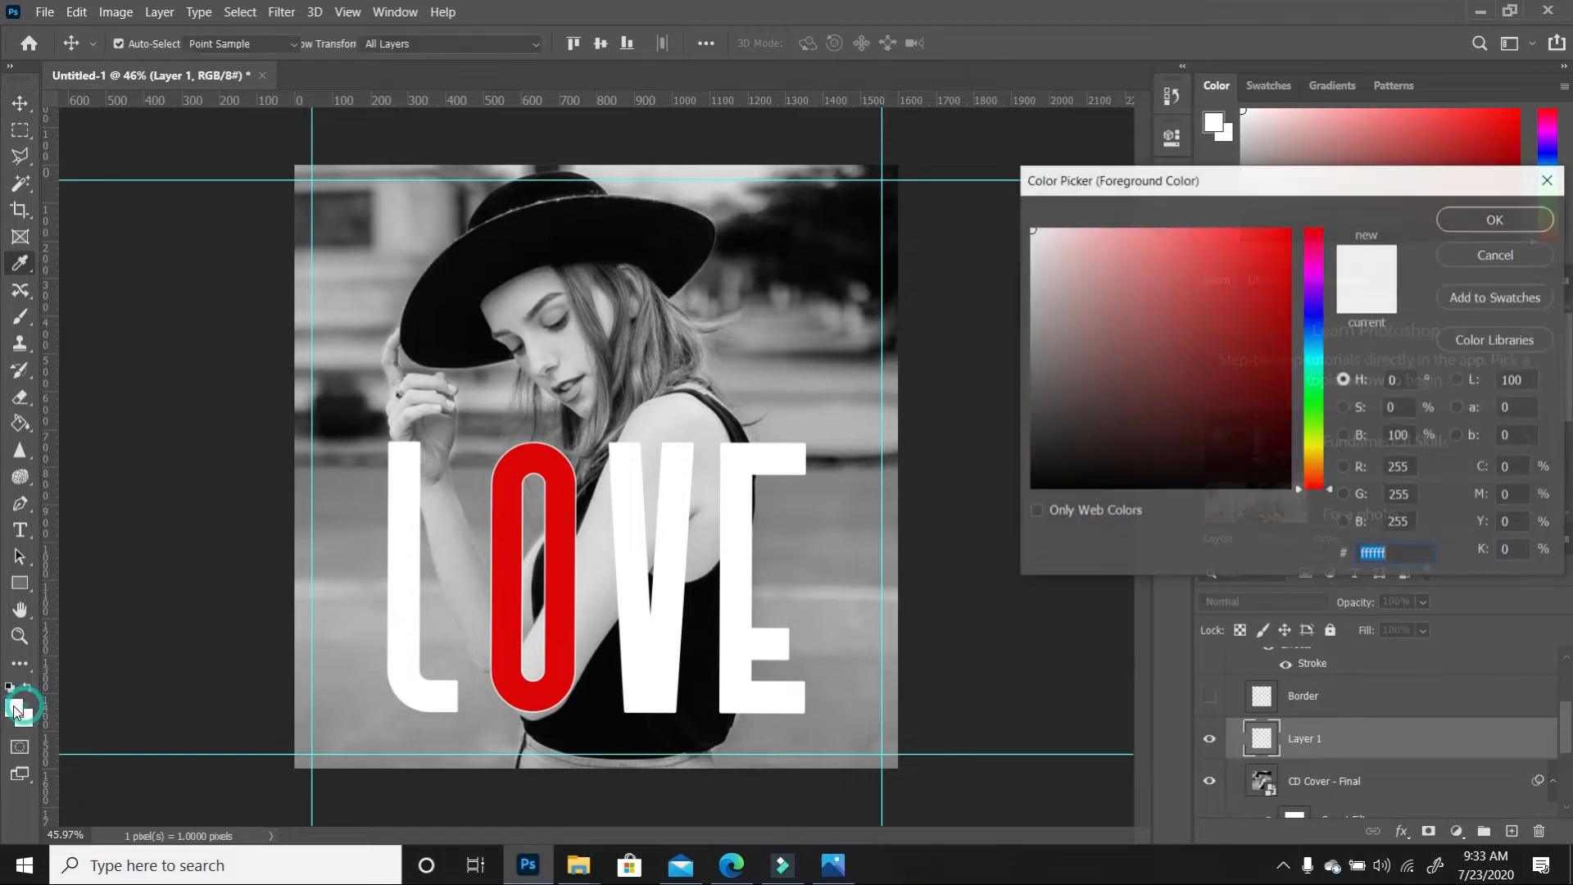
click(567, 481)
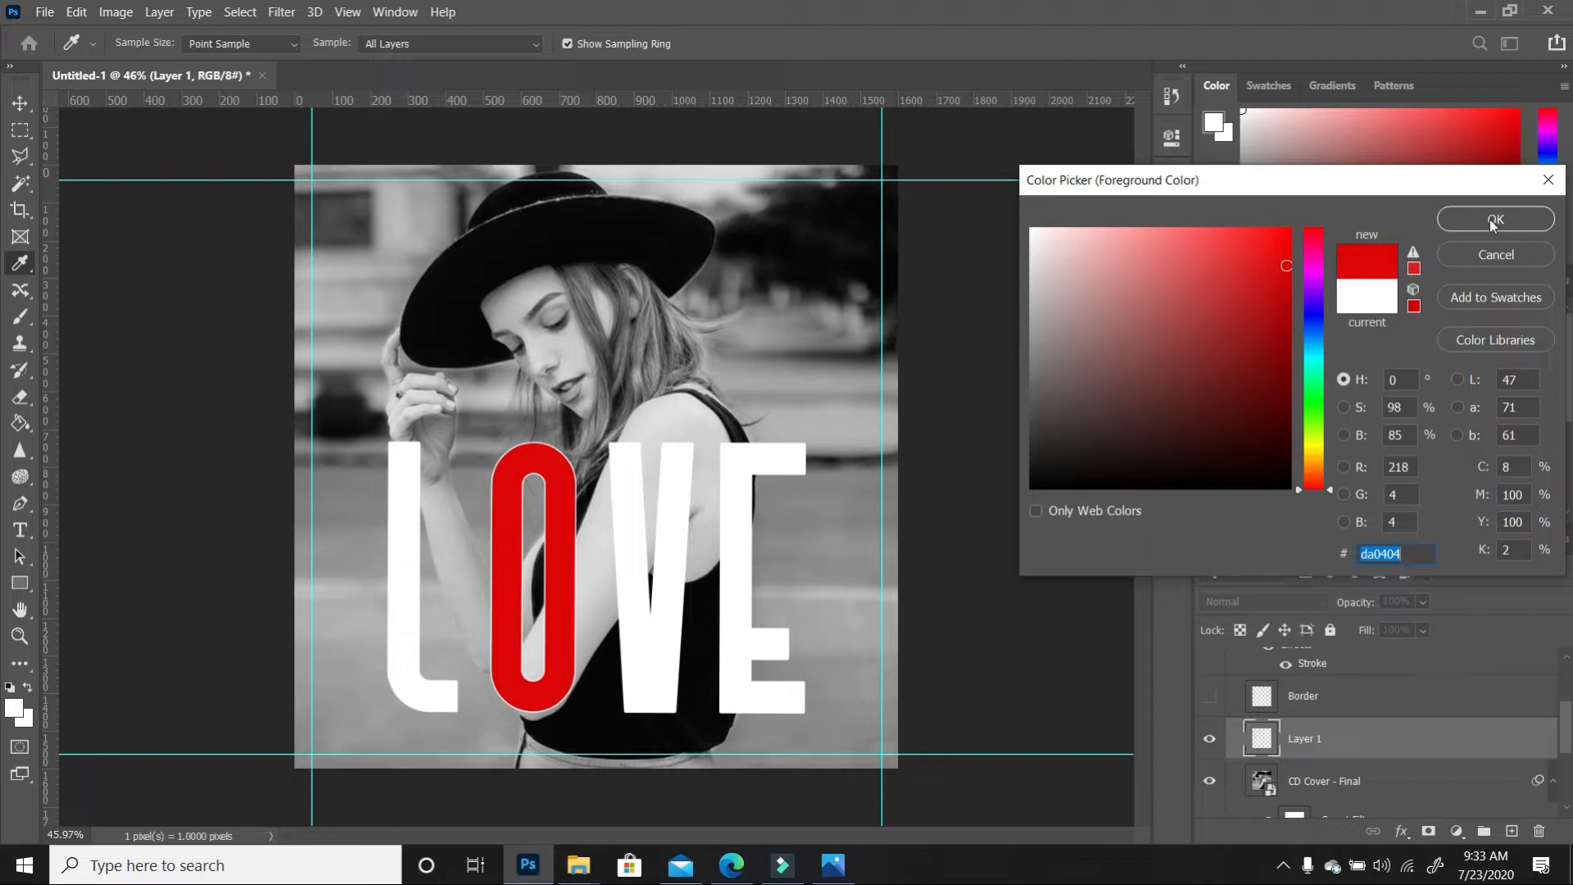
click(1540, 219)
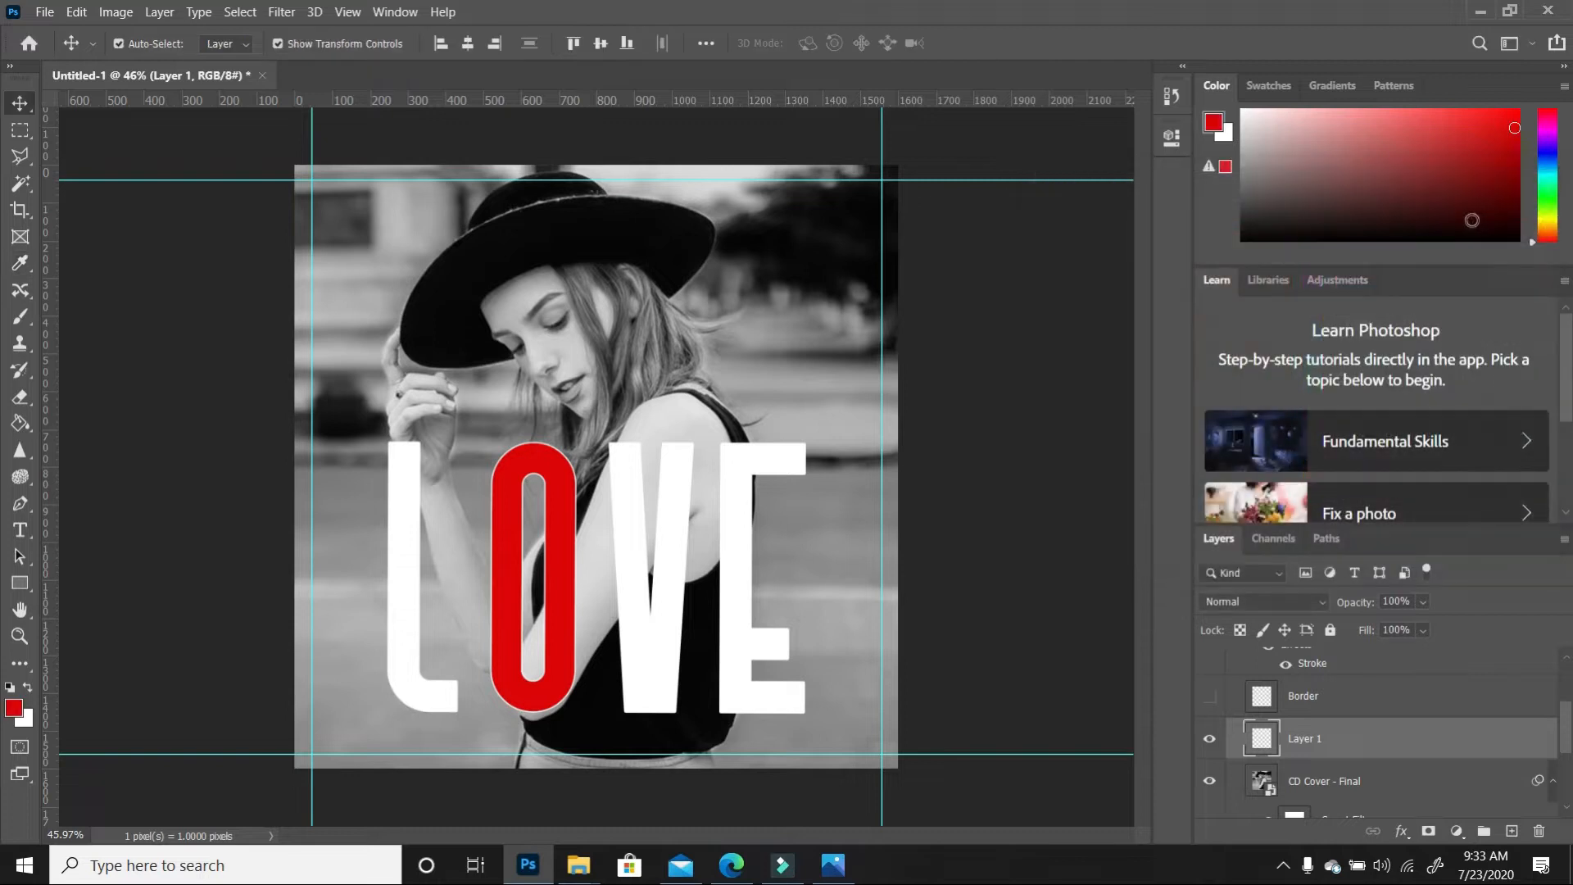
click(20, 423)
click(800, 341)
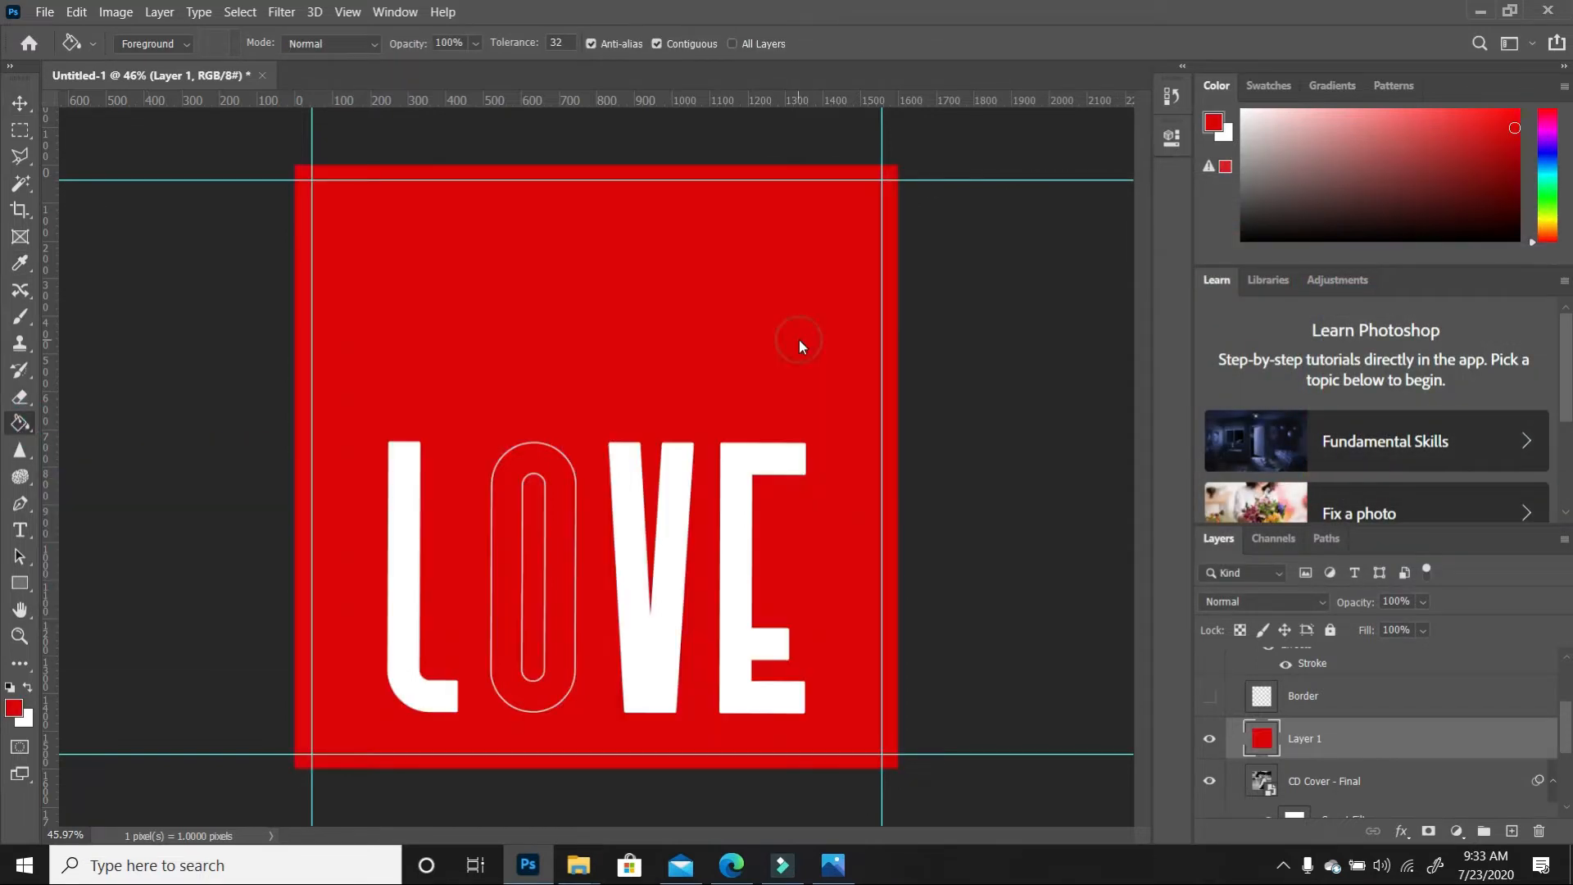
click(1425, 603)
drag(1417, 627, 1417, 628)
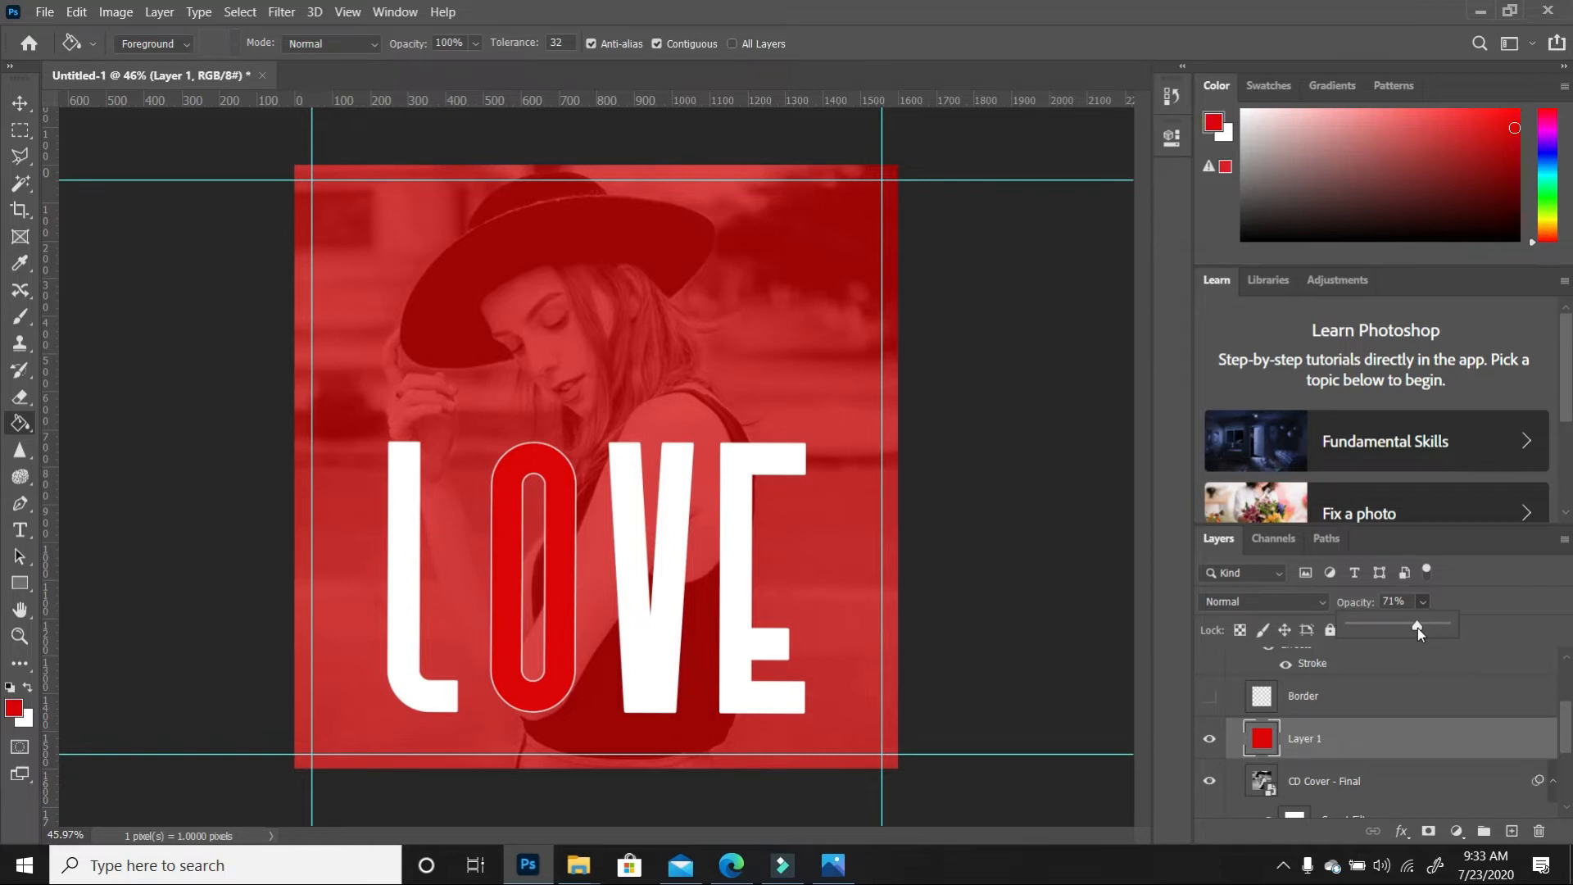
click(20, 102)
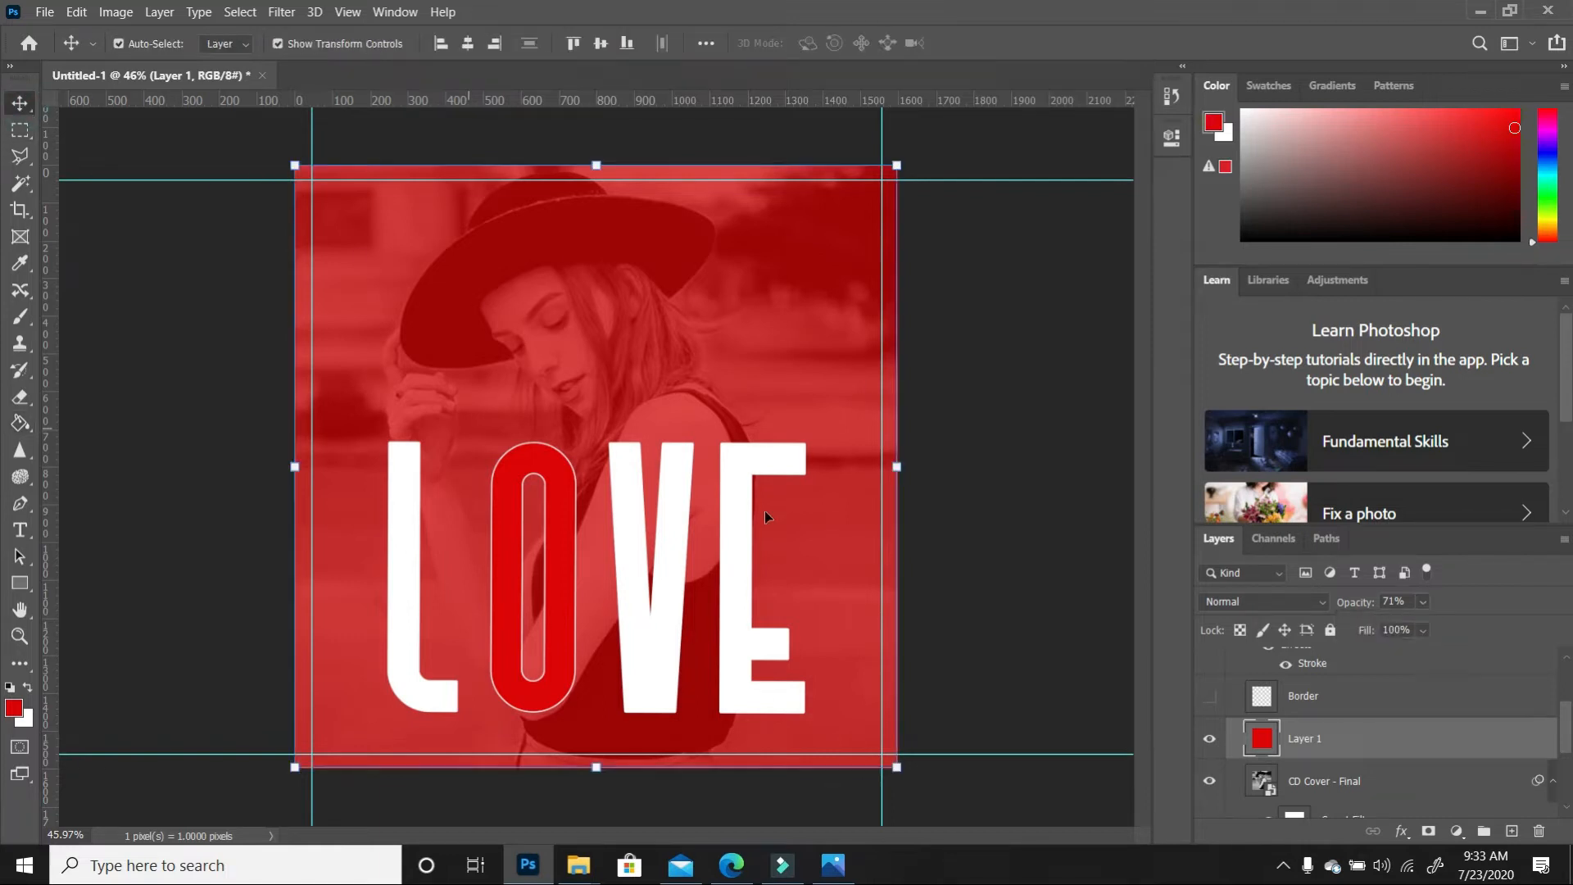
click(659, 626)
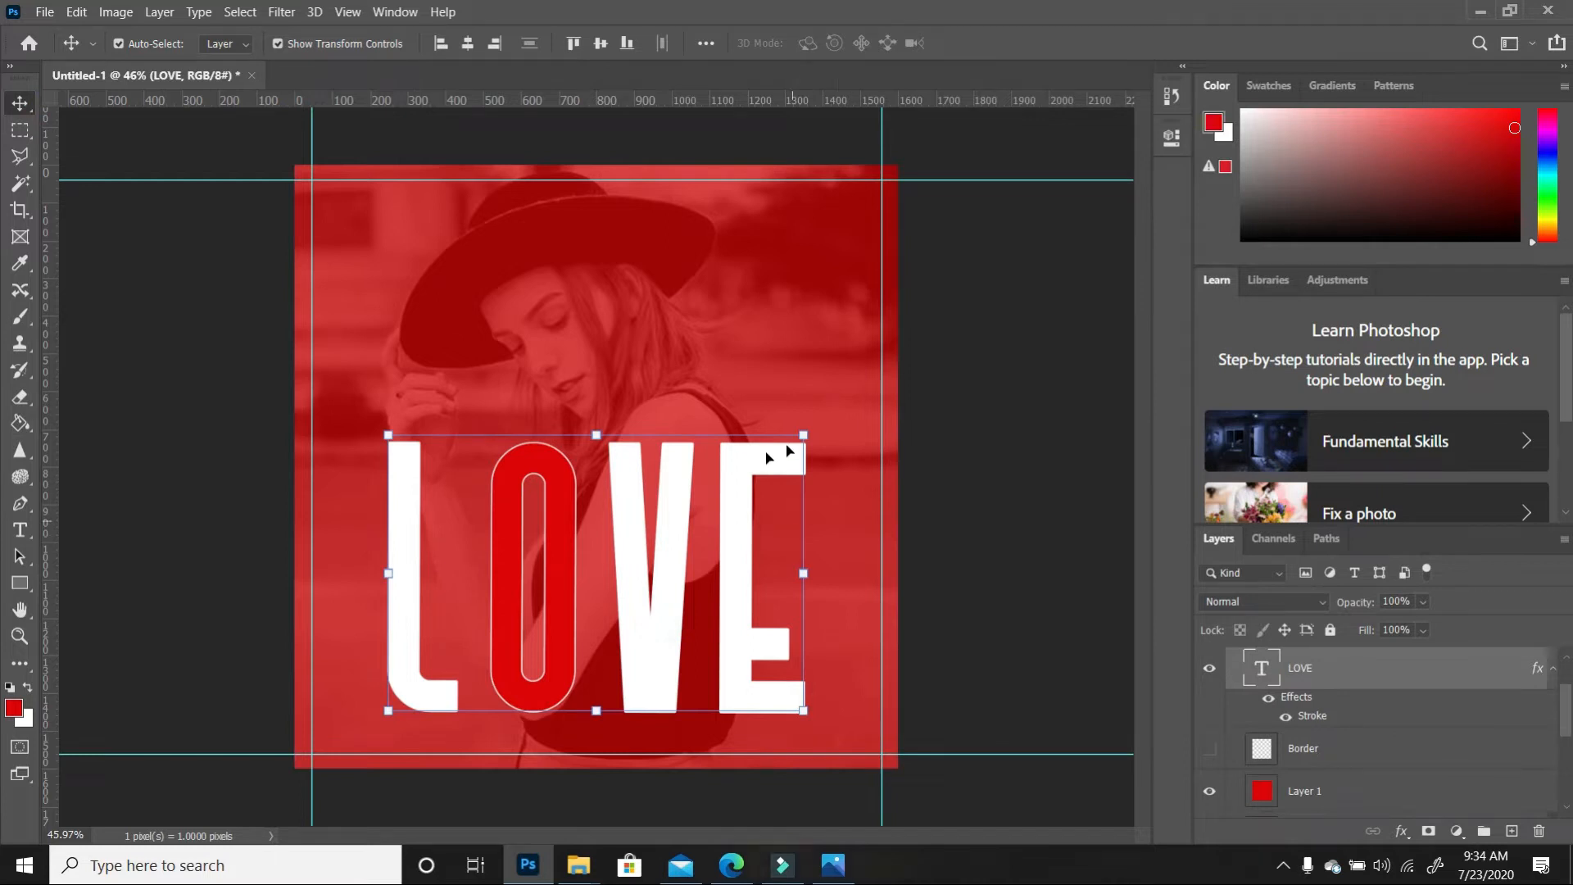
Shrink the LOVE title to about 40% and move it near the bottom centre
mouse_move(805, 435)
mouse_down()
mouse_move(720, 503)
mouse_move(820, 445)
mouse_up()
drag(853, 387, 649, 714)
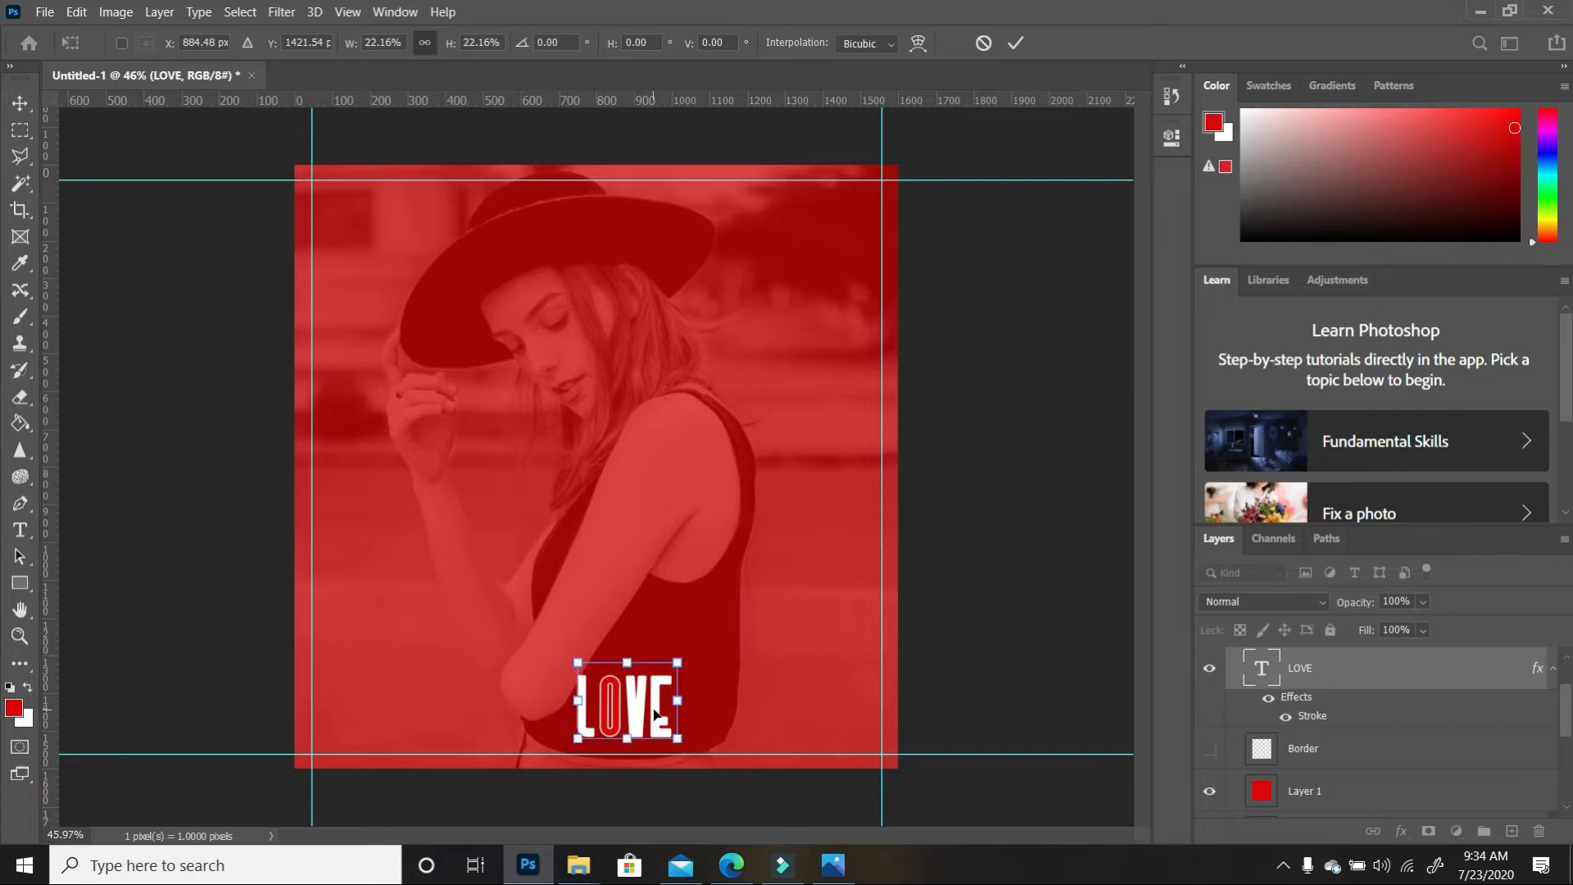
key(Return)
click(763, 701)
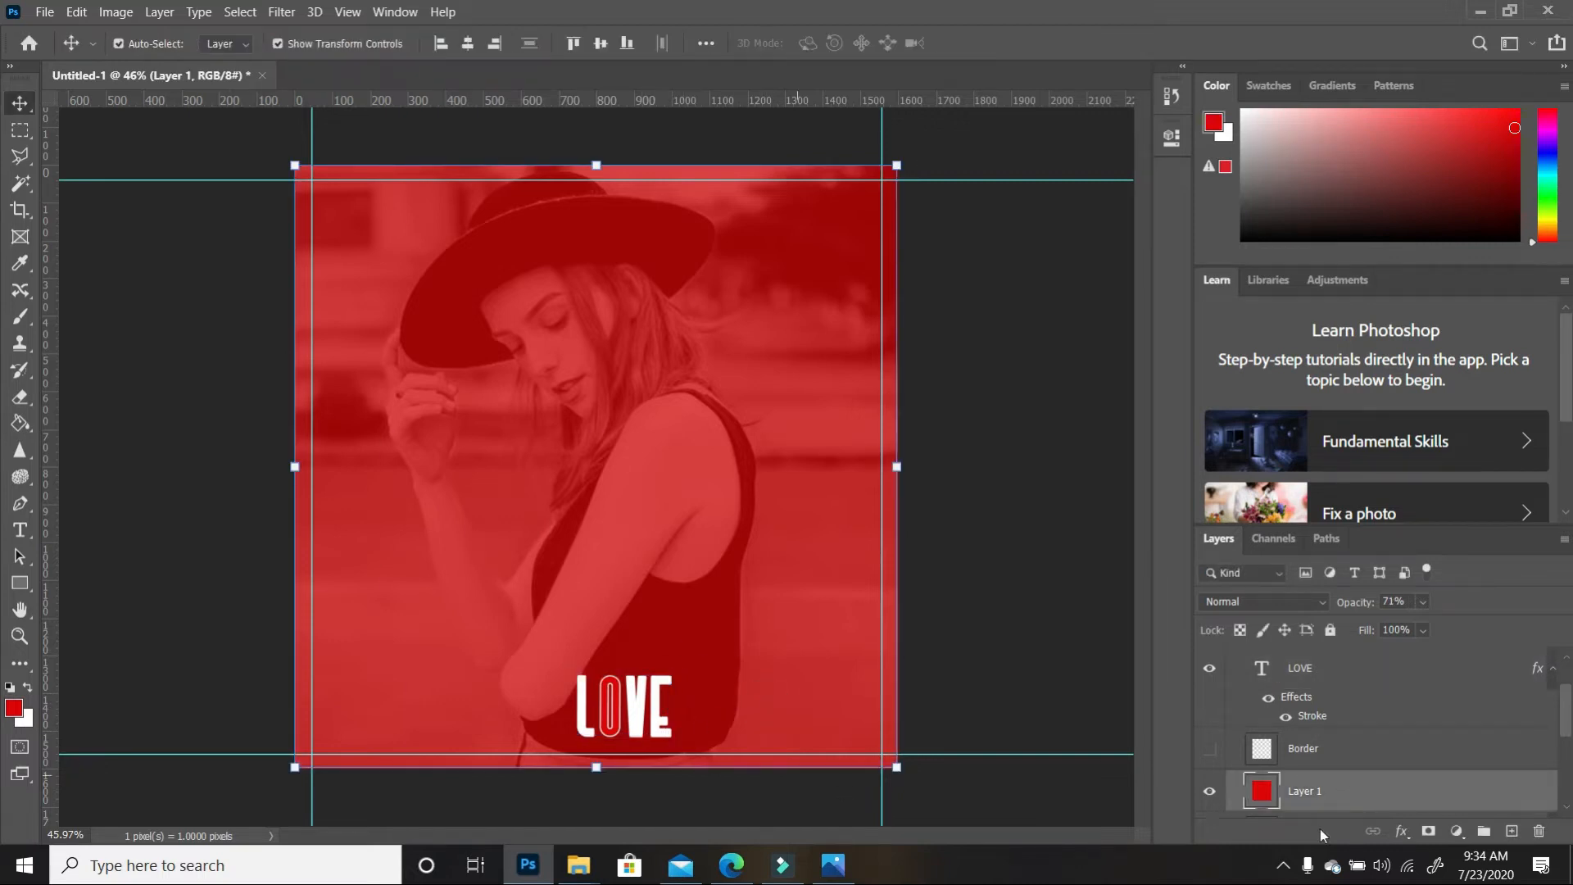
click(655, 707)
Turn off the Stroke effect on LOVE in Blending Options
right_click(1353, 673)
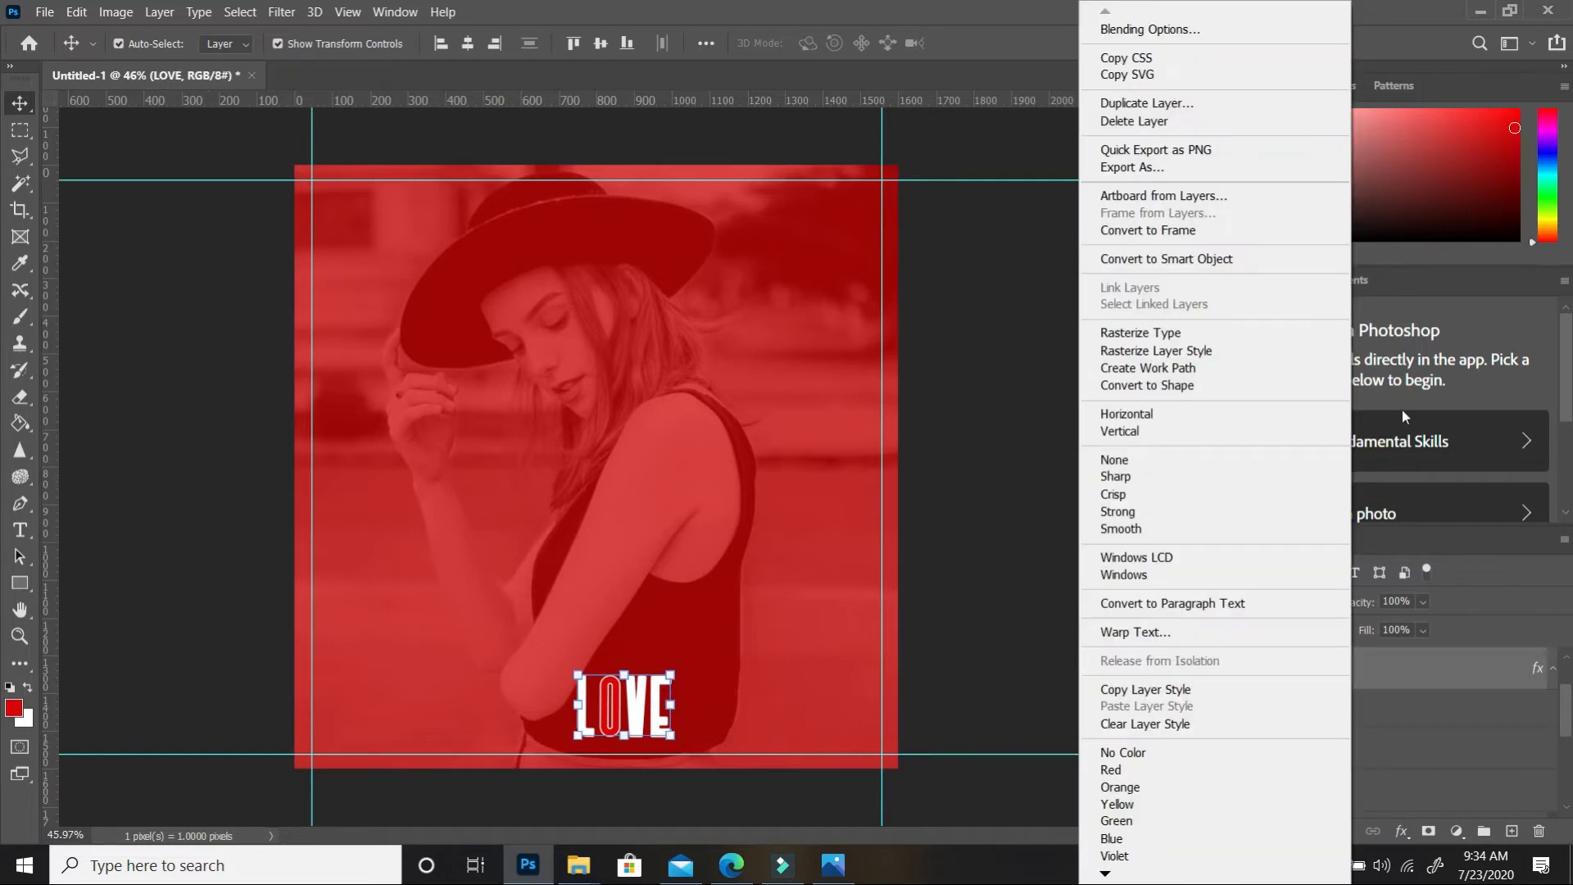
click(1229, 31)
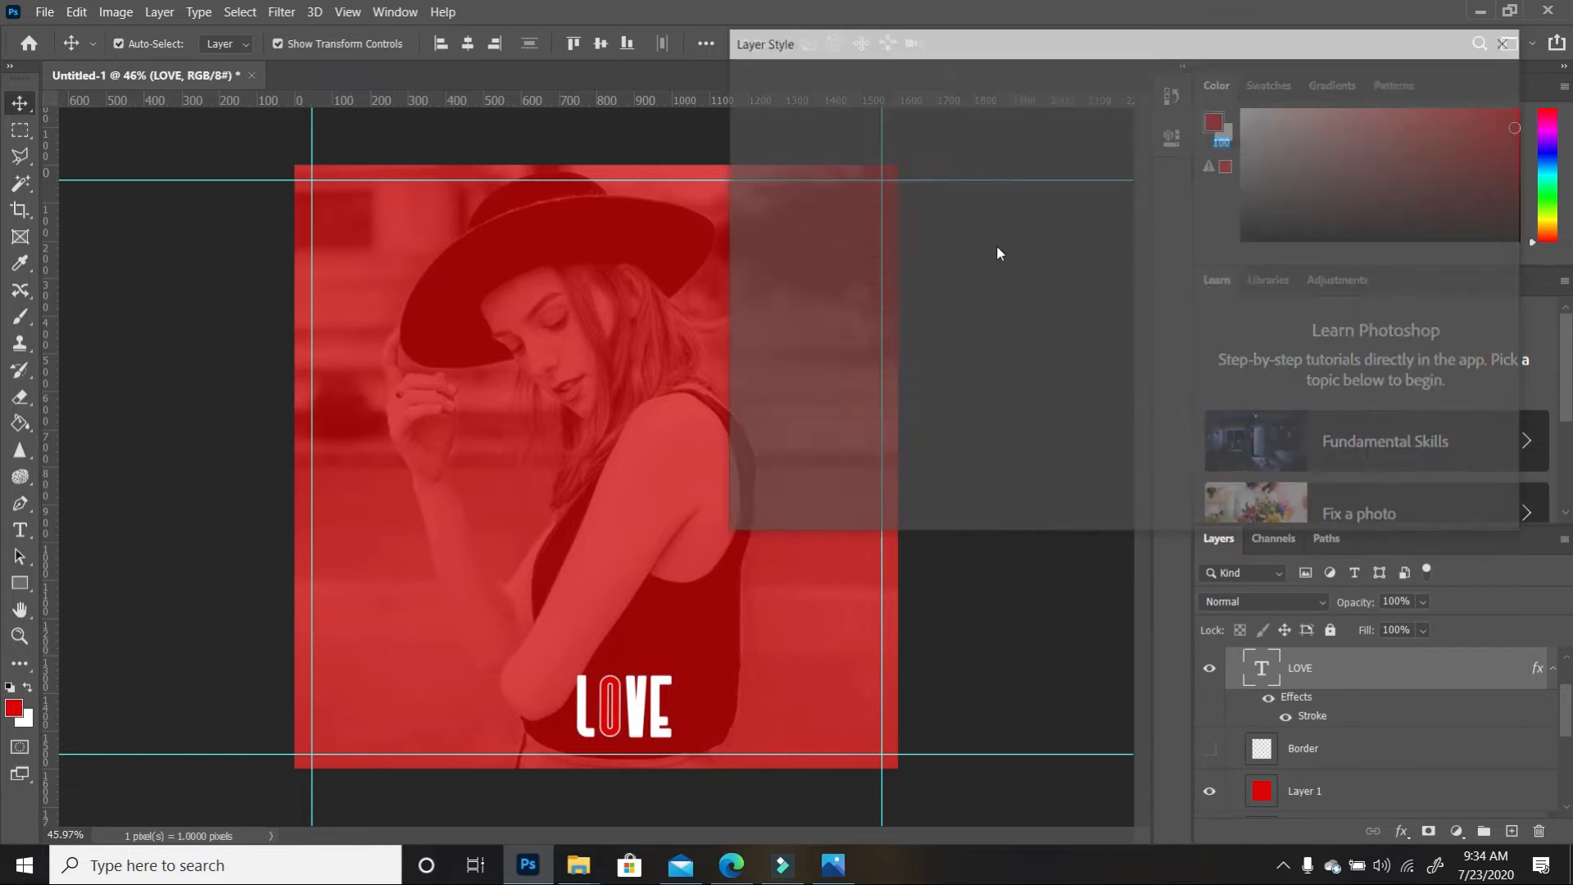
click(746, 218)
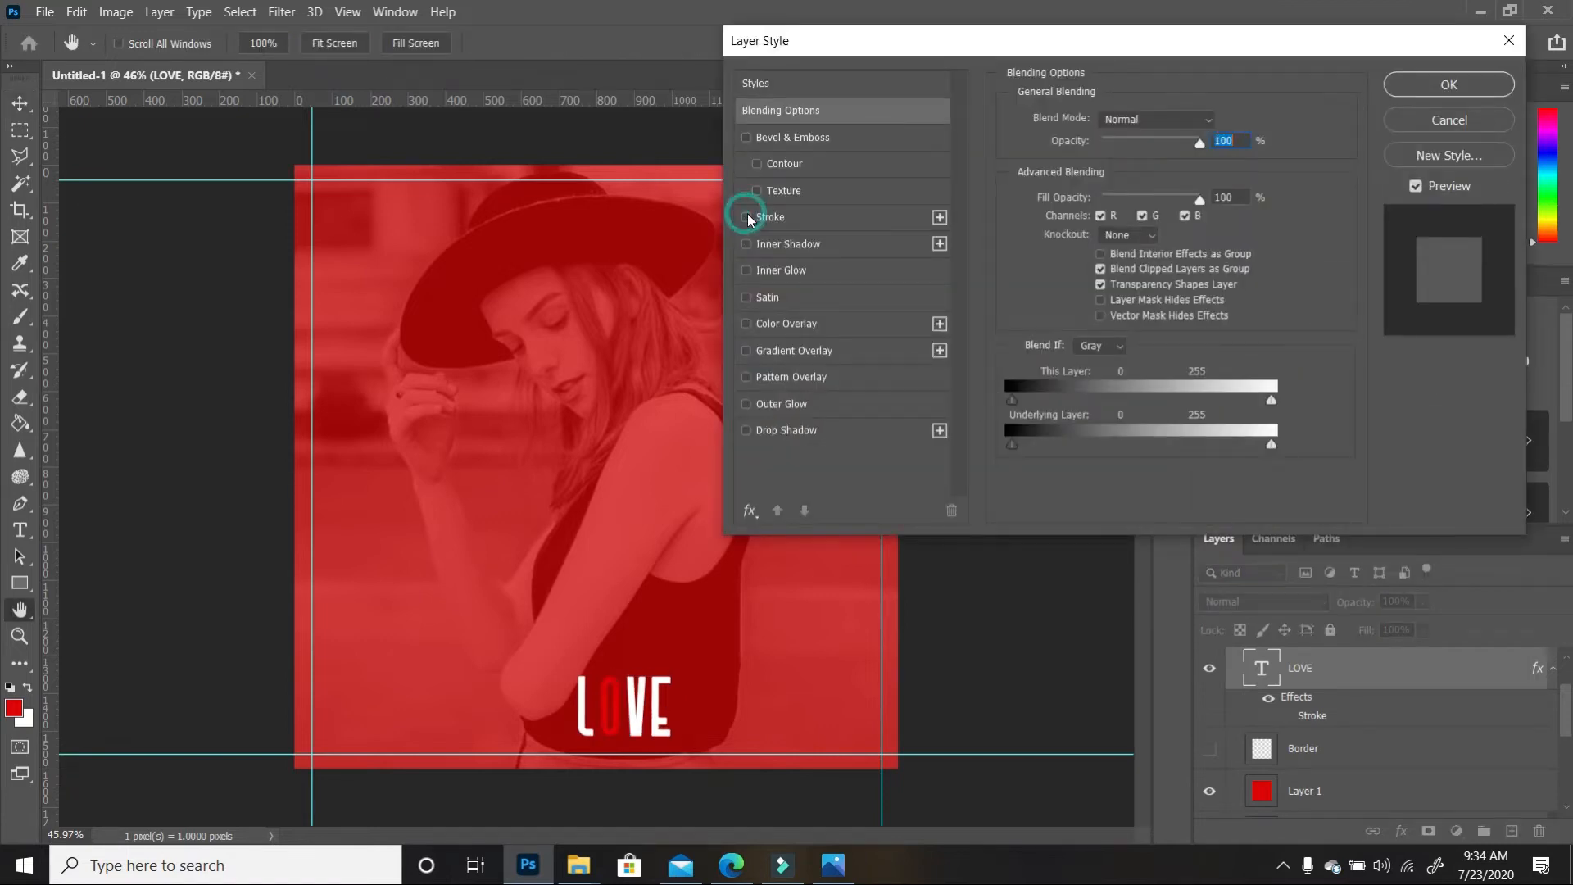
click(1448, 84)
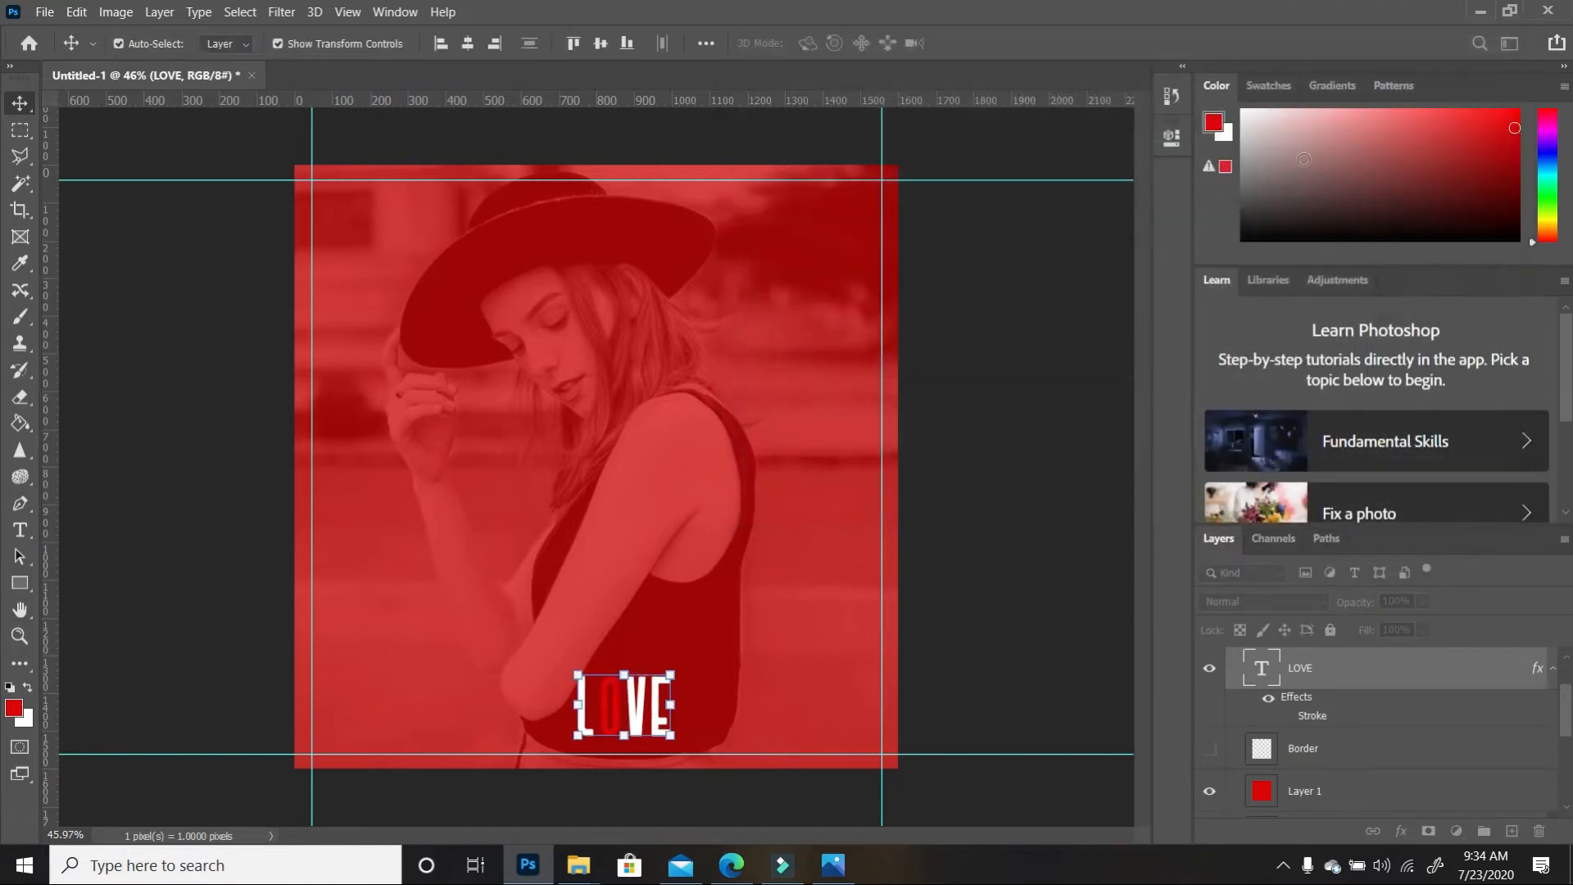
click(1015, 489)
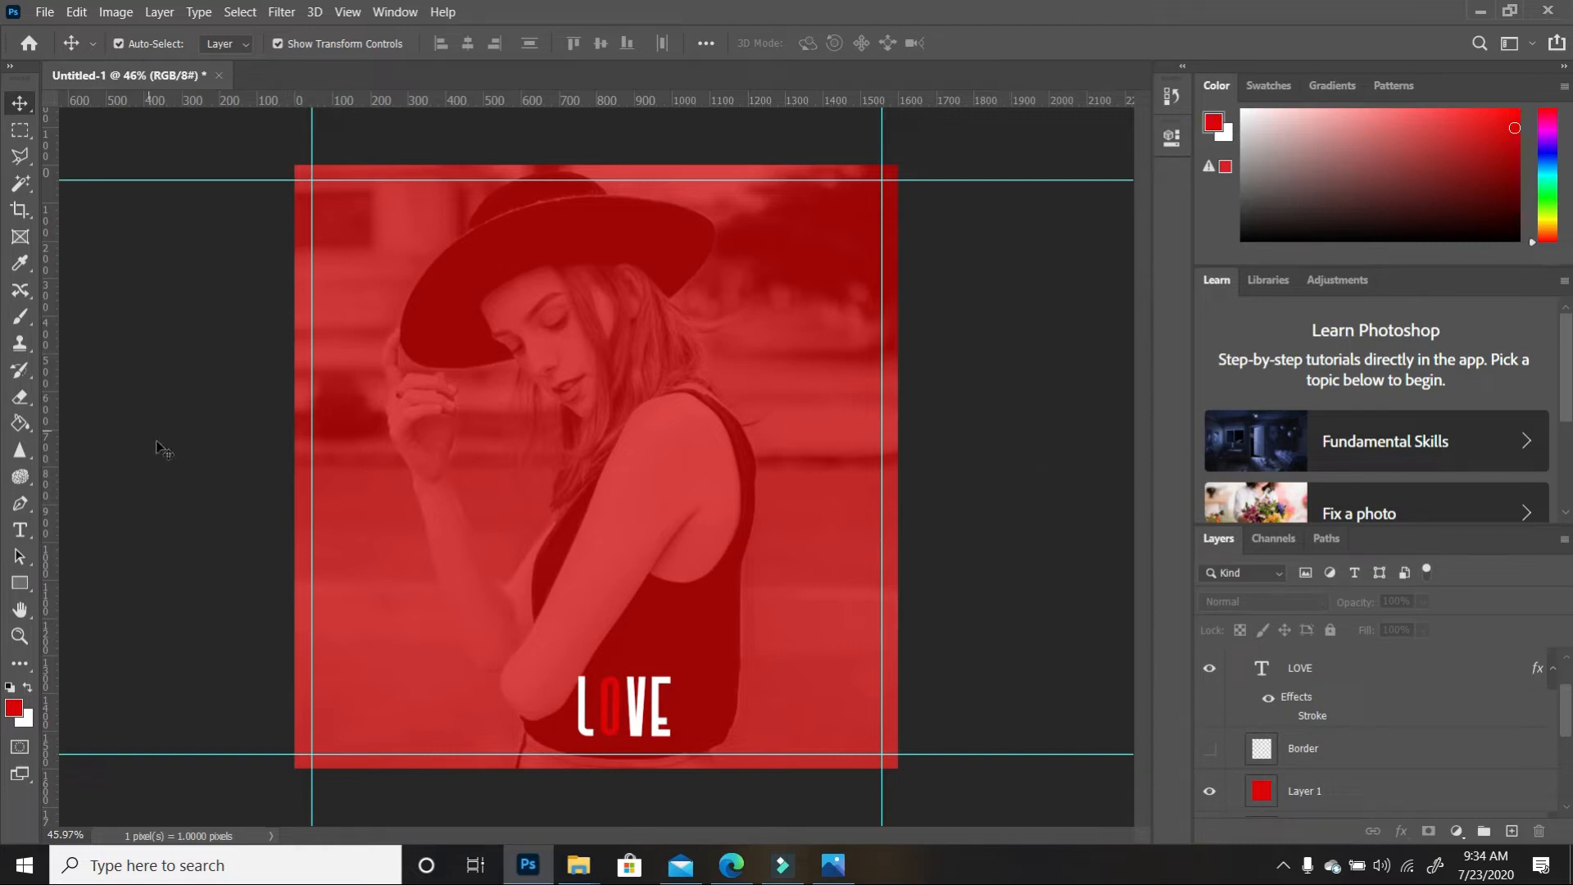
Start a white text layer reading '1' in the upper area with reduced letter spacing
click(21, 530)
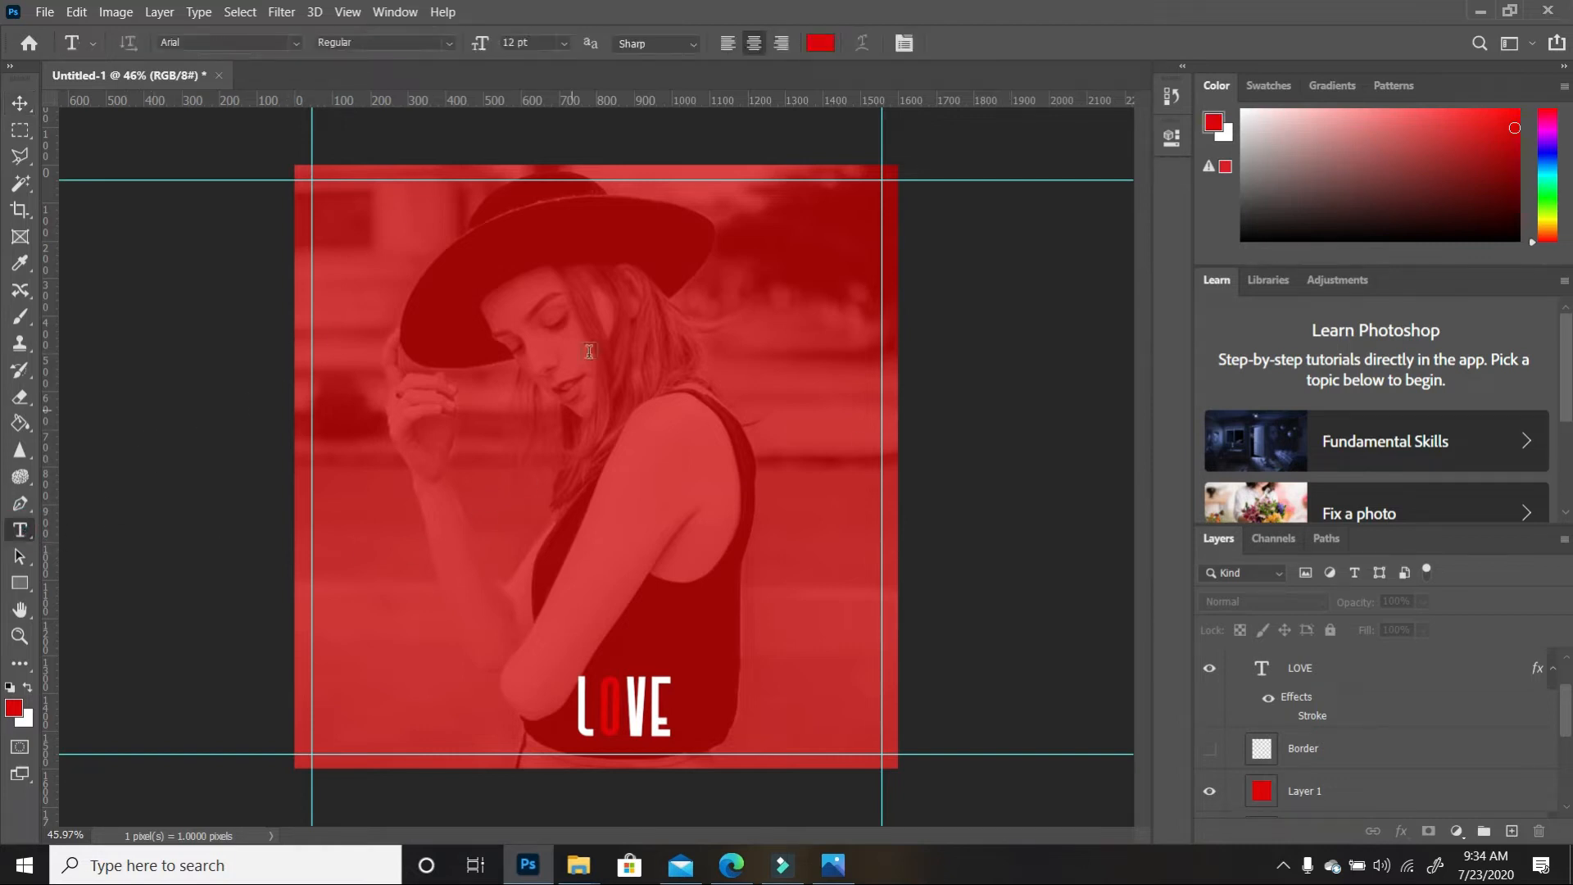
click(559, 294)
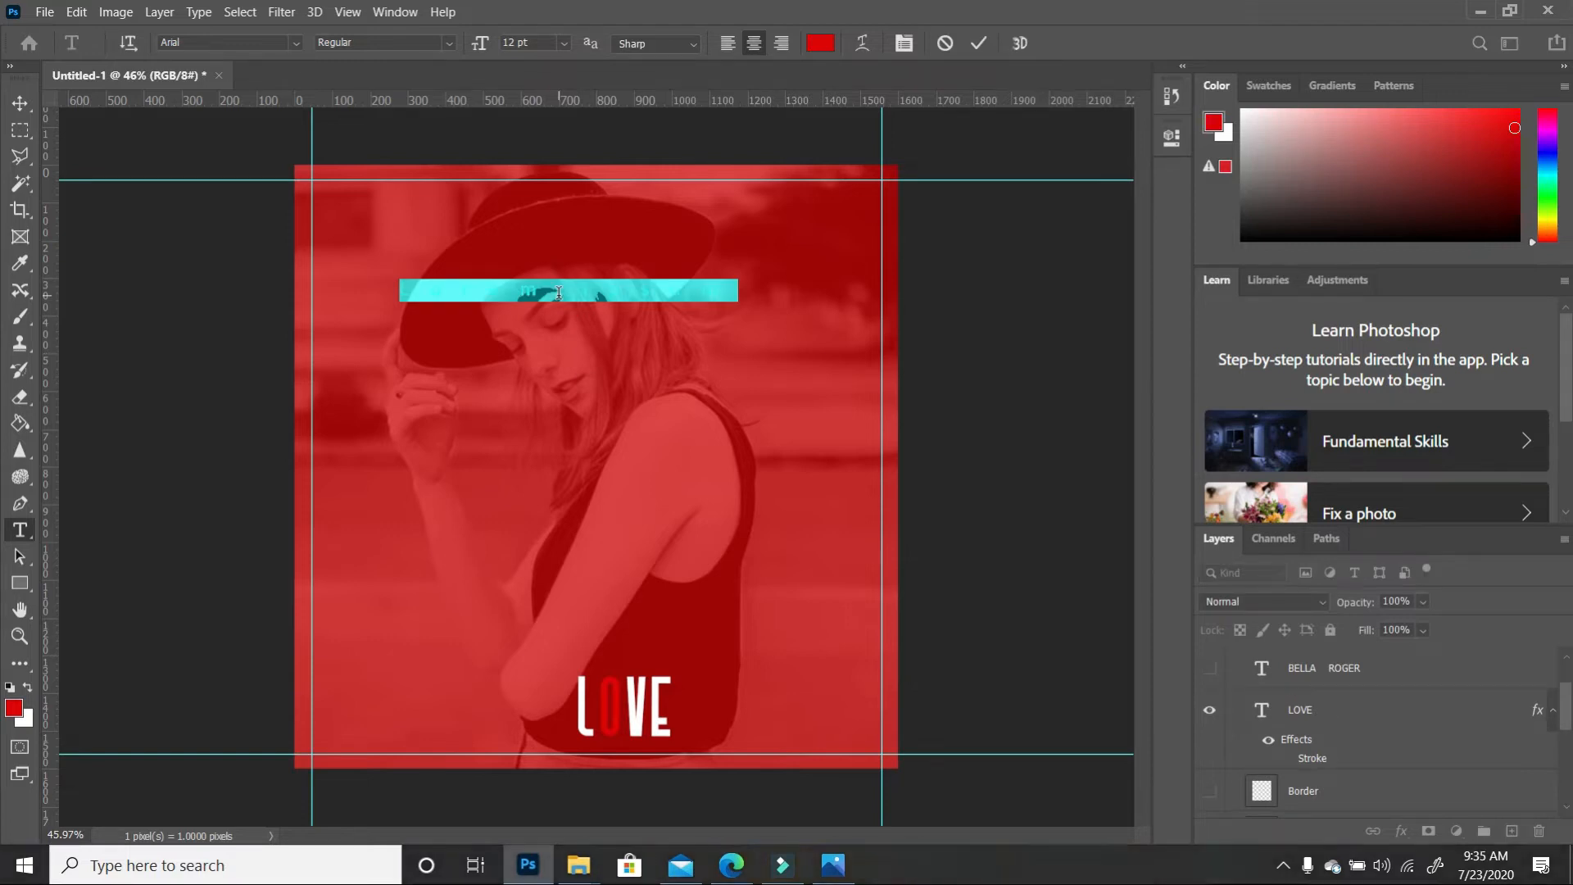
text(1)
key(ctrl+a)
click(28, 688)
click(571, 280)
click(1171, 138)
click(20, 103)
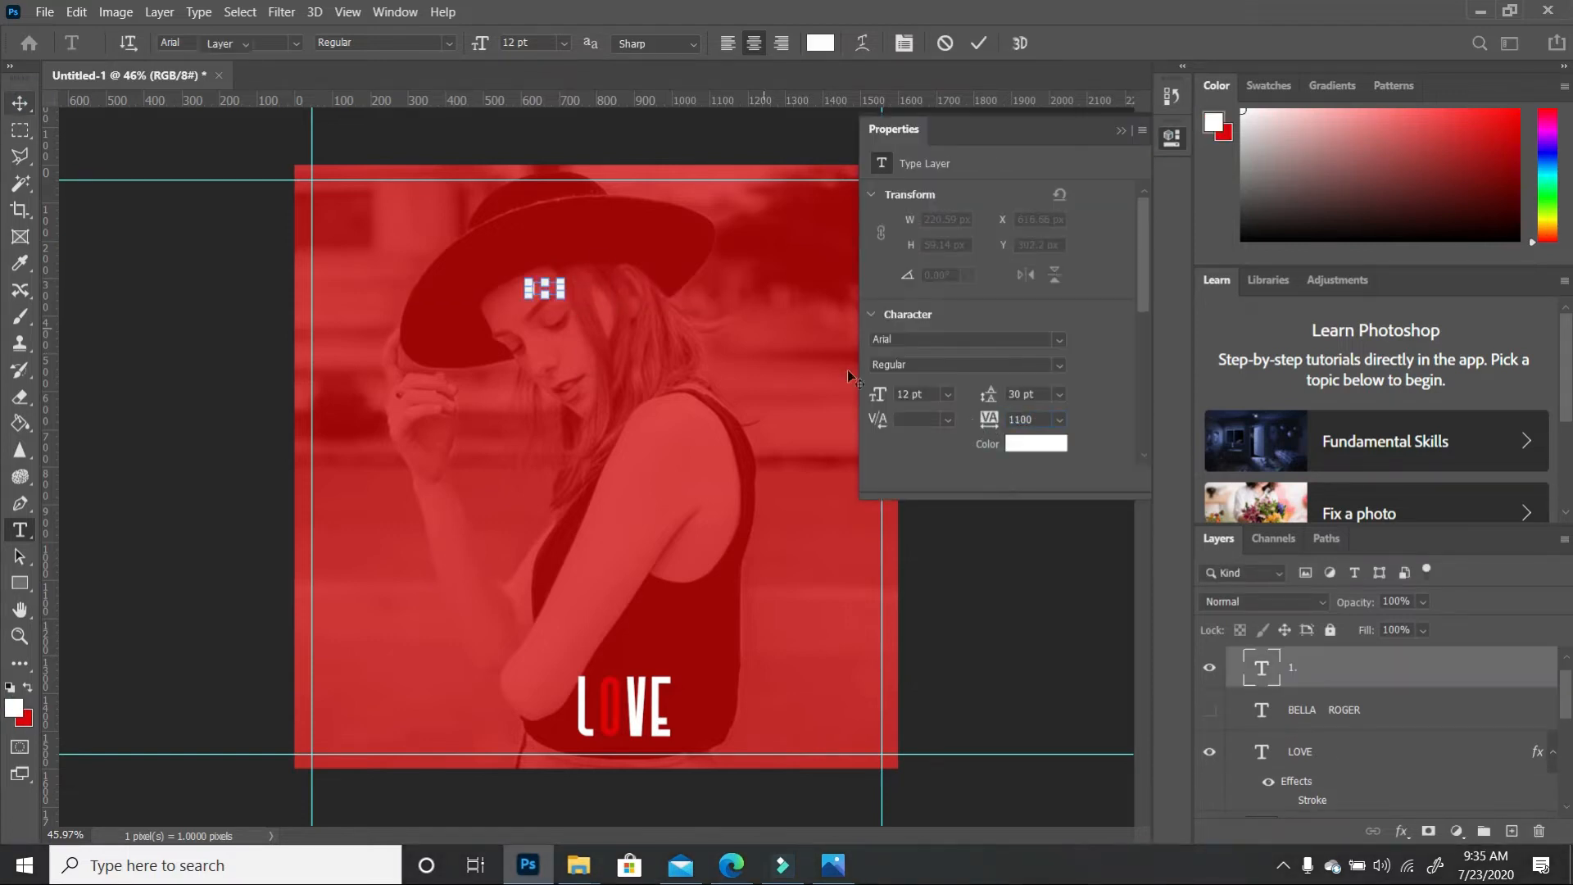
drag(990, 419, 965, 420)
click(1122, 130)
click(21, 530)
click(571, 289)
Type the track list: 'I will be there', '2. First Love', '3. Love is patience'
text(I will be there)
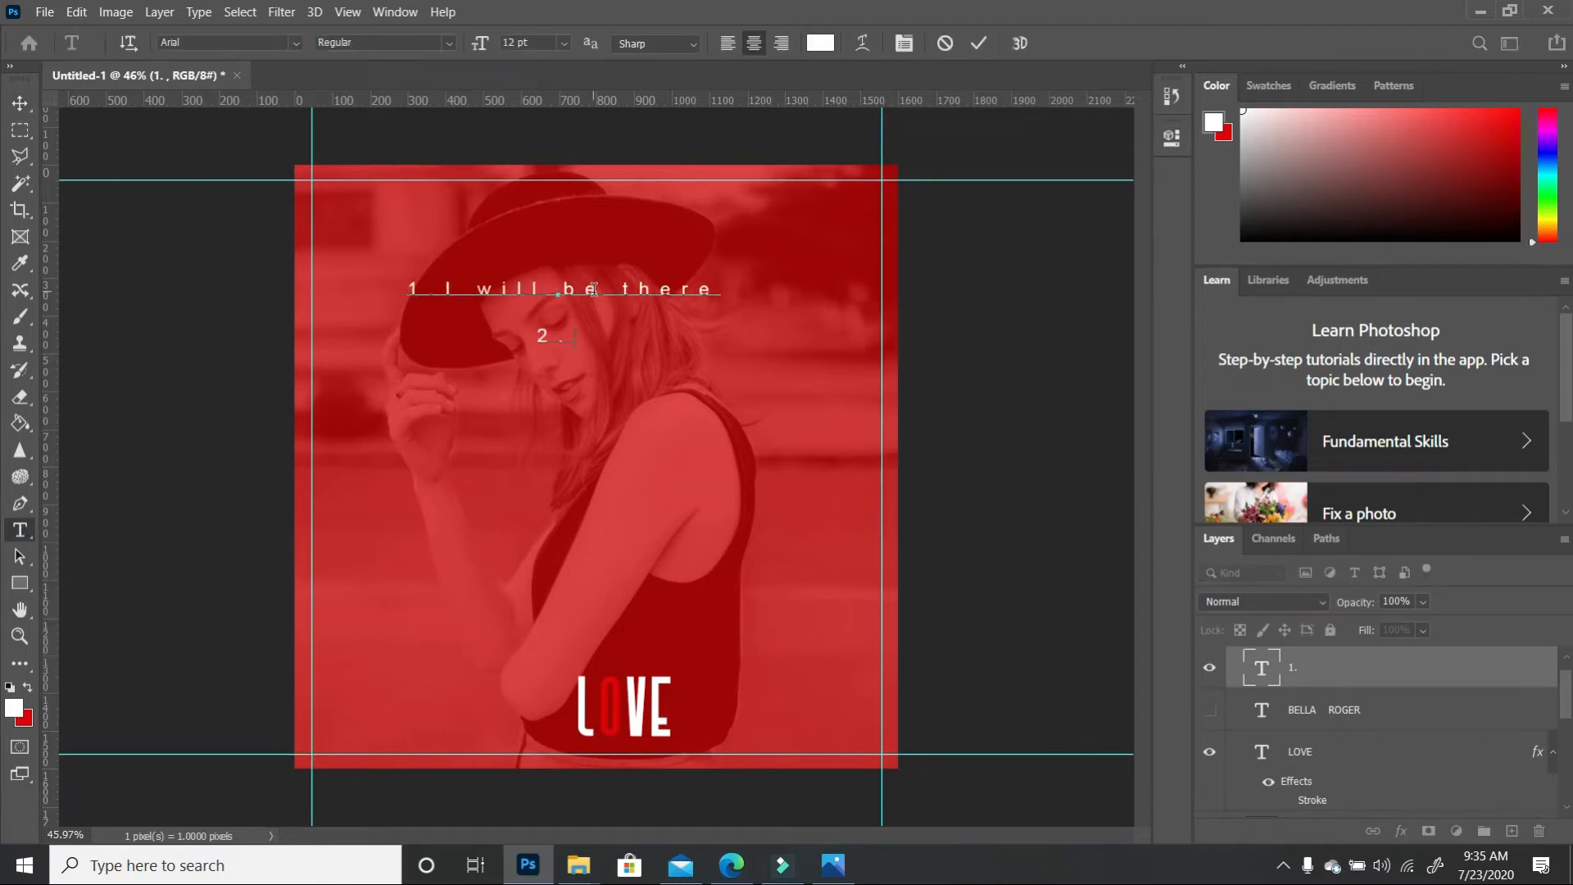
key(Return)
text(2. First Love)
key(Return)
text(3. Love is patience)
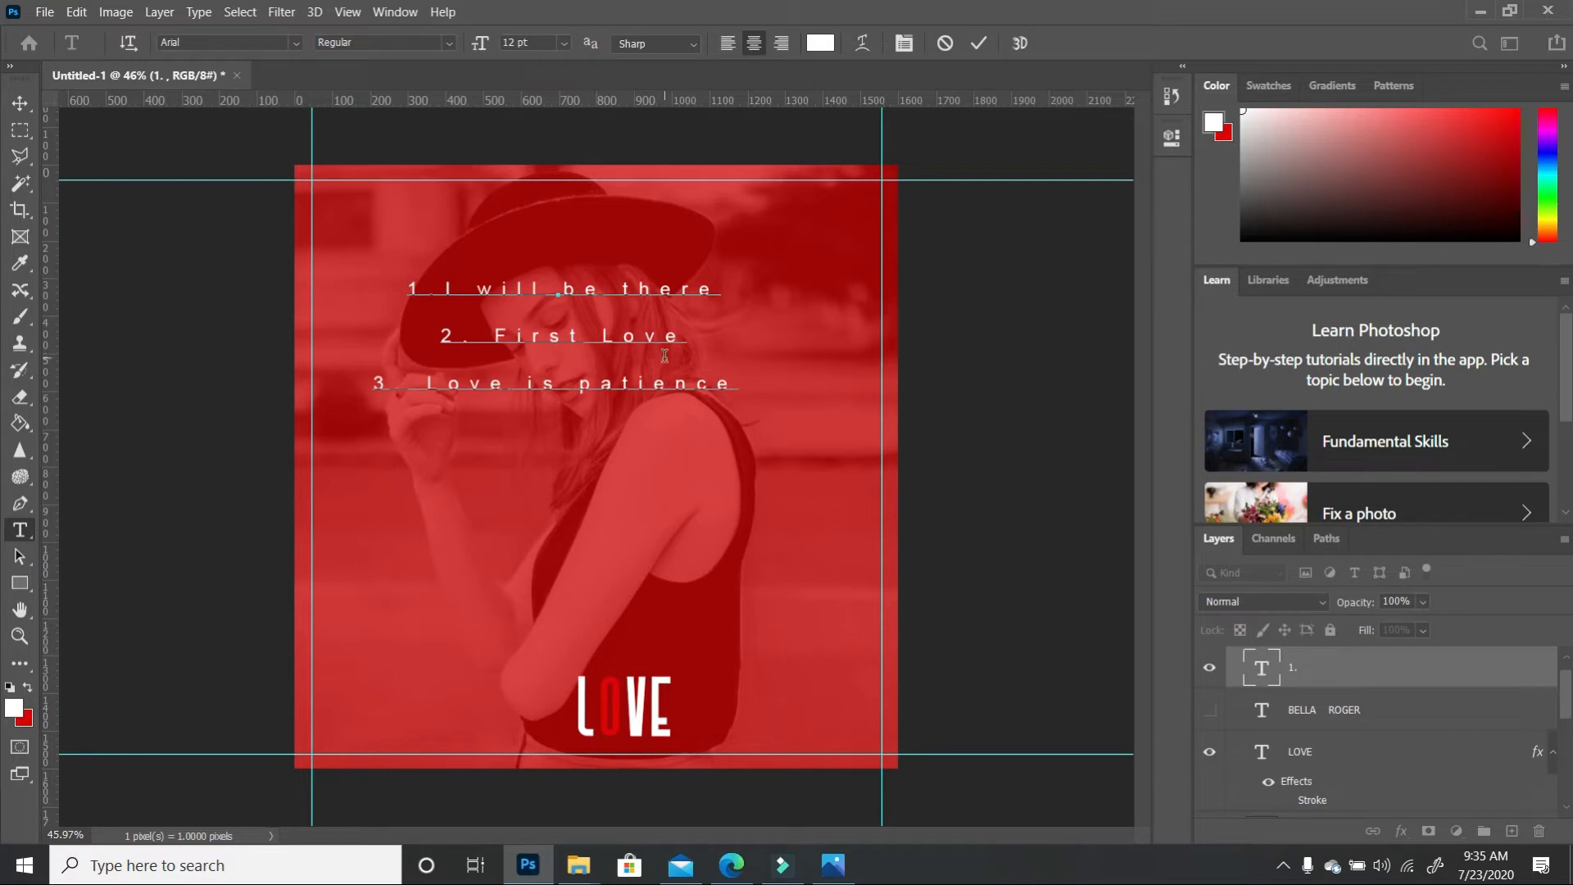
click(743, 389)
Left-align the three lines, set the font to Tallitha Free and tracking to 100
key(ctrl+a)
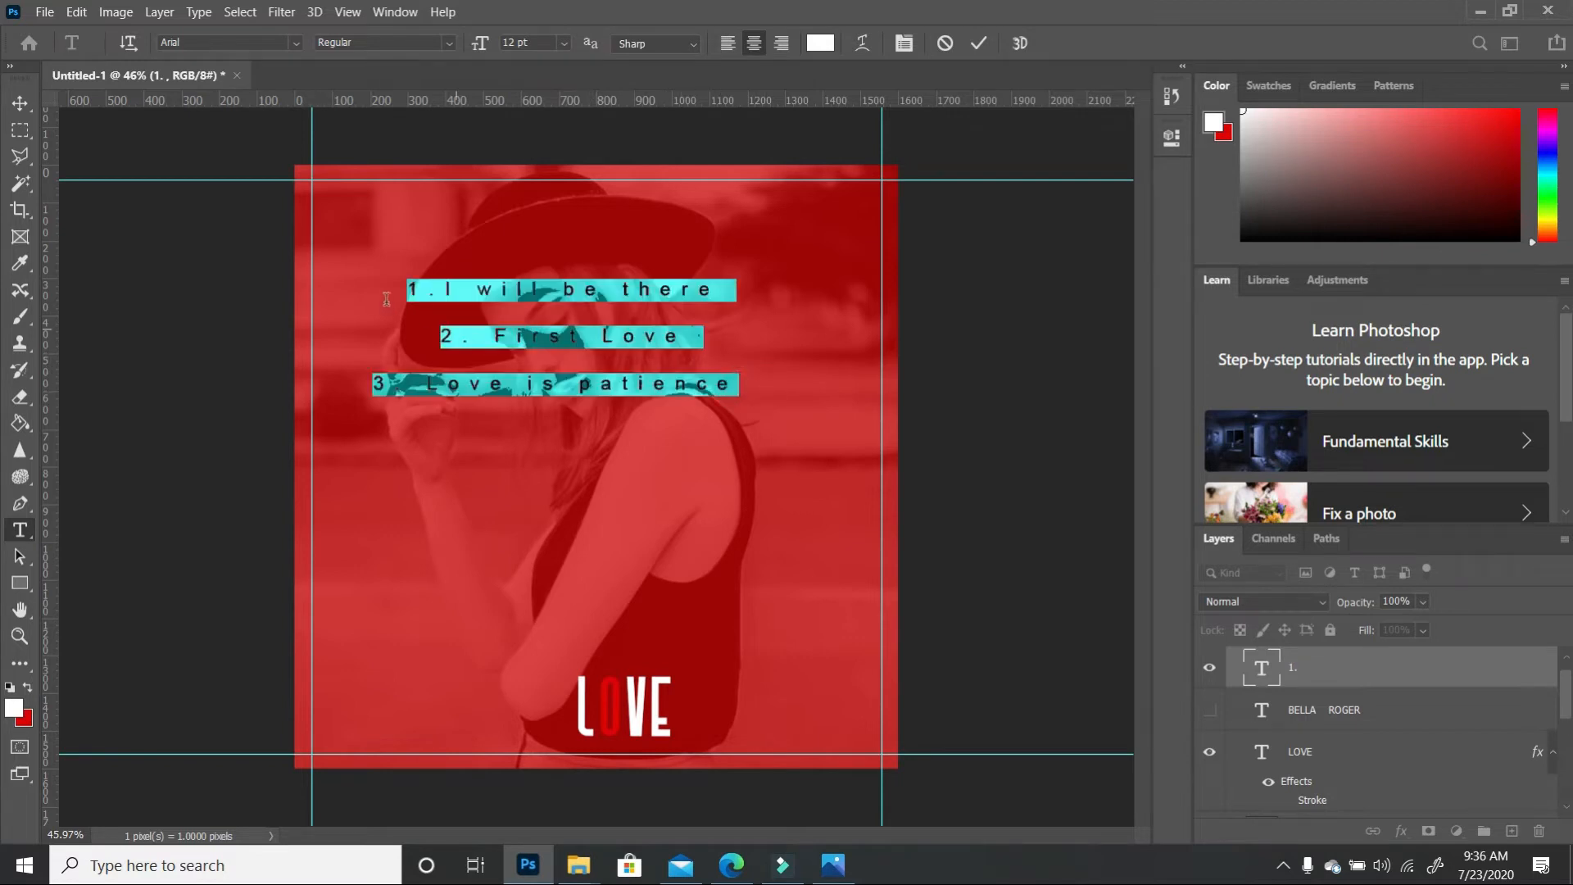
click(730, 46)
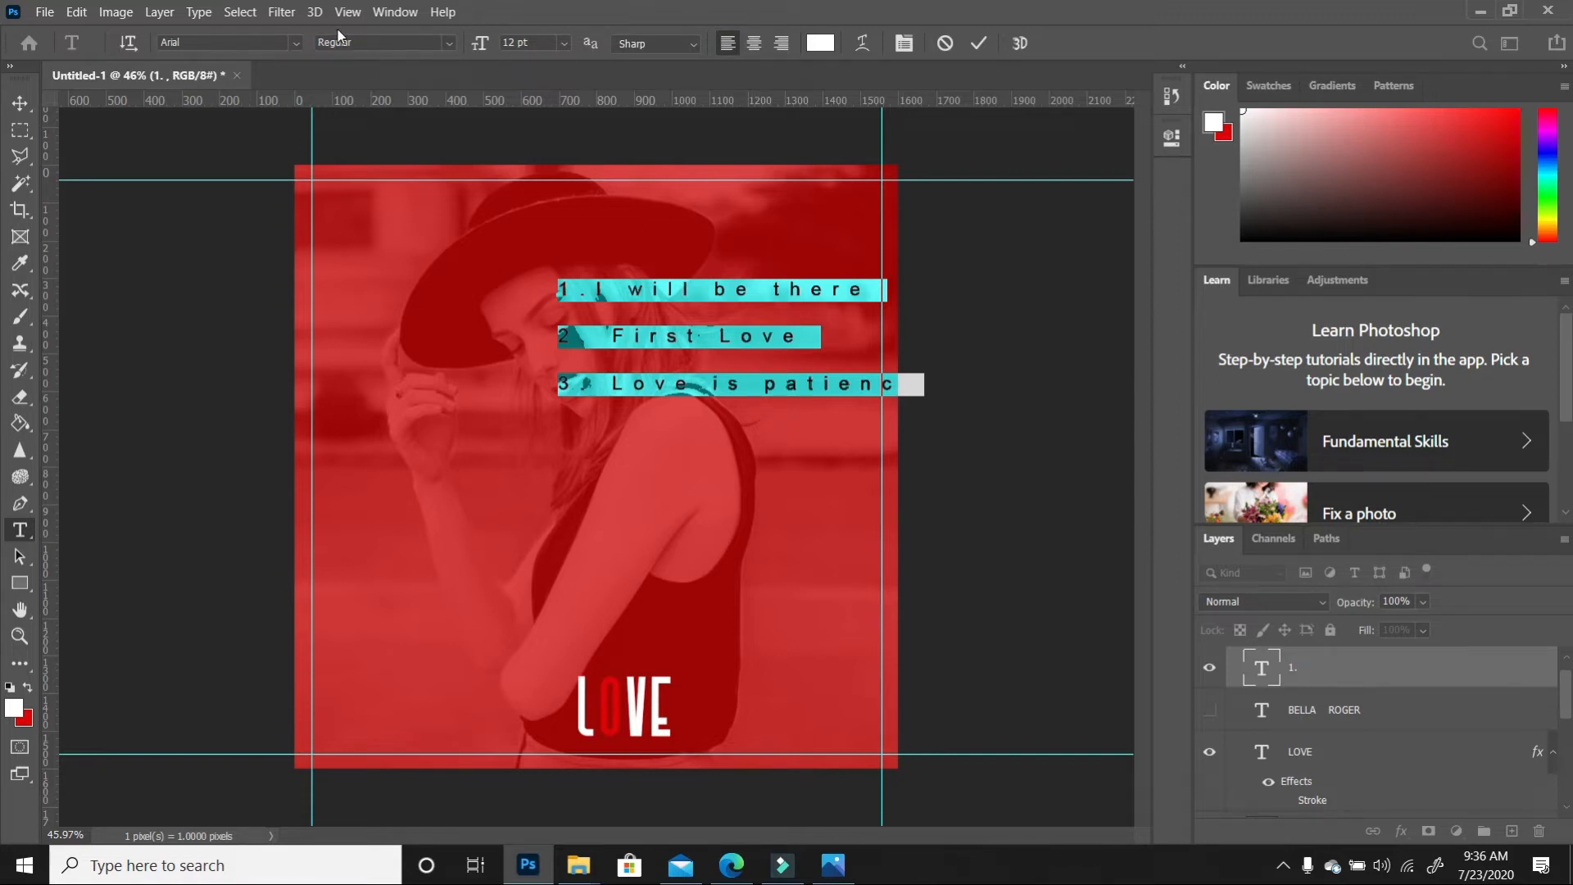
click(296, 43)
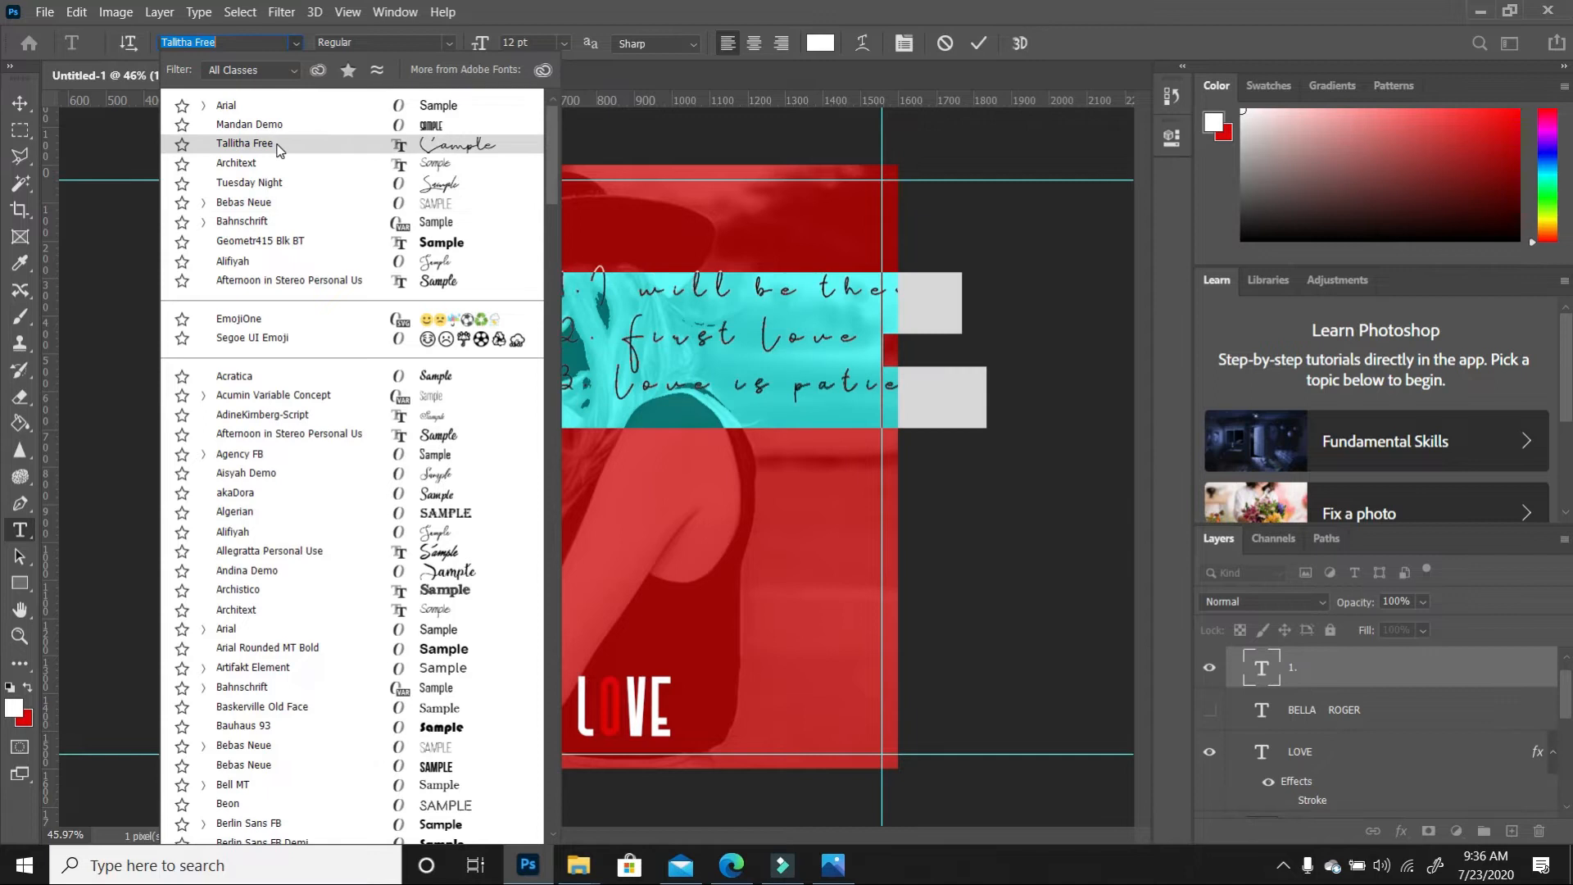
click(277, 144)
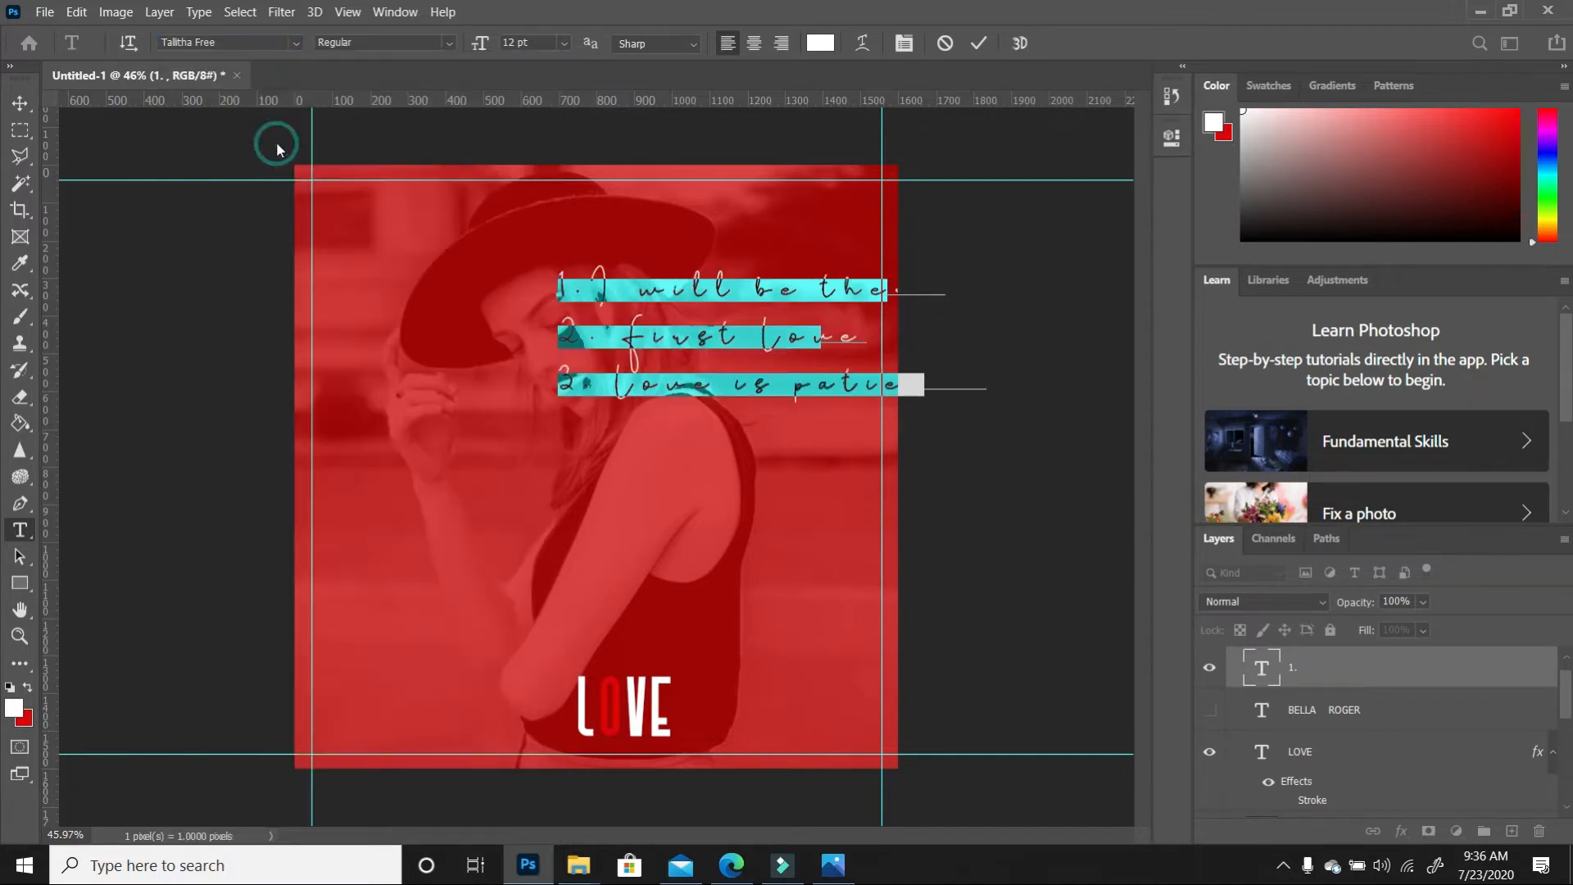
click(1171, 141)
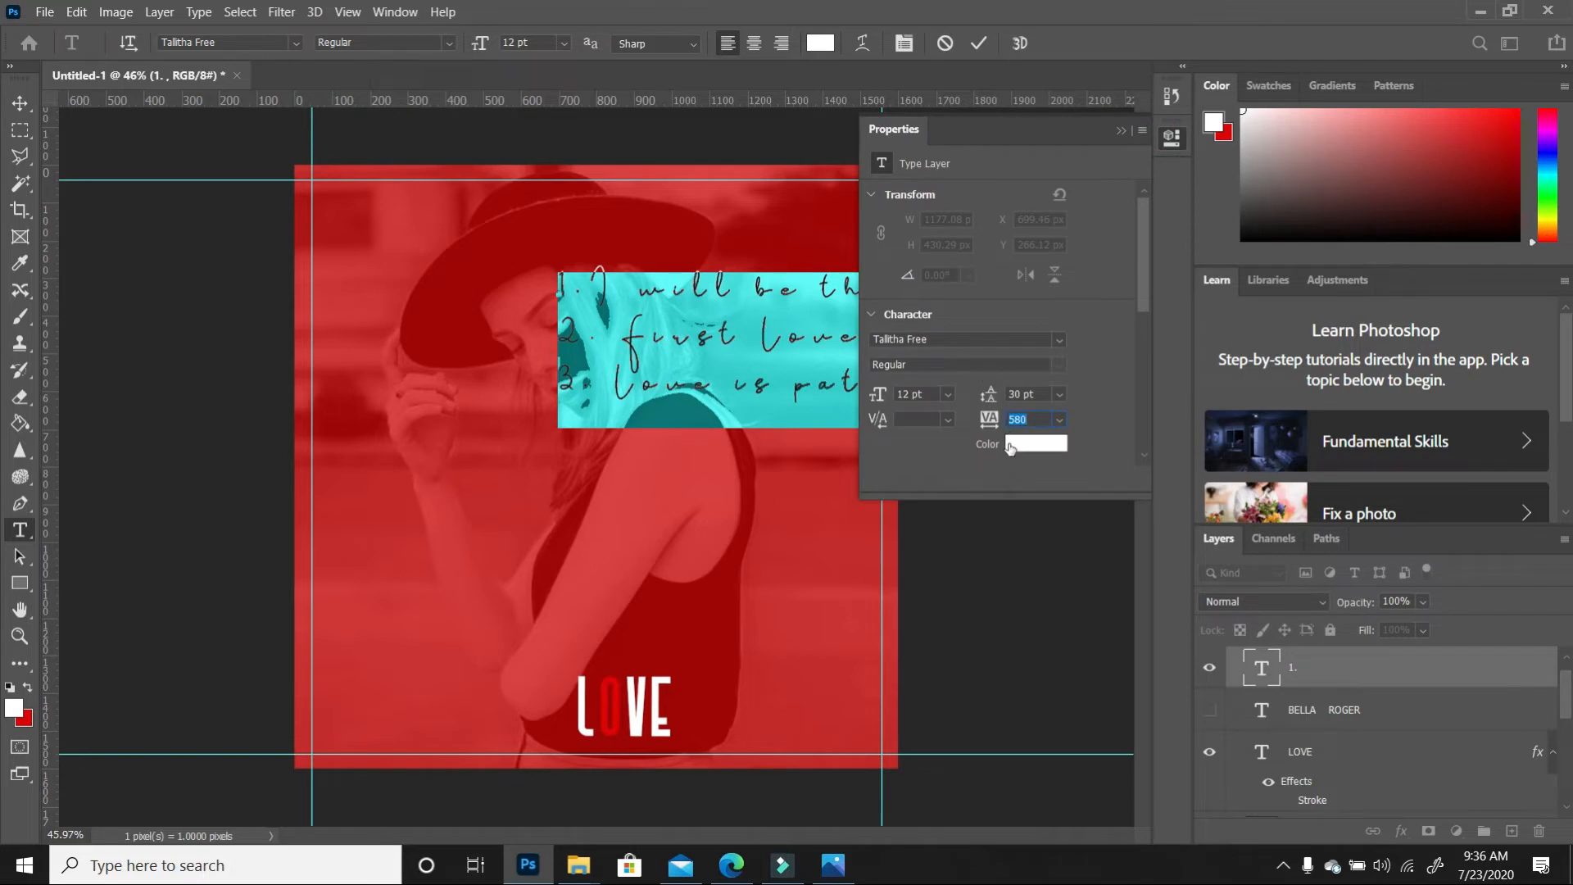
drag(993, 421, 966, 428)
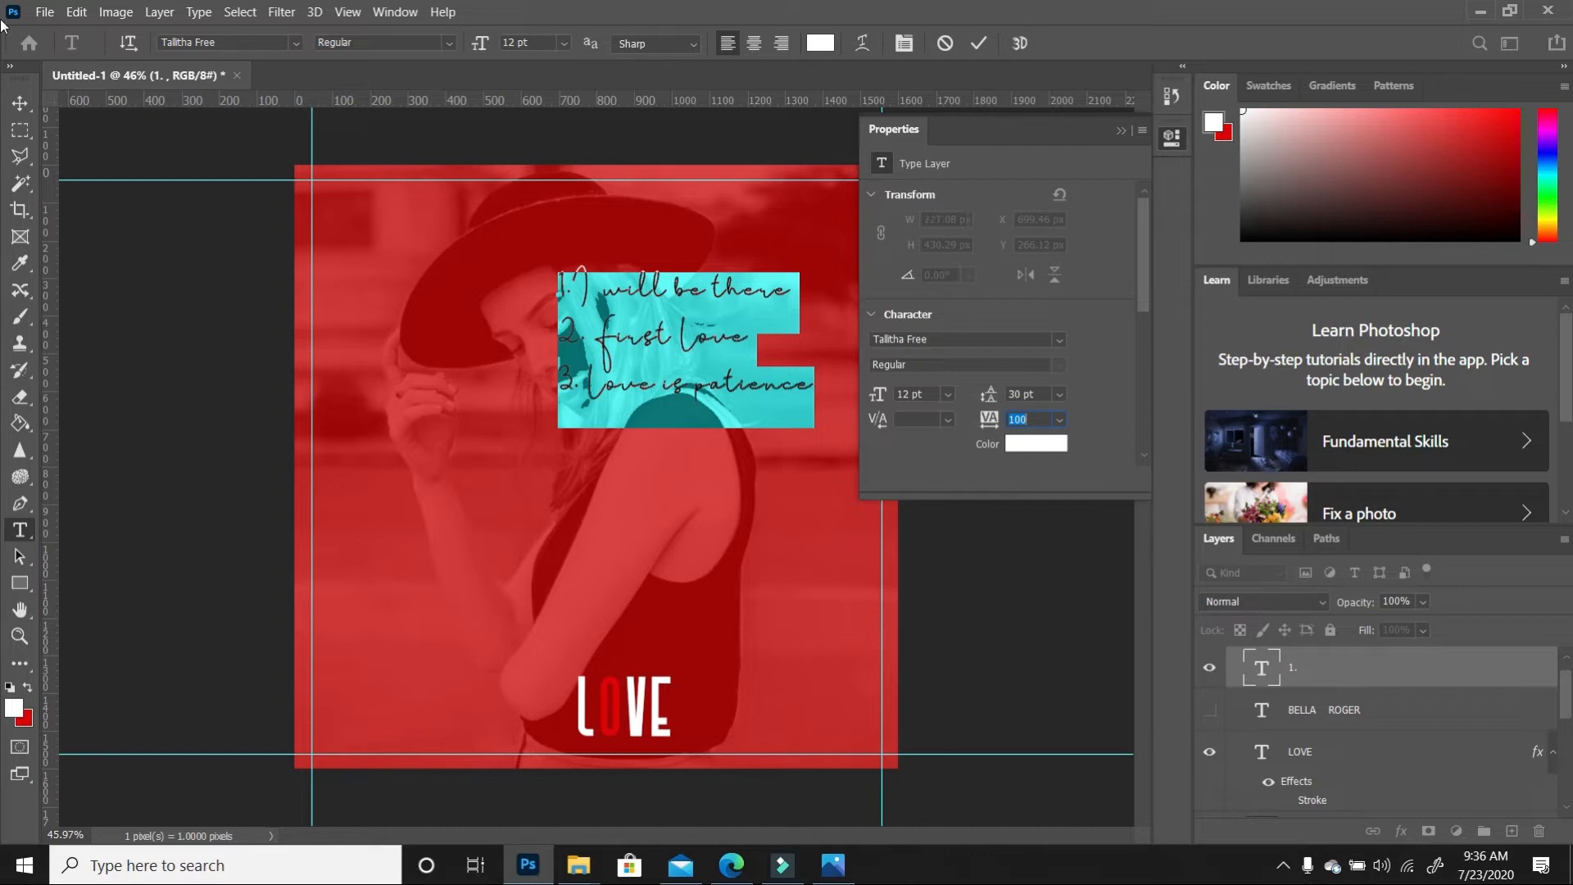
click(20, 102)
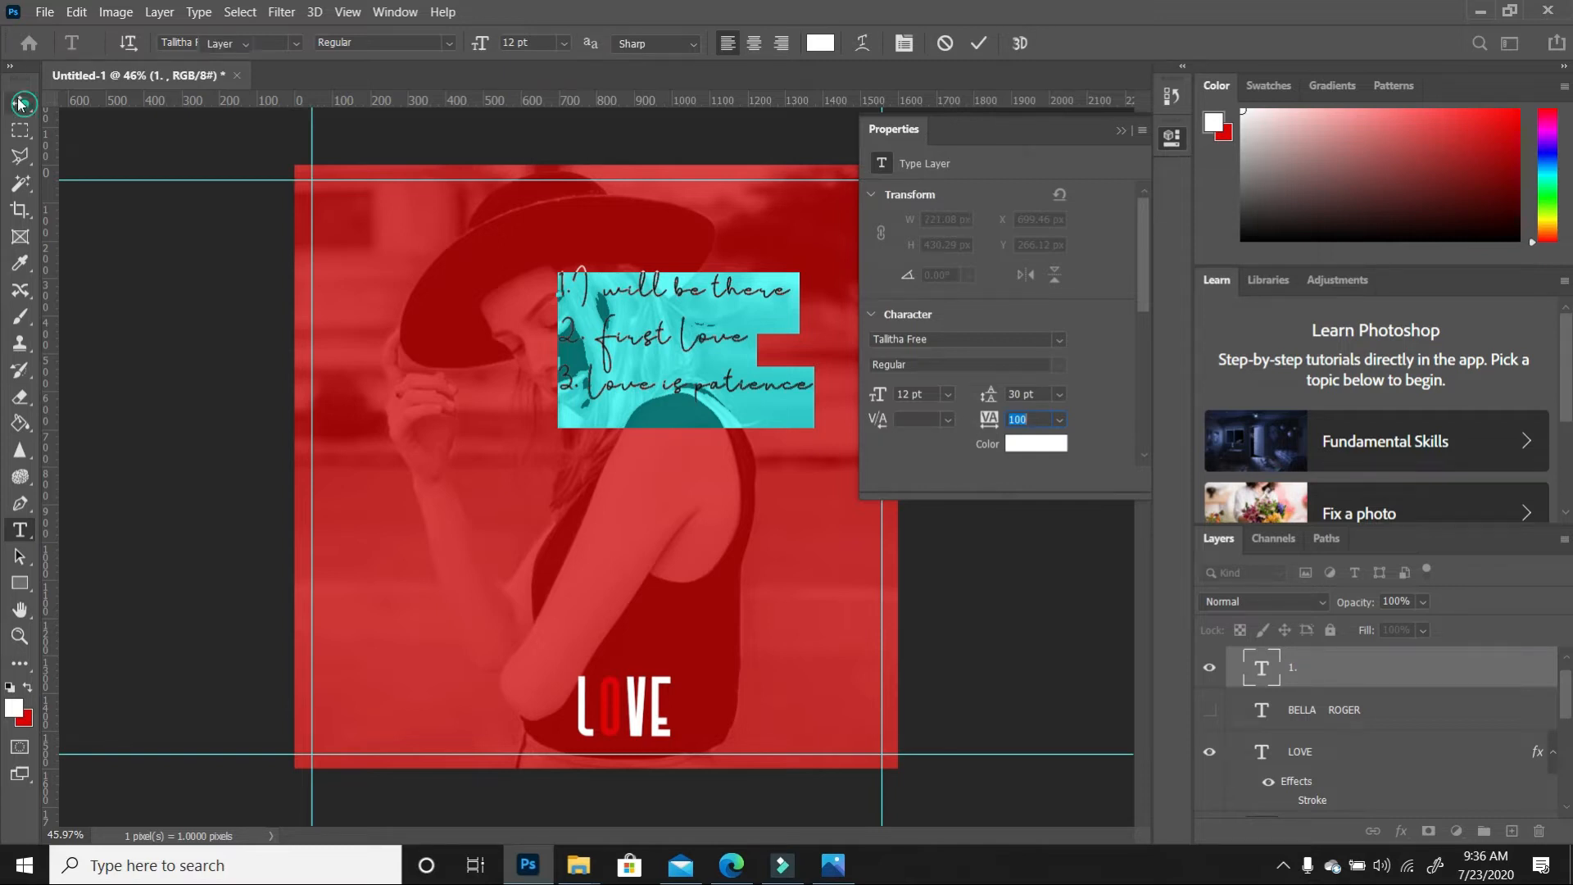
click(1120, 130)
drag(681, 358, 745, 344)
drag(822, 254, 821, 295)
drag(771, 368, 784, 348)
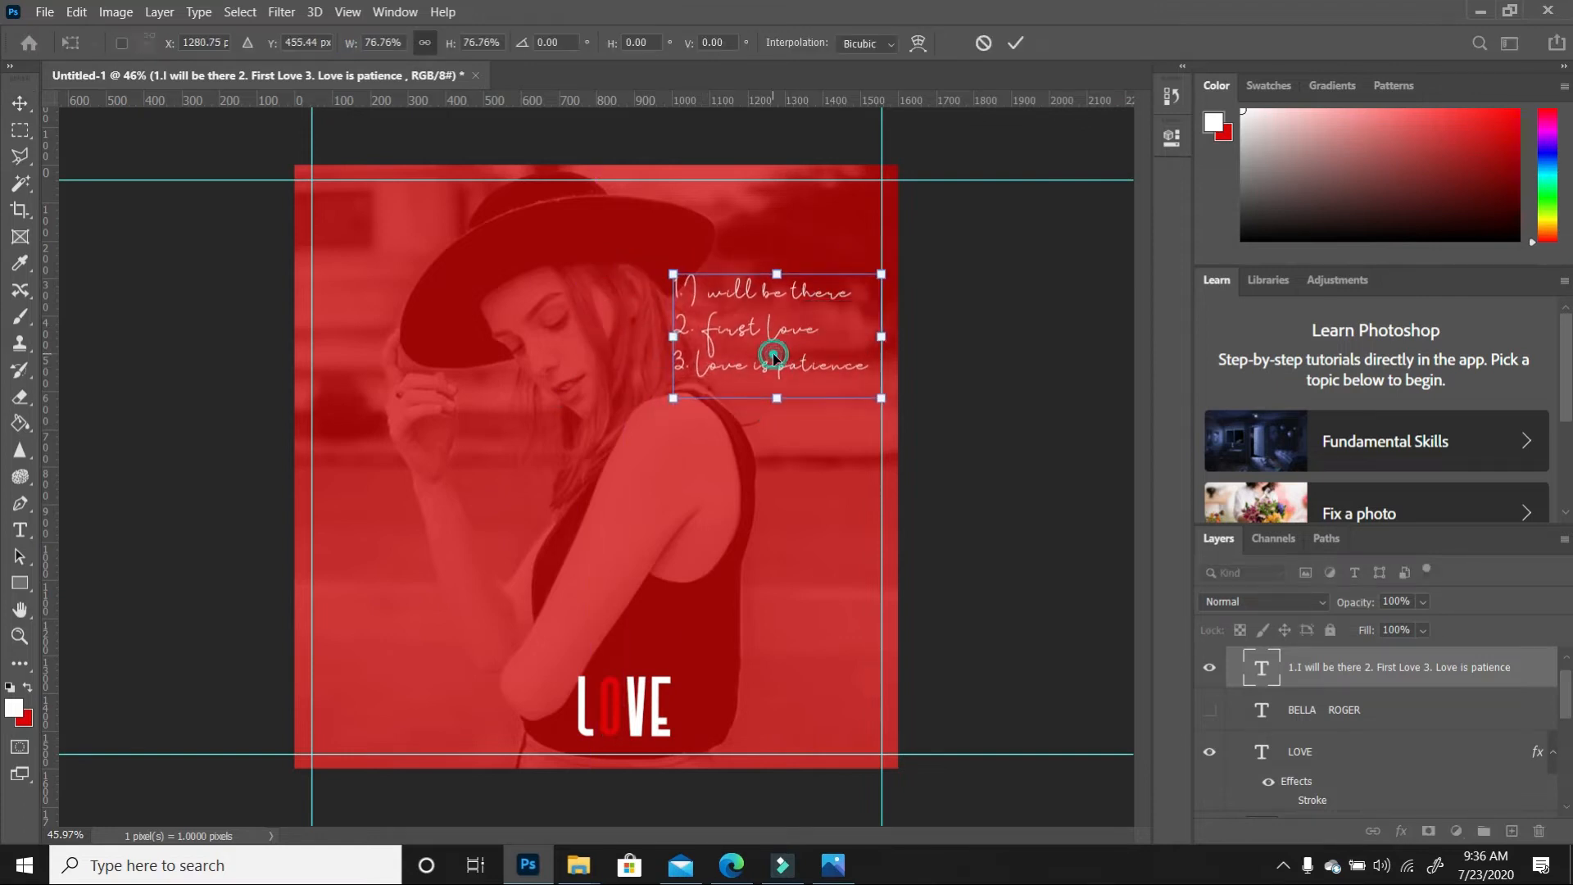
key(Return)
click(806, 435)
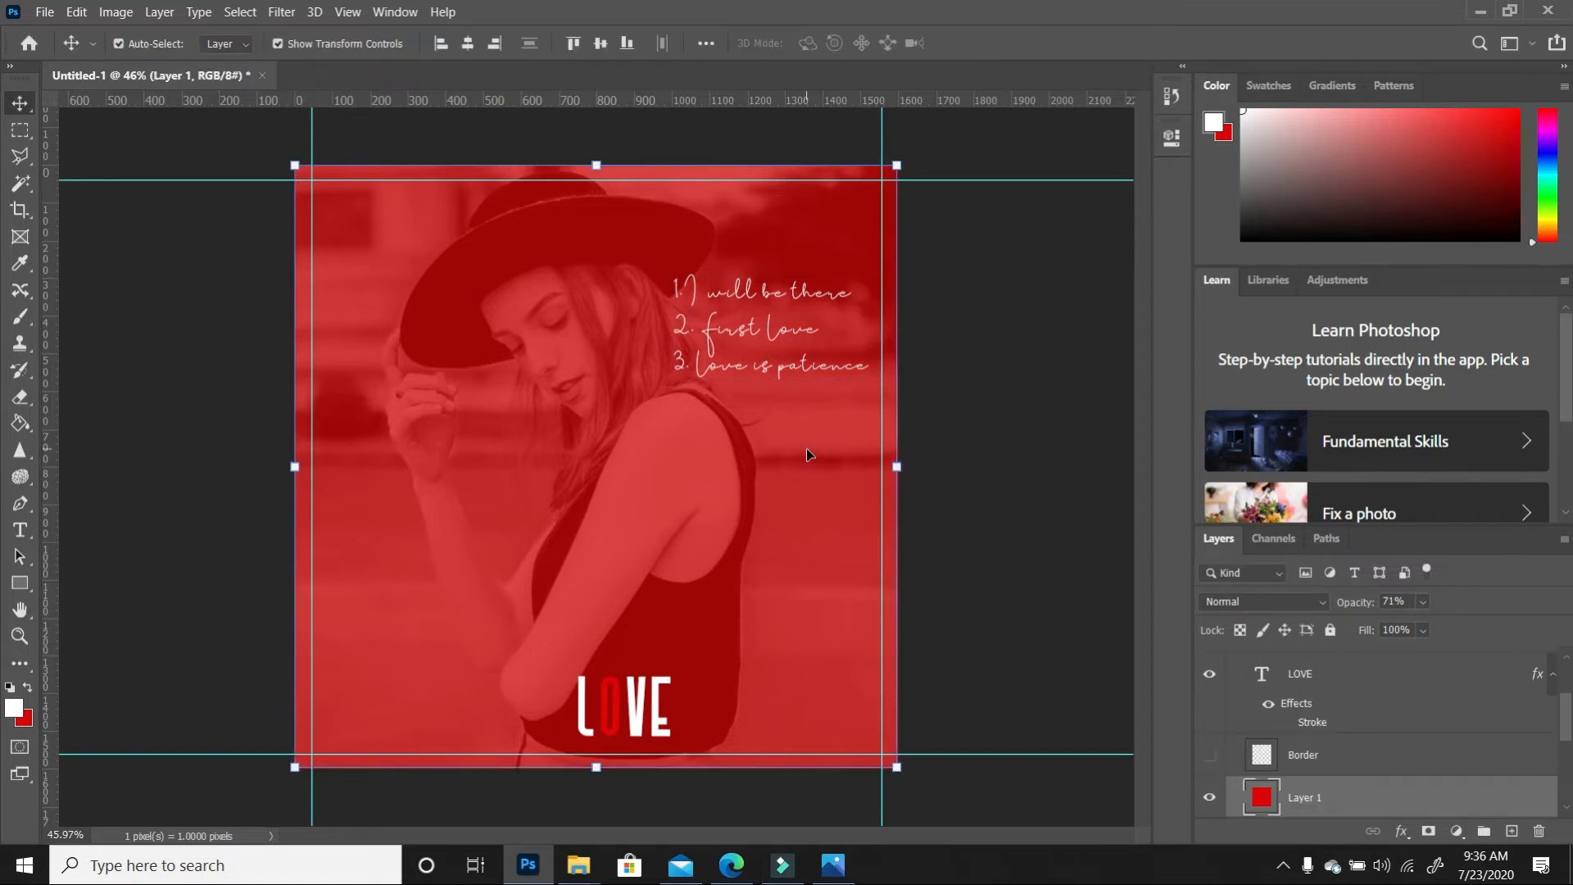
click(1009, 472)
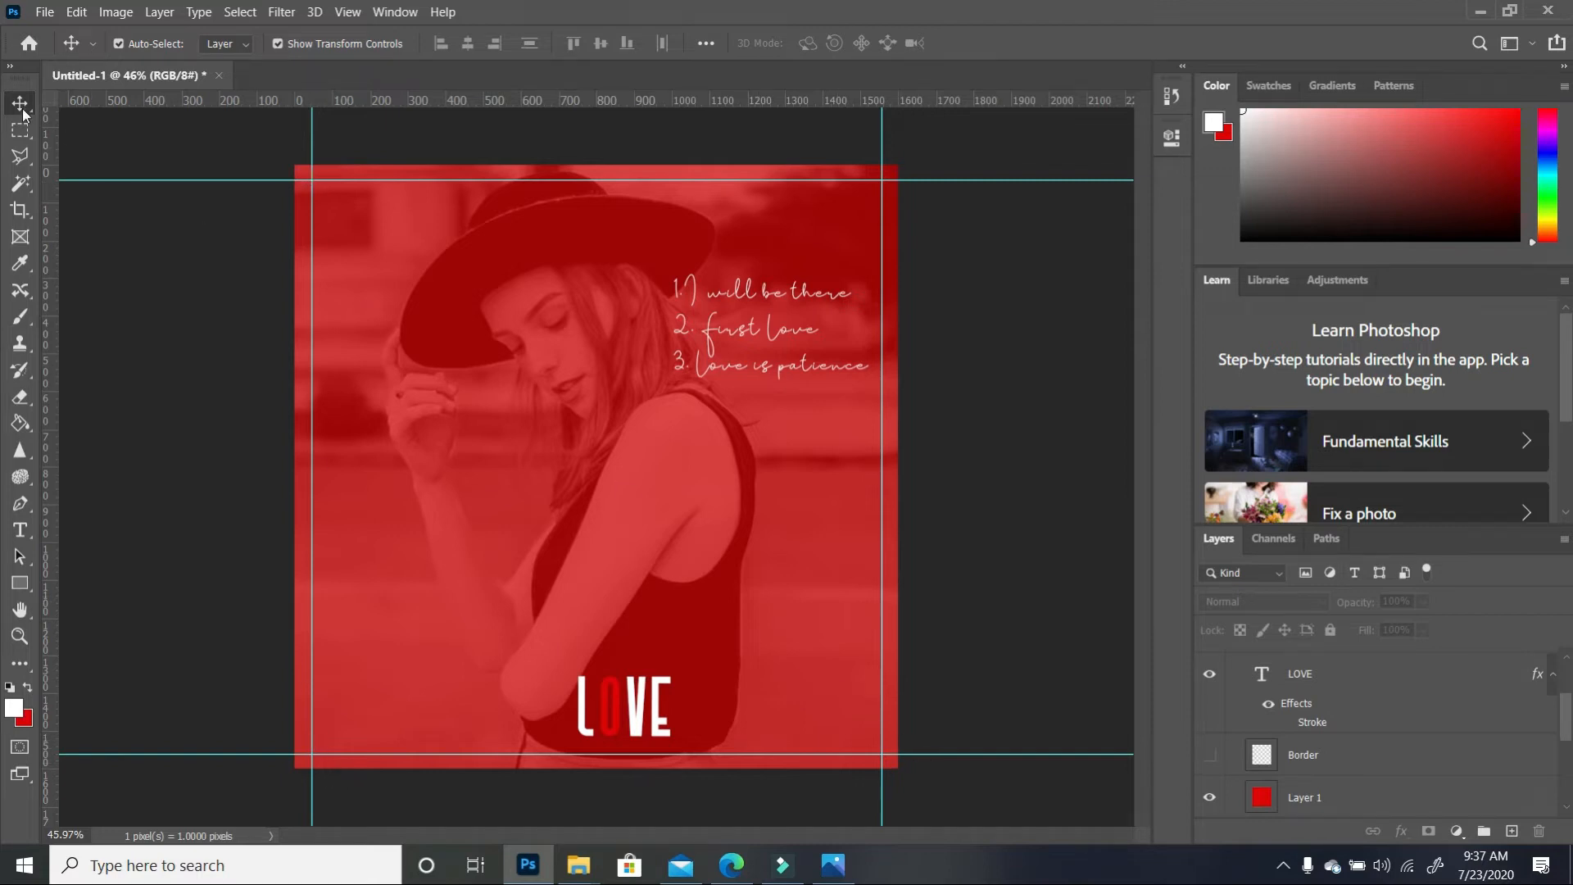
Draw a no-fill rectangle between the guide corners with a 3 px white outline
click(19, 583)
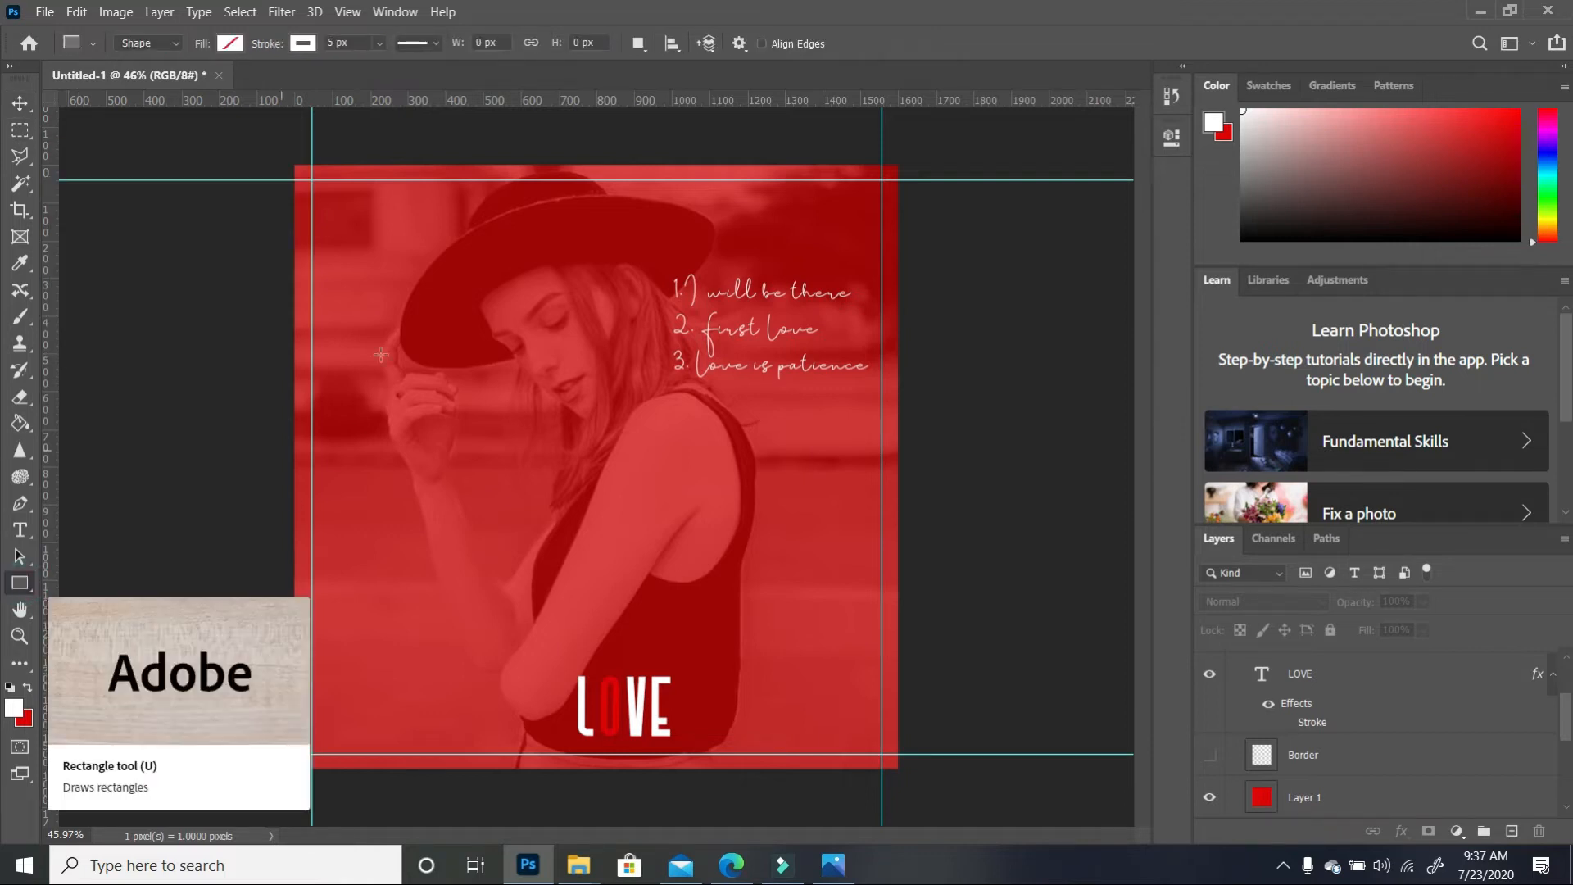
click(1513, 831)
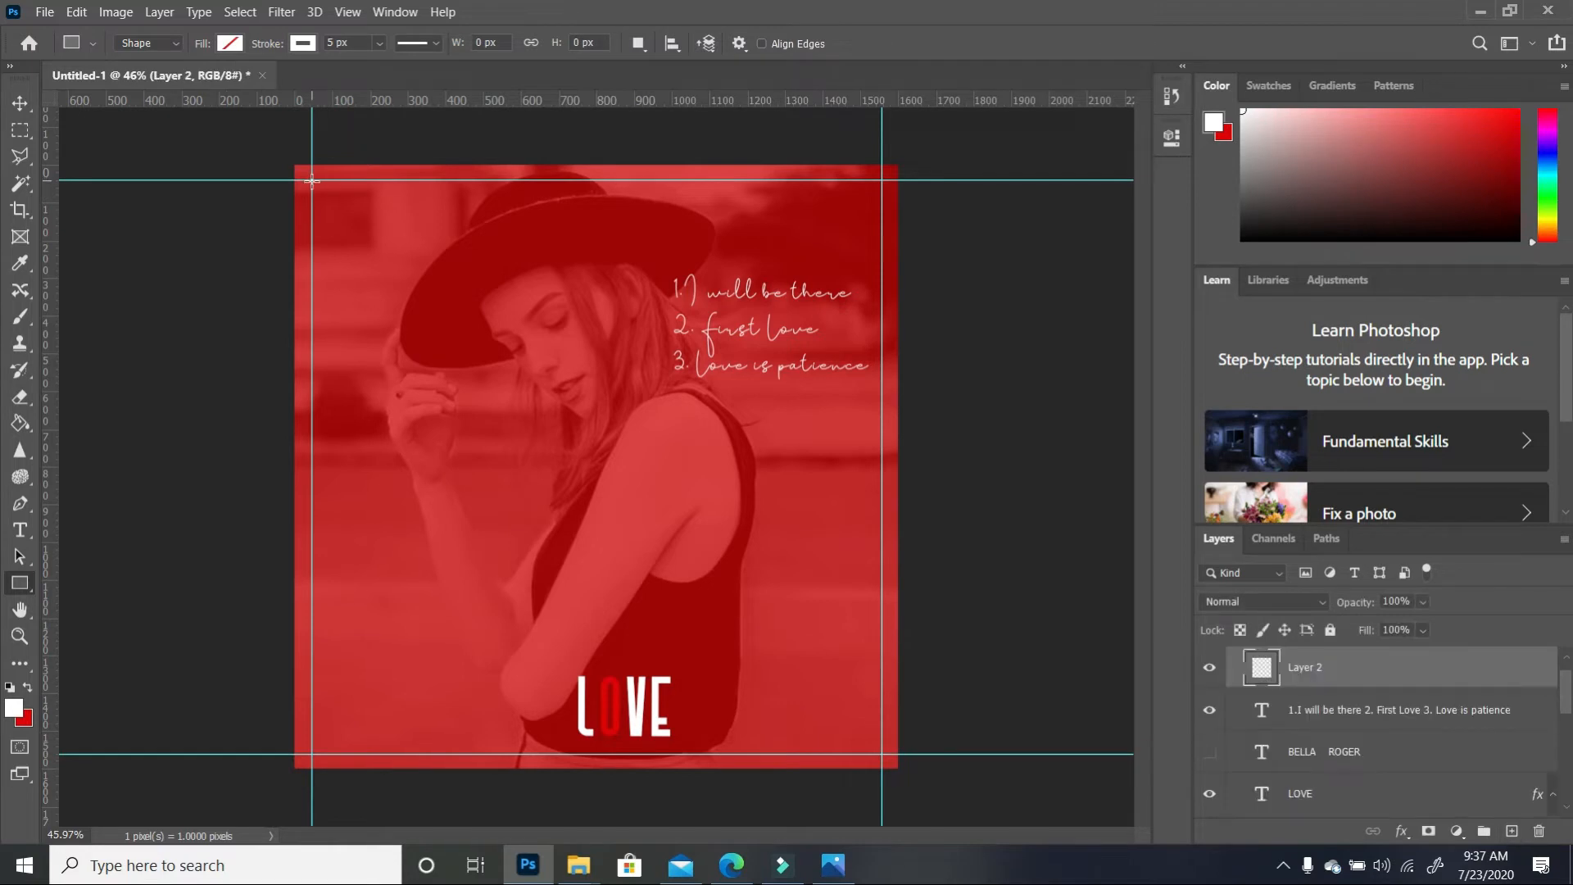
drag(311, 181, 887, 753)
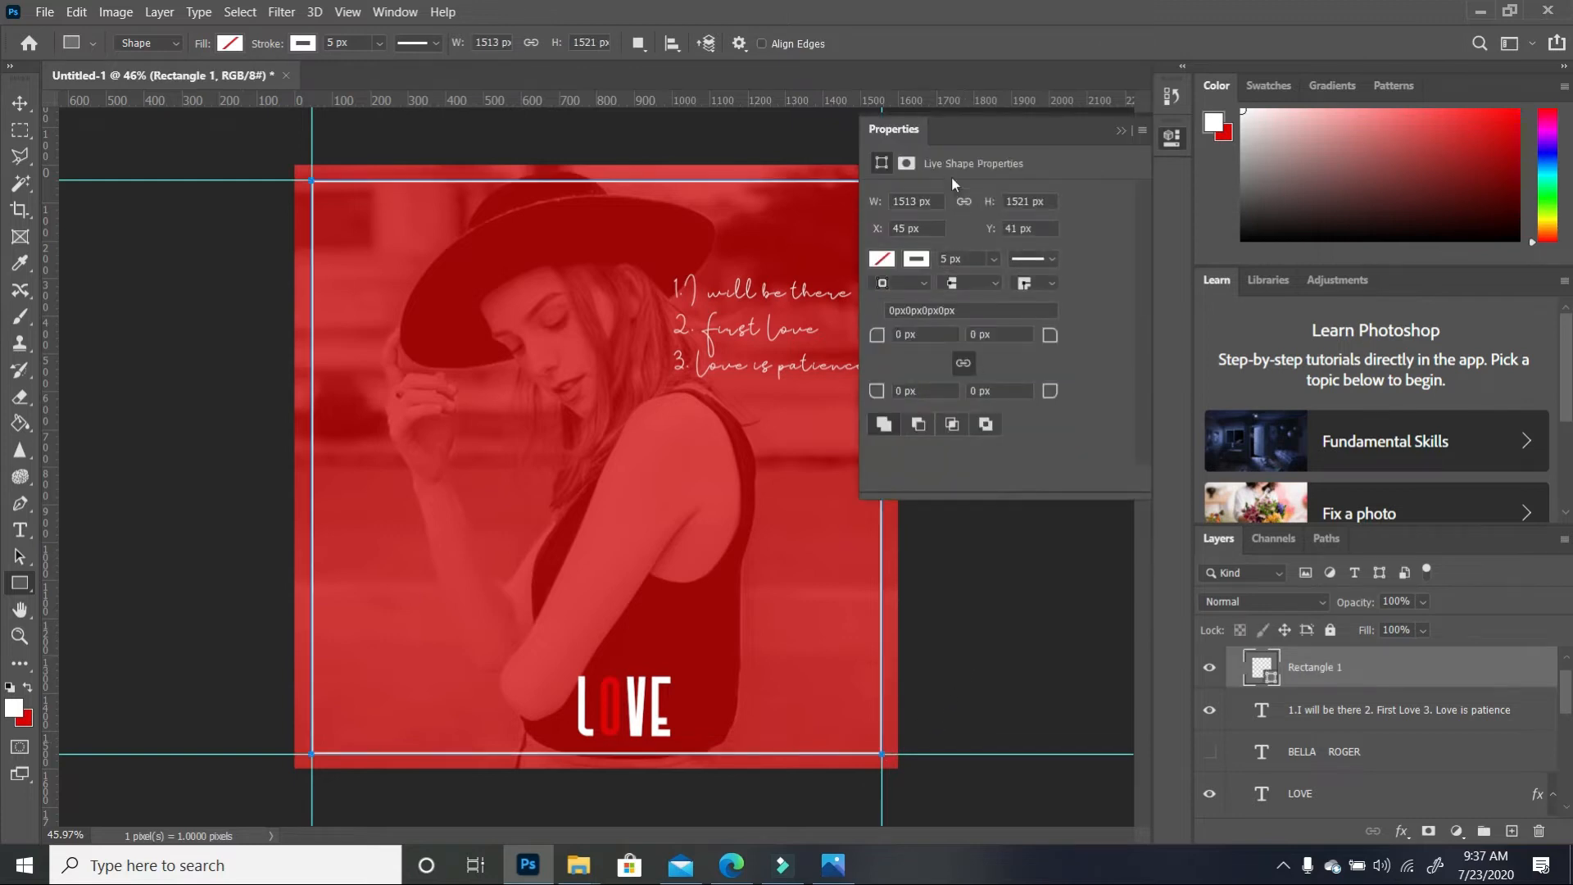
click(949, 257)
click(1119, 131)
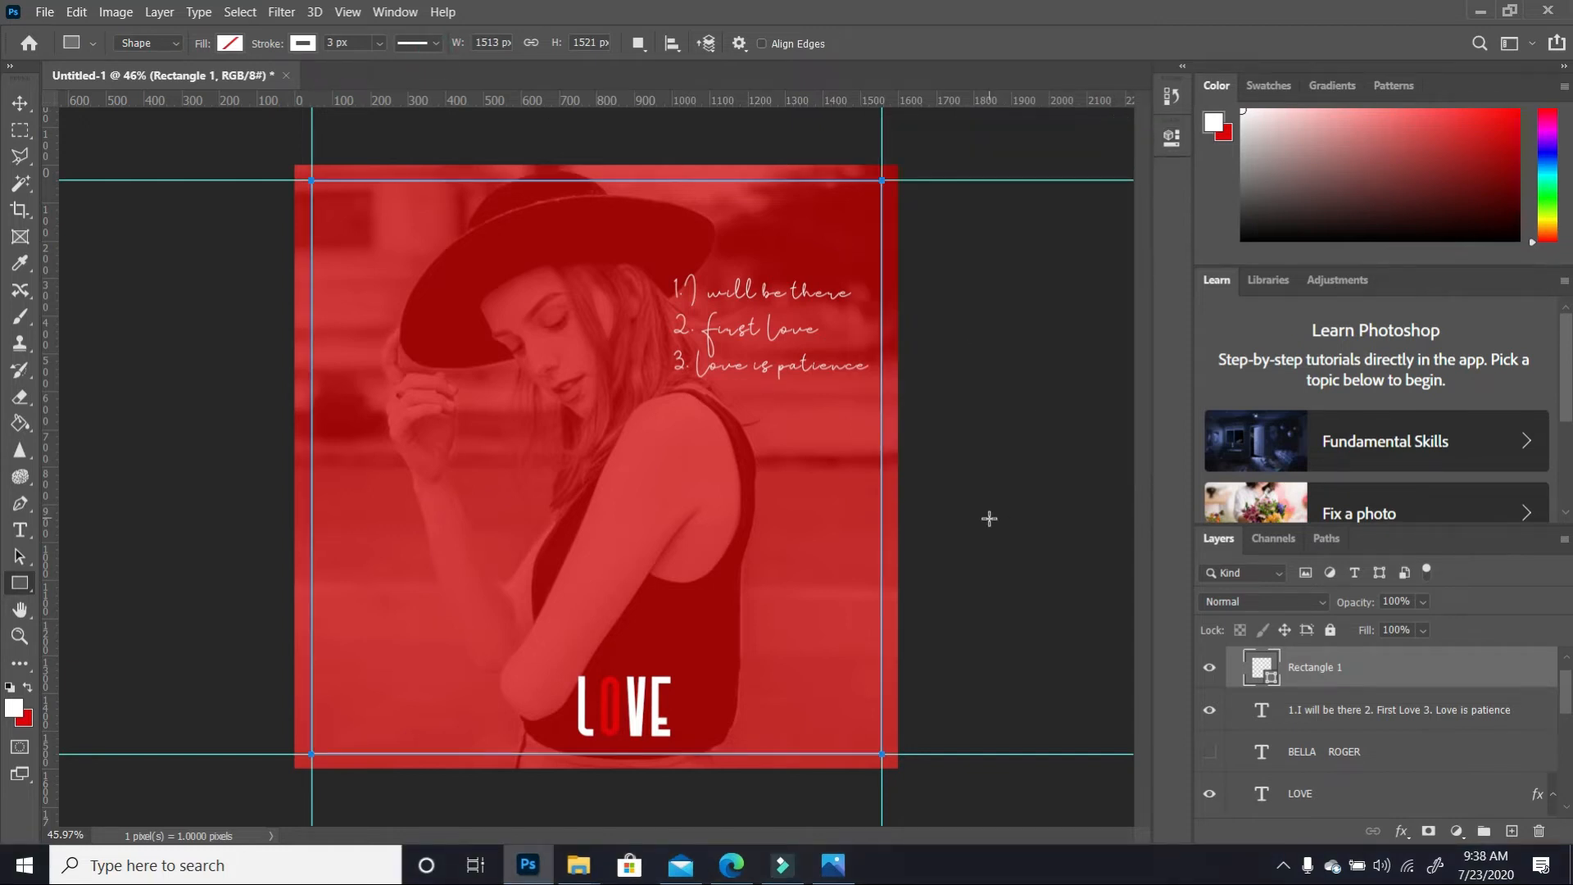
Deselect the rectangle layer and remove all guides with View > Clear Guides
click(19, 103)
click(116, 340)
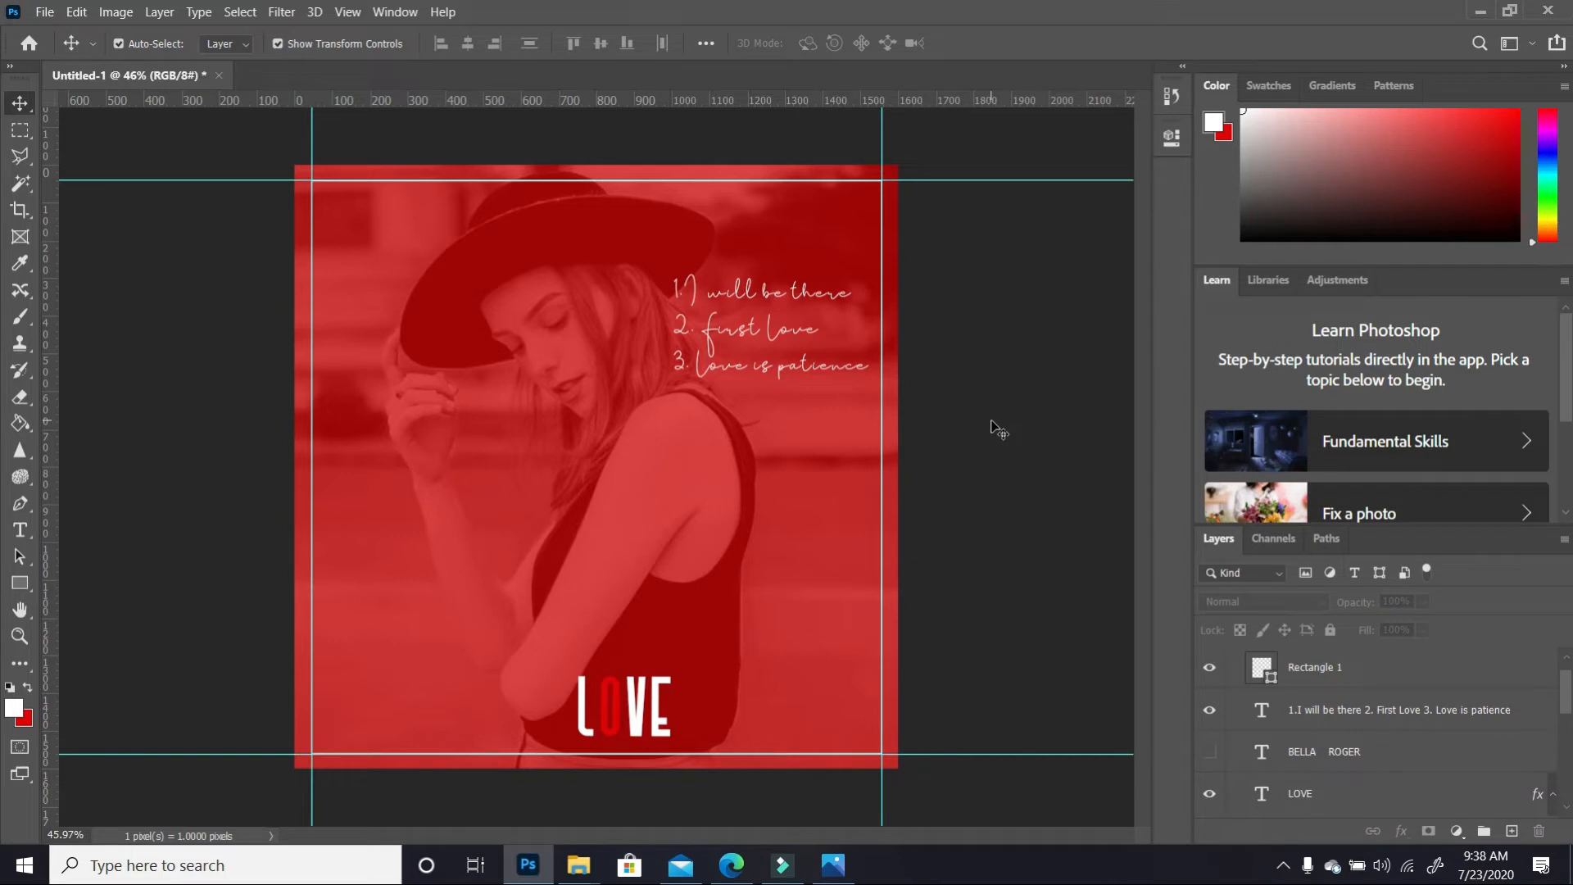
click(385, 15)
click(345, 17)
click(345, 16)
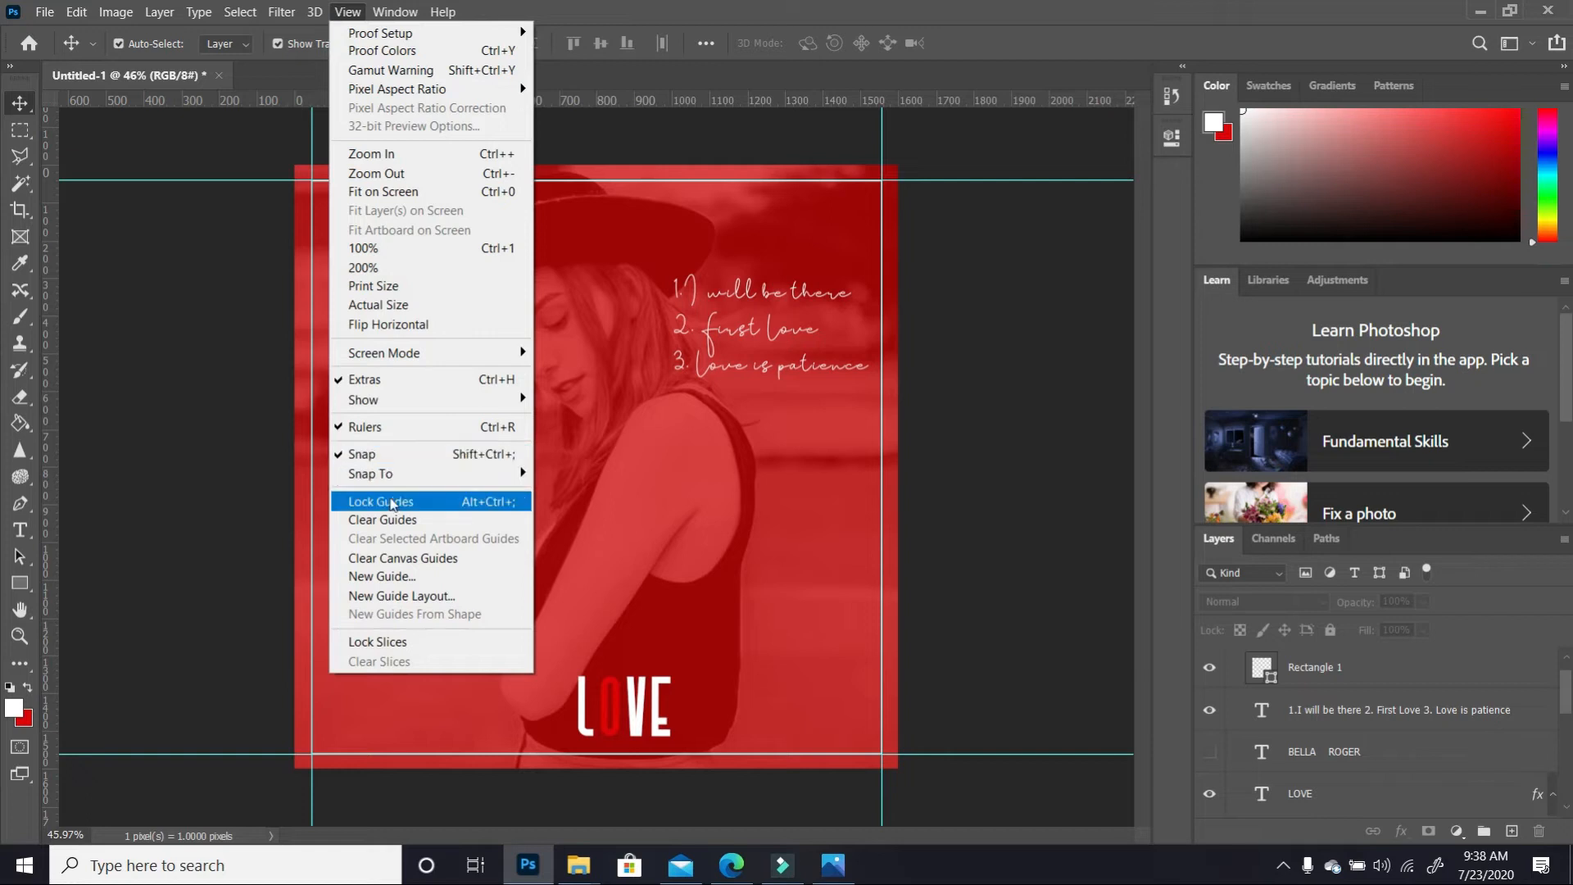
click(396, 526)
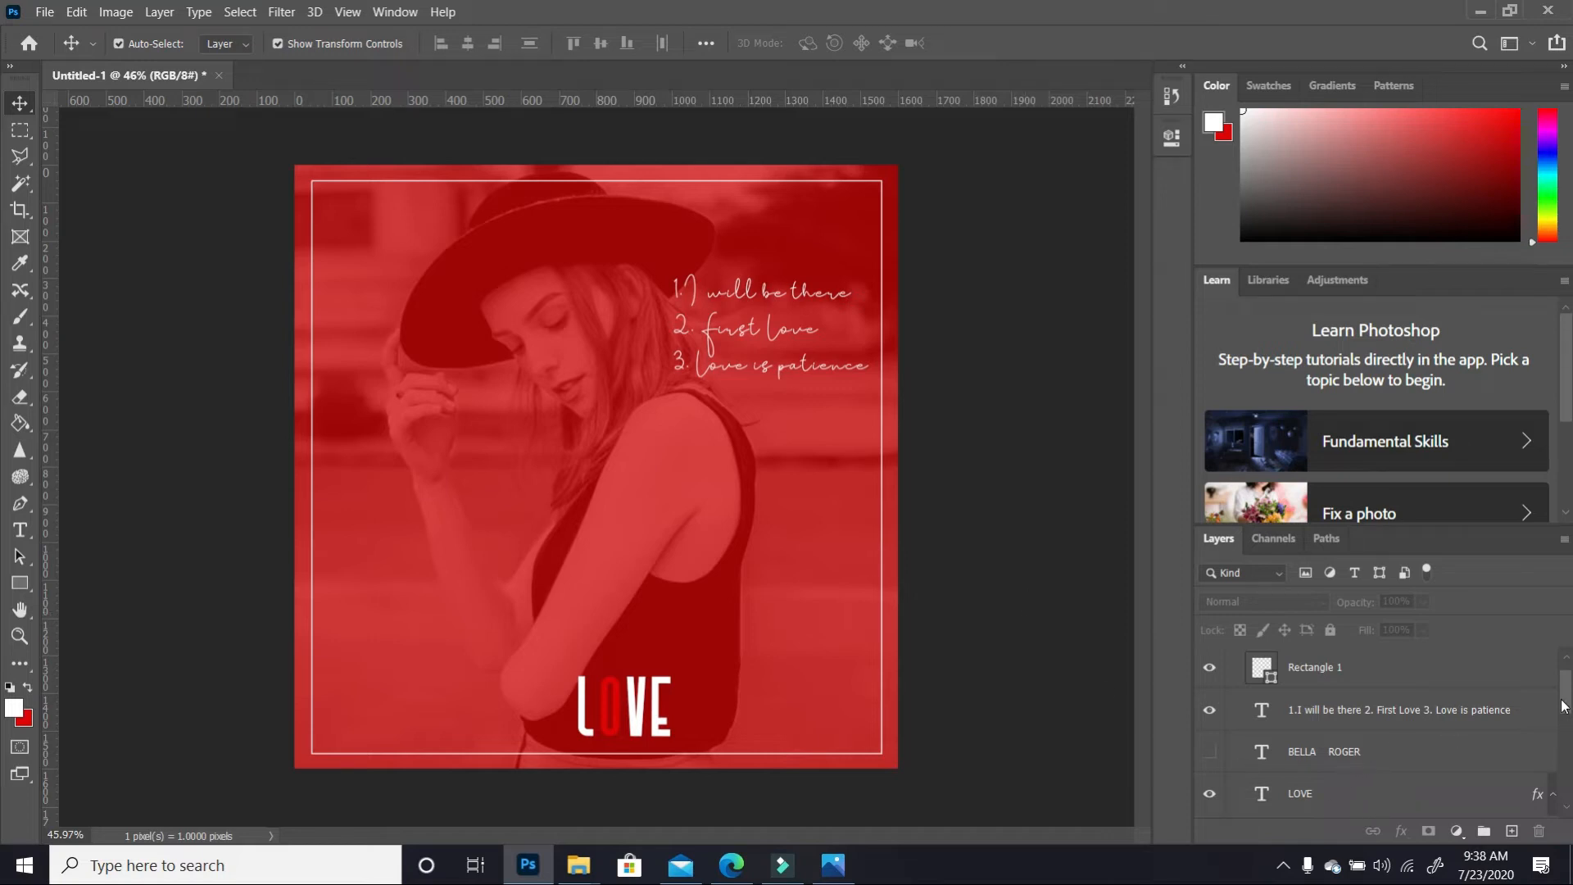
scroll(1562, 706, up, 1)
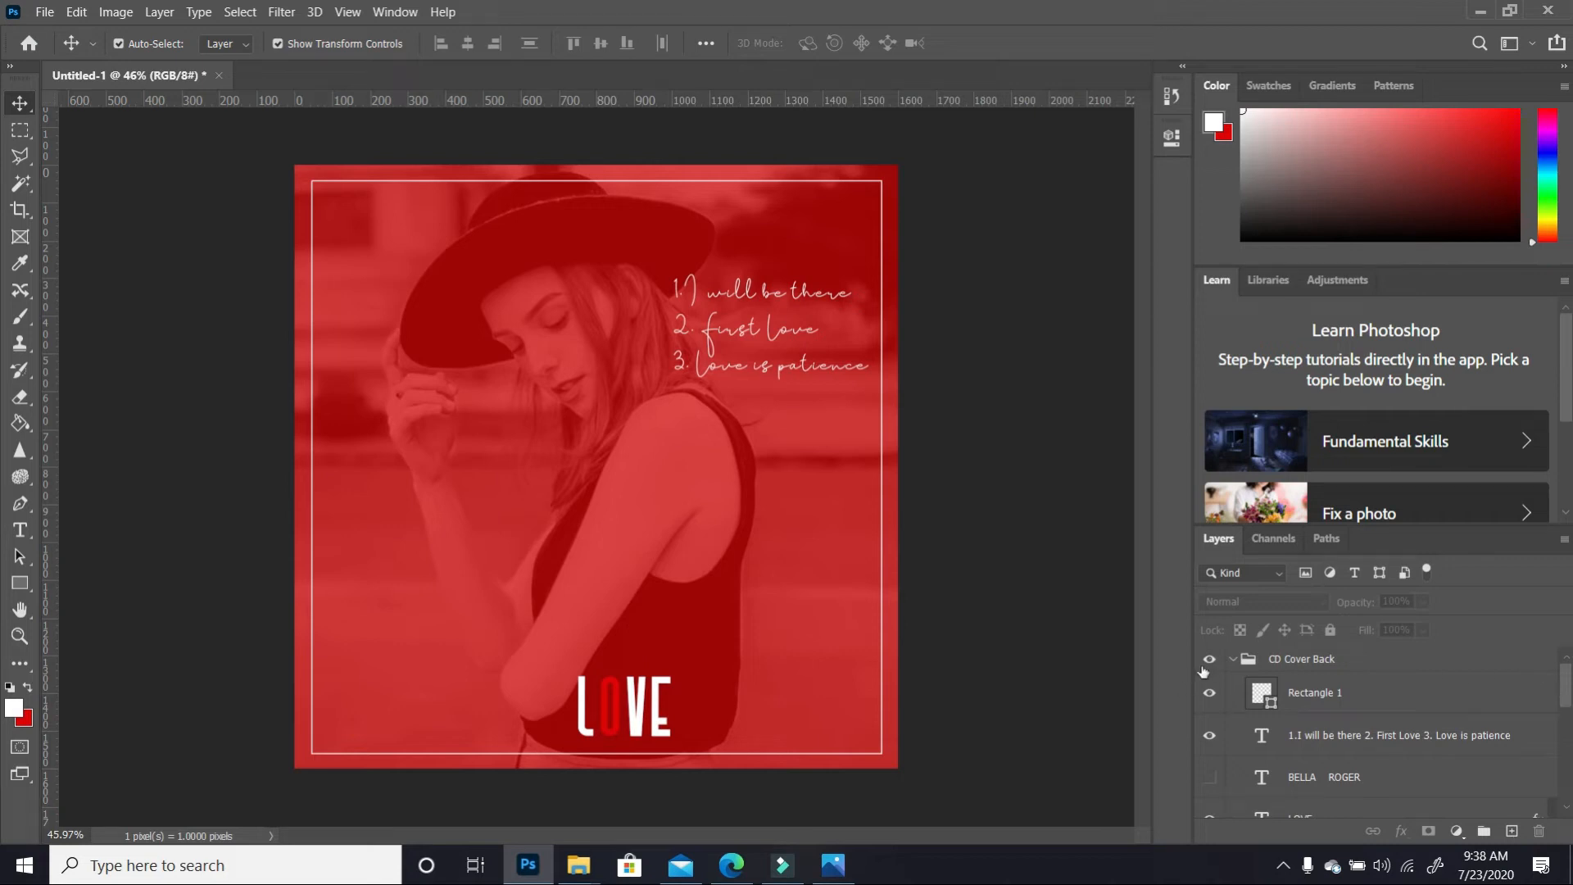
Collapse CD Cover Back, compare the two cover groups, and leave both visible with CD Cover selected
click(1233, 659)
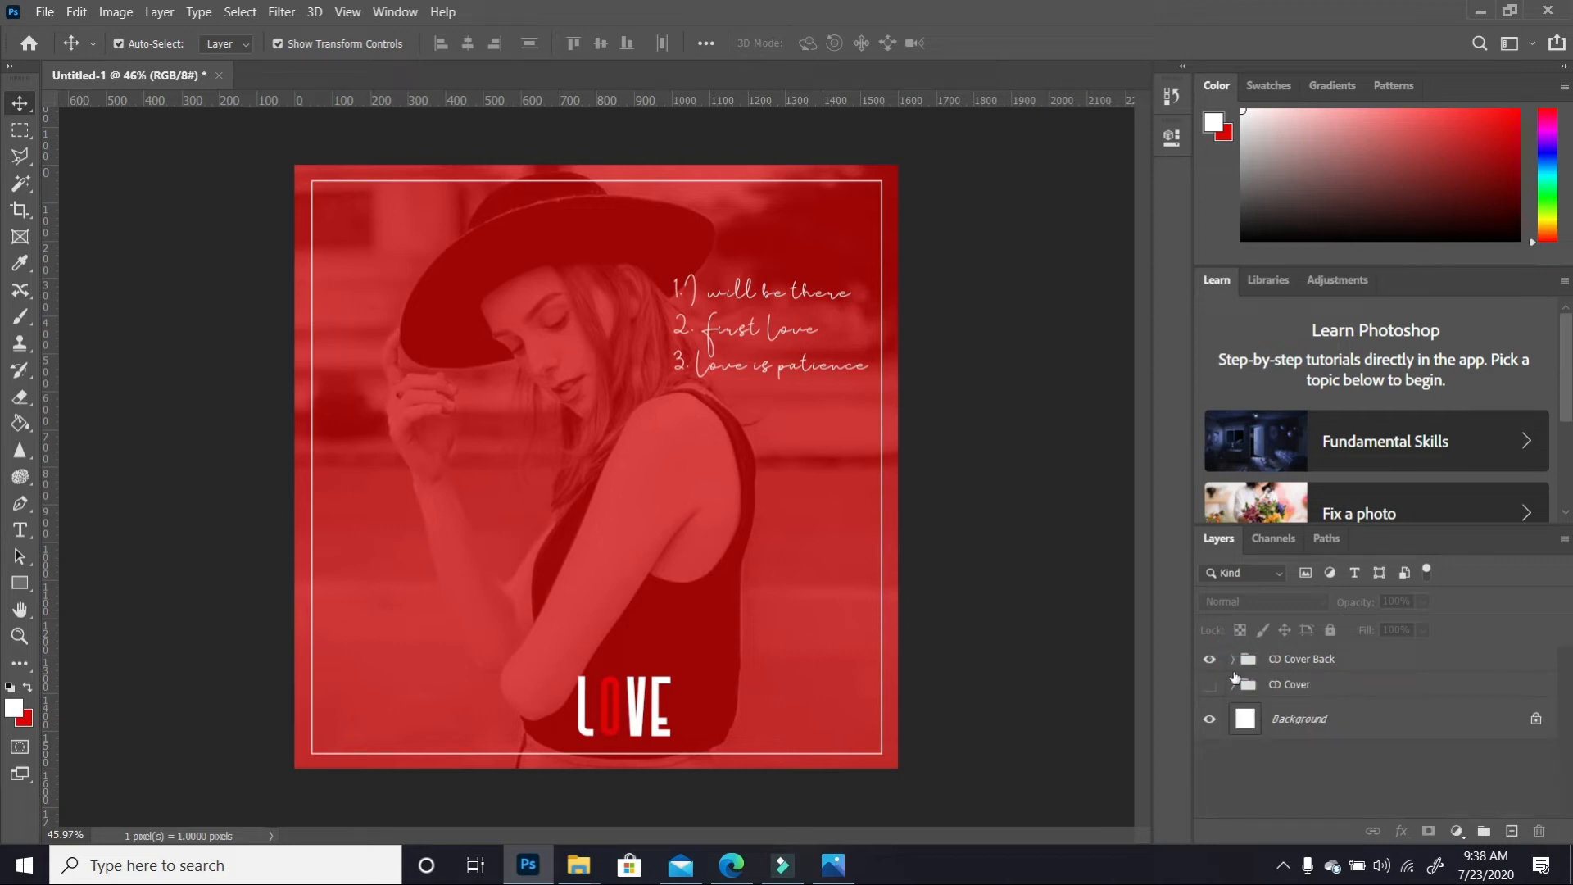
click(1213, 686)
click(1206, 684)
click(1209, 660)
click(1209, 688)
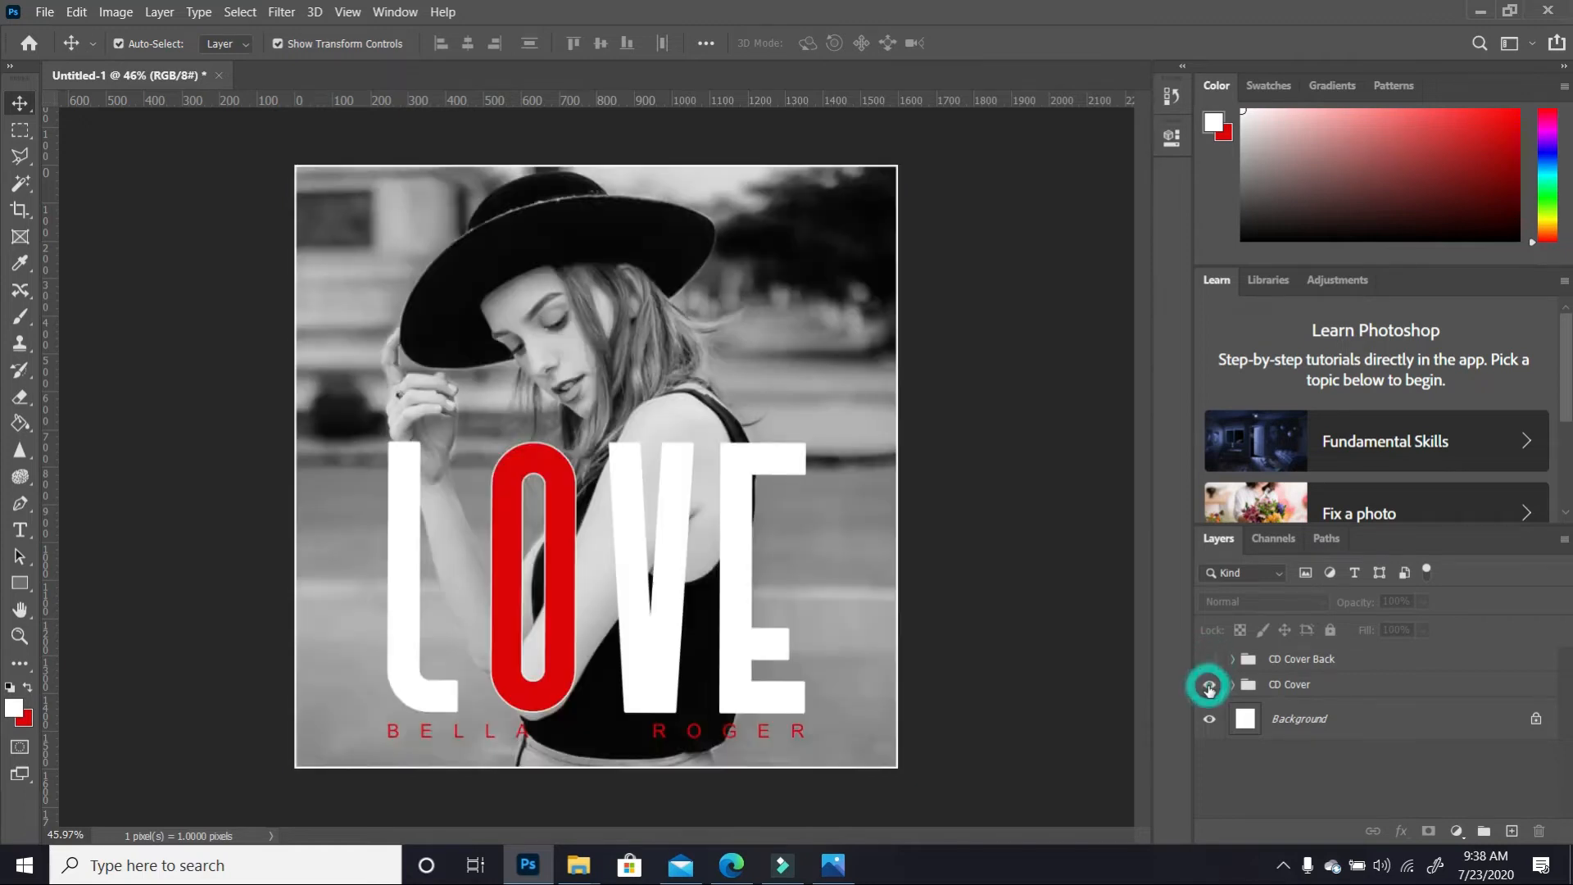
click(1209, 687)
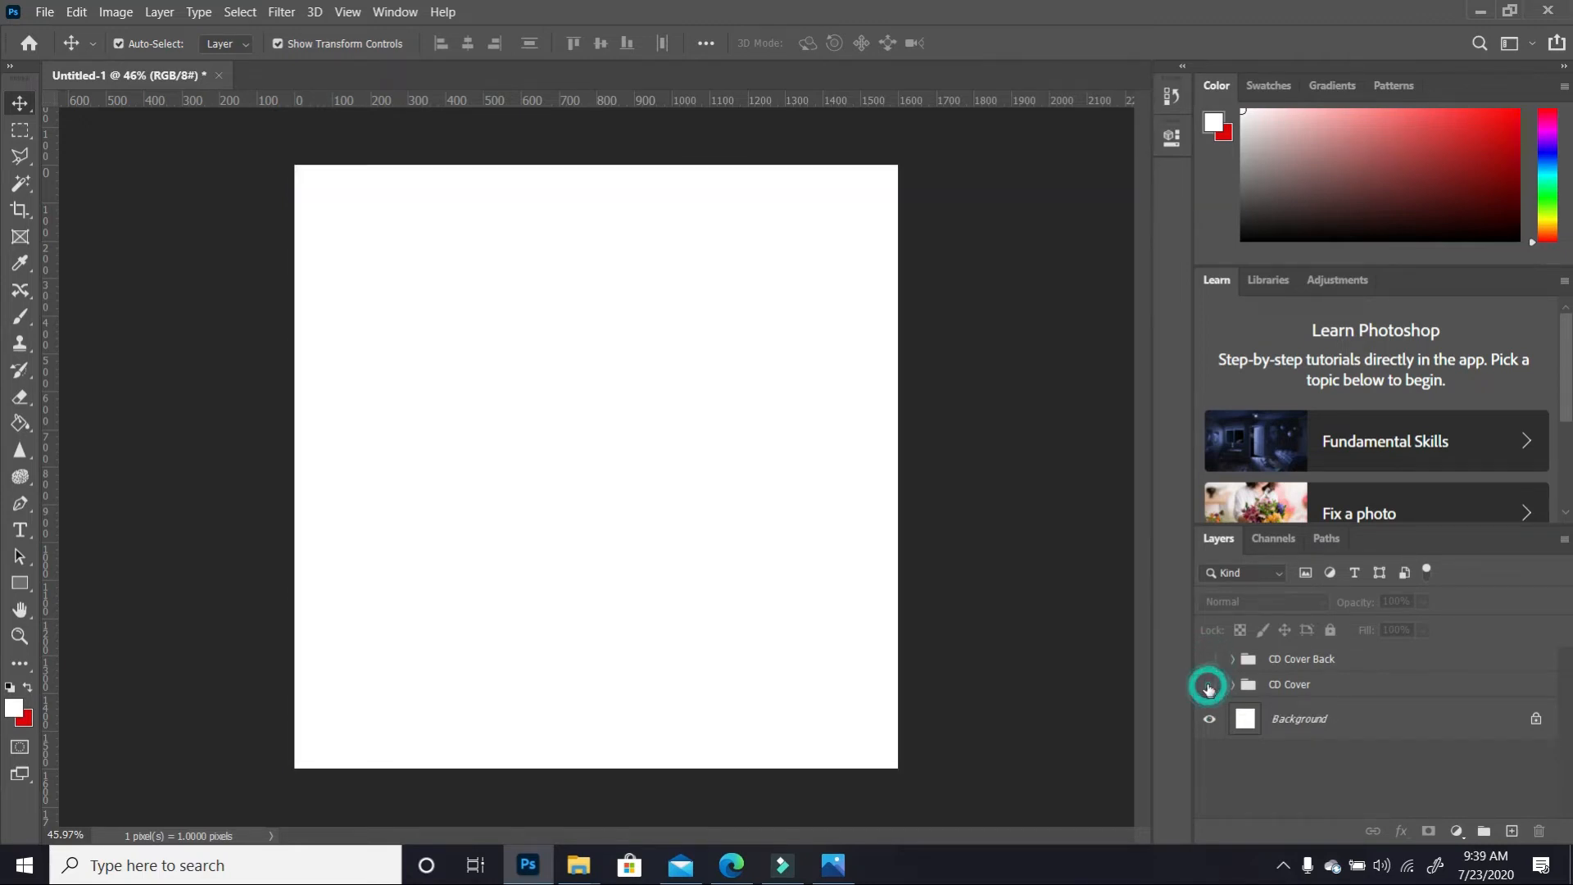
click(1210, 659)
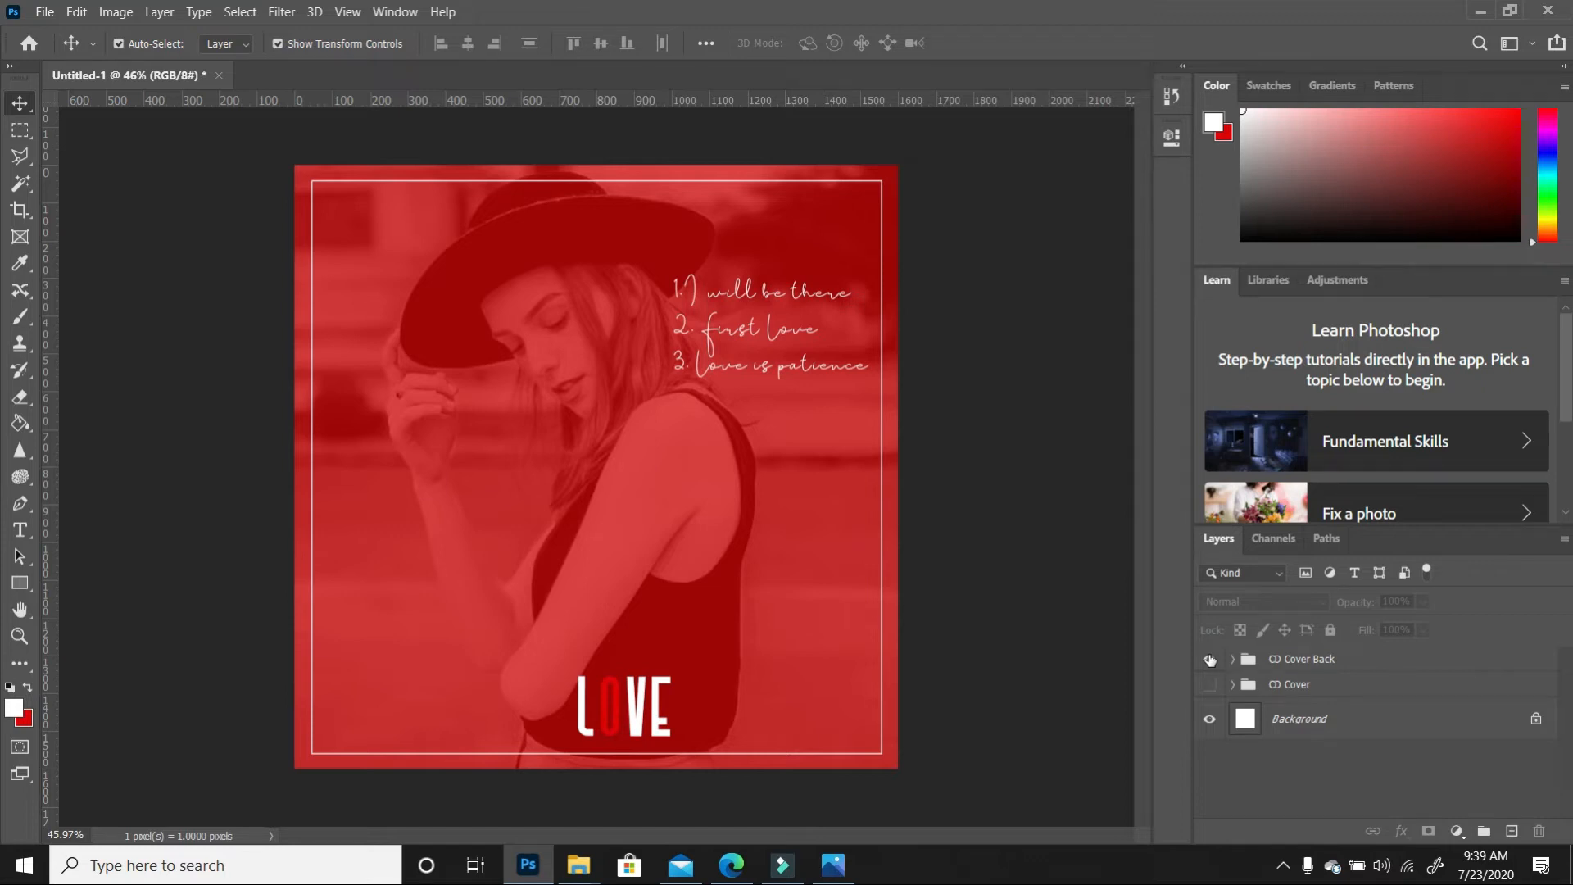
click(1210, 684)
click(1351, 688)
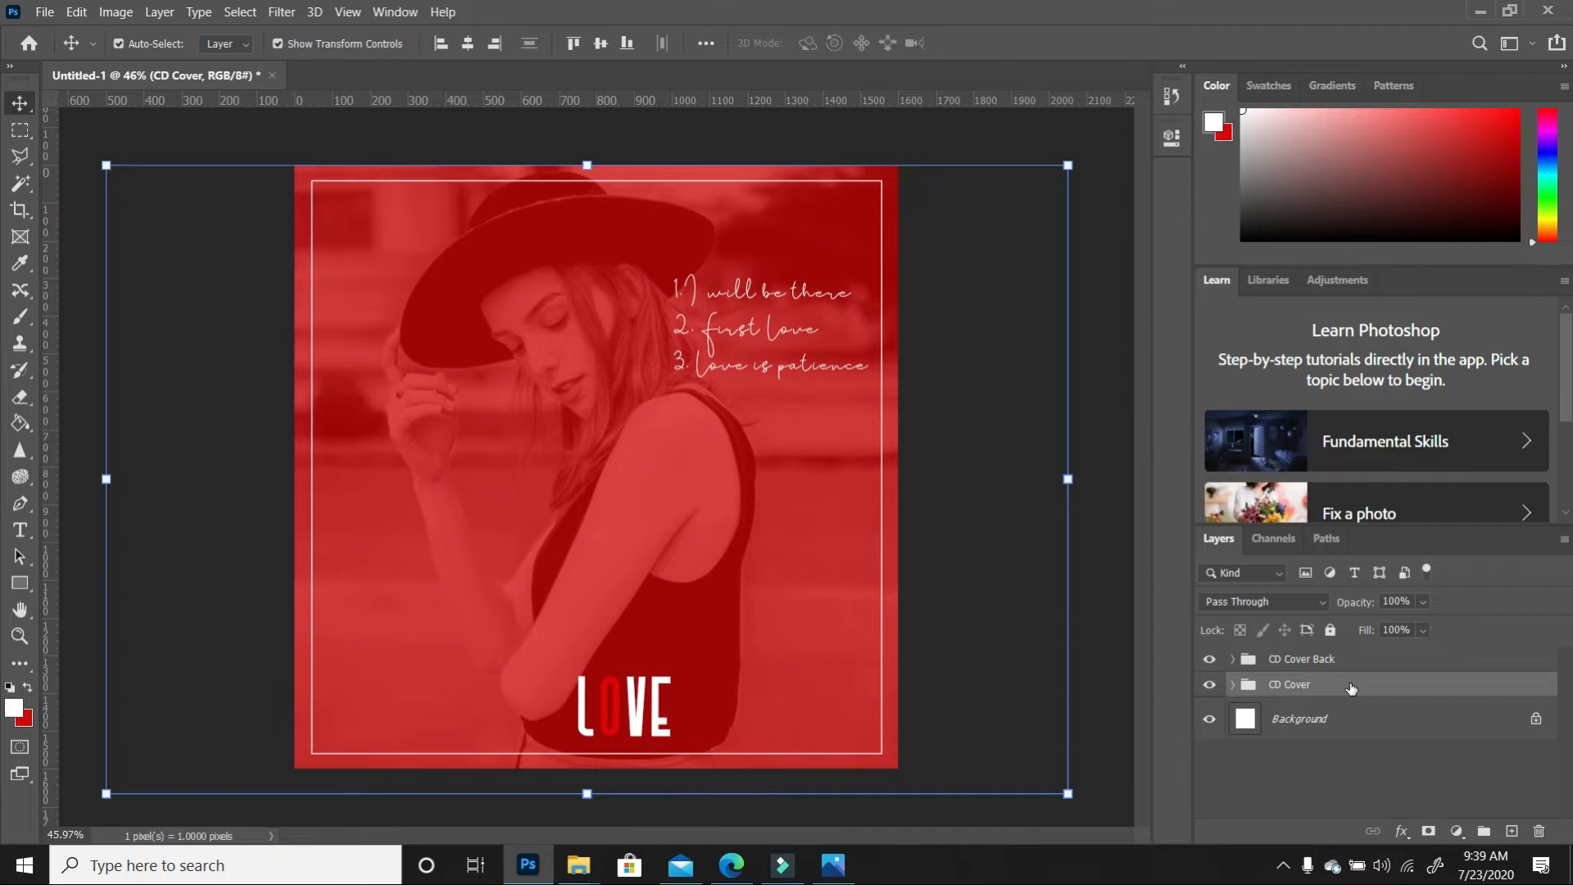
click(1210, 684)
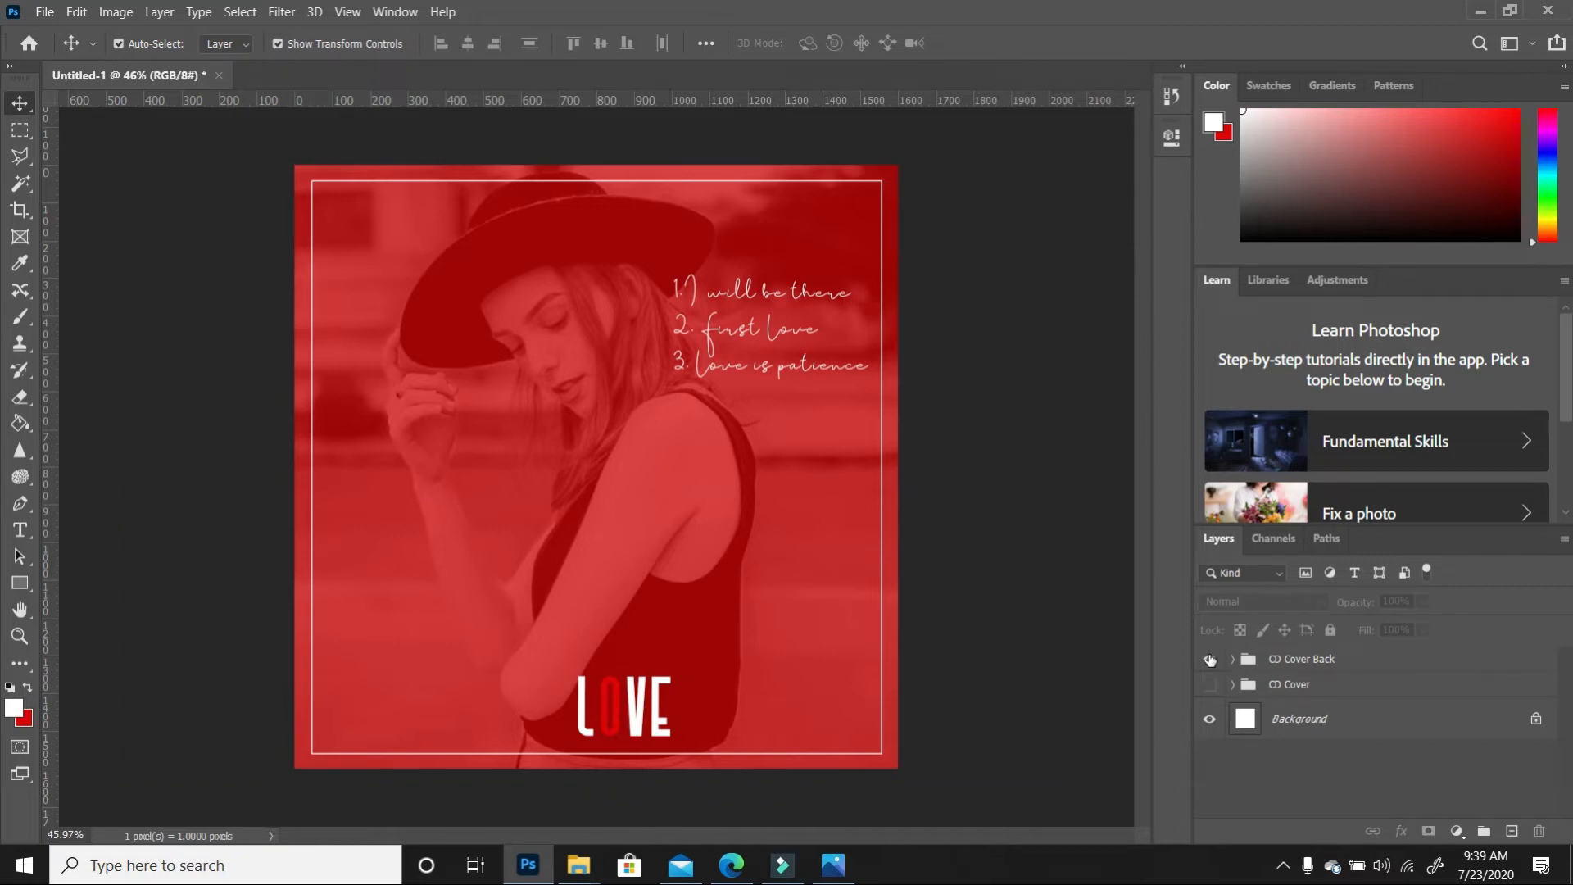
click(1210, 684)
click(1352, 686)
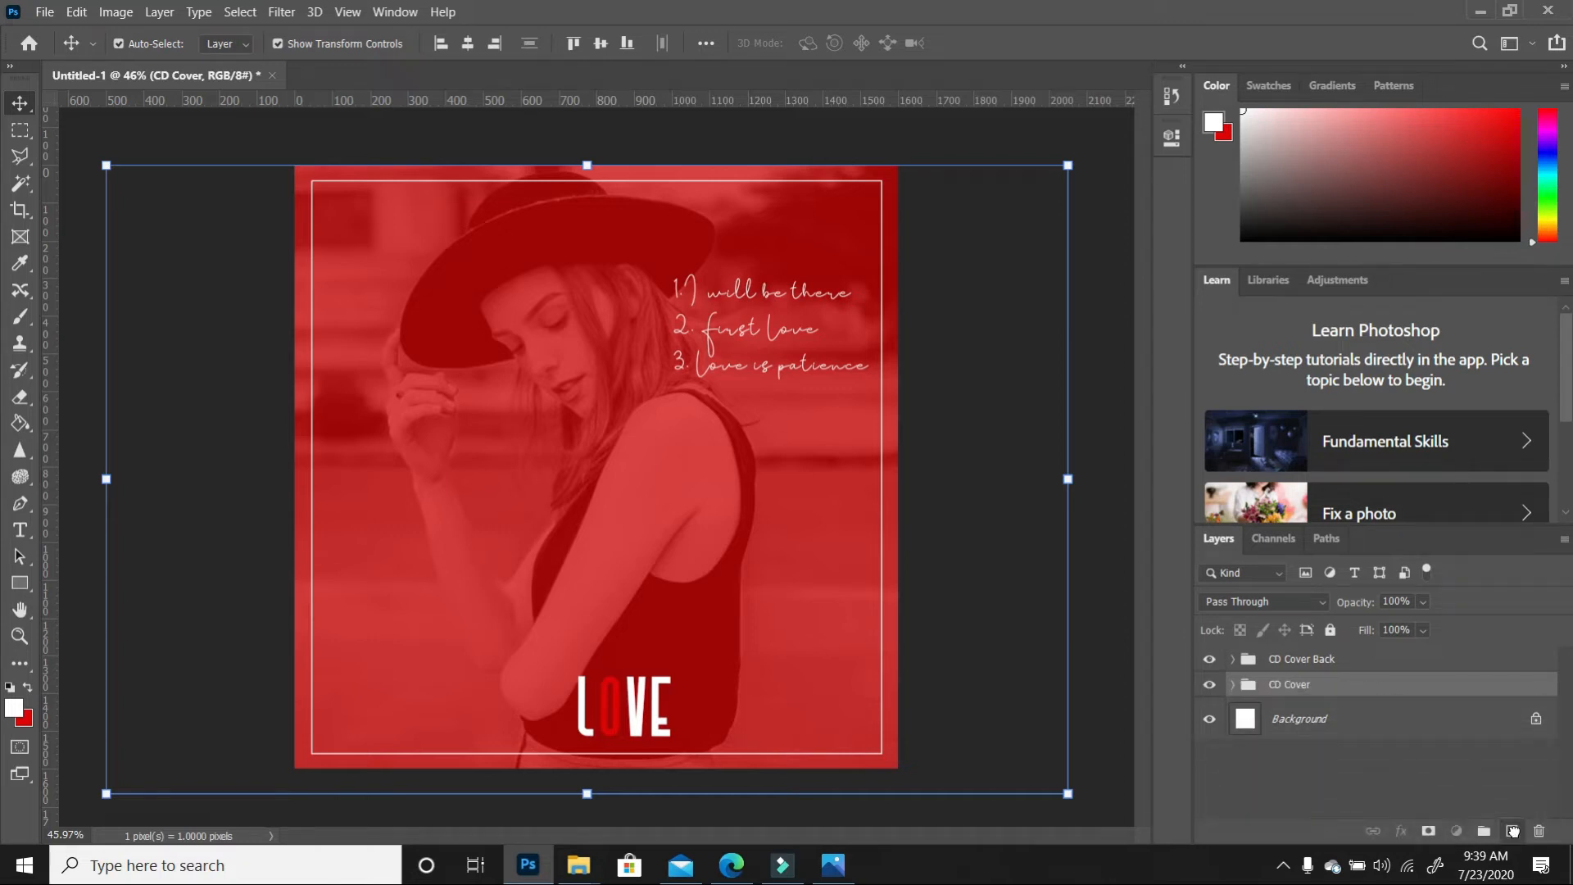
Duplicate the CD Cover group, move the copy to the top, and hide both original groups
drag(1513, 831, 1513, 831)
drag(1345, 697, 1378, 655)
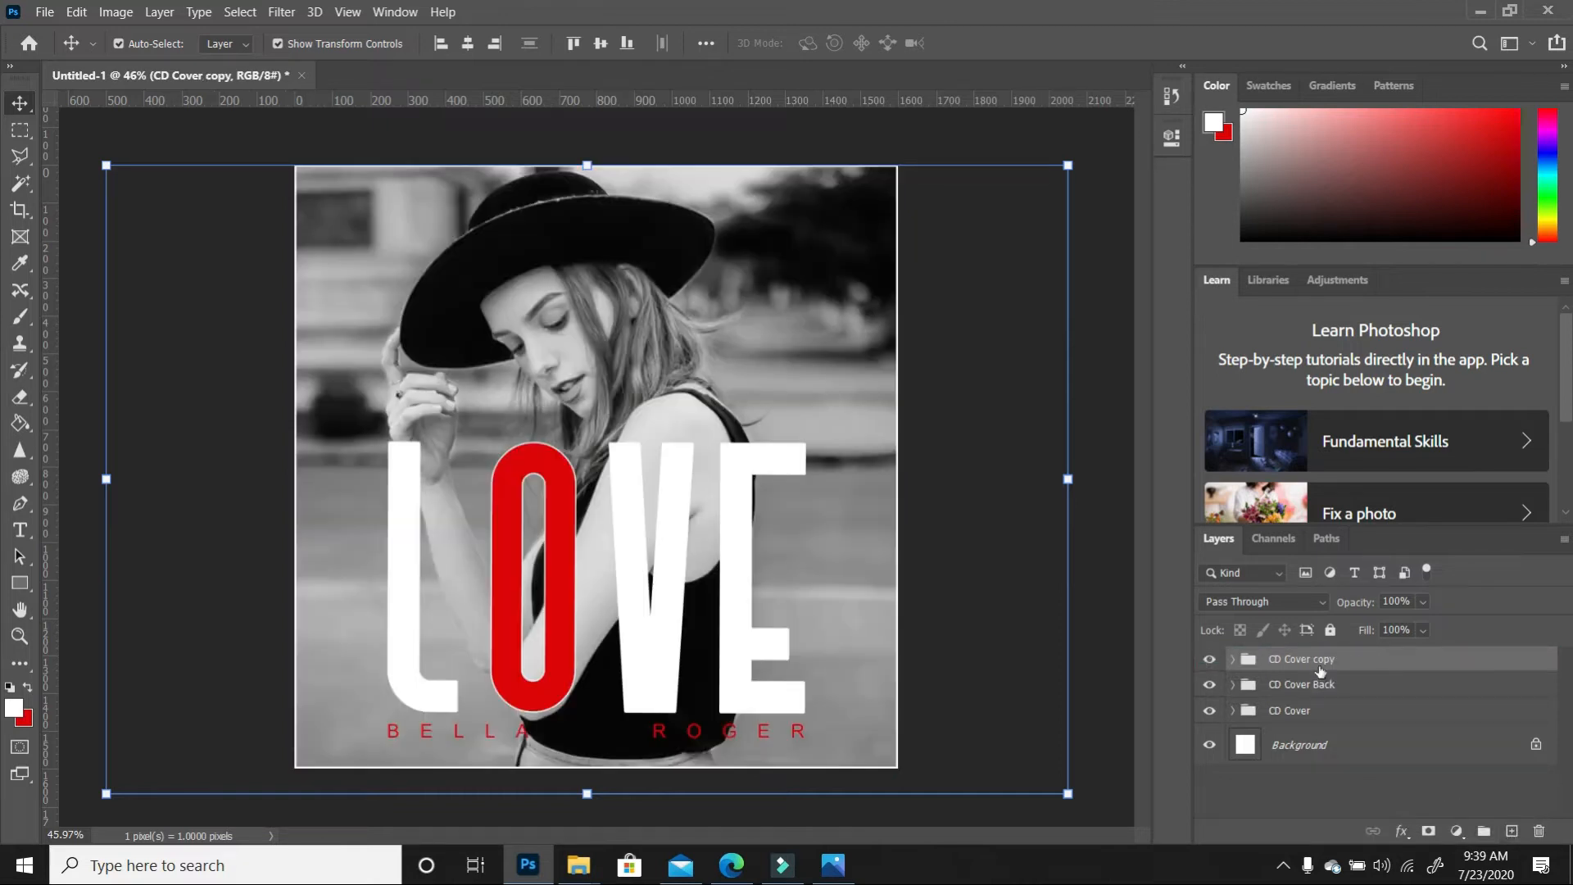
click(1210, 684)
click(1210, 709)
Rename the copied group to CD Design
double_click(1316, 658)
drag(1342, 660, 1283, 674)
text(D Design)
key(Return)
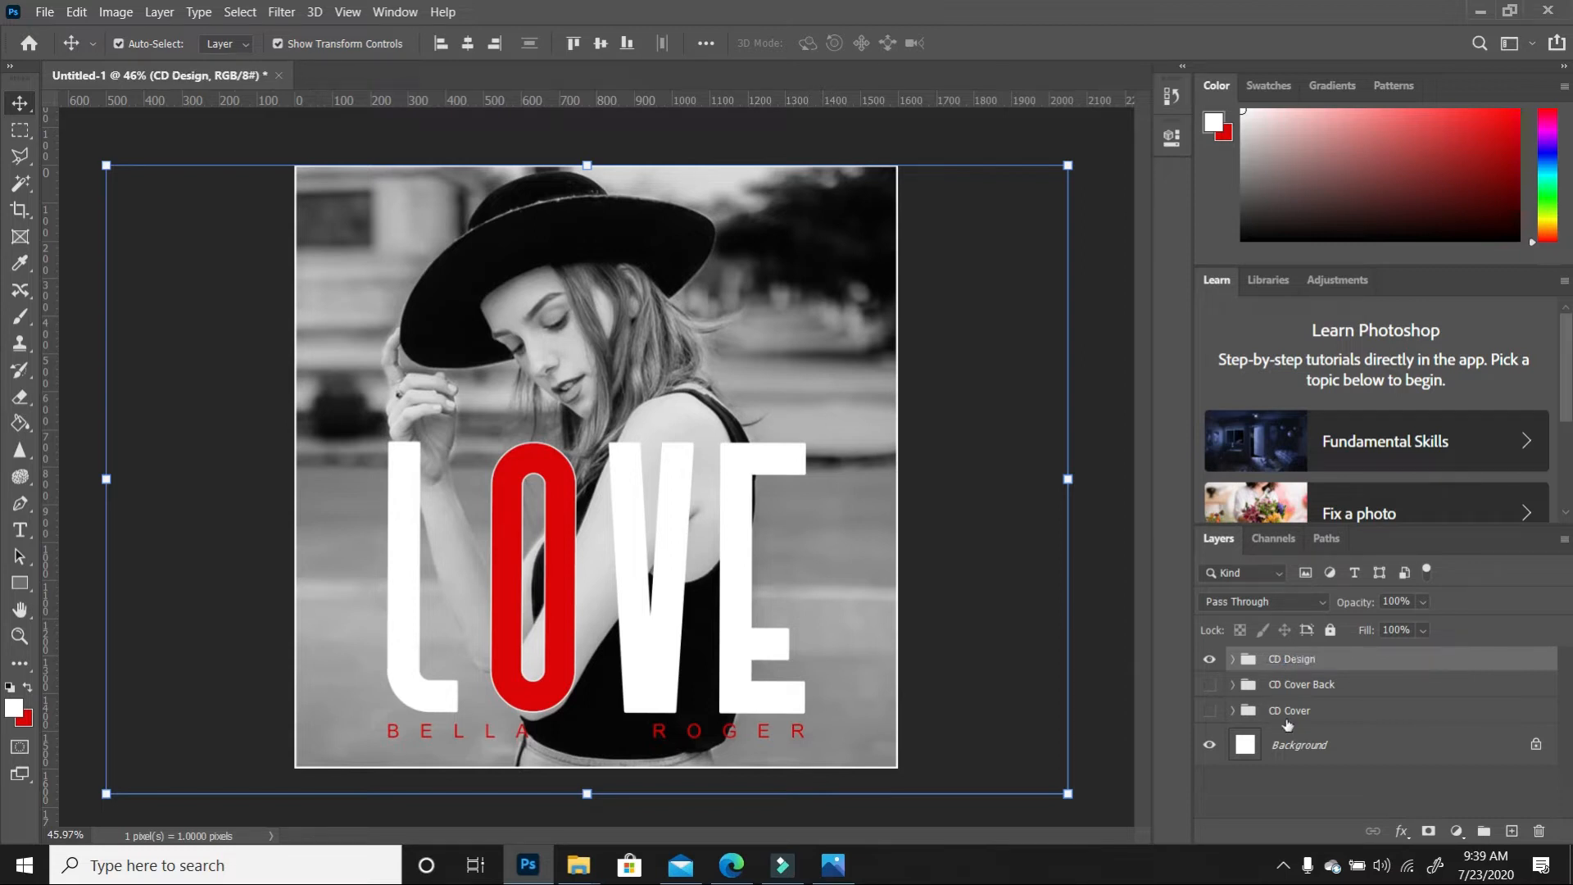
click(1348, 790)
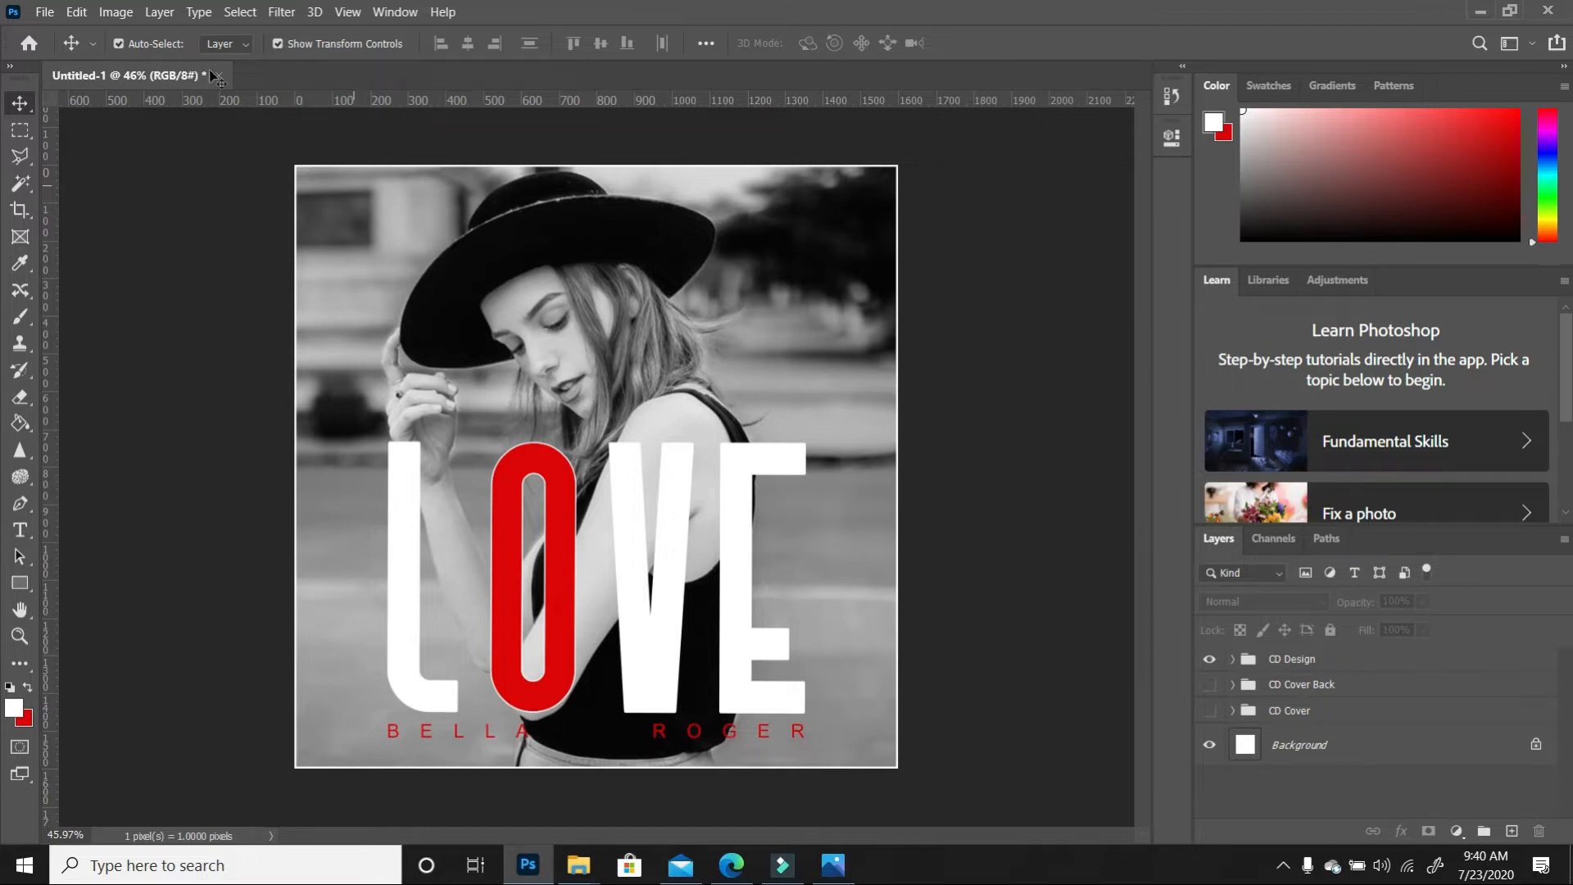
Save the document on this computer as CD Cover.psd, accepting the Photoshop format options
click(41, 12)
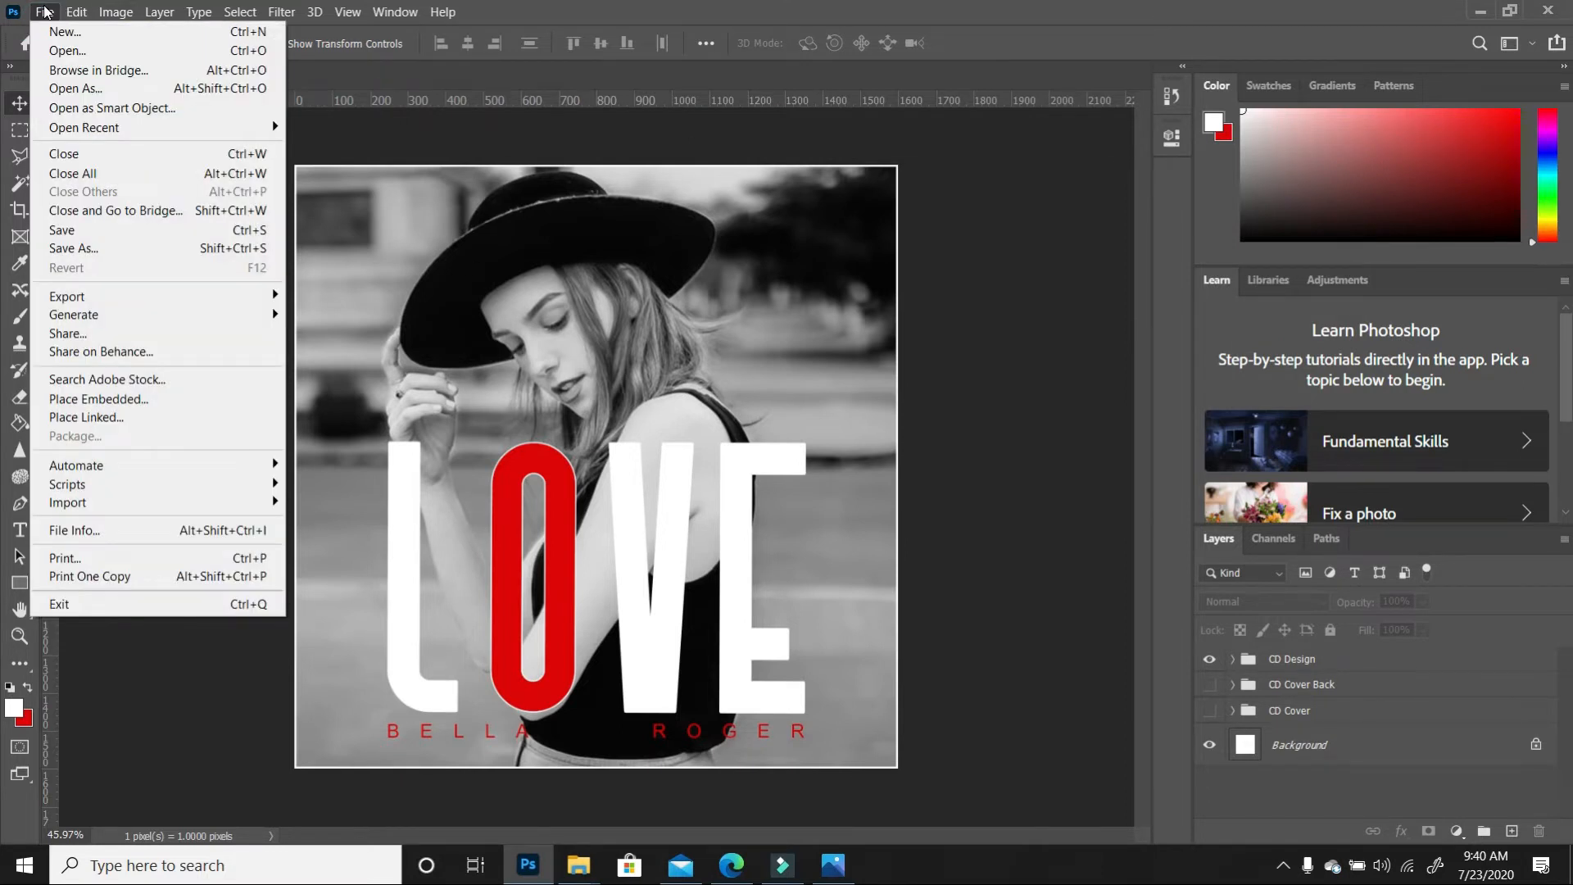
click(80, 247)
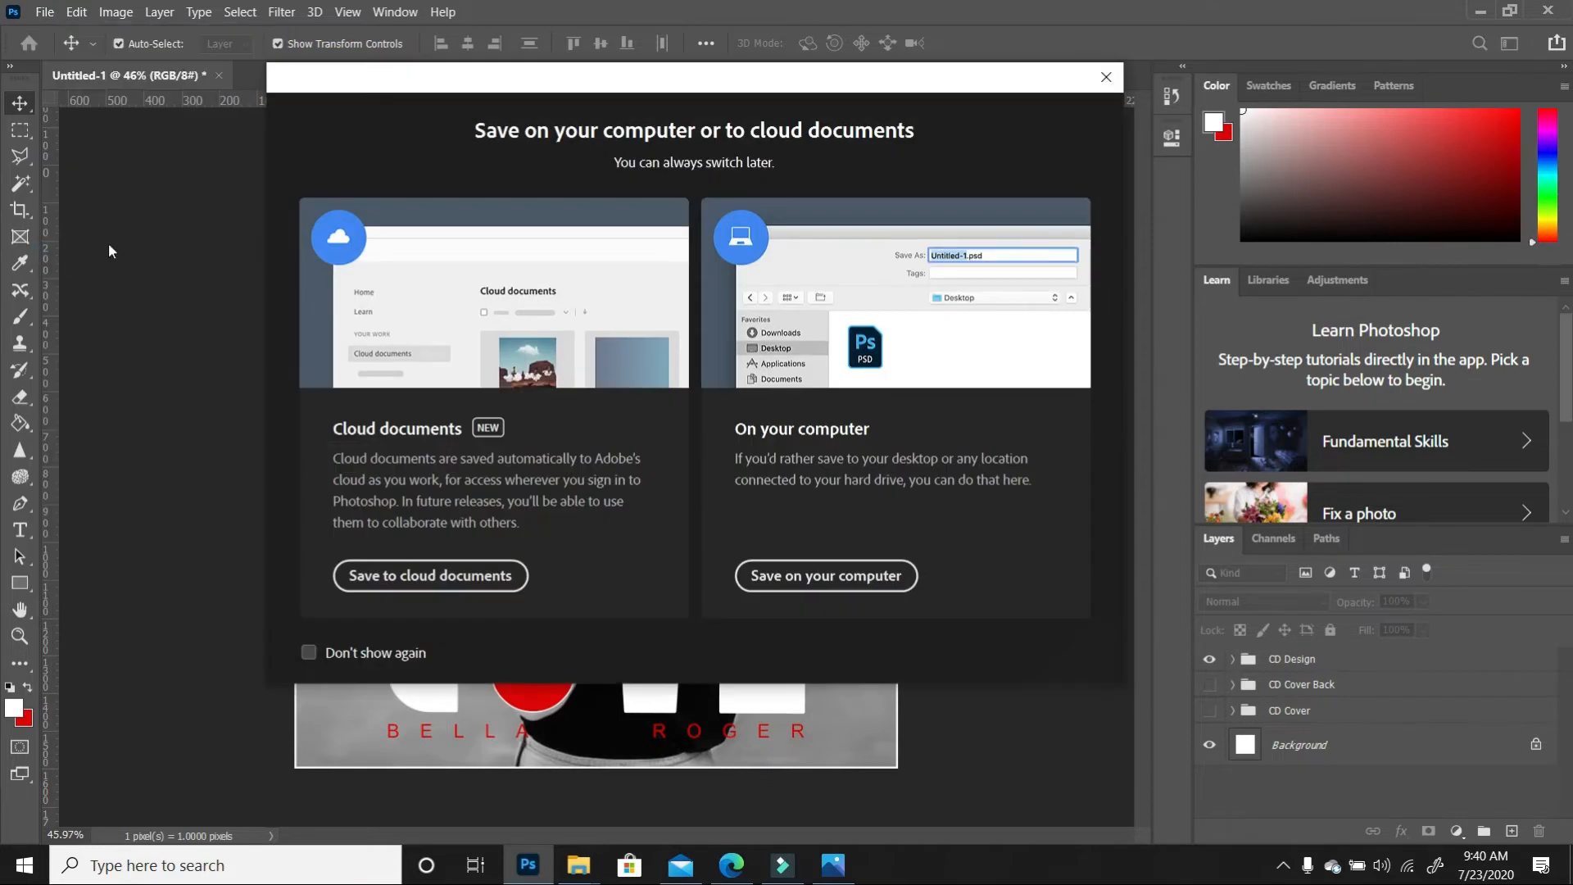
click(869, 580)
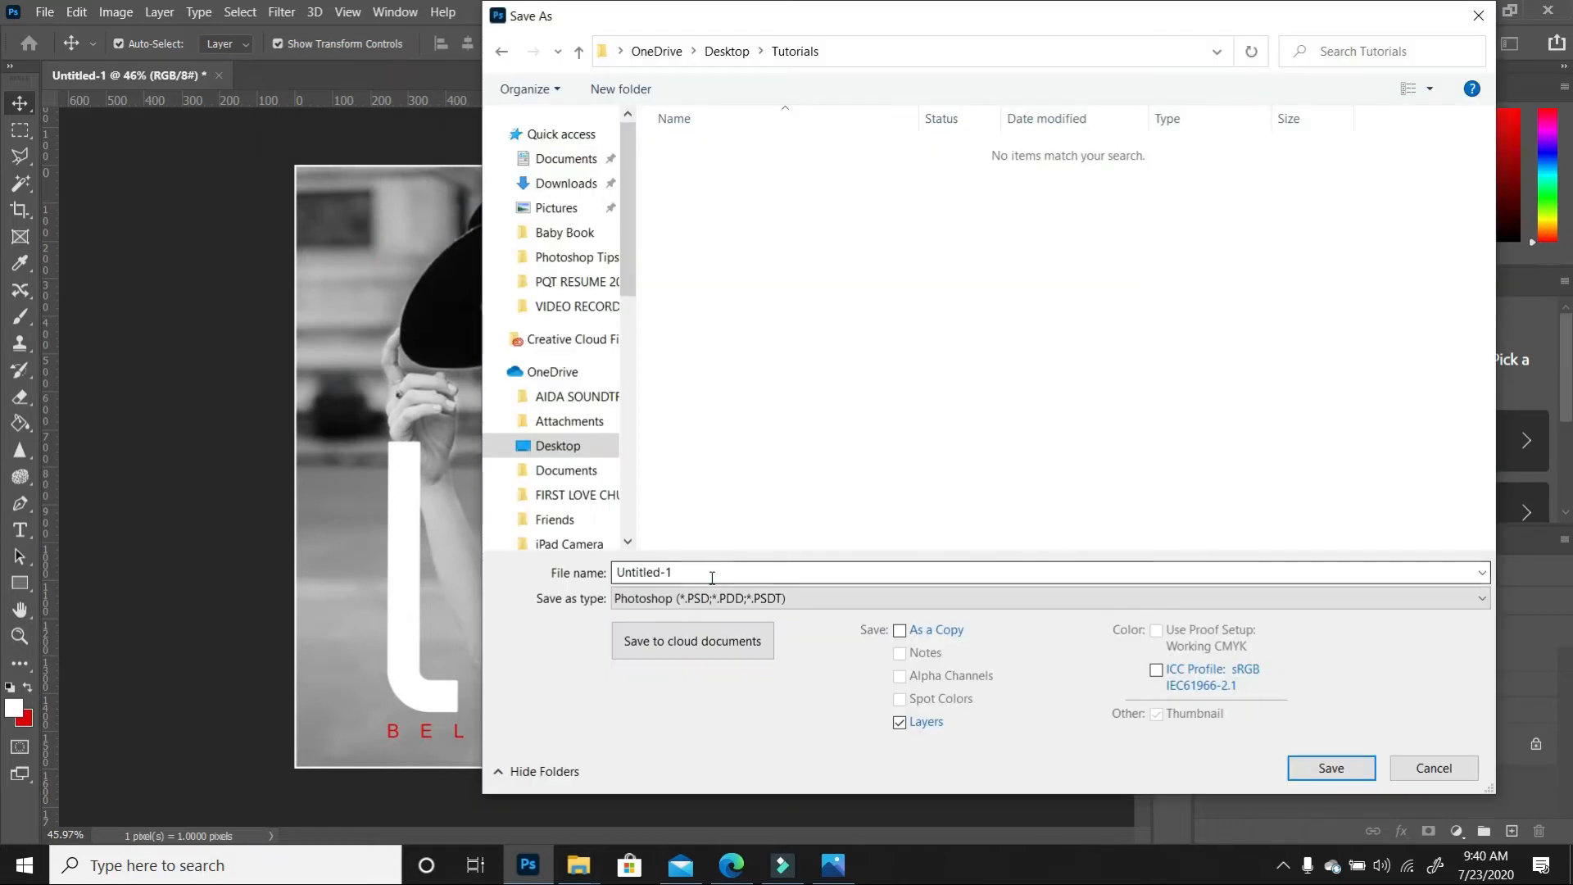
click(709, 573)
text(CD Cover)
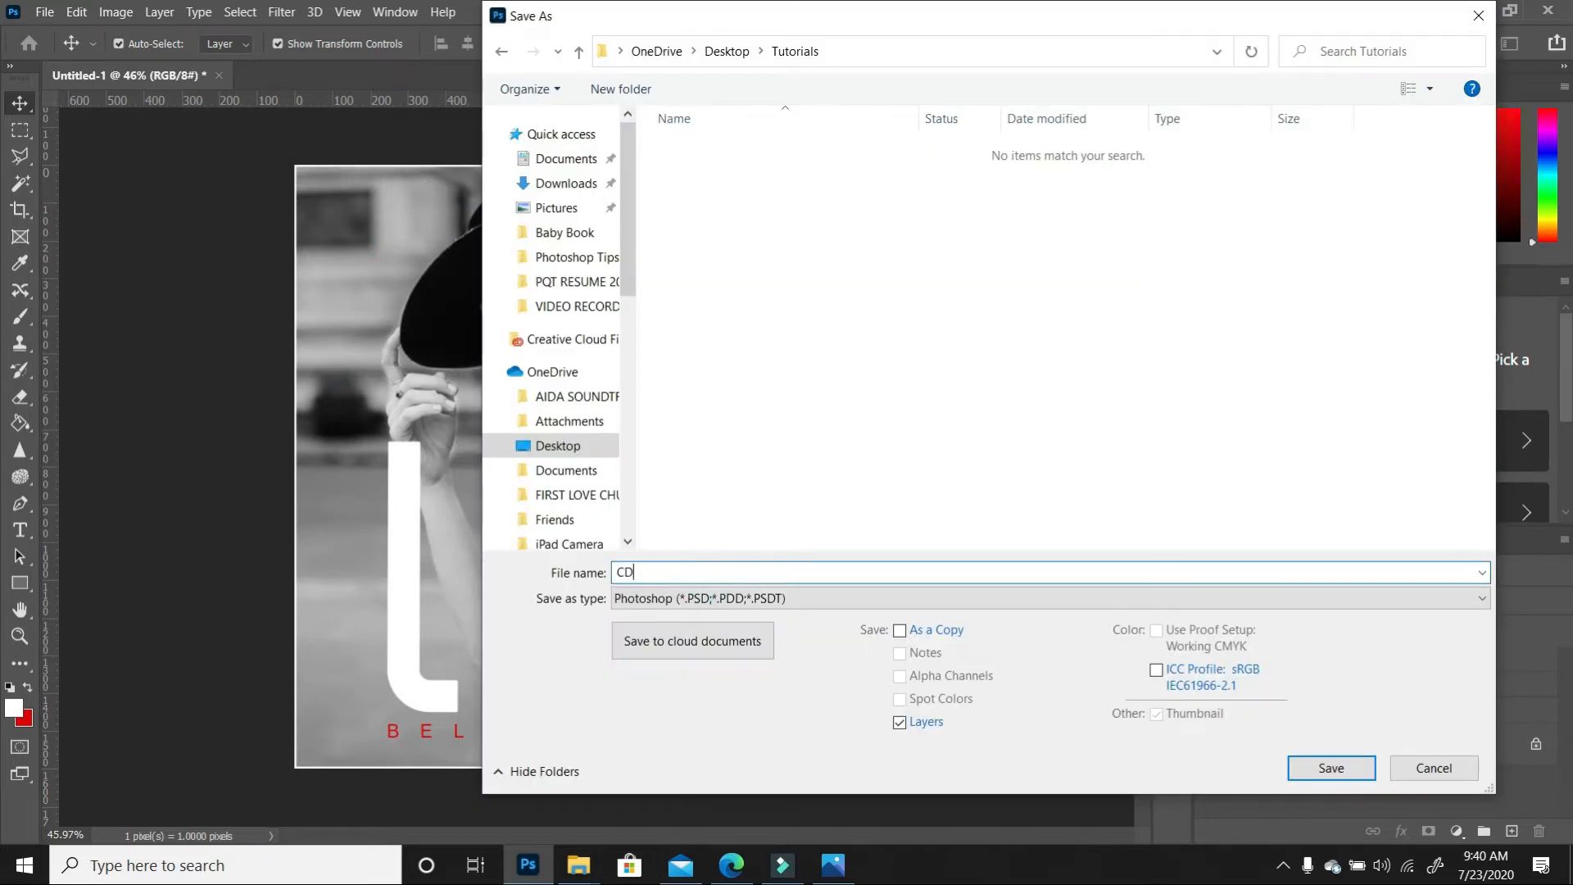
click(1339, 774)
click(1016, 234)
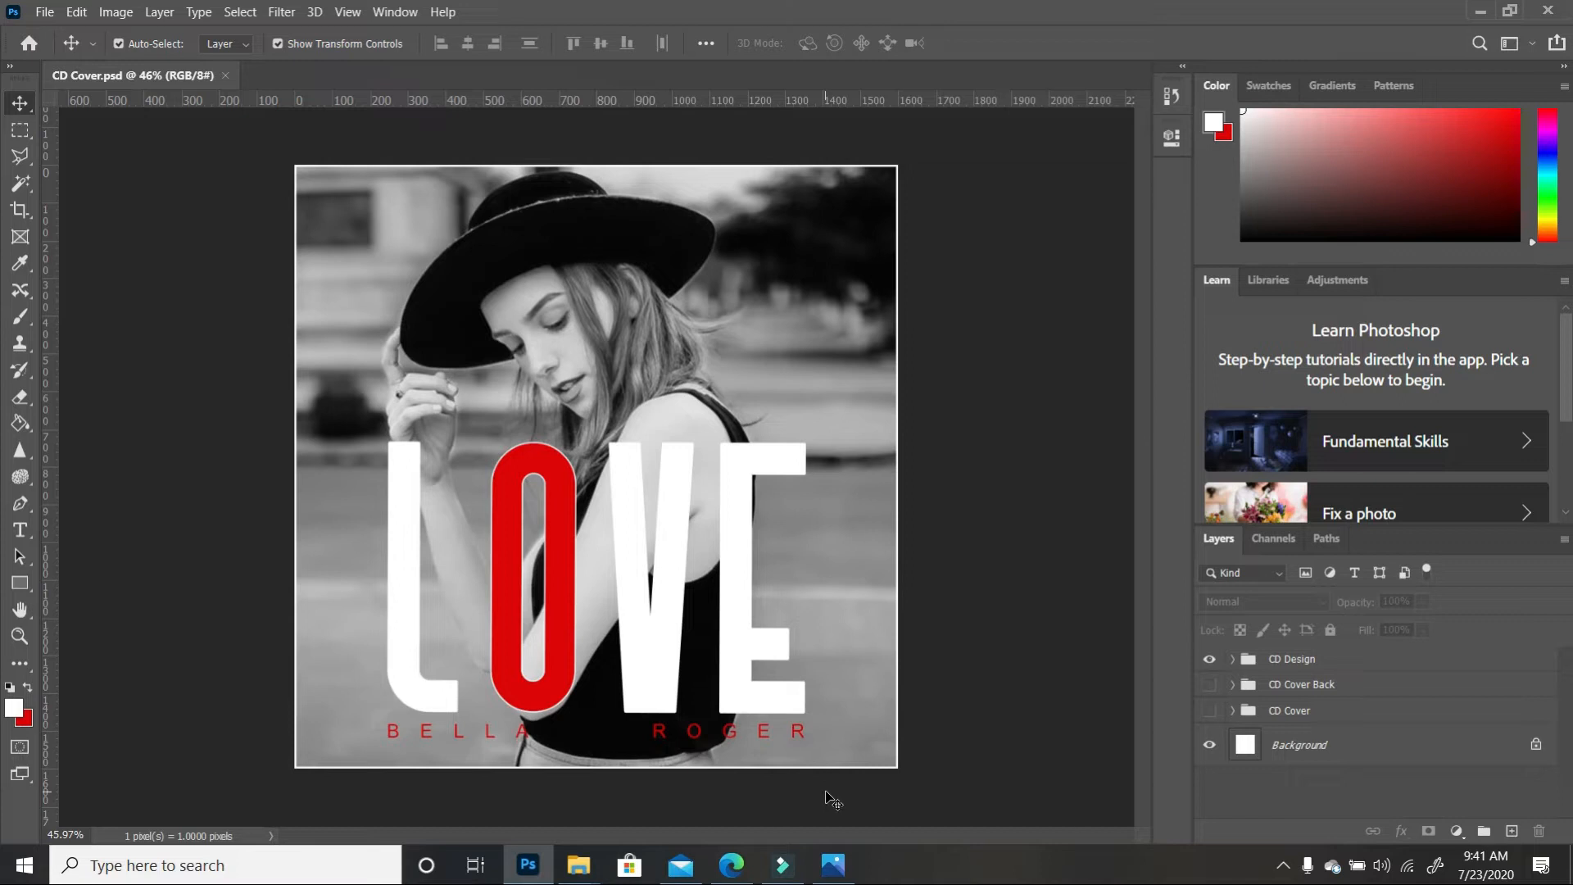
click(1232, 658)
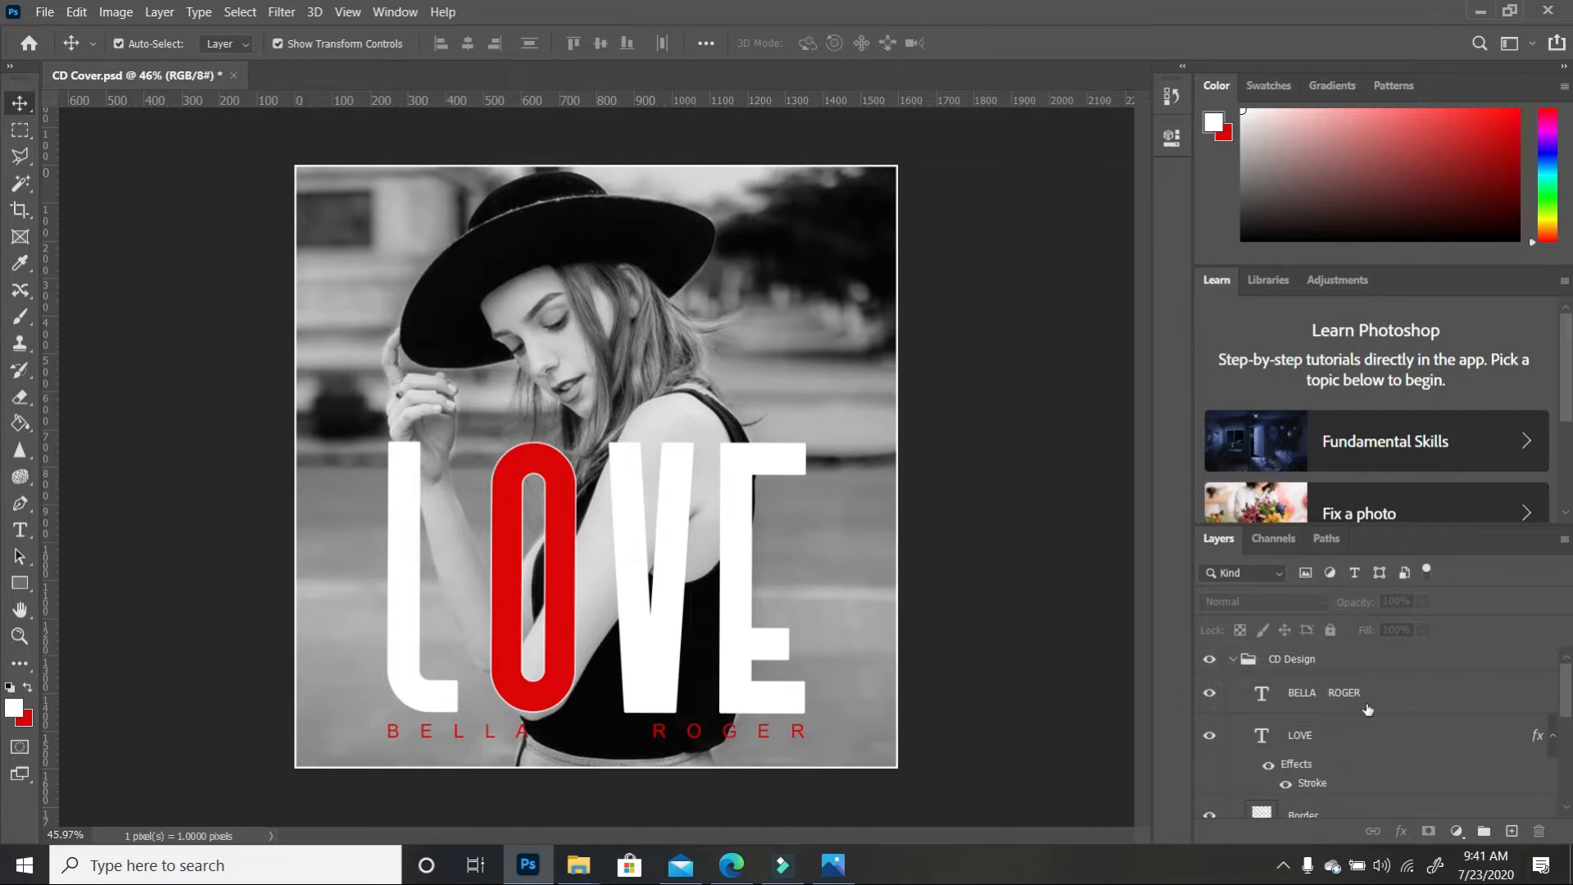
scroll(1347, 748, down, 2)
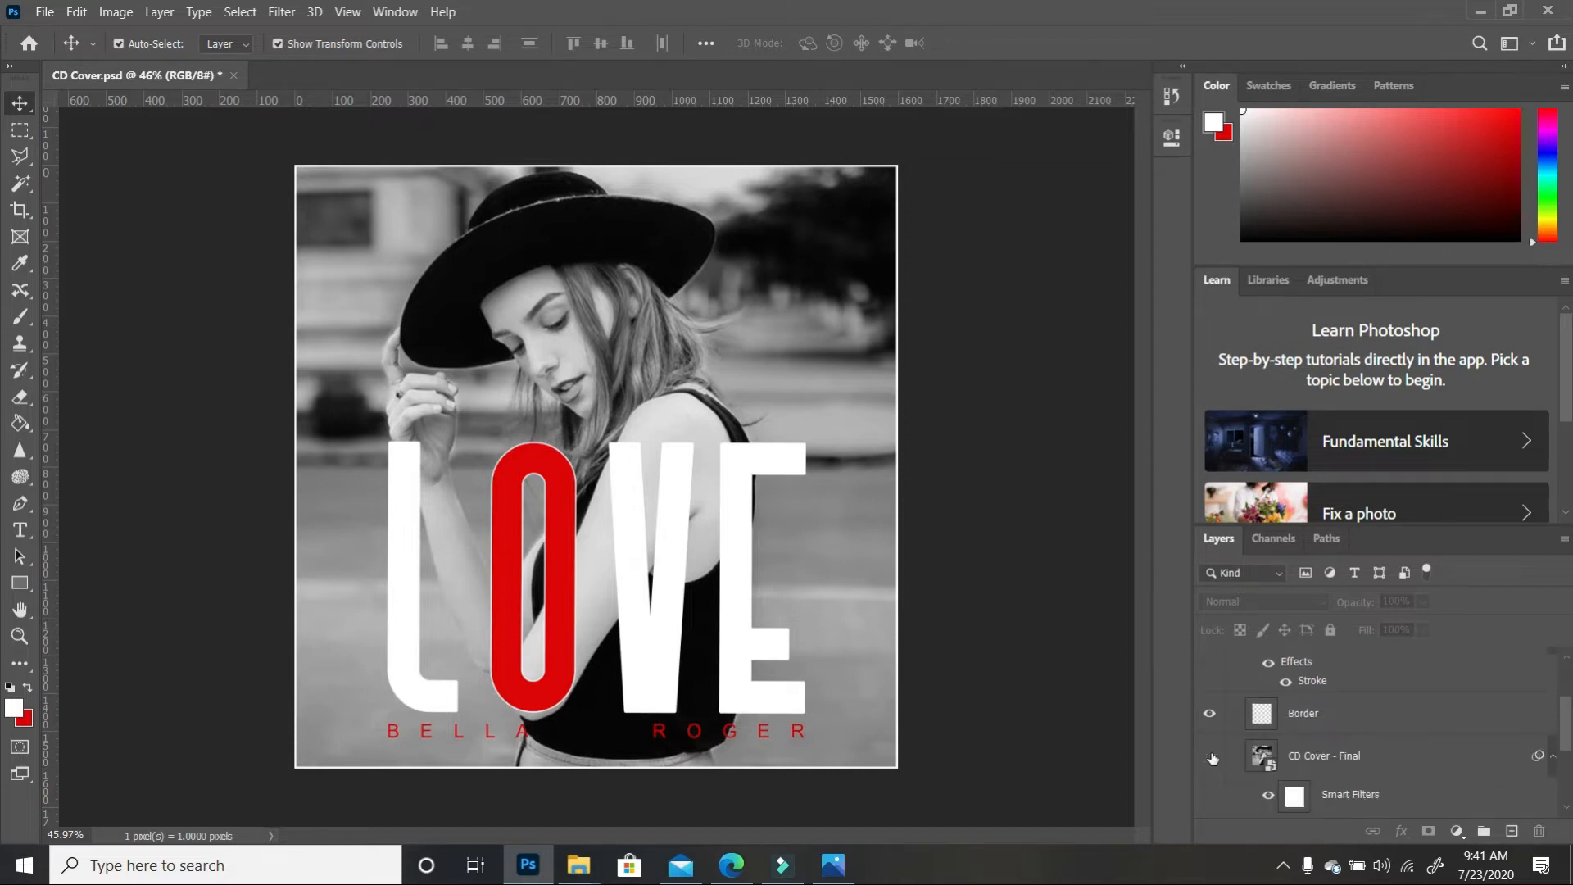
click(1212, 759)
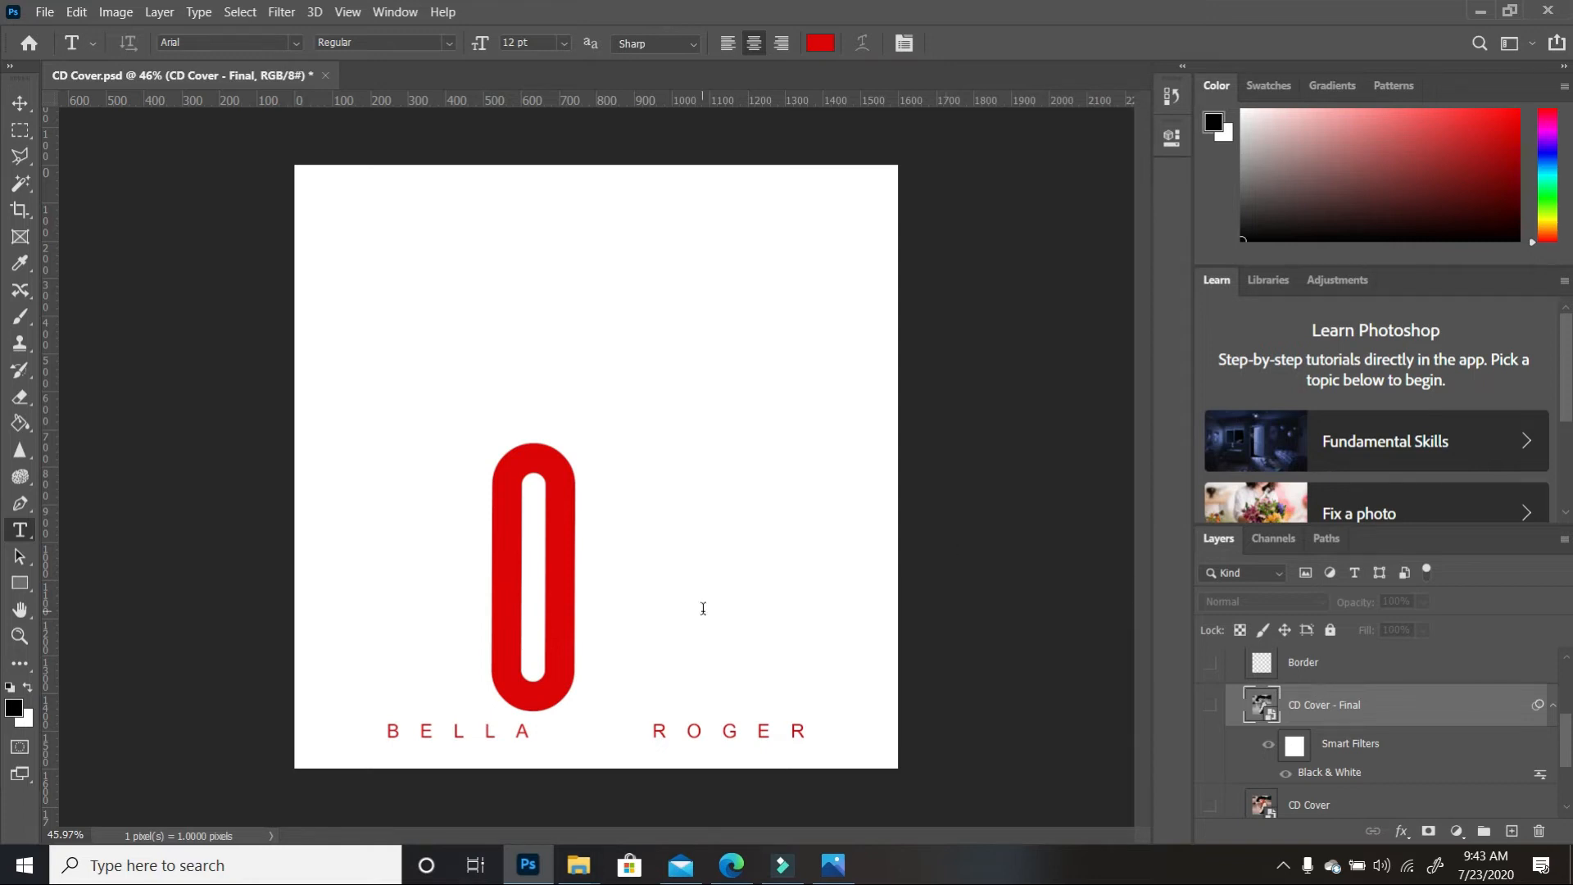
scroll(1395, 750, up, 1)
scroll(1286, 729, up, 1)
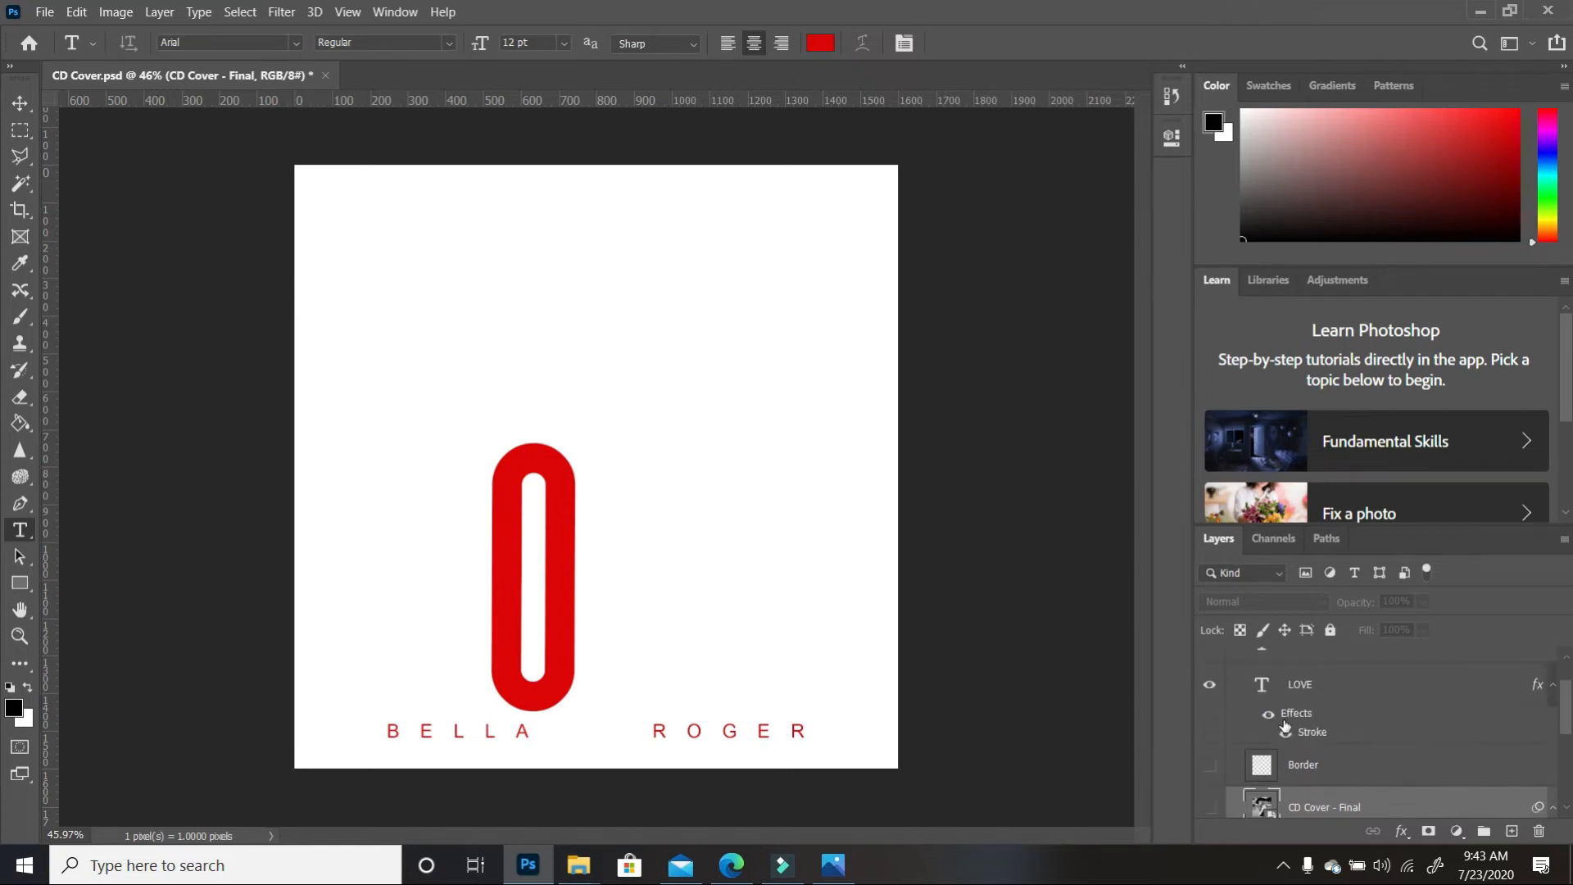
click(1211, 685)
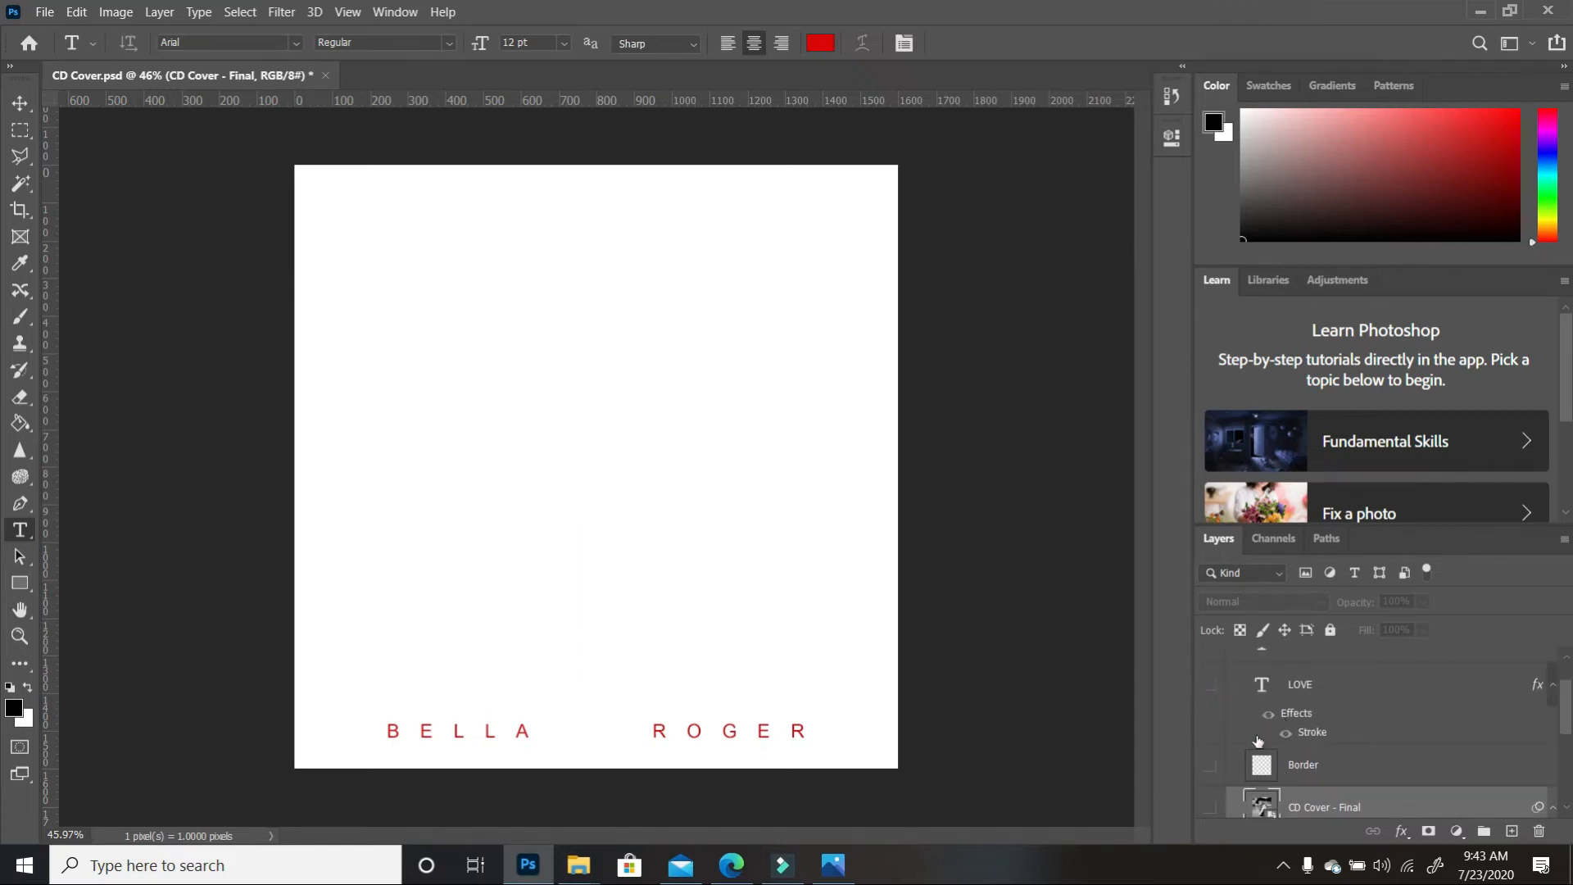
scroll(1254, 742, down, 1)
scroll(1221, 766, down, 1)
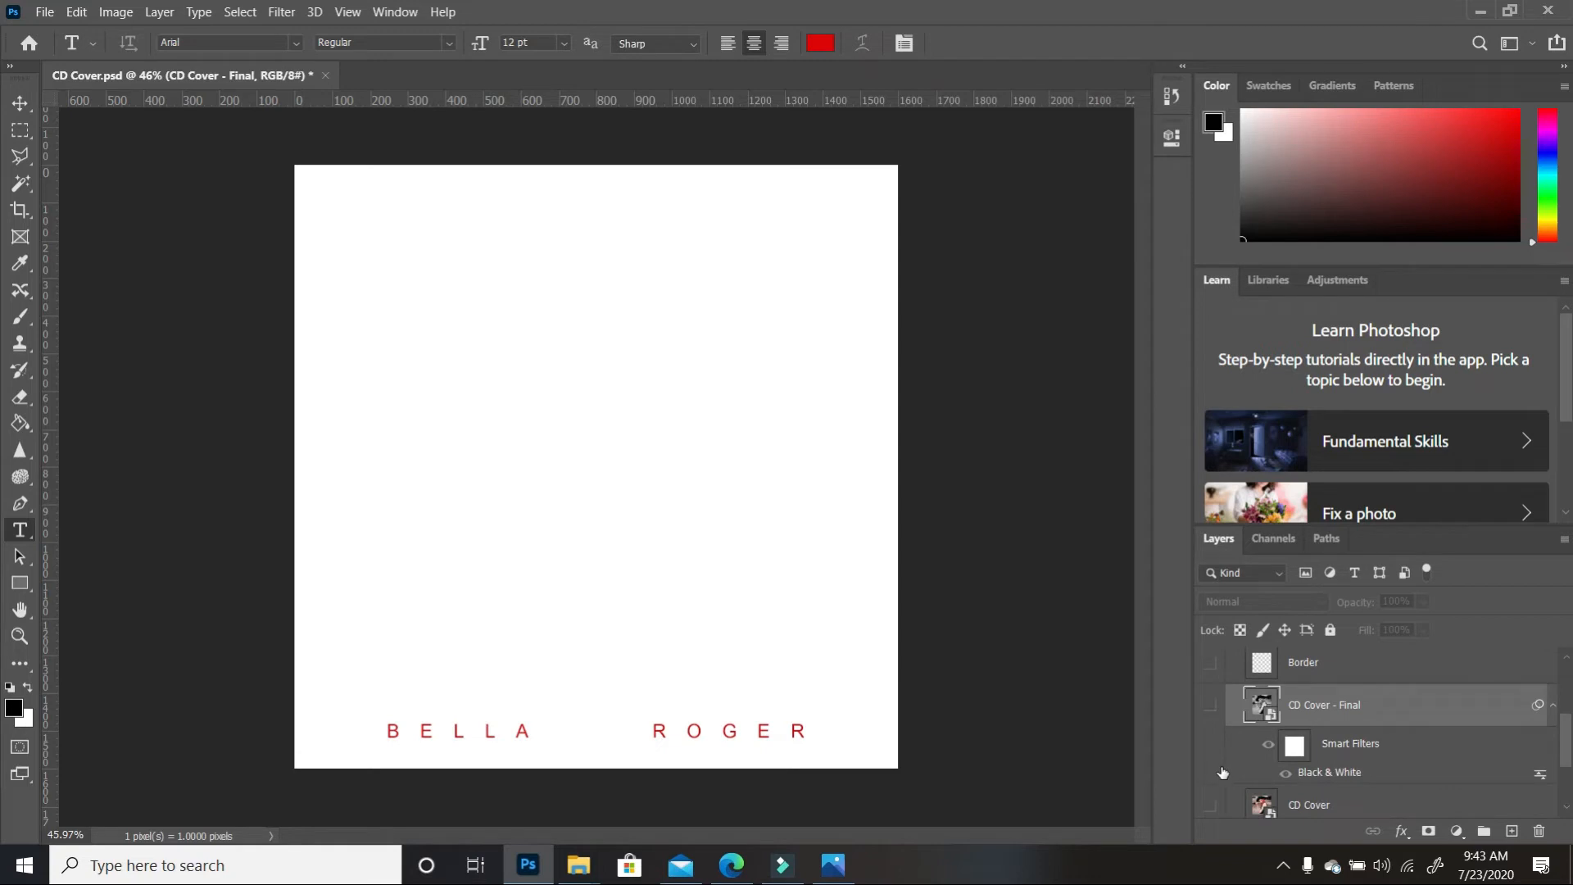
scroll(1225, 770, down, 1)
scroll(1241, 724, up, 3)
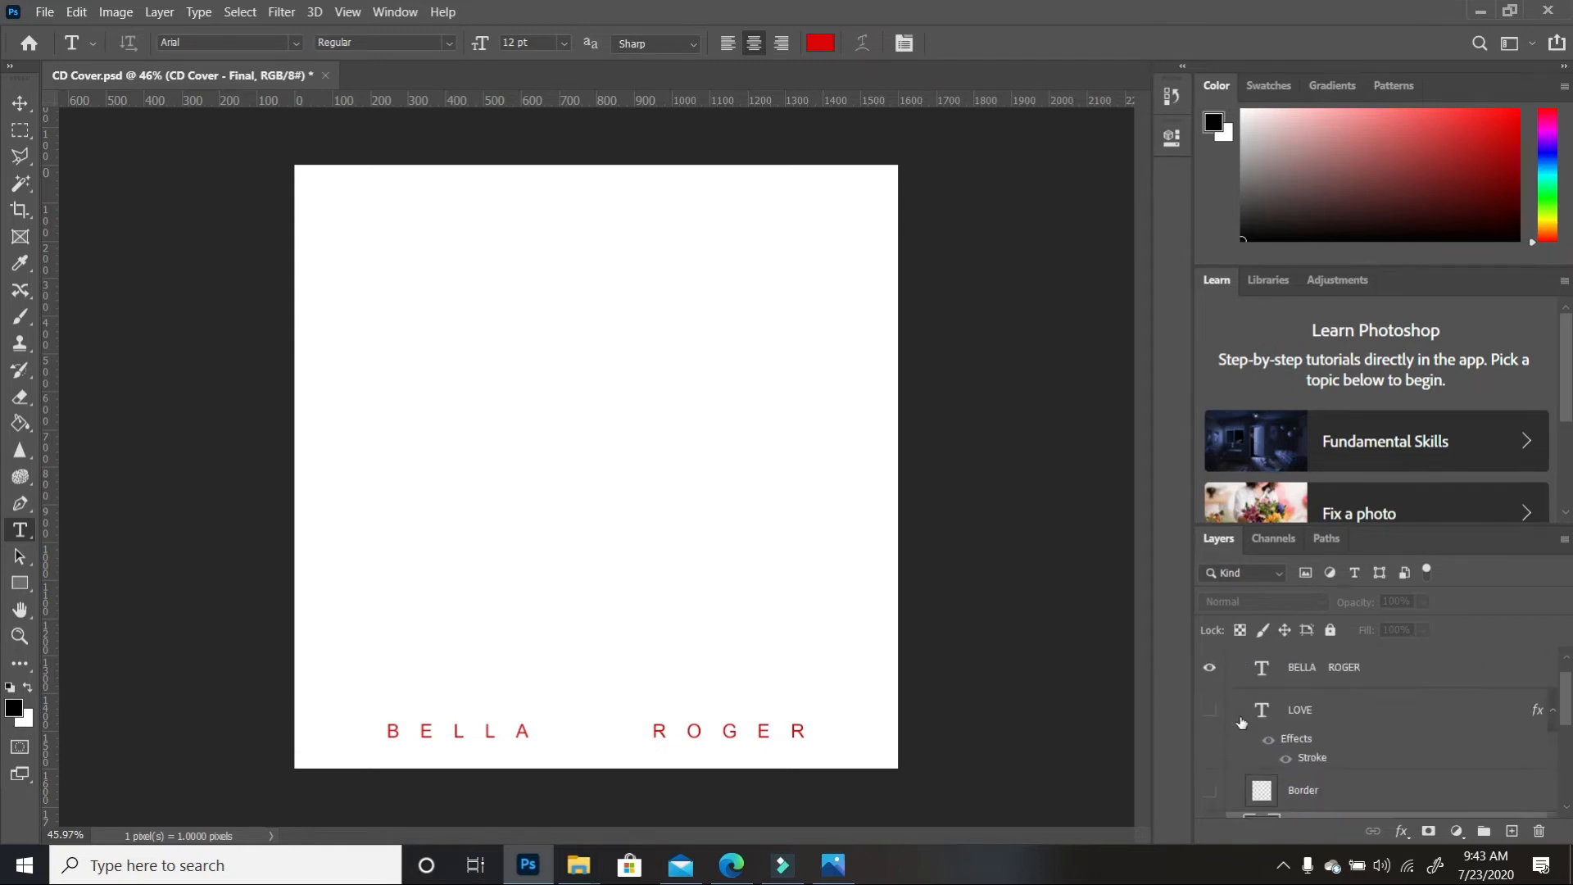
click(1209, 667)
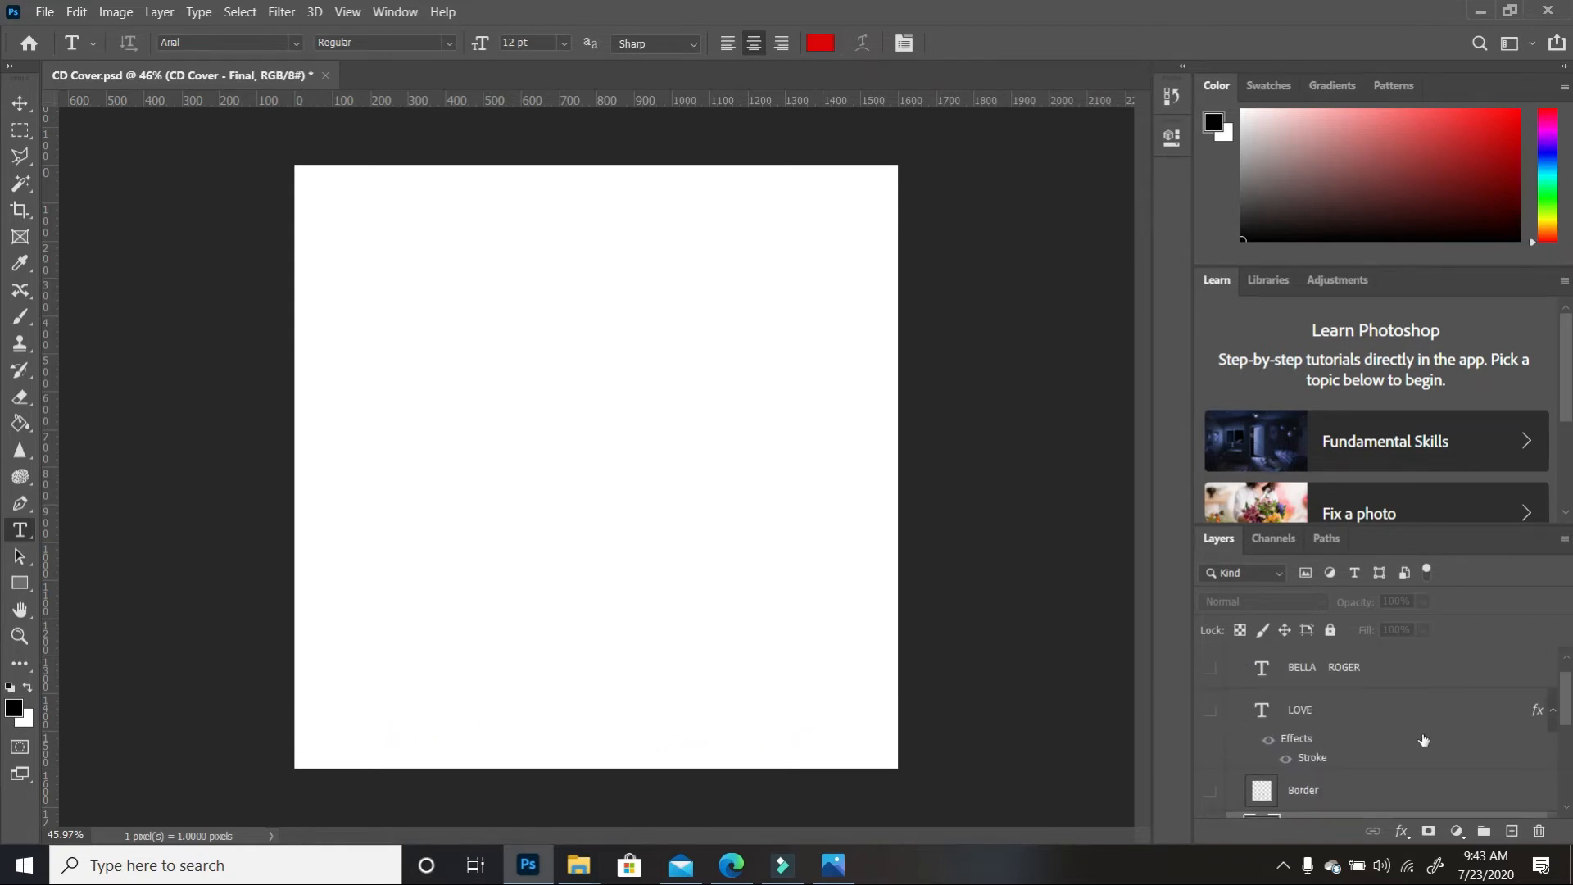
click(1512, 830)
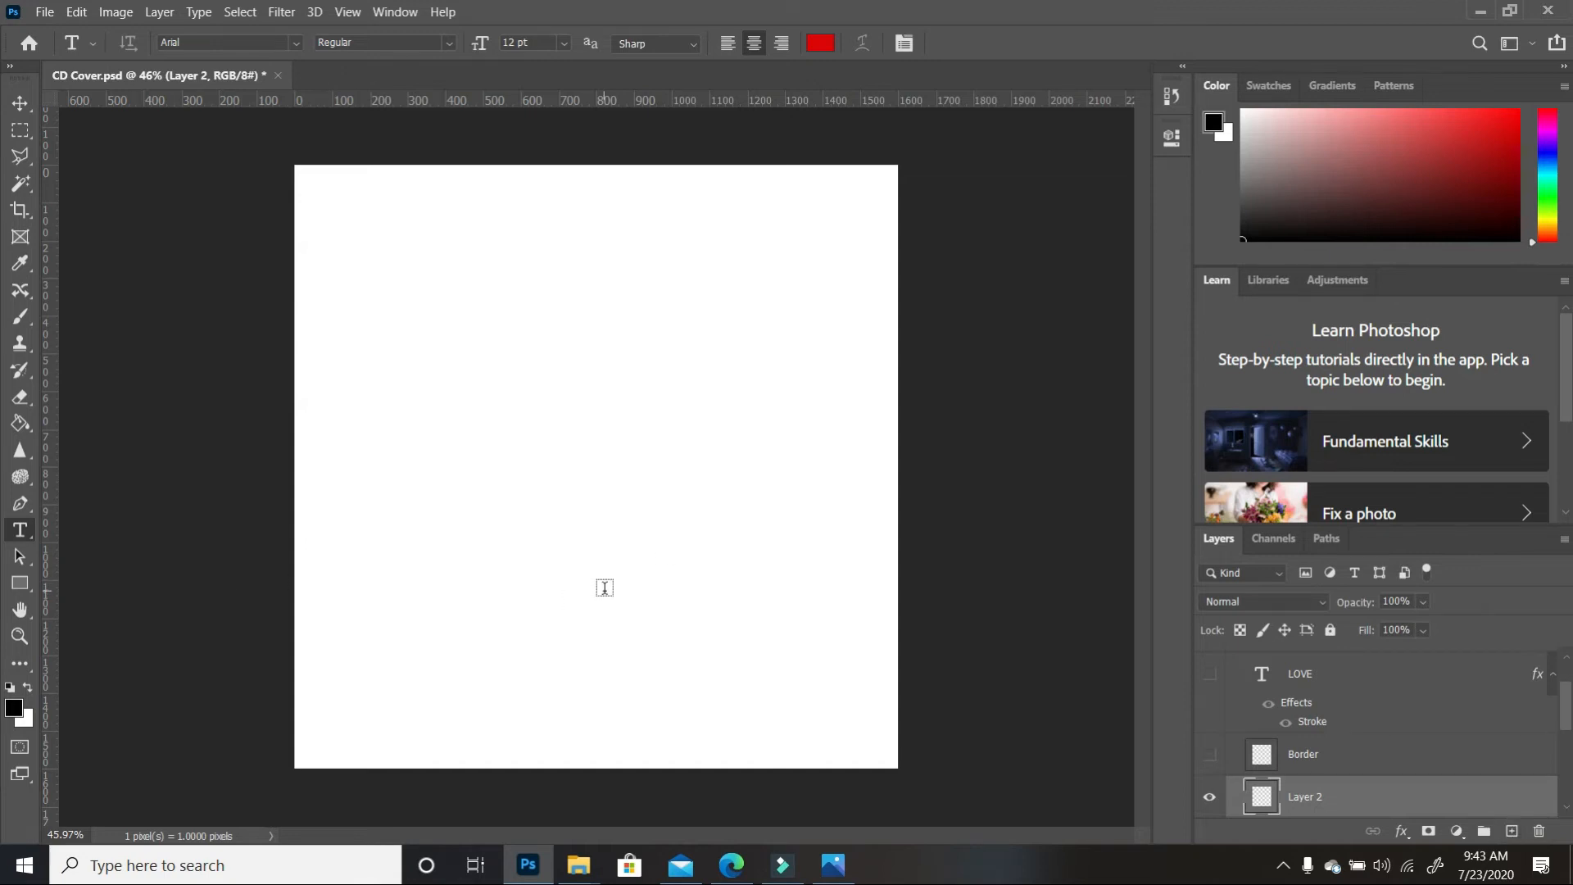
Set the foreground colour to the red sampled from the LOVE letter O
click(1209, 674)
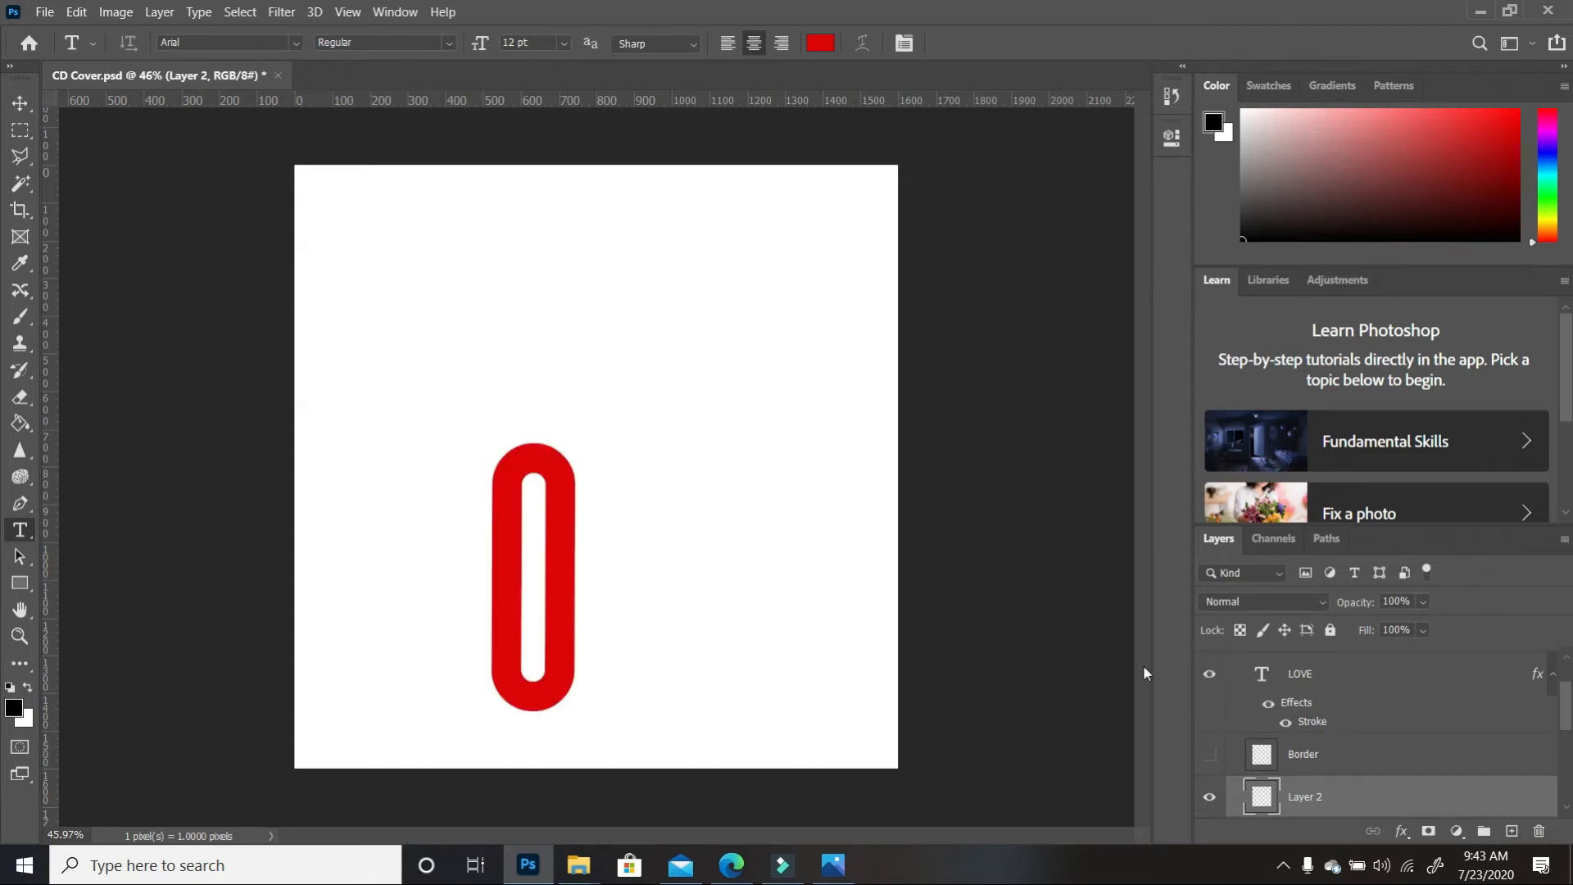
click(15, 708)
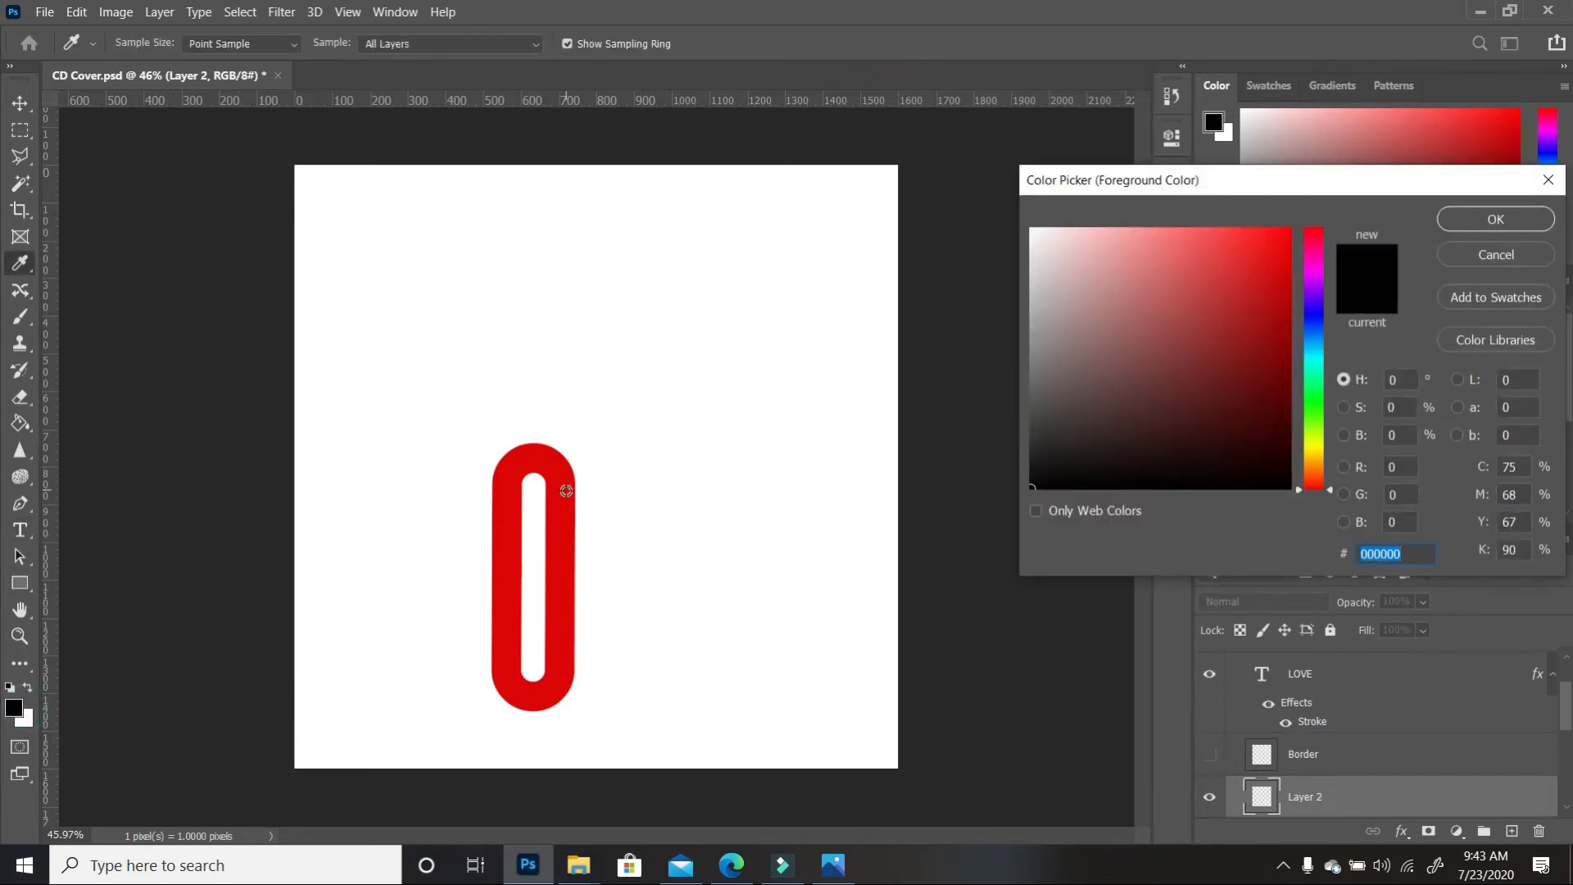
click(566, 490)
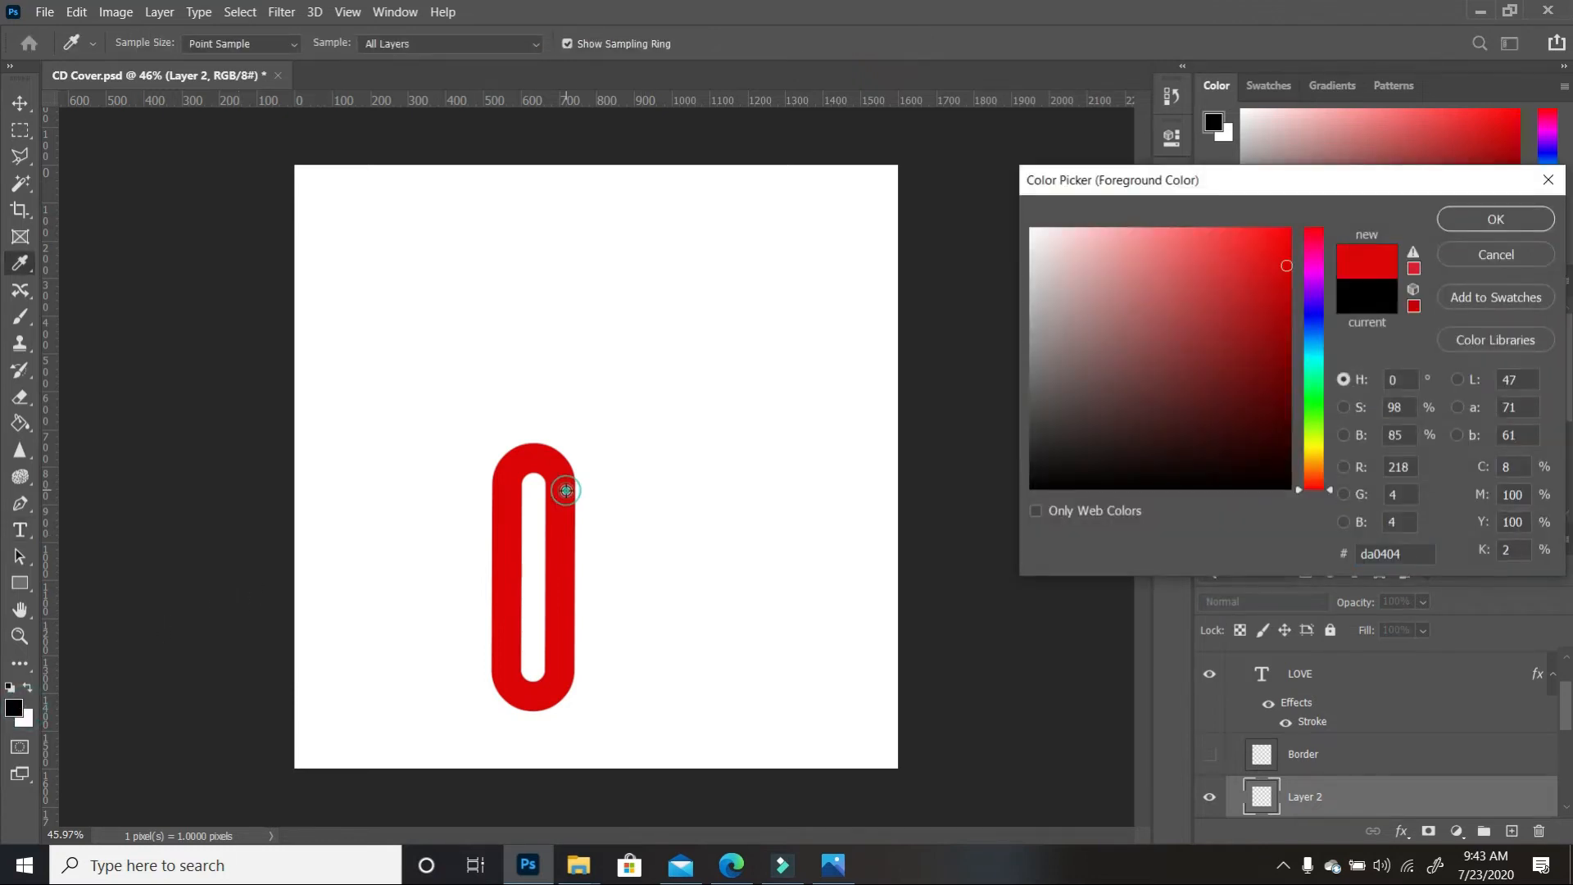
click(1496, 219)
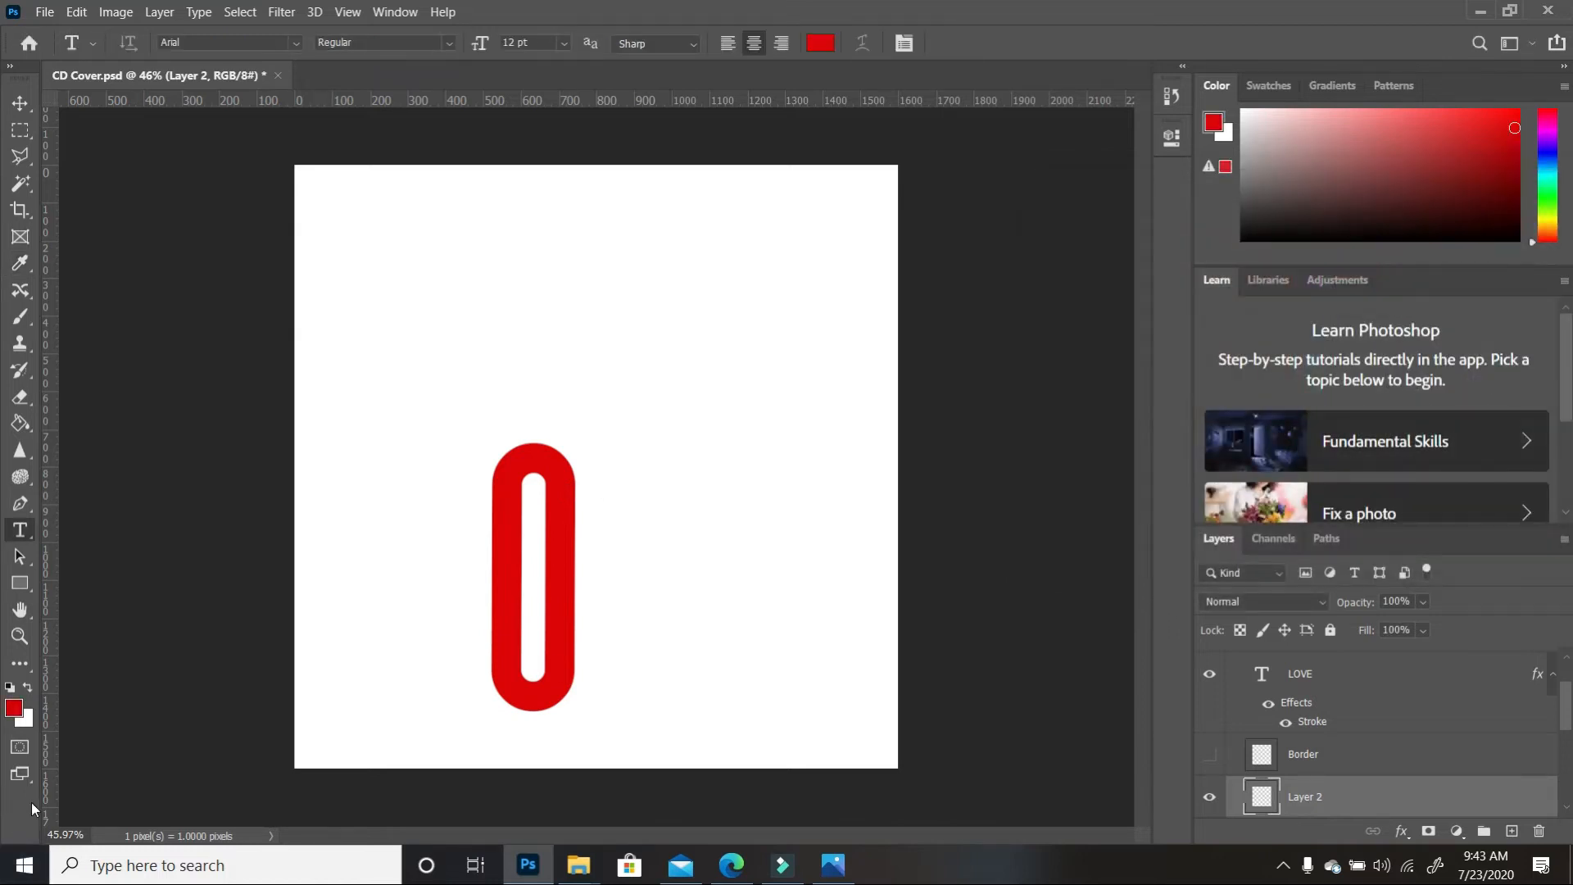
click(1207, 674)
Rename the new layer Background, fill the canvas with the red, and add an empty layer above
scroll(1299, 716, down, 1)
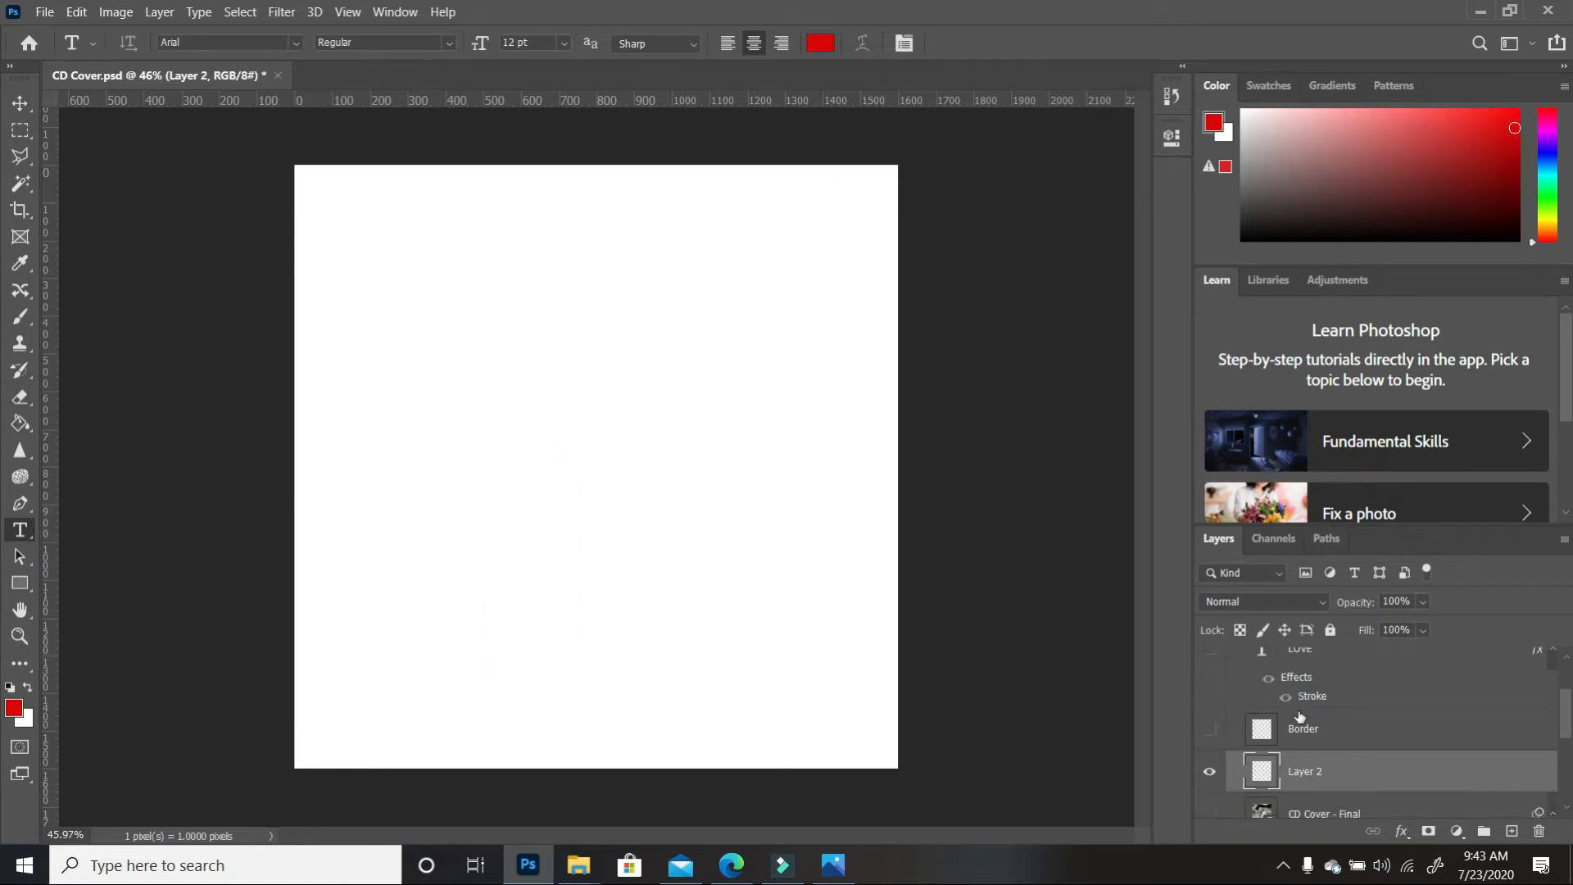
double_click(1313, 774)
text(Background)
key(Return)
click(19, 423)
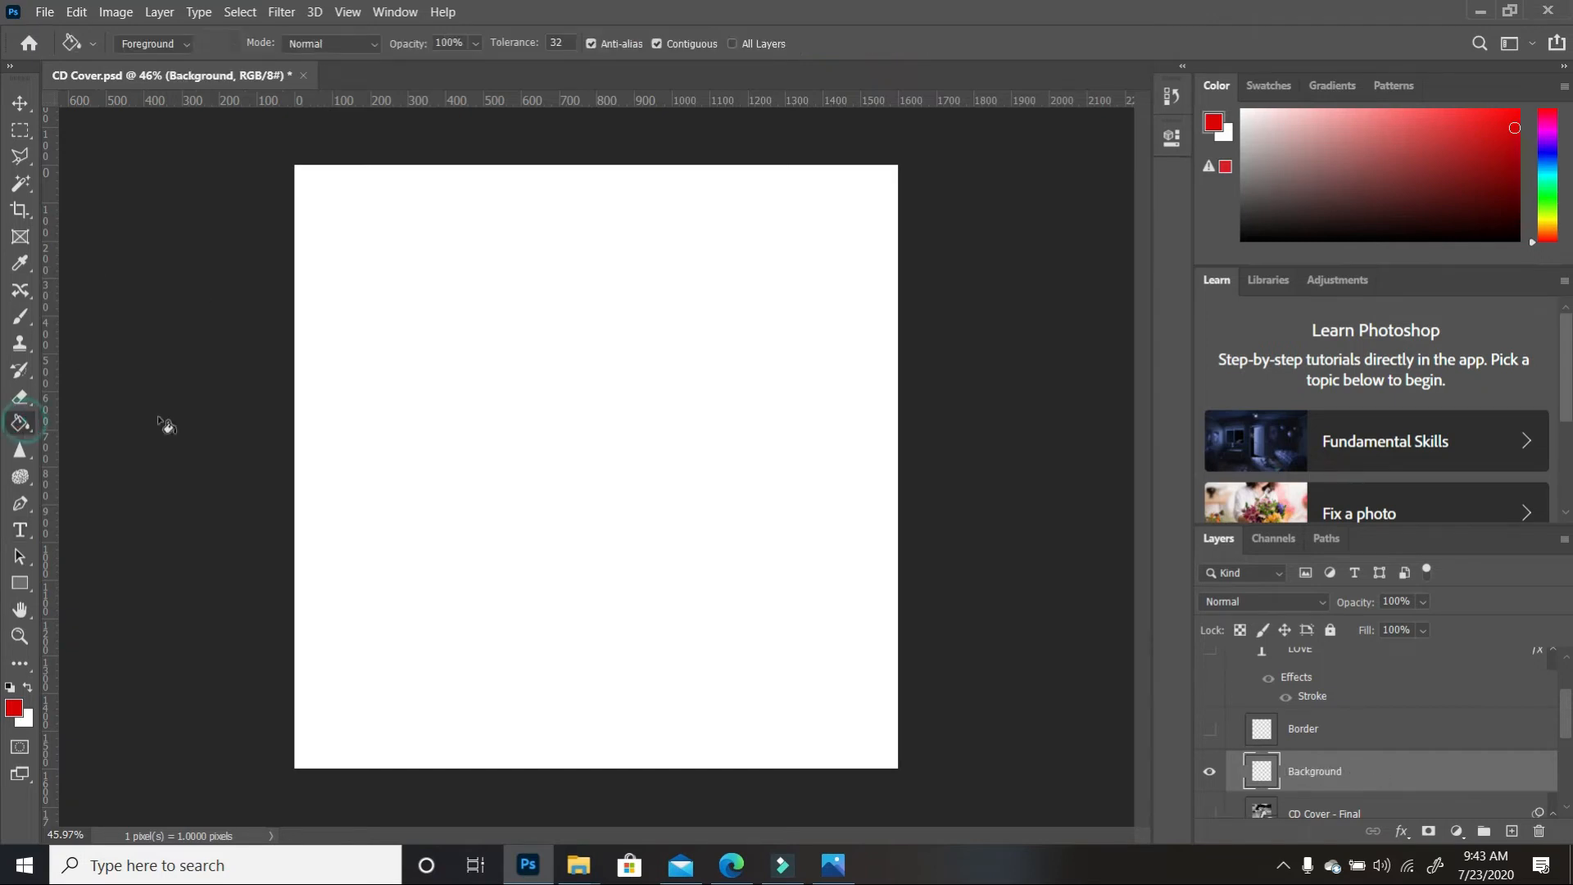
click(527, 412)
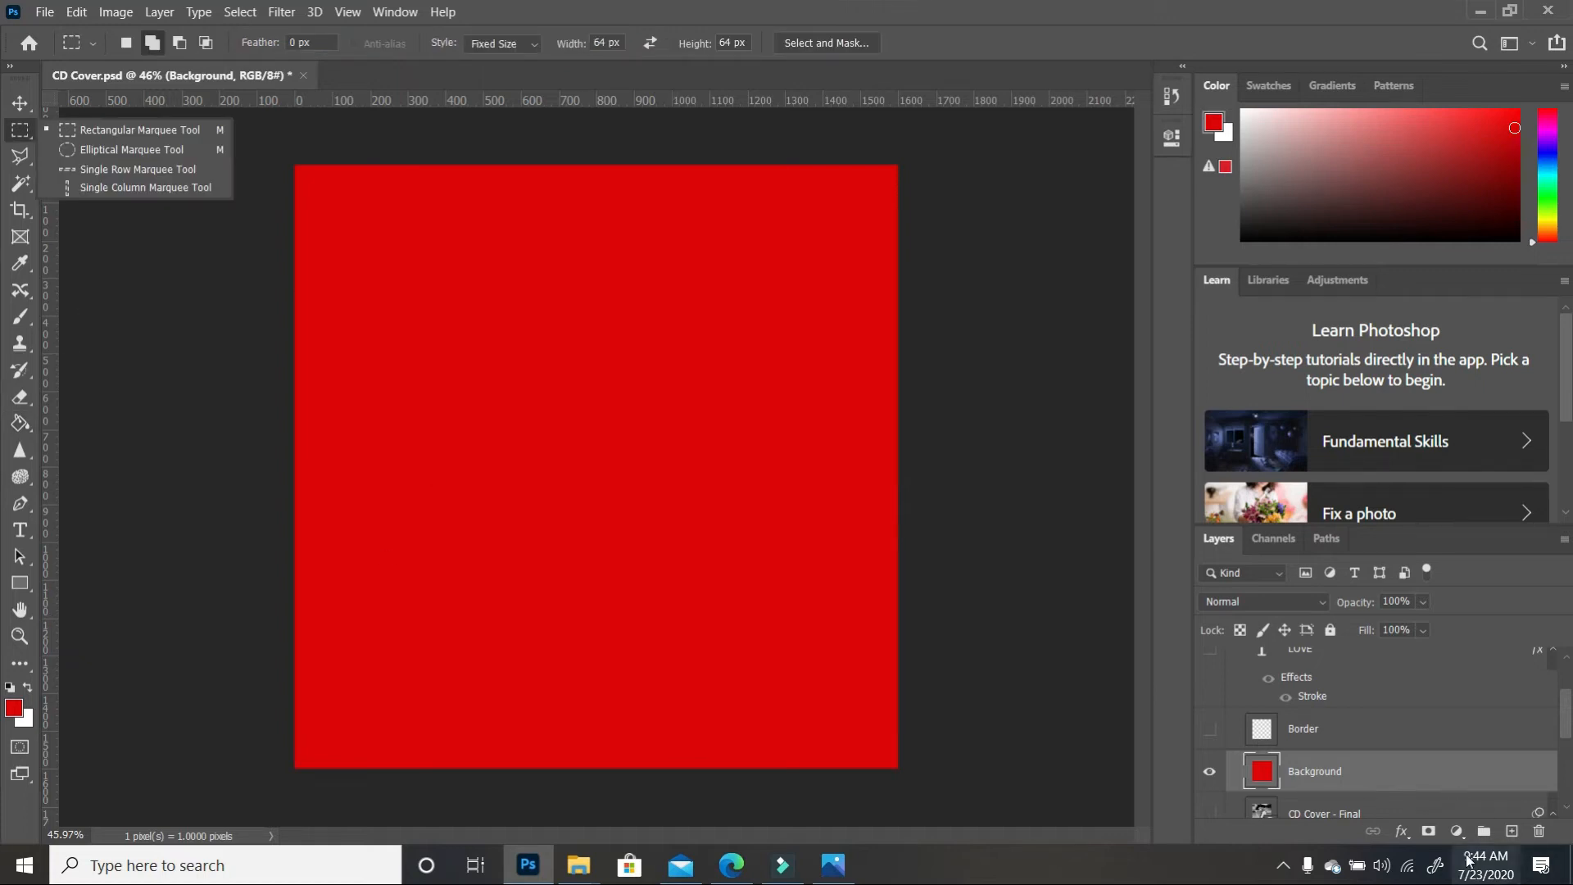
click(1512, 830)
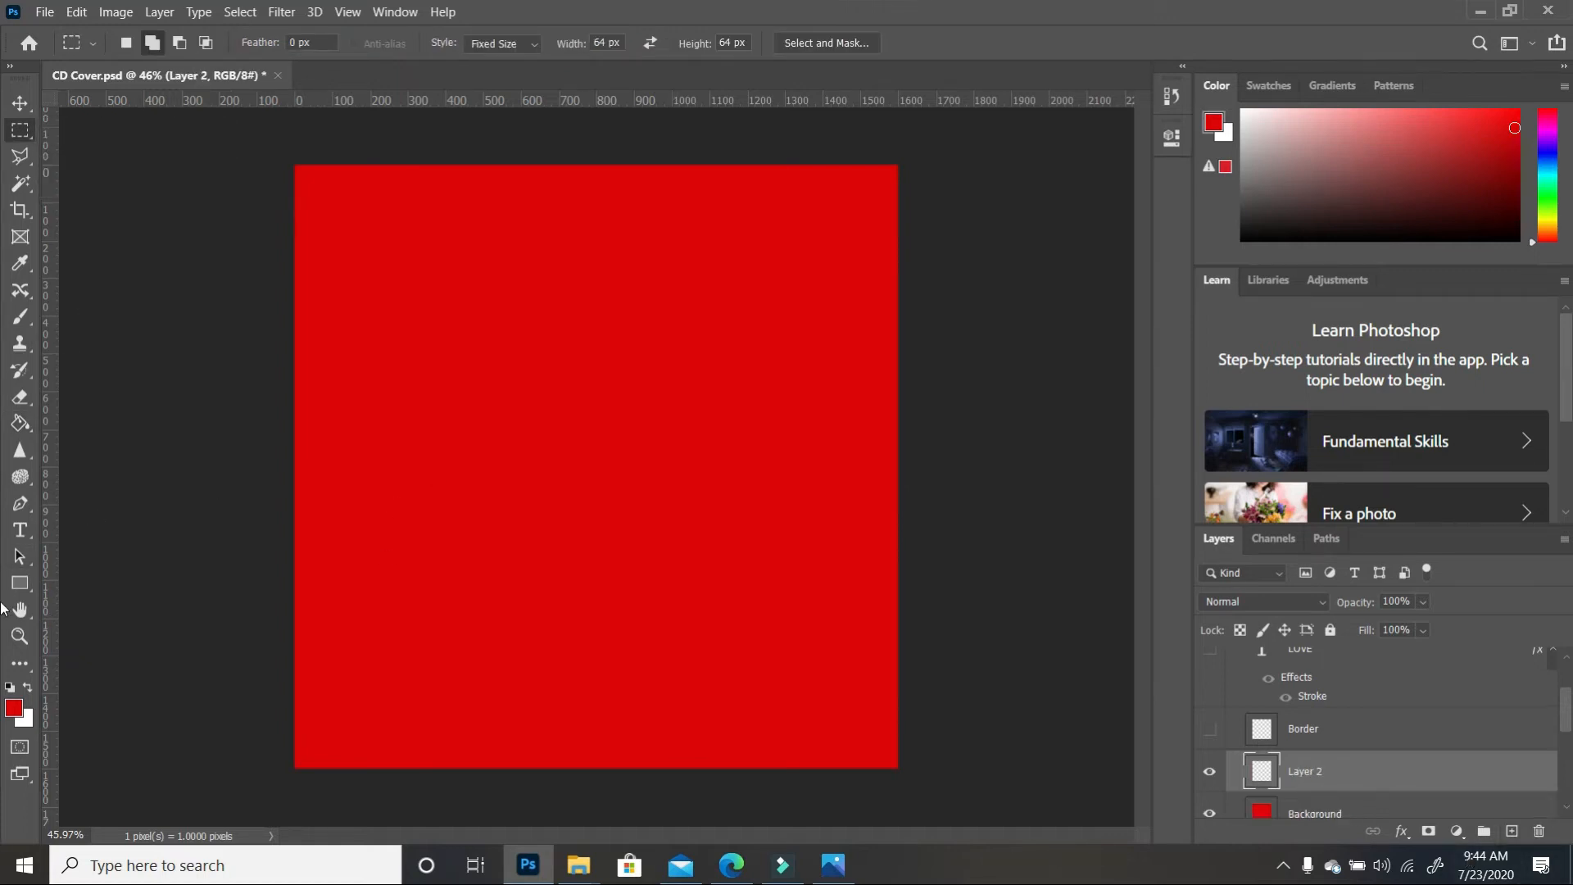
click(19, 582)
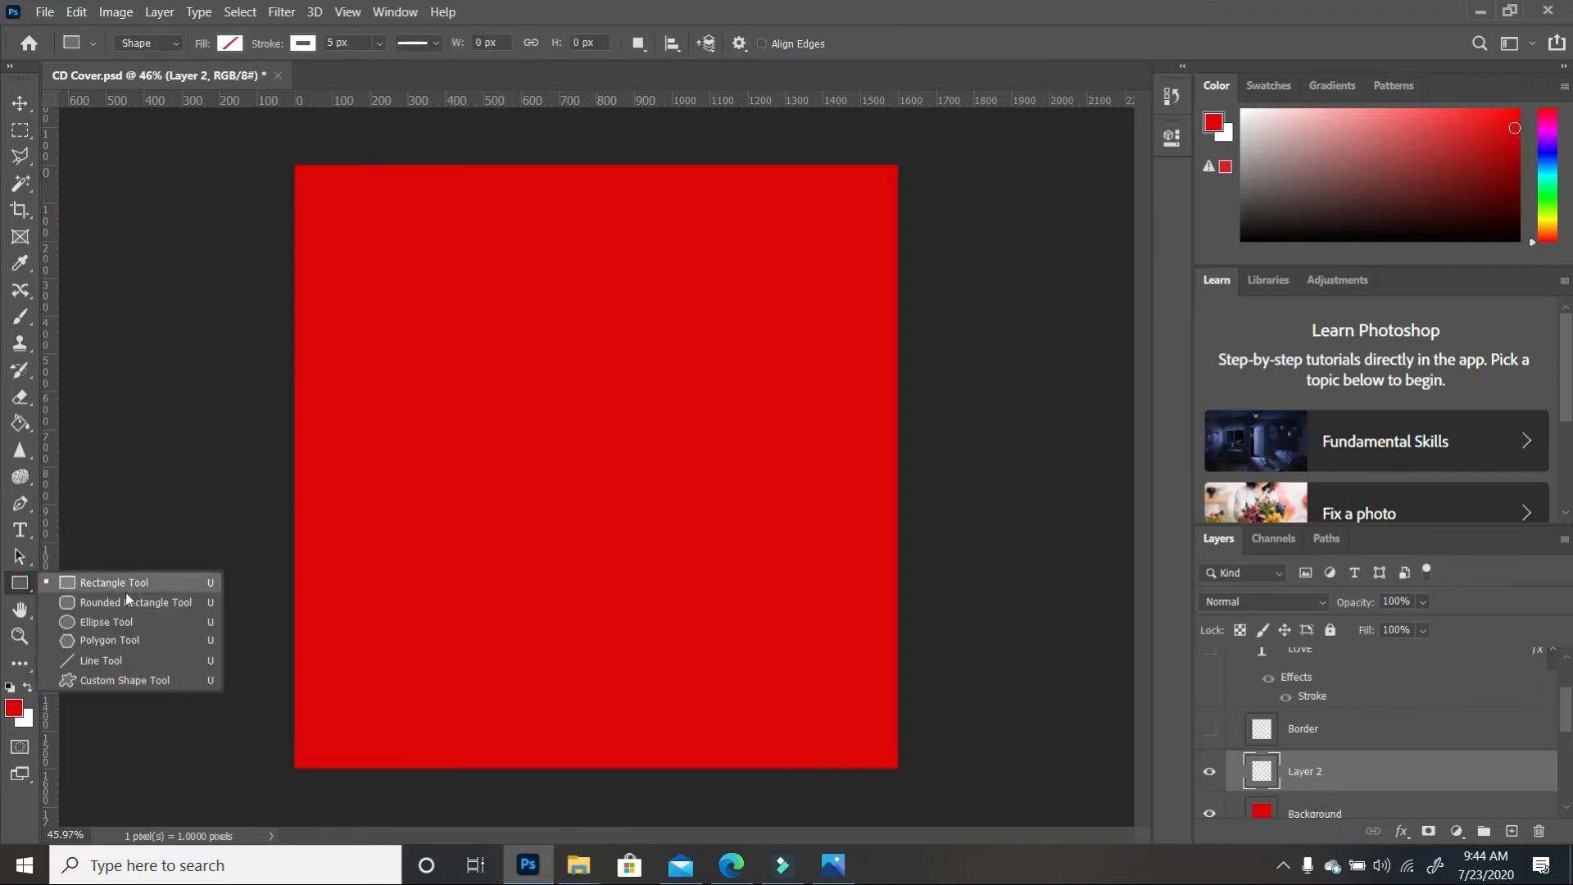
Draw a large circle over the red square with linked width and height shown in inches
click(106, 623)
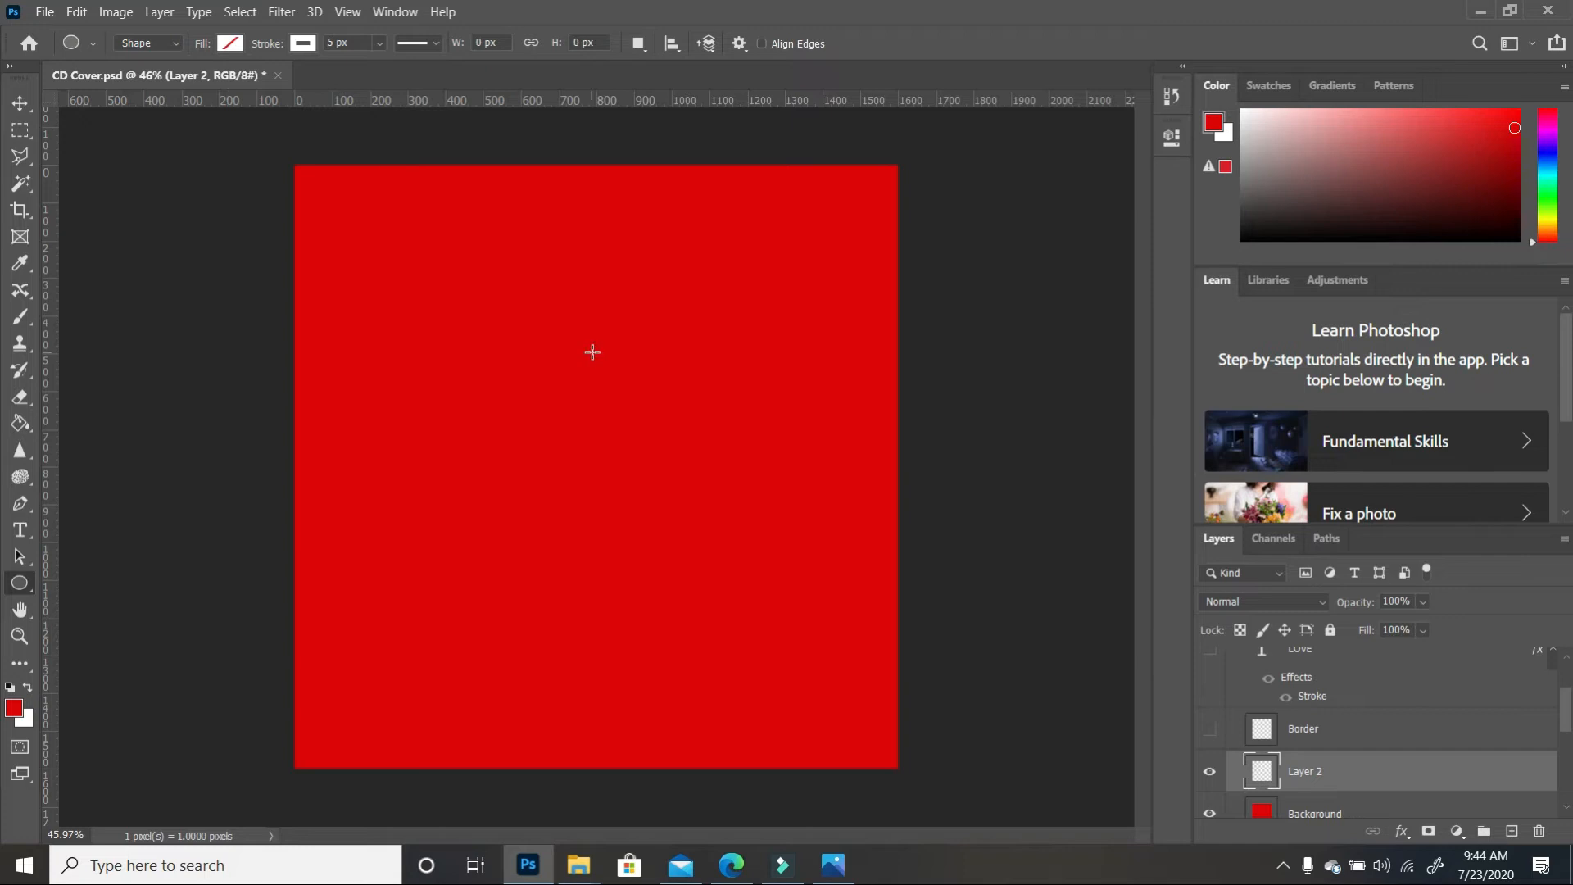
drag(321, 195, 884, 784)
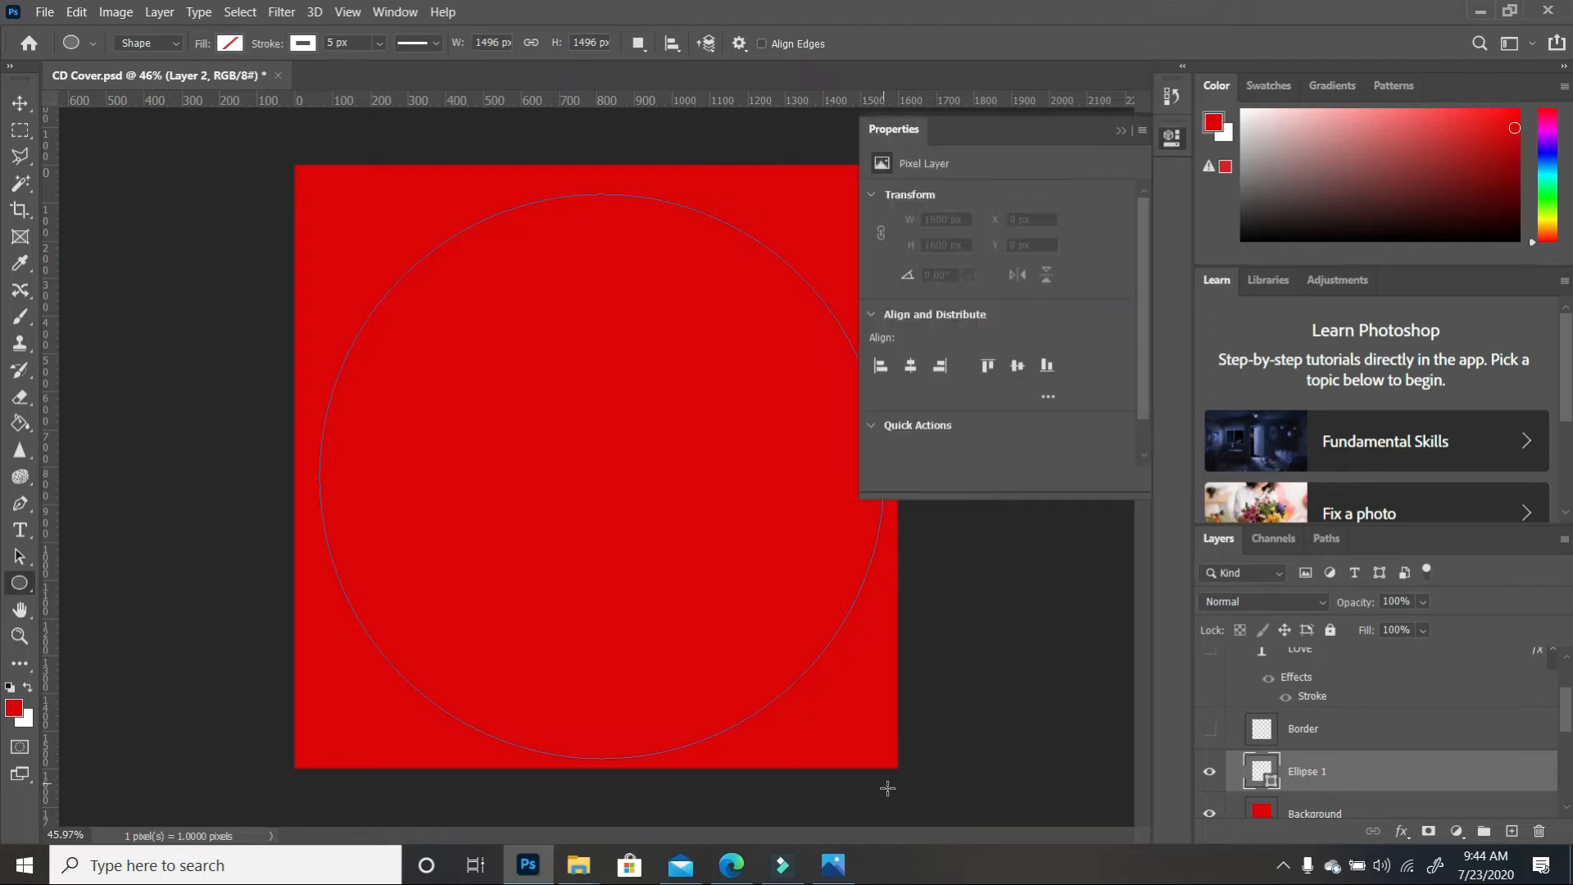
click(1120, 130)
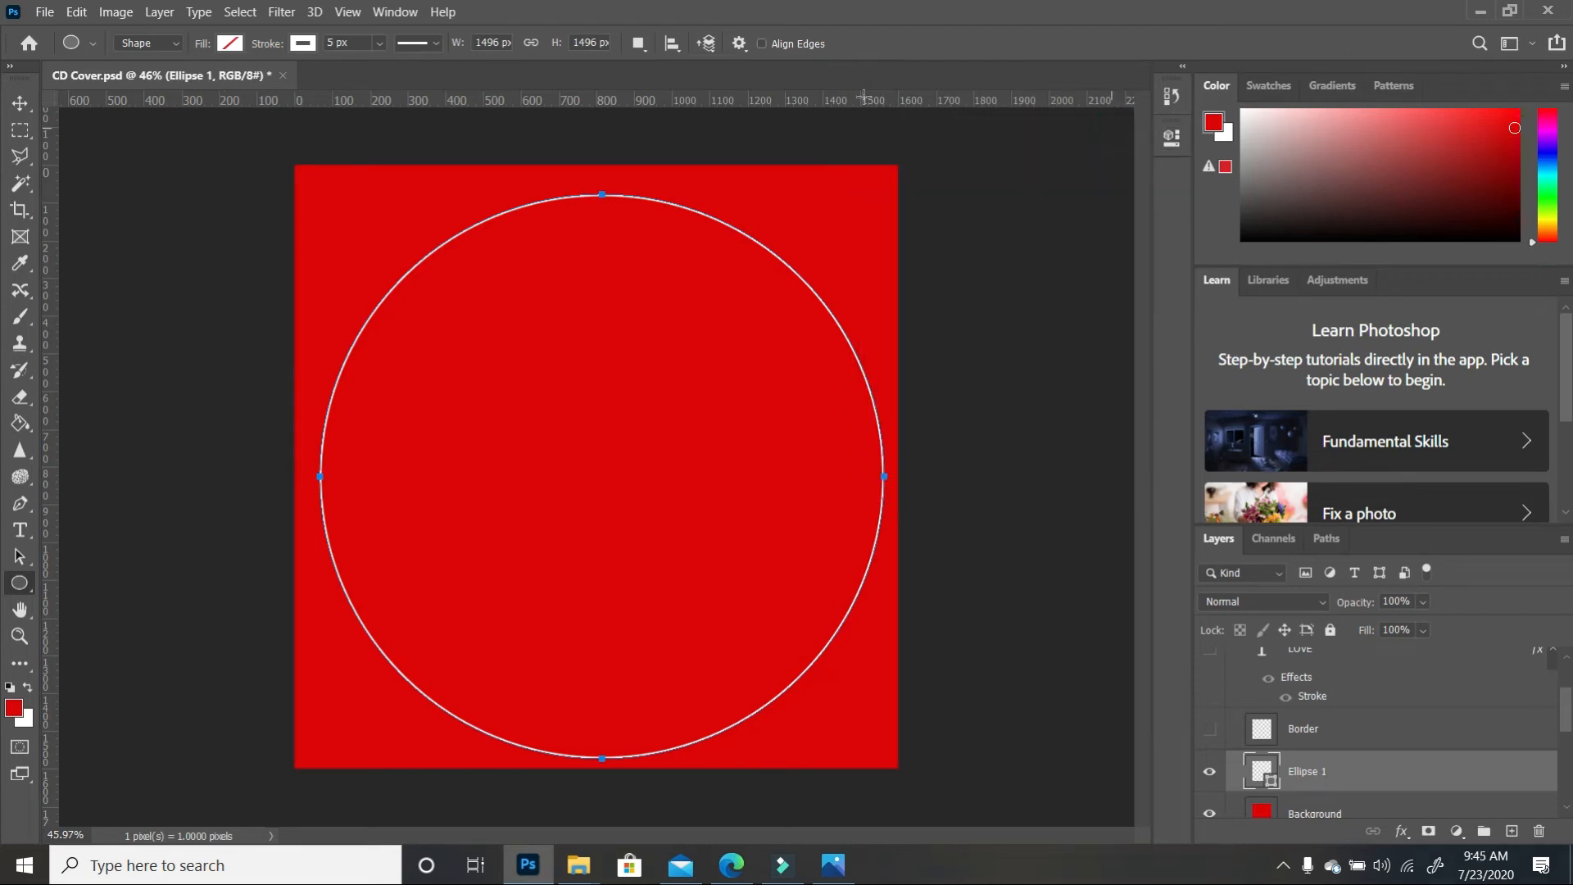
click(533, 44)
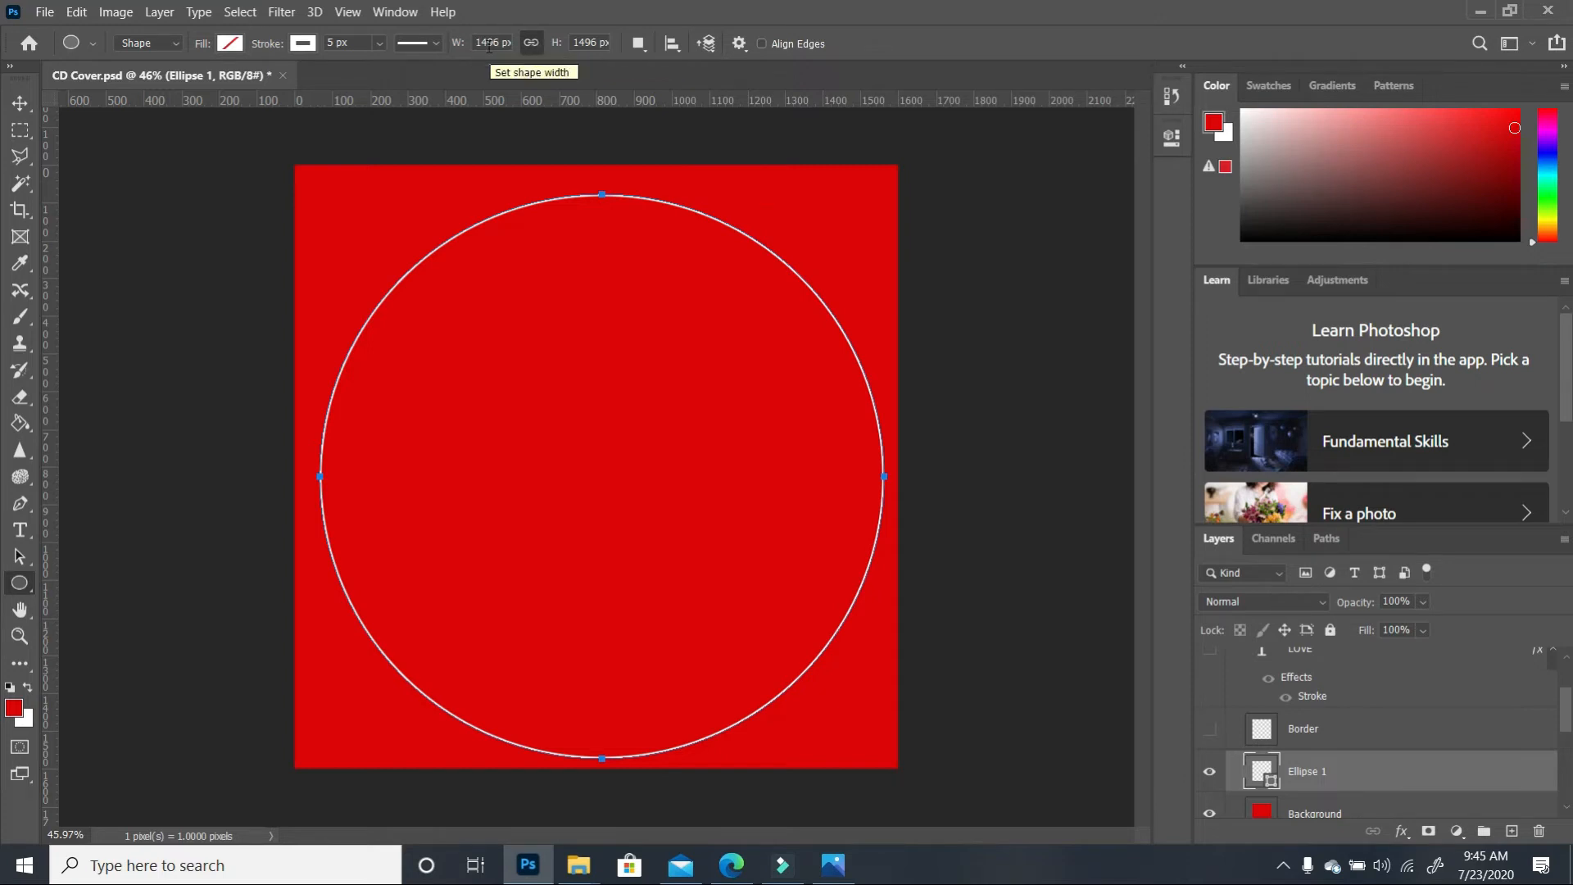
click(496, 42)
click(495, 42)
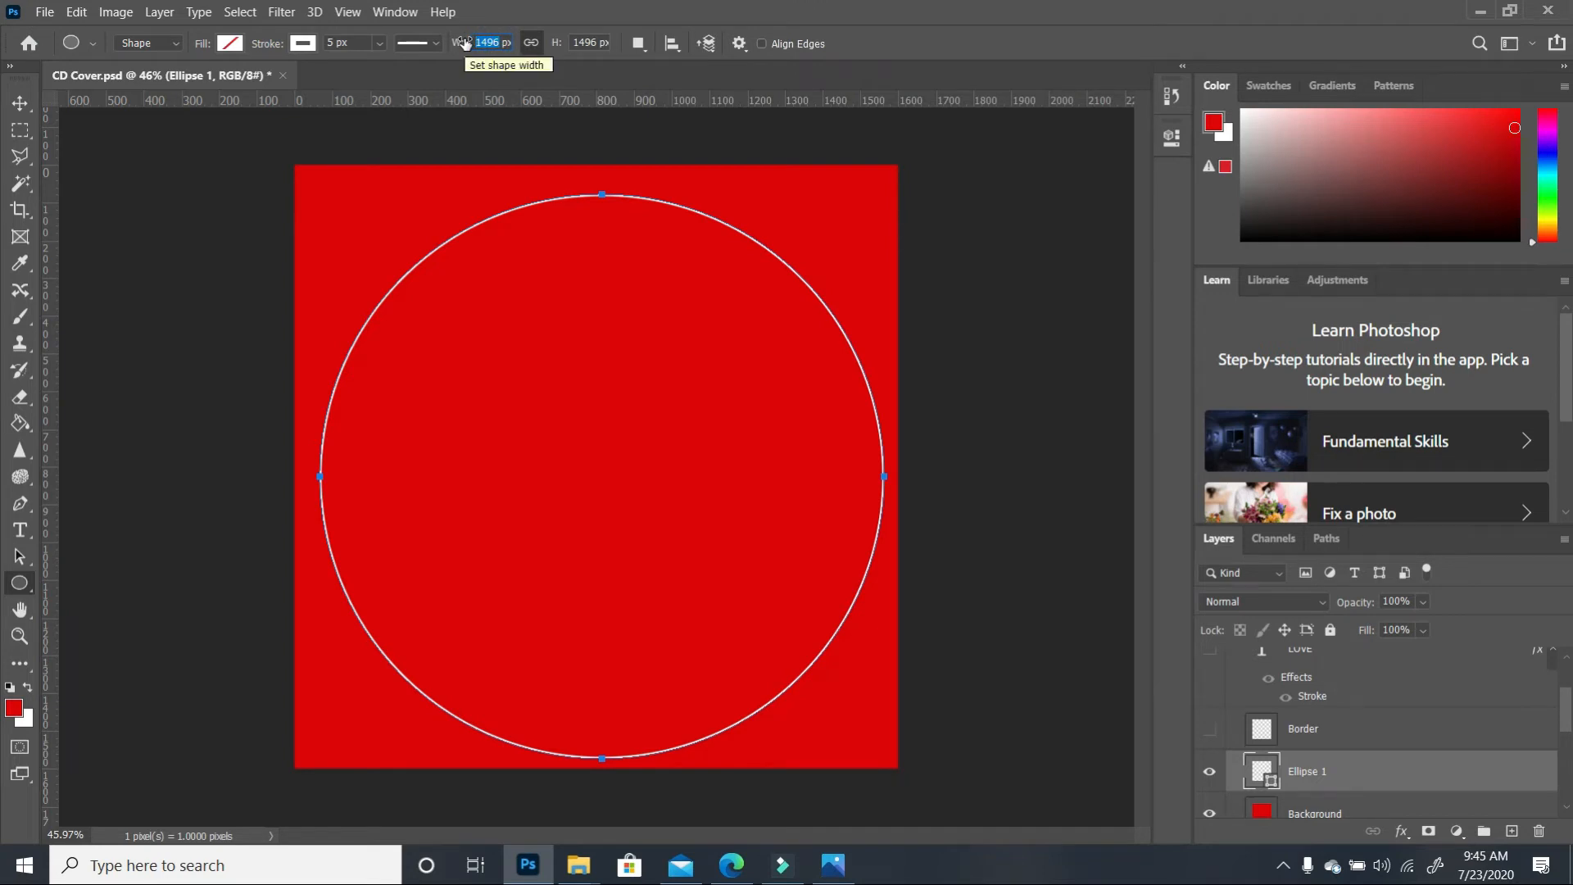
right_click(500, 43)
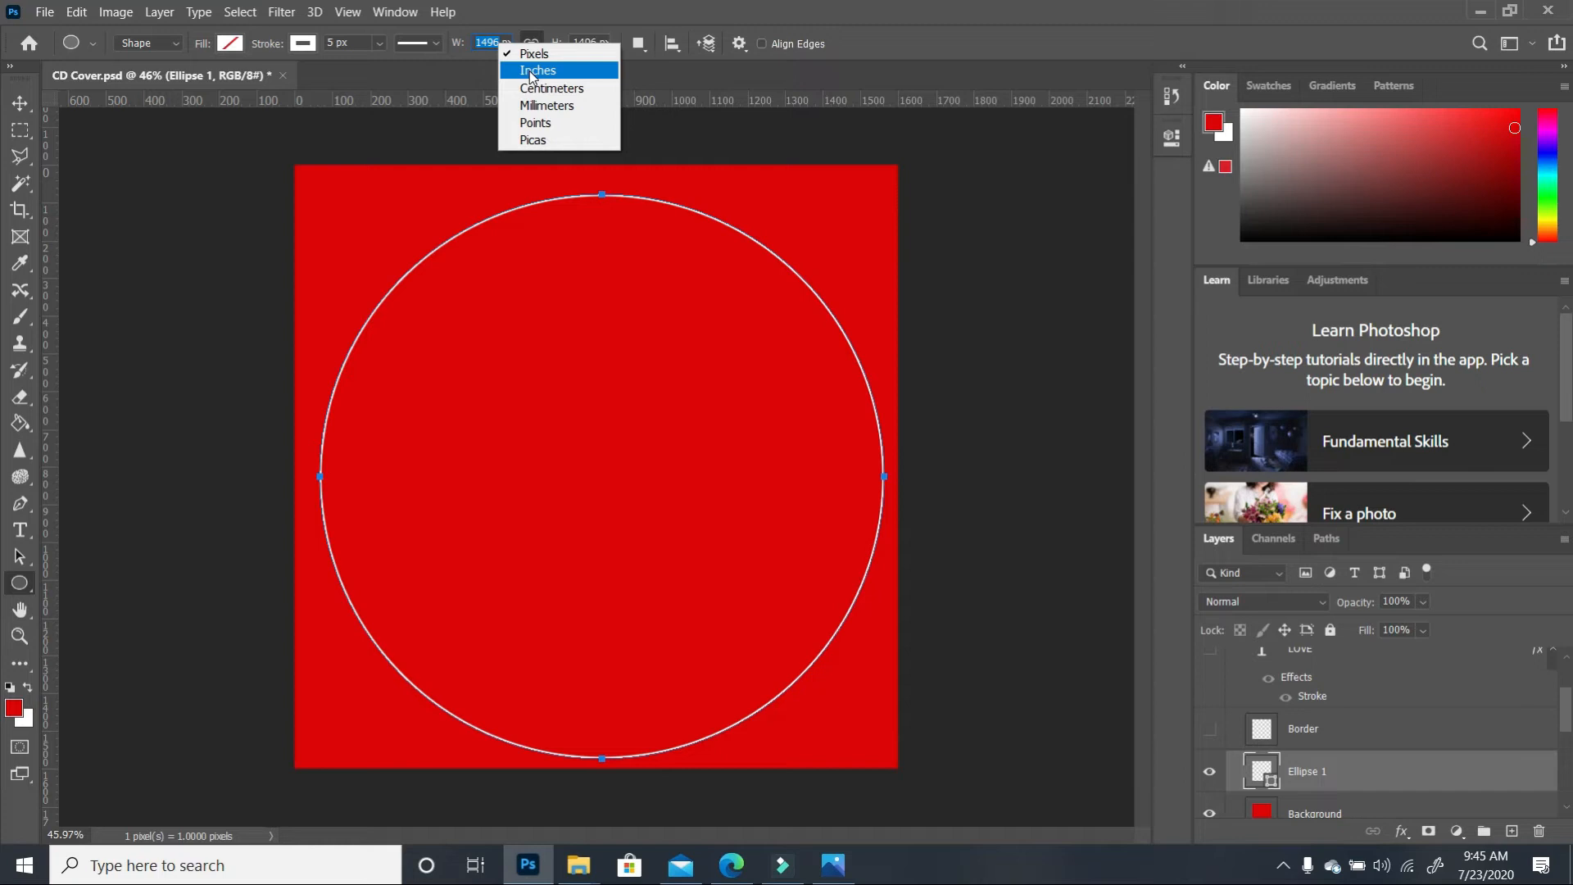
click(531, 71)
Set the circle's width and height to 4.7 in
drag(498, 48, 473, 43)
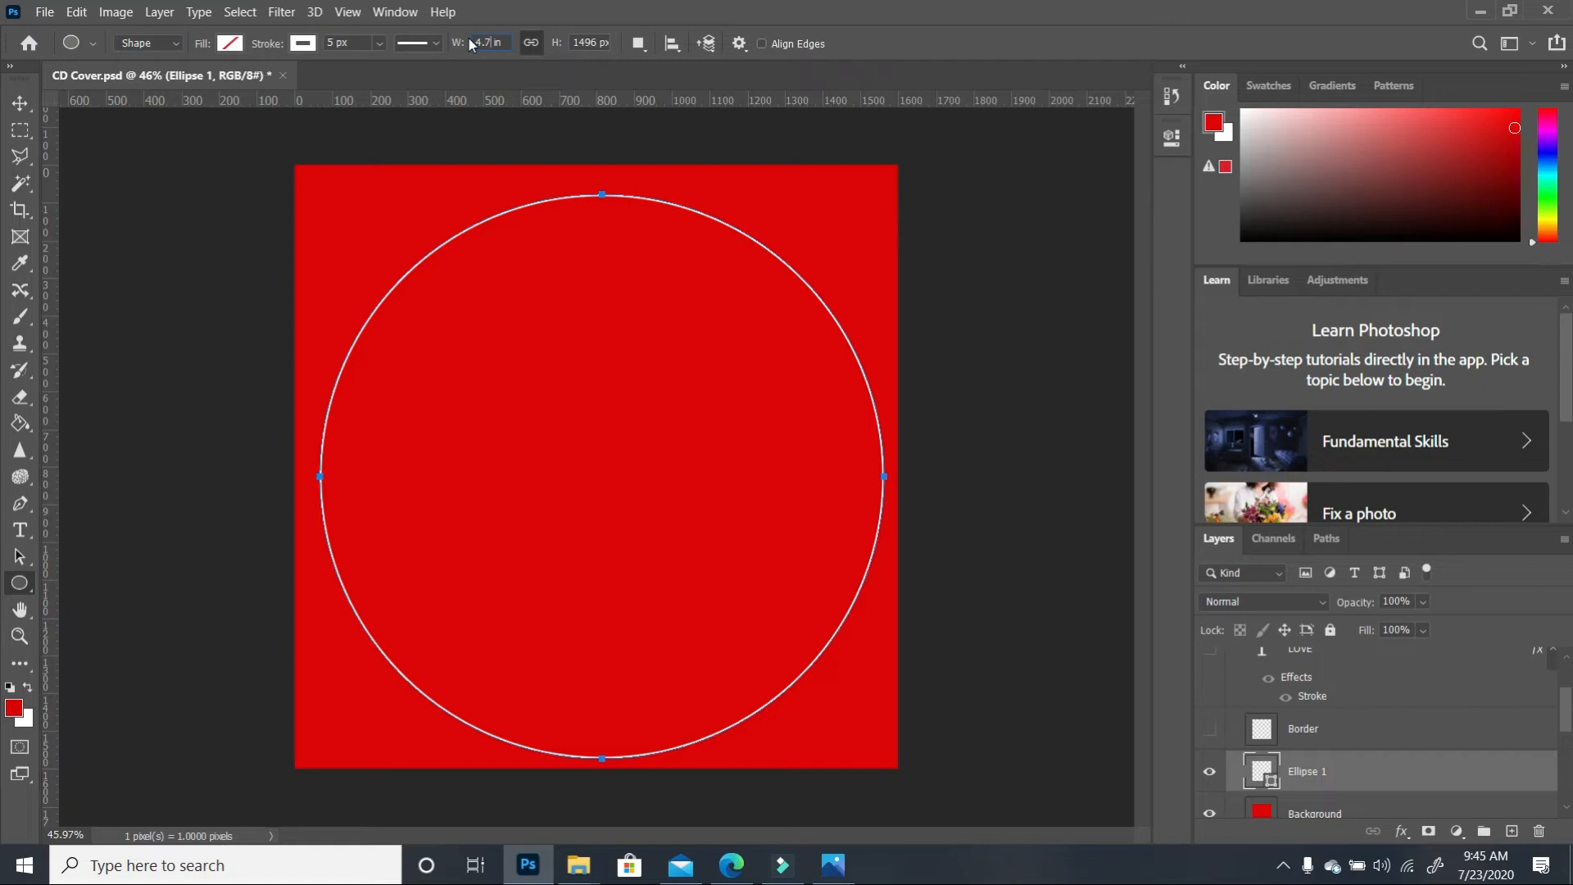
text(4.7 in)
key(Return)
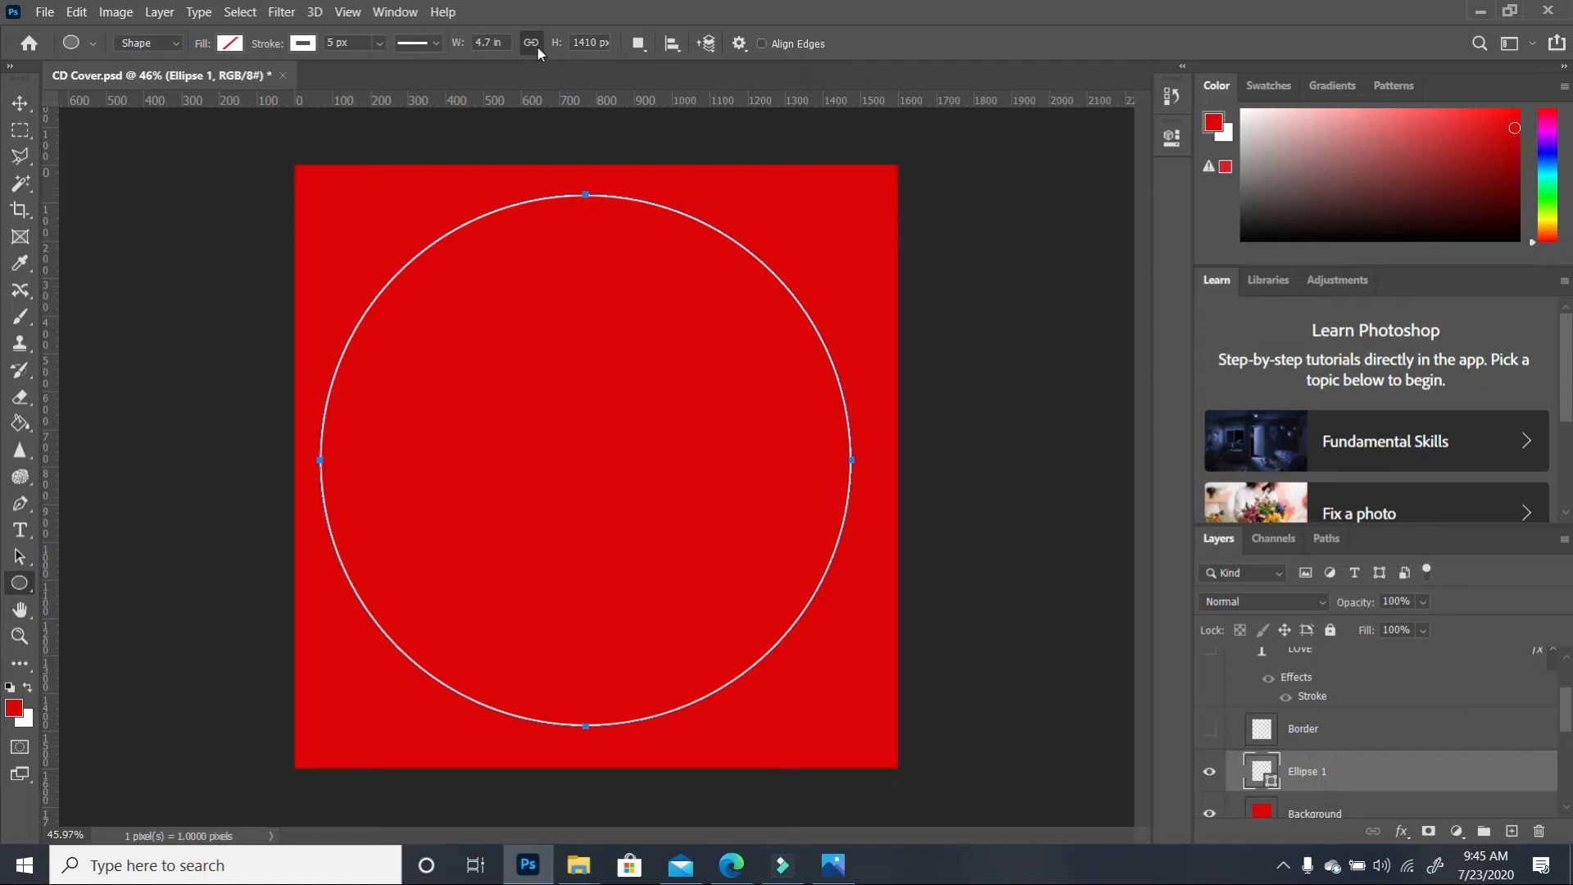
click(602, 42)
right_click(606, 41)
click(640, 67)
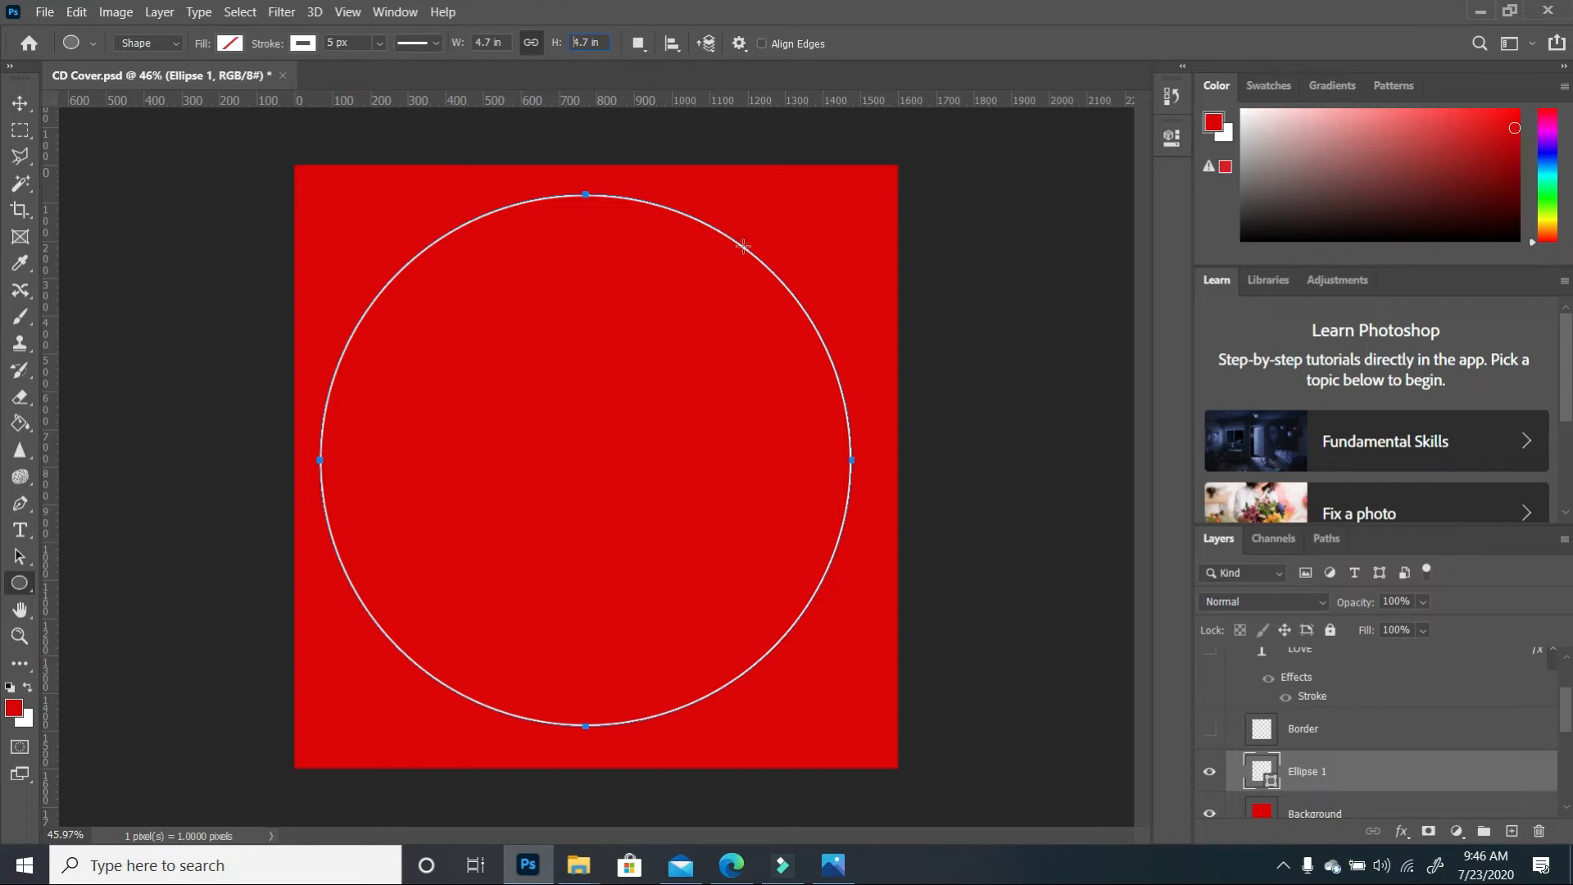
Centre the circle horizontally and vertically on the canvas
click(674, 46)
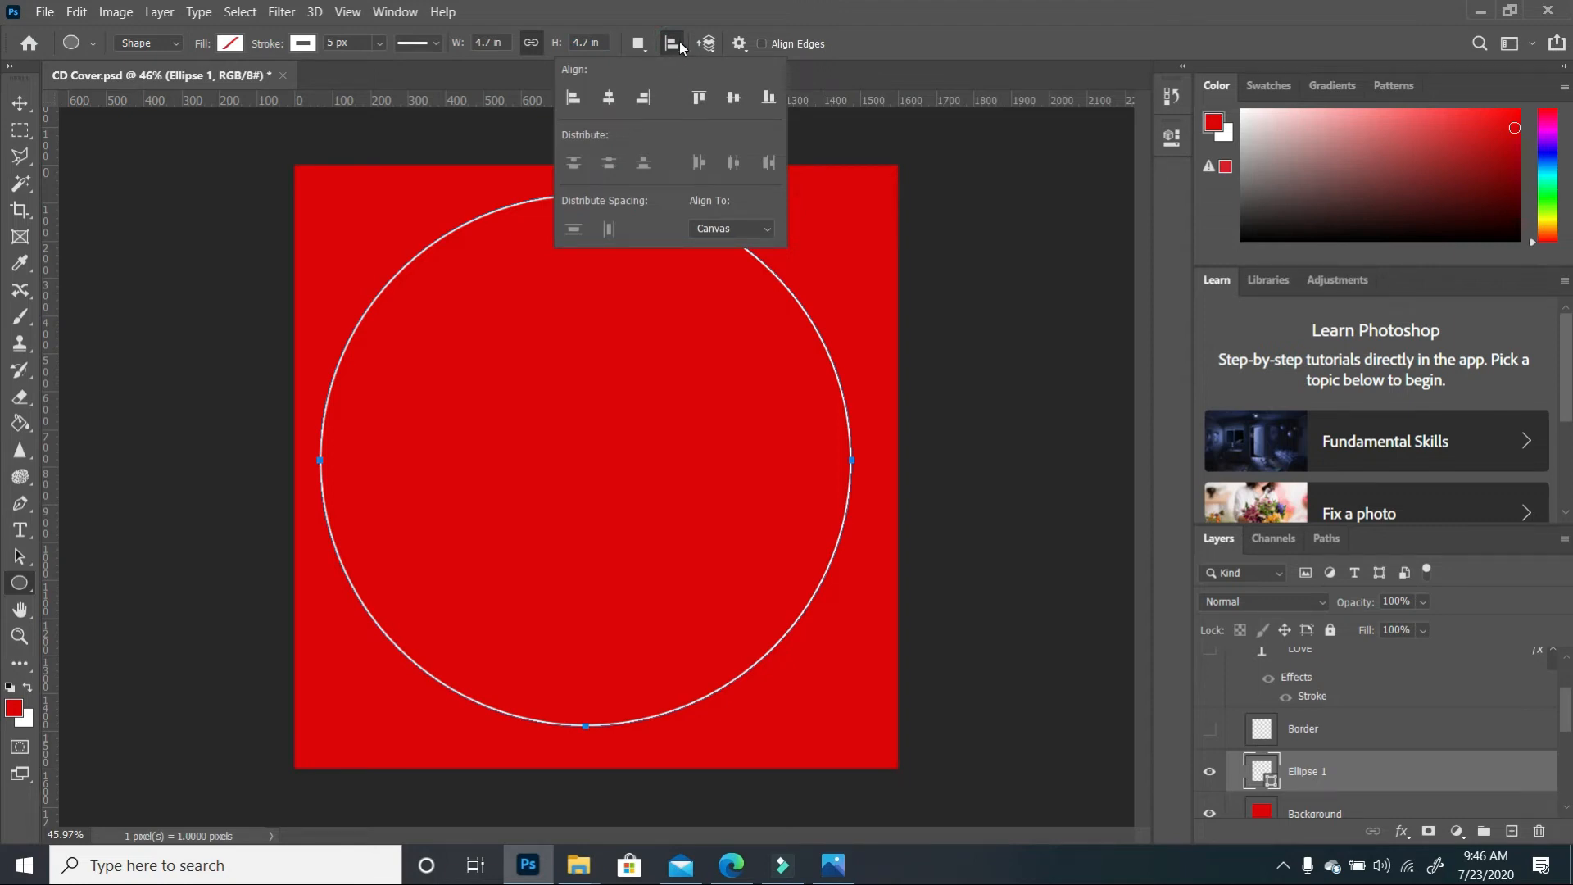
click(611, 100)
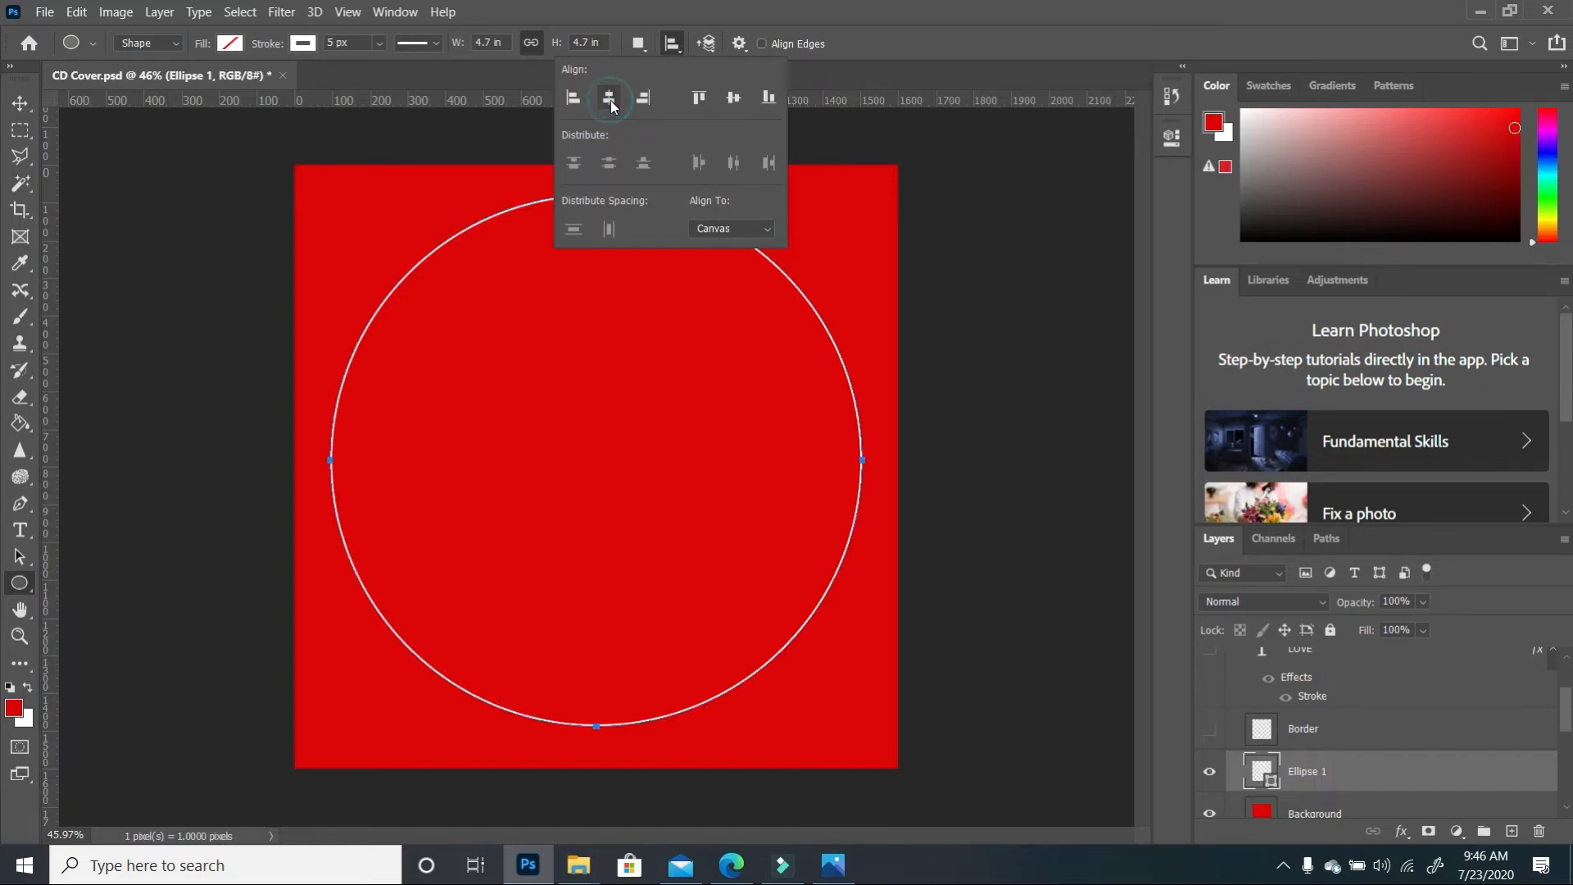
click(733, 99)
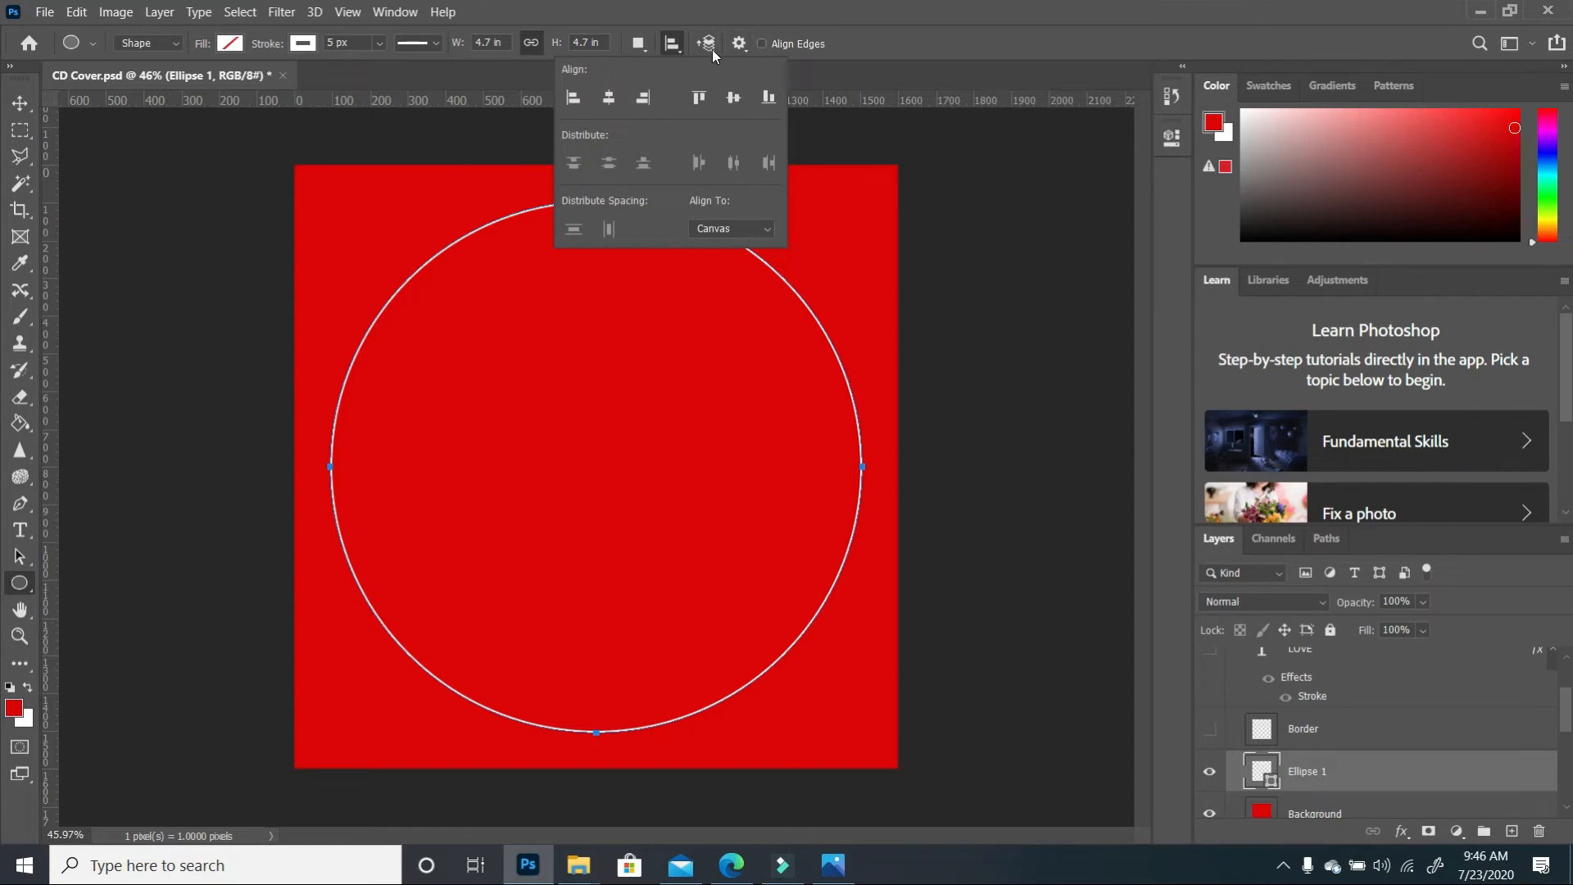
click(672, 44)
key(v)
click(627, 207)
click(626, 205)
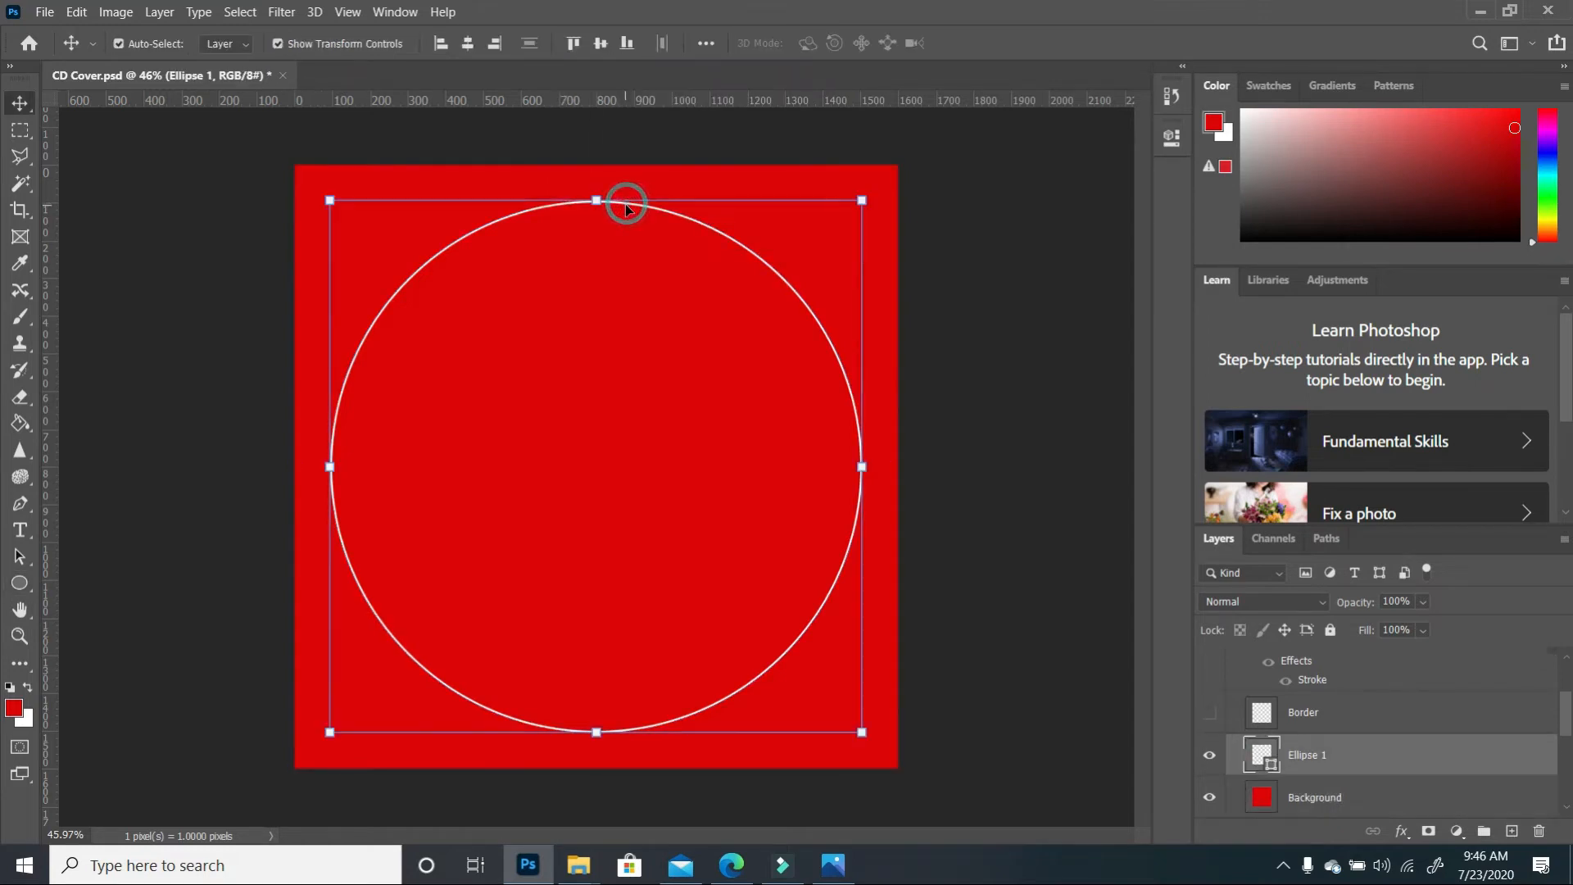
Give the circle a thin 3 px outline stroke
click(27, 583)
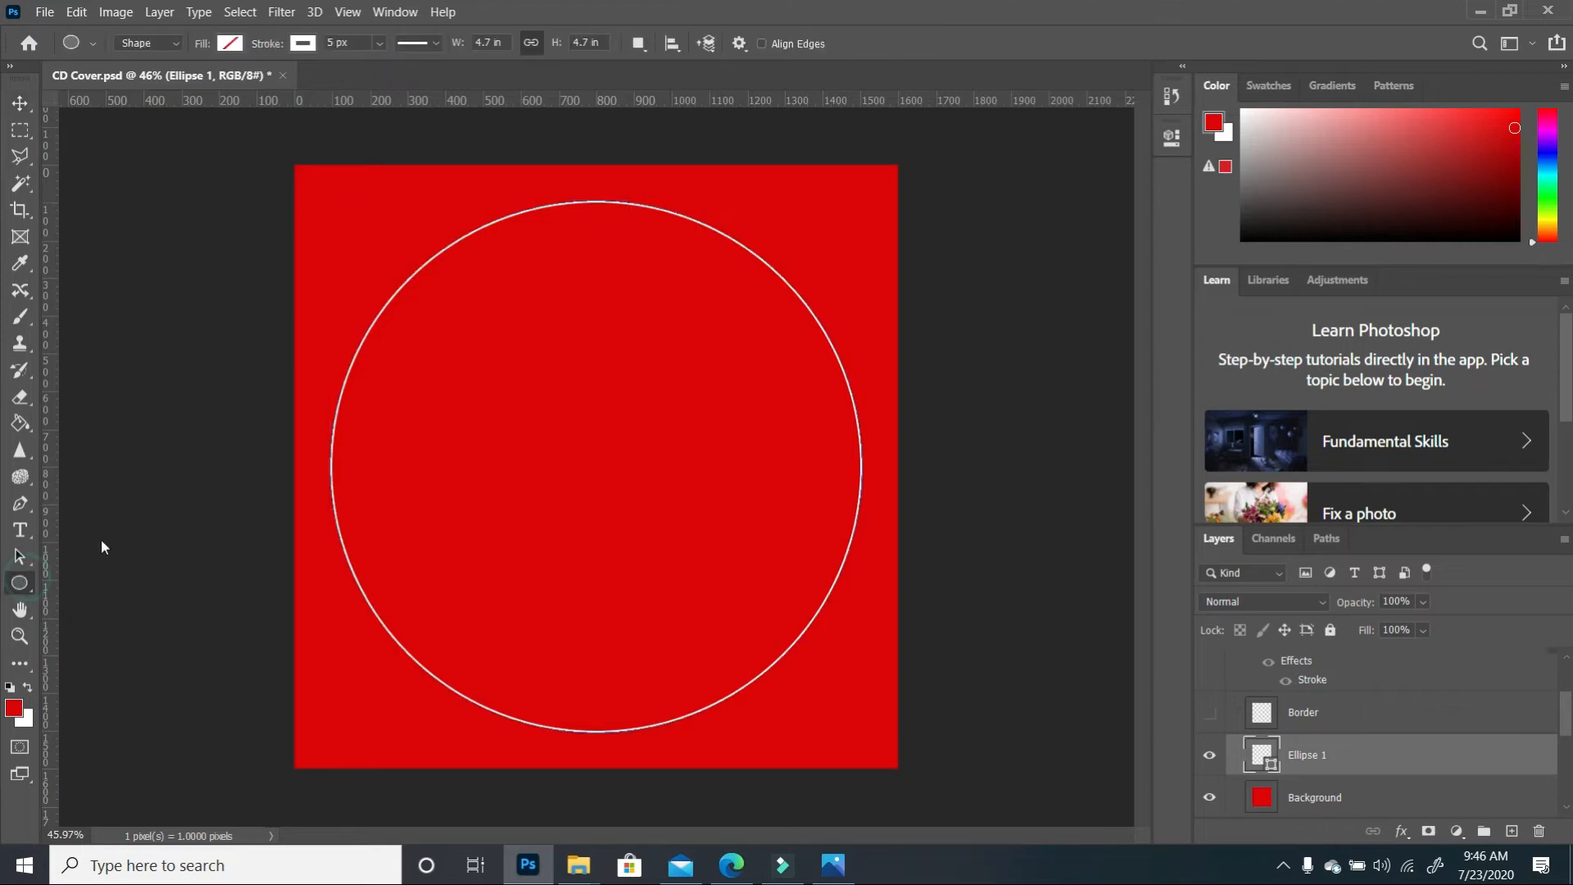
double_click(327, 46)
text(3)
text(1)
click(20, 103)
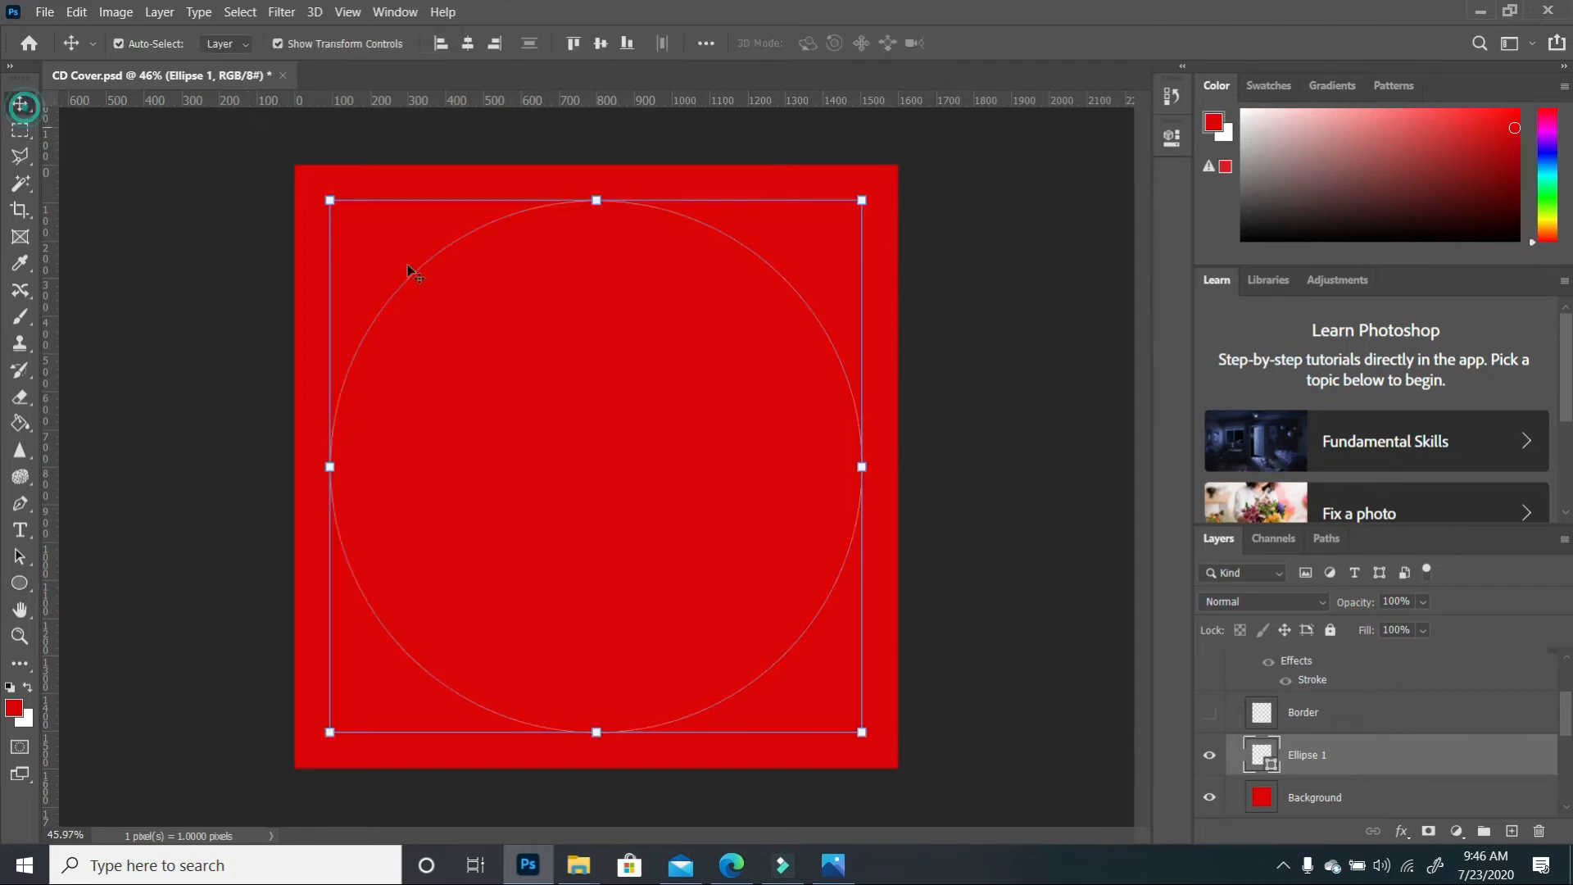
click(1002, 432)
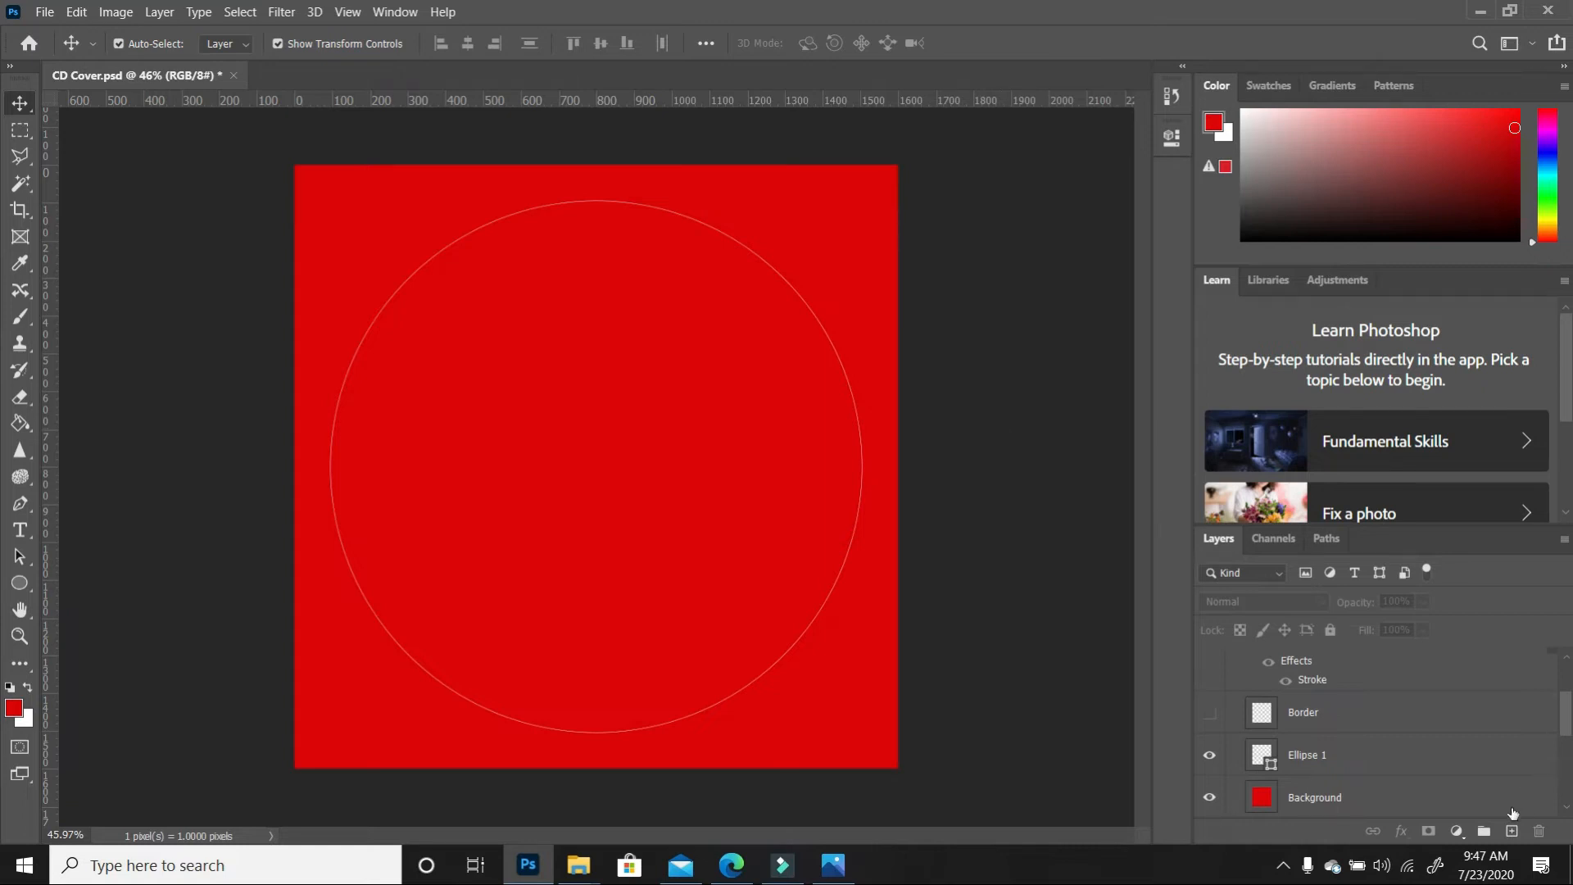
Rename the Ellipse 1 layer to CD Design Area
click(1418, 756)
double_click(1309, 755)
click(1302, 725)
text(CD Des)
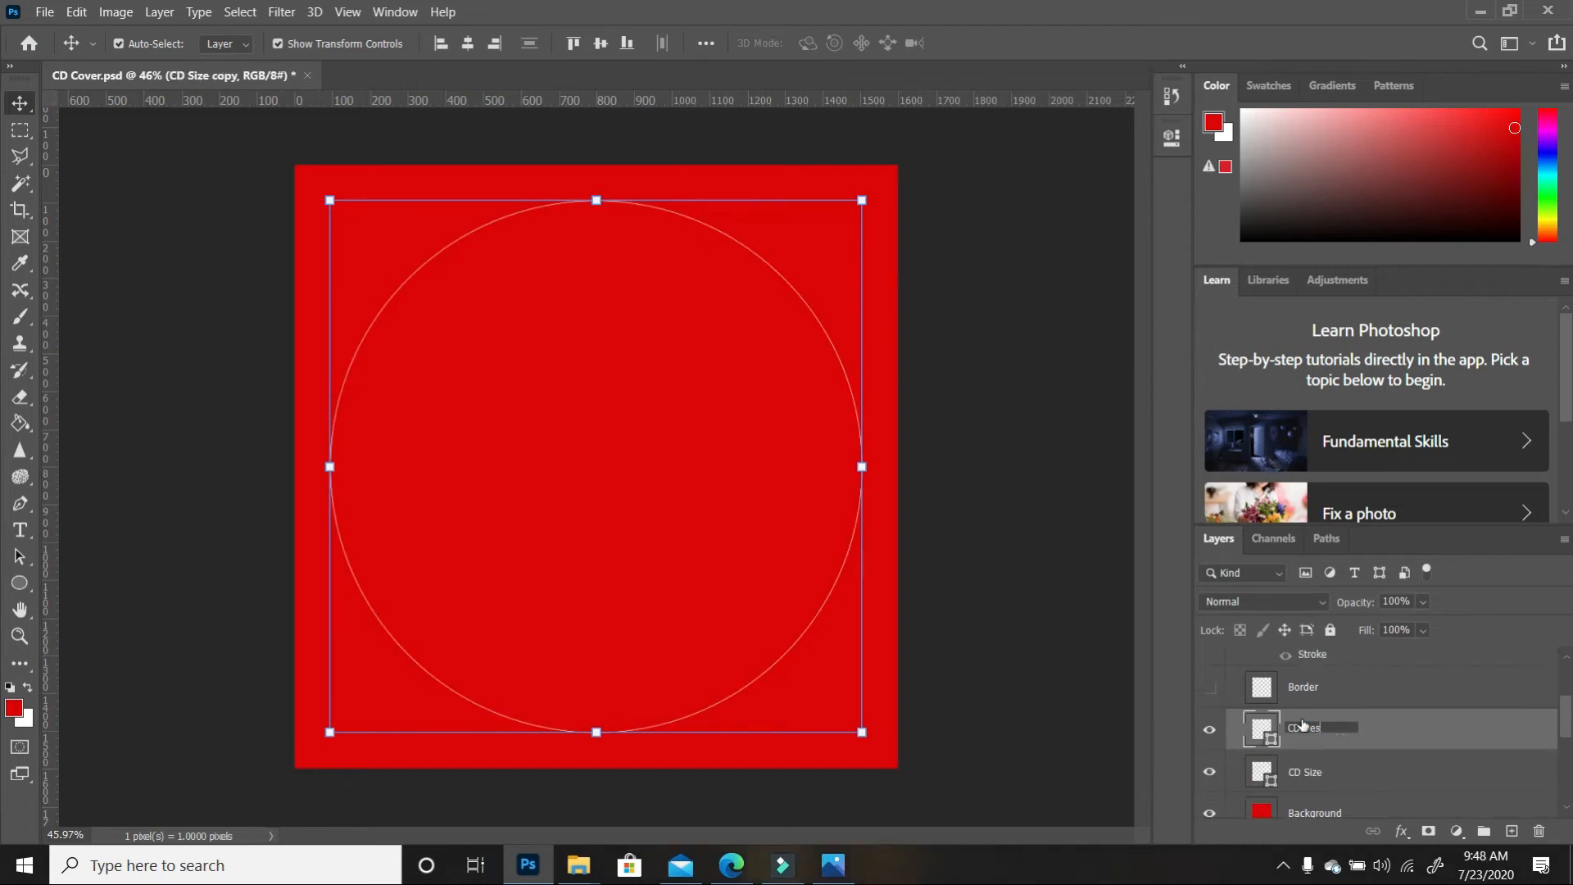
text(ign Area)
key(Return)
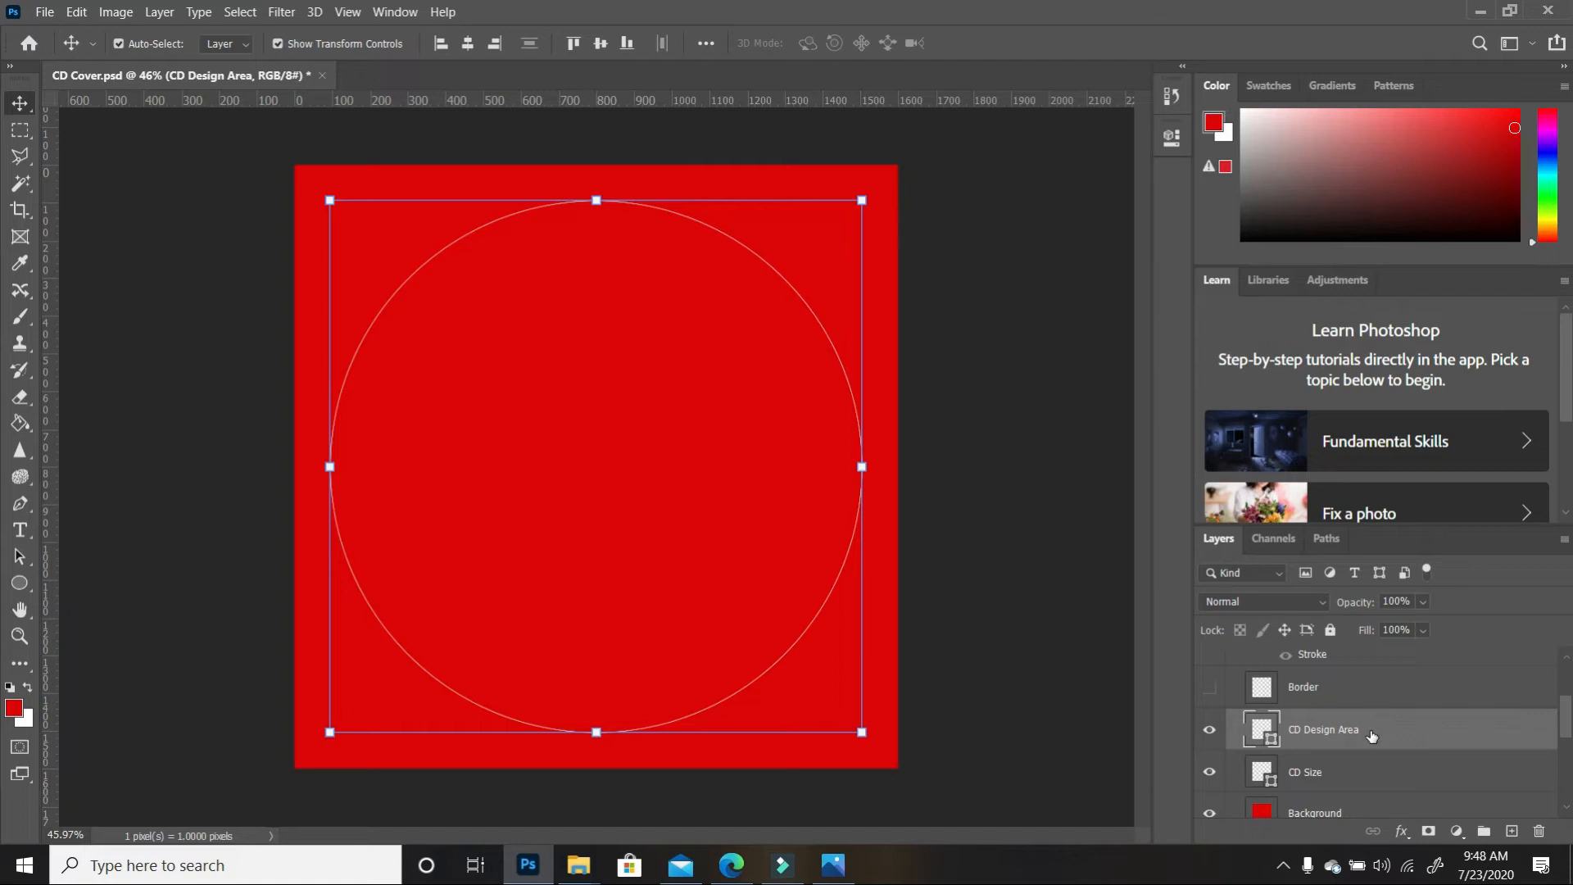
Set the linked circle width to 4.3 in and centre it on the canvas
click(20, 584)
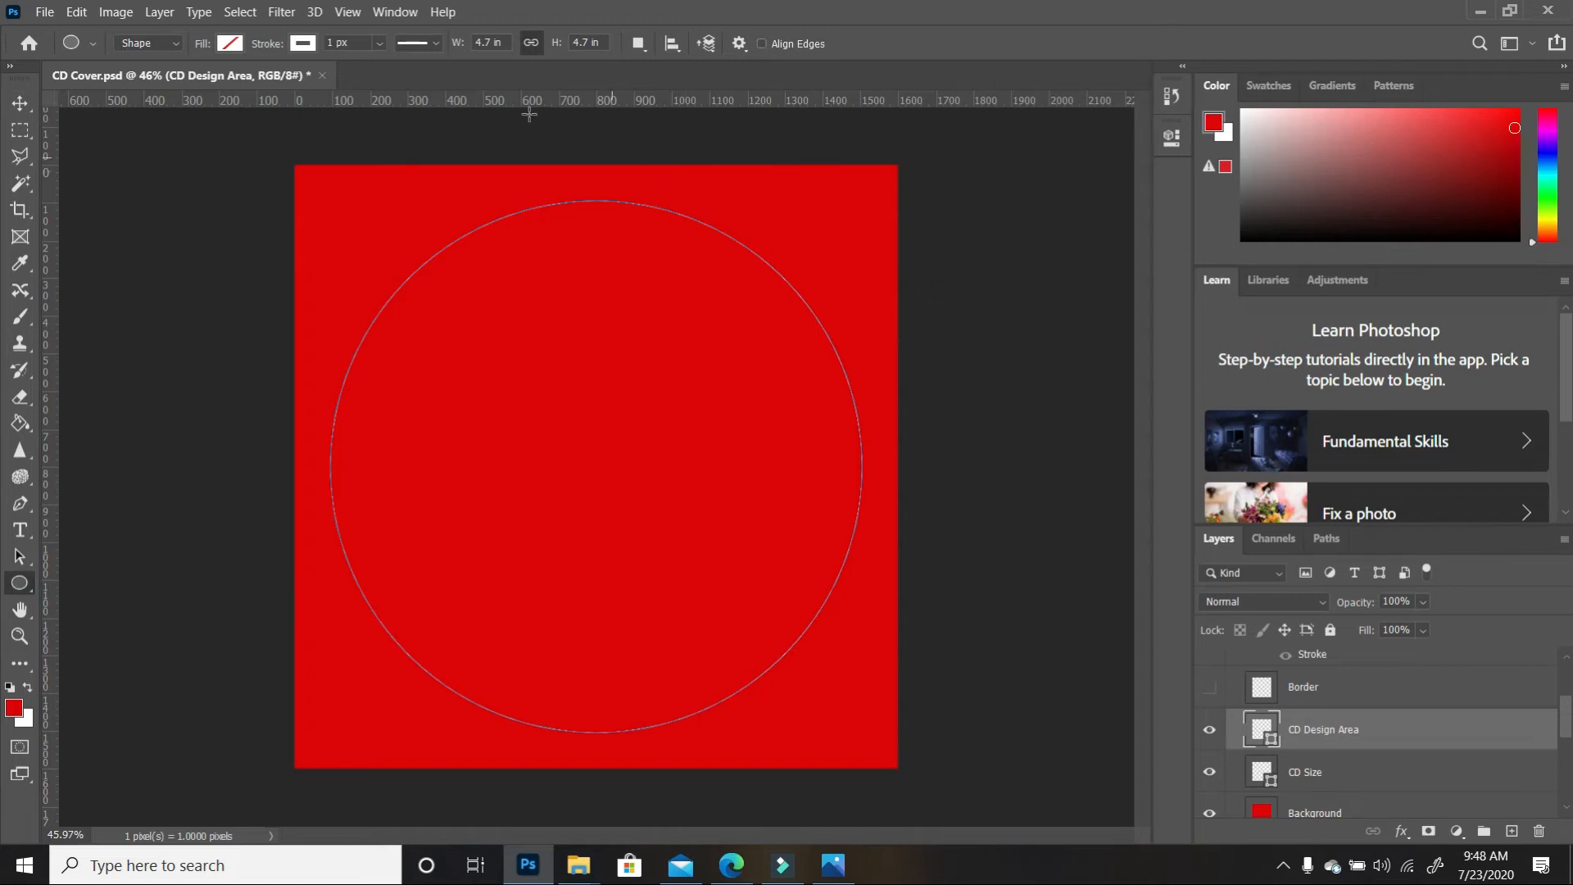
click(488, 42)
key(Return)
click(528, 43)
click(680, 51)
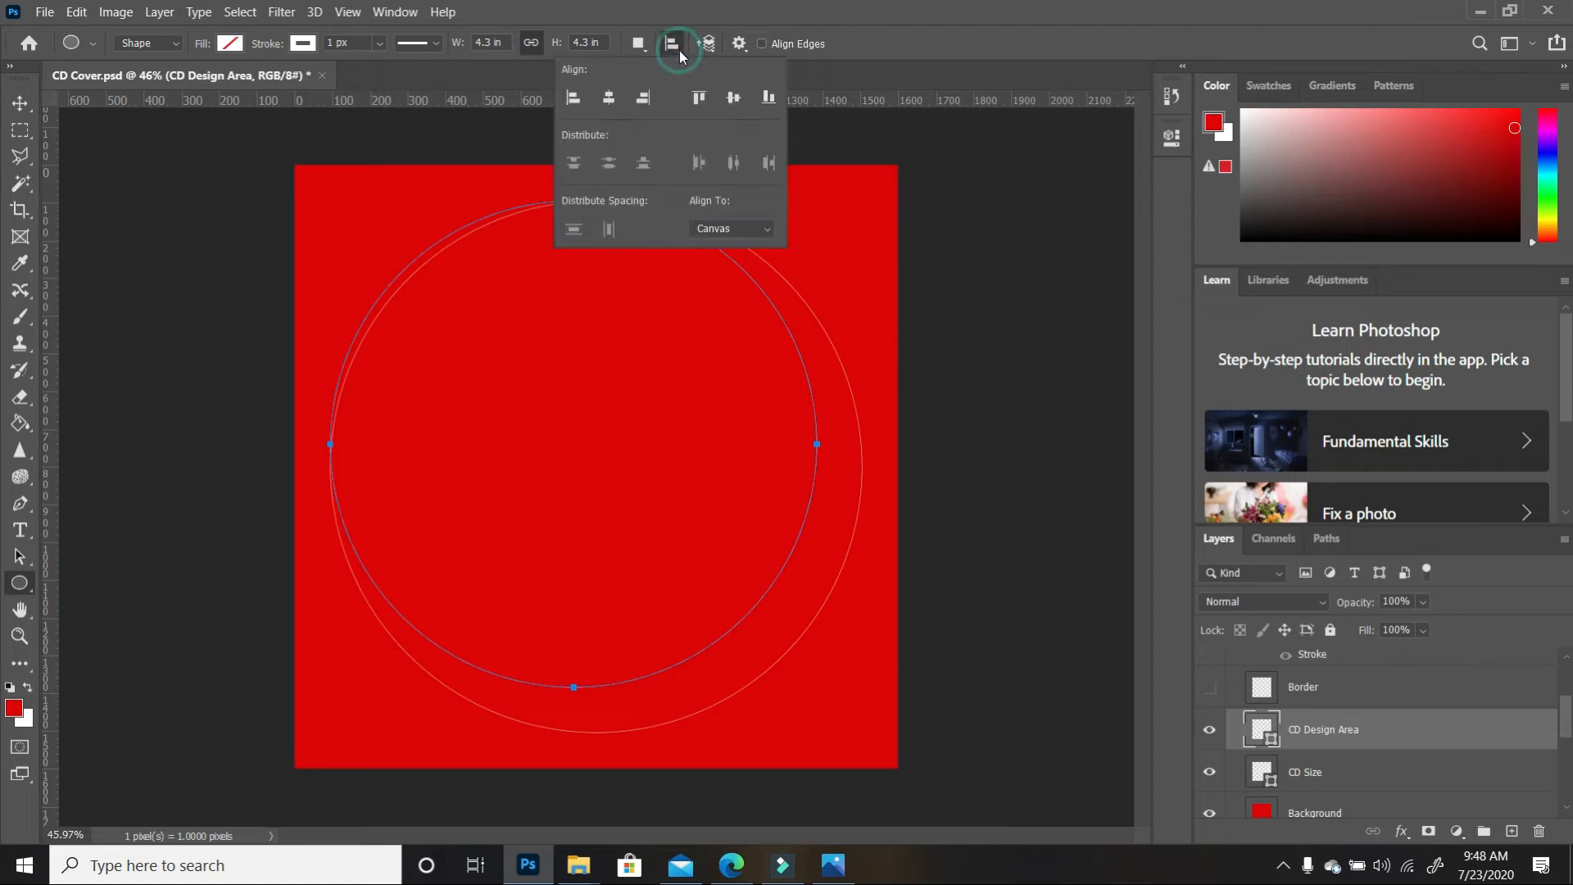
click(609, 98)
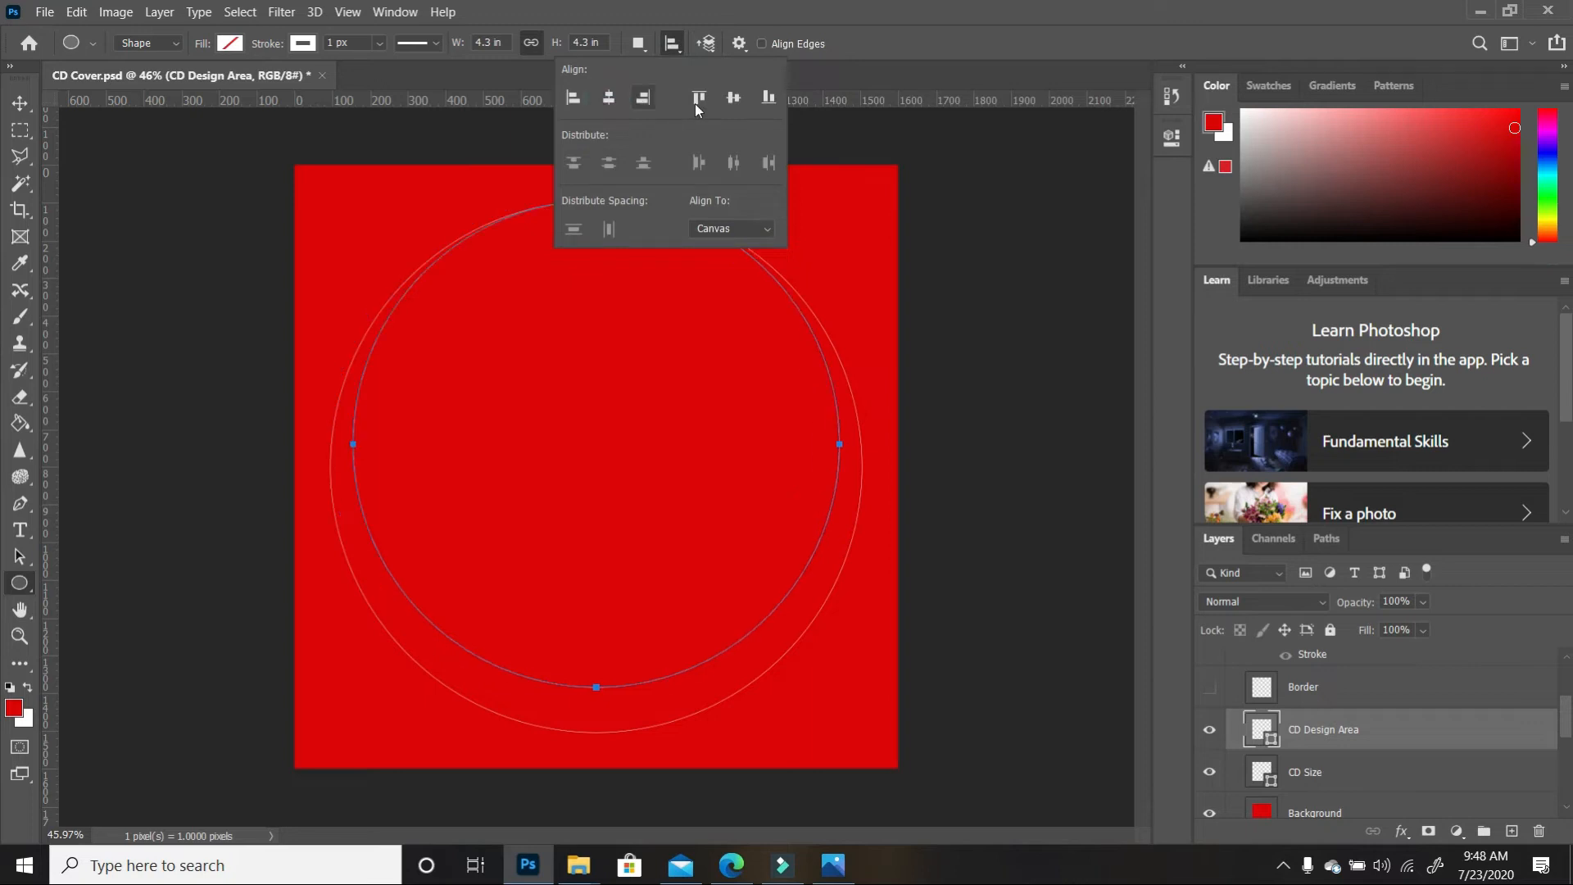
click(732, 98)
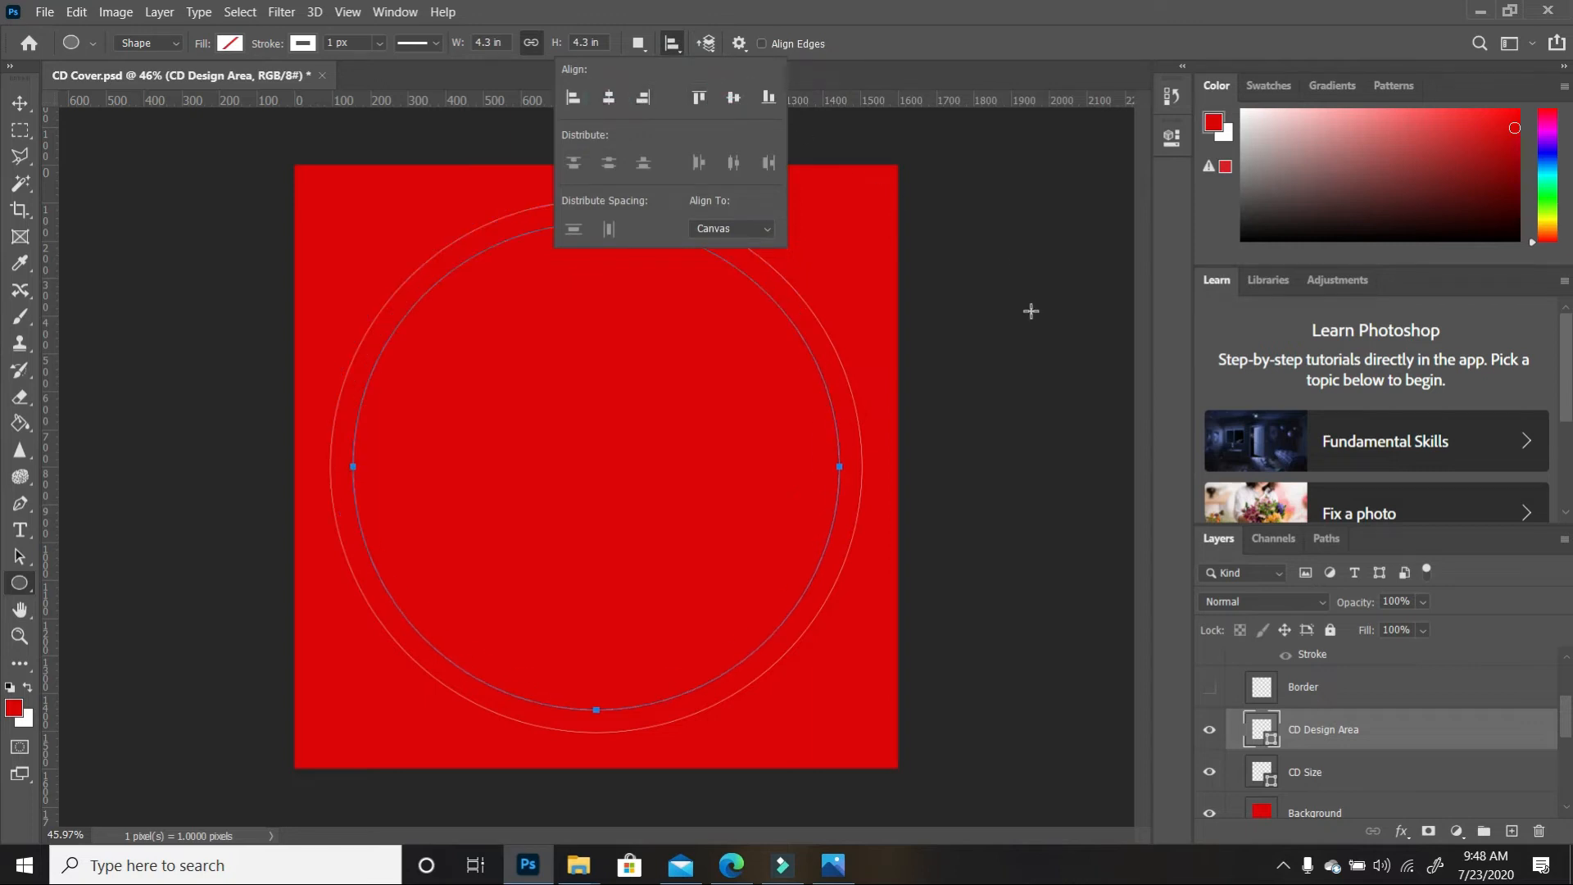
Change the circle width to 4.5 in and re-centre it horizontally and vertically
click(491, 43)
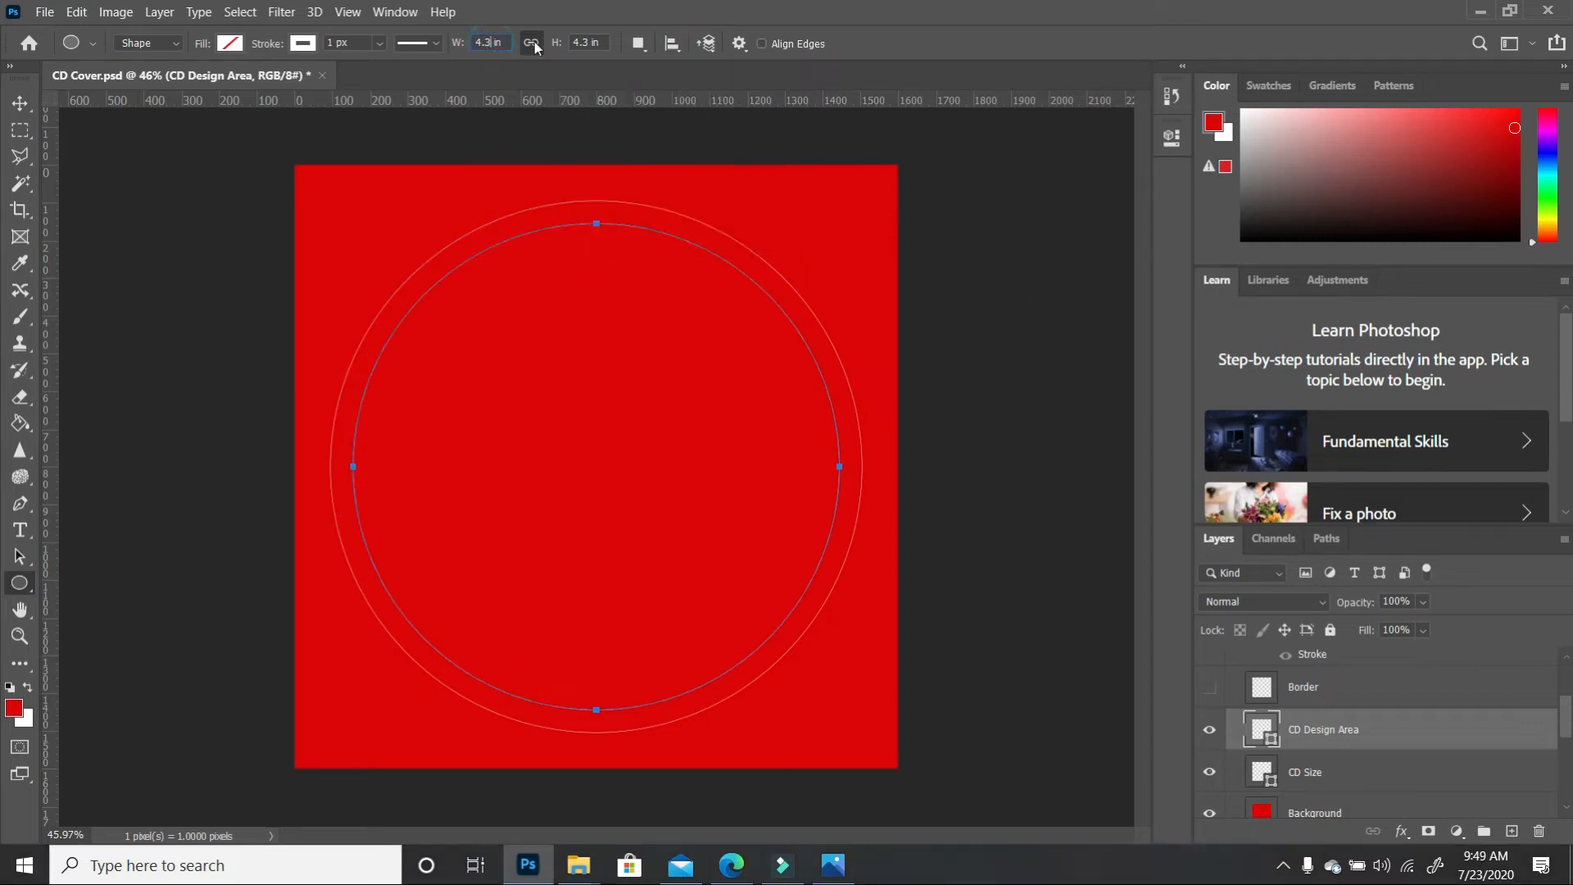
key(BackSpace)
text(5)
key(Return)
click(676, 48)
click(608, 98)
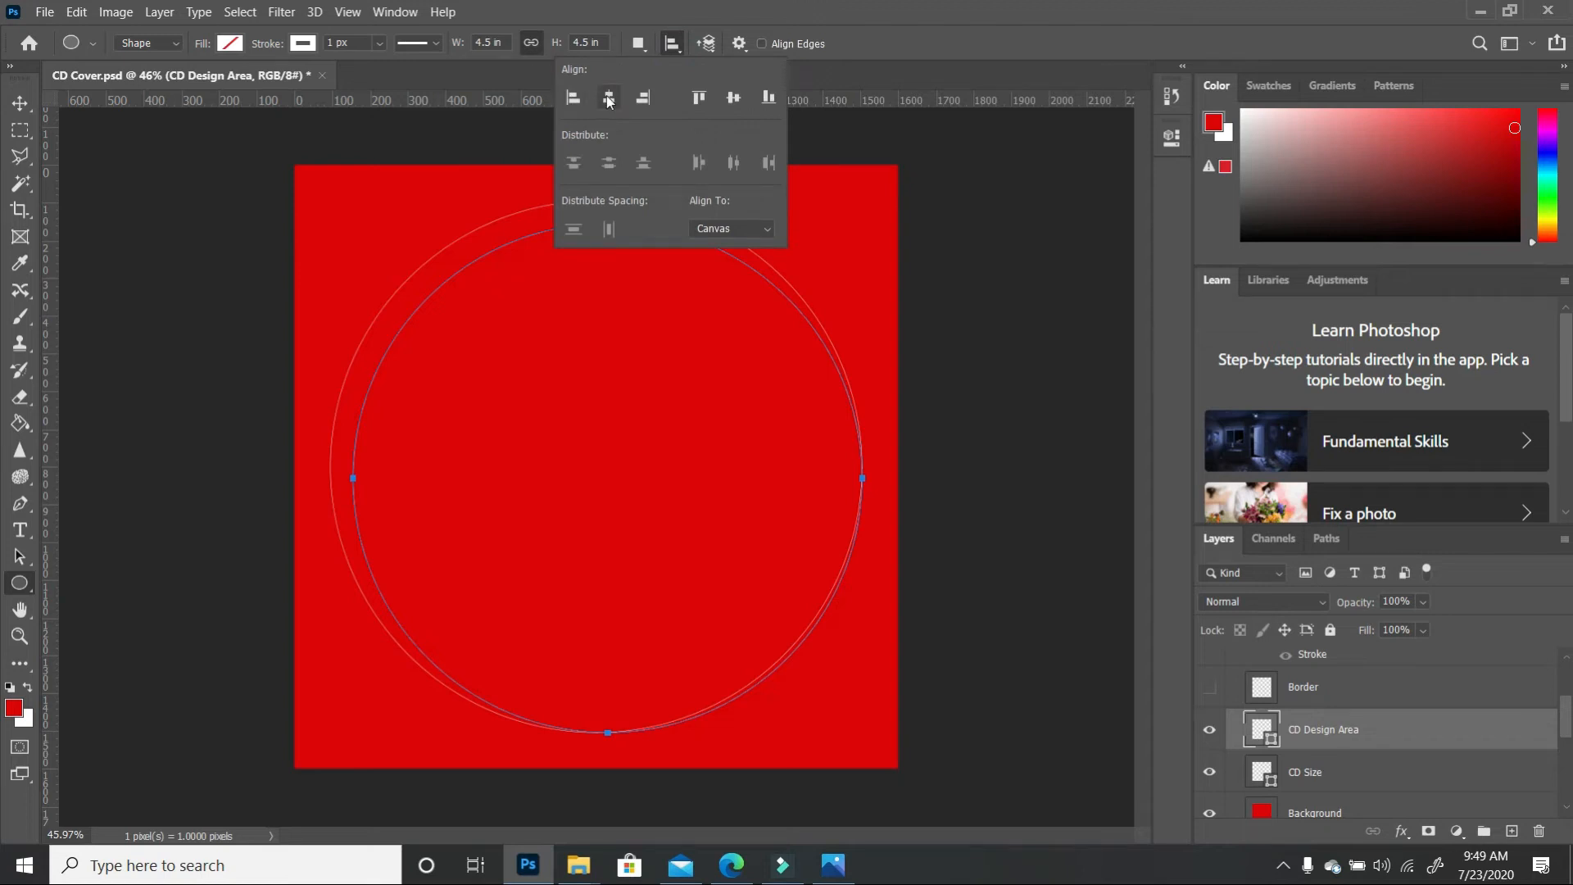
click(756, 341)
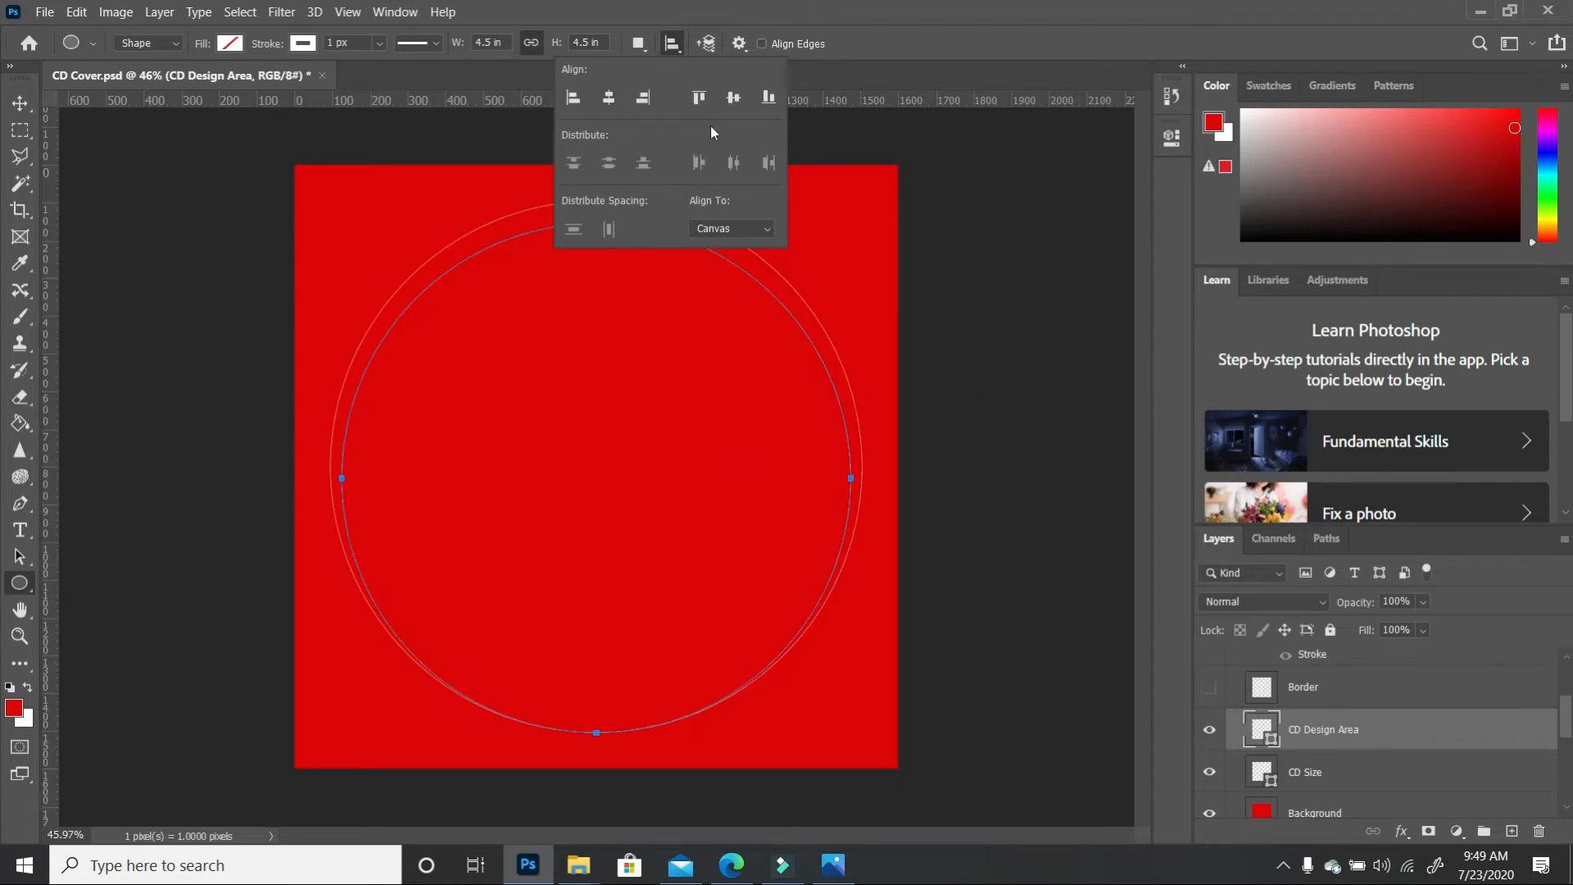
click(734, 98)
click(21, 104)
click(682, 236)
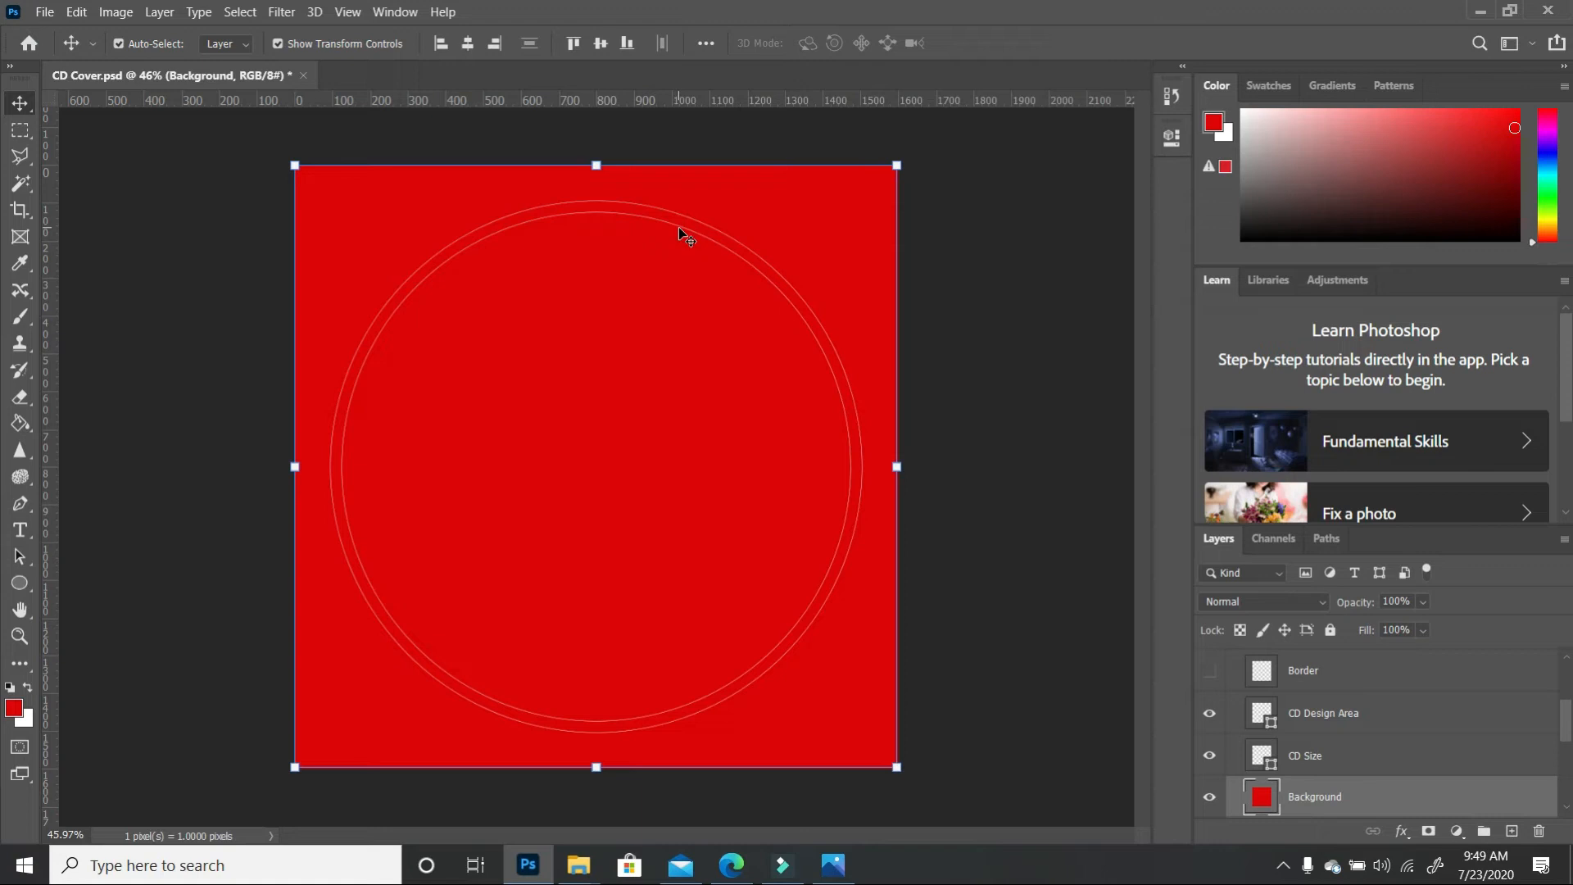
Duplicate the CD Design Area layer and rename the copy CD Hole
click(689, 293)
click(1376, 718)
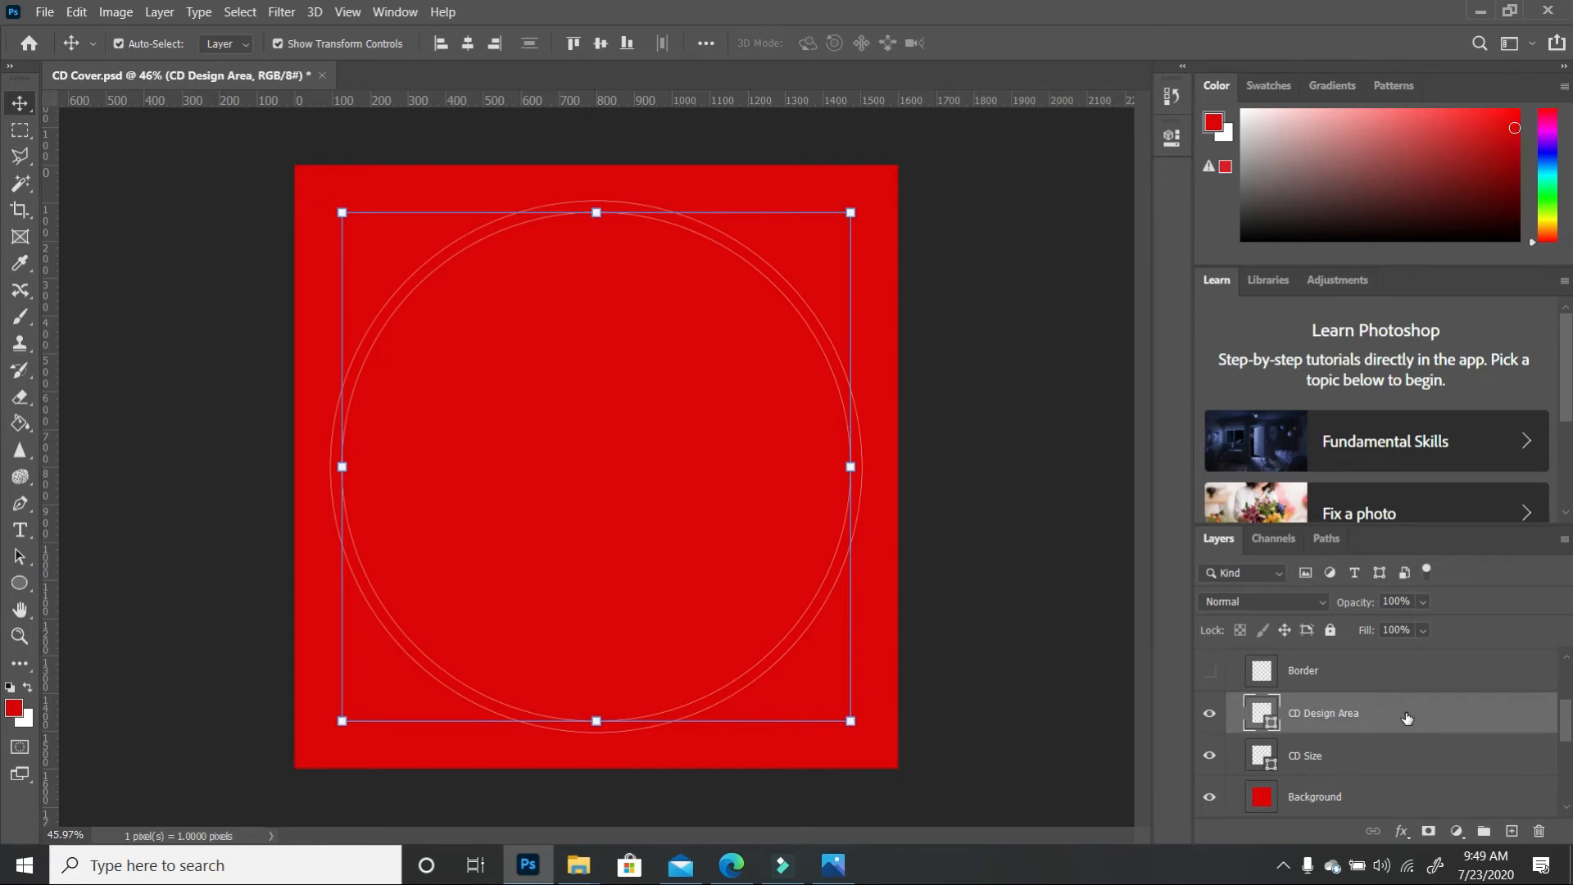
drag(1407, 717, 1513, 832)
double_click(1337, 712)
drag(1385, 713, 1302, 715)
text(Hole)
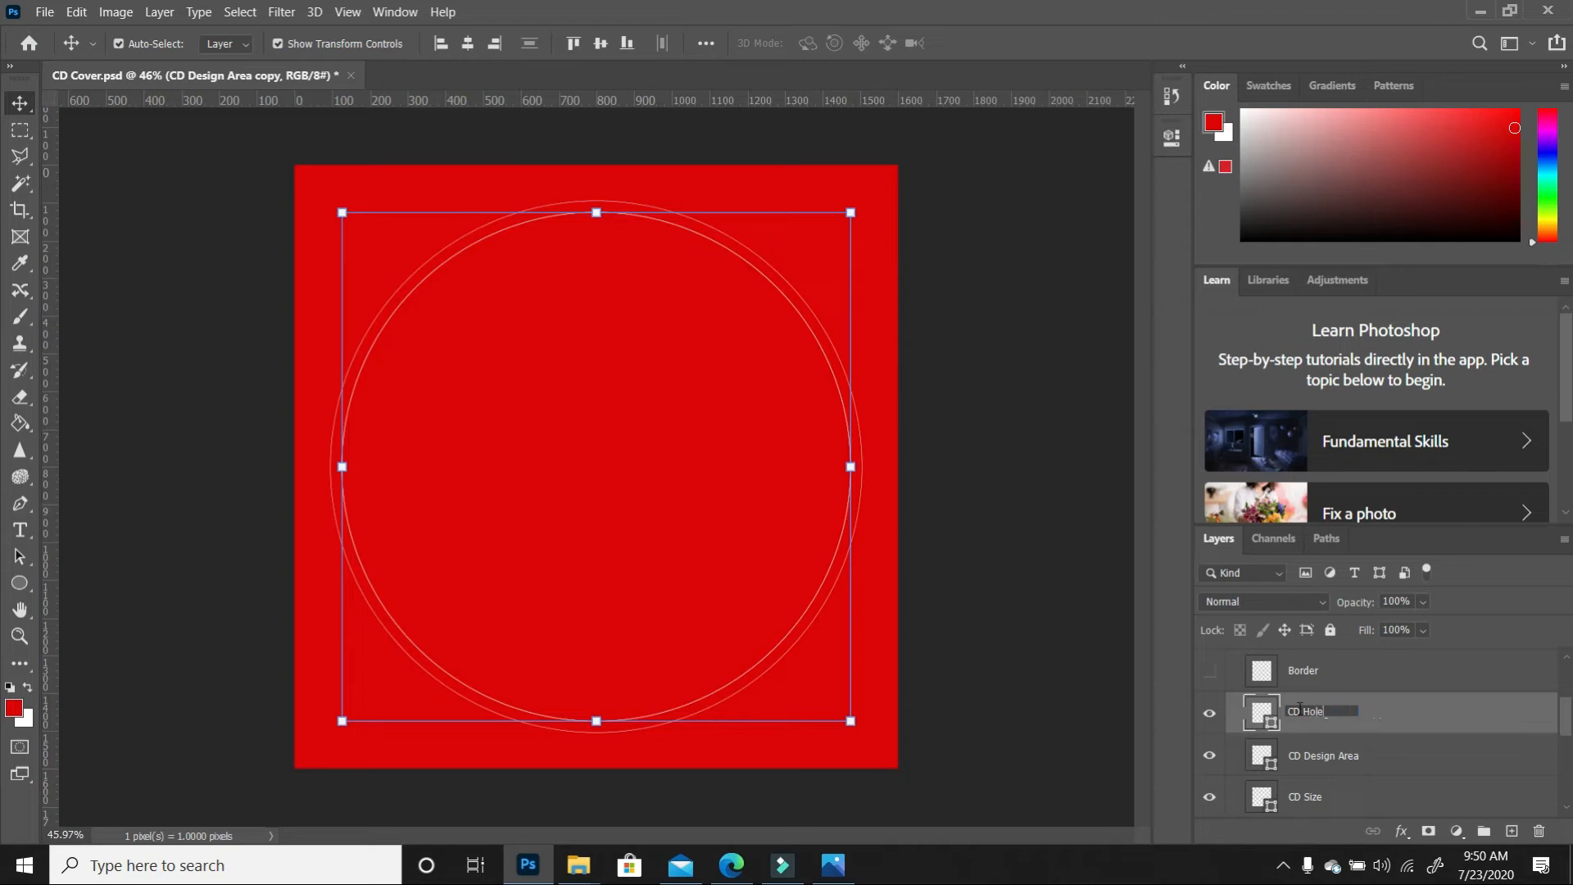
key(Return)
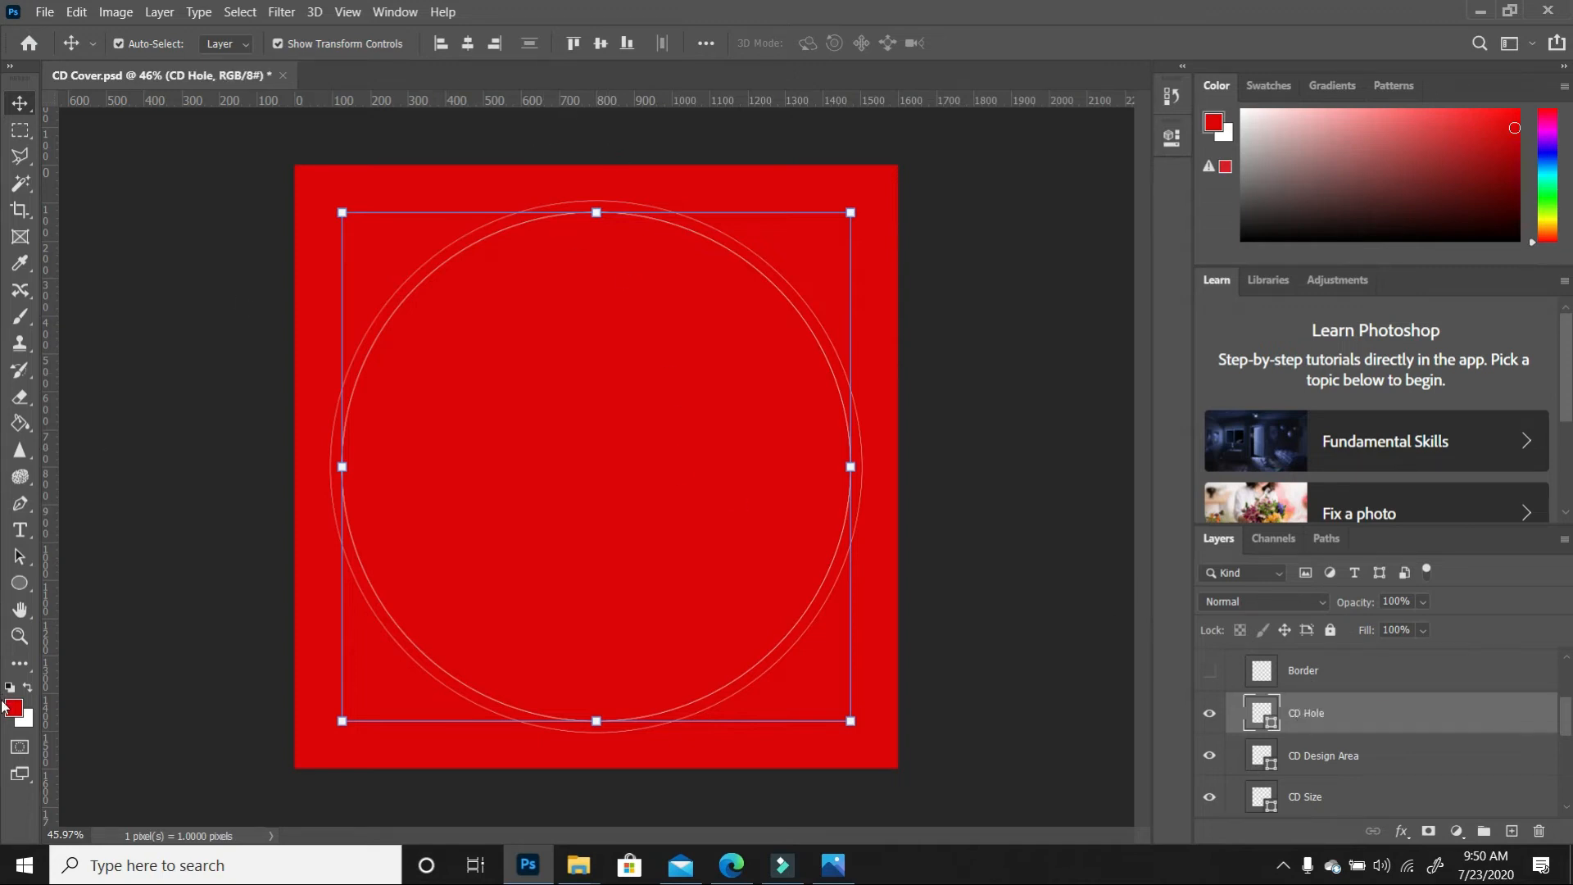
Resize the CD Hole circle to 0.53 in wide
click(19, 584)
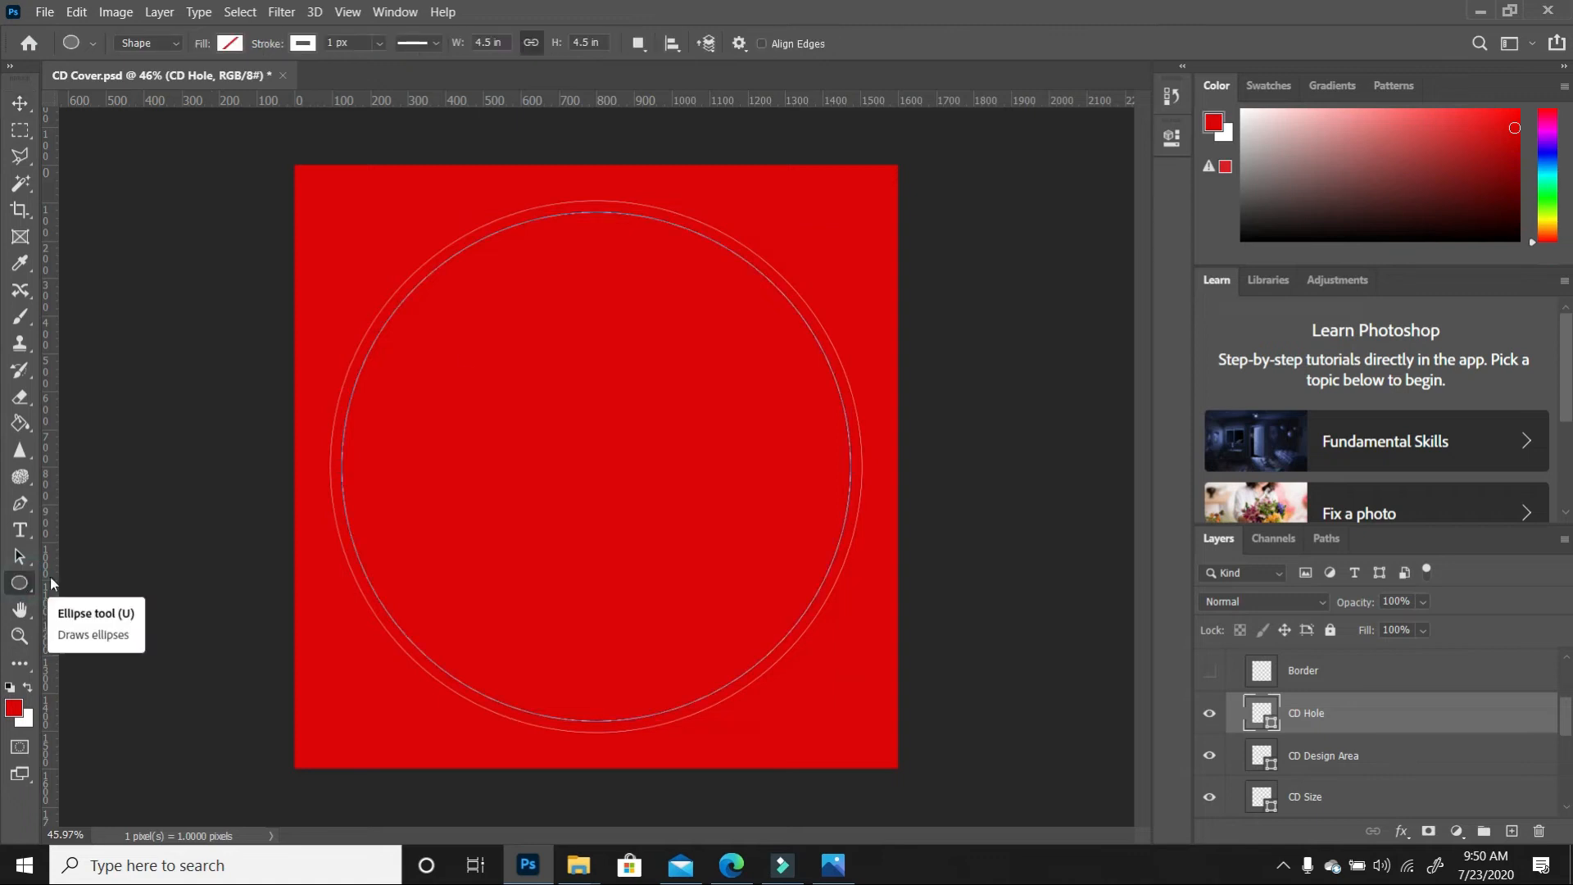
click(486, 41)
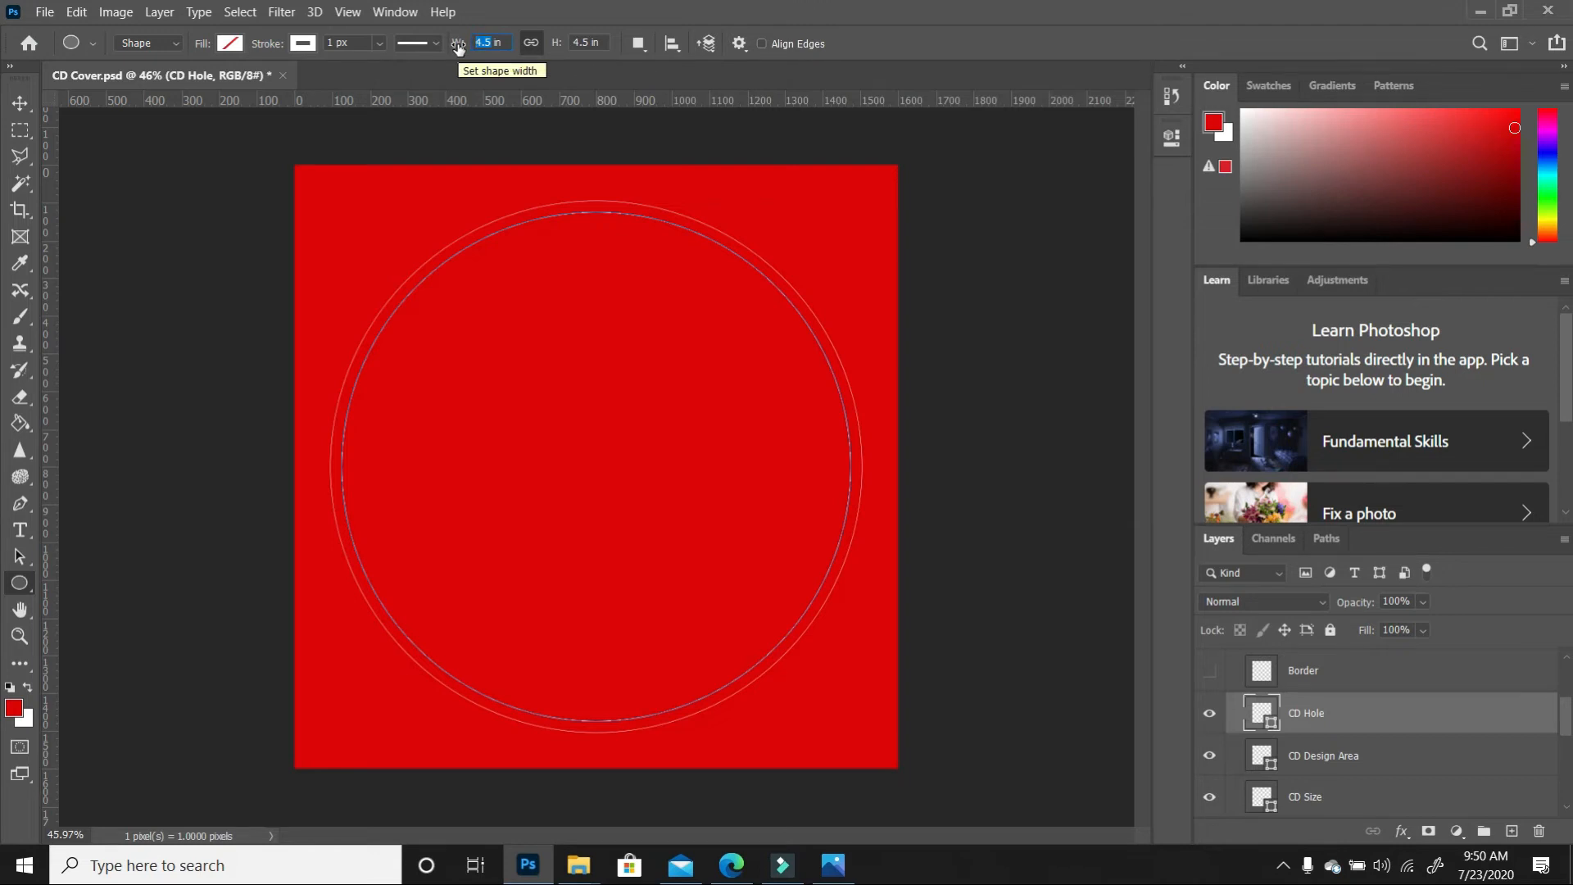
text(.53)
key(Return)
Centre the 0.53 in hole circle horizontally and vertically on the canvas
click(672, 44)
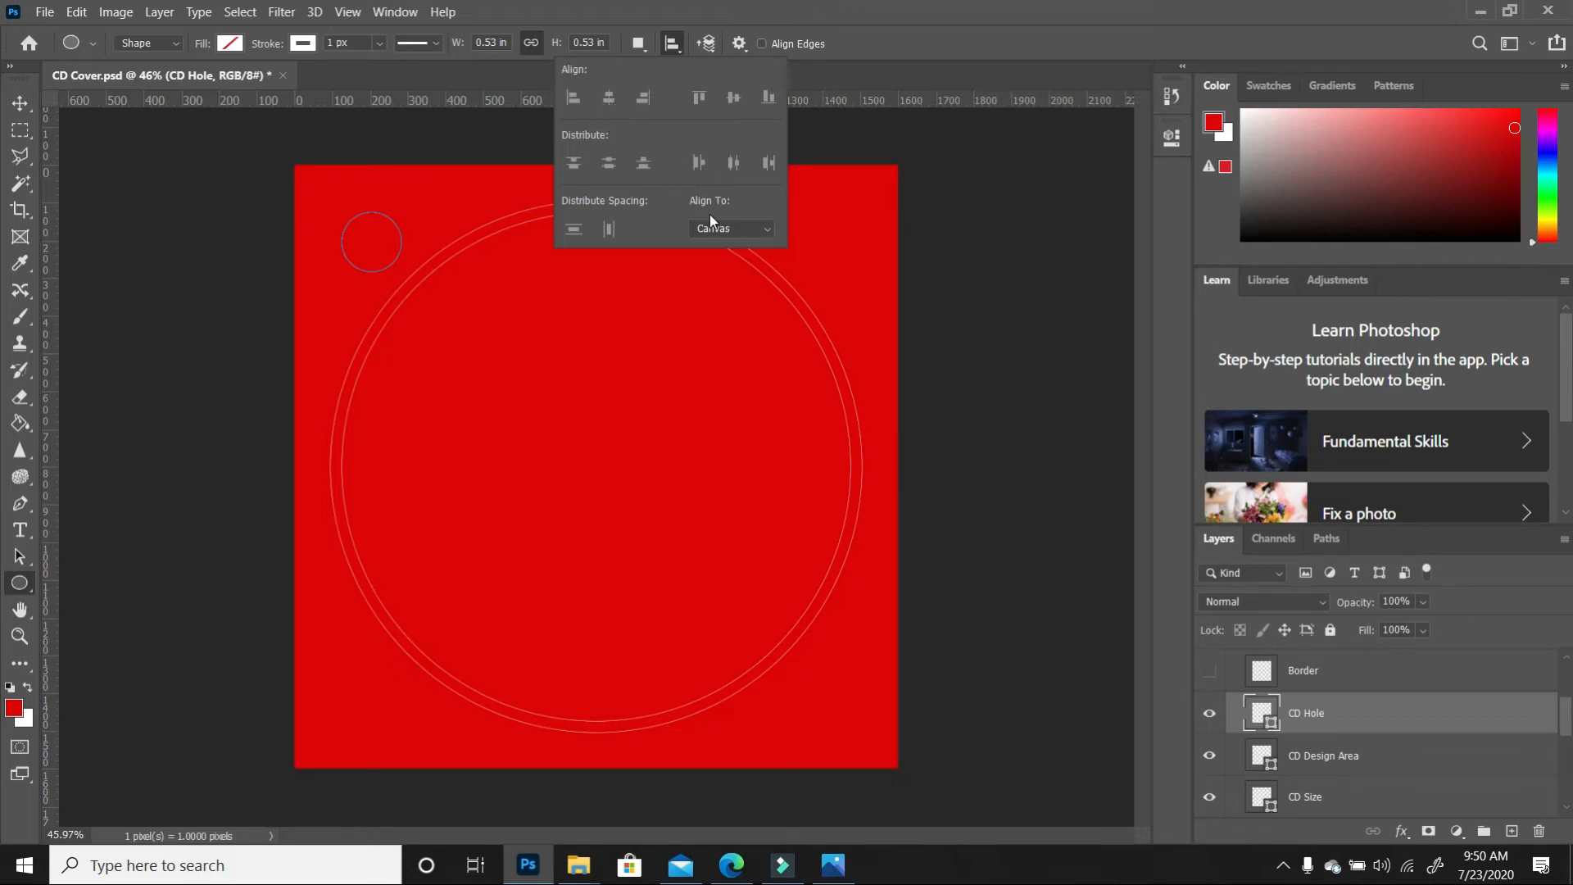
click(766, 229)
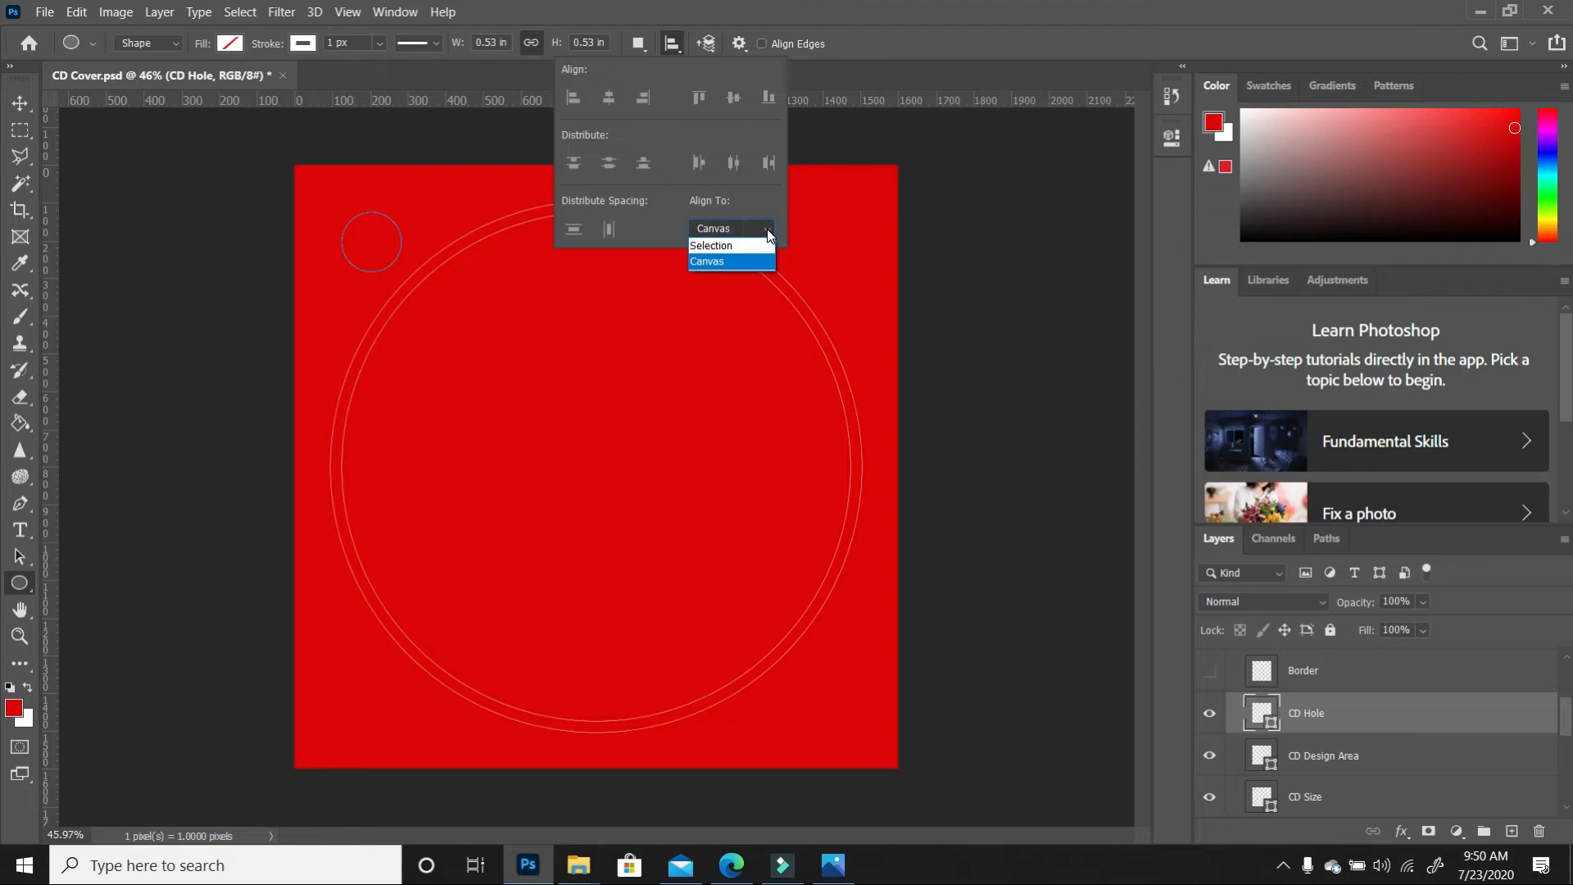
click(746, 248)
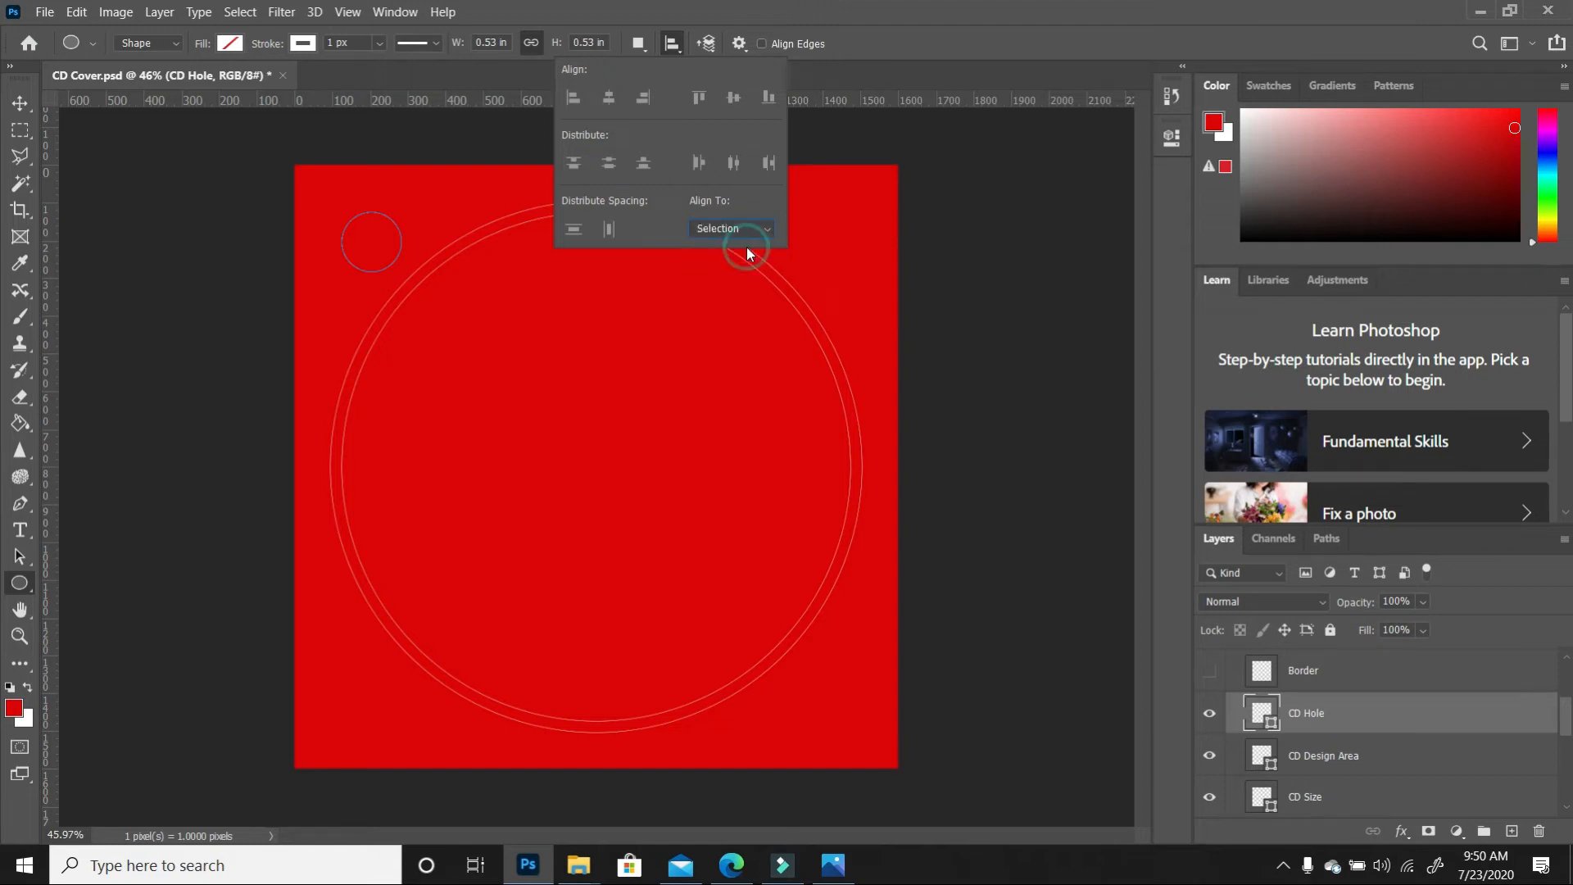
click(20, 103)
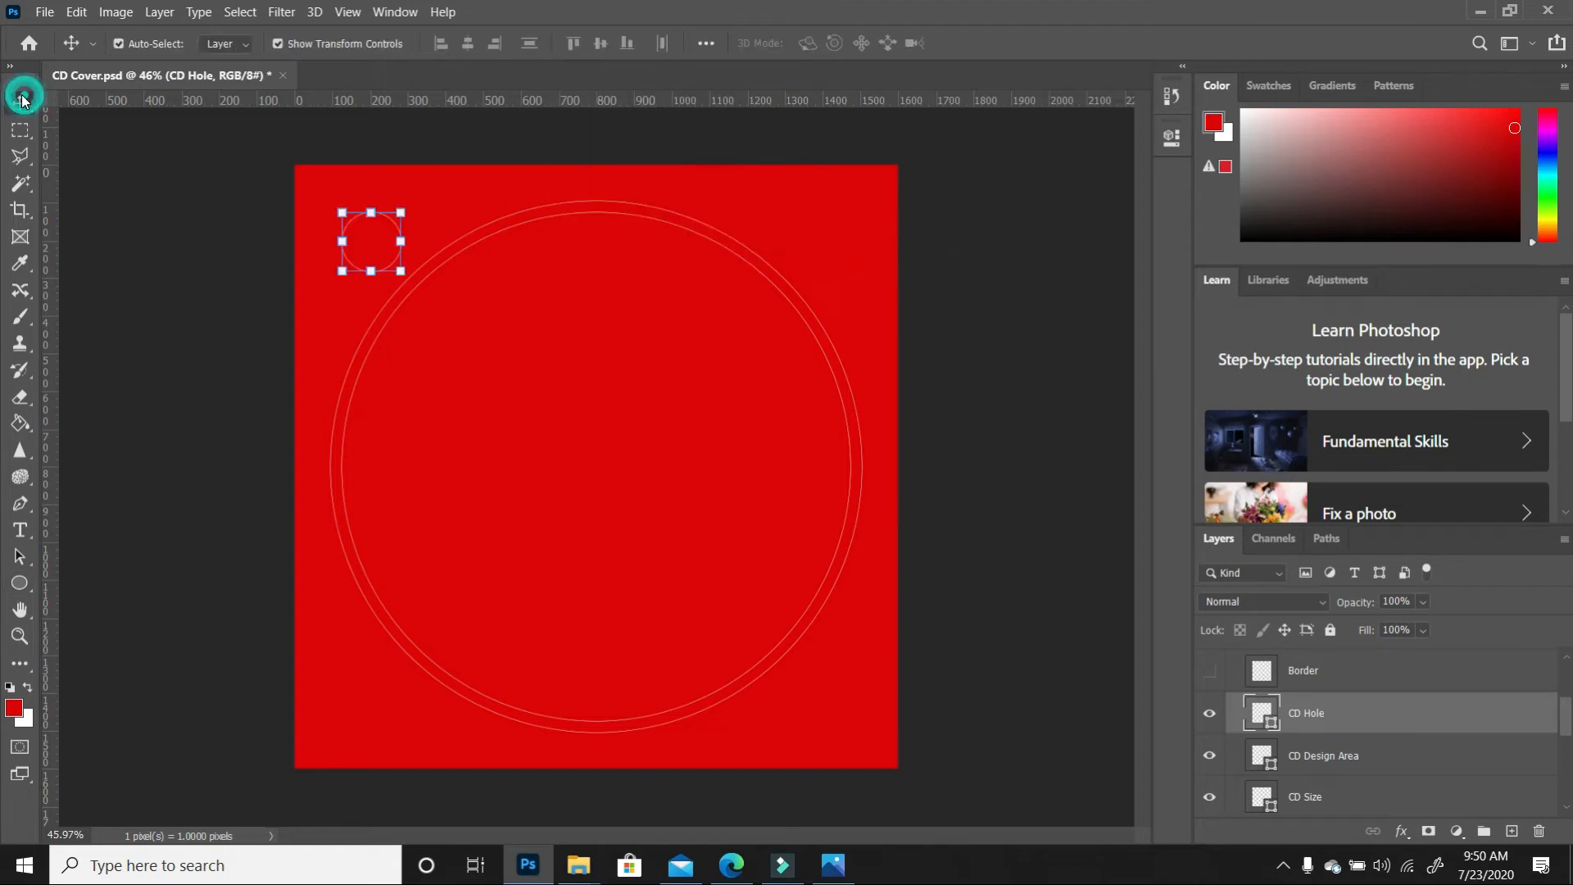
click(19, 582)
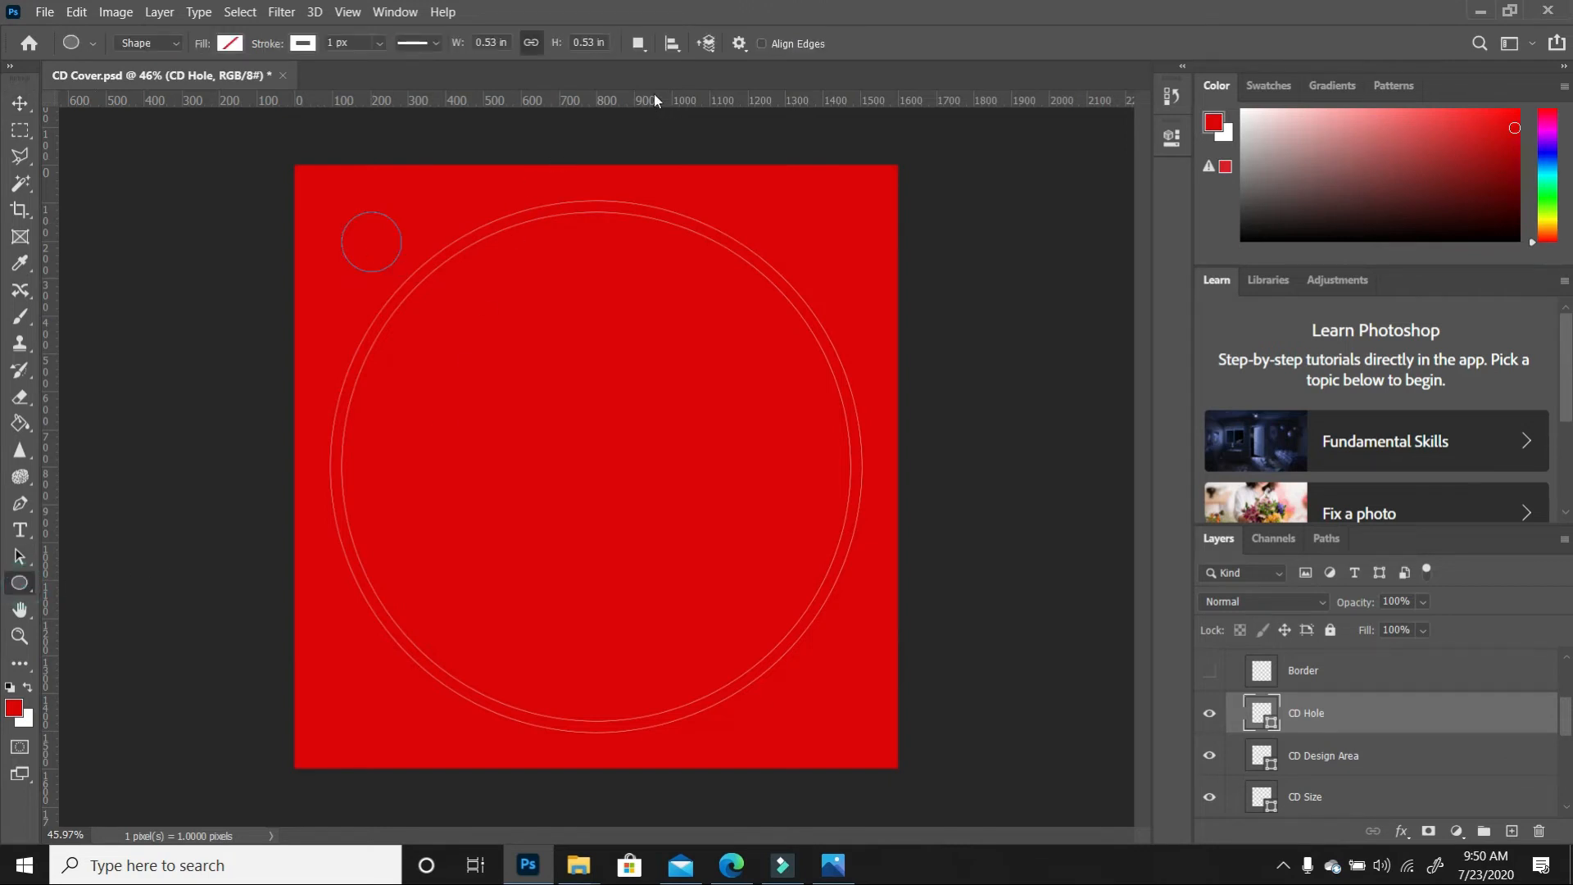
key(v)
click(467, 43)
click(600, 42)
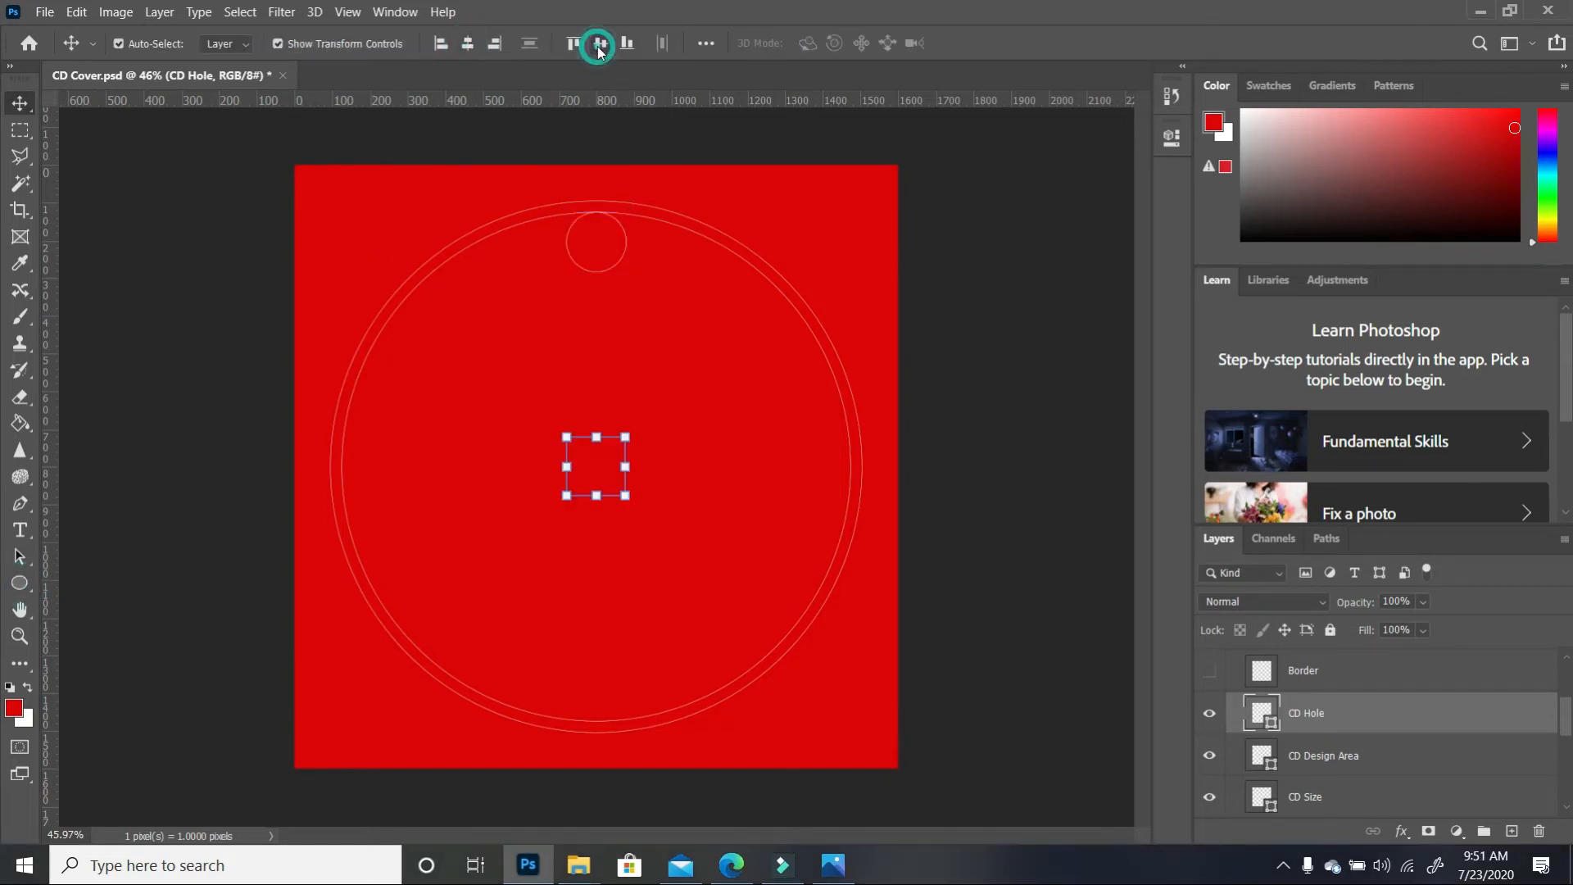
click(1040, 509)
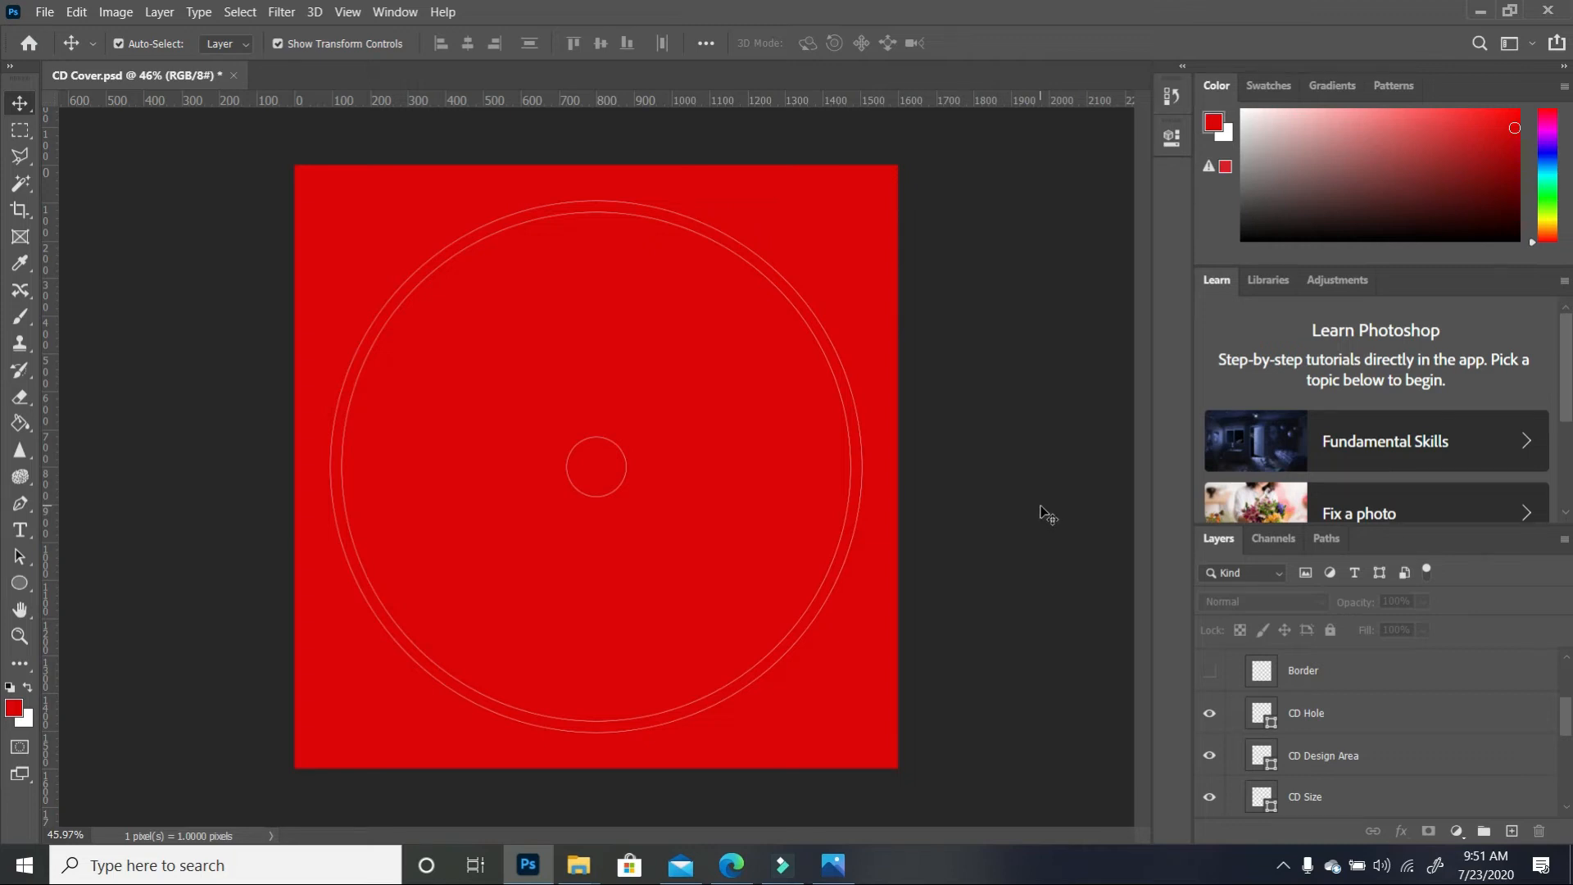
Duplicate the CD Hole layer and rename the copy CD Hole plastic area
click(1365, 728)
drag(1460, 721, 1515, 834)
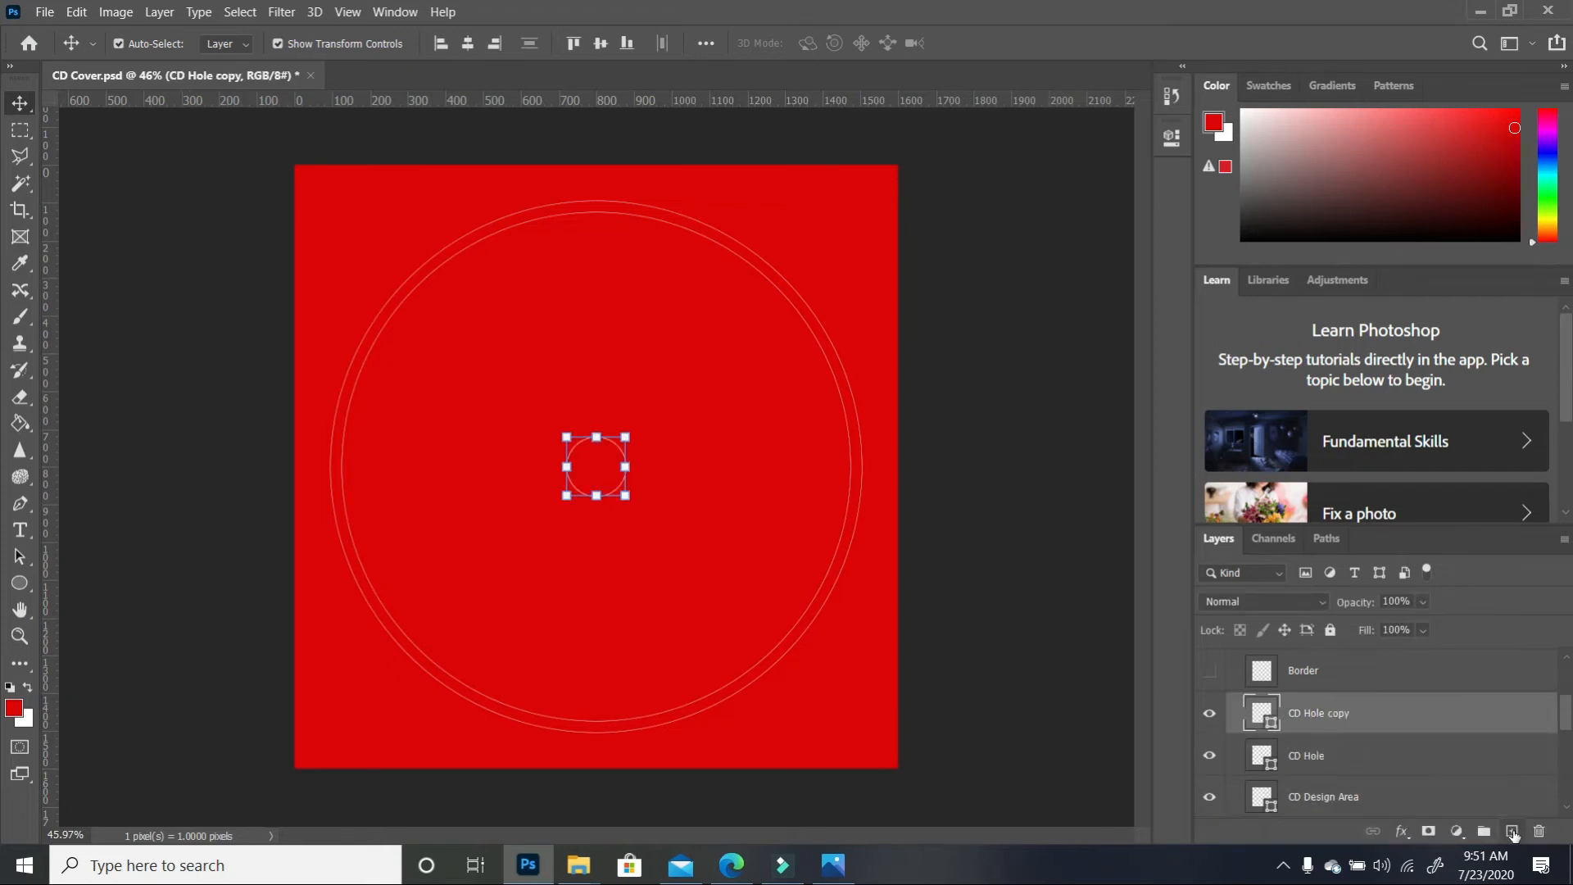
double_click(1336, 713)
double_click(1332, 712)
text(plastic area)
key(Return)
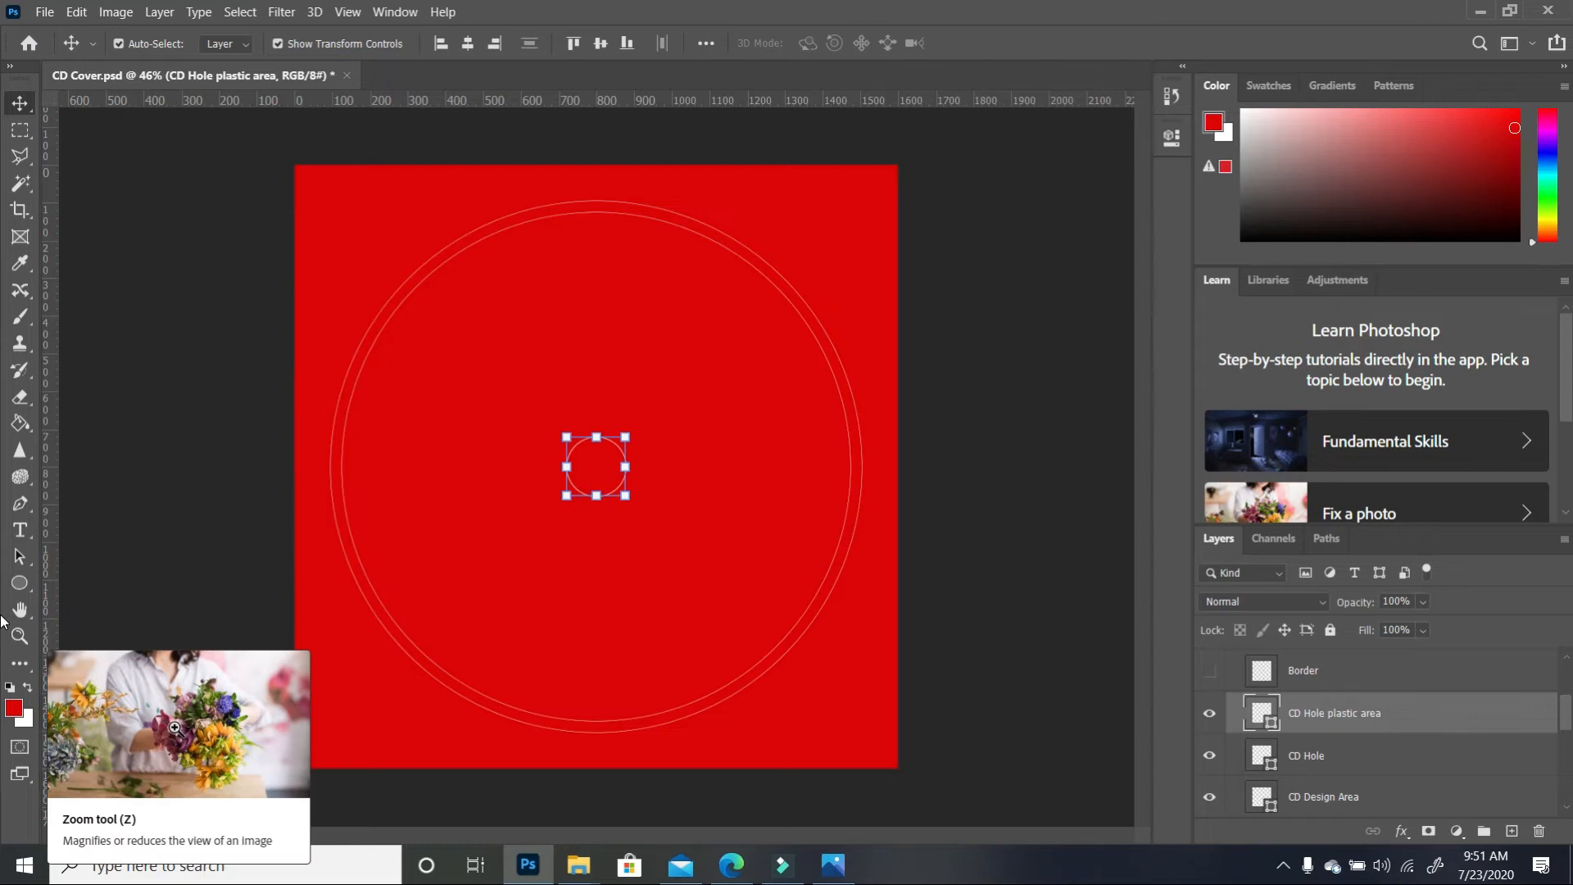
Set the plastic area circle width to 0.9 in and centre it on the canvas
click(19, 582)
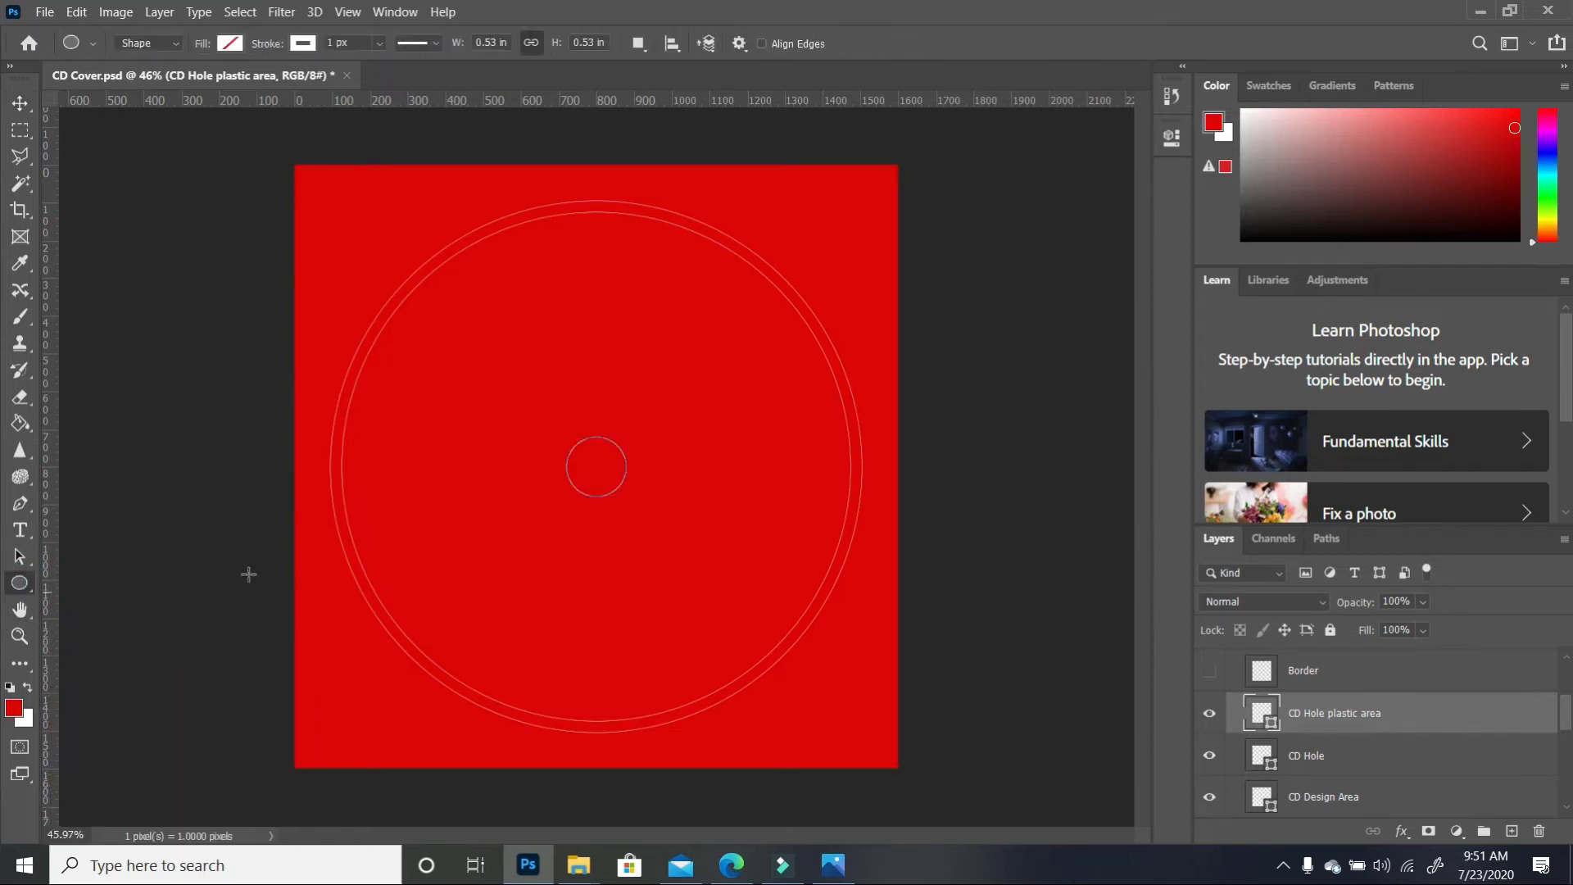
click(496, 41)
key(BackSpace)
key(BackSpace)
text(9)
key(Return)
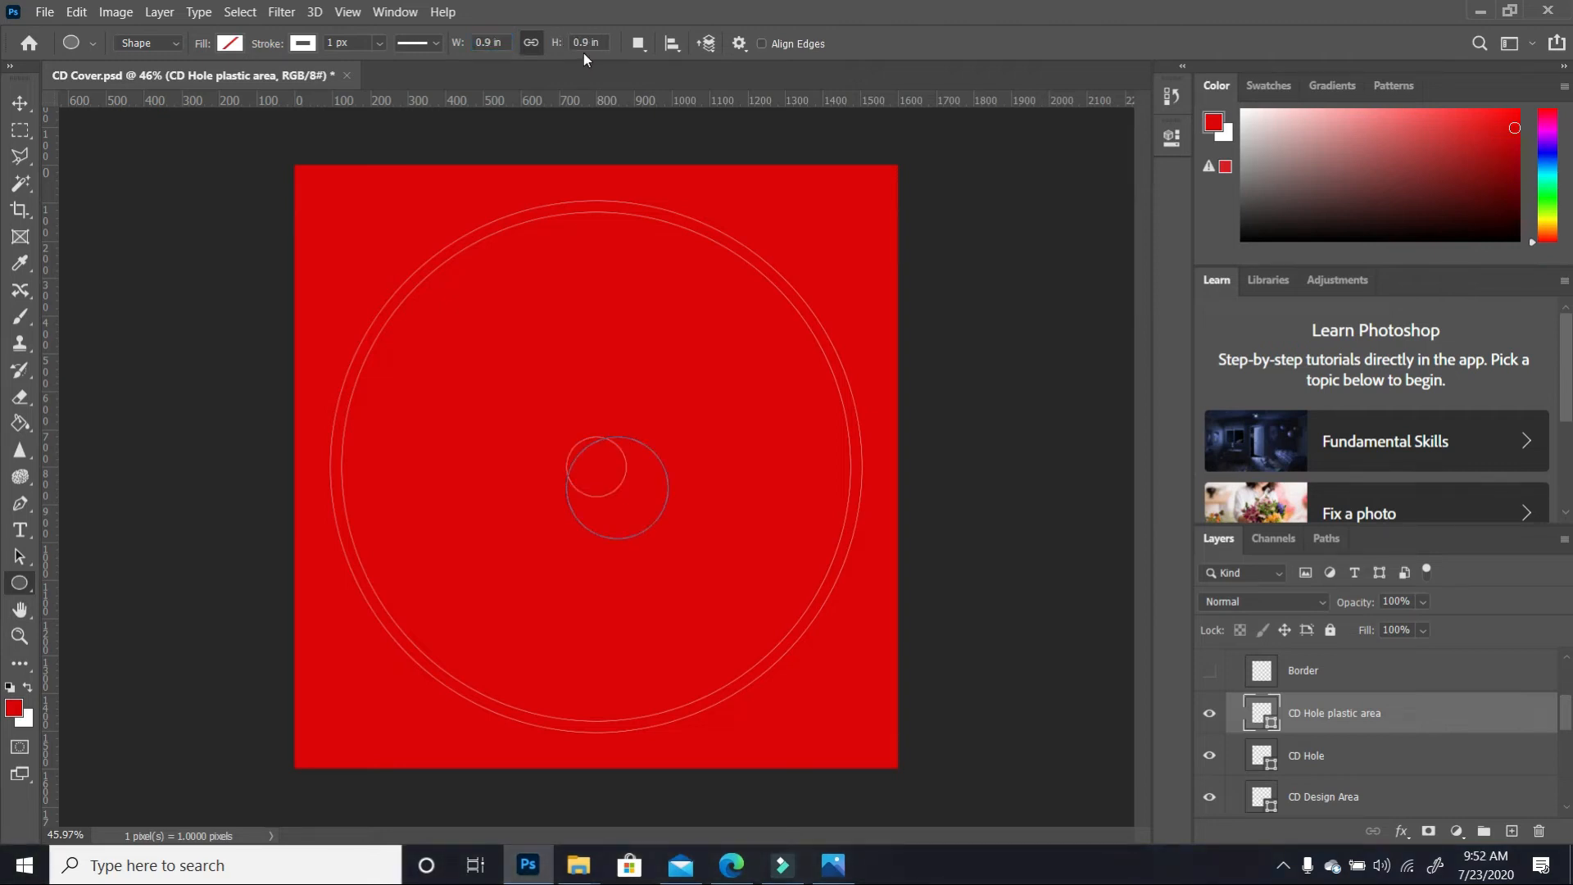
click(673, 46)
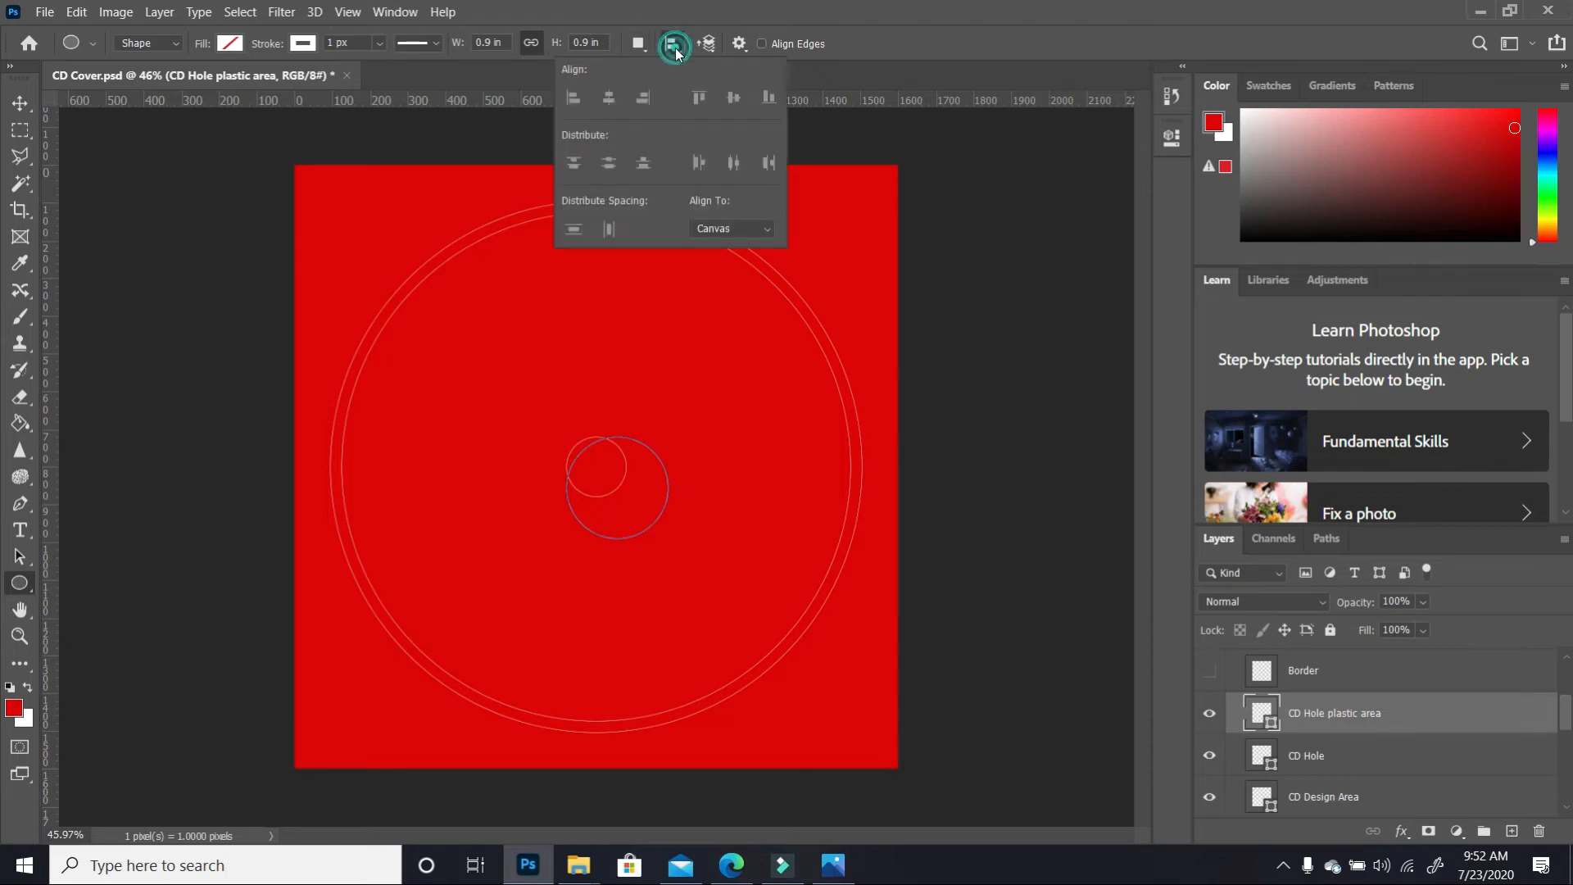
click(29, 103)
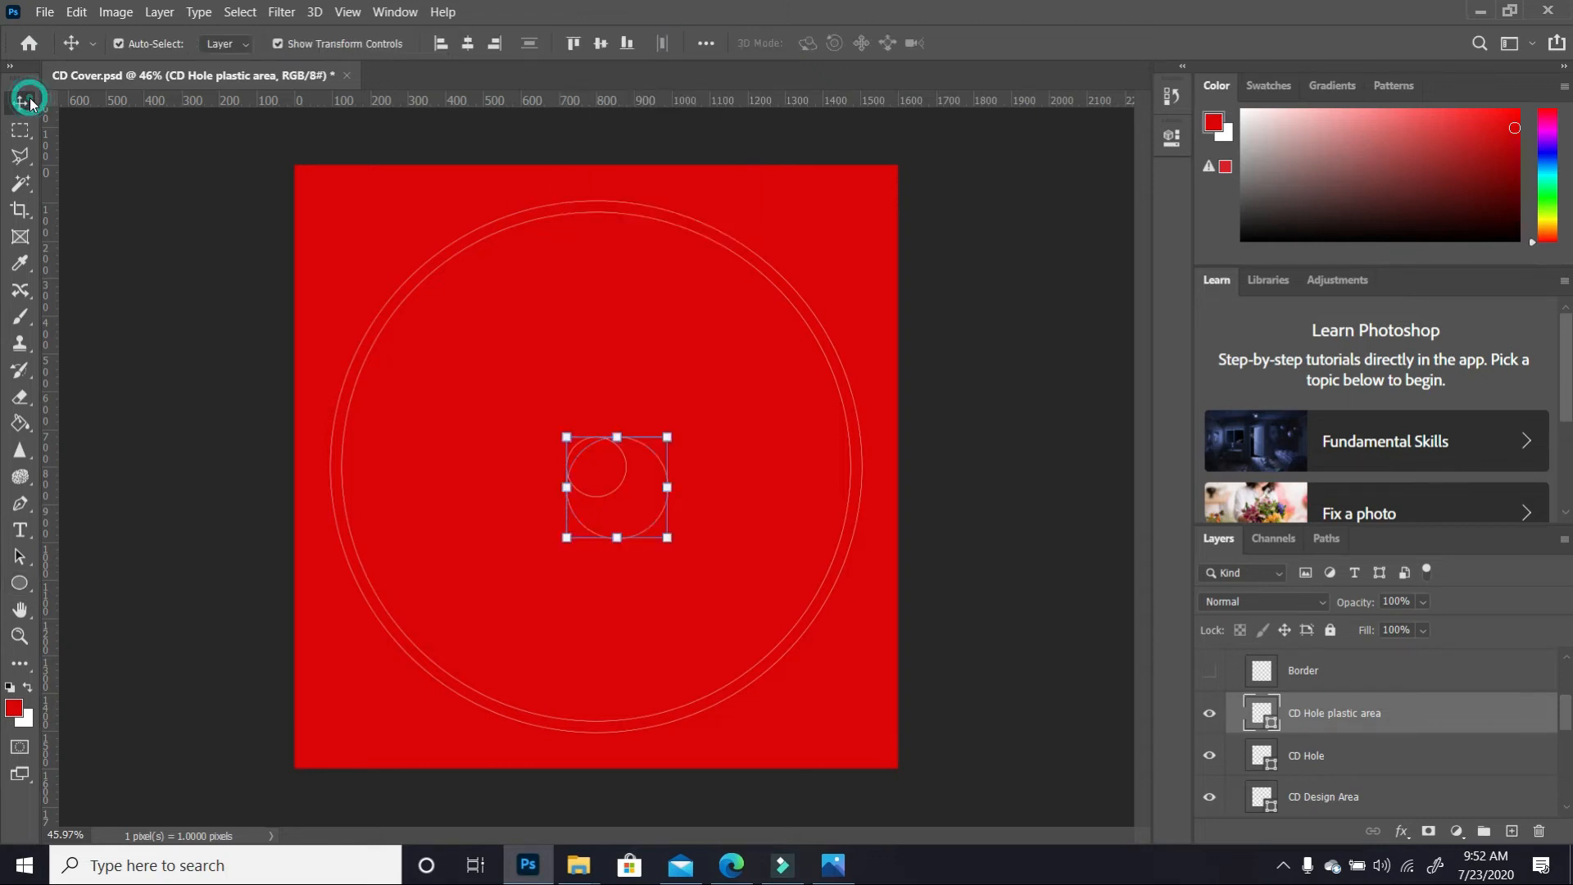
click(599, 44)
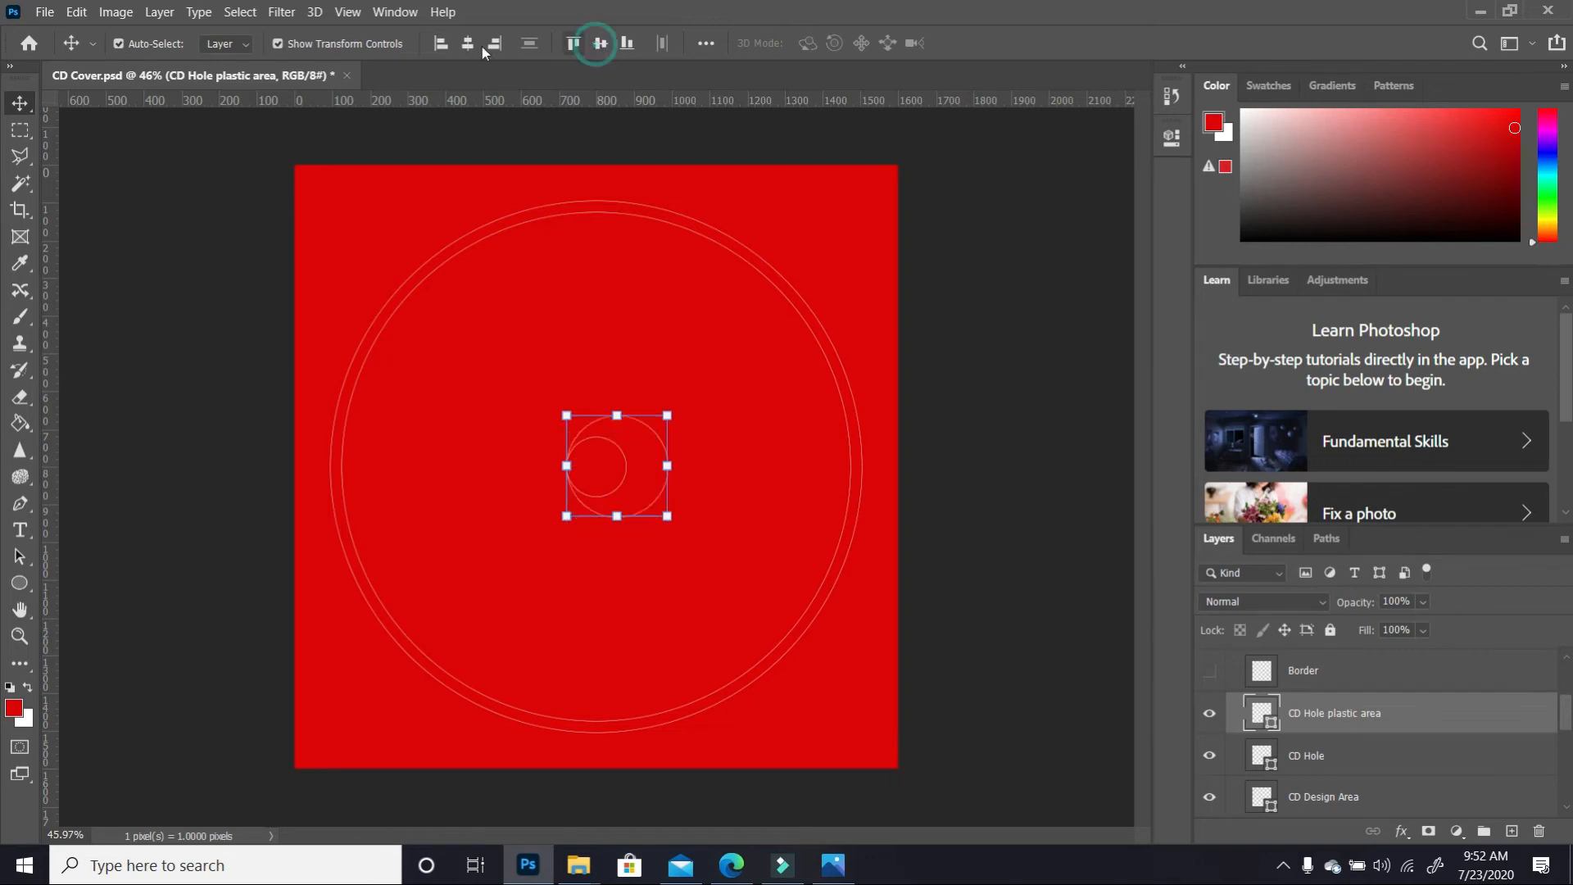
click(468, 44)
click(775, 378)
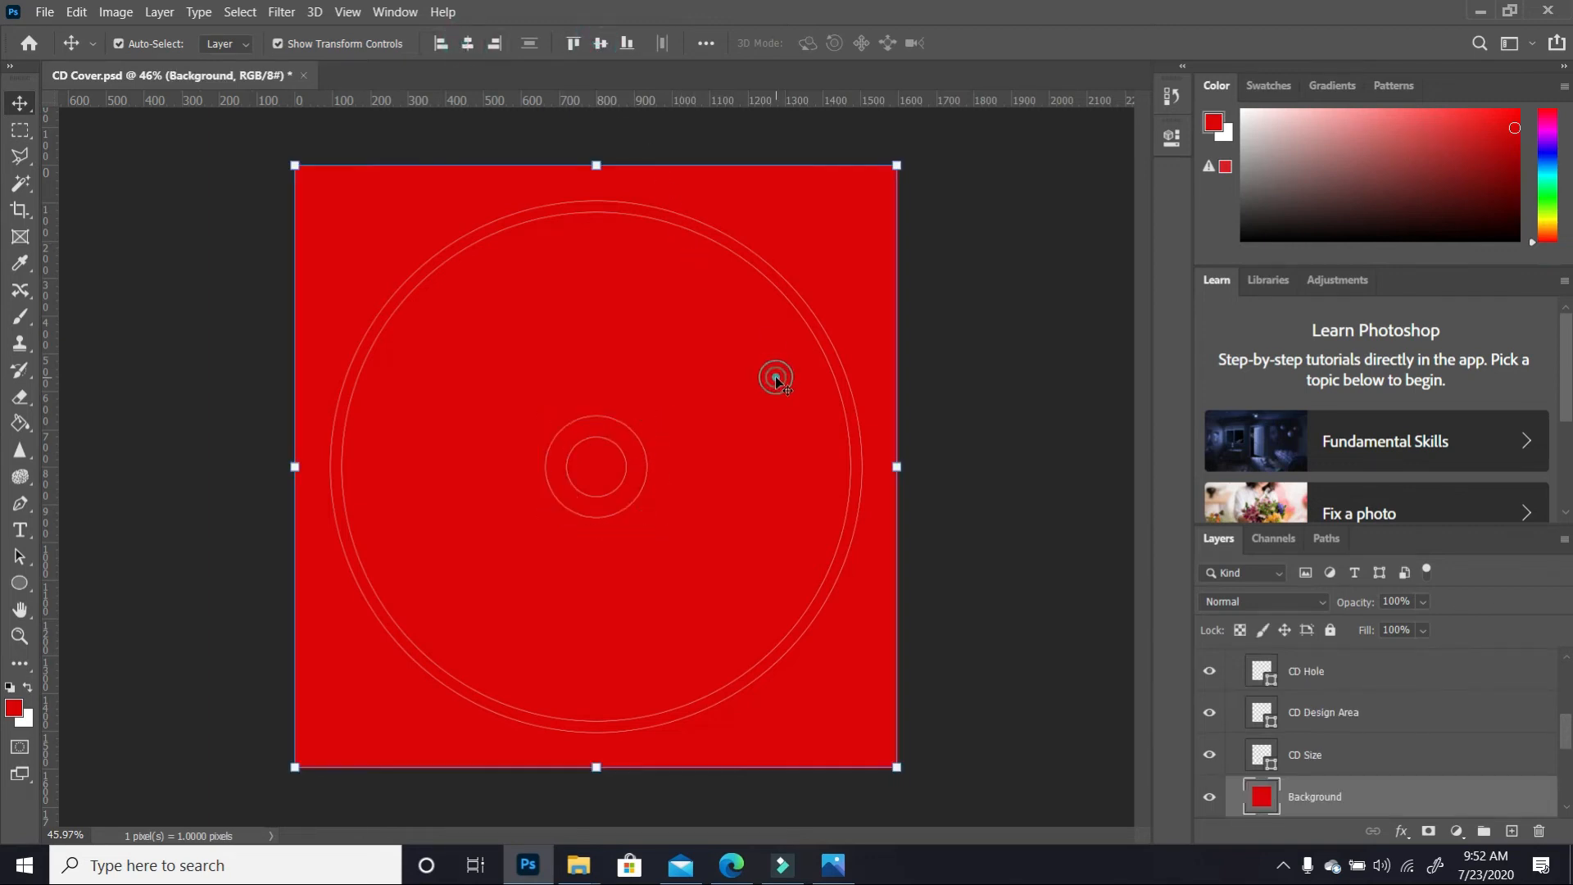
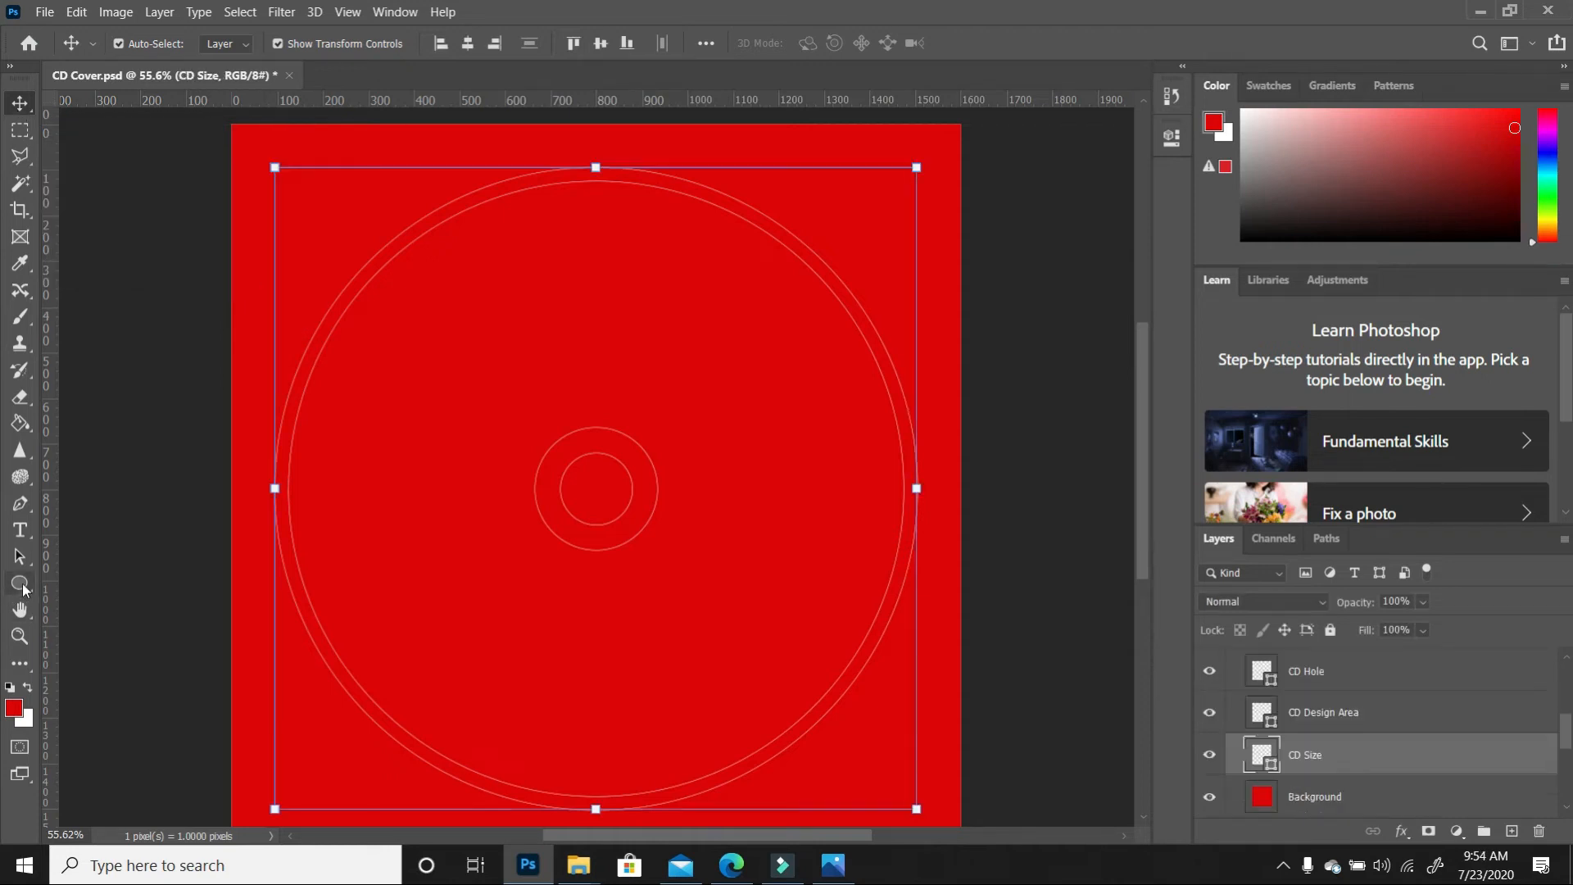
Set the CD Size circle's outline width to 30 px
click(20, 584)
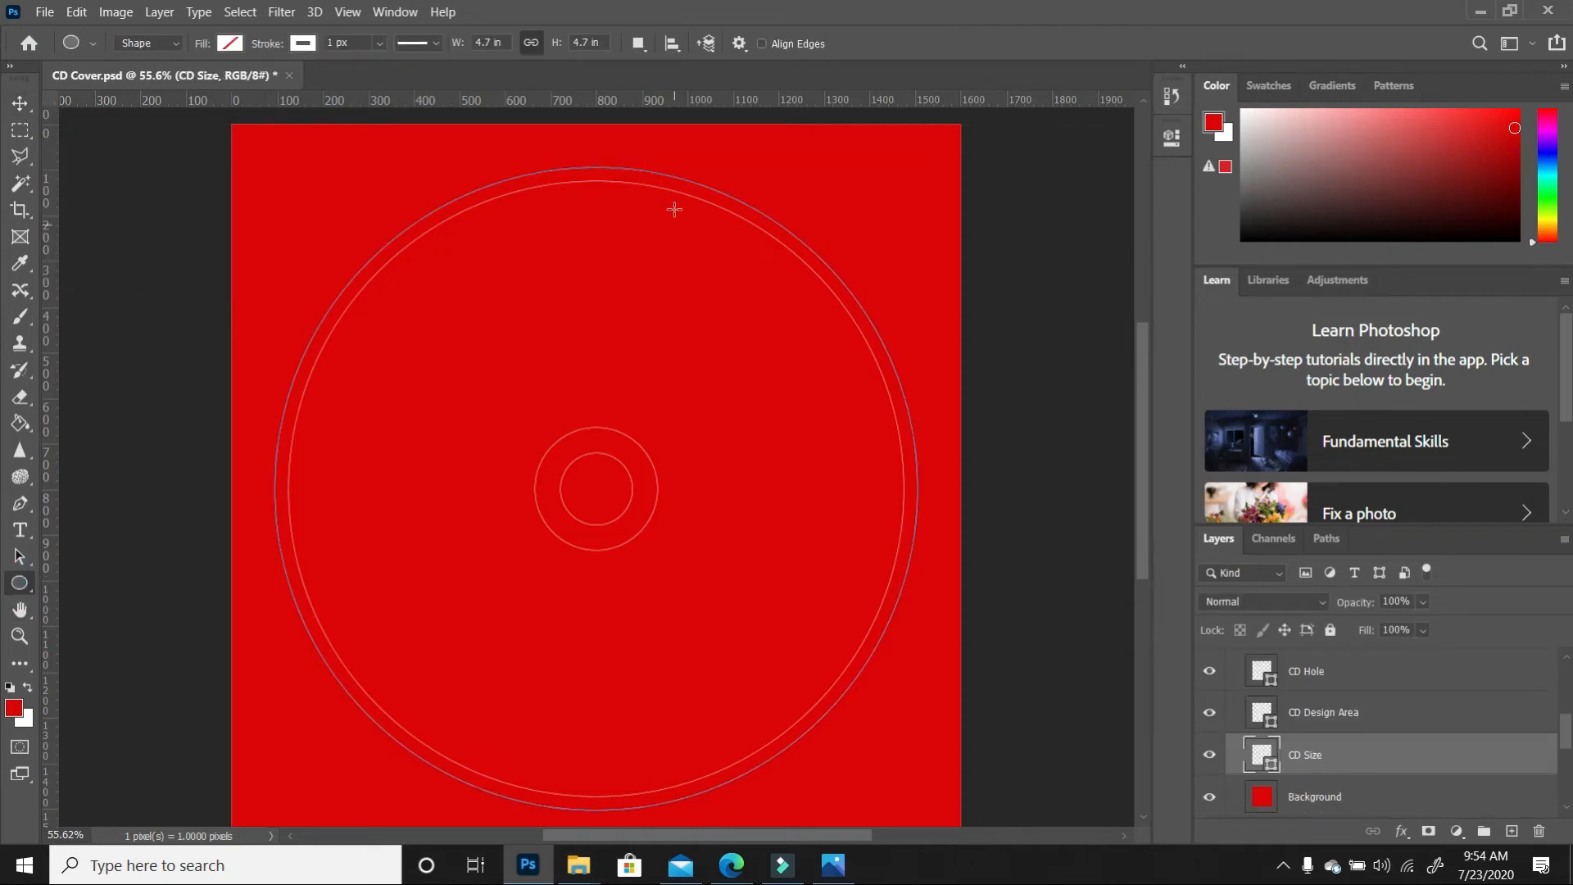
click(332, 45)
text(0)
key(Return)
double_click(337, 43)
text(30)
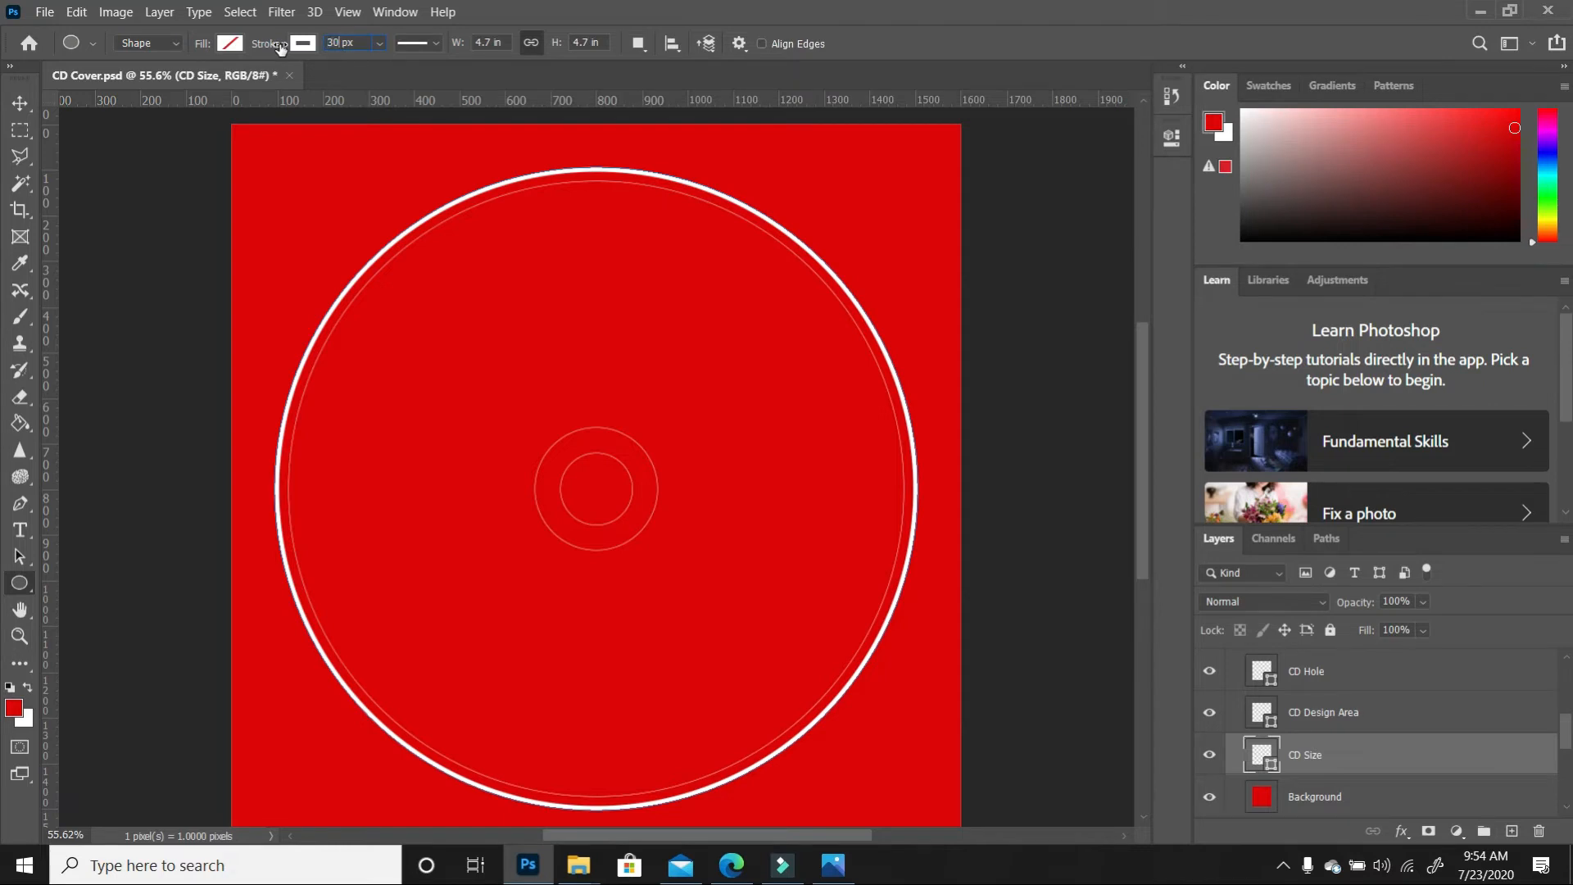
key(Return)
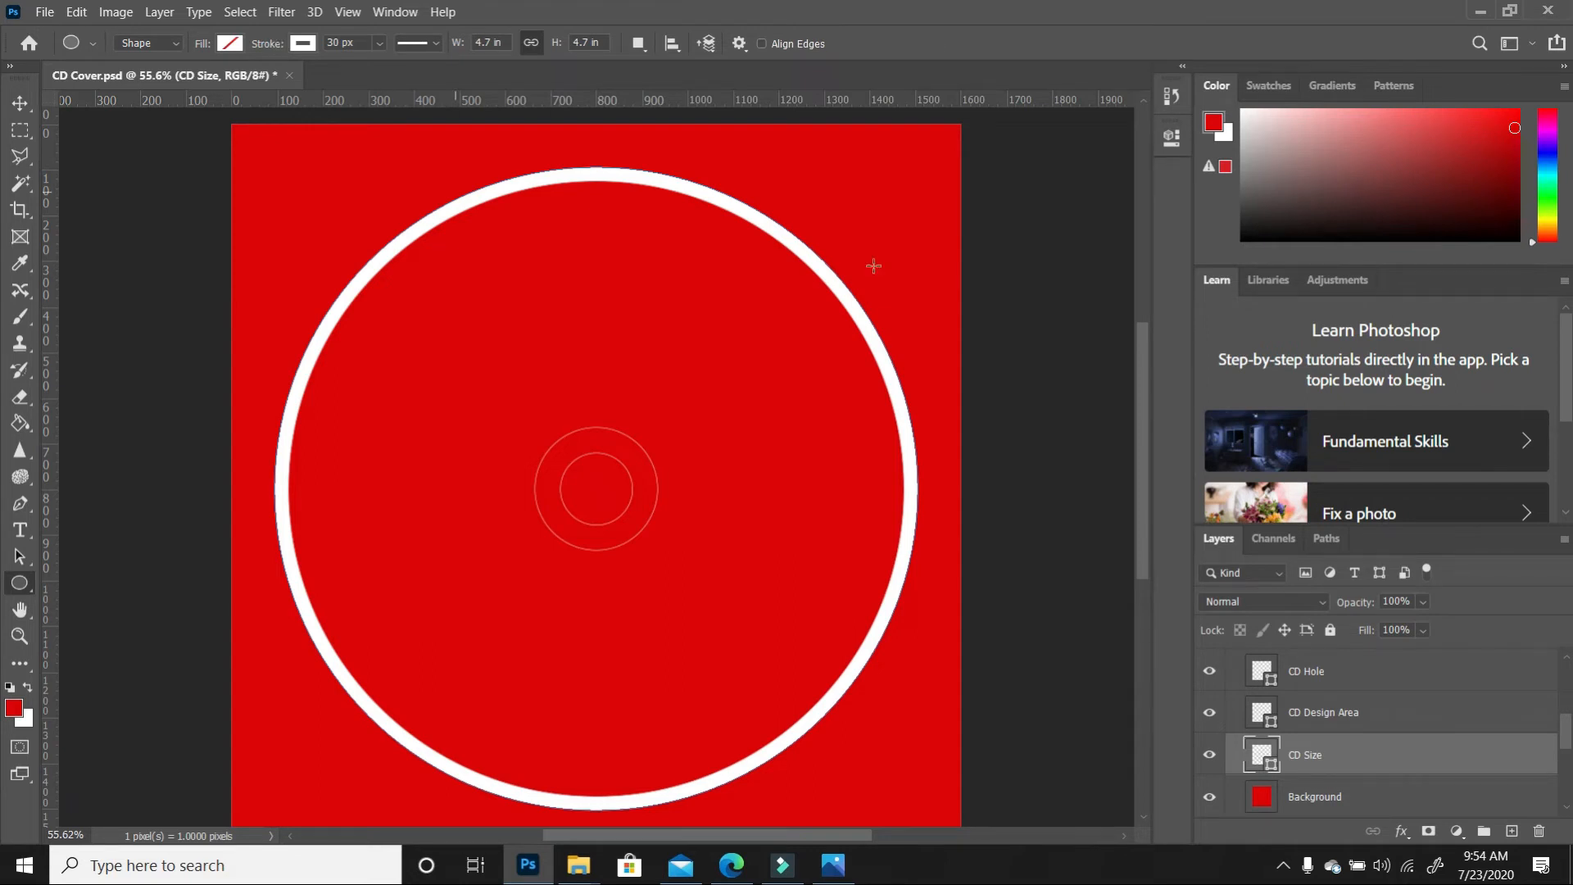
Lower the CD Size layer opacity to 54% so the ring turns pale pink
click(1422, 604)
drag(1443, 631, 1402, 626)
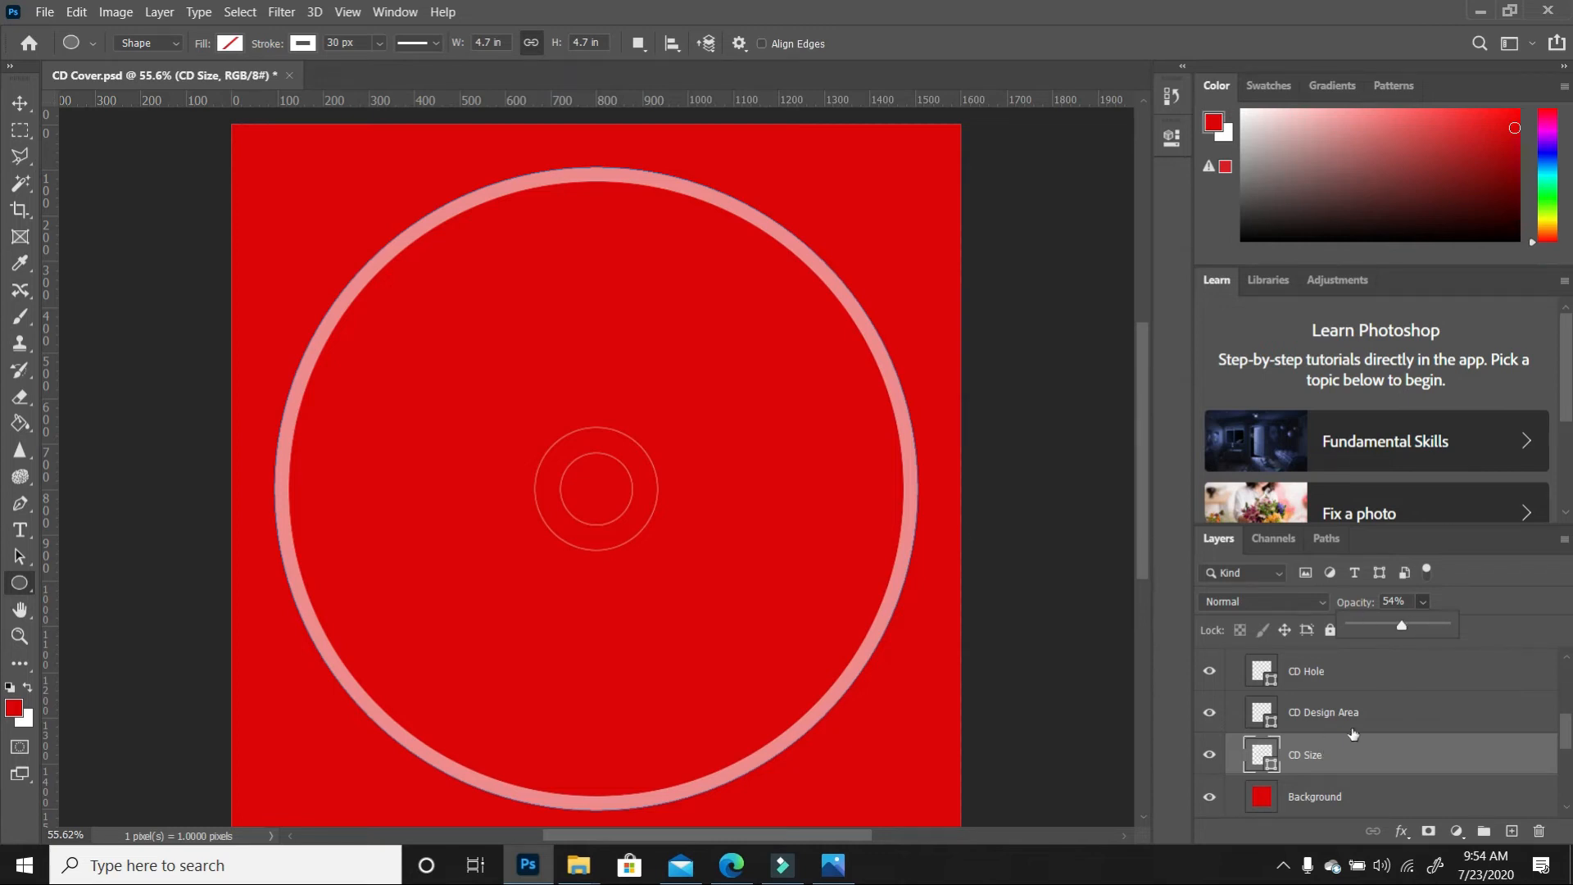
scroll(1387, 723, up, 1)
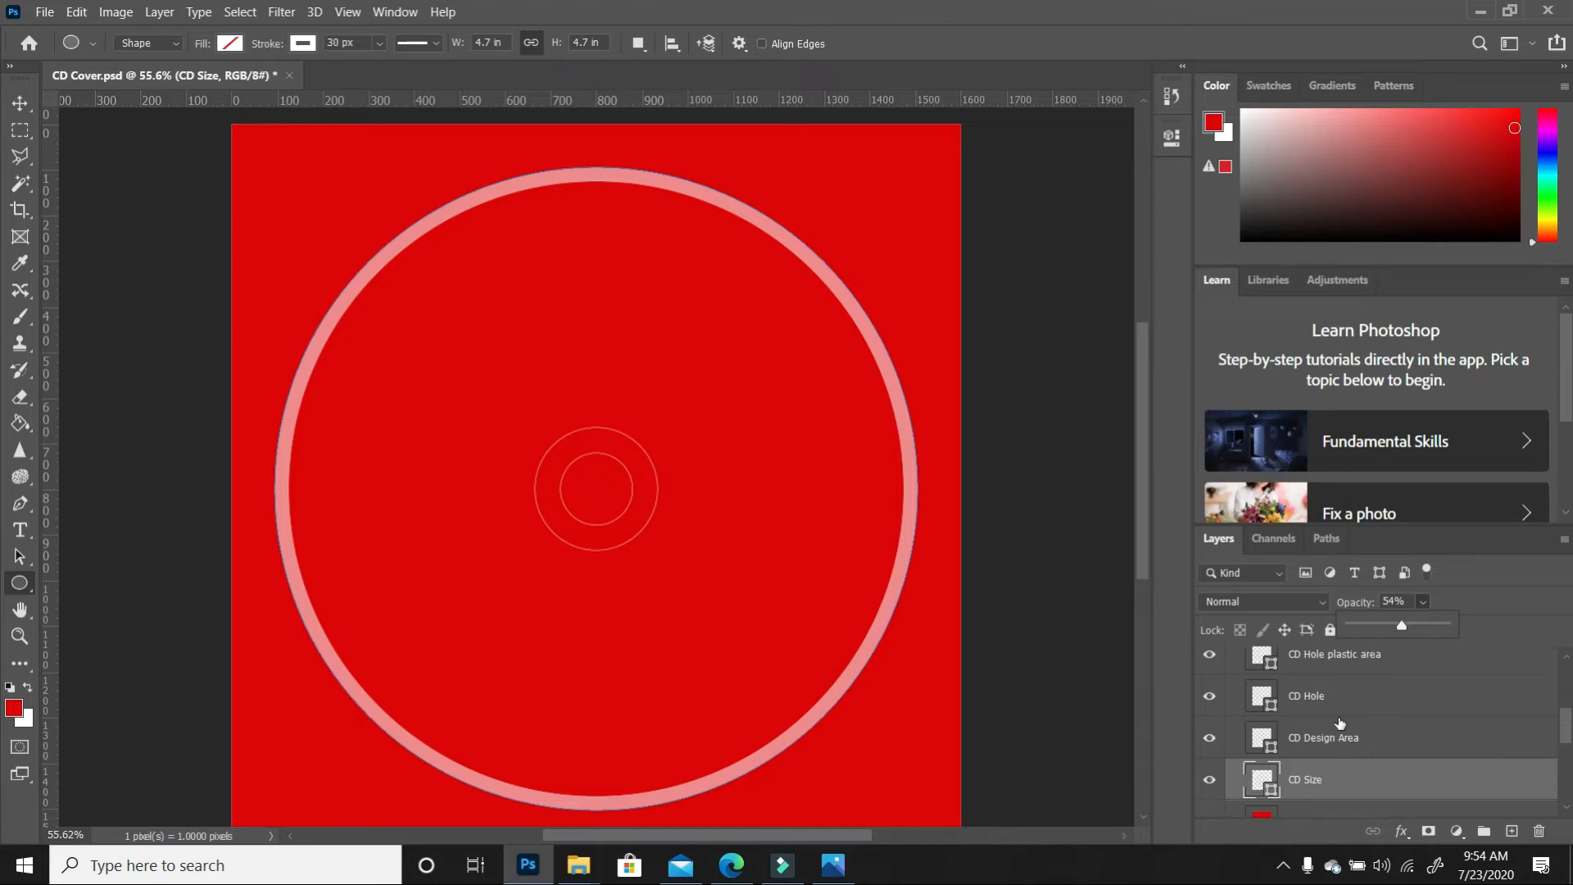
key(v)
click(1338, 710)
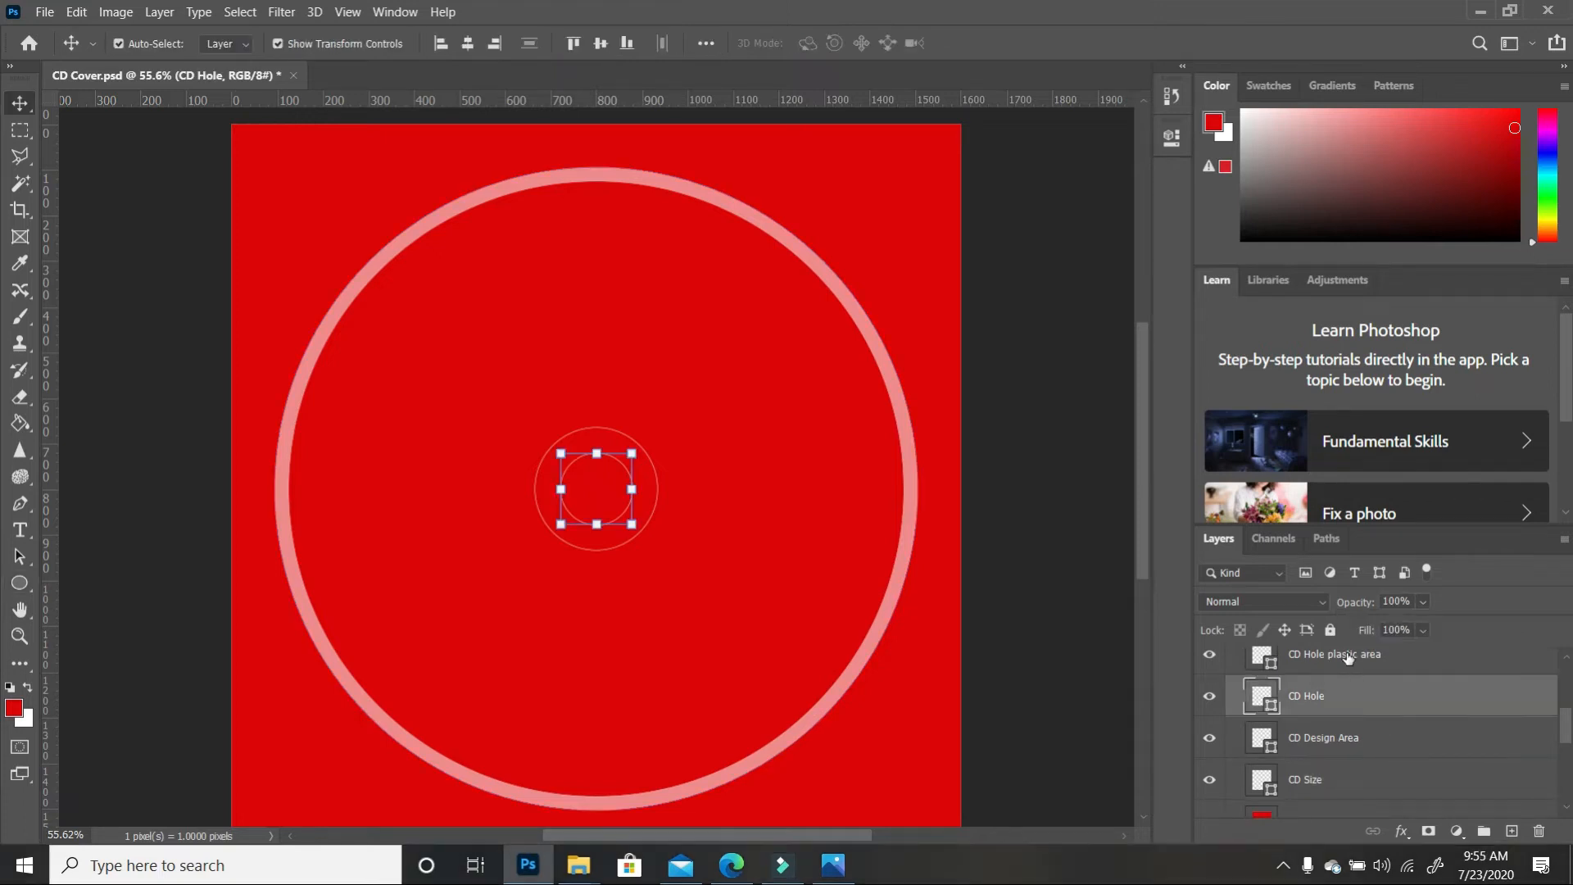
Give the CD Hole plastic area circle a 60 px outline
click(1349, 658)
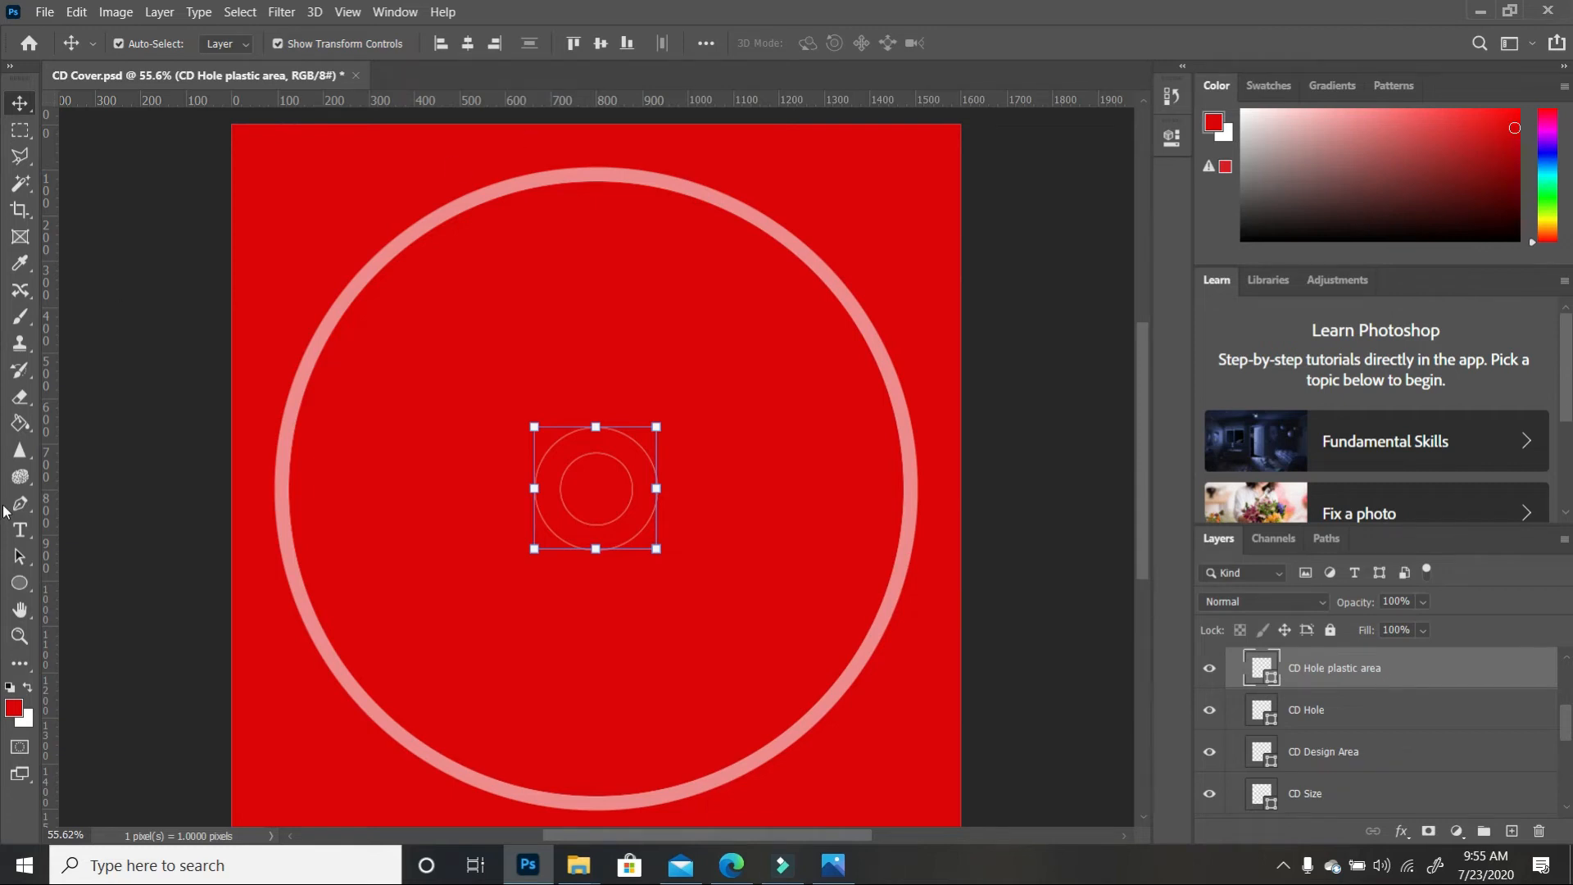
click(20, 583)
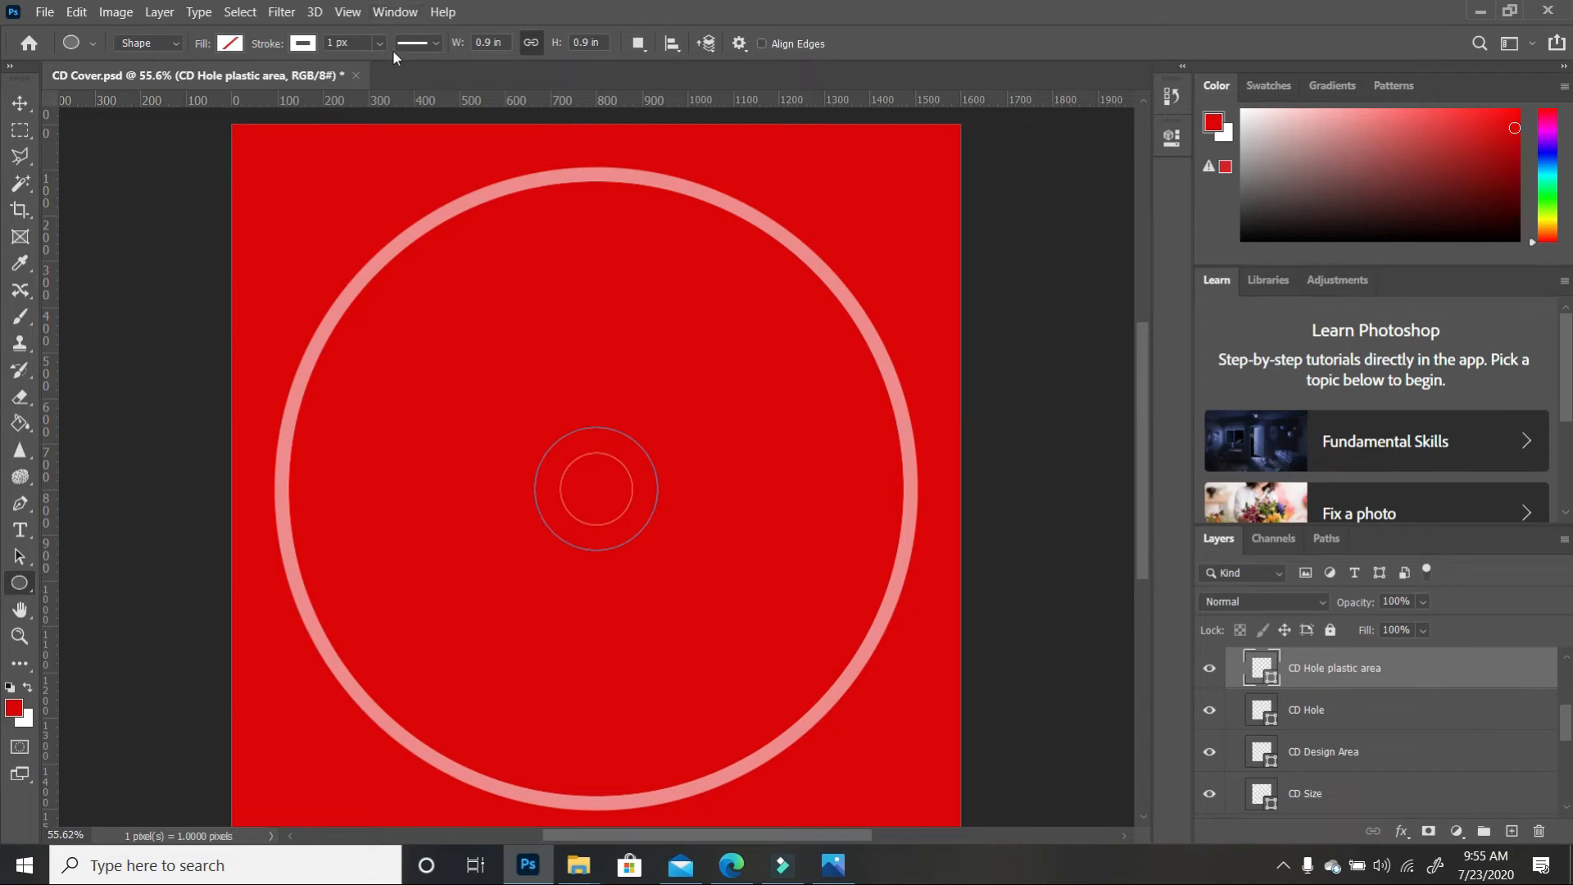
click(333, 39)
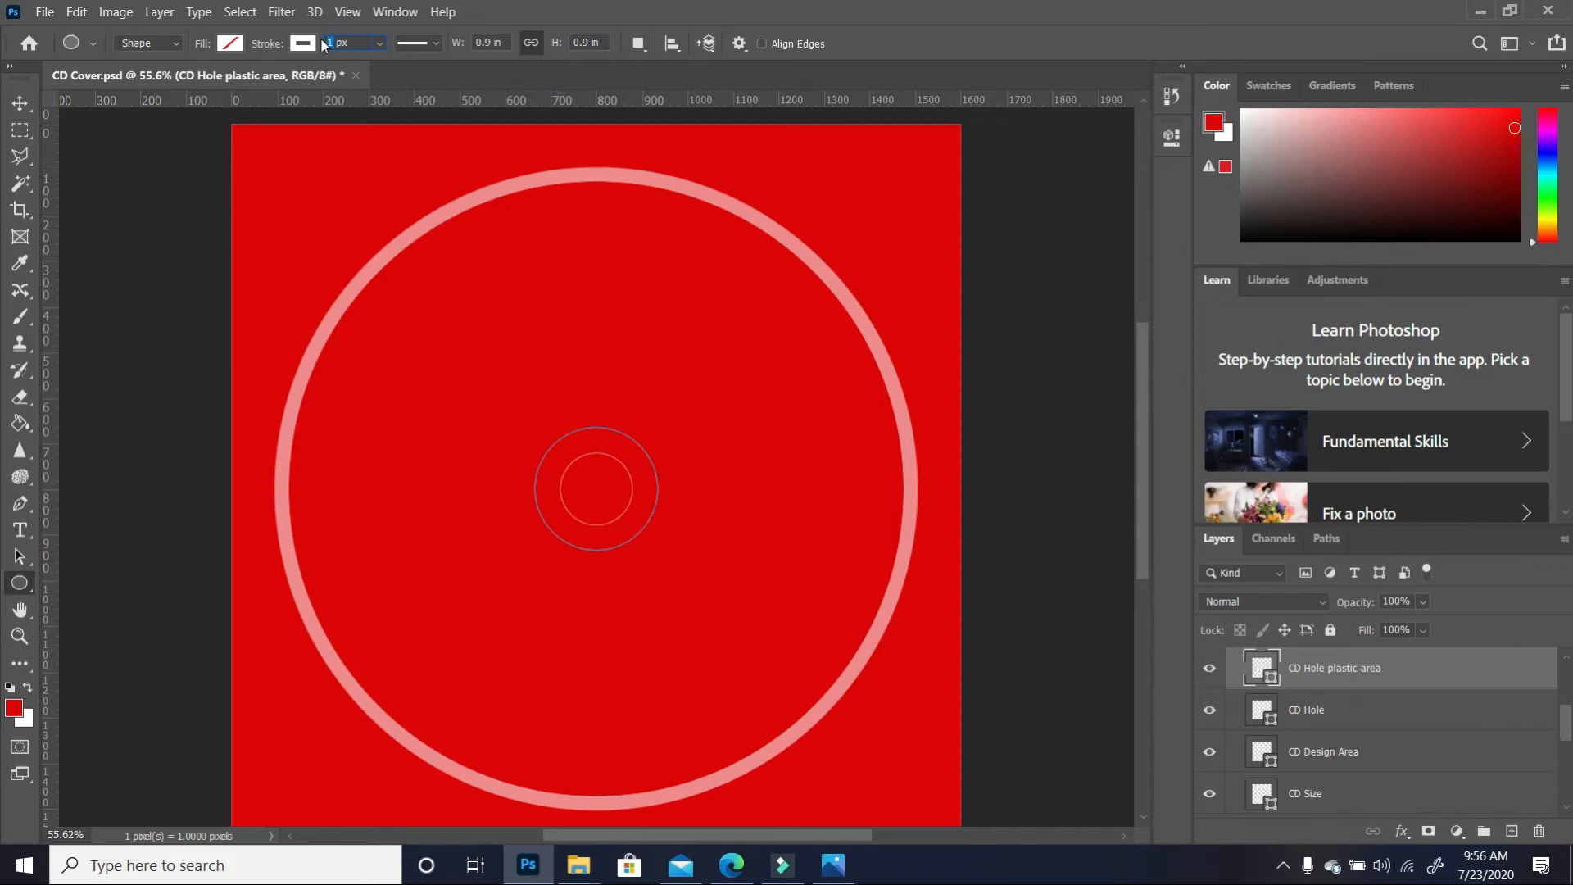
text(60)
key(Return)
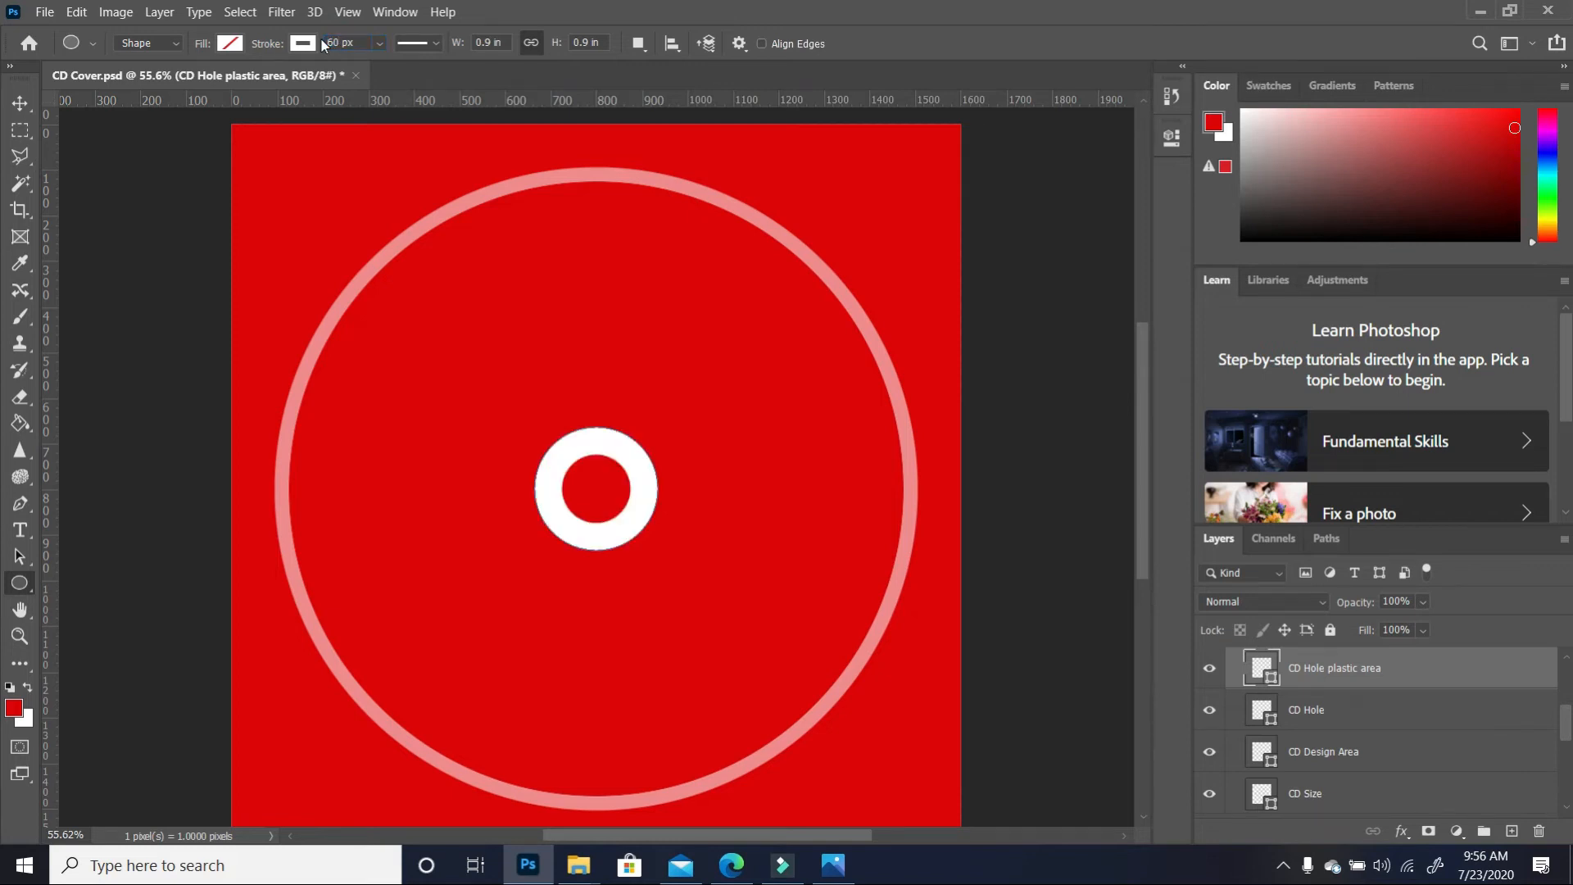
Lower the CD Hole plastic area layer opacity to 61%
click(1423, 630)
drag(1423, 628, 1414, 628)
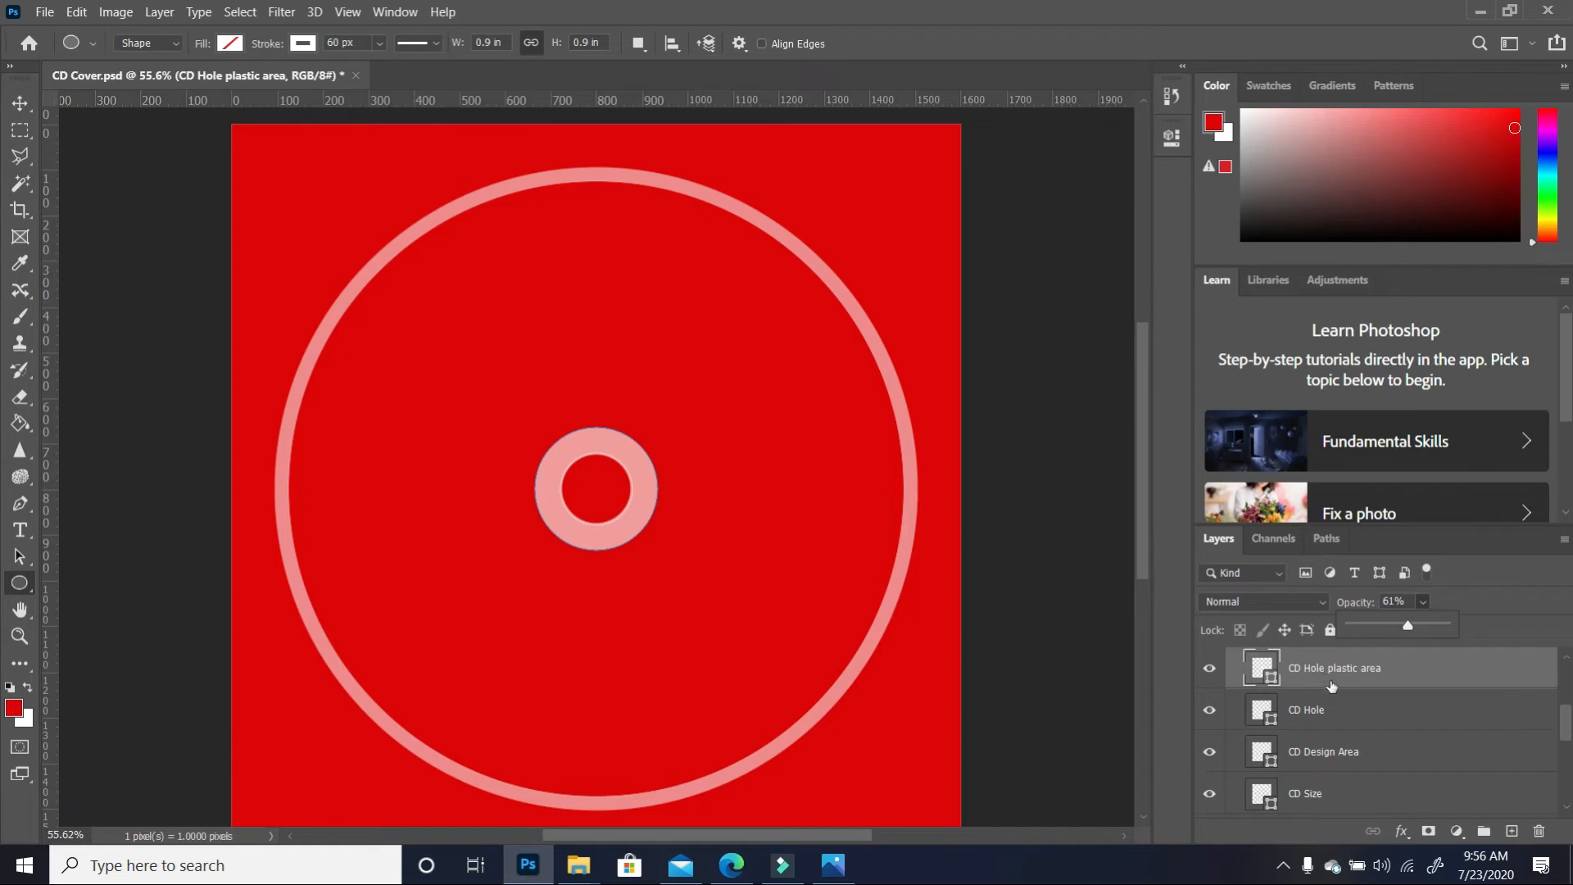
scroll(1323, 688, down, 3)
scroll(1313, 721, down, 4)
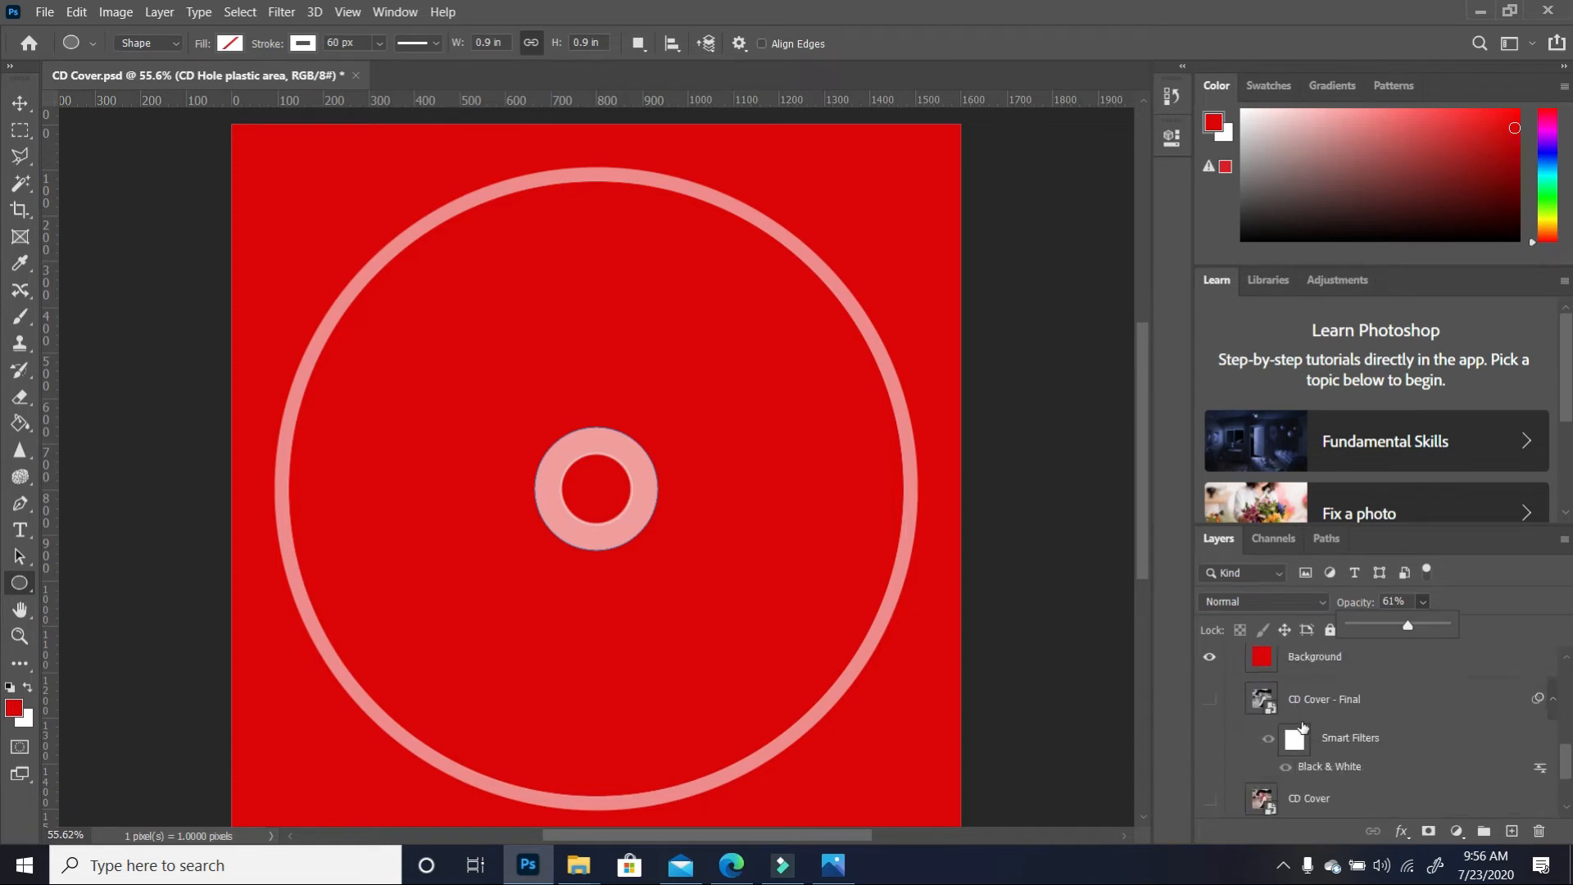
Move the LOVE text up, enlarge it to about 94.83%, and centre it over the disc
scroll(1297, 733, up, 2)
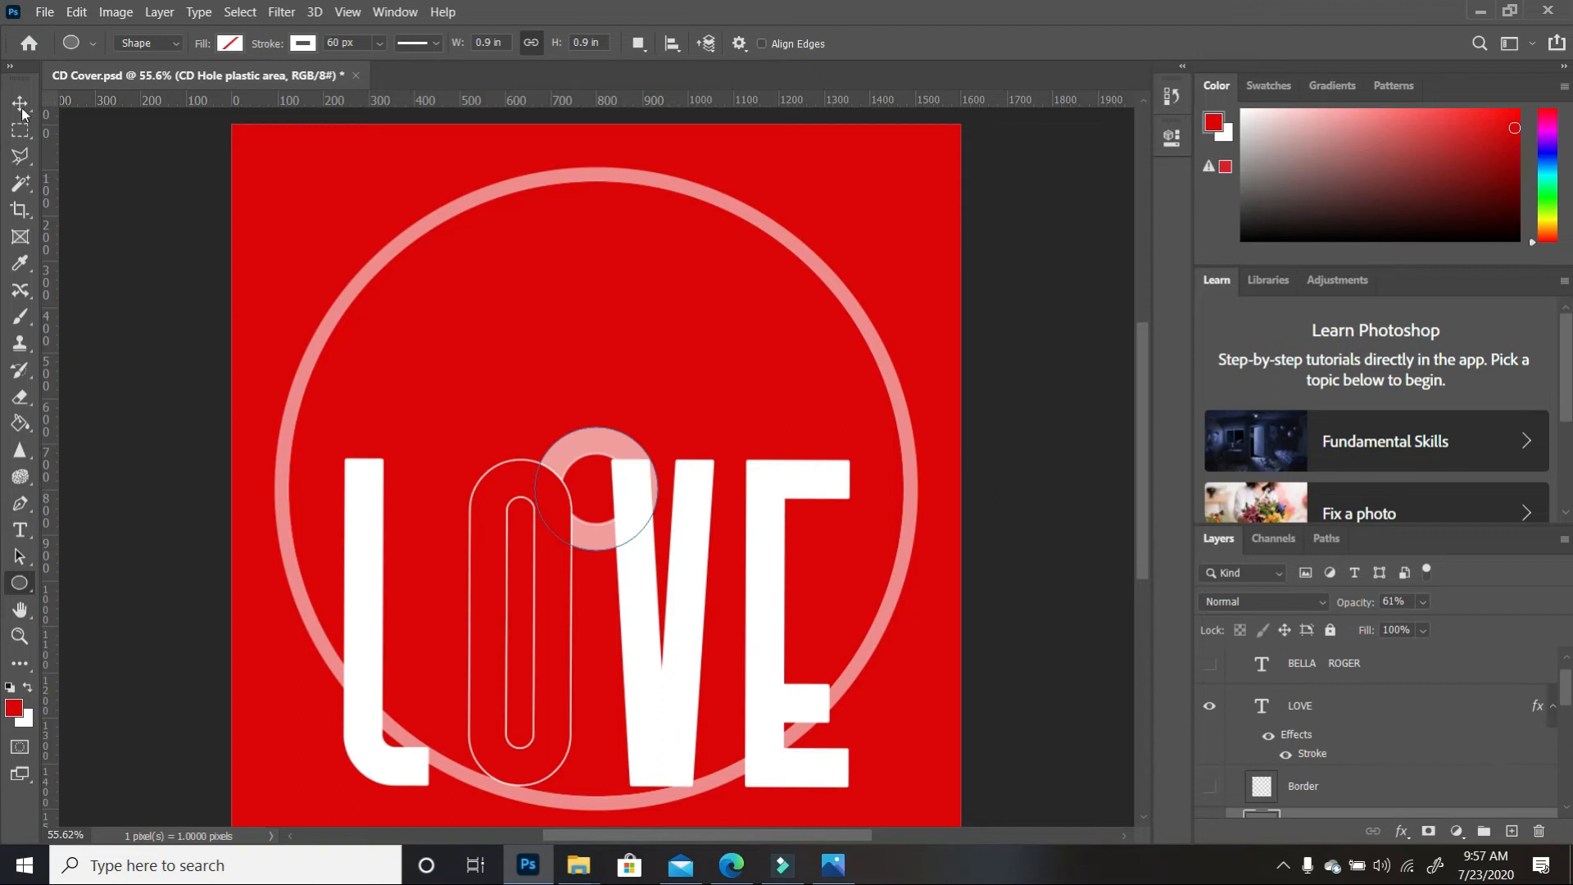
click(23, 103)
drag(762, 603, 685, 447)
mouse_move(849, 301)
mouse_down()
mouse_move(873, 267)
mouse_move(846, 287)
mouse_up()
drag(710, 457, 759, 450)
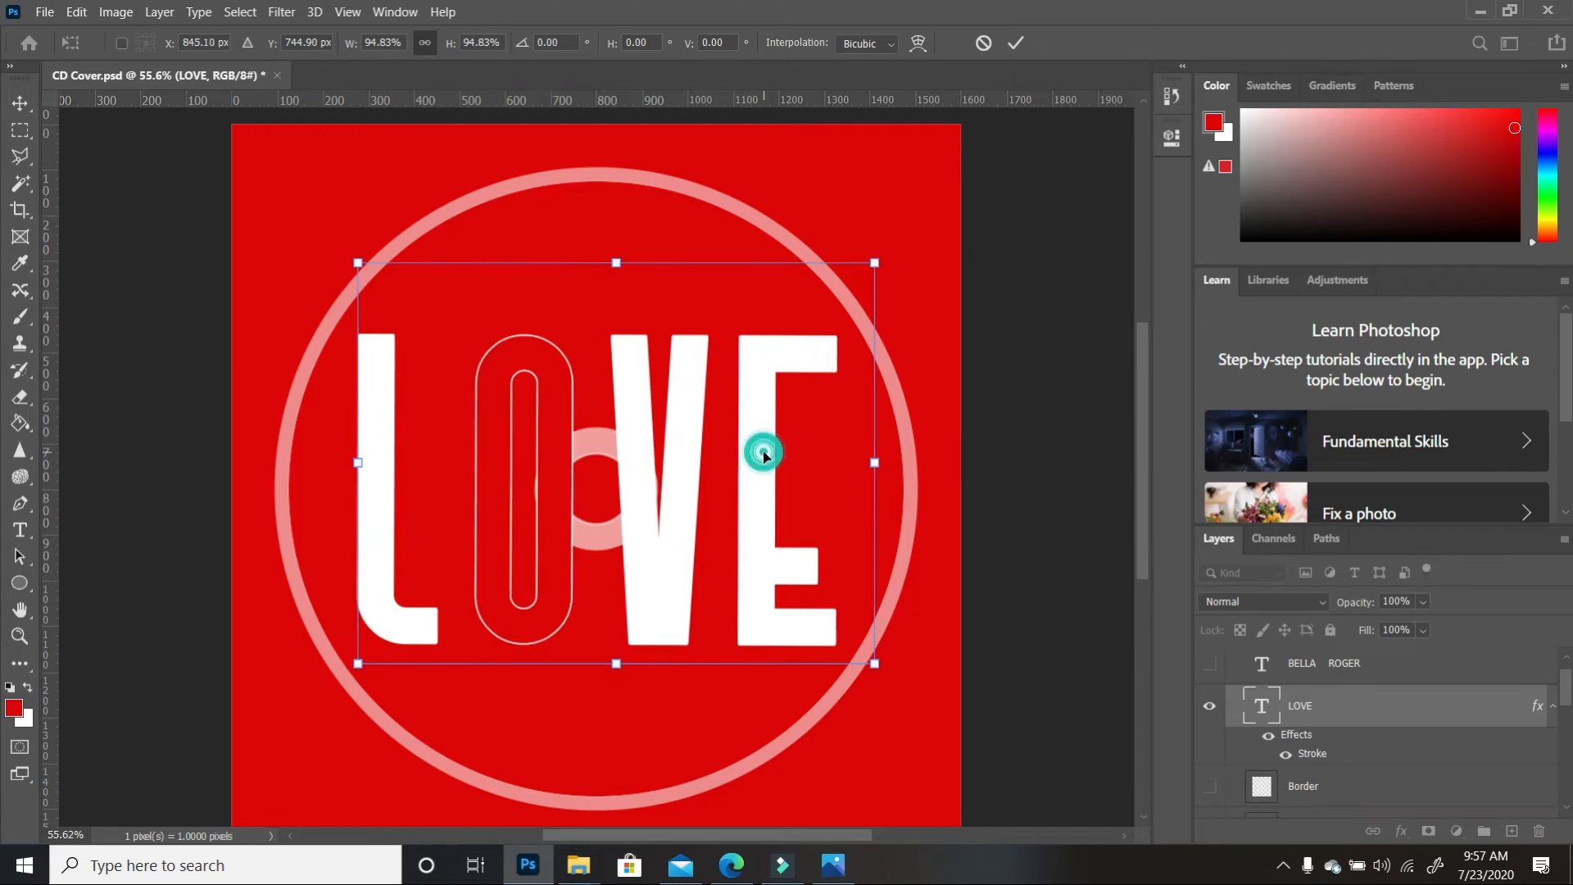
key(Return)
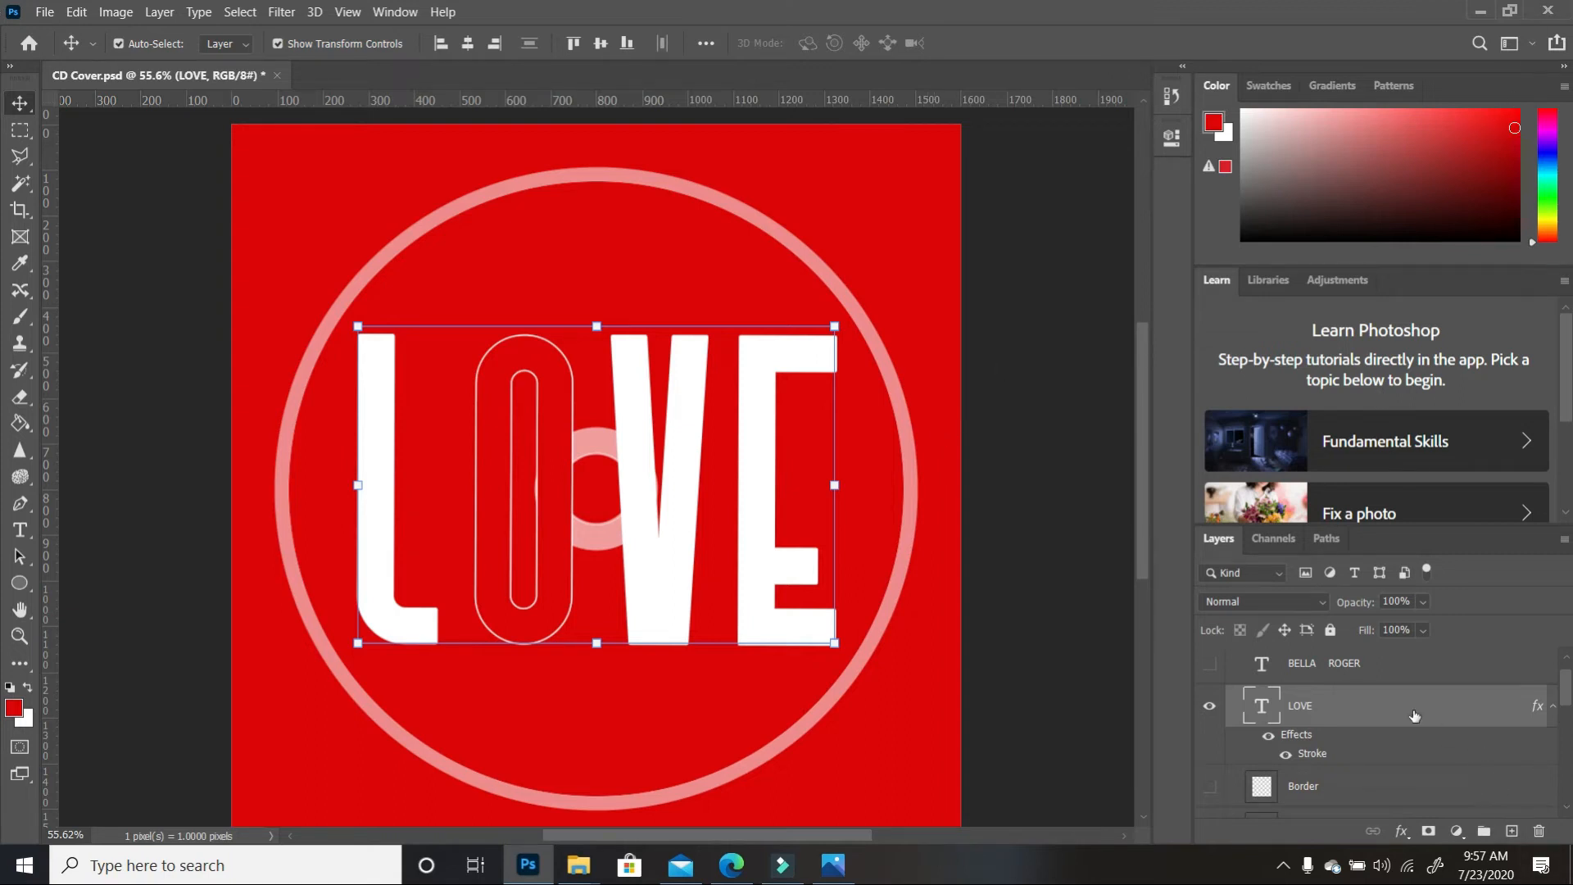
Convert the LOVE layer to a smart object
right_click(1325, 714)
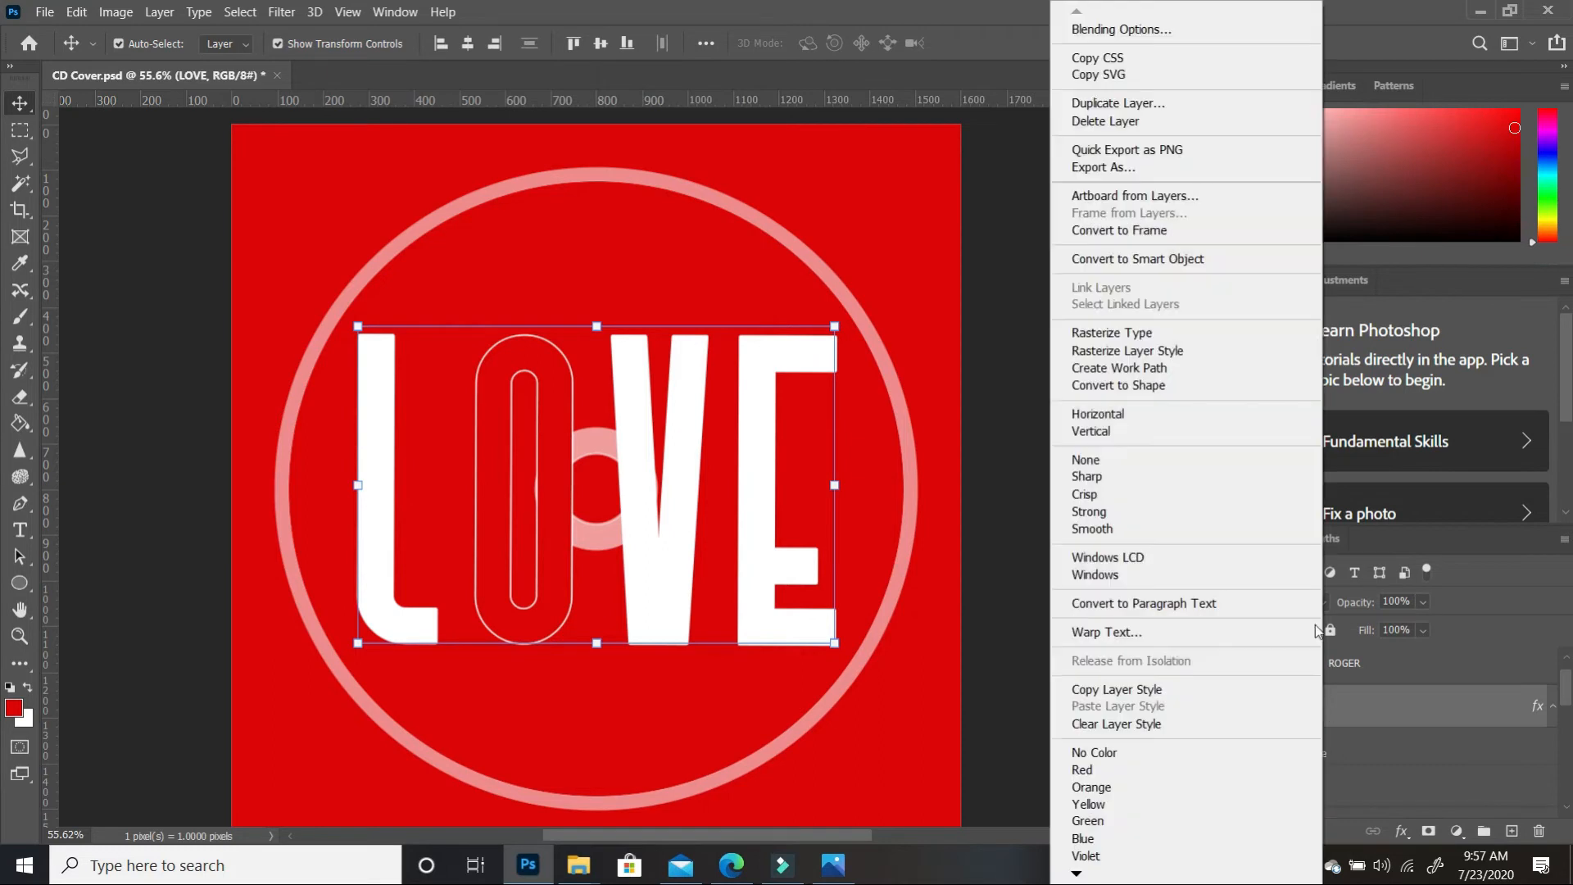
click(1134, 261)
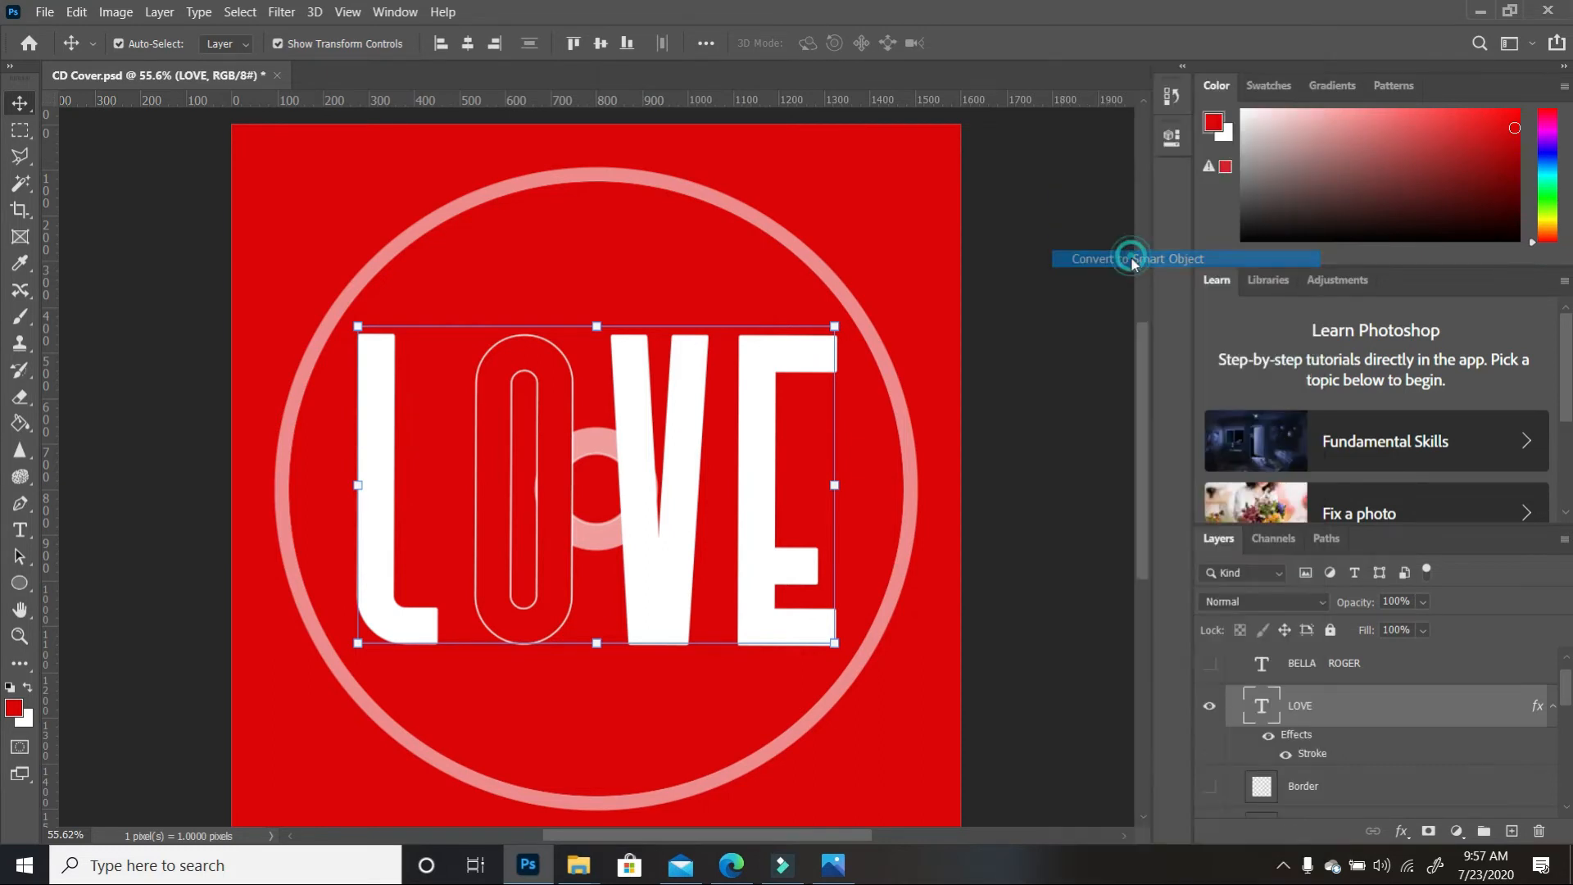
click(1028, 480)
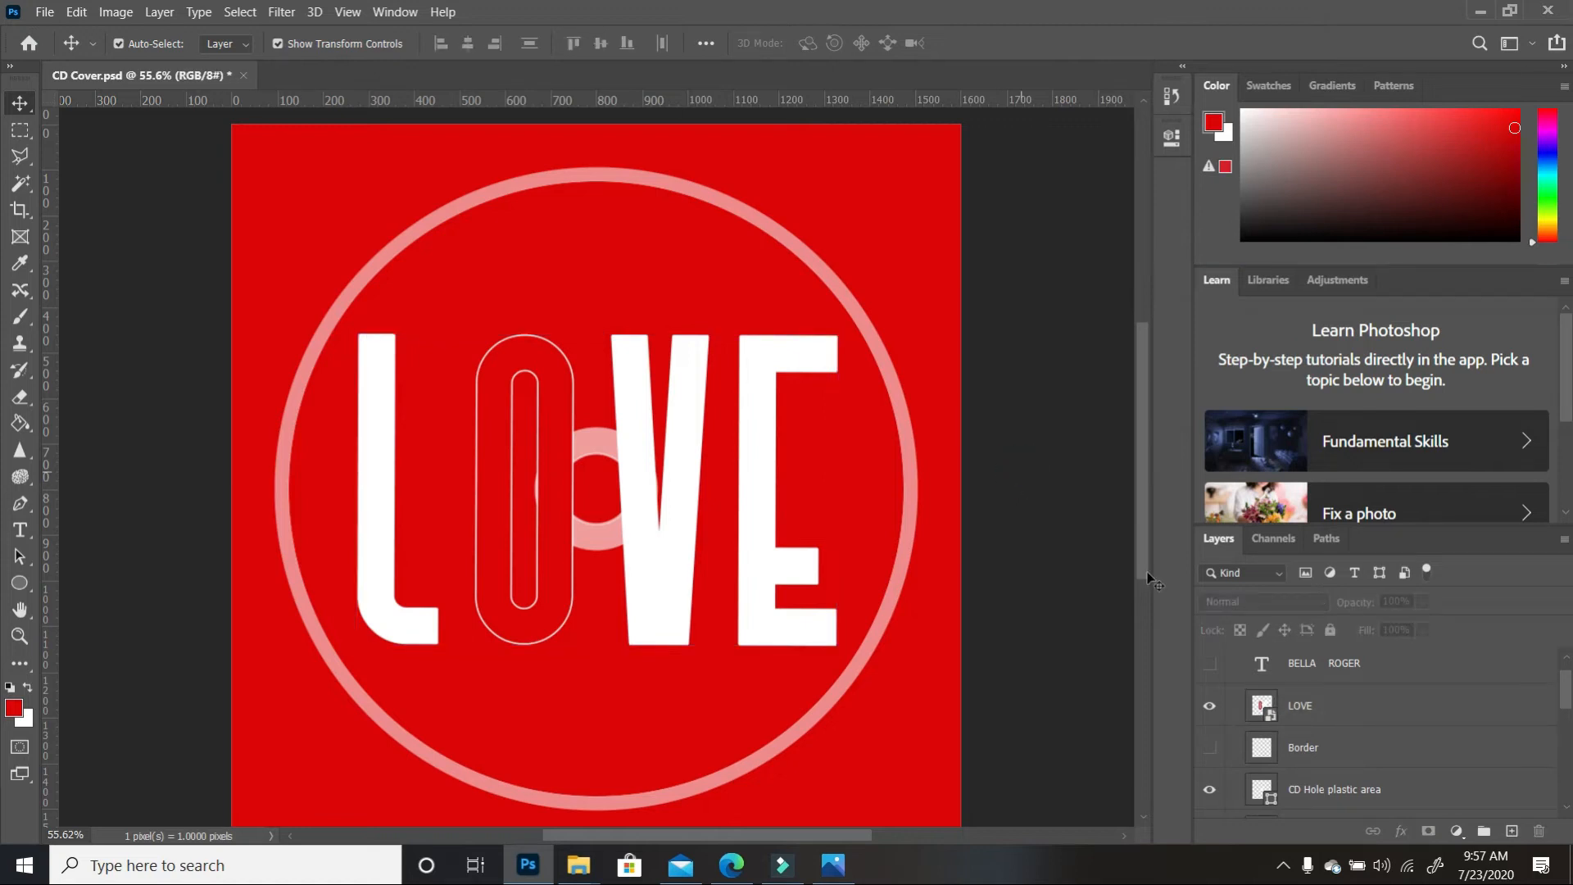
Load the CD Hole plastic area ring as a selection
click(1344, 791)
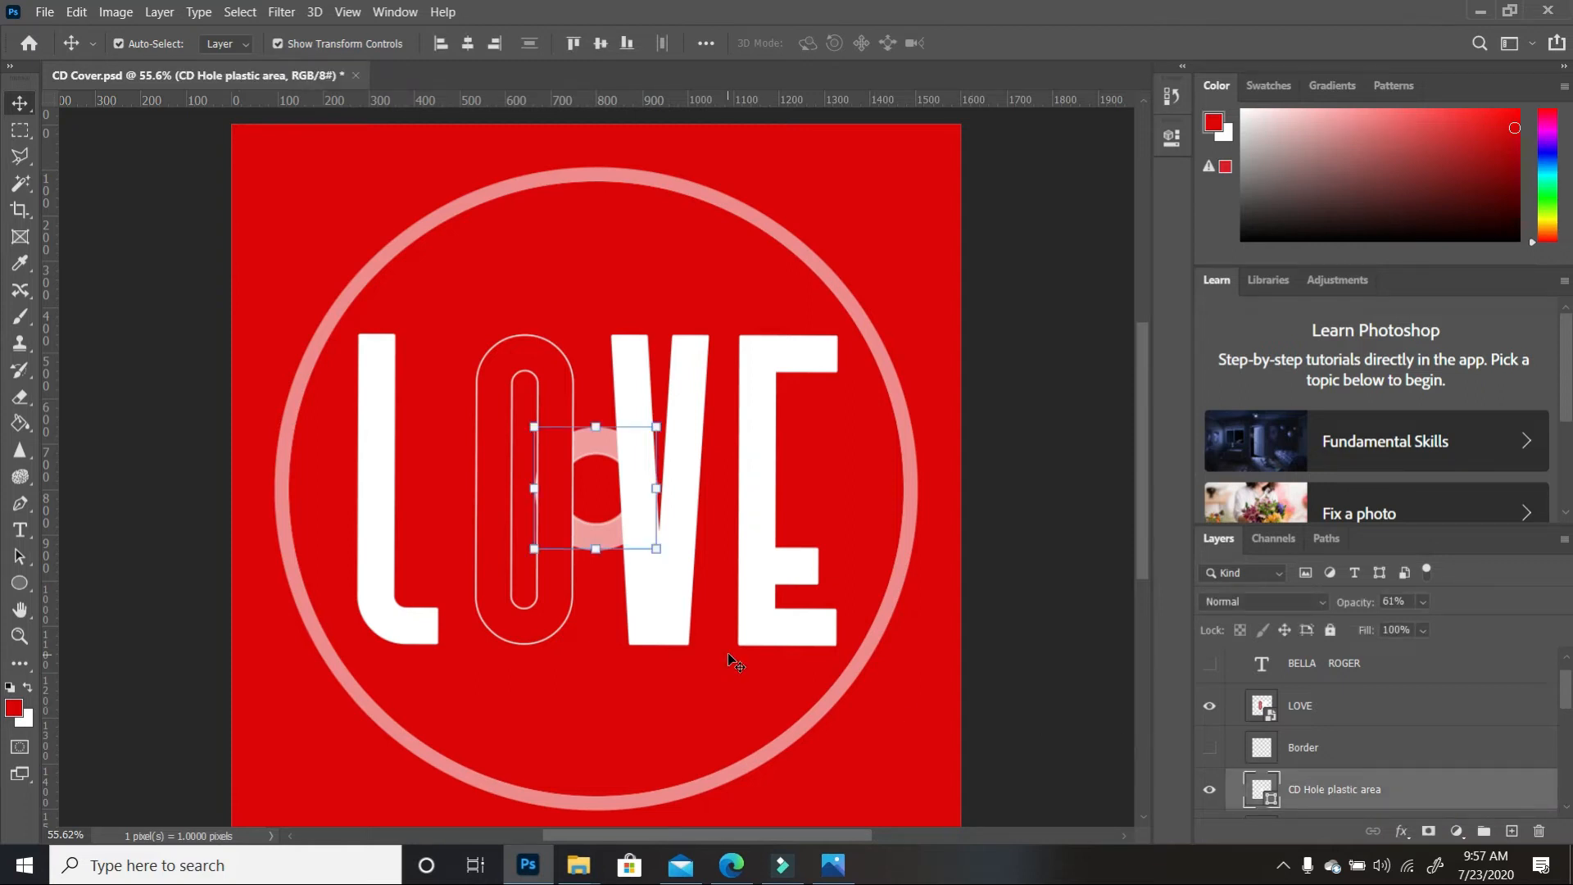
ctrl+click(1268, 807)
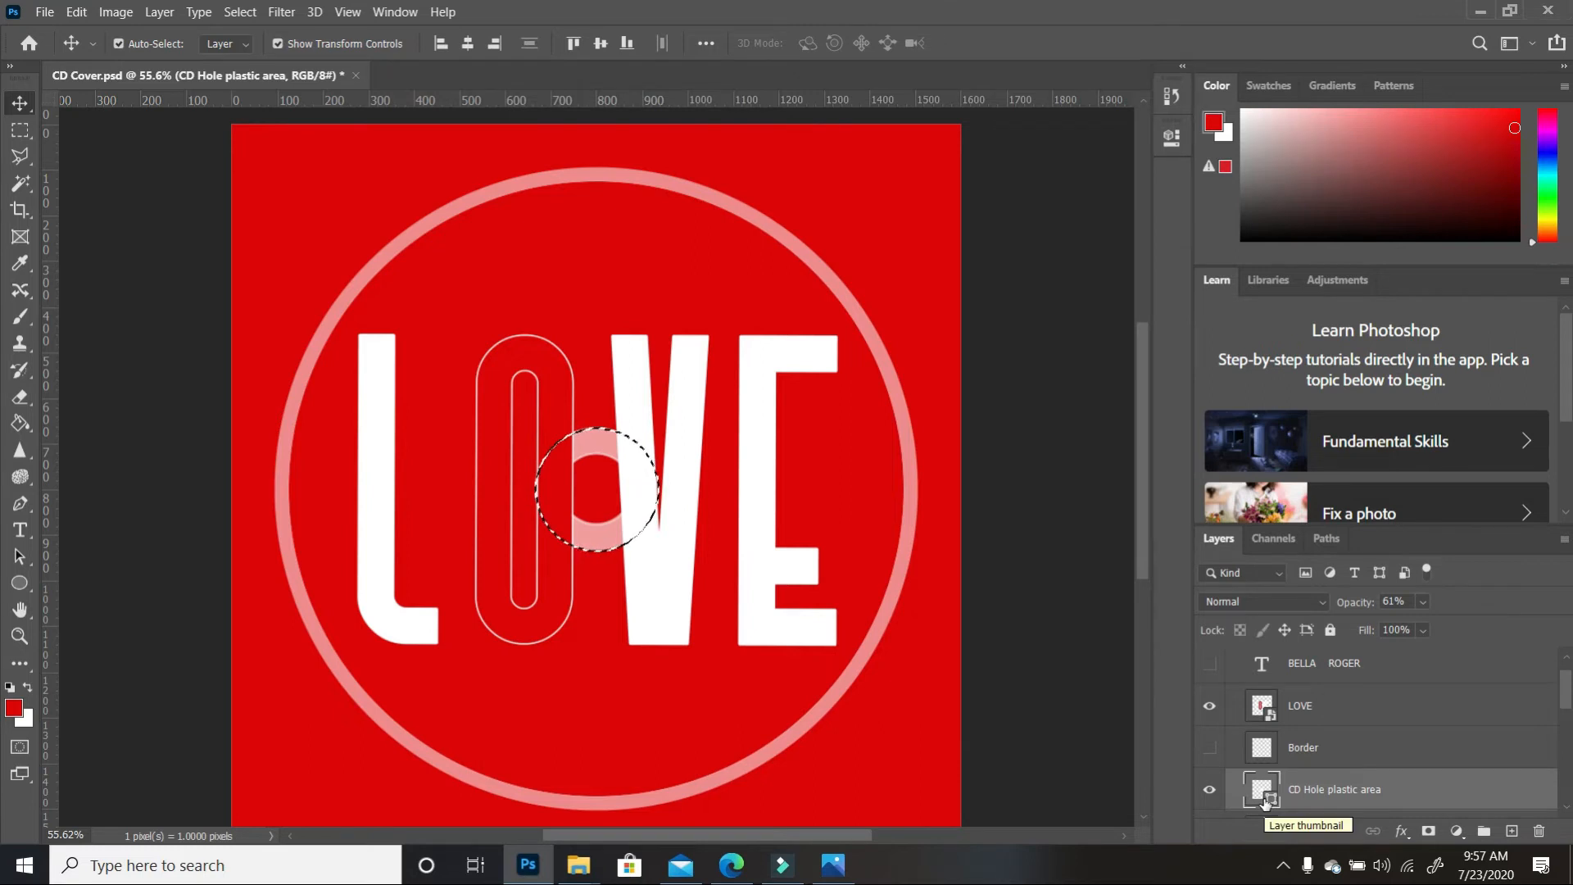
scroll(1342, 724, up, 2)
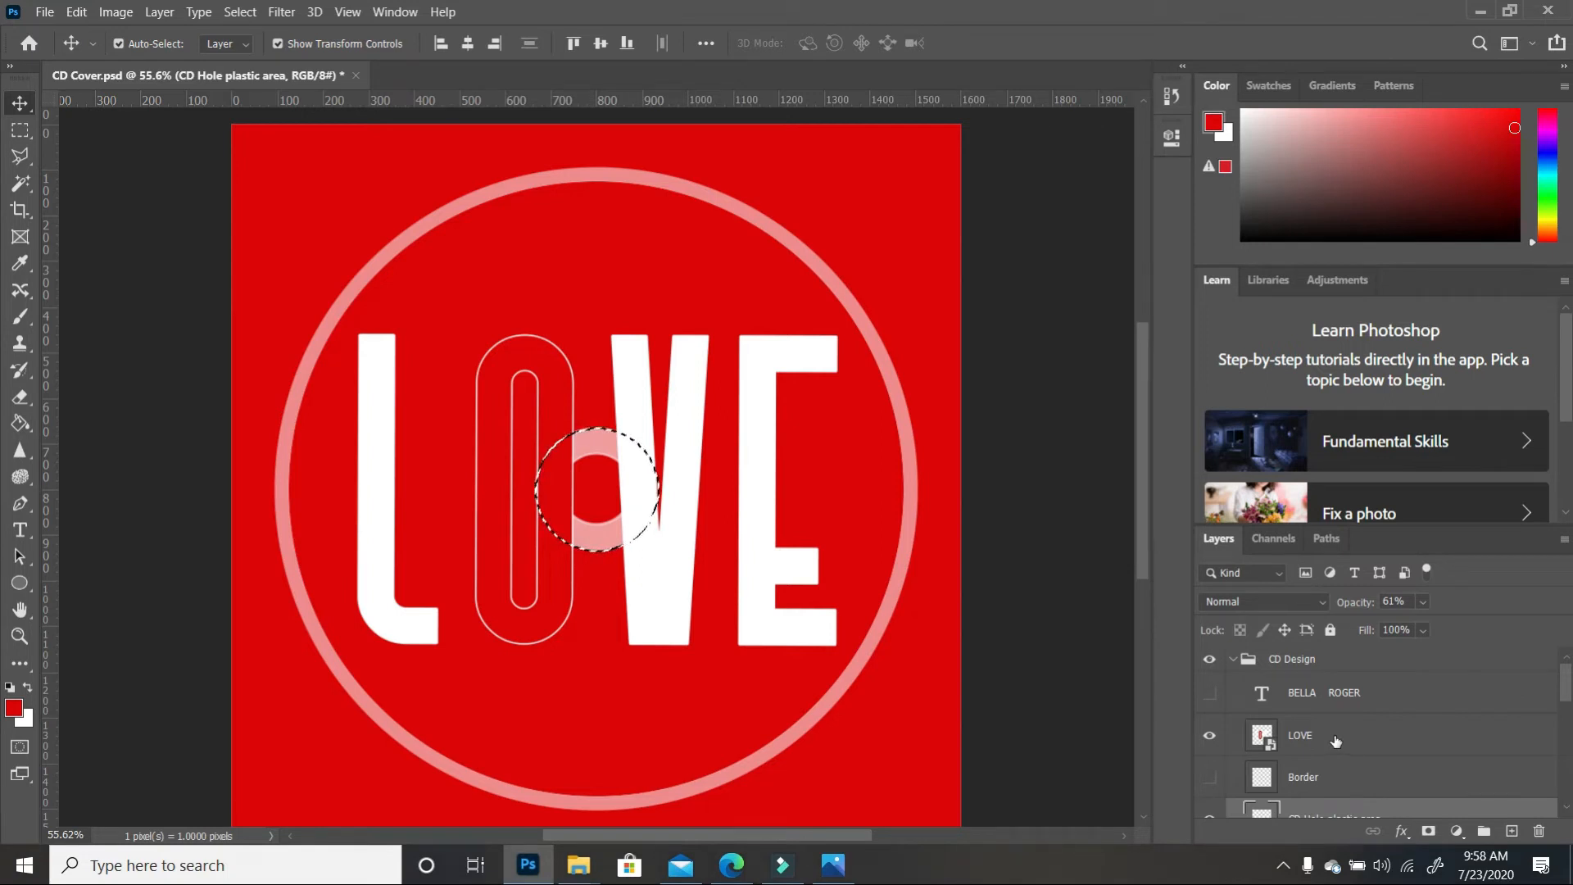
Rasterize LOVE and erase the V inside the ring selection, then deselect
click(1336, 741)
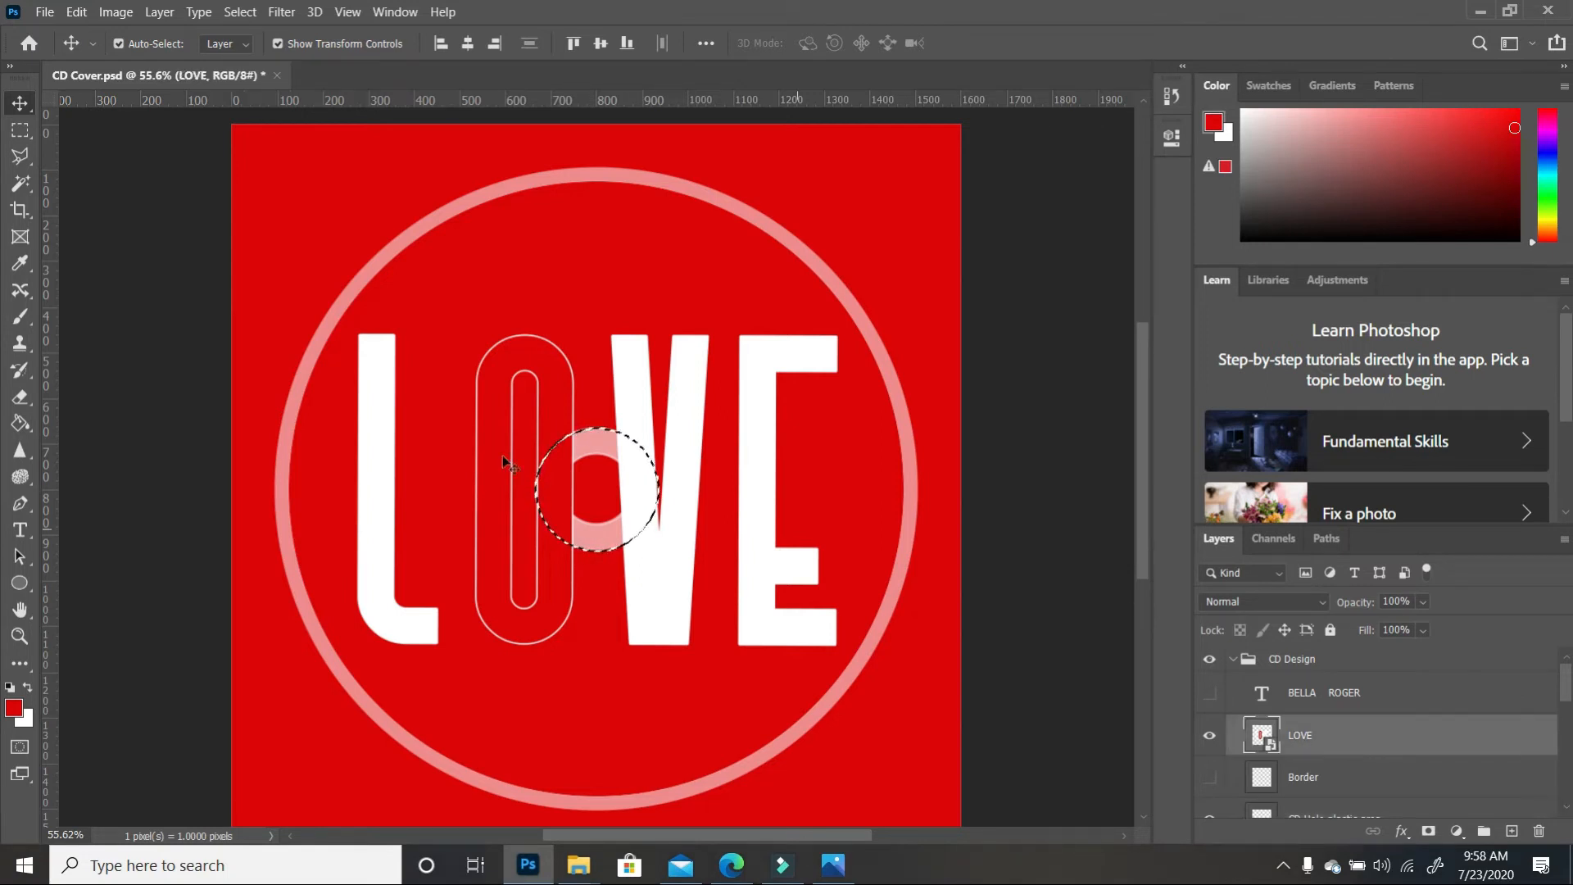
click(20, 397)
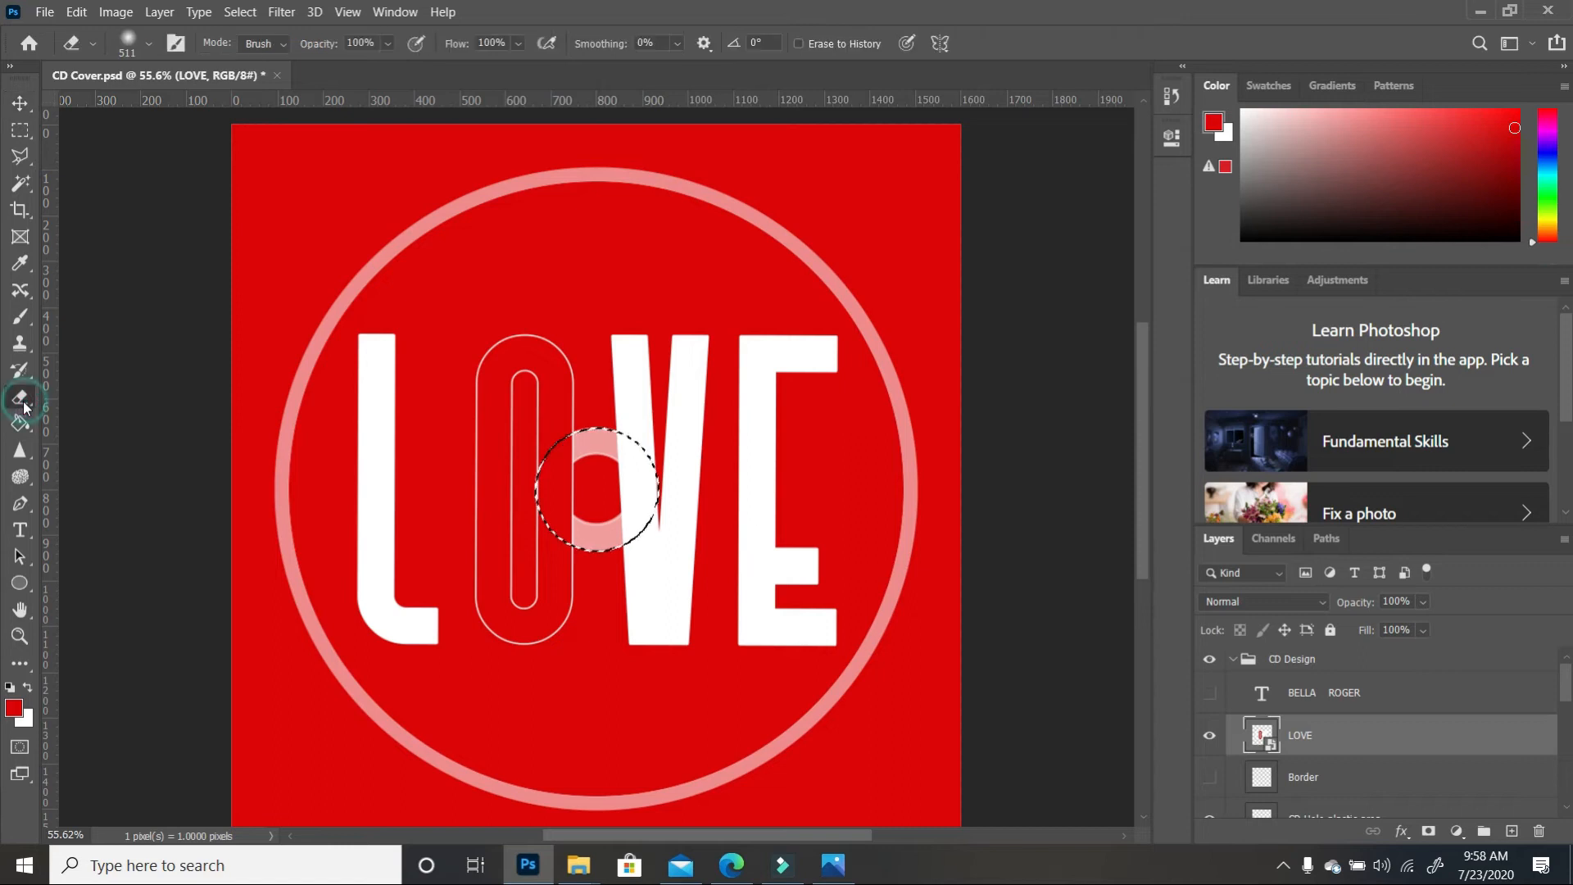
click(615, 464)
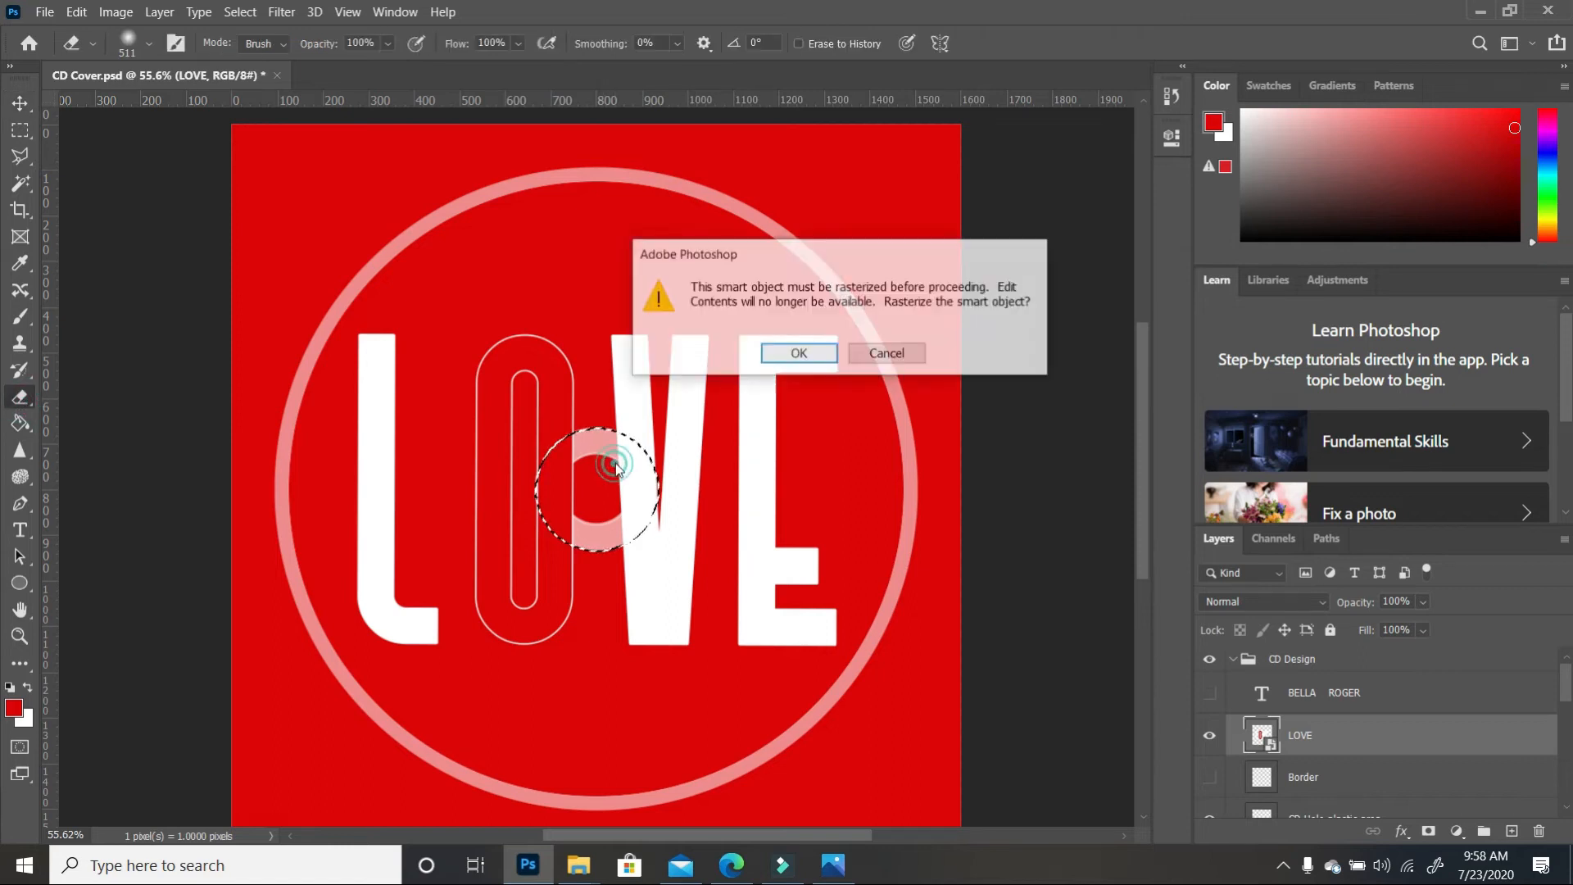
click(785, 357)
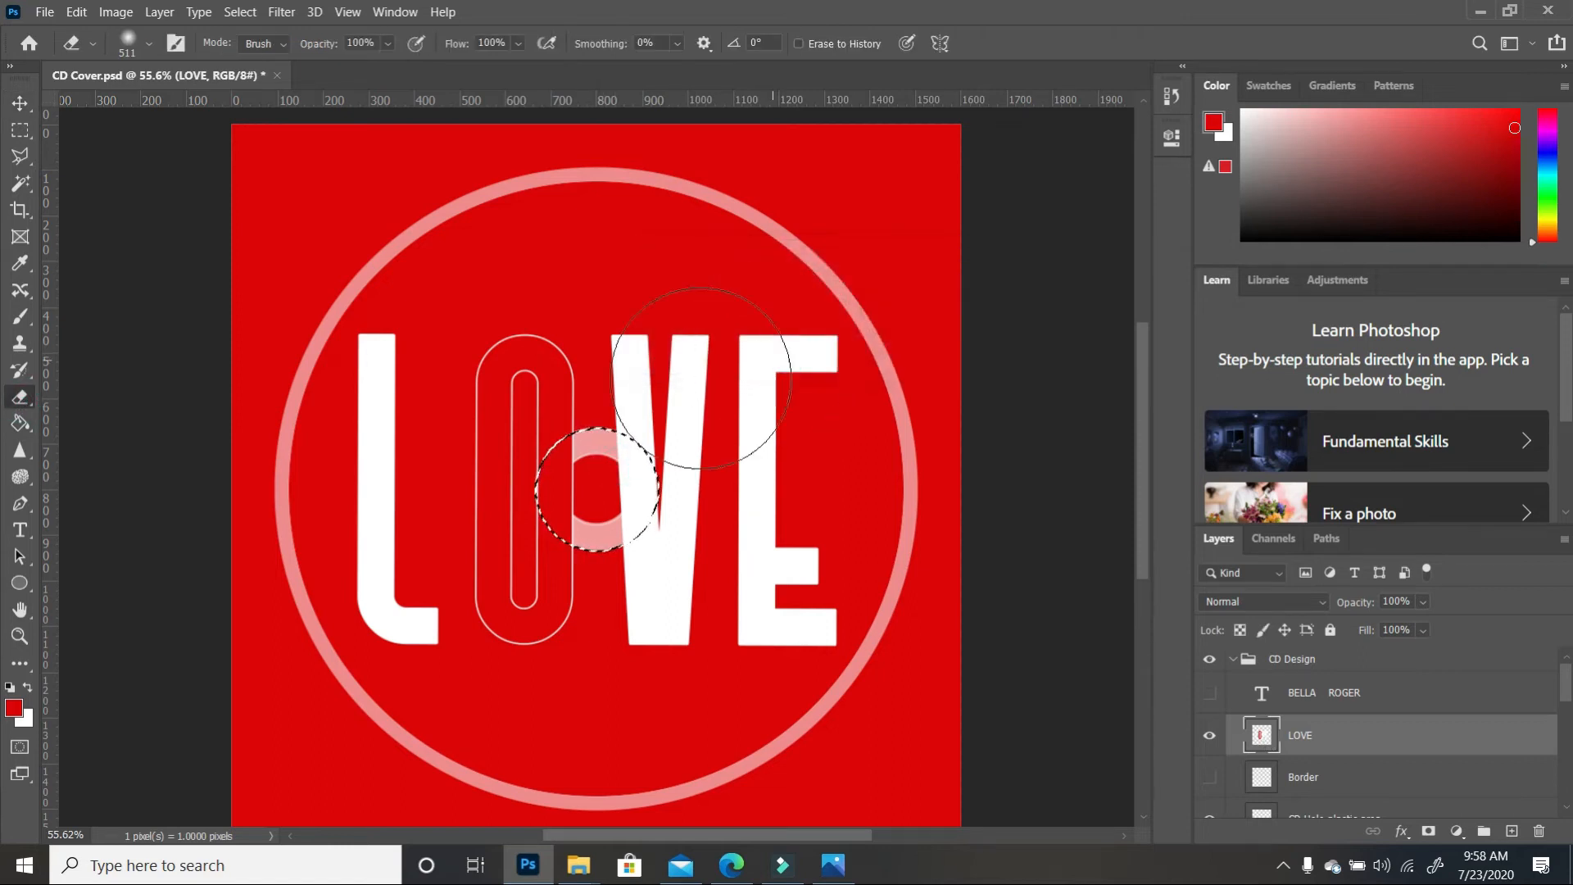
click(598, 426)
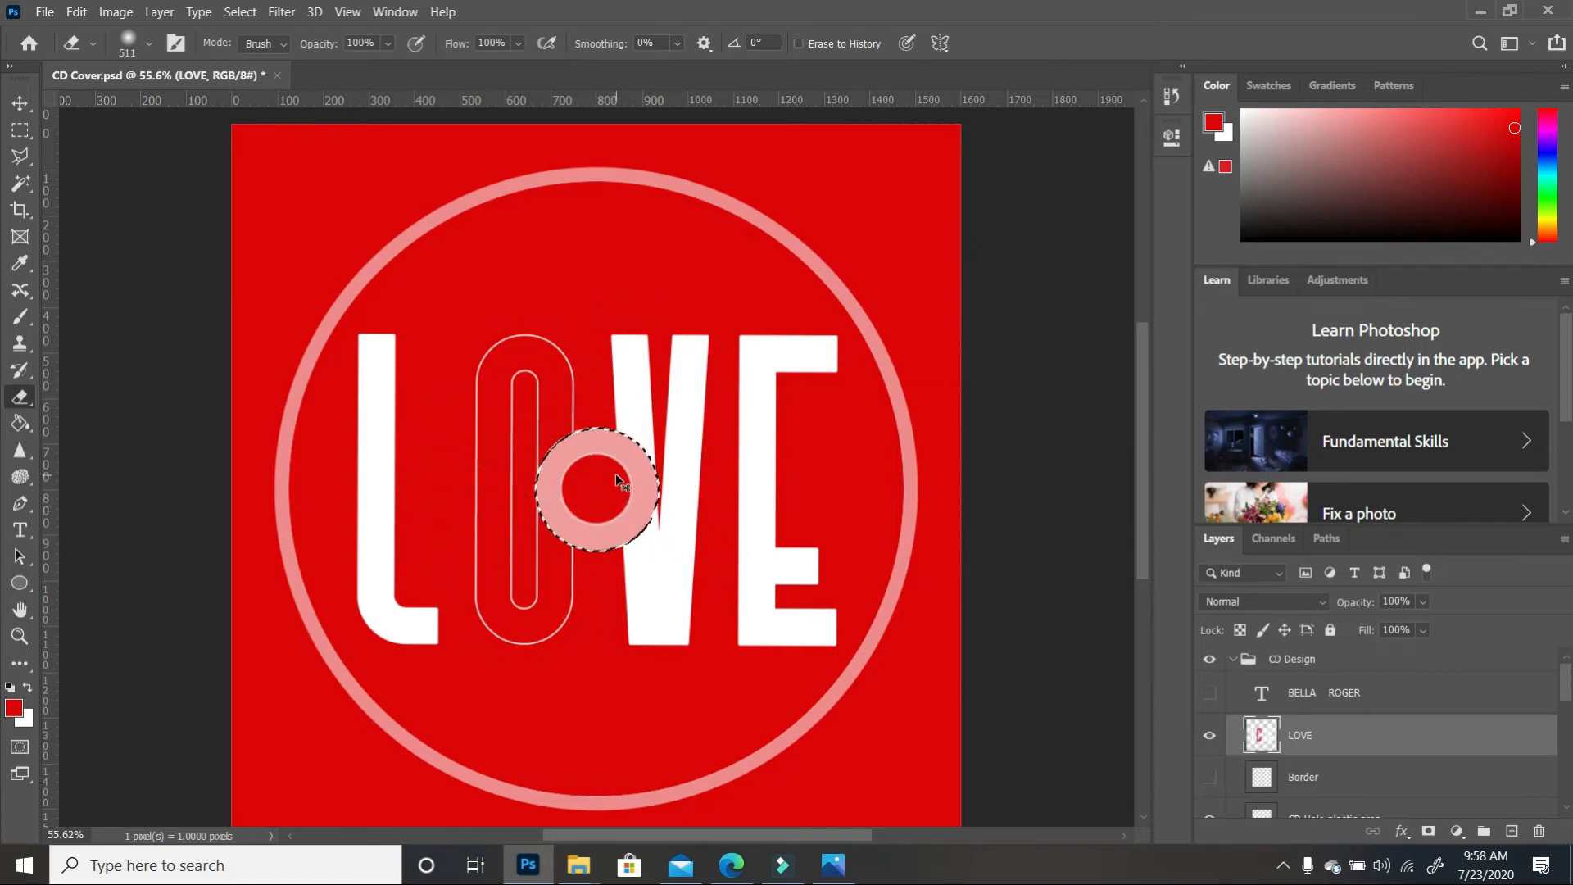
key(ctrl+d)
click(20, 102)
click(1047, 391)
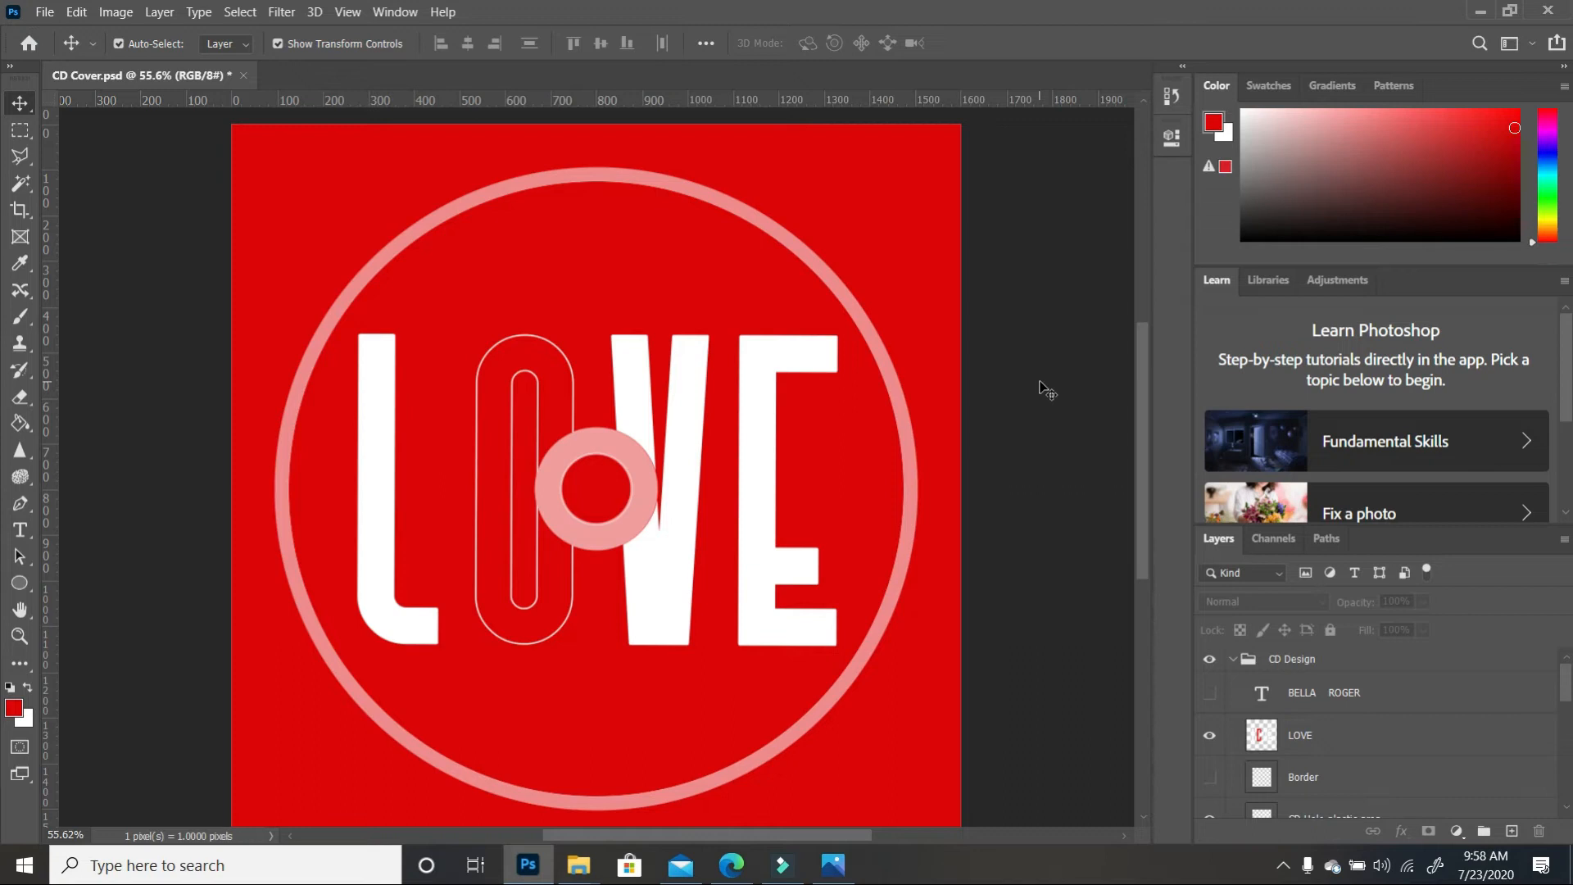
click(1210, 692)
scroll(1221, 738, down, 5)
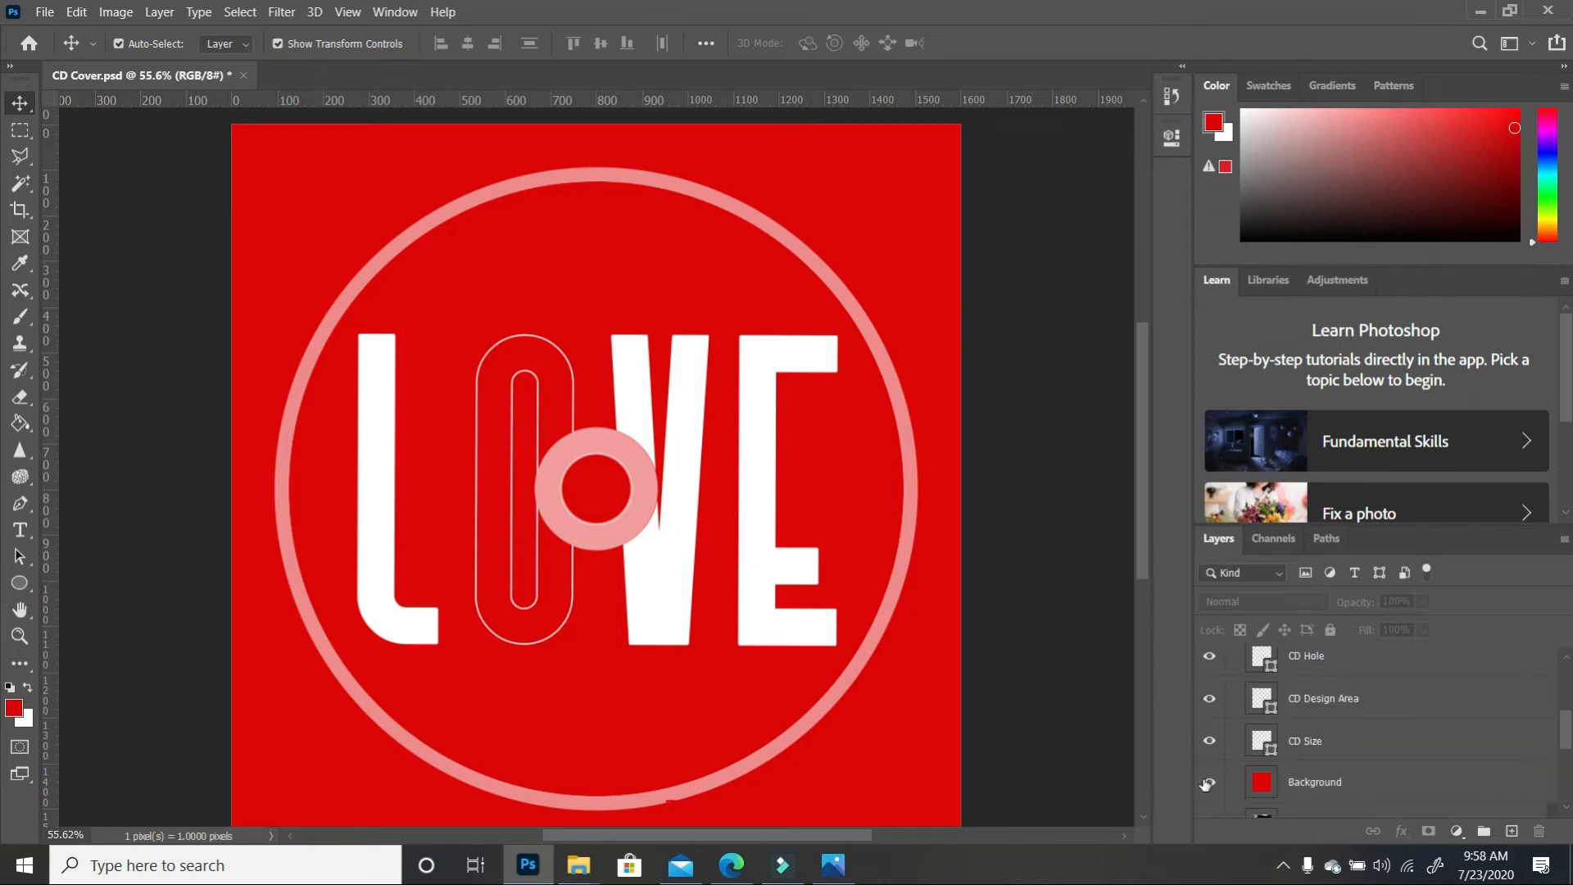
click(1210, 783)
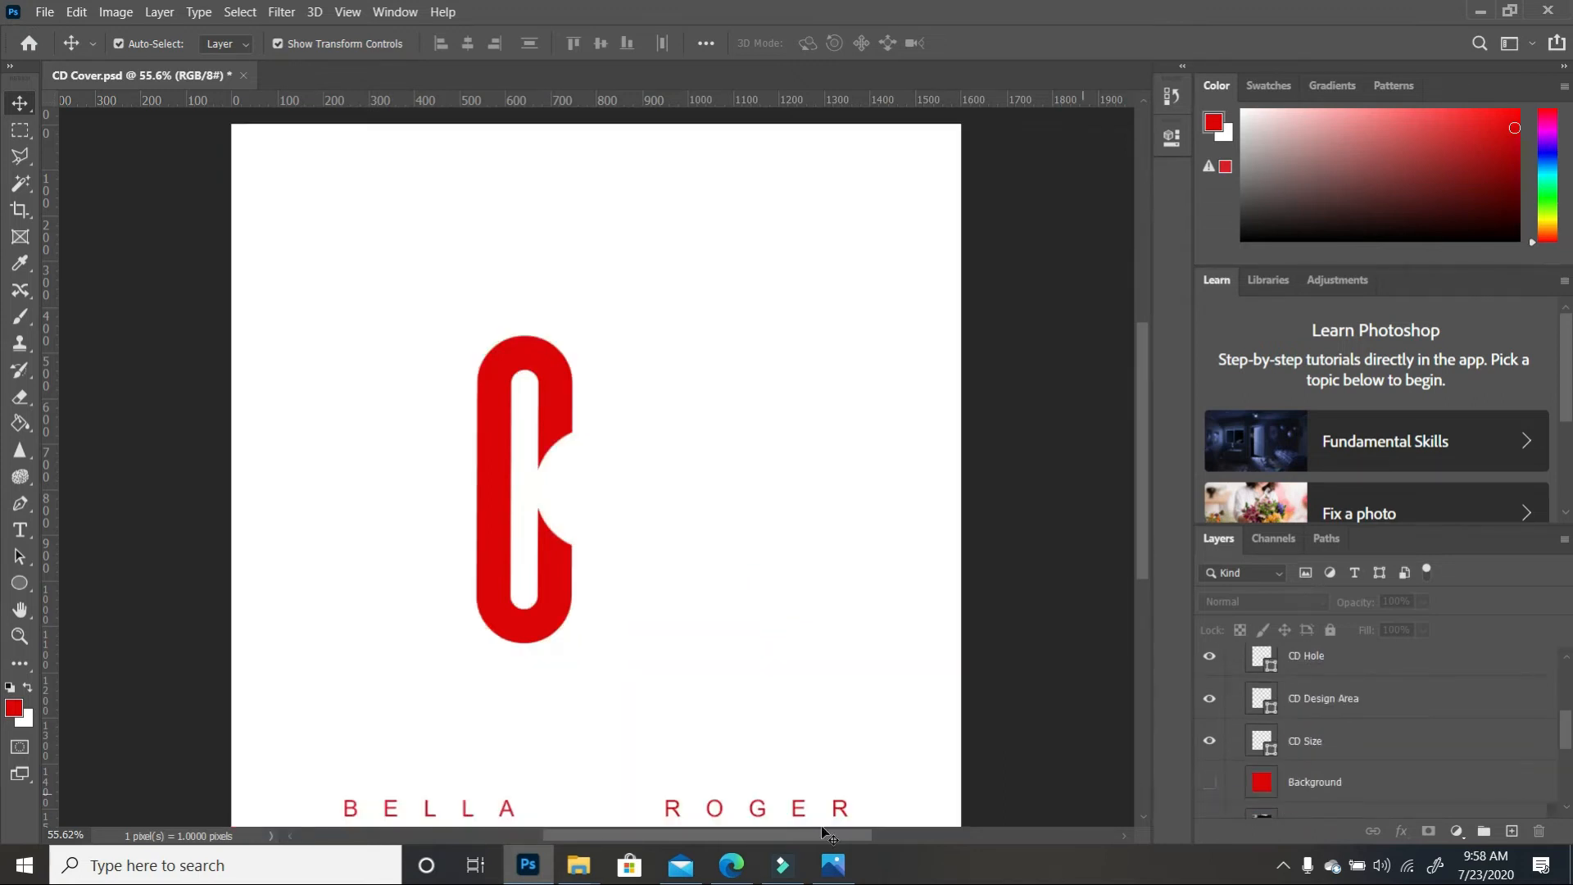
click(20, 530)
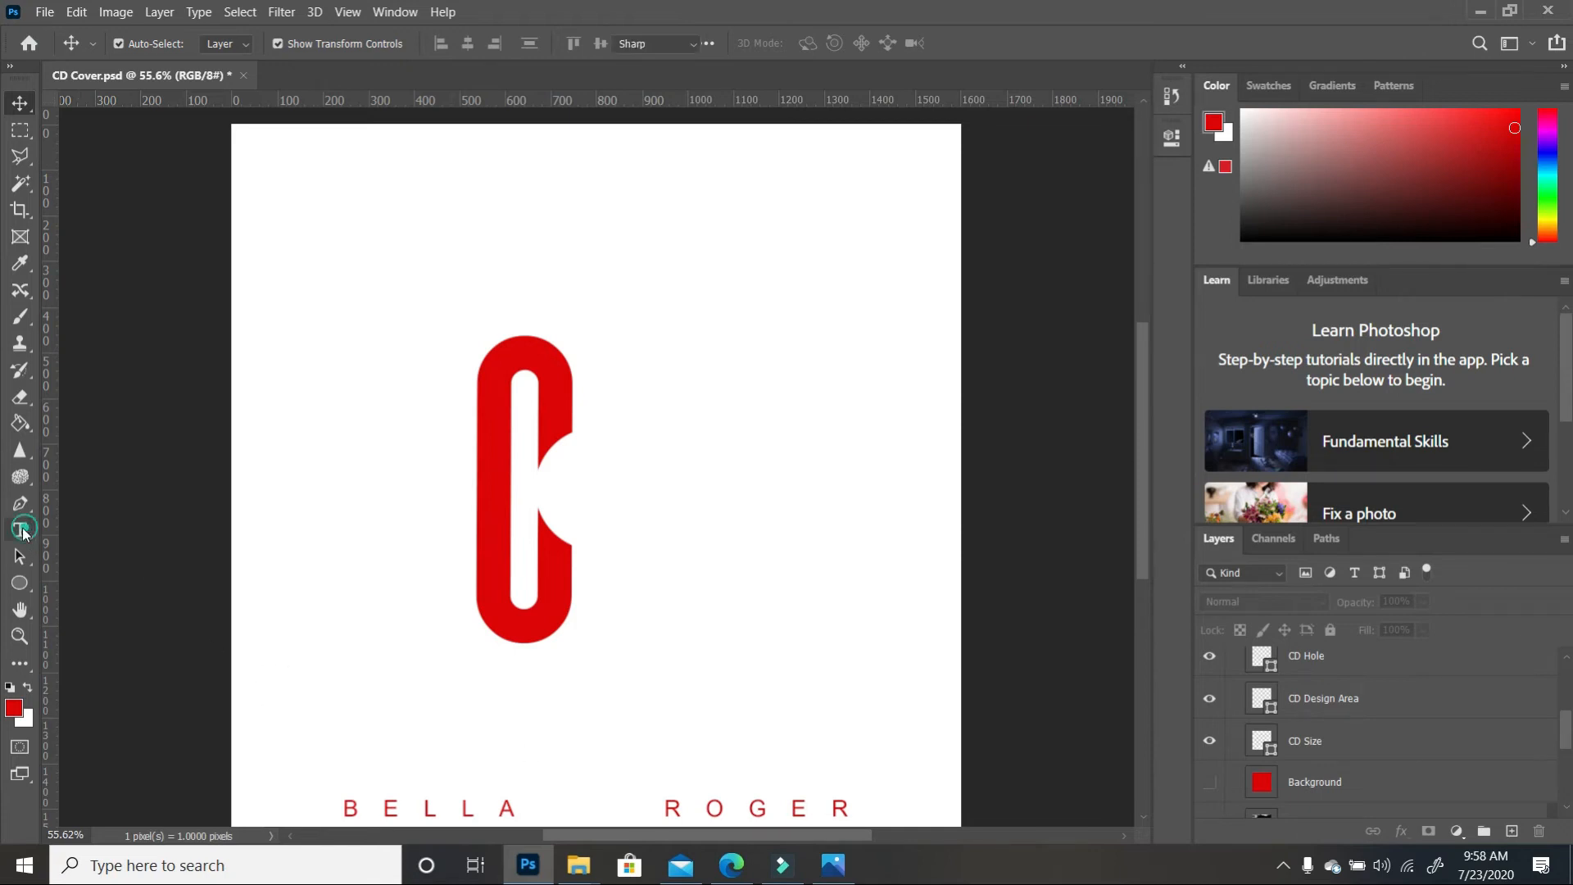
drag(342, 809, 885, 807)
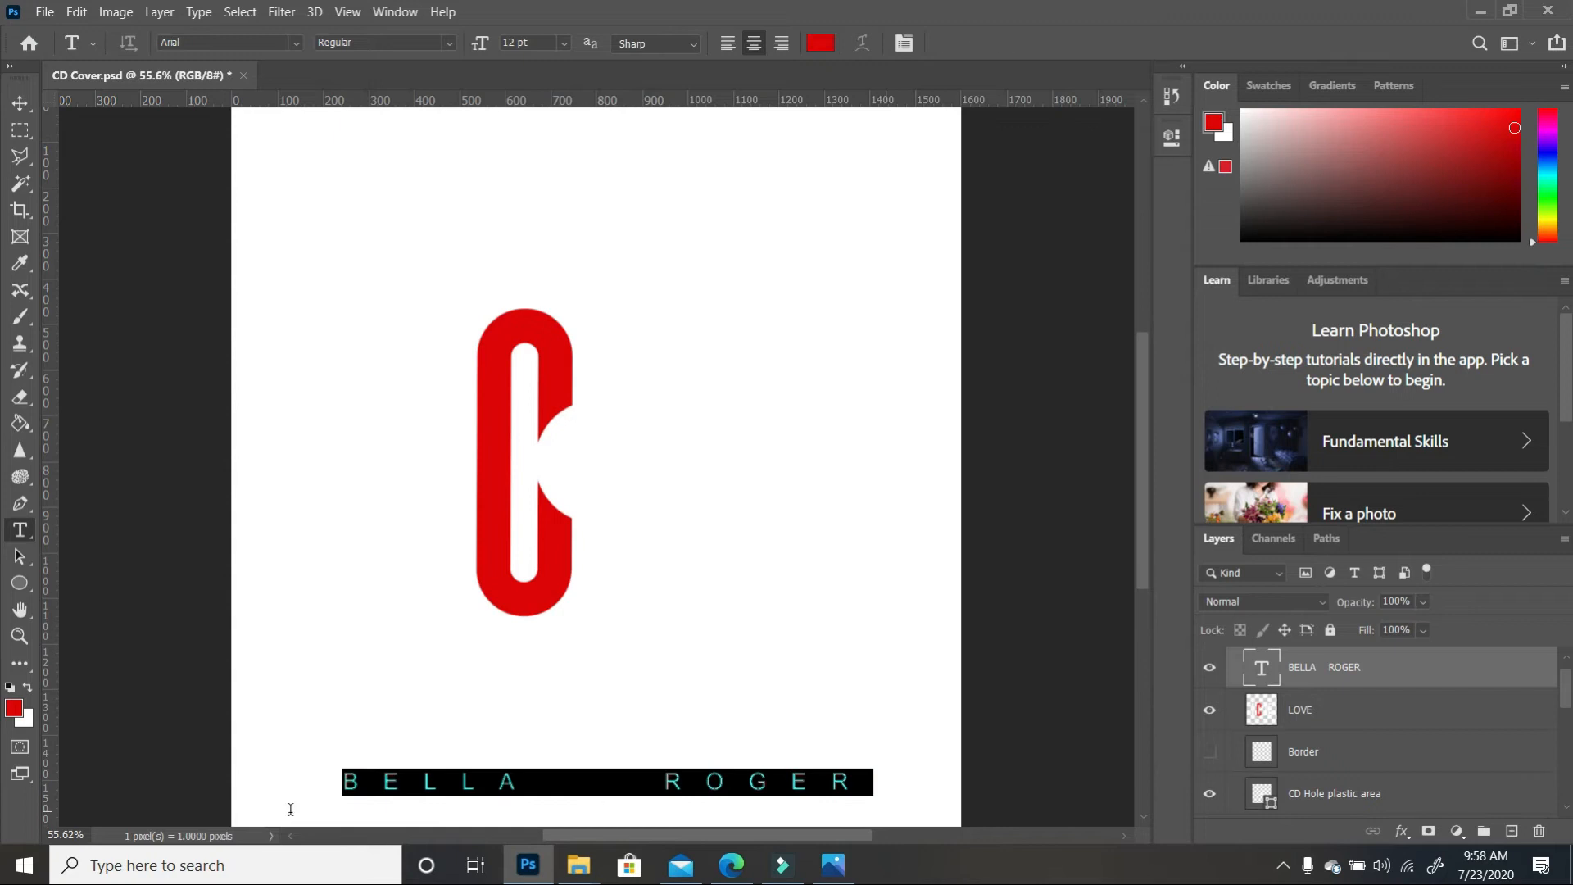
click(10, 686)
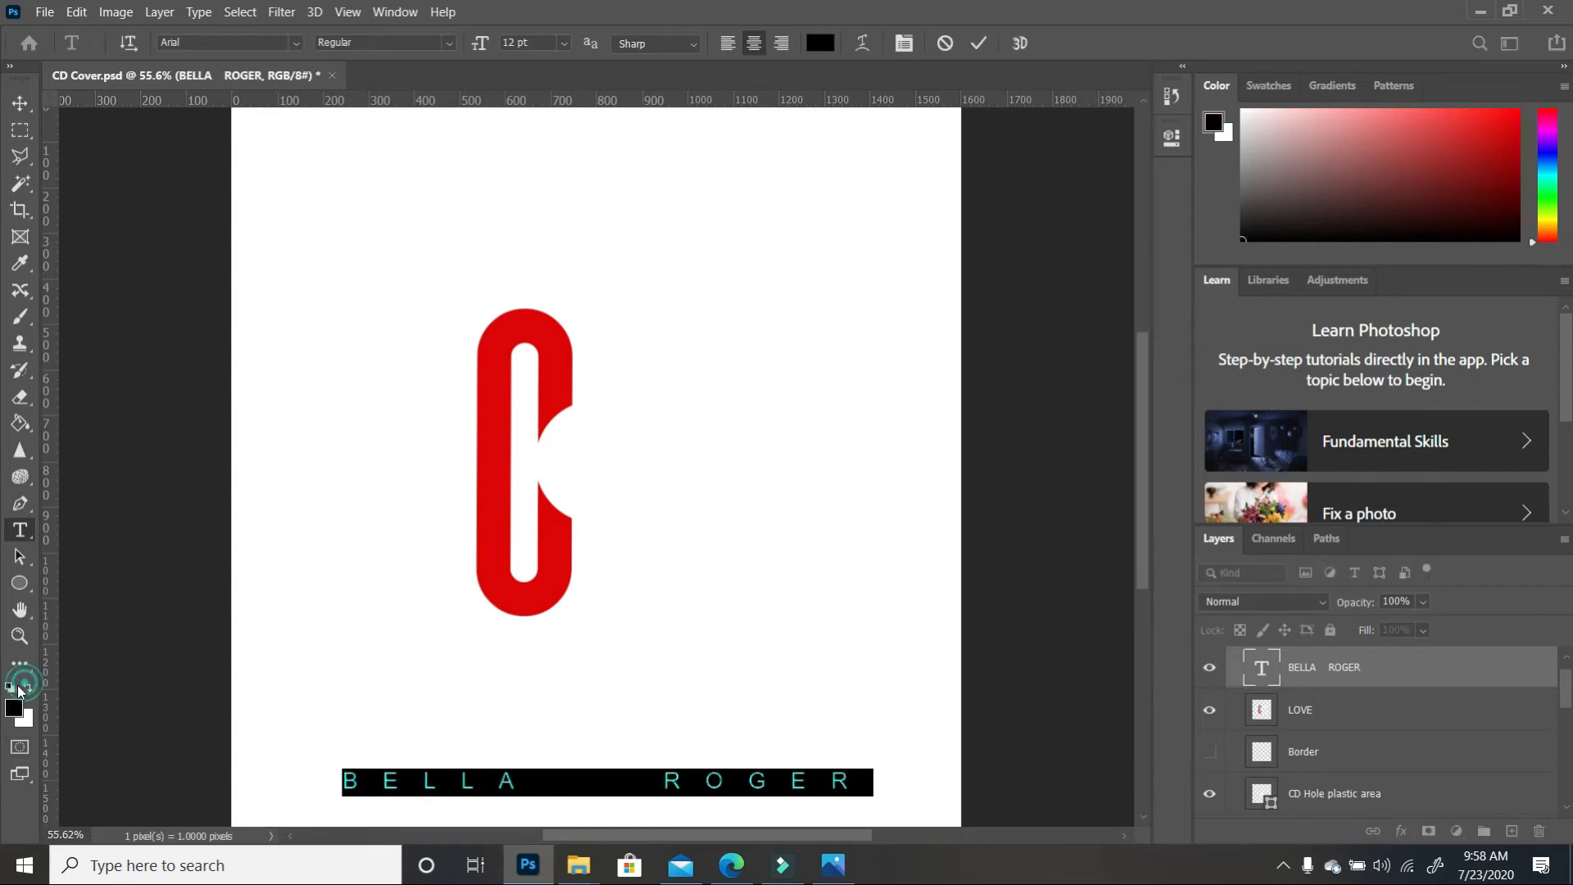
click(19, 102)
scroll(1262, 699, down, 2)
scroll(1262, 698, down, 5)
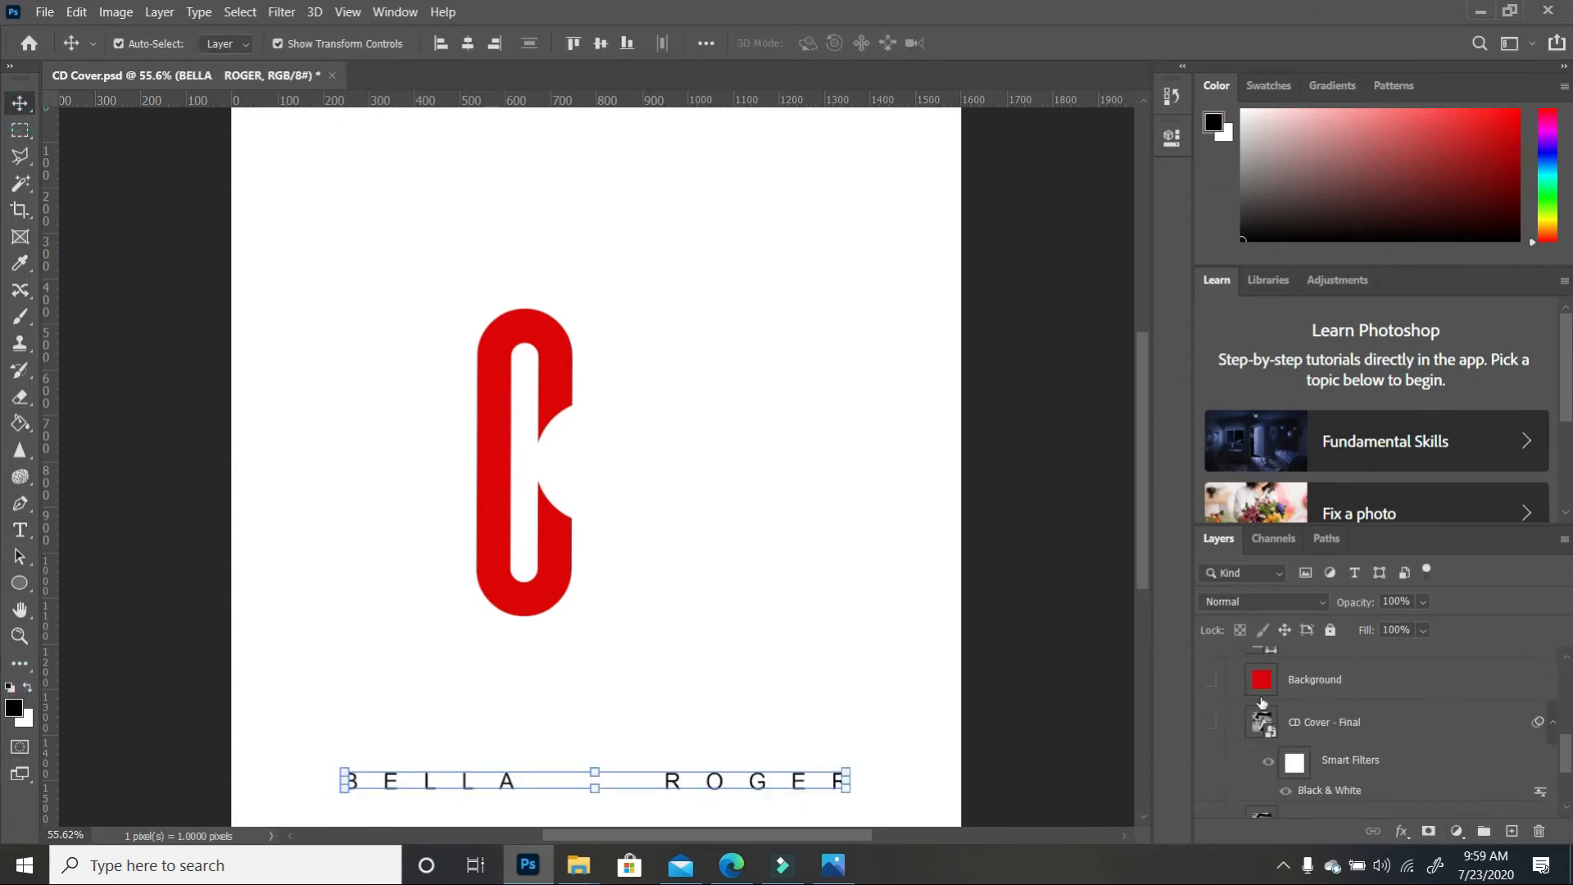
scroll(1230, 699, up, 2)
click(1210, 706)
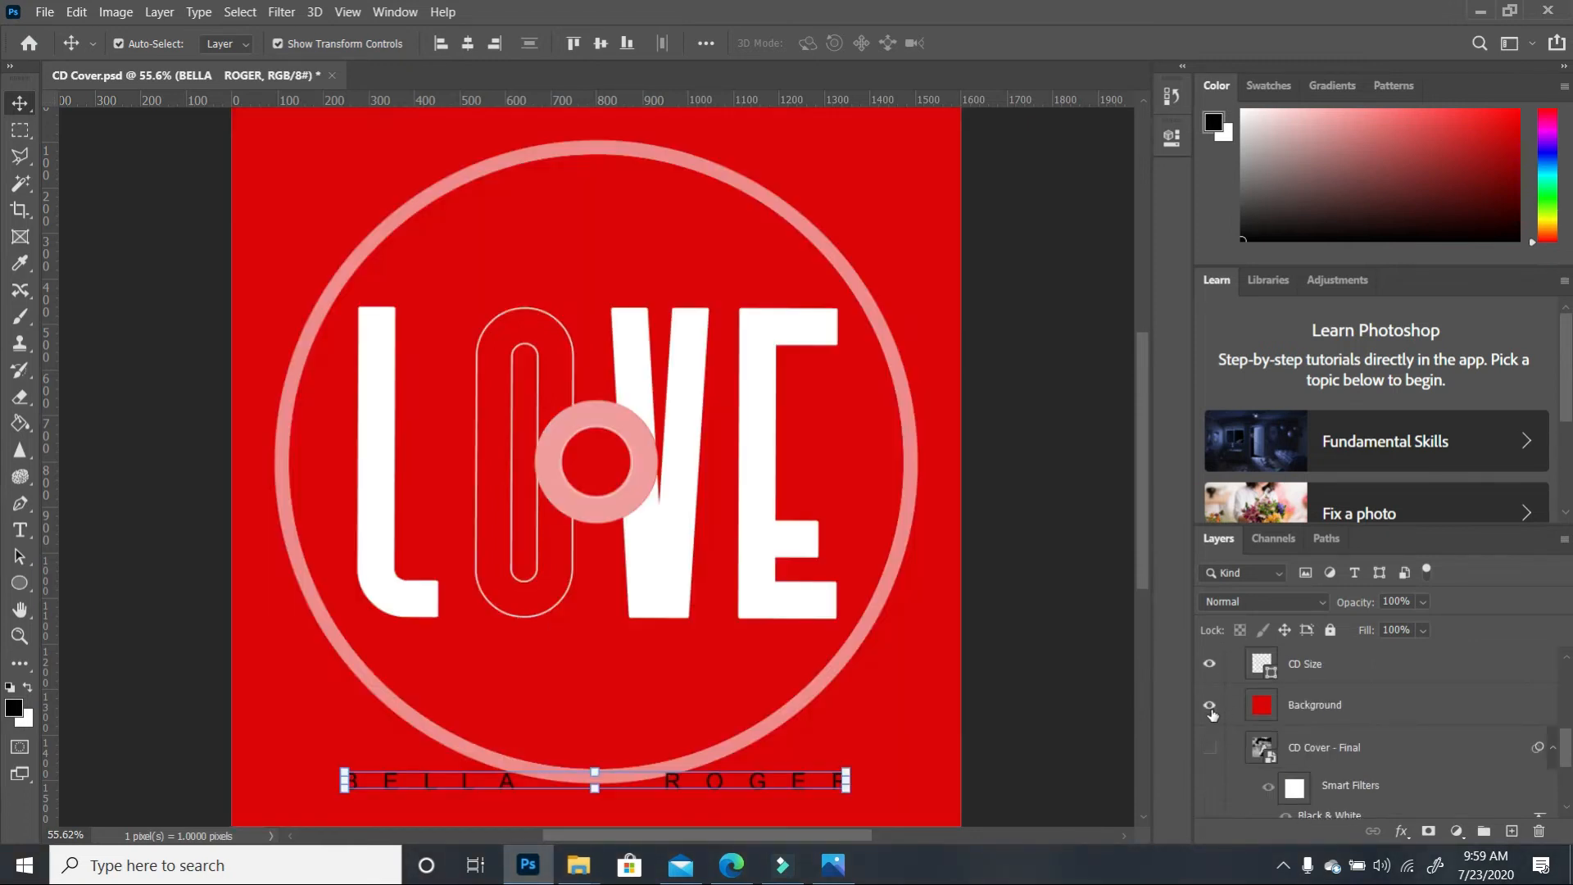
drag(798, 784, 849, 620)
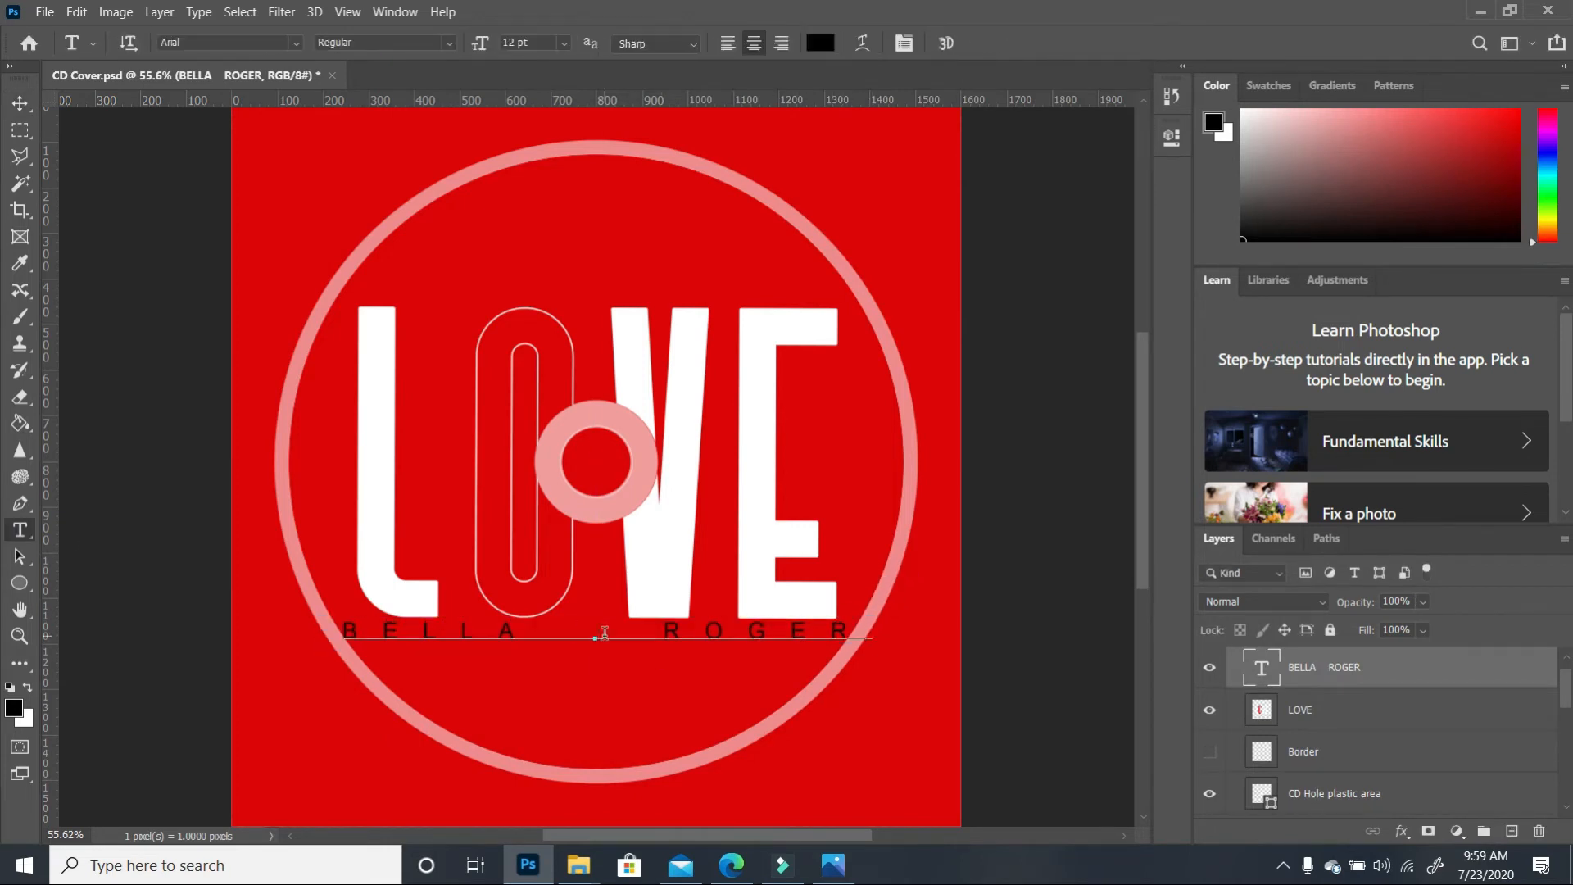
key(BackSpace)
key(BackSpace)
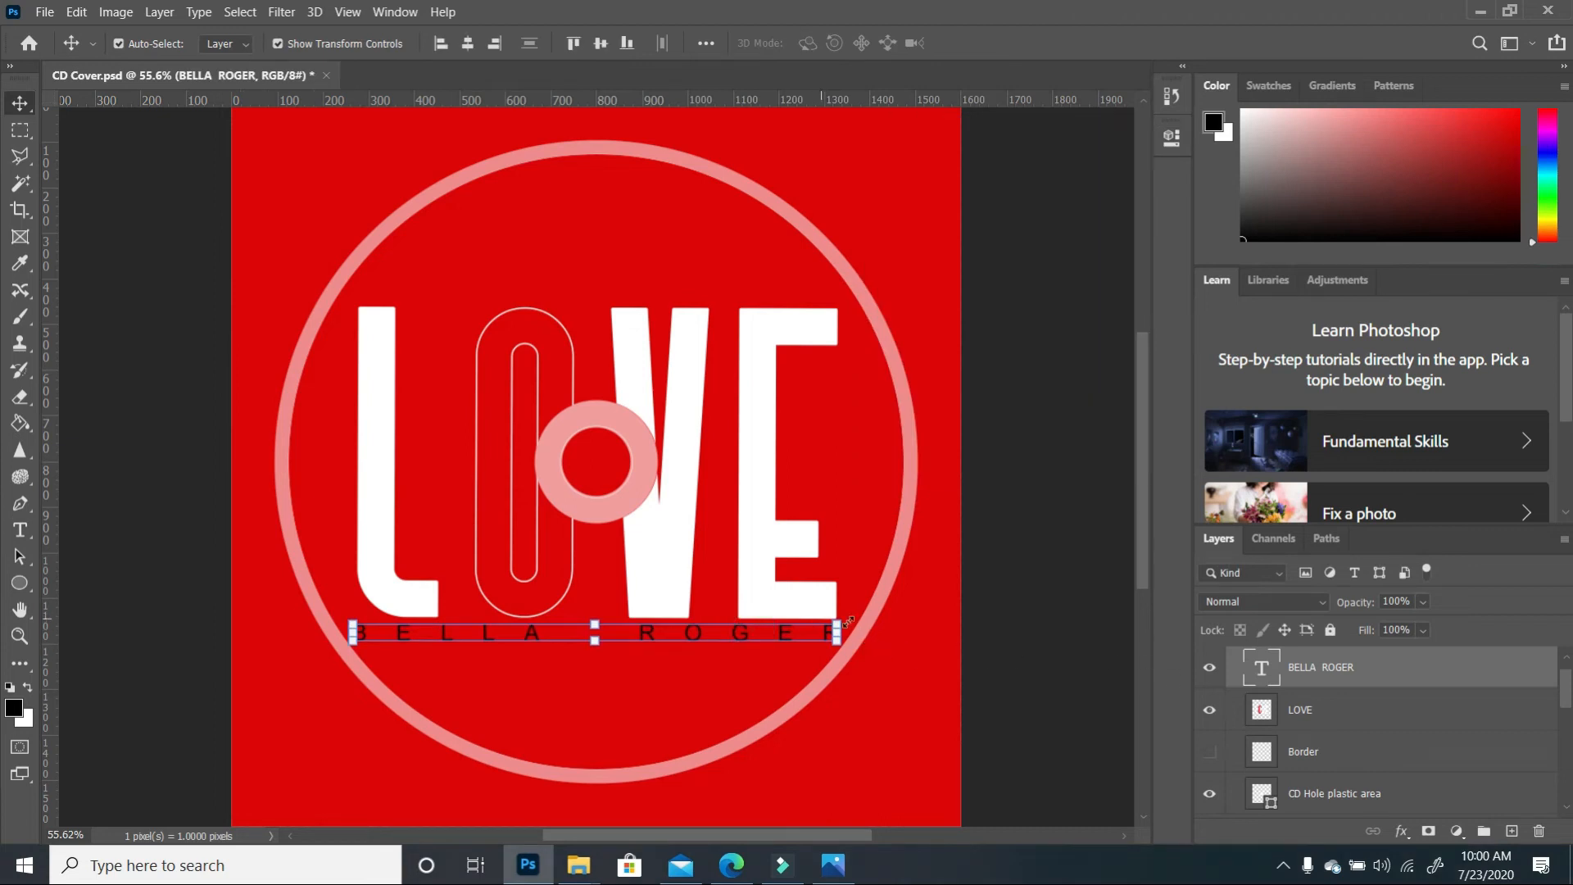
drag(837, 622, 730, 651)
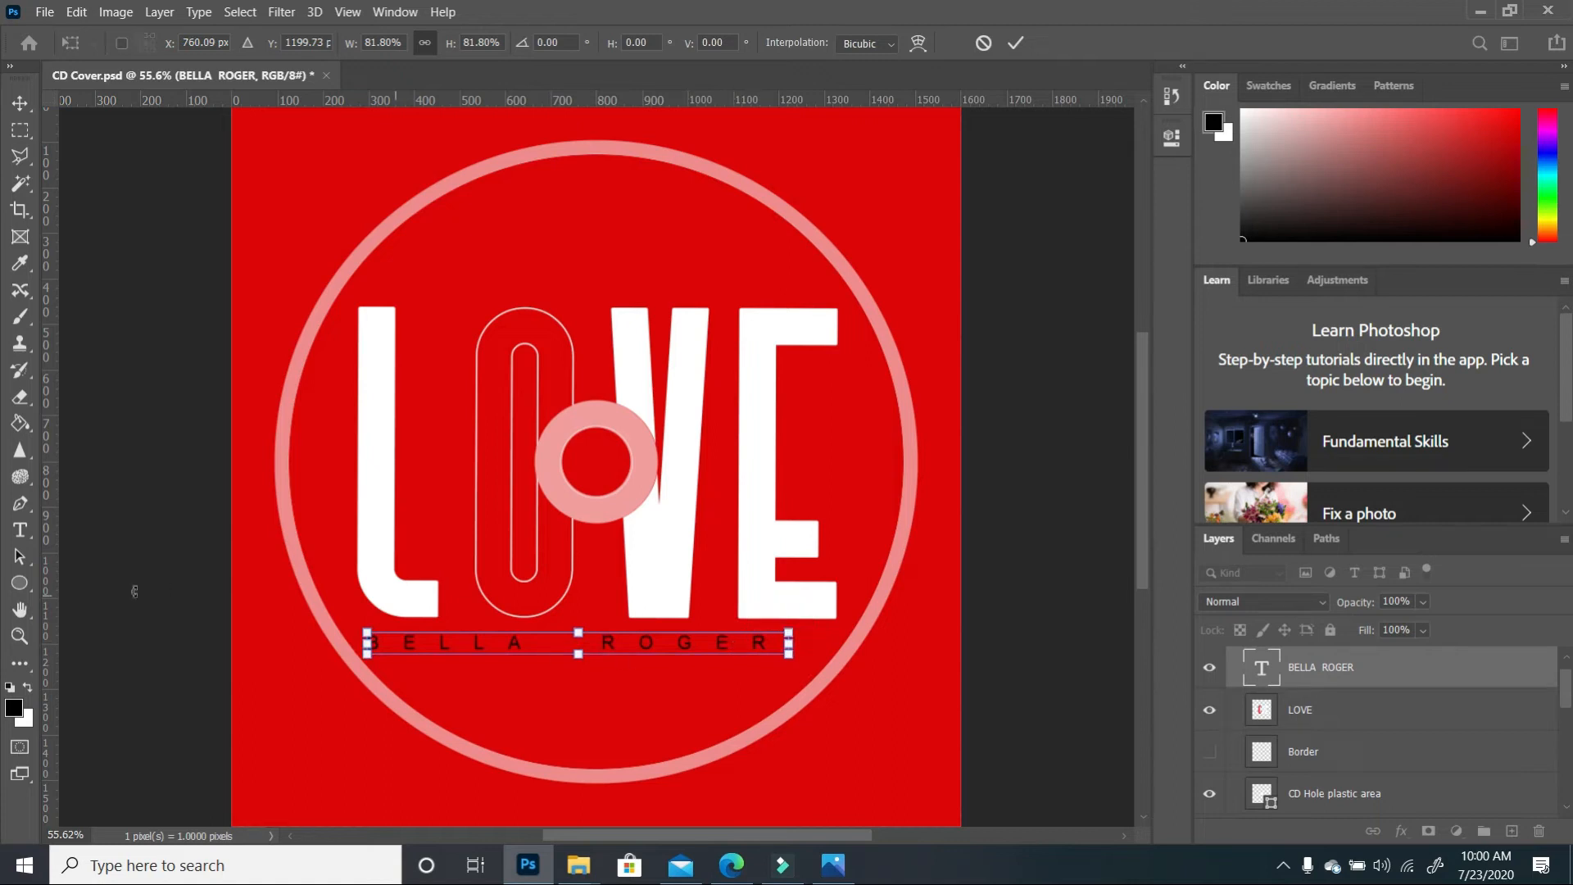
click(19, 530)
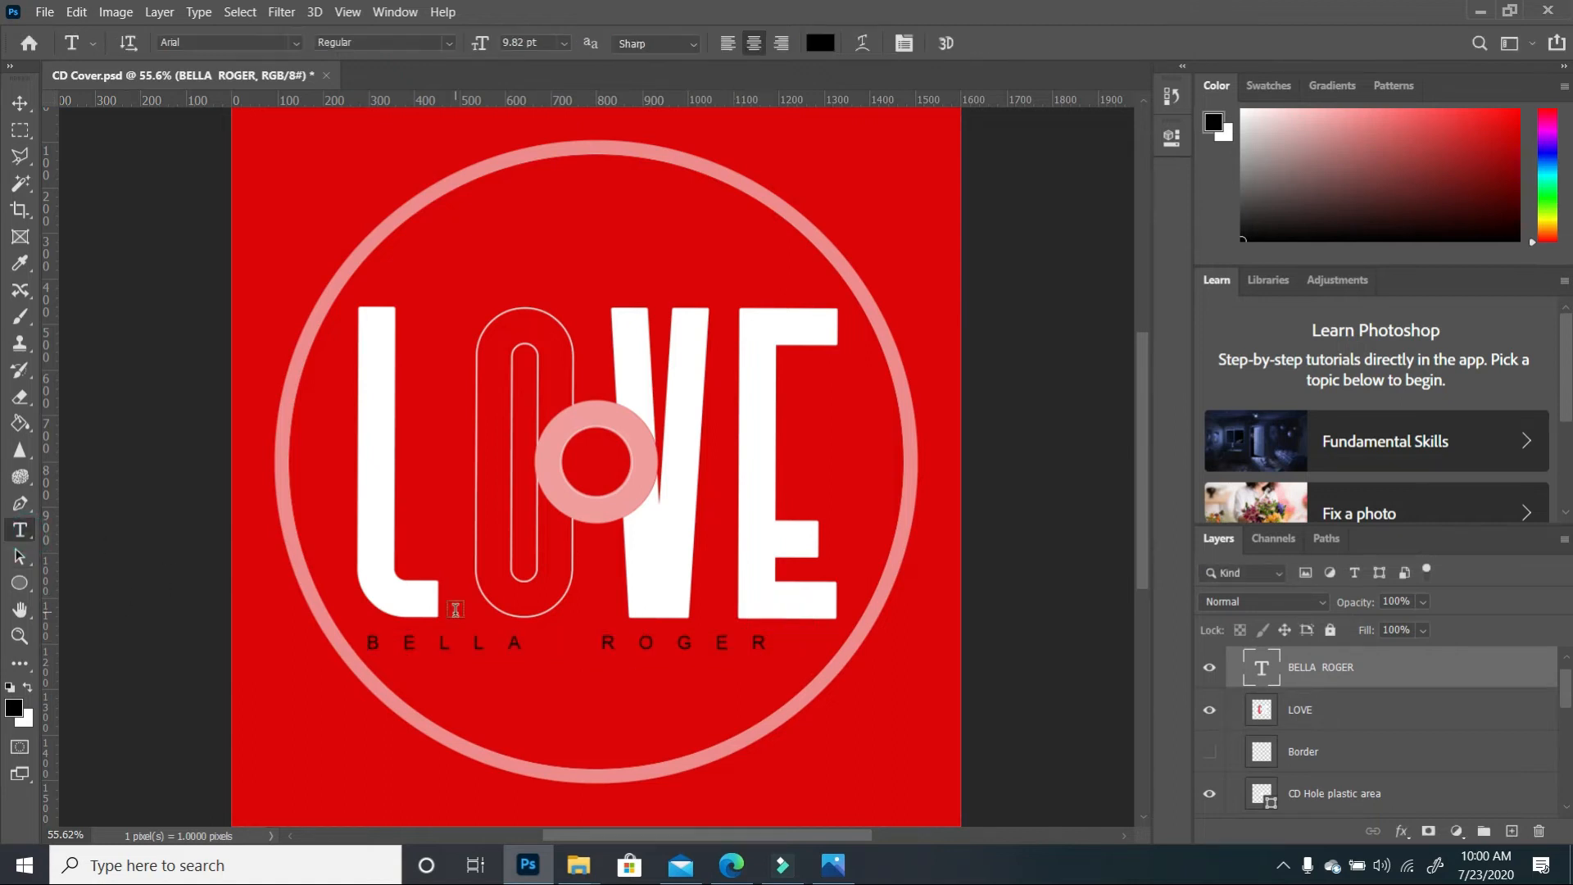
click(580, 645)
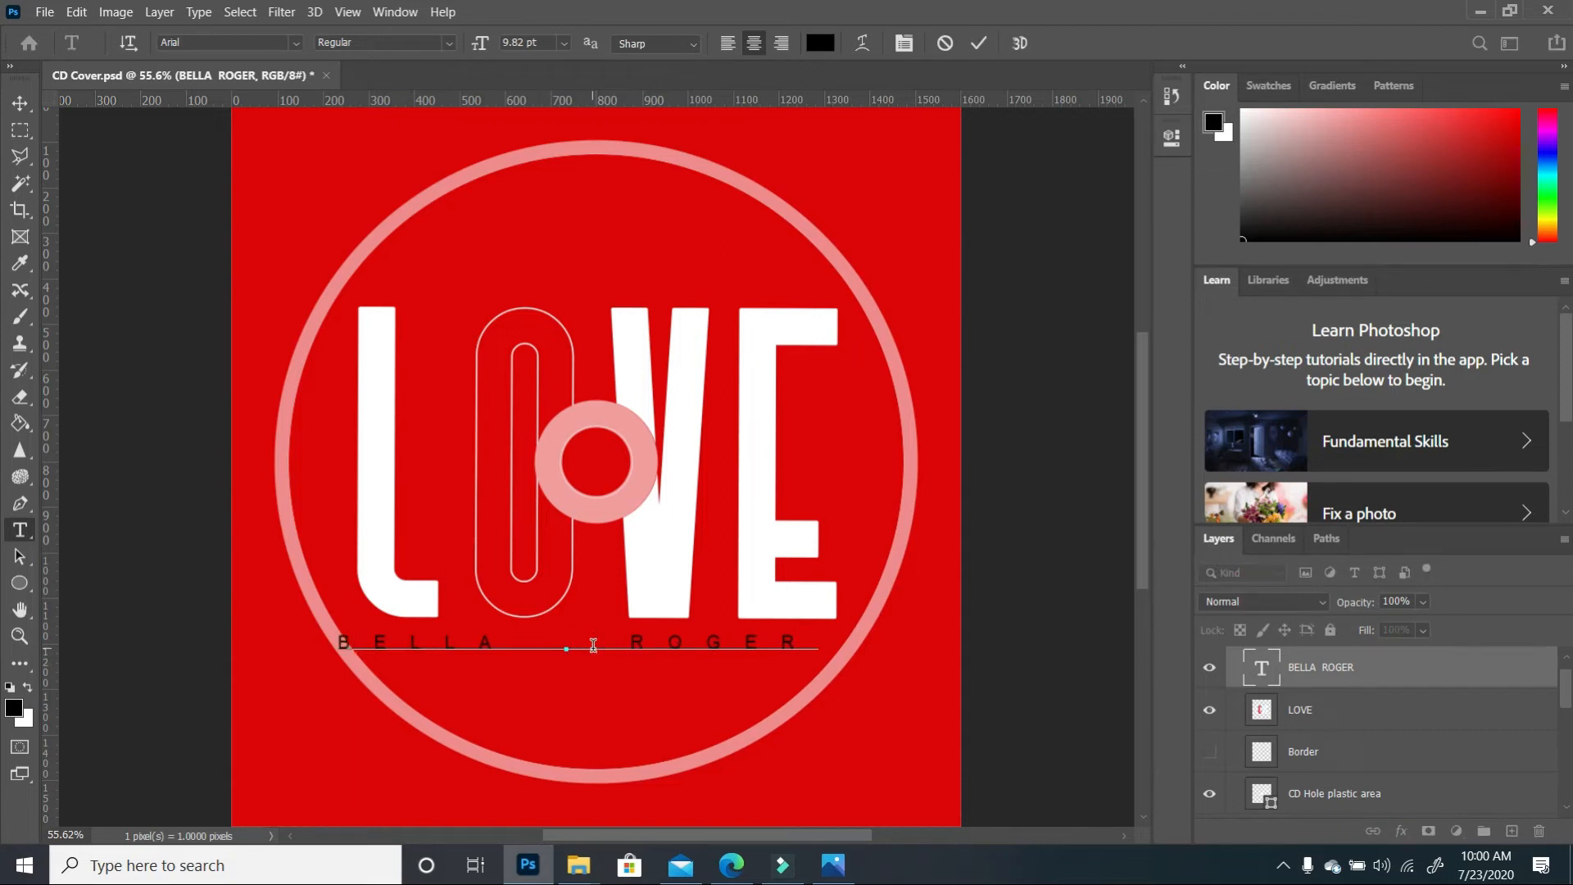
click(21, 103)
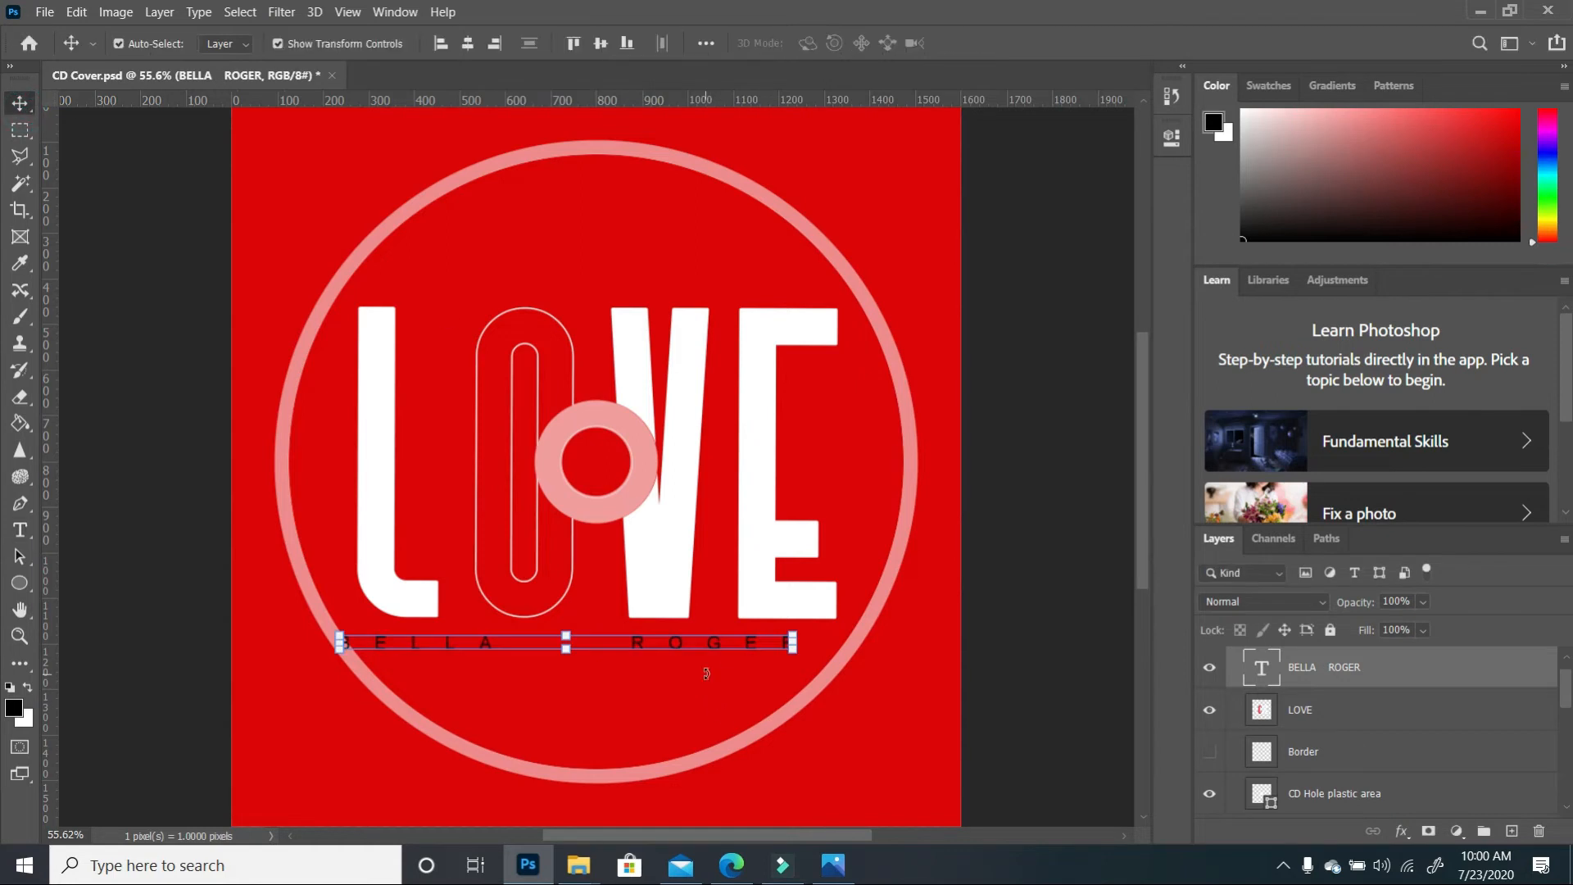
drag(711, 649, 724, 647)
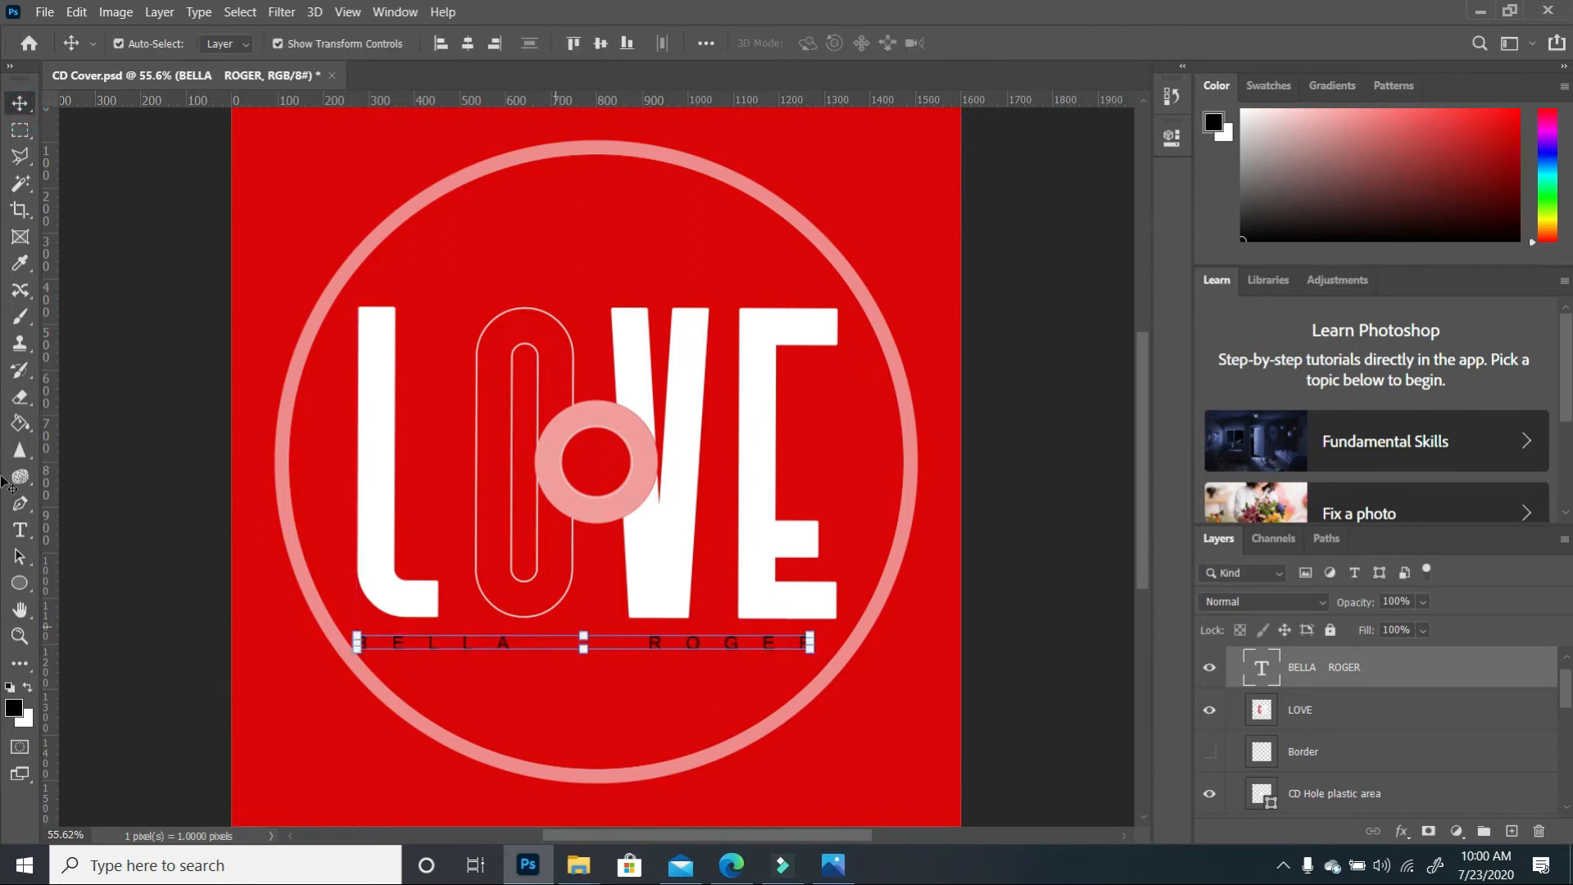
click(19, 530)
click(600, 644)
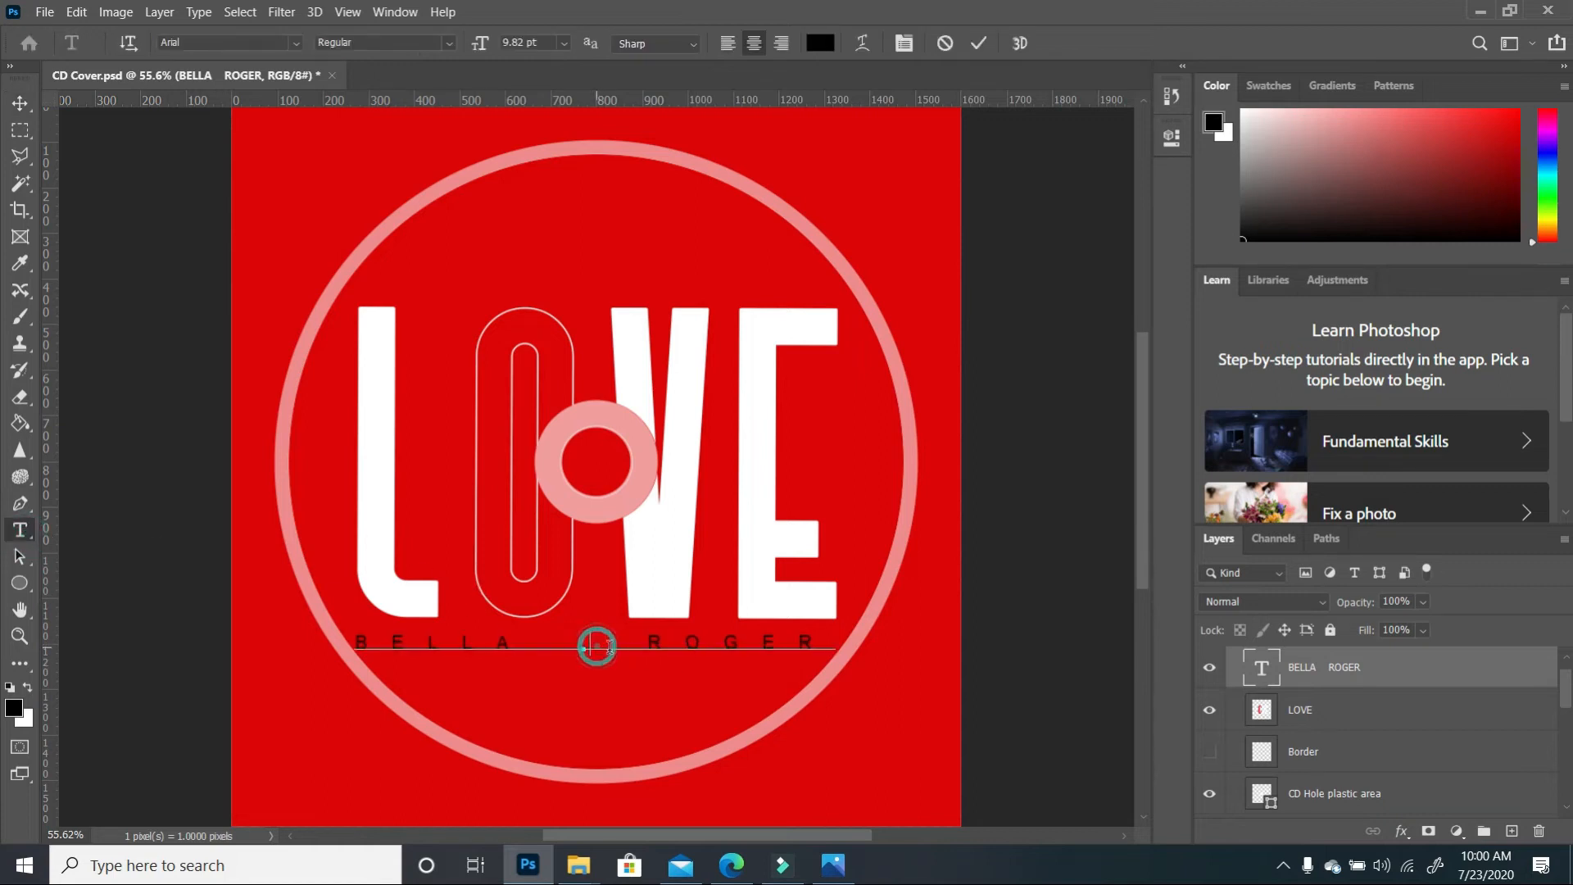
click(24, 99)
drag(672, 647, 672, 633)
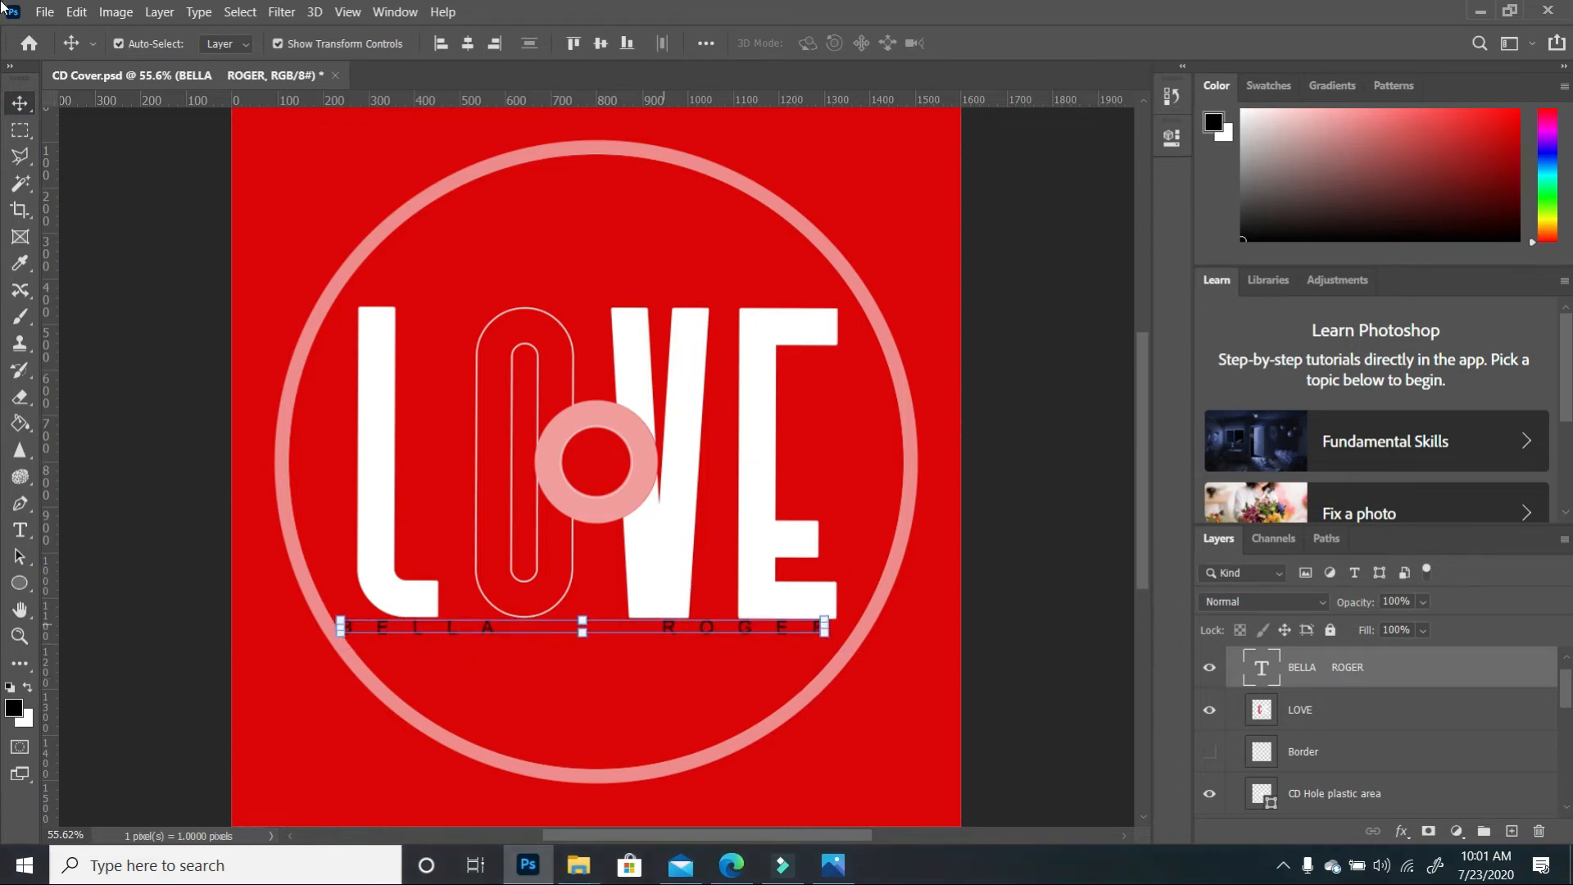
click(852, 716)
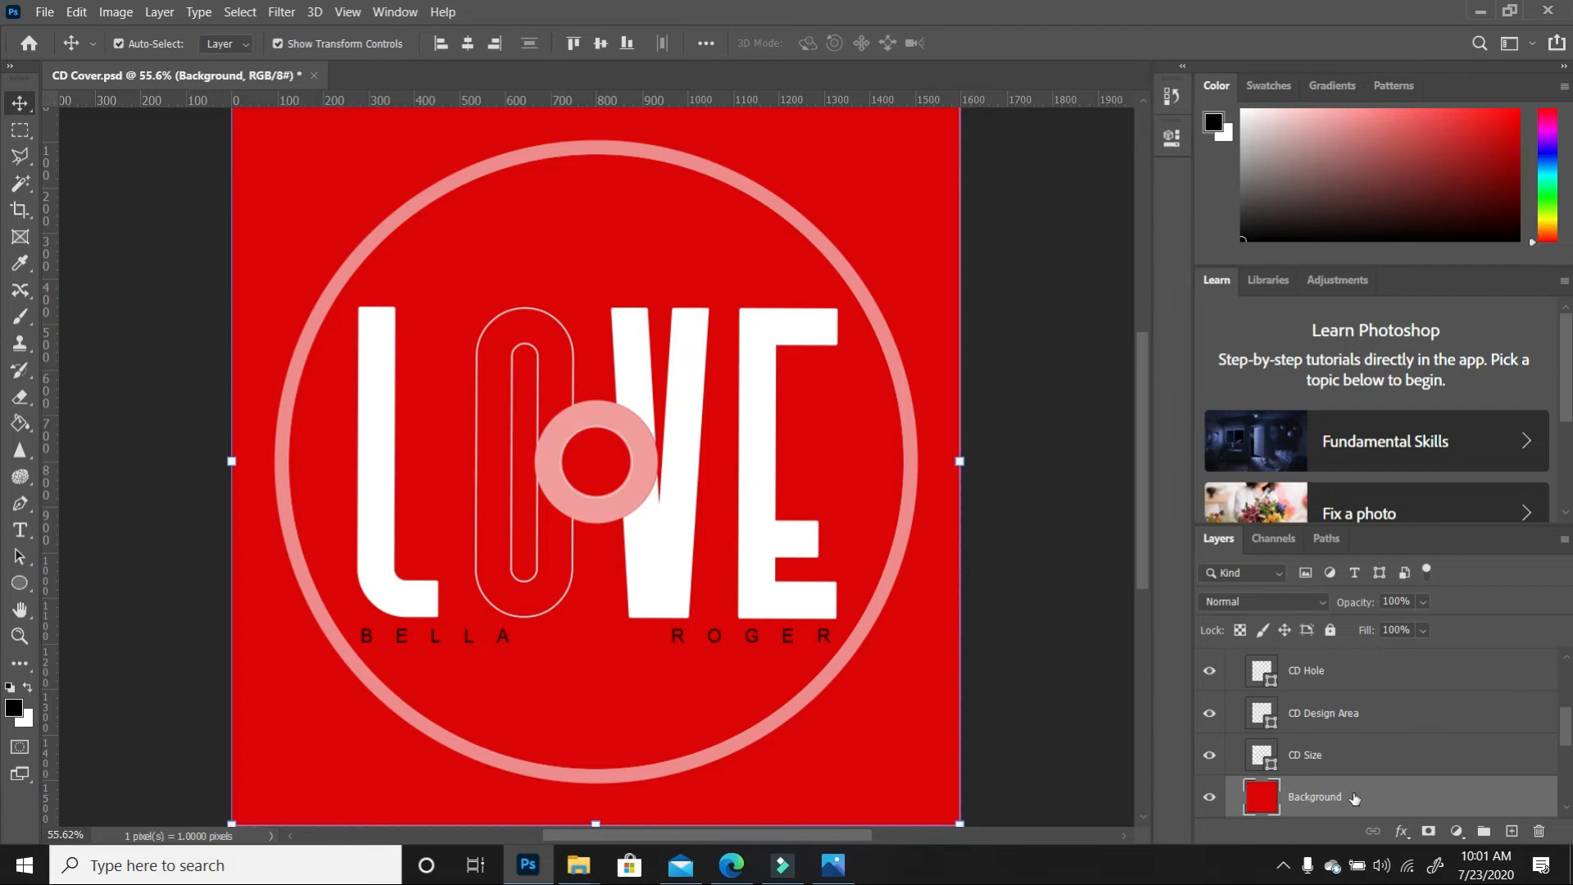
Copy the circular selection of the red fill onto a new Layer 2
click(1314, 761)
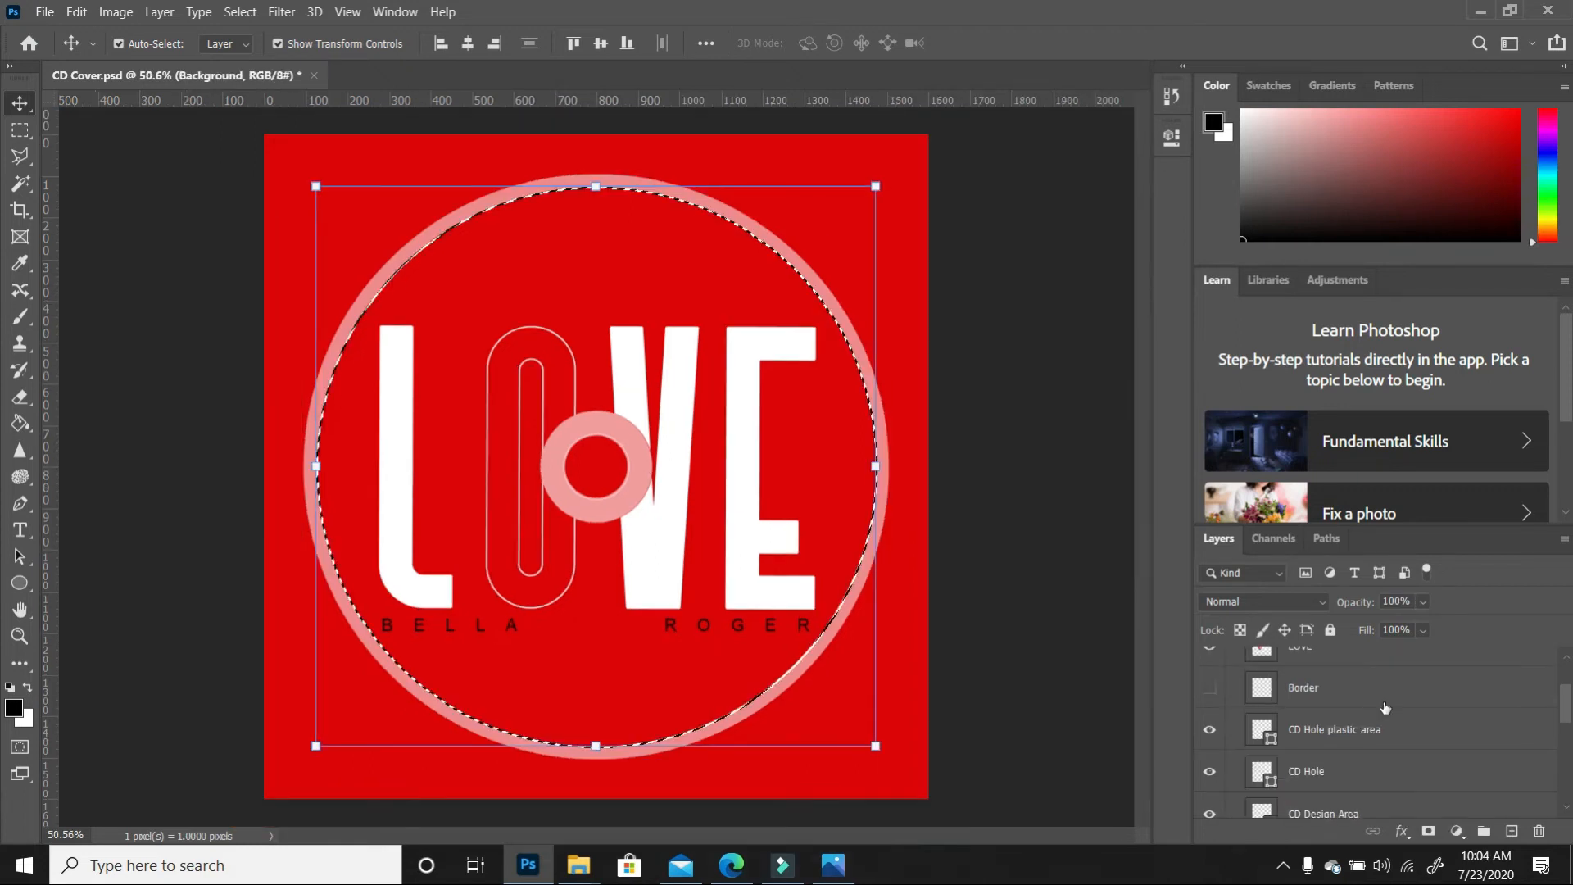
scroll(1384, 709, up, 5)
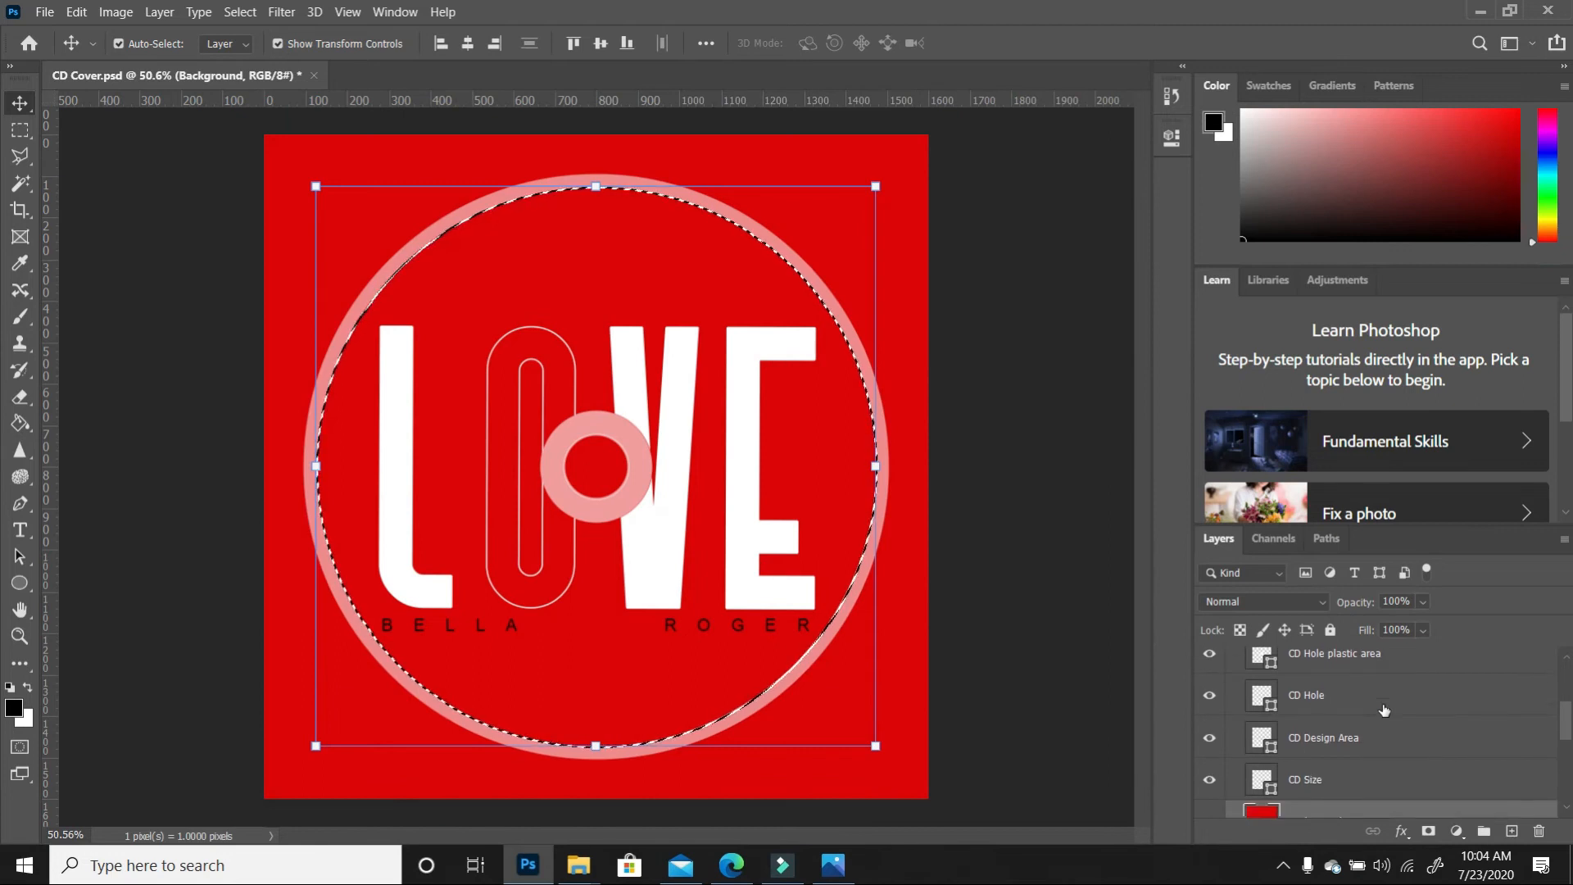
scroll(1385, 709, down, 1)
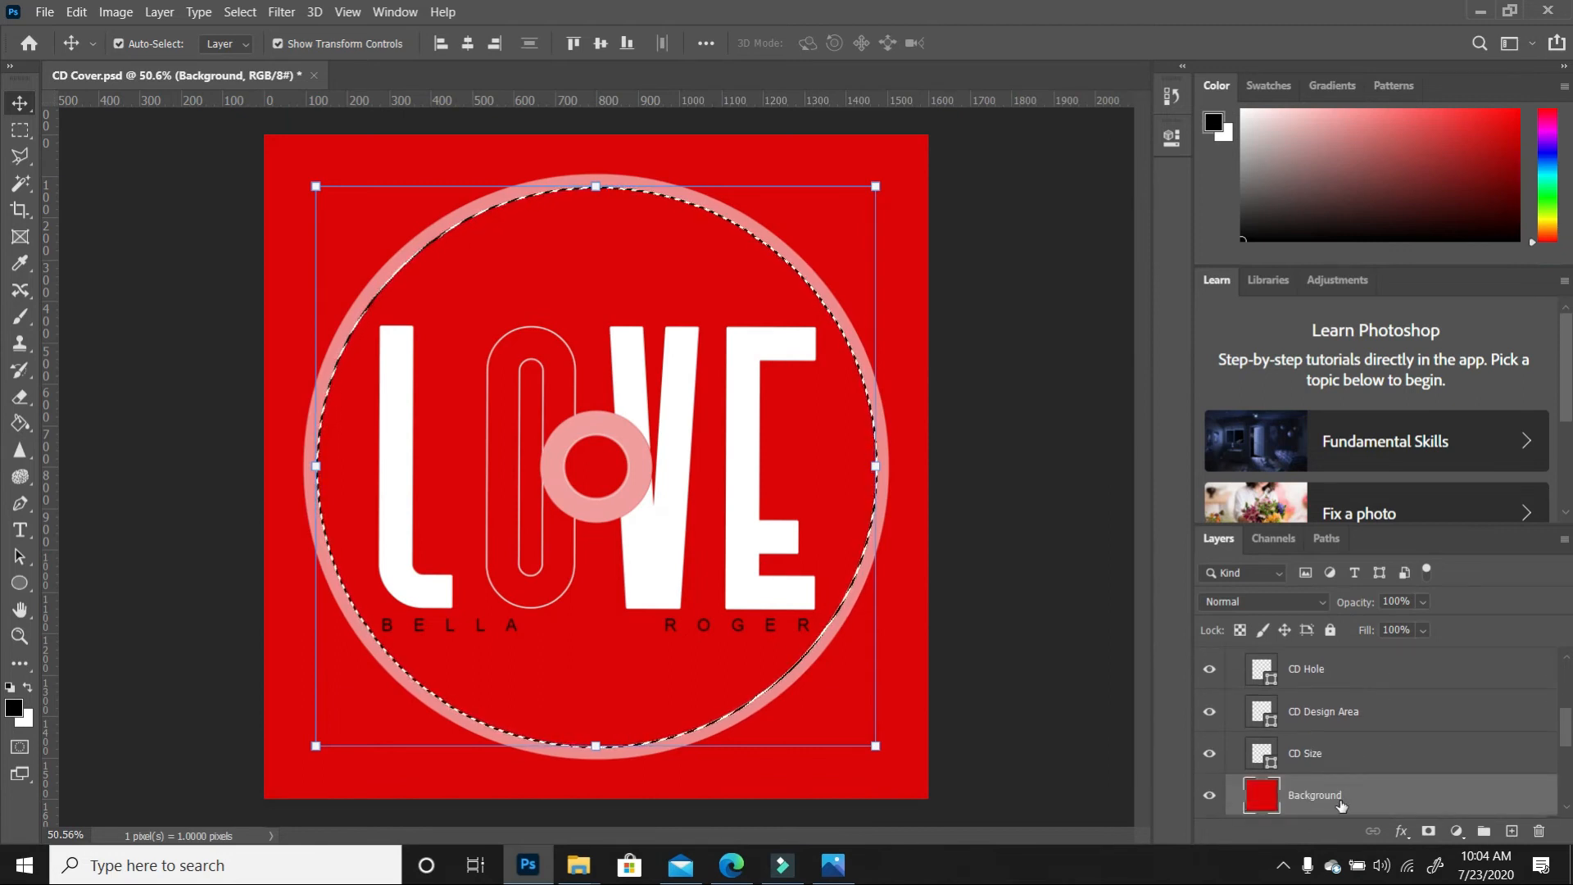
key(m)
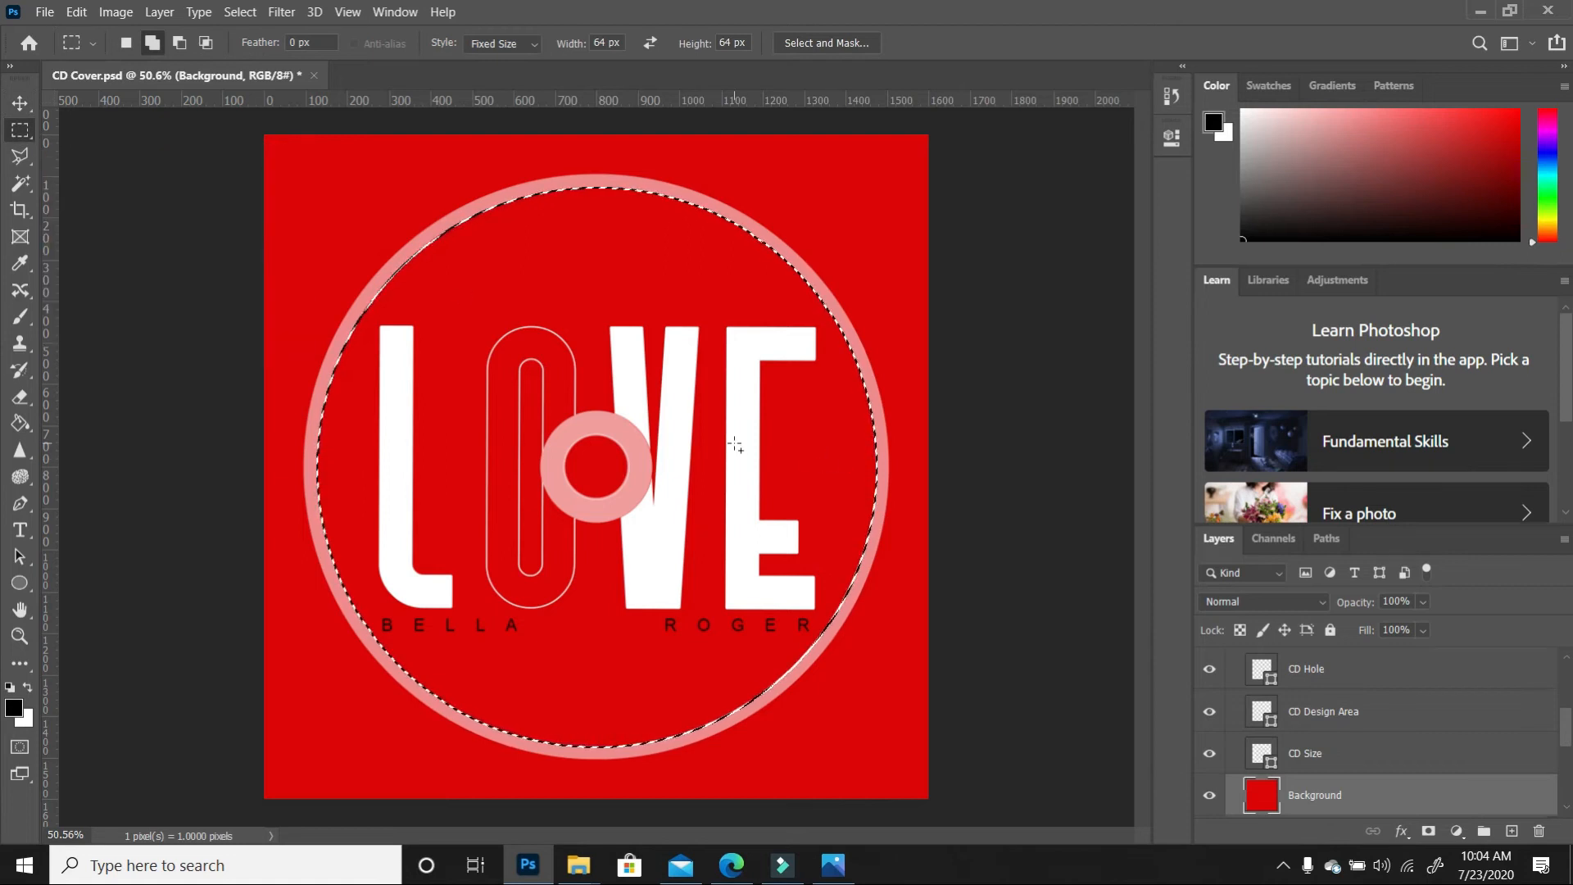
right_click(696, 362)
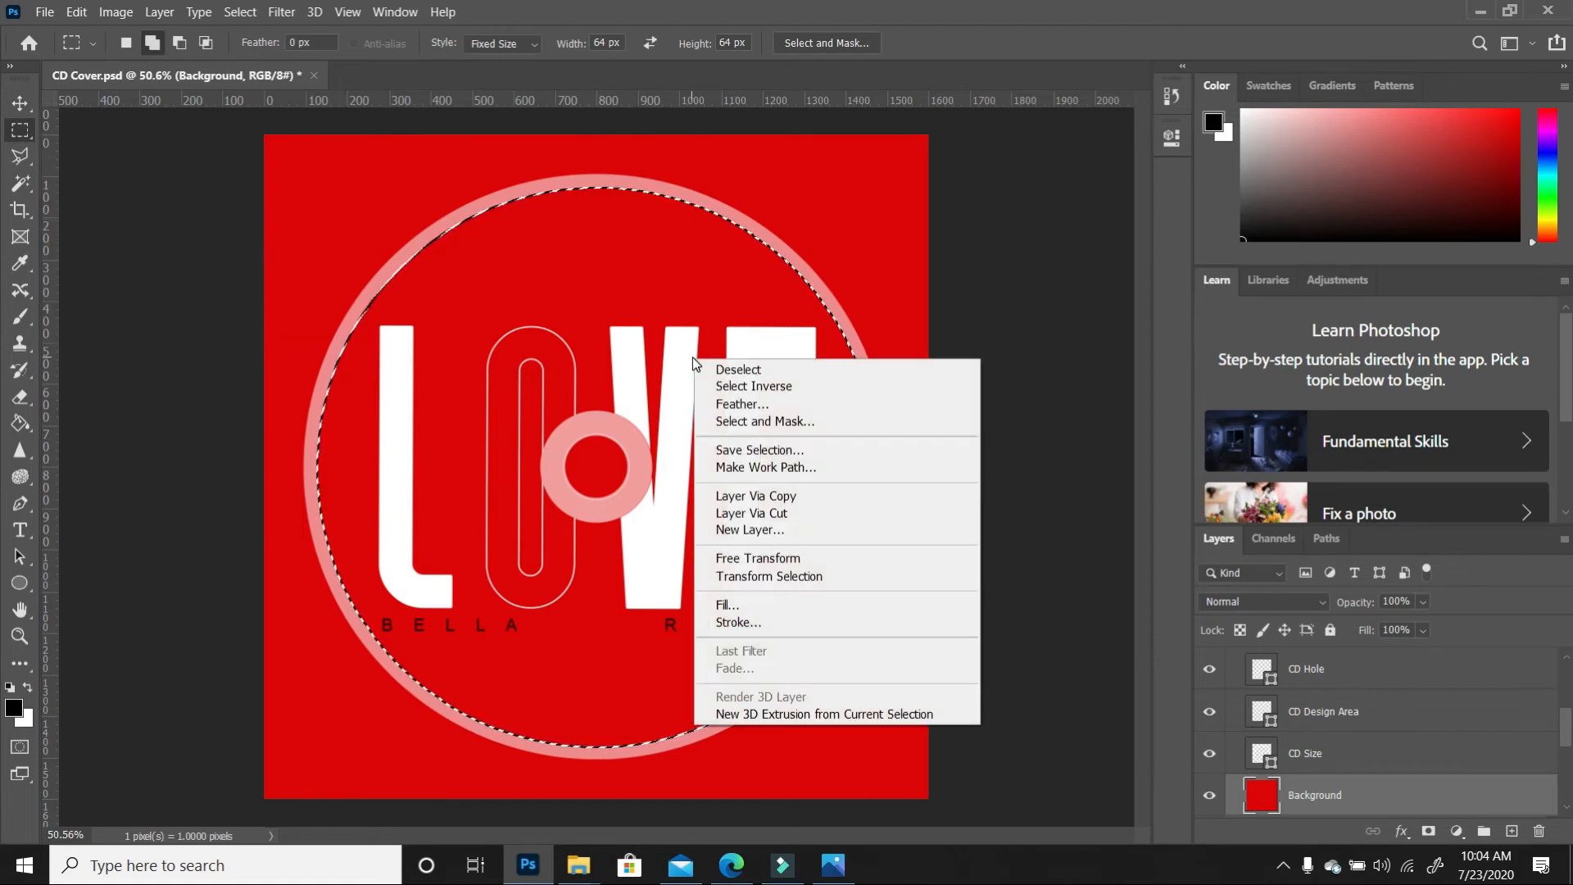
click(758, 497)
Hide the red and white Background layers, leaving the disc on transparency
scroll(1226, 770, down, 1)
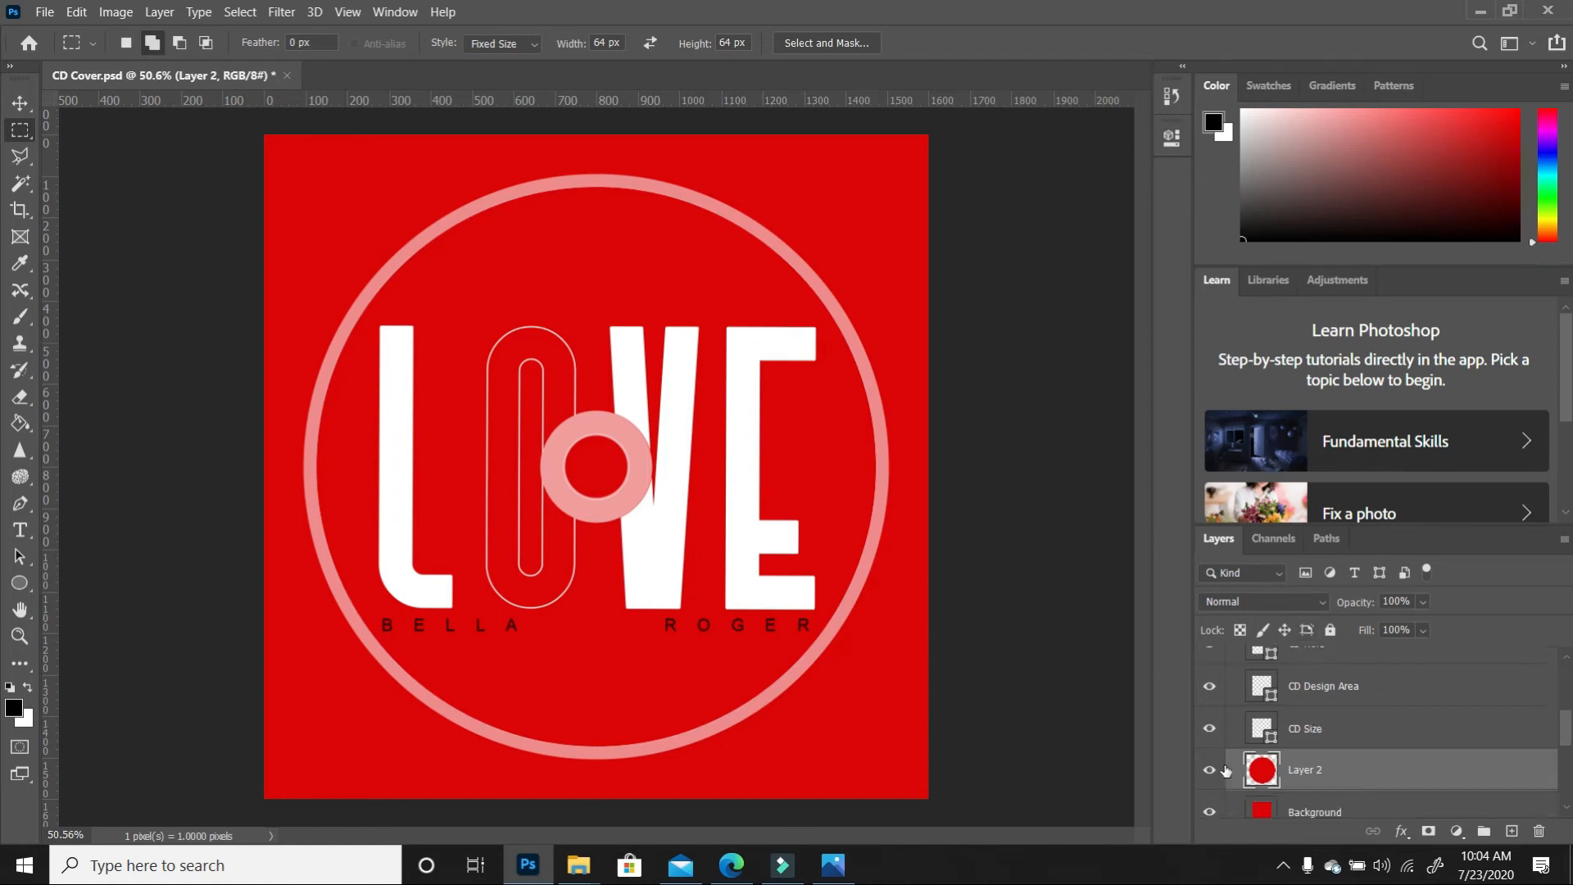
click(1210, 812)
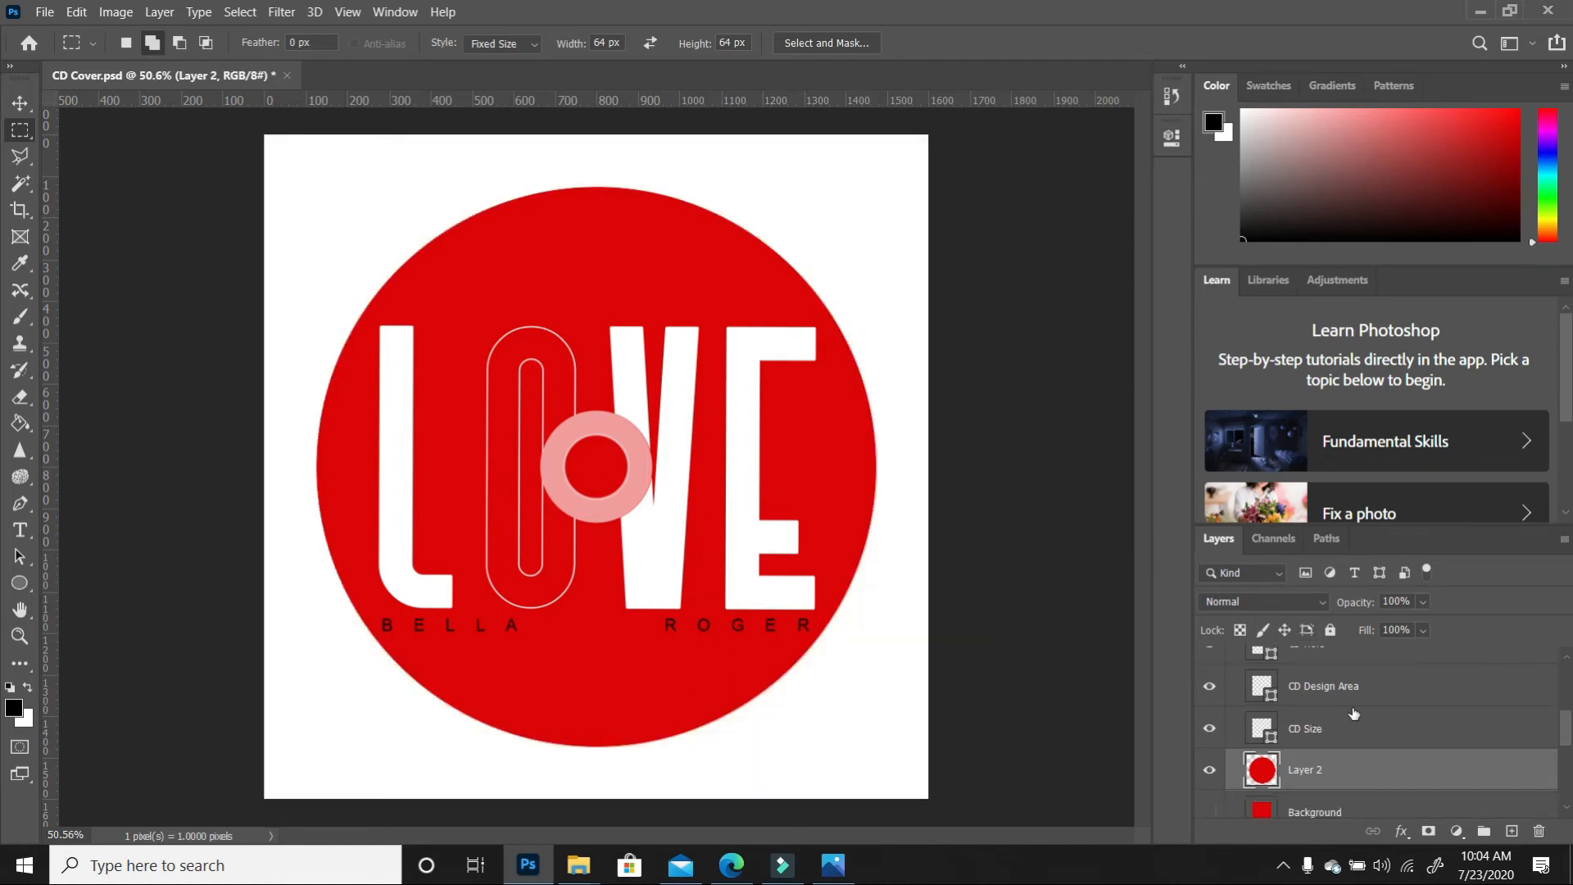
scroll(1353, 714, down, 1)
scroll(1353, 713, down, 5)
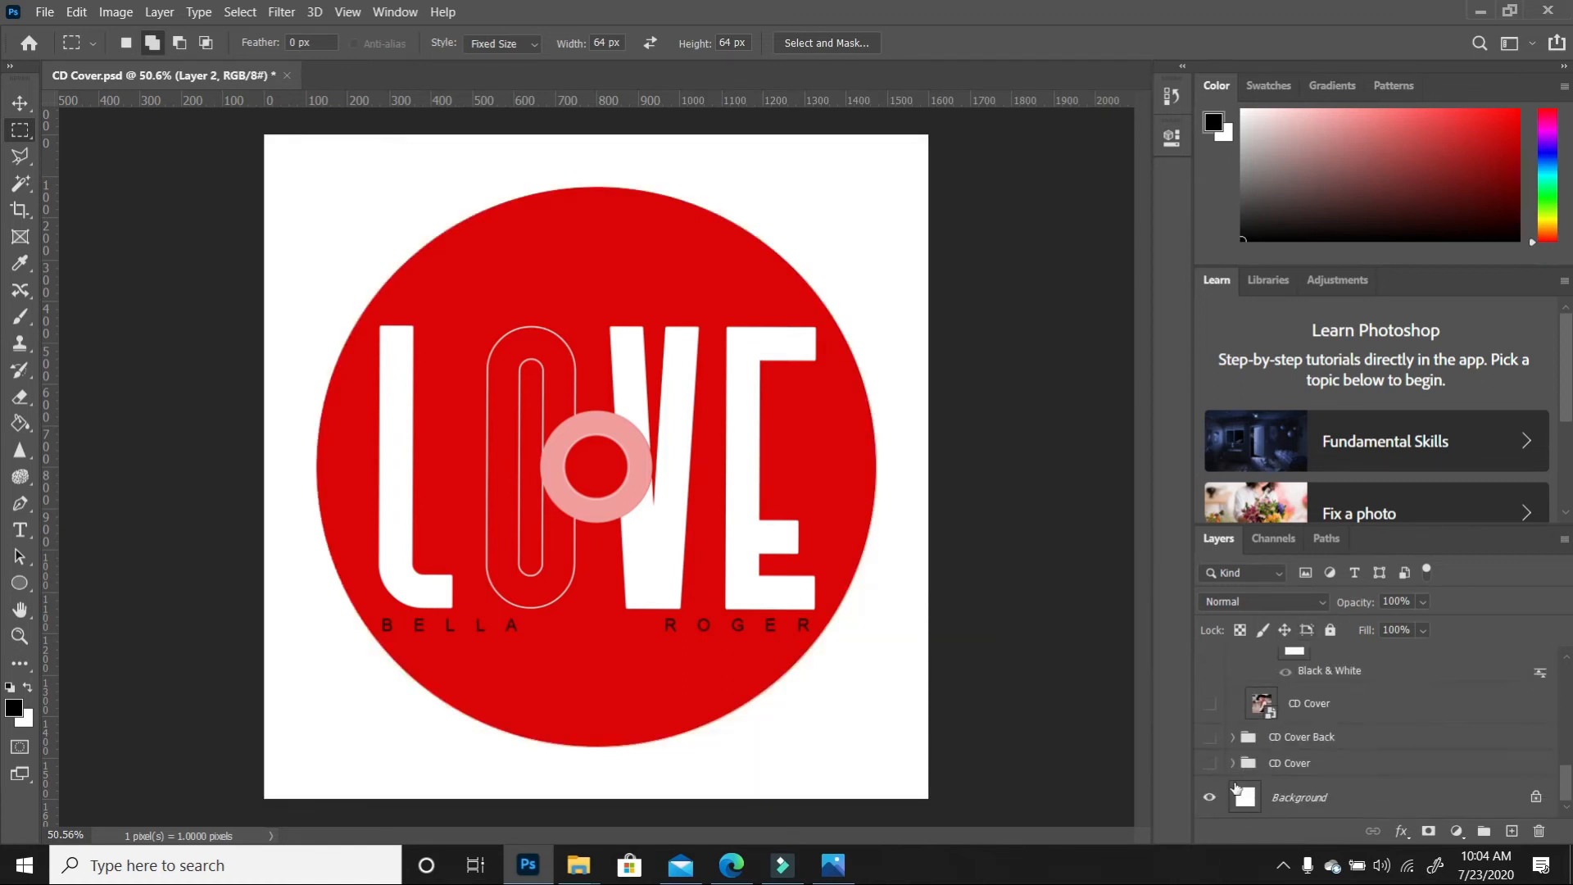
click(1209, 798)
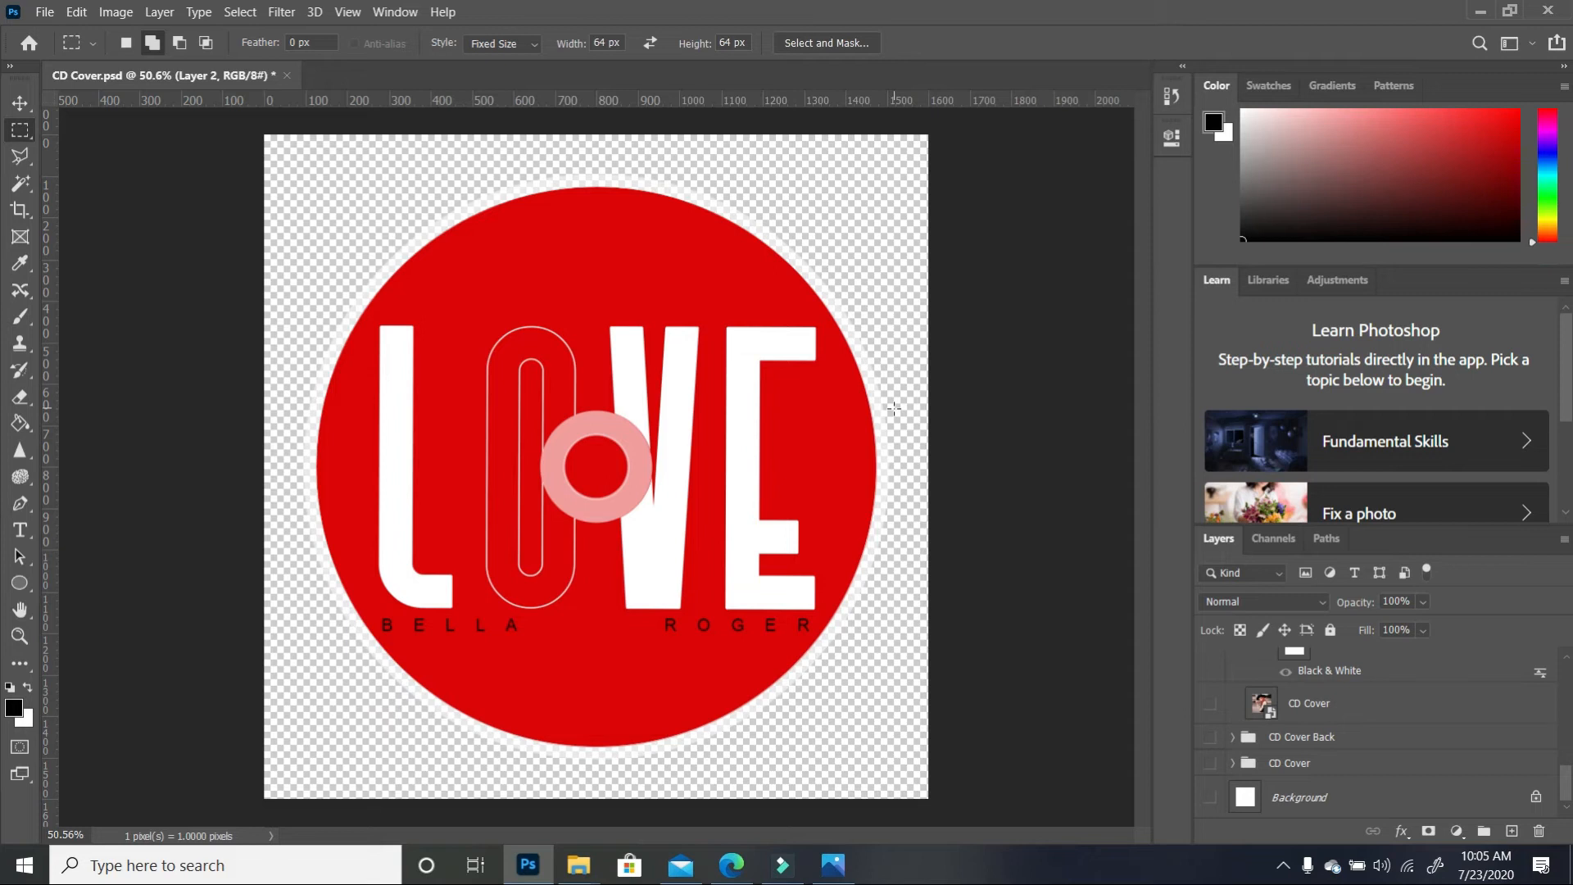
click(20, 102)
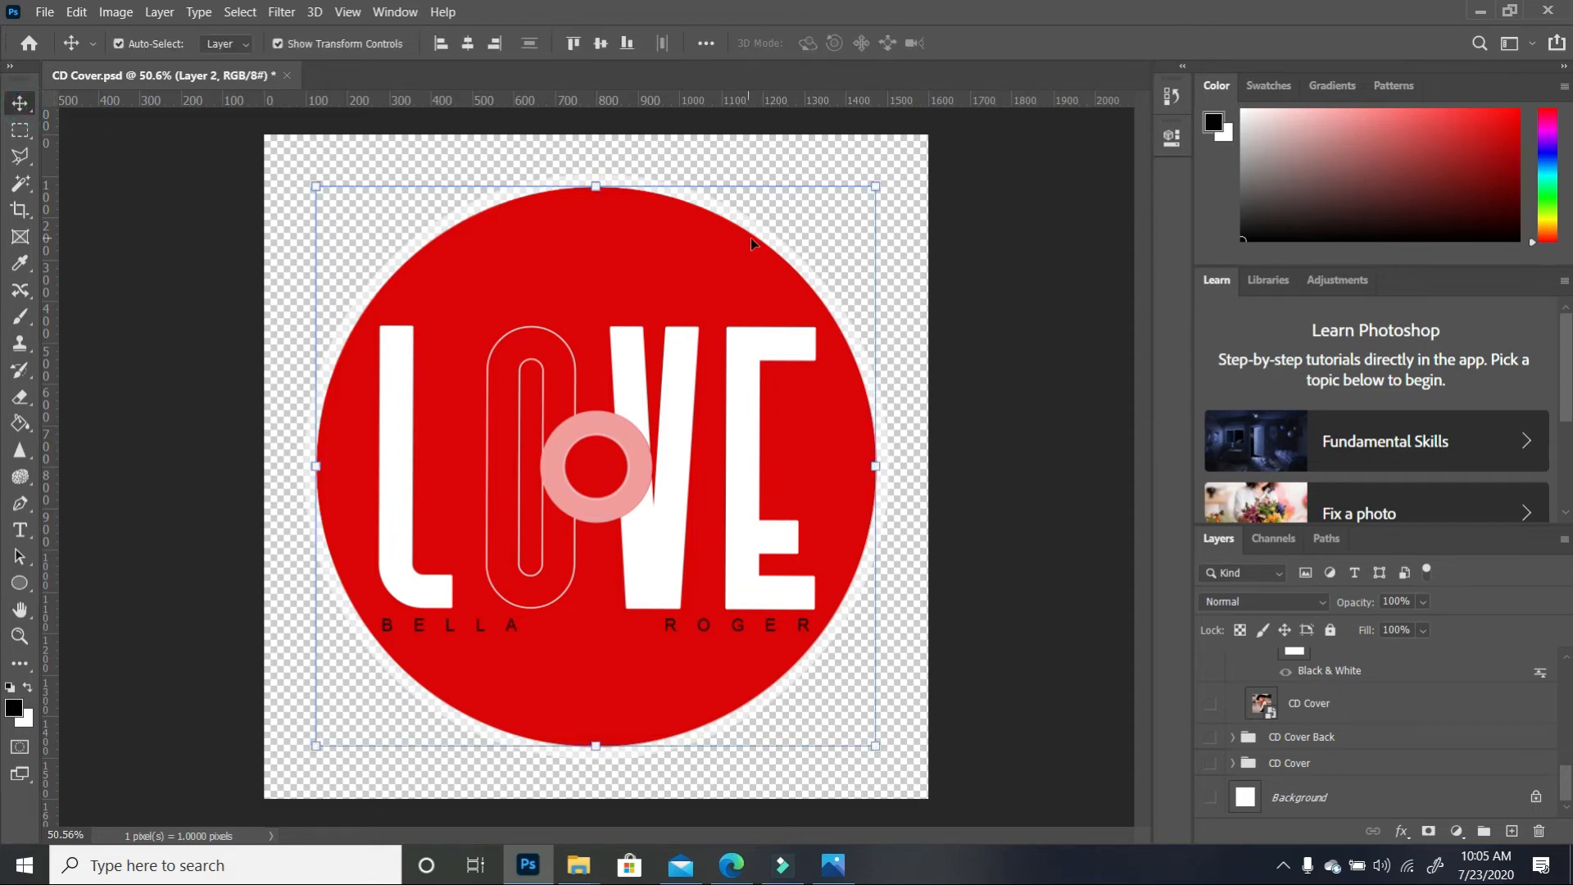
click(777, 252)
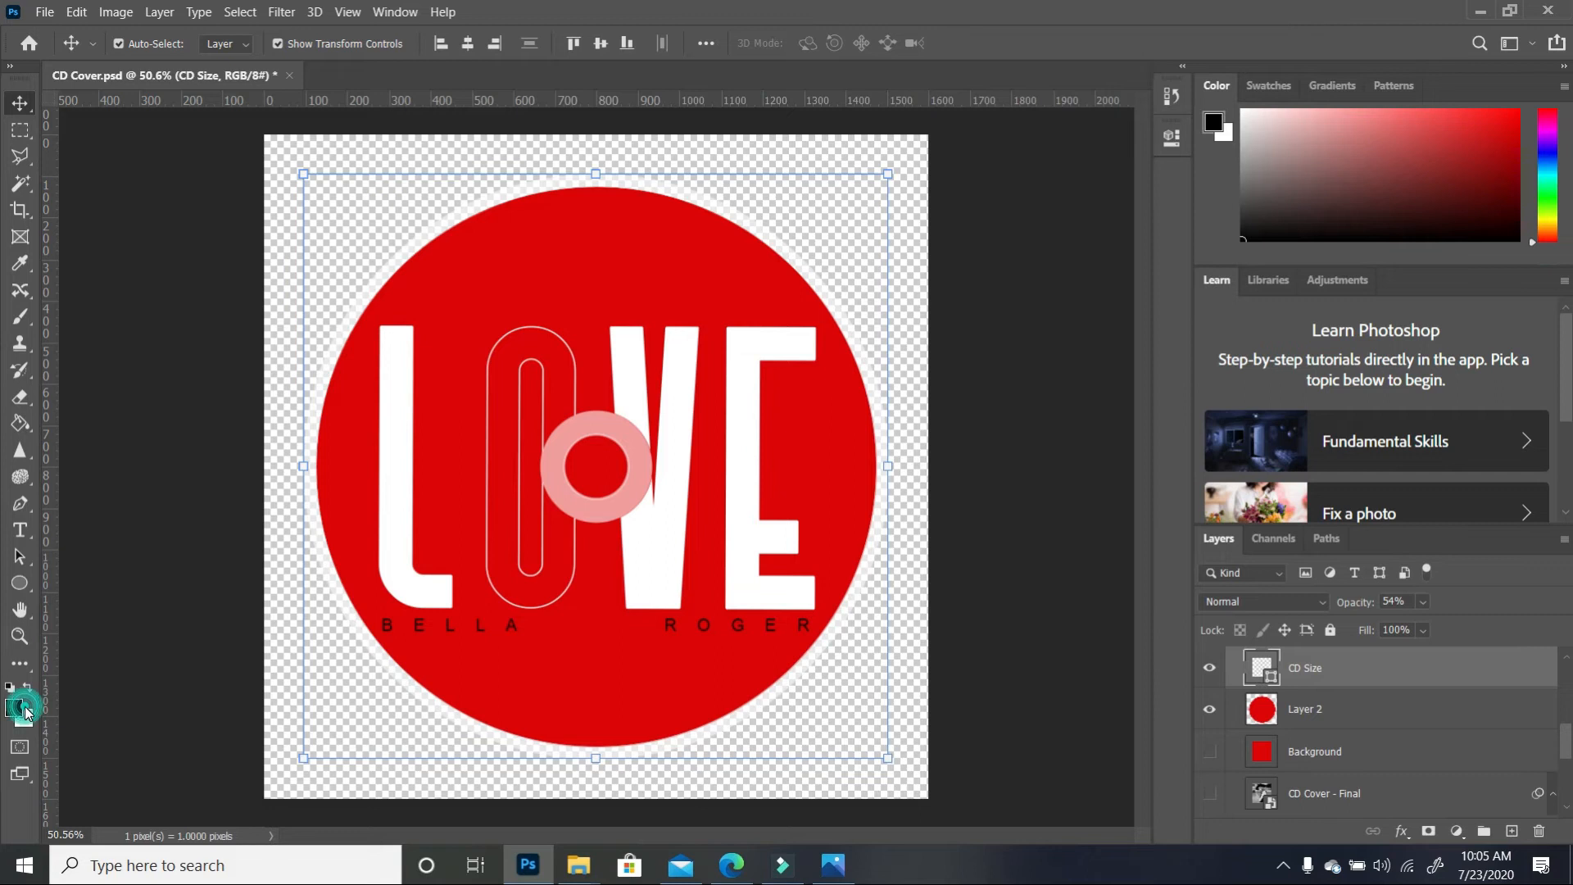
click(15, 709)
drag(1070, 480, 1045, 433)
click(1496, 220)
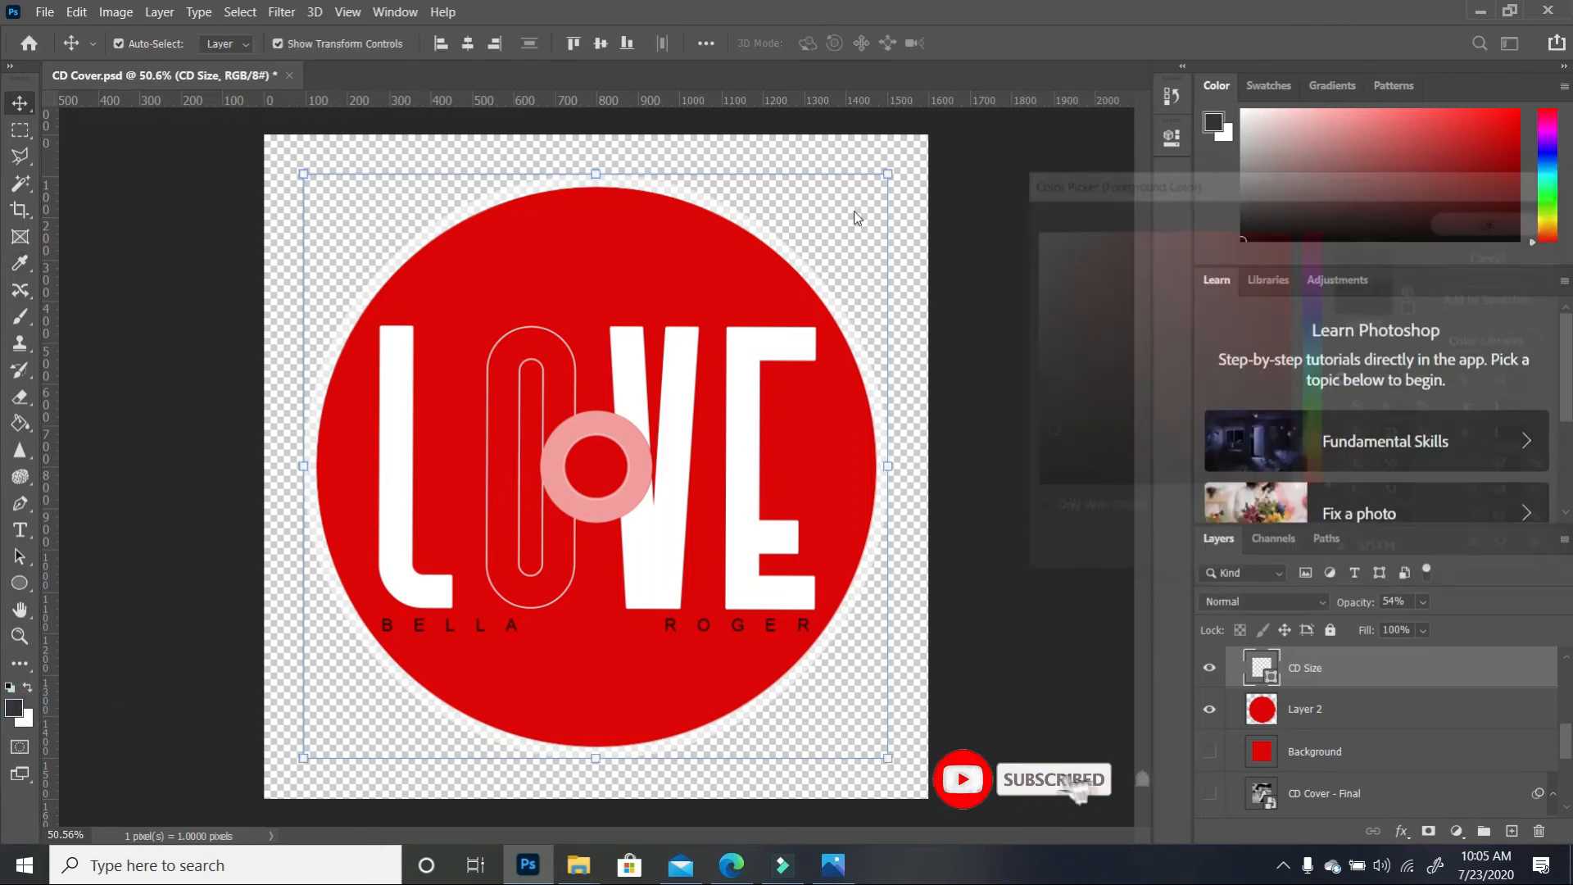
key(g)
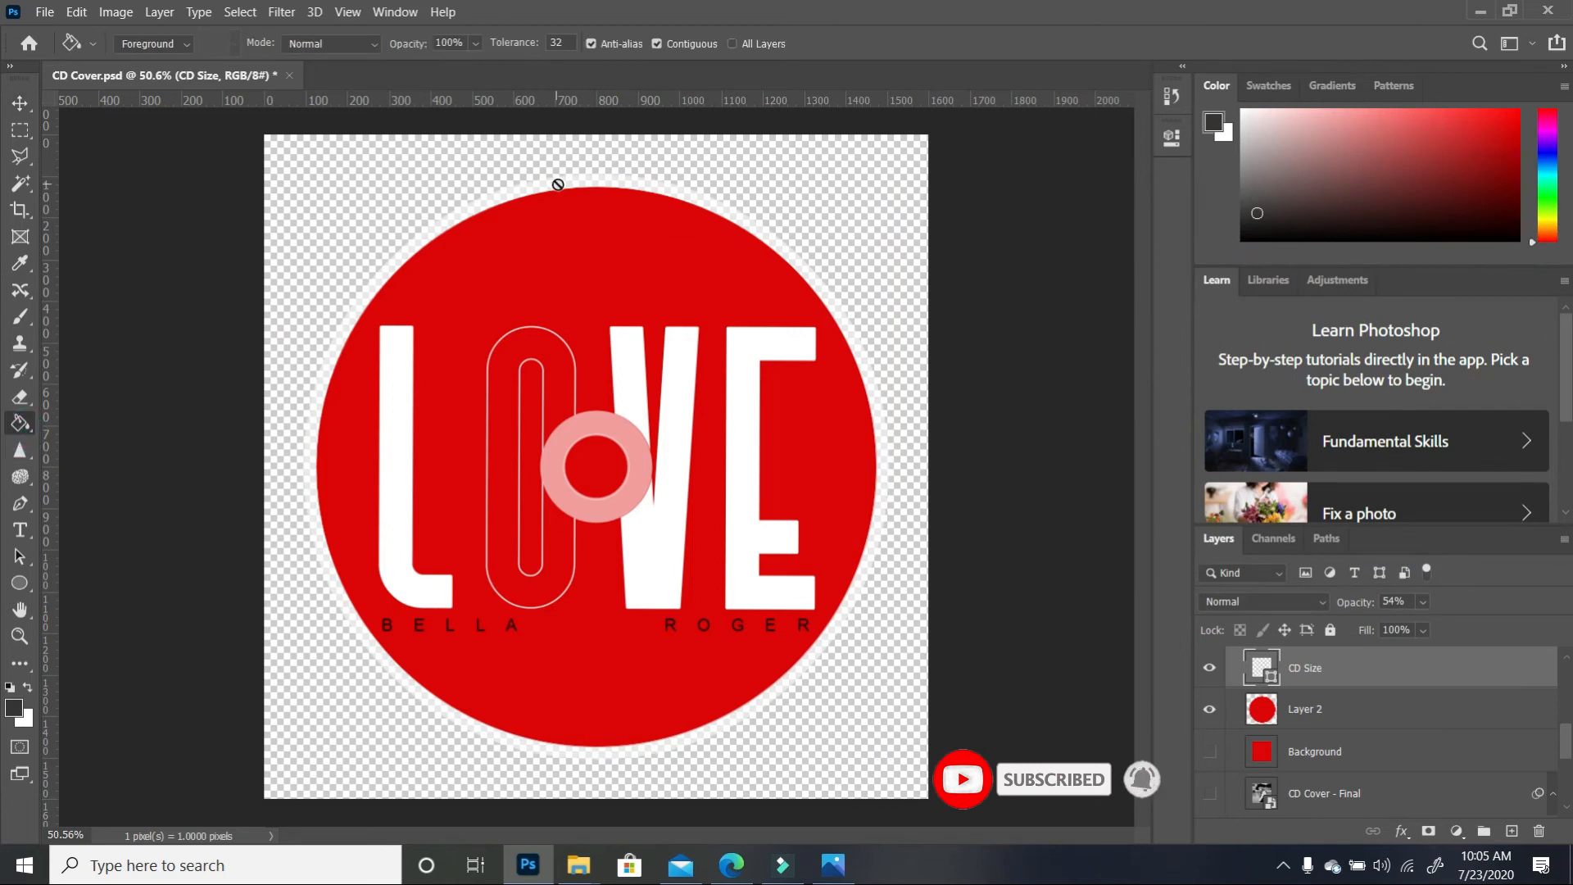
click(691, 210)
click(739, 339)
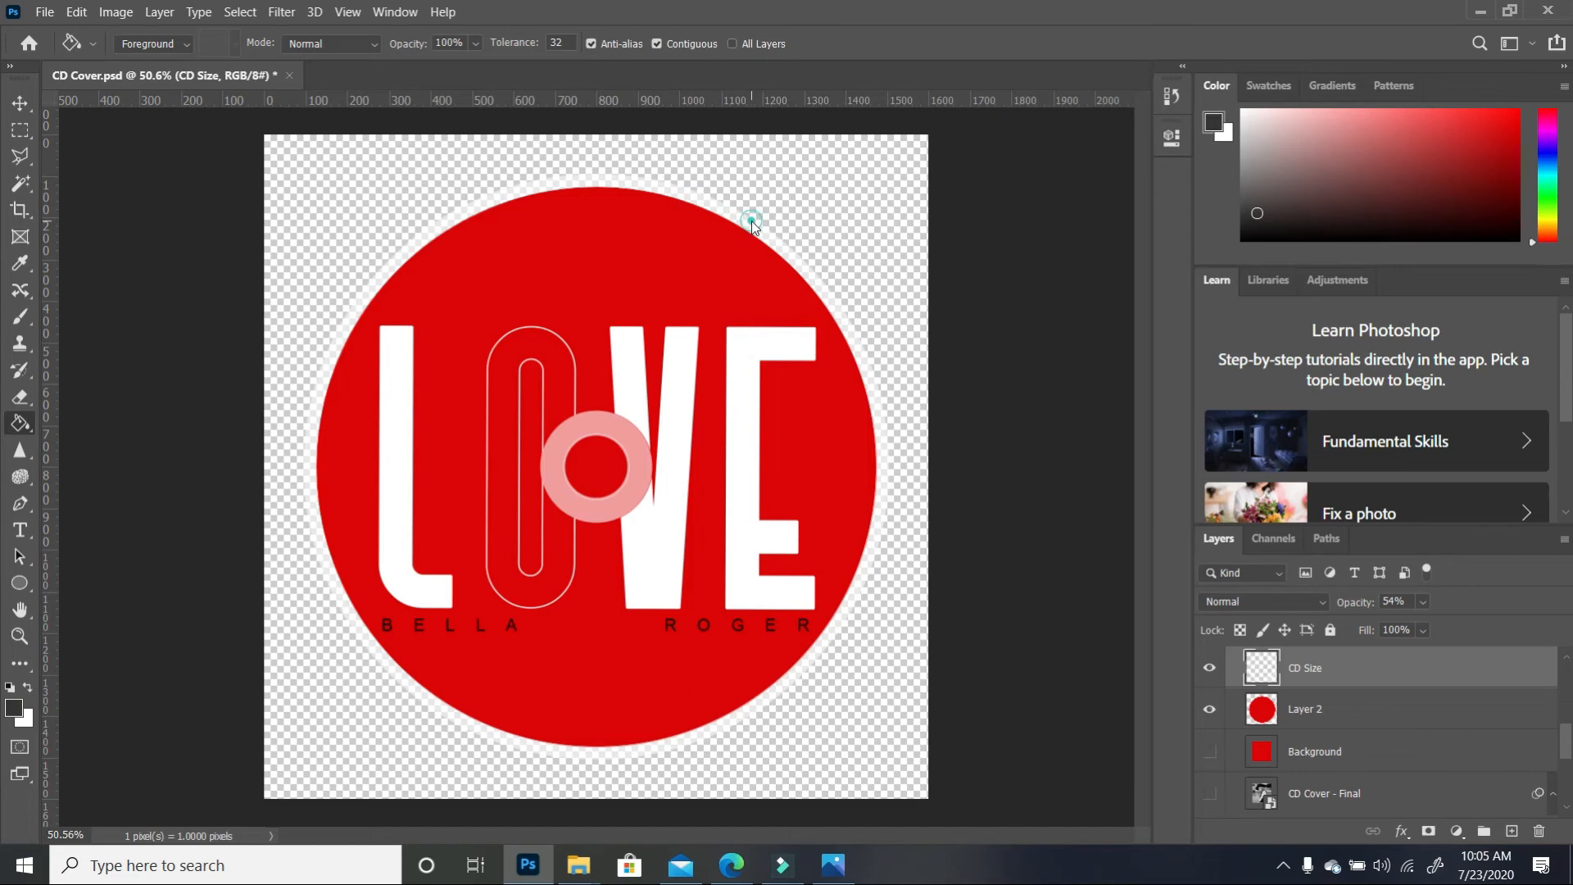
click(752, 215)
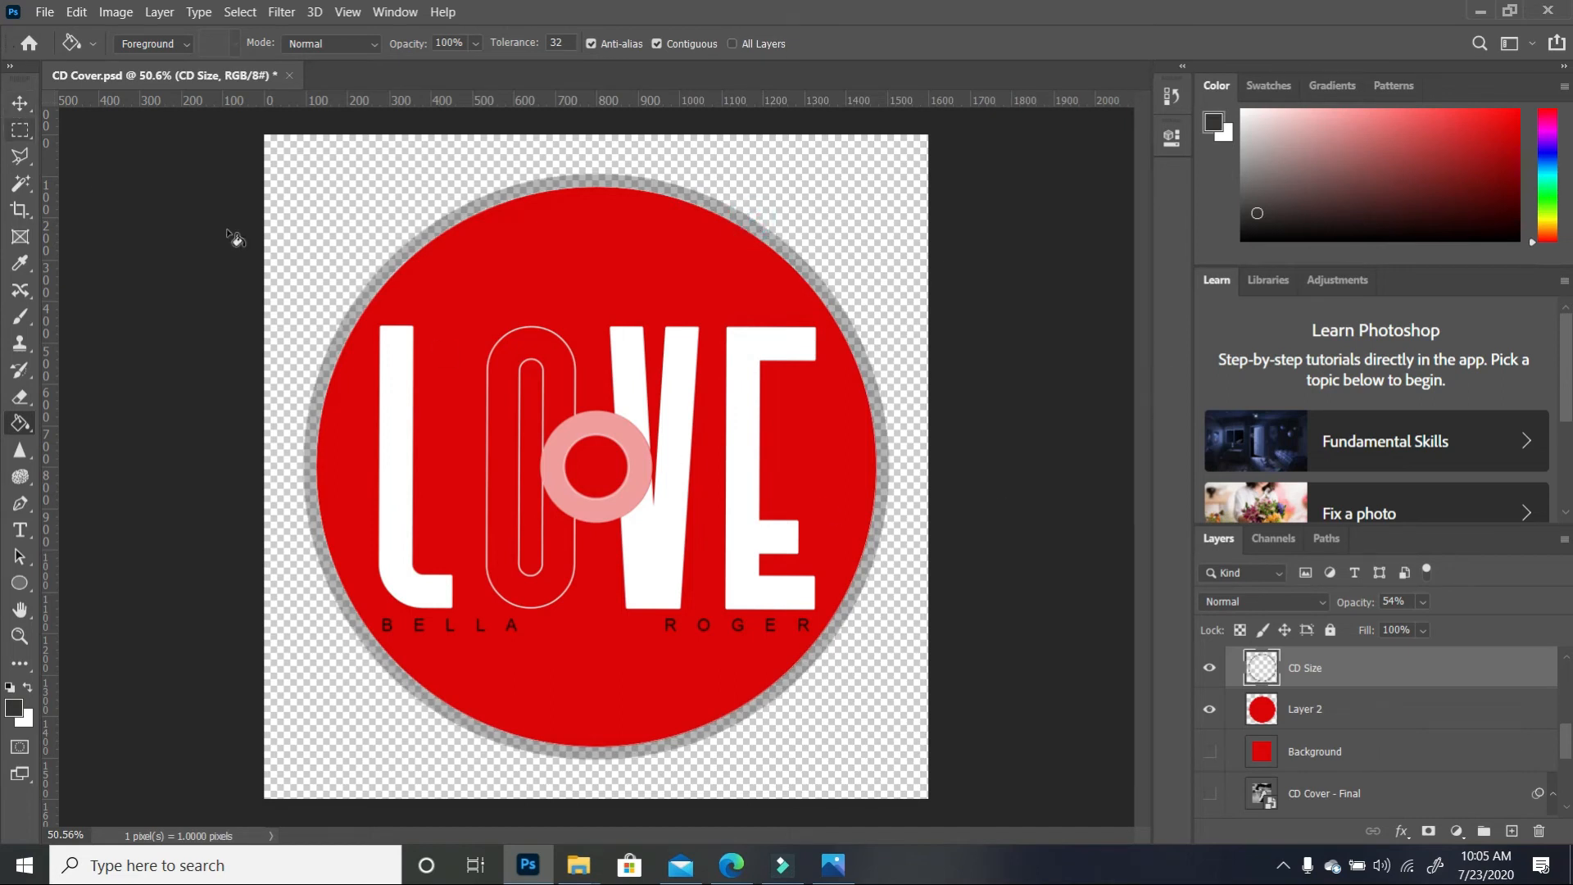
scroll(1363, 701, down, 2)
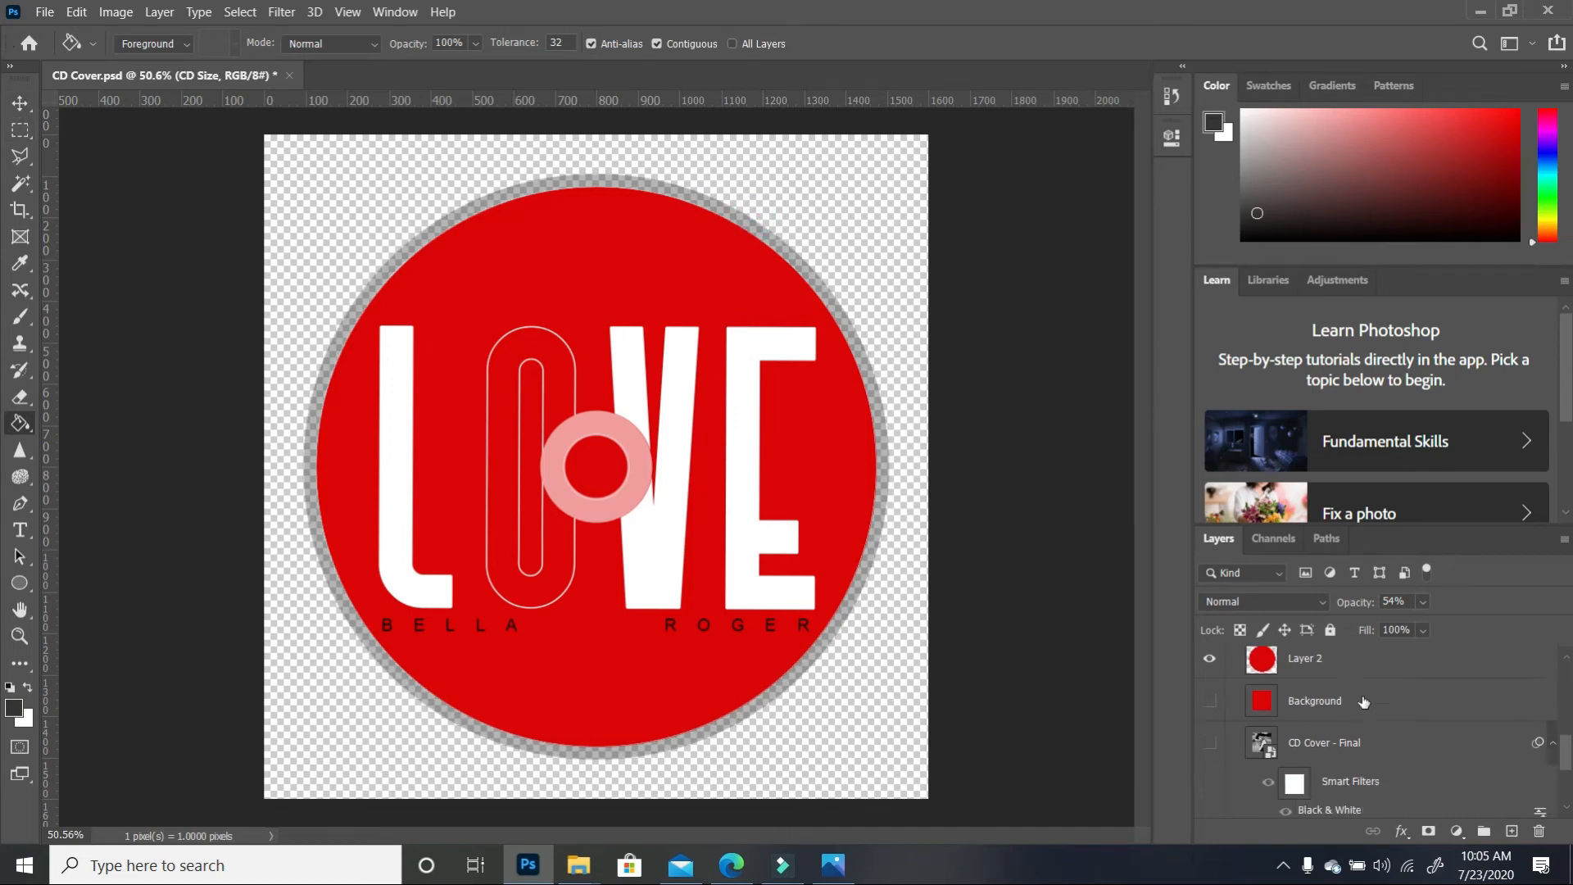
scroll(1363, 701, up, 4)
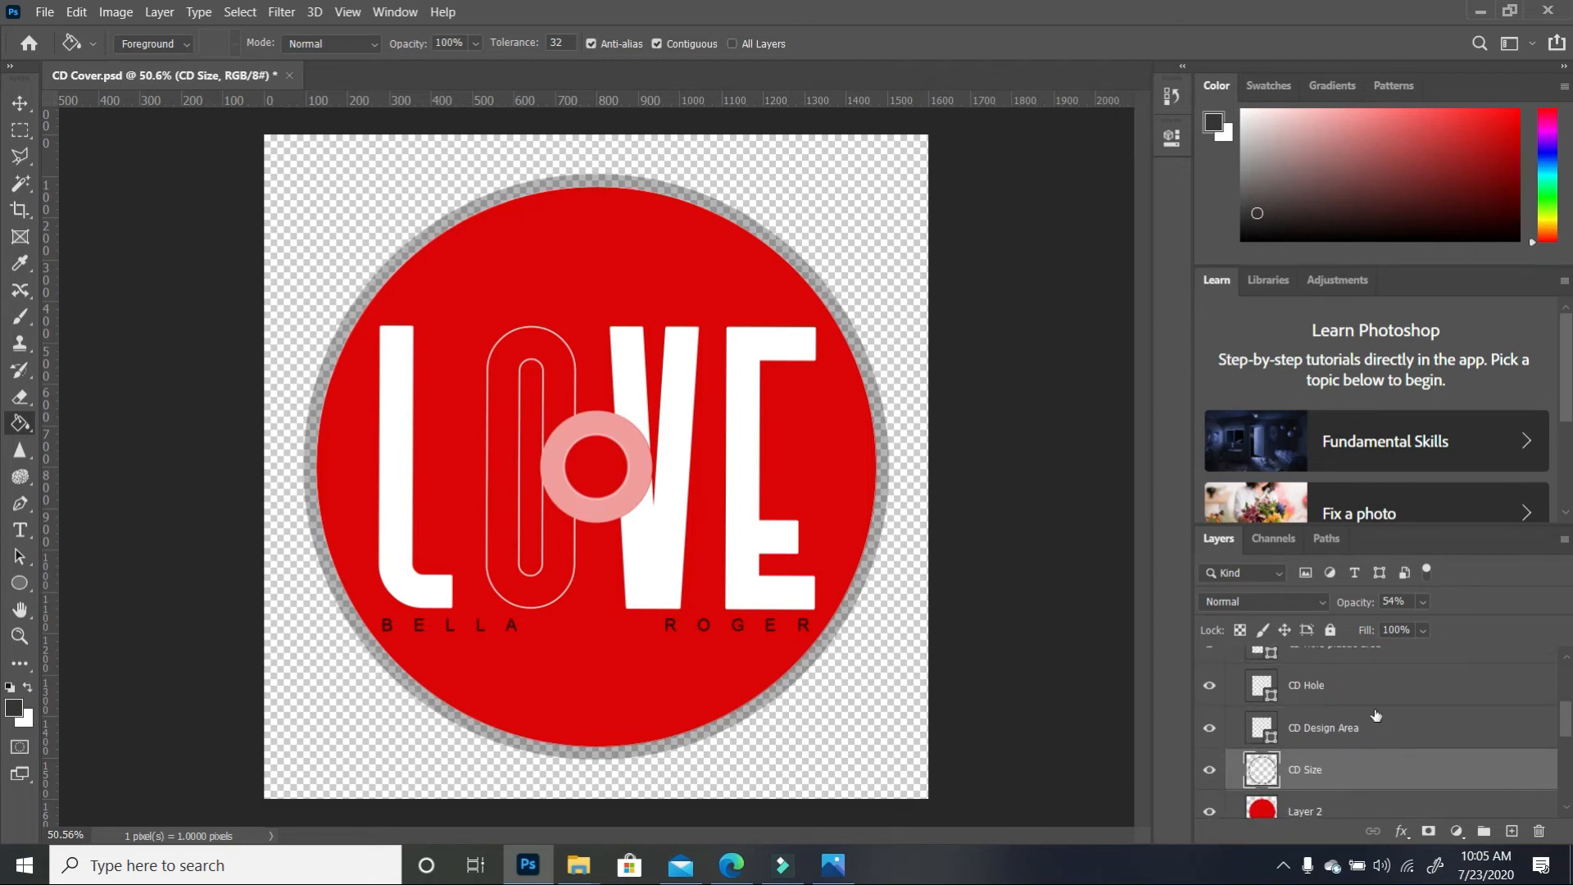
Rasterize the CD Hole plastic area ring and fill it with dark red
scroll(1372, 725, up, 1)
click(1362, 697)
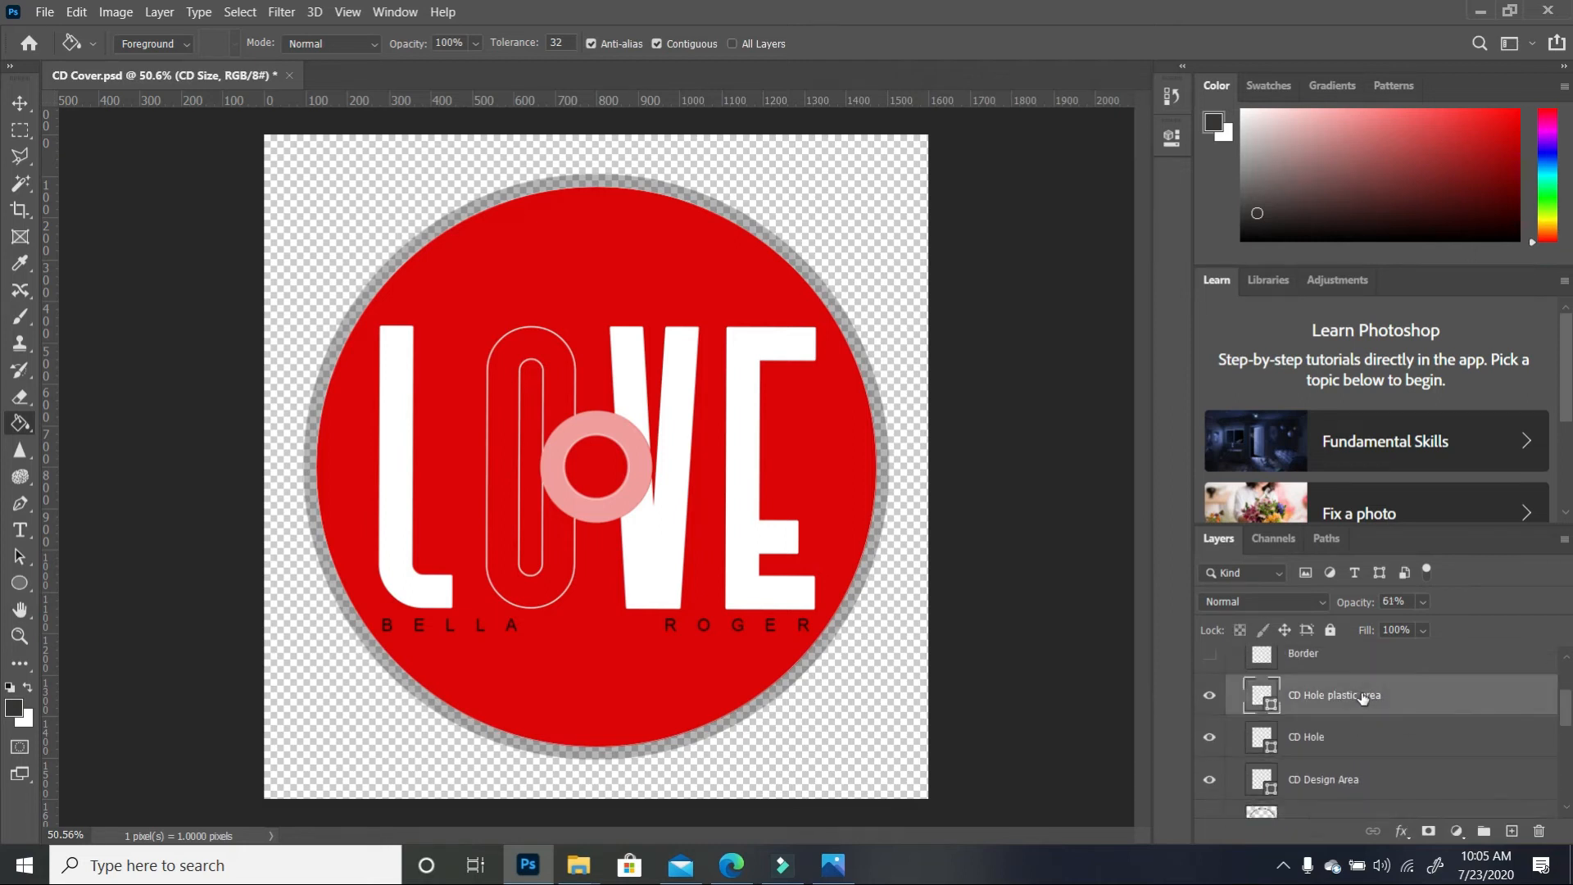
click(636, 453)
key(Return)
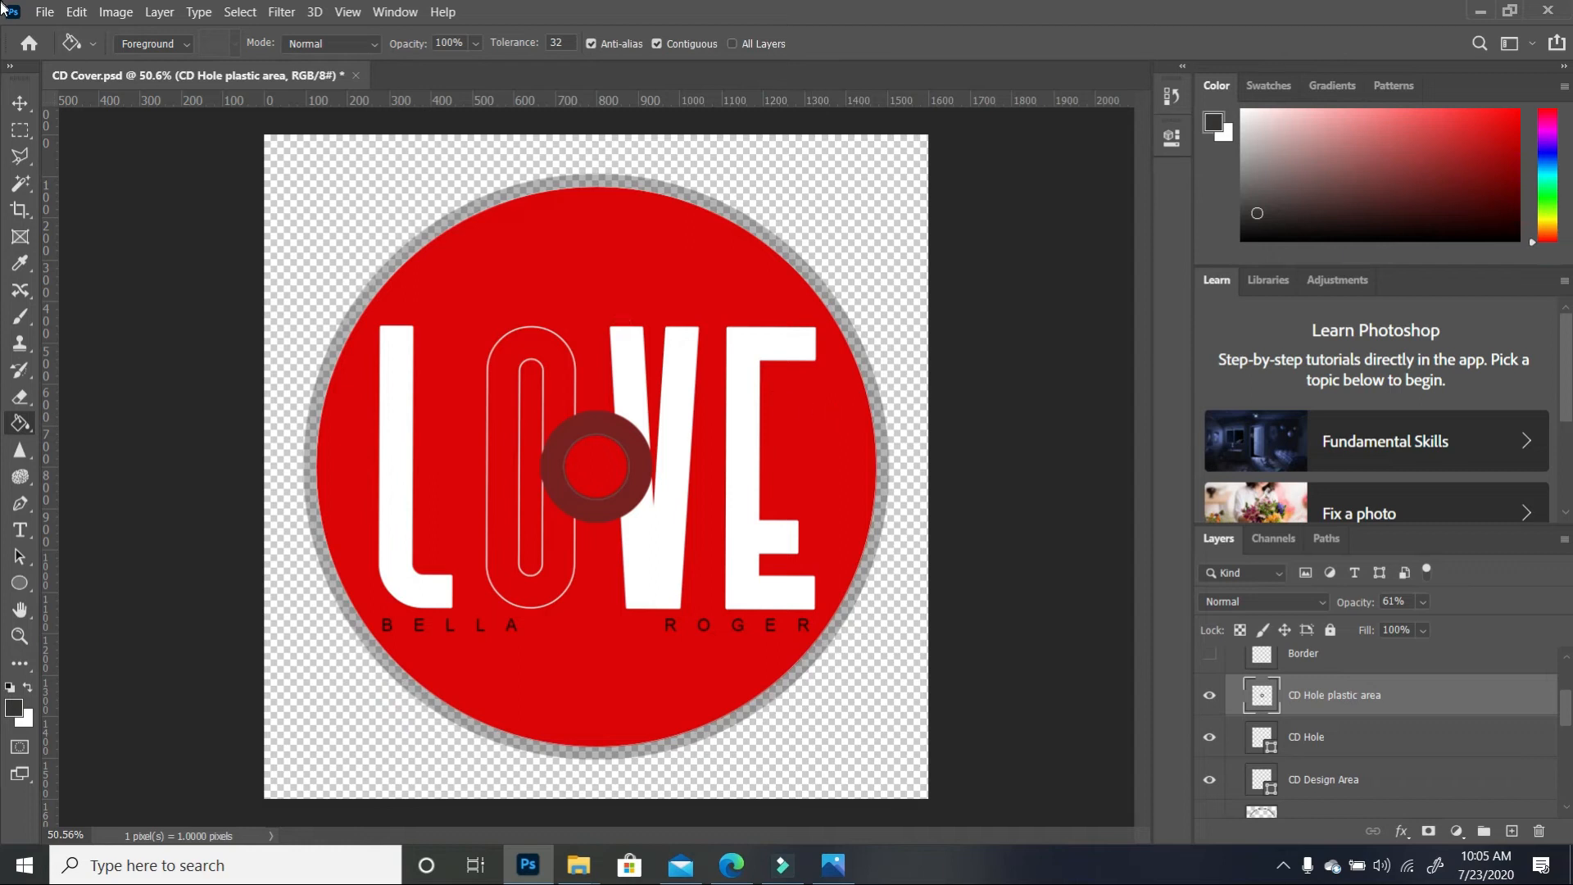
click(19, 103)
click(960, 546)
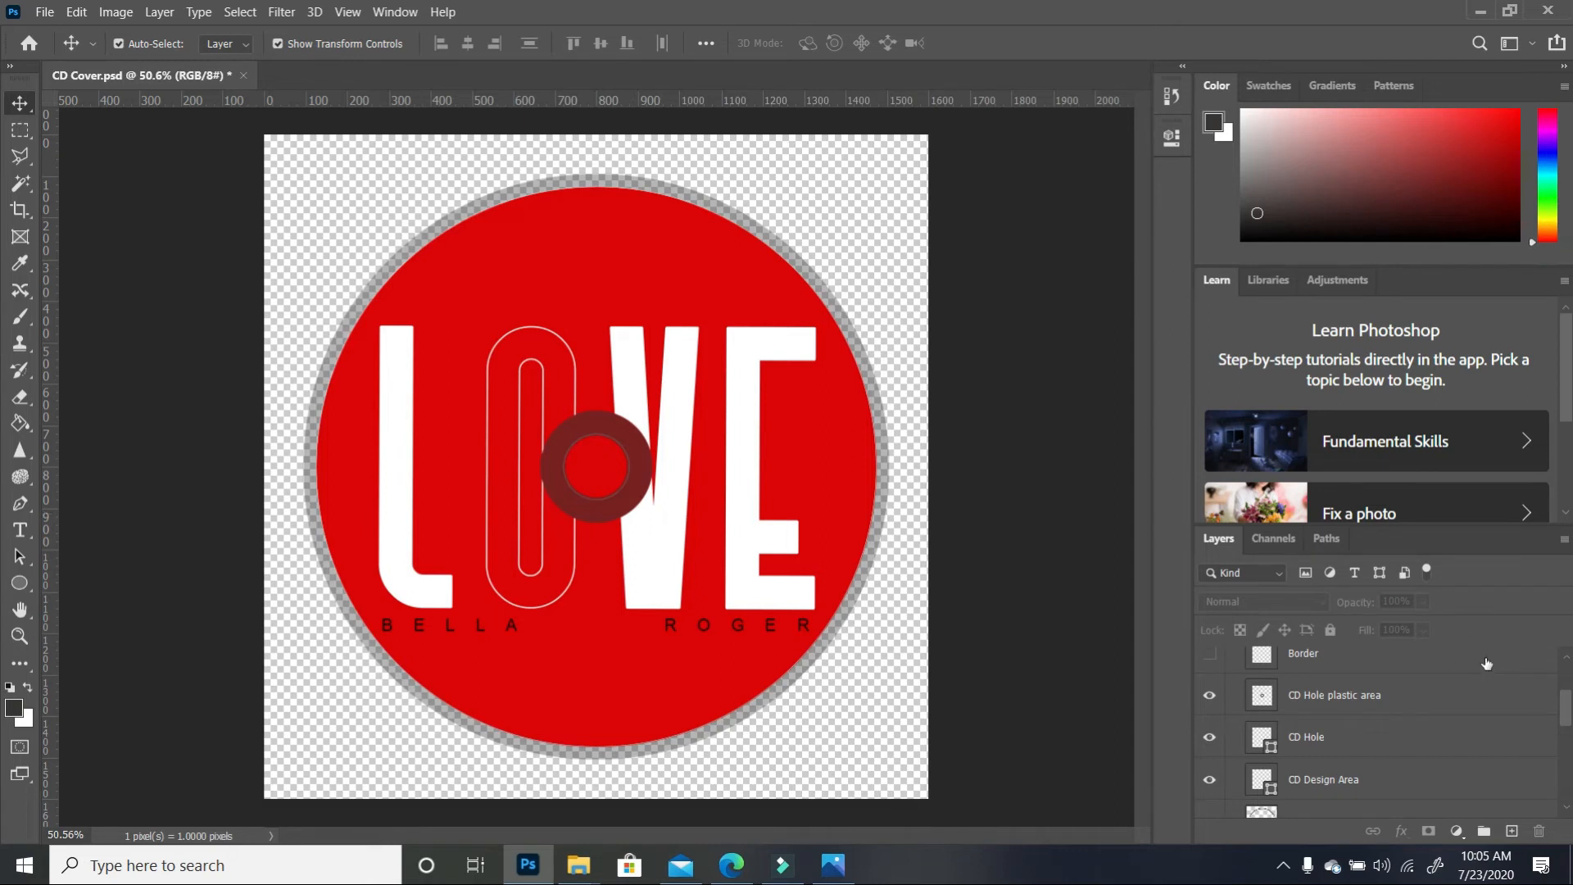
Erase the ring area from Layer 2 using the CD Hole plastic area selection
click(1382, 697)
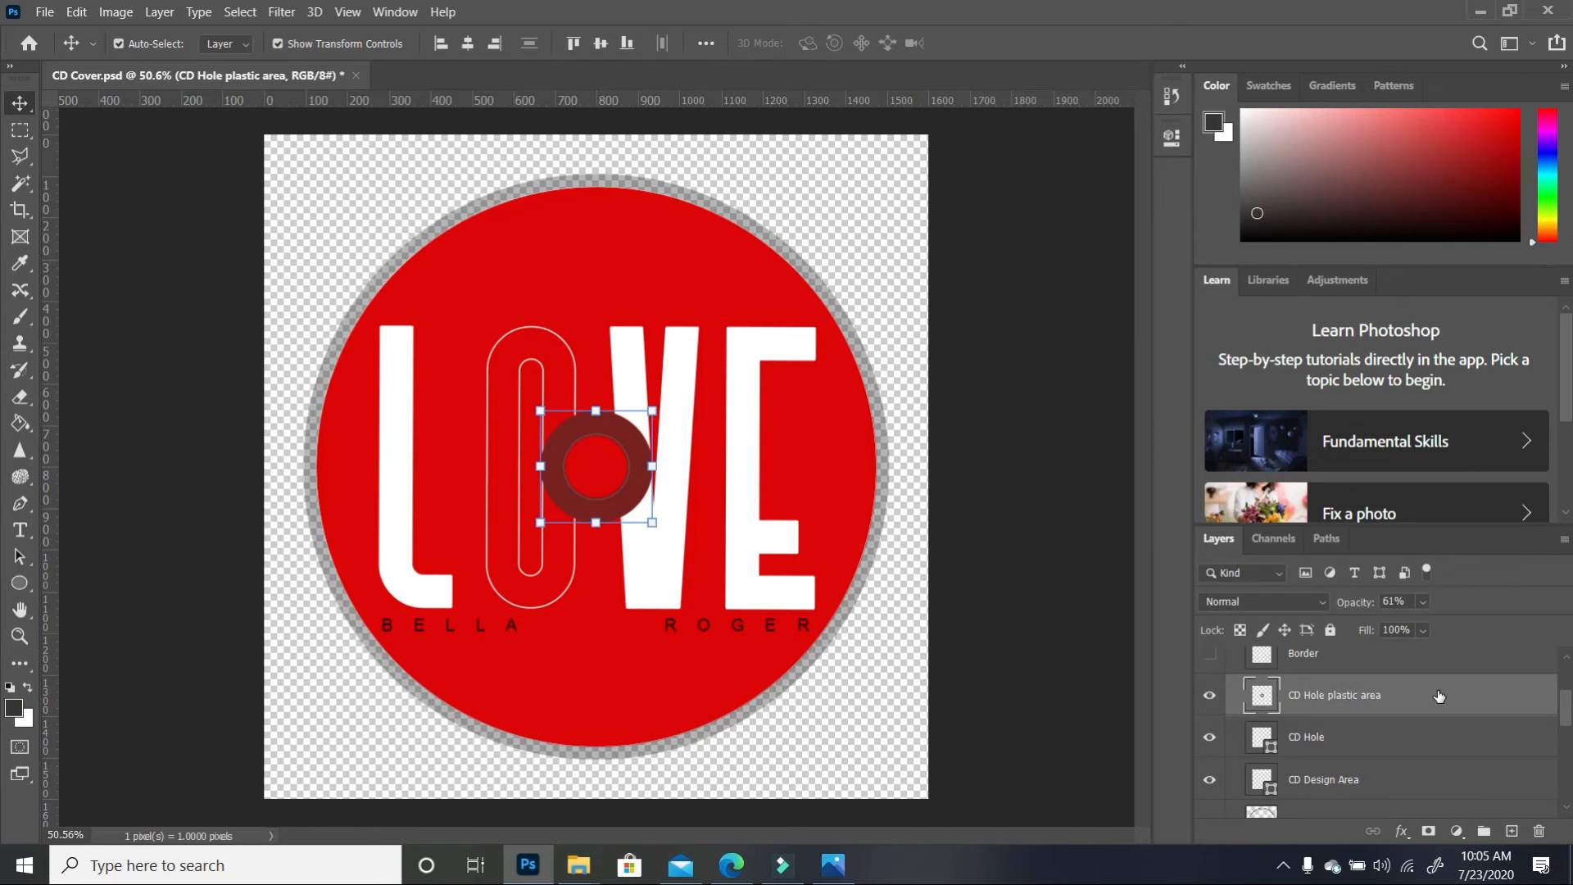
ctrl+click(1262, 696)
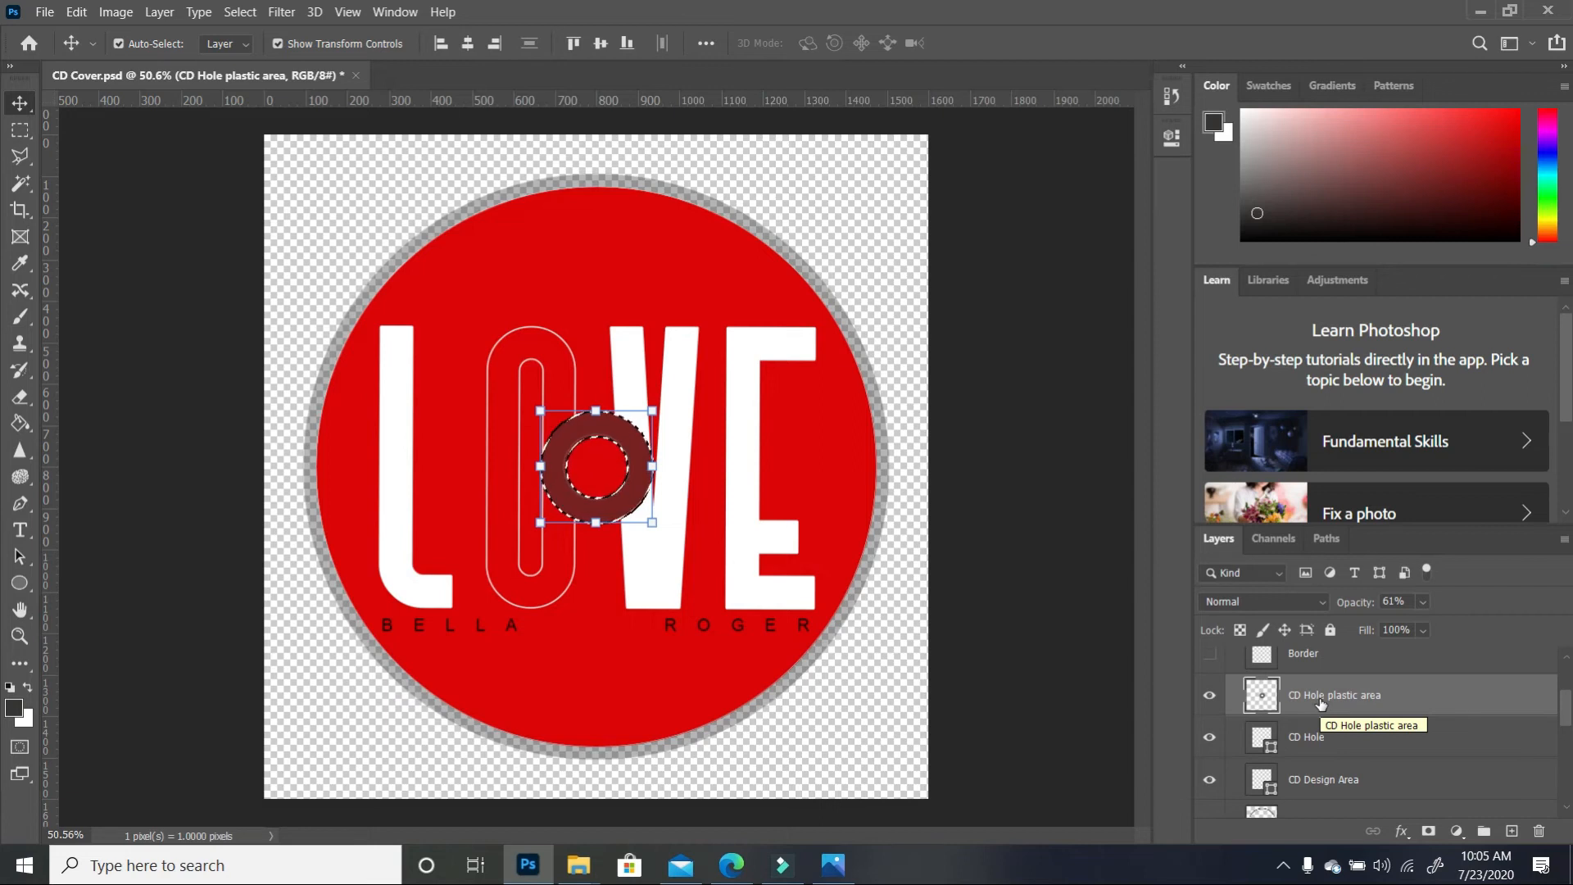
scroll(1402, 741, down, 2)
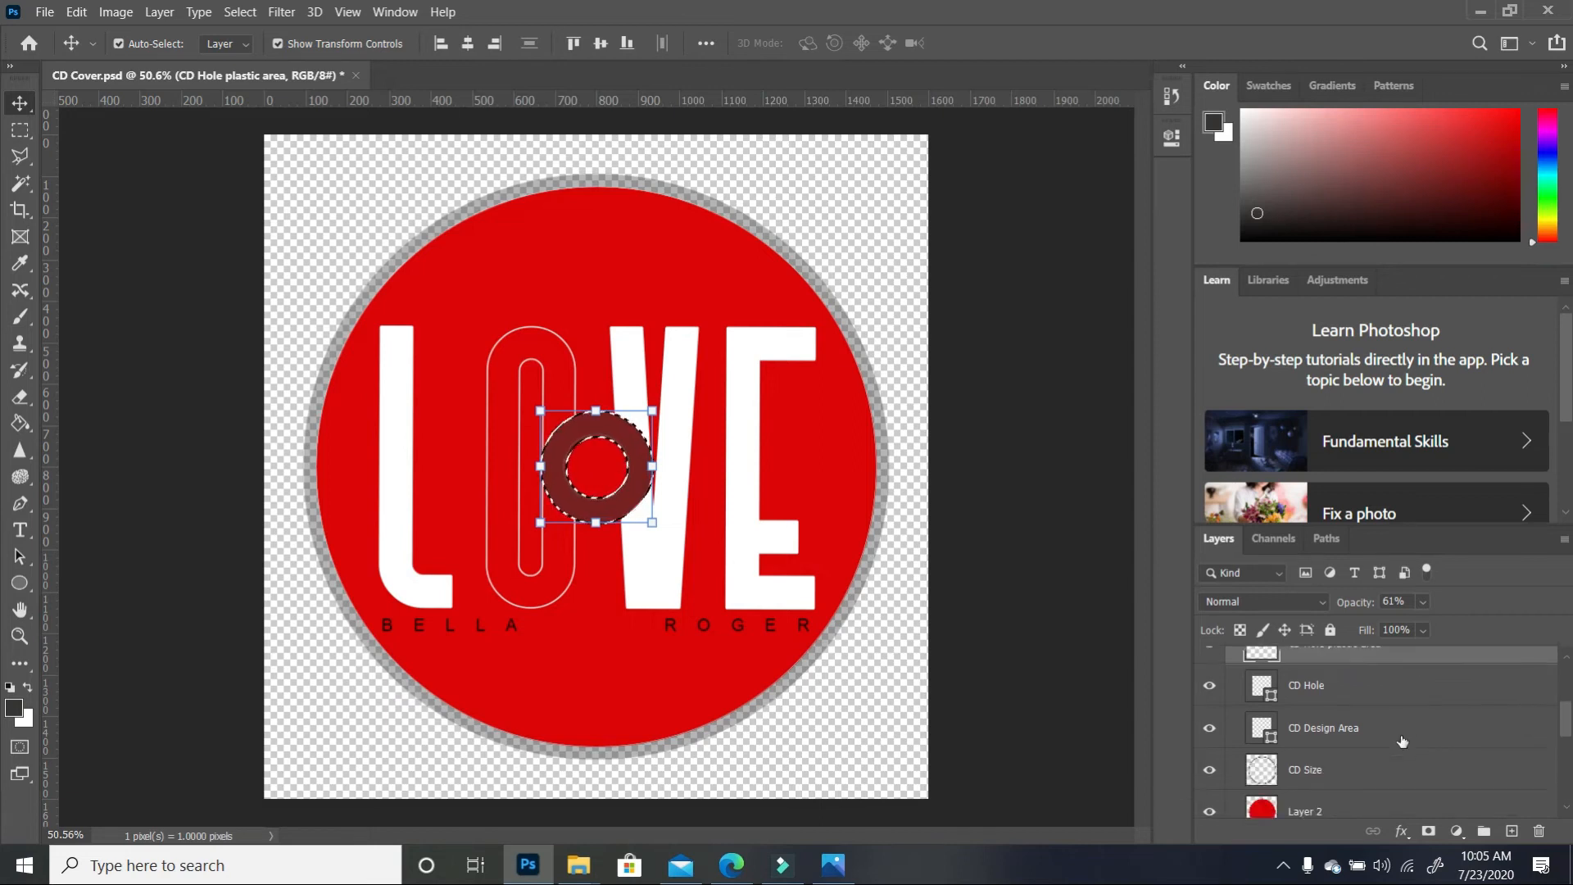
scroll(1402, 742, down, 1)
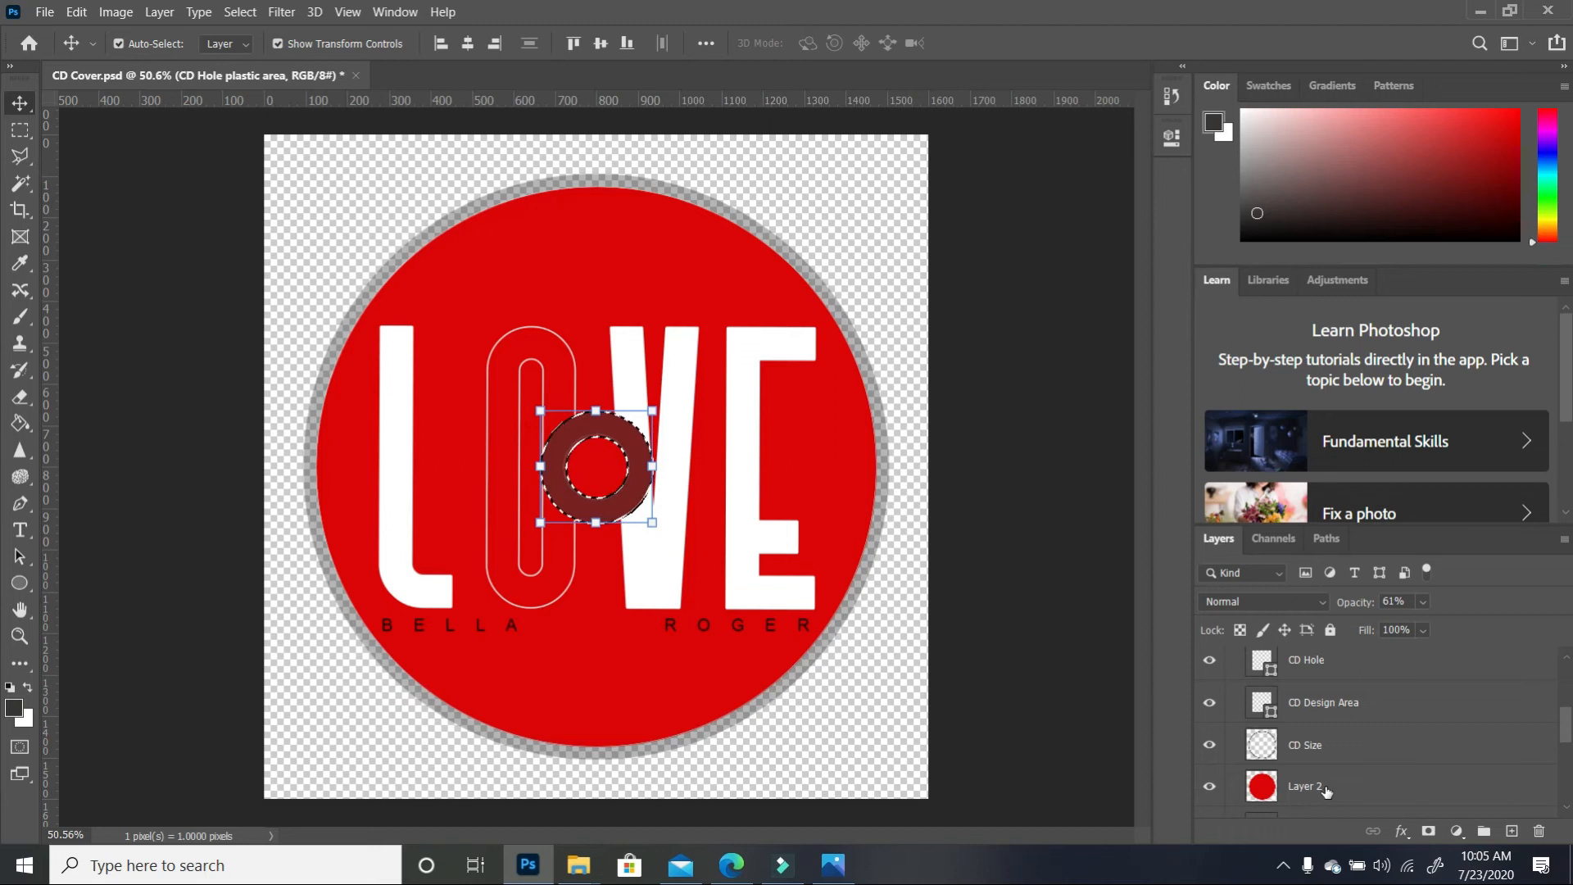
click(1324, 789)
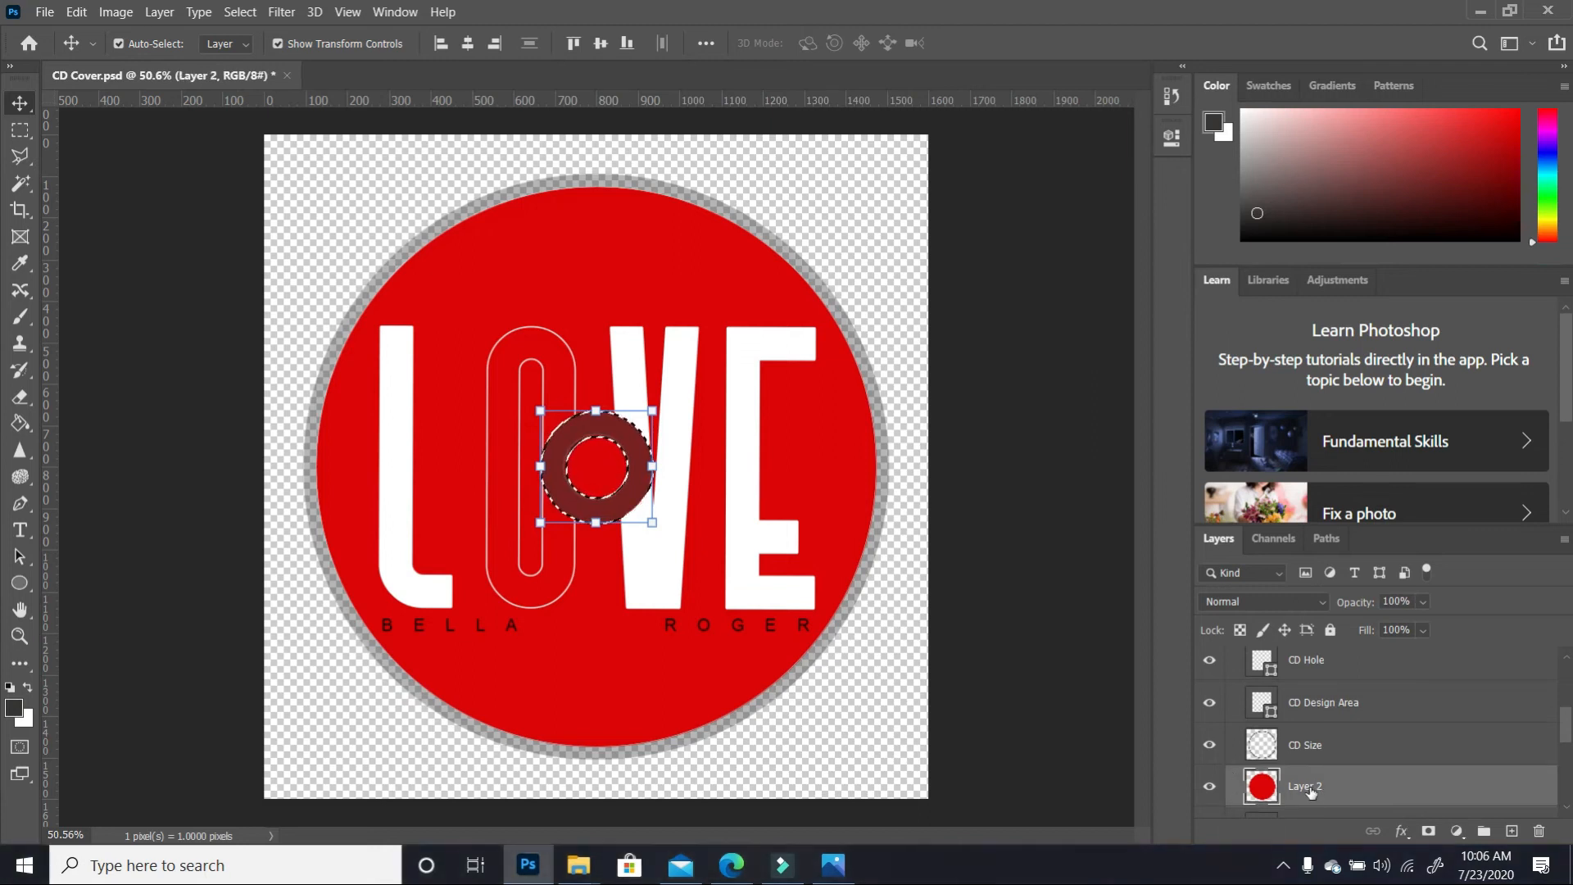
click(20, 398)
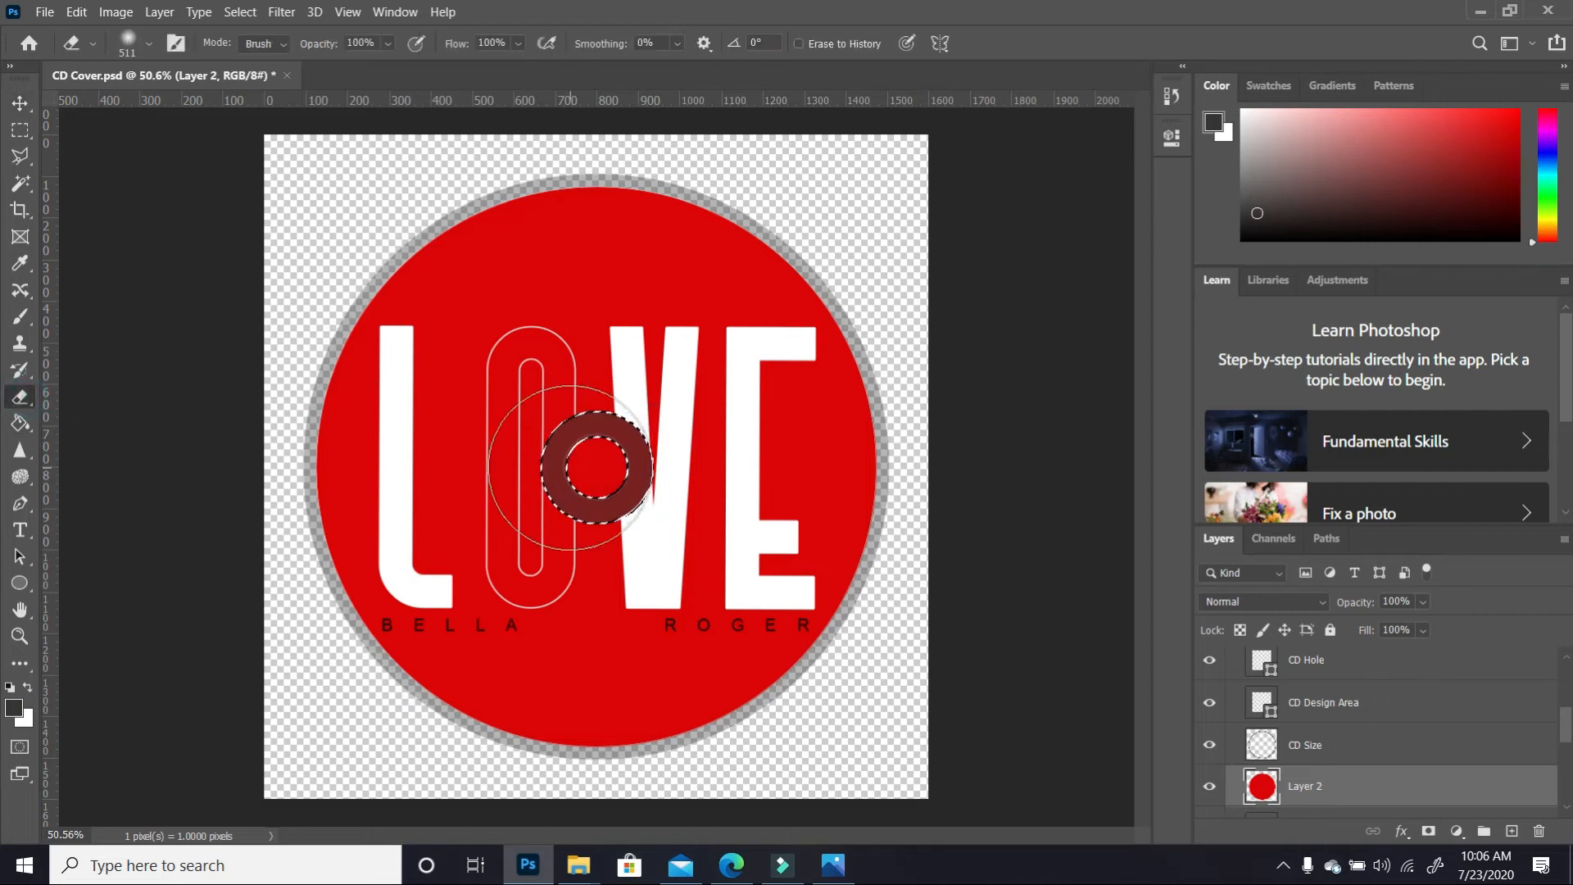
click(566, 458)
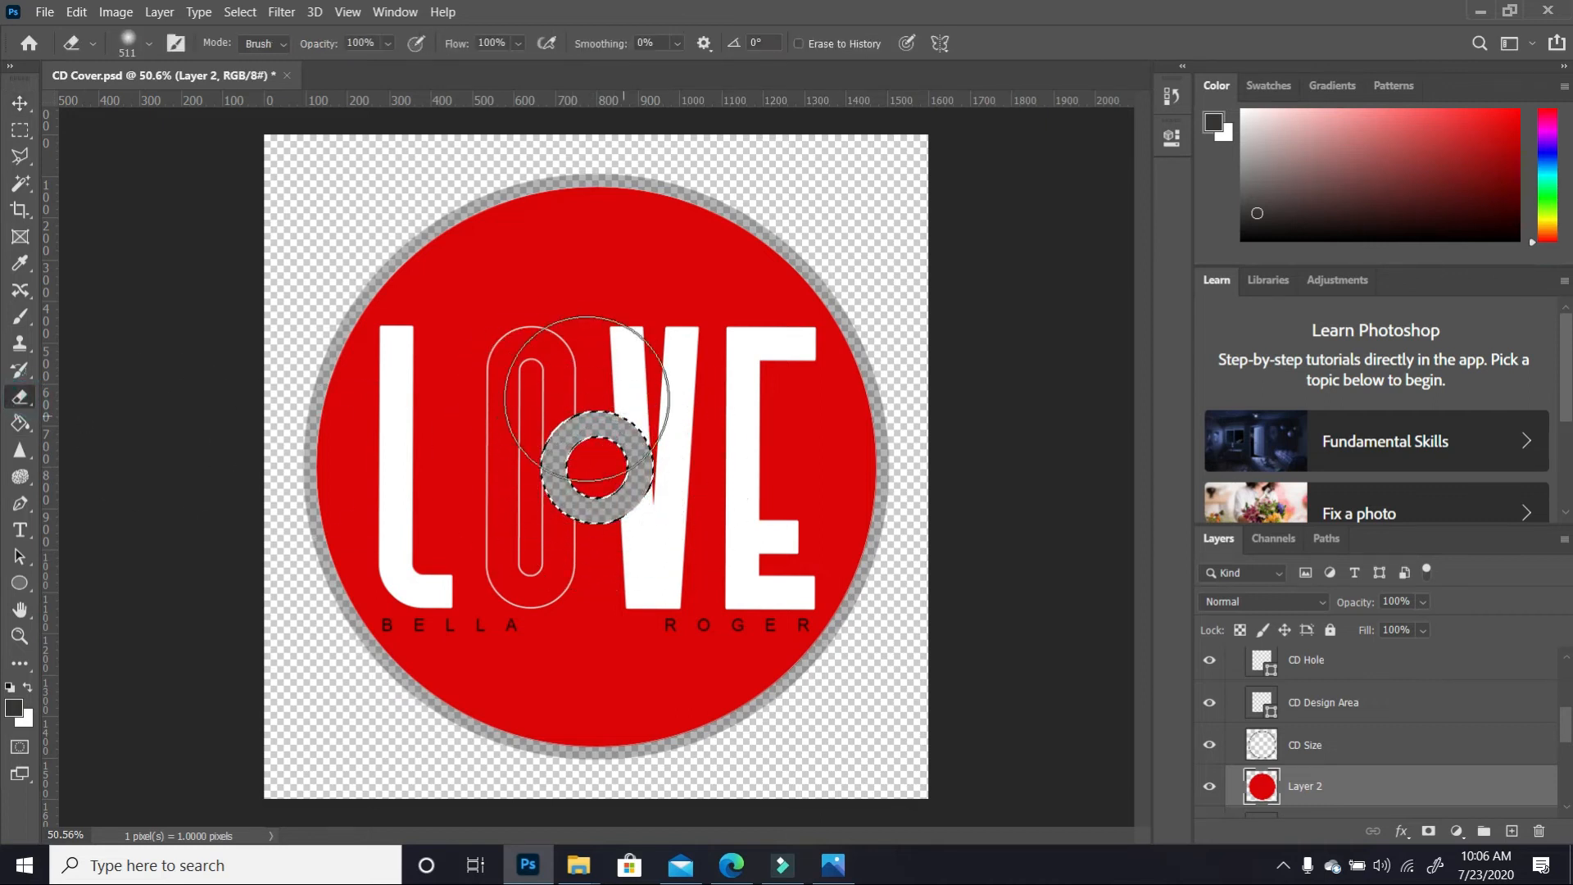
key(ctrl+d)
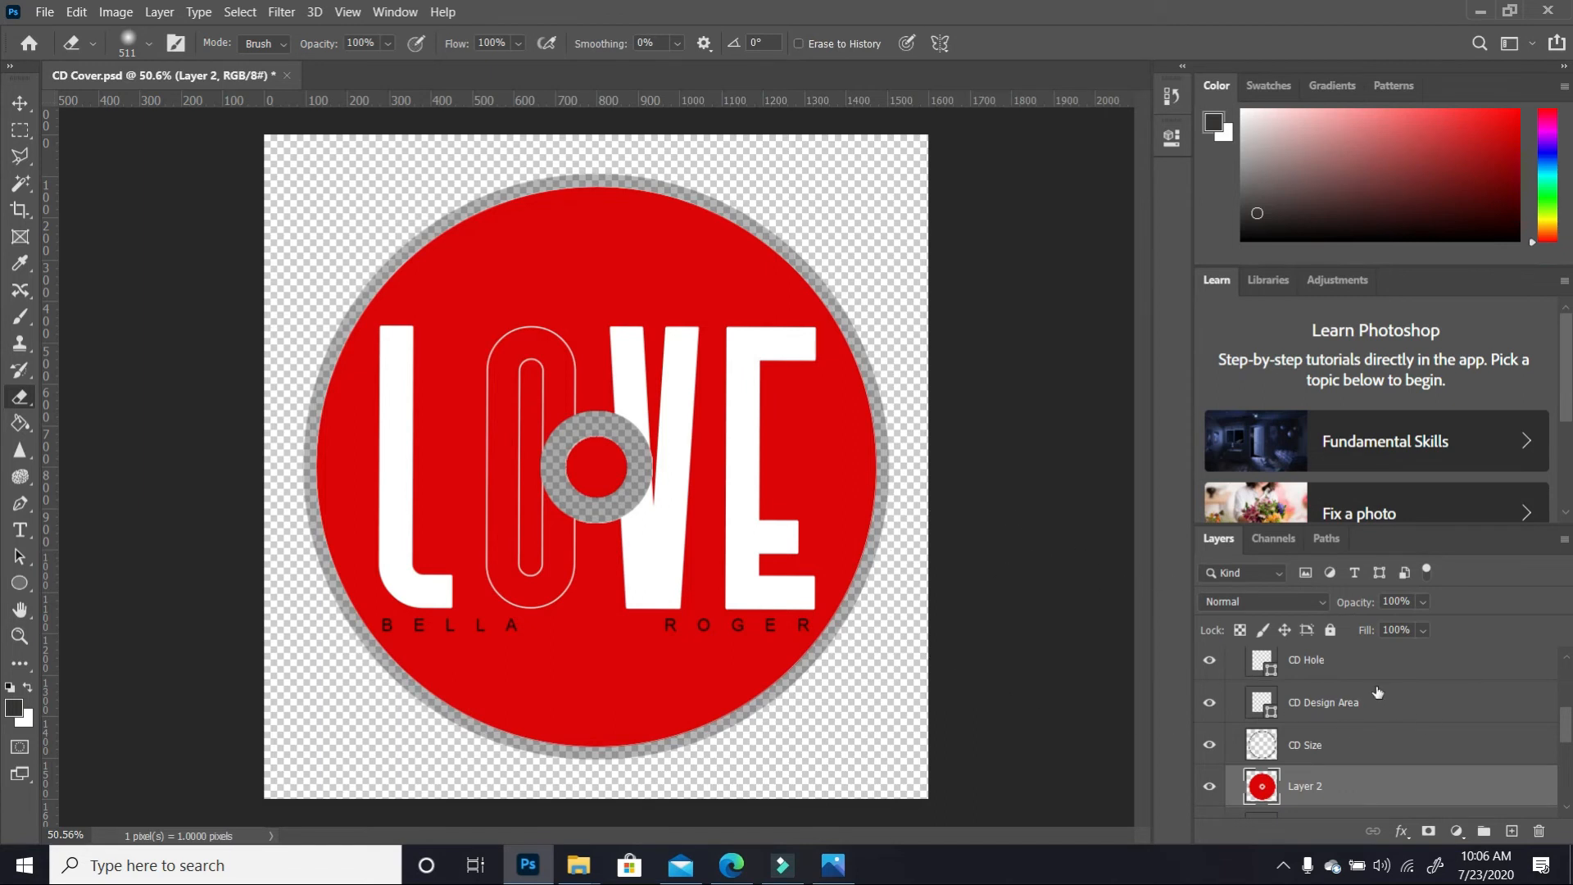
Erase the centre hole from Layer 2 using the CD Hole selection
click(1347, 660)
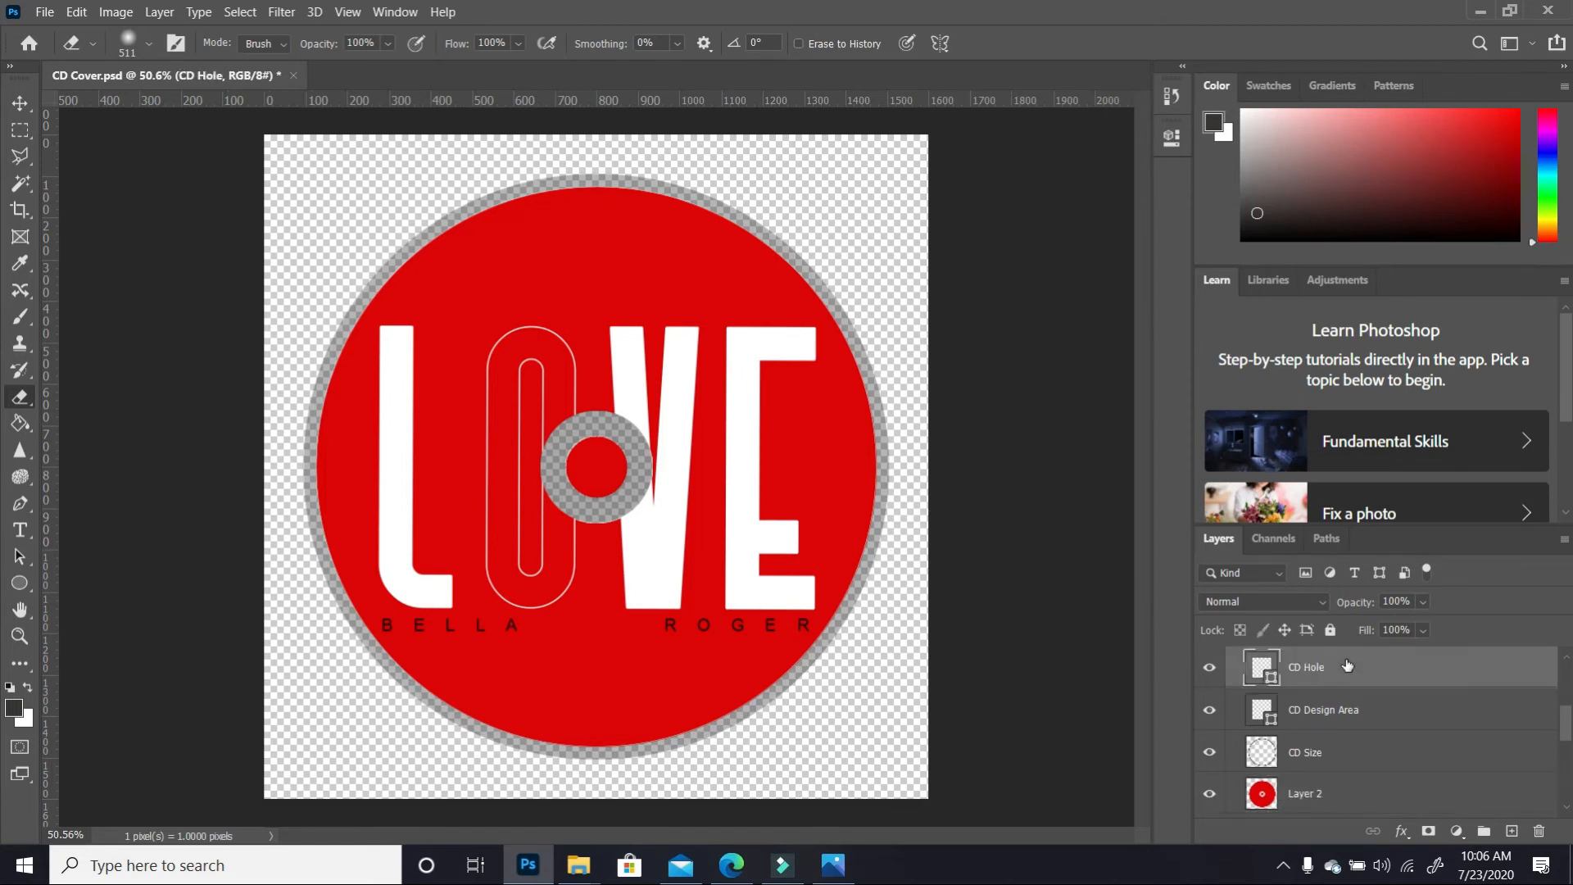
ctrl+click(1272, 679)
click(1320, 803)
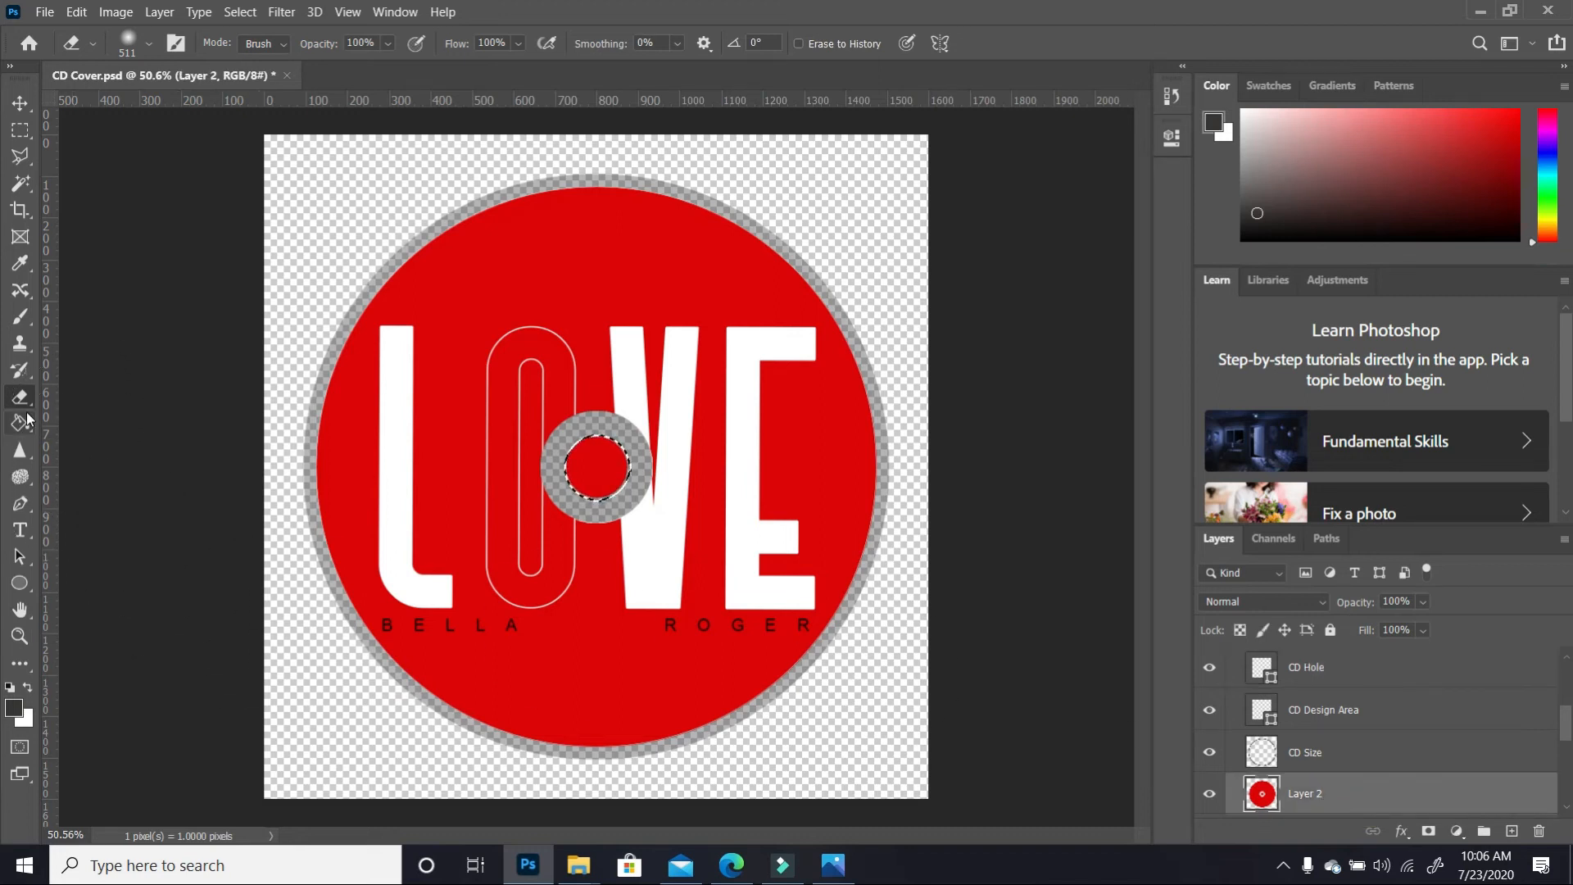
mouse_move(616, 483)
mouse_down()
mouse_move(585, 447)
mouse_move(605, 501)
mouse_up()
key(ctrl+d)
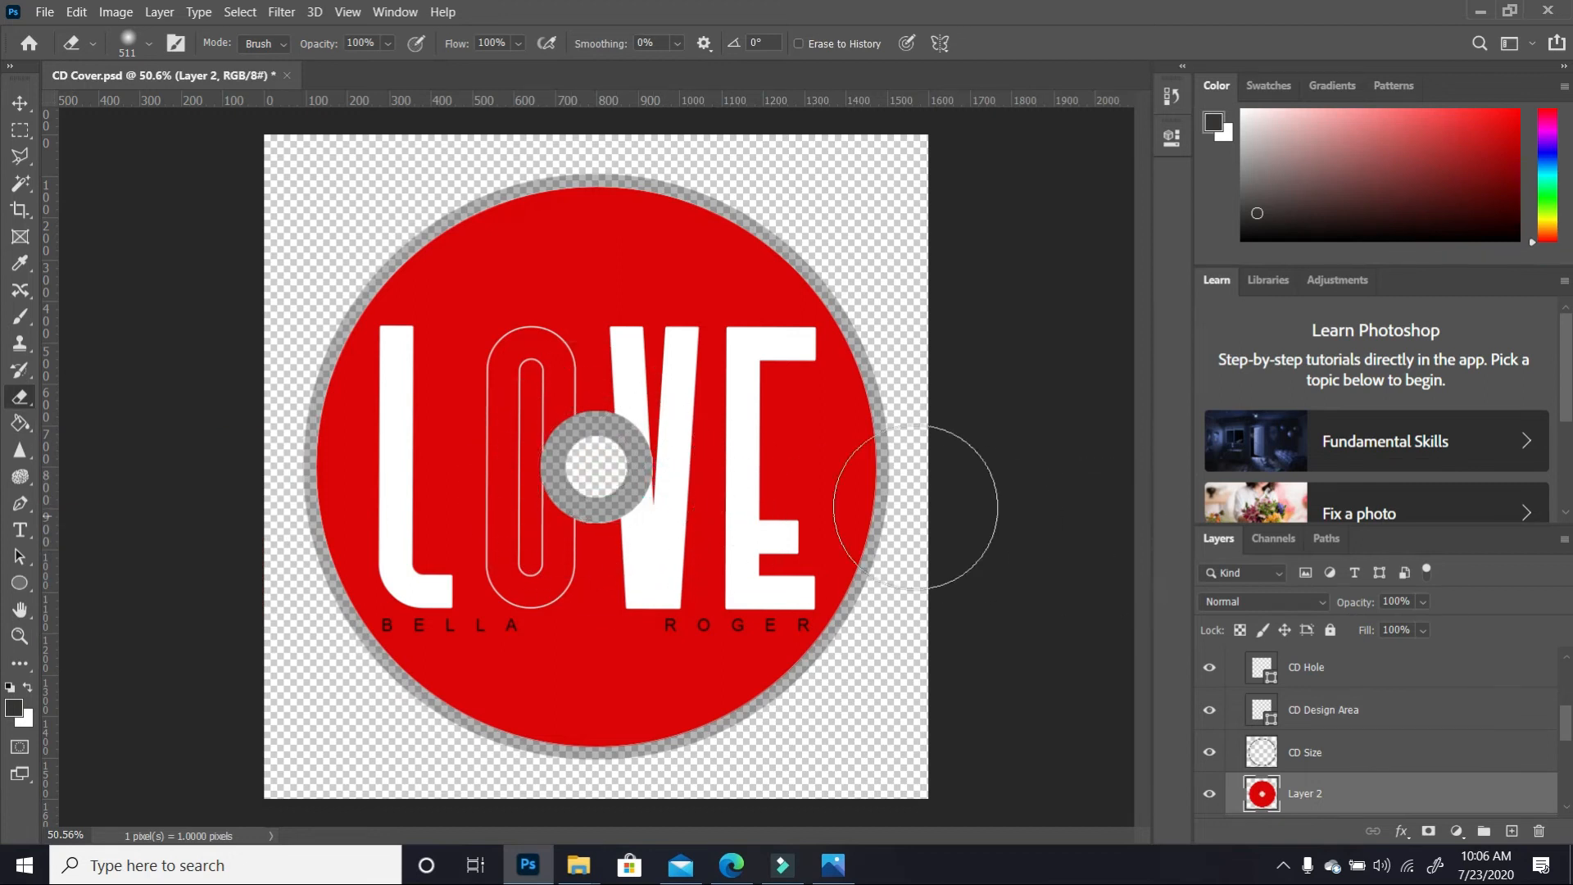
click(21, 104)
click(1129, 453)
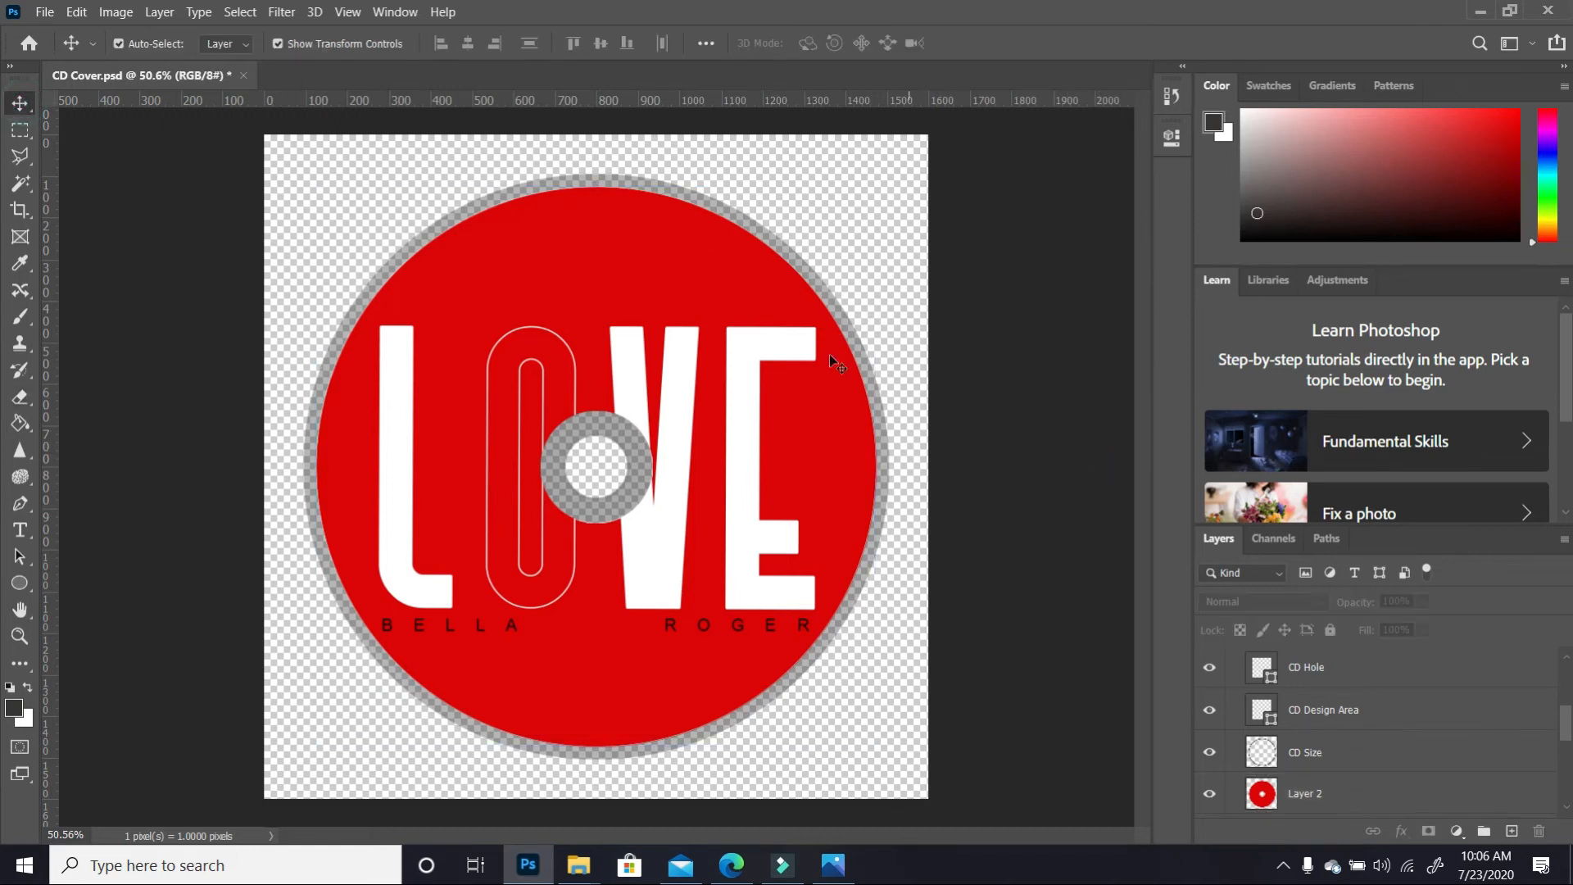
Collapse CD Design and hide the disc and back cover so only the LOVE front cover shows
scroll(781, 303, up, 1)
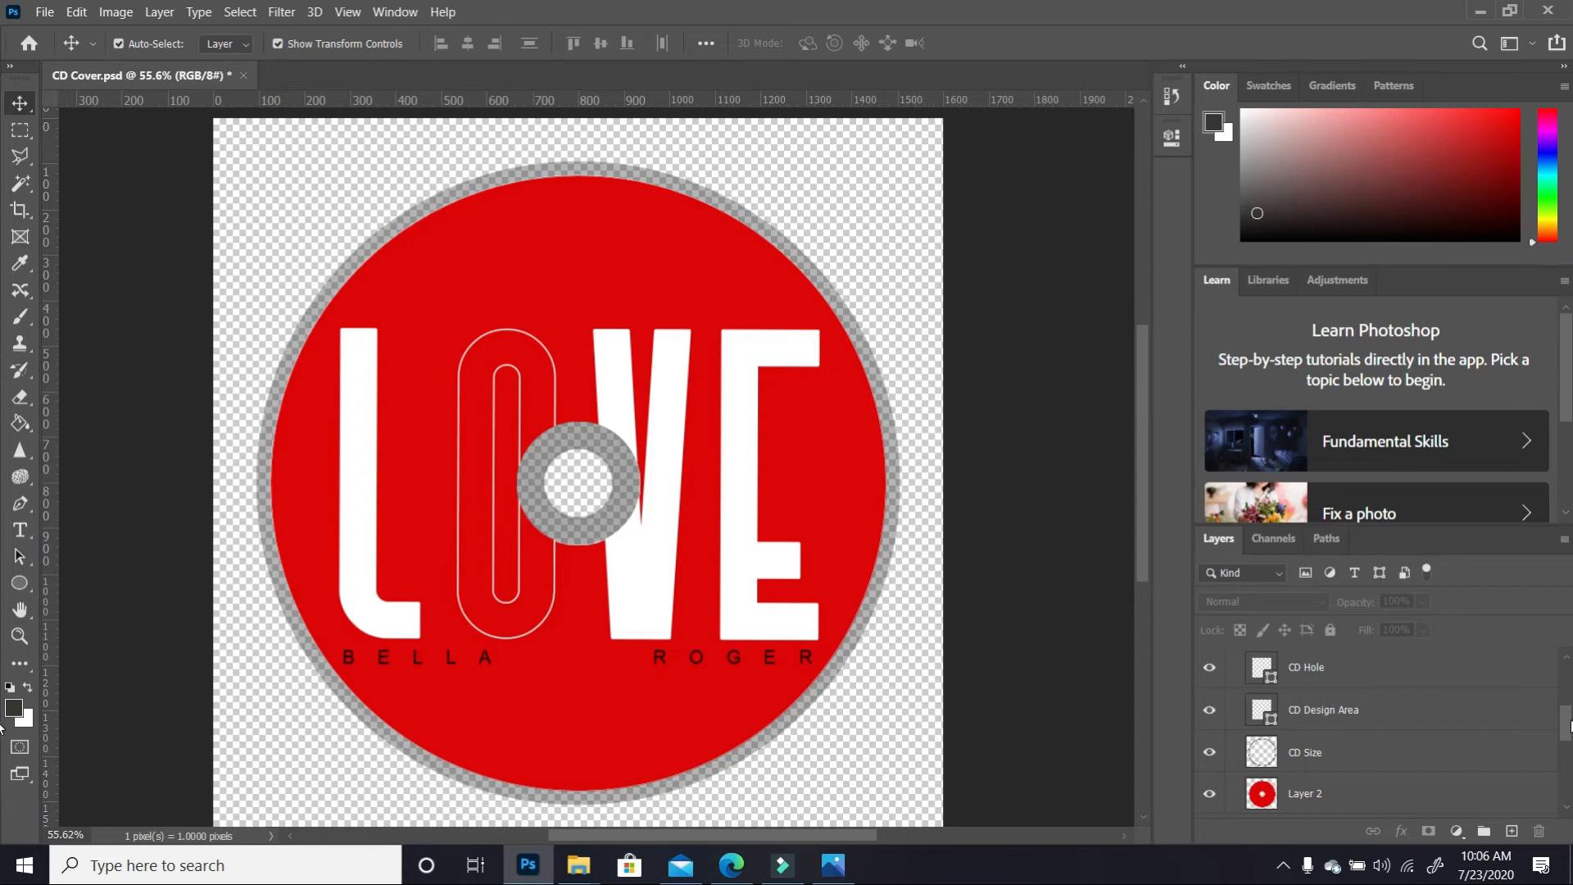
scroll(1567, 639, up, 3)
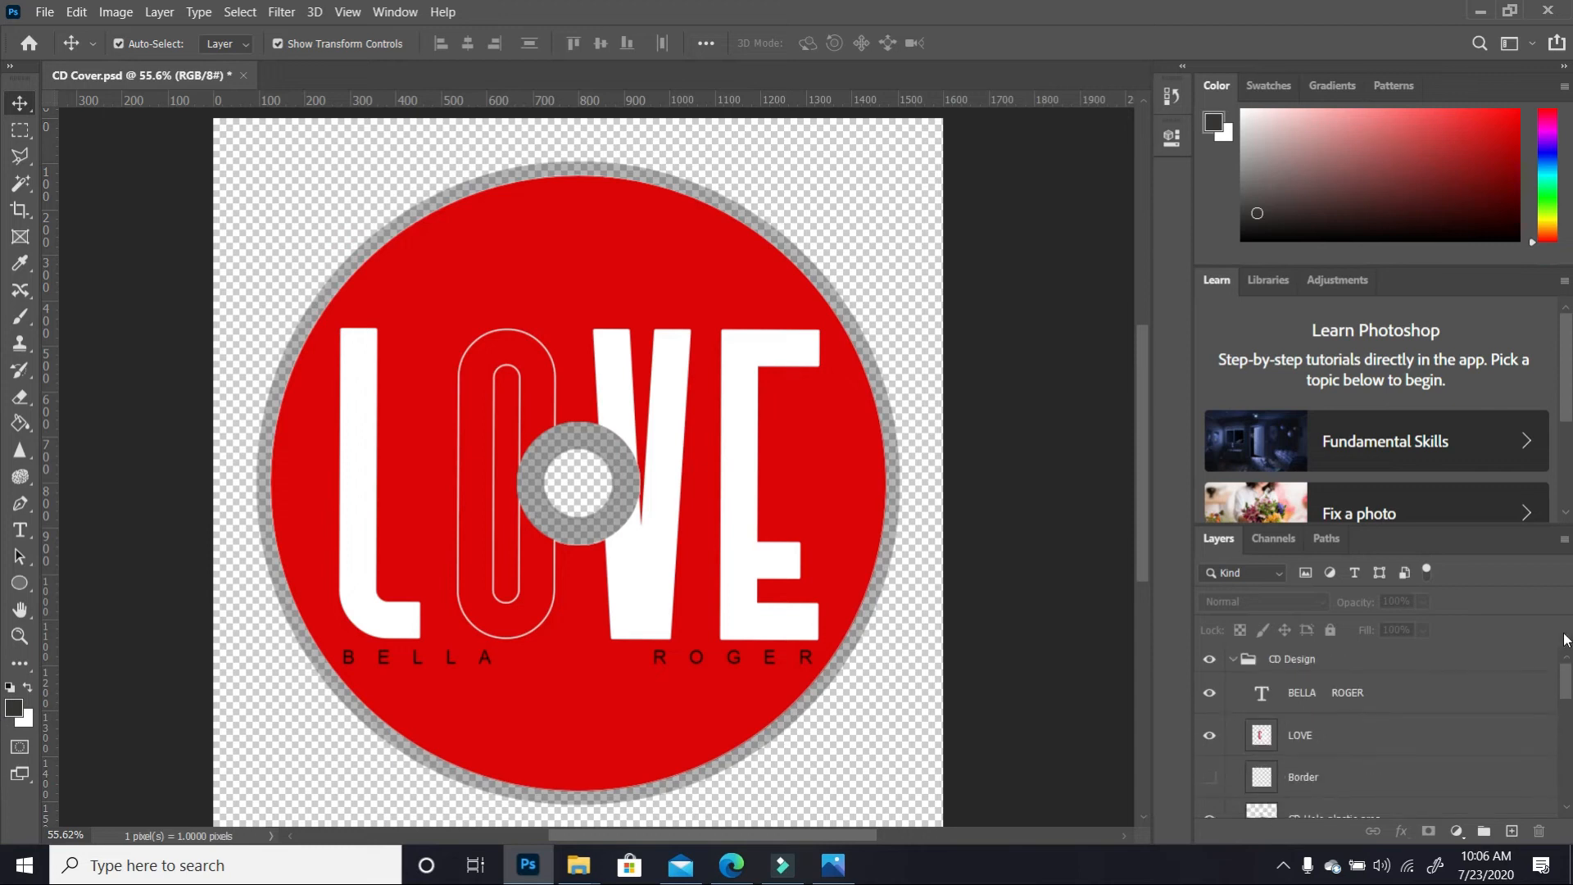
click(1229, 660)
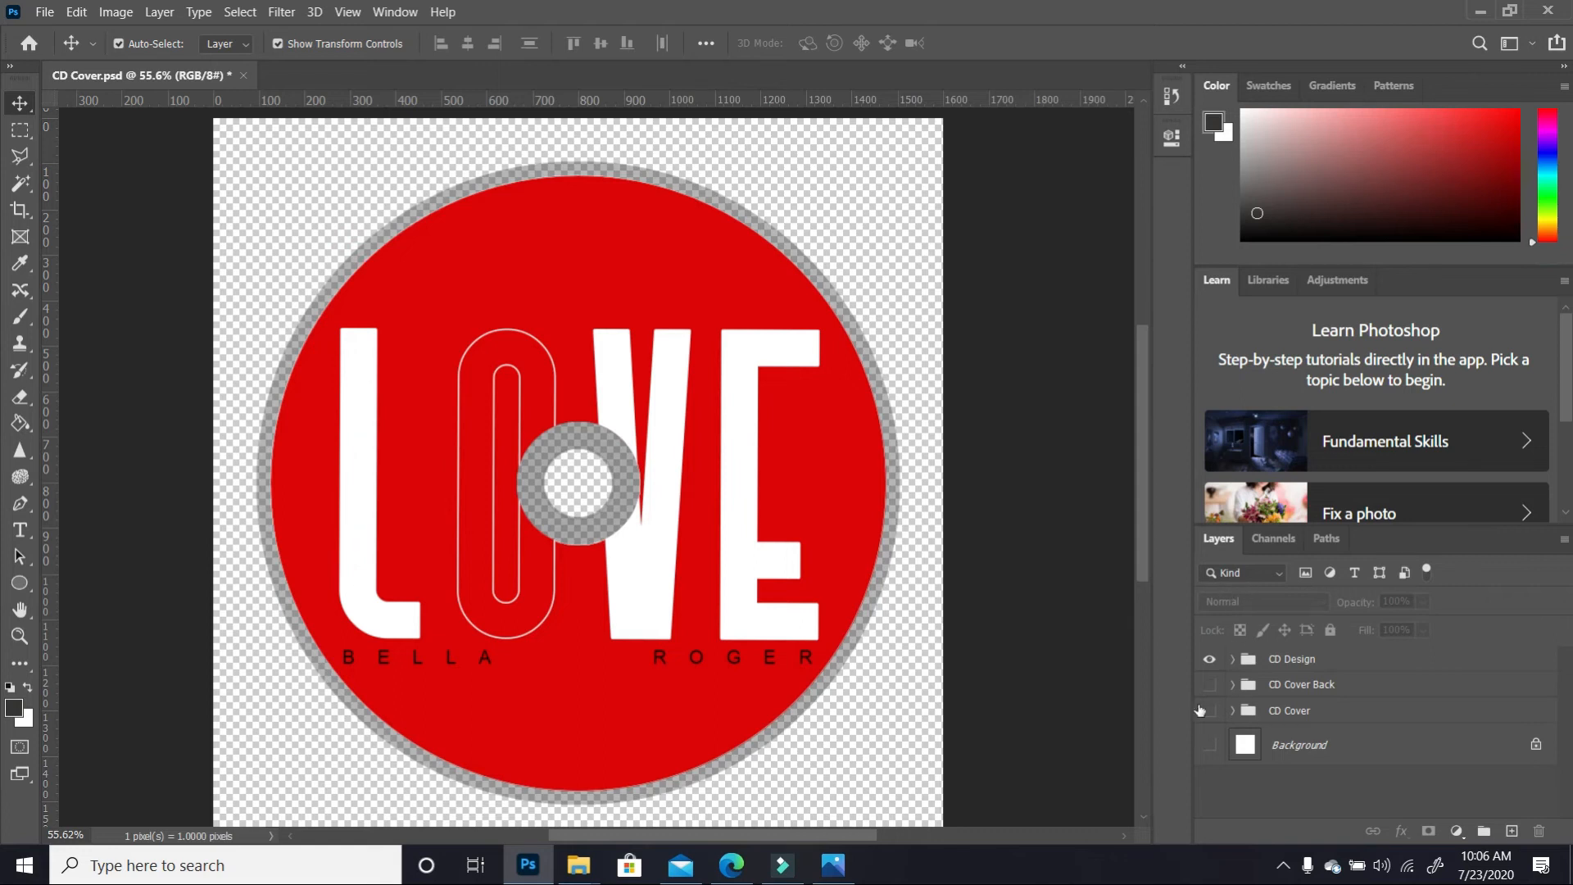
click(1209, 658)
click(1209, 686)
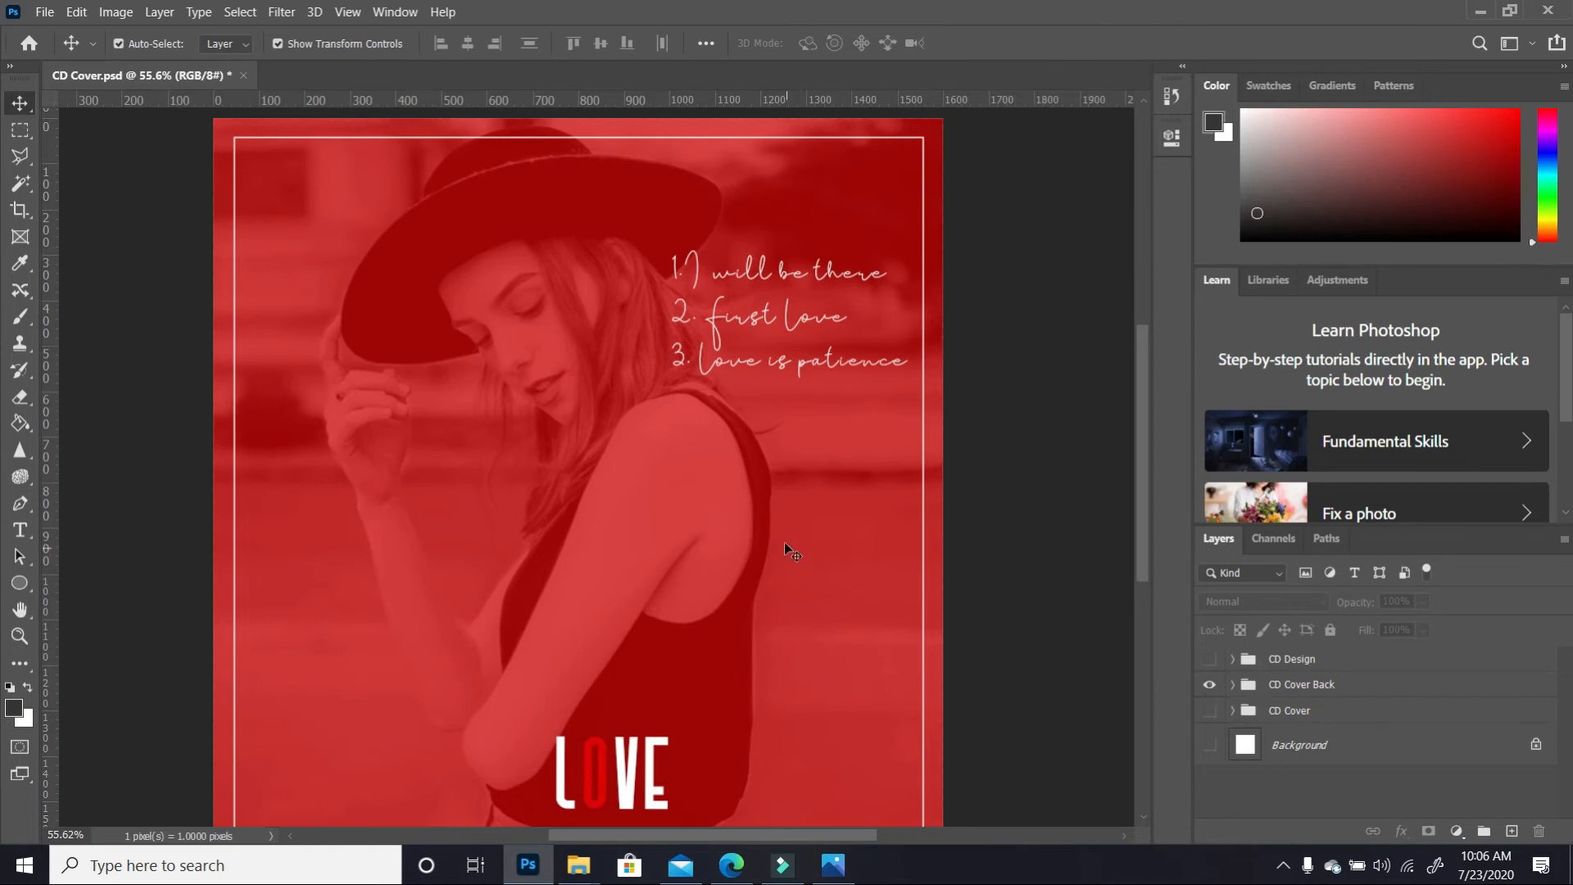
scroll(762, 469, down, 1)
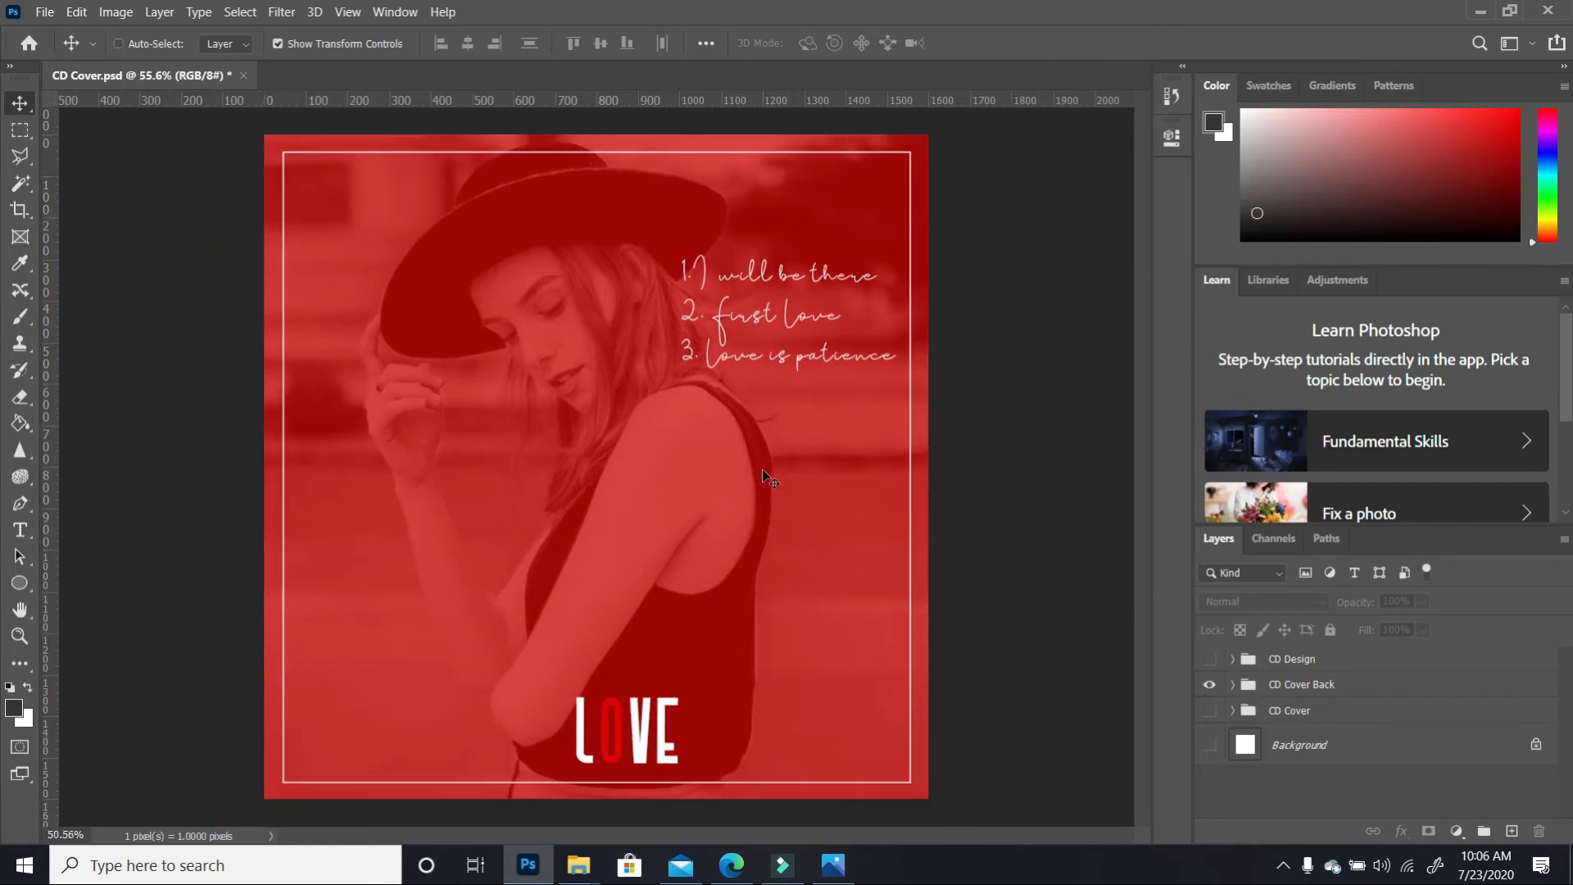
click(1209, 684)
click(1208, 711)
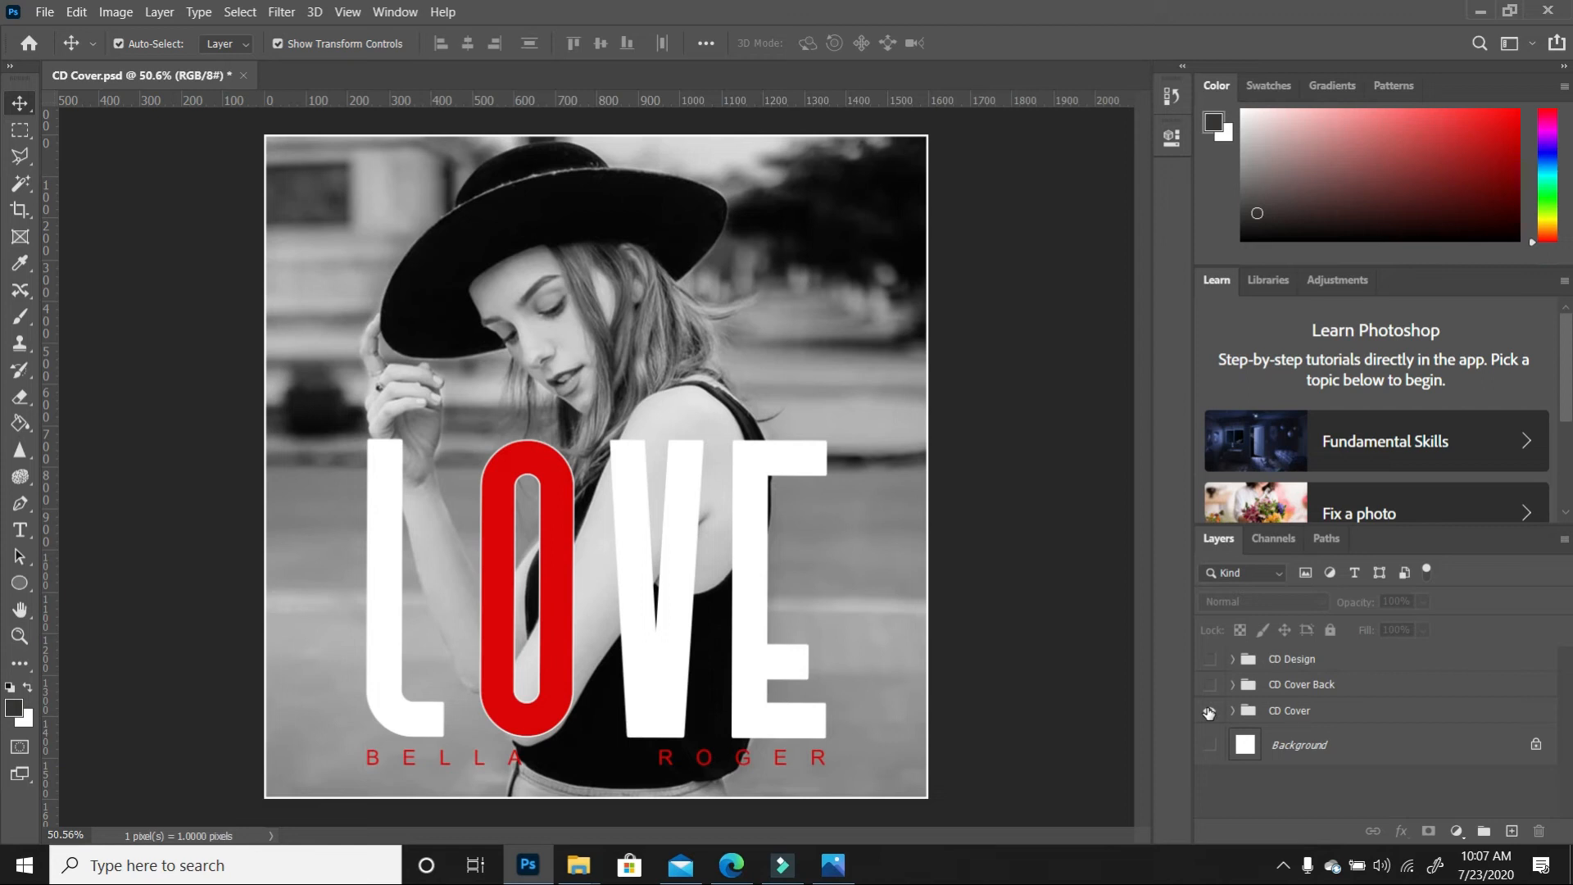
click(1208, 711)
click(45, 12)
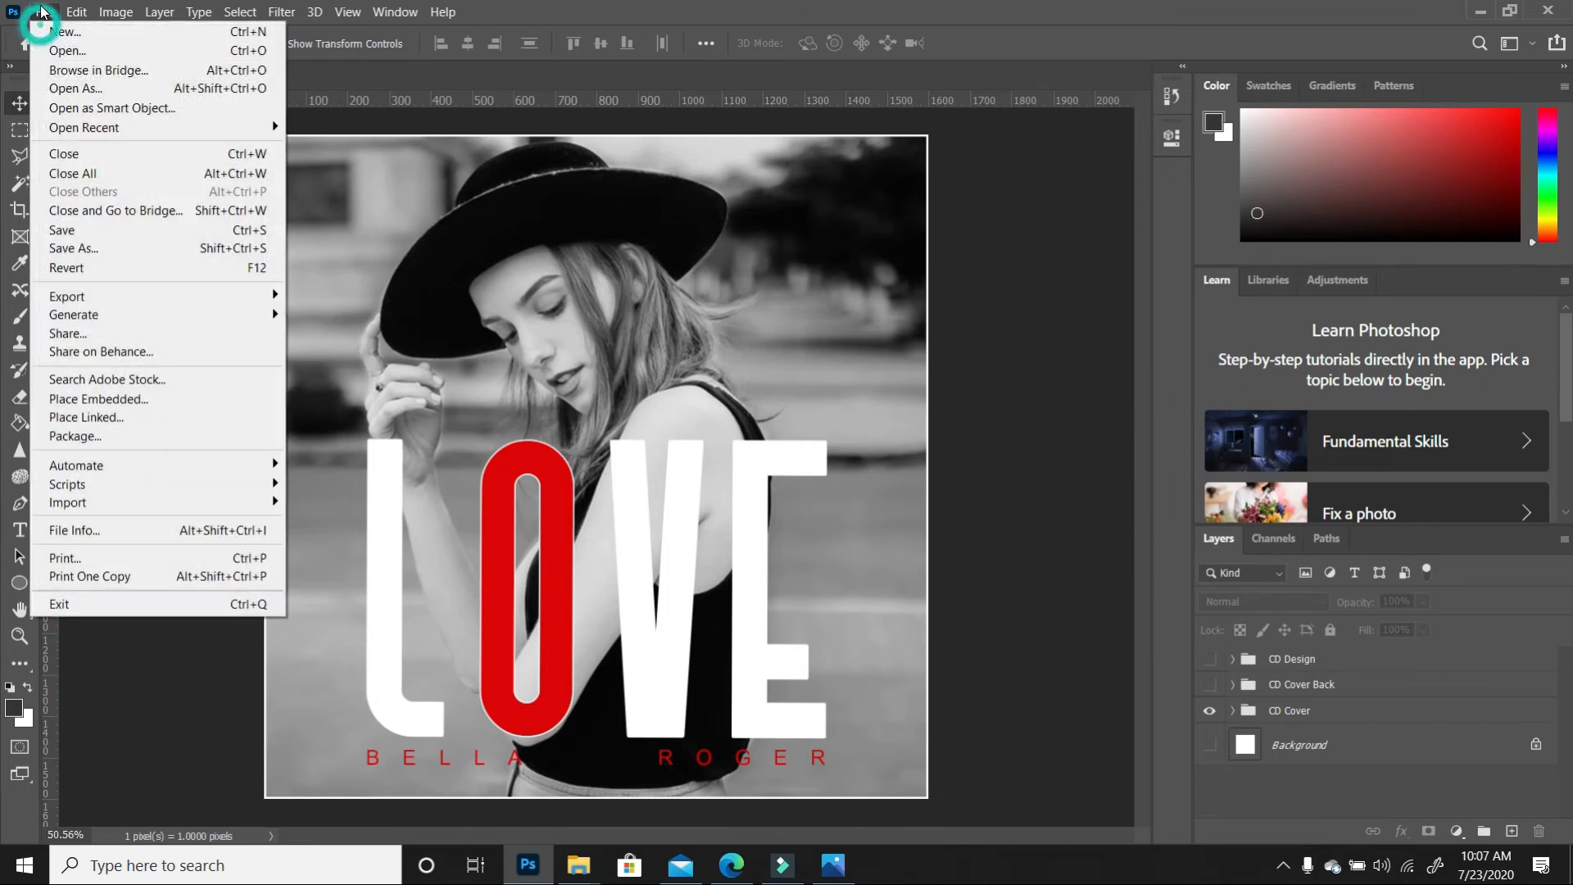
Save the front cover to this computer as a quality-12 JPEG named 'CD Cover', then hide it
click(109, 230)
click(803, 564)
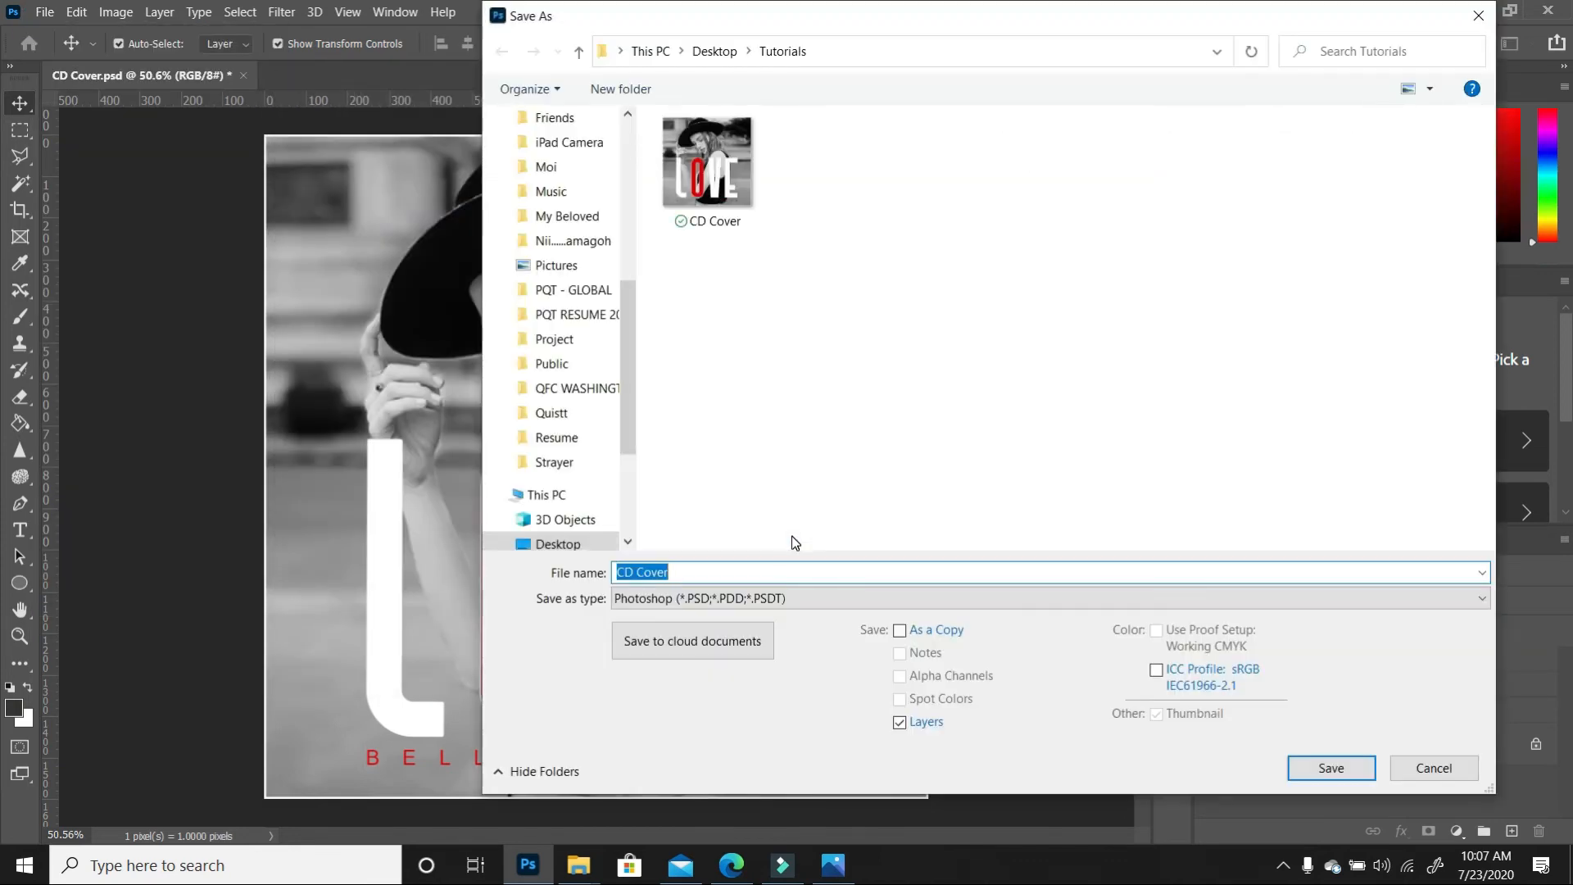
click(713, 598)
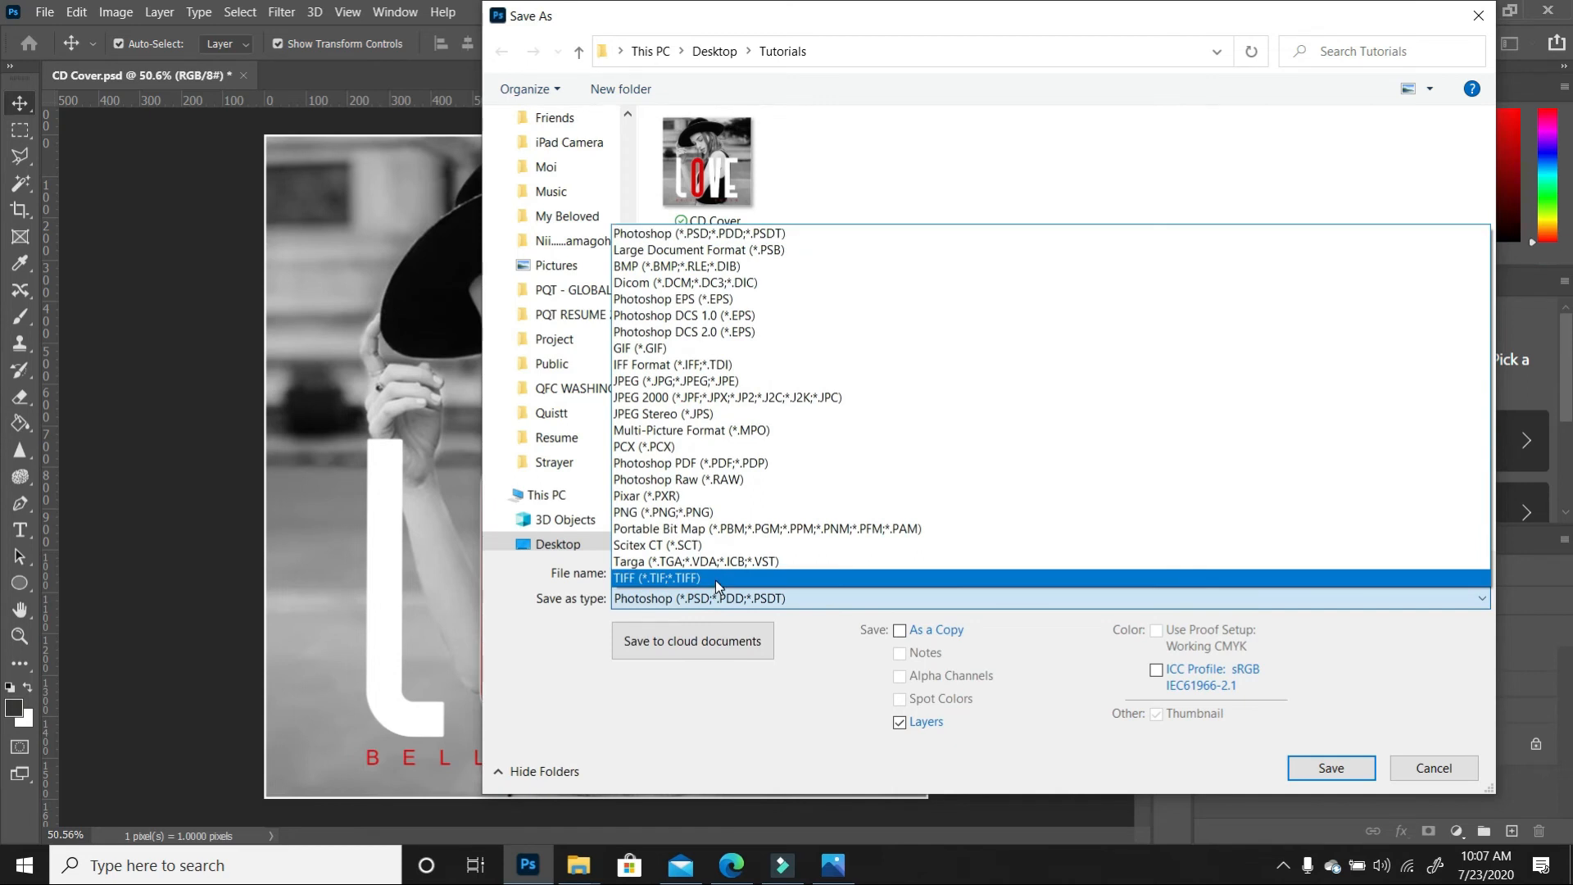
click(680, 381)
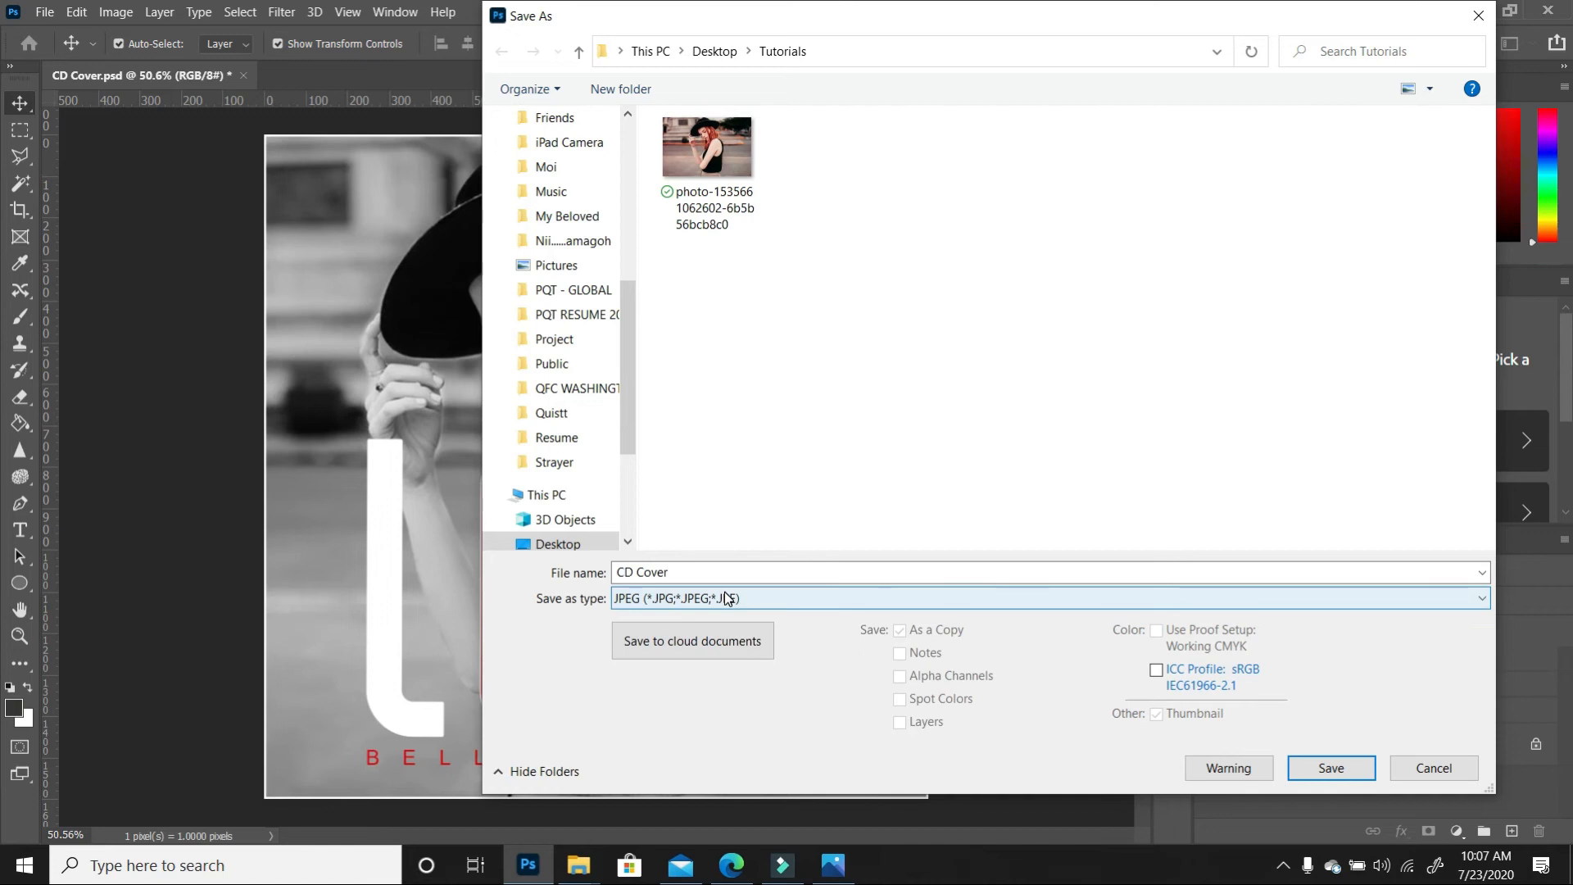
click(1333, 768)
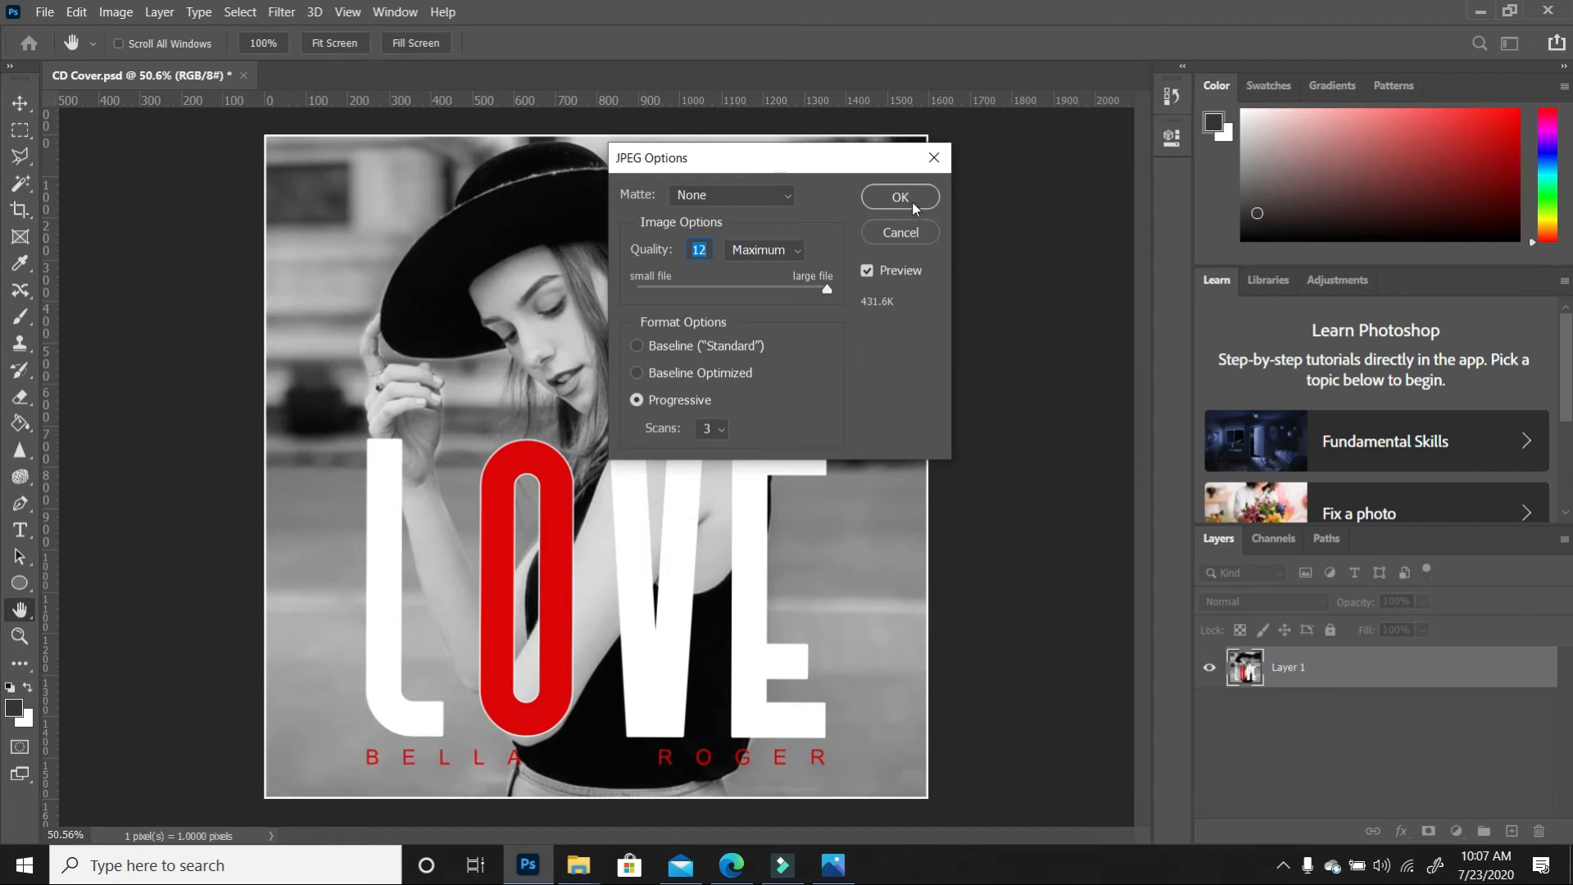
click(912, 201)
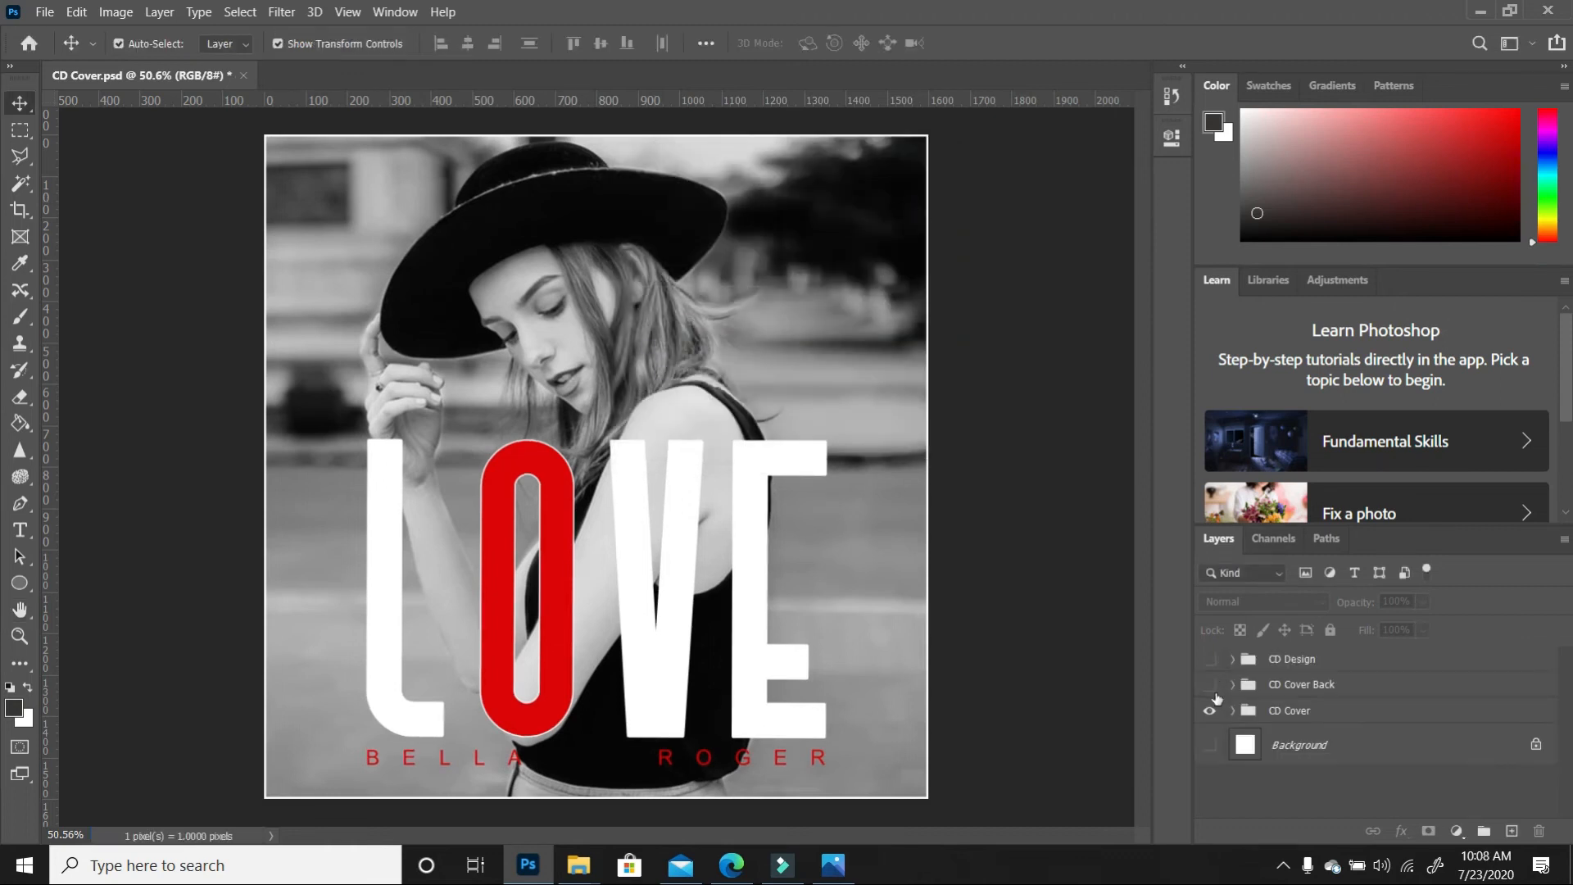
click(1210, 712)
Show the back cover, save it as a quality-12 JPEG named 'CD Cover Back', then hide it
click(1211, 684)
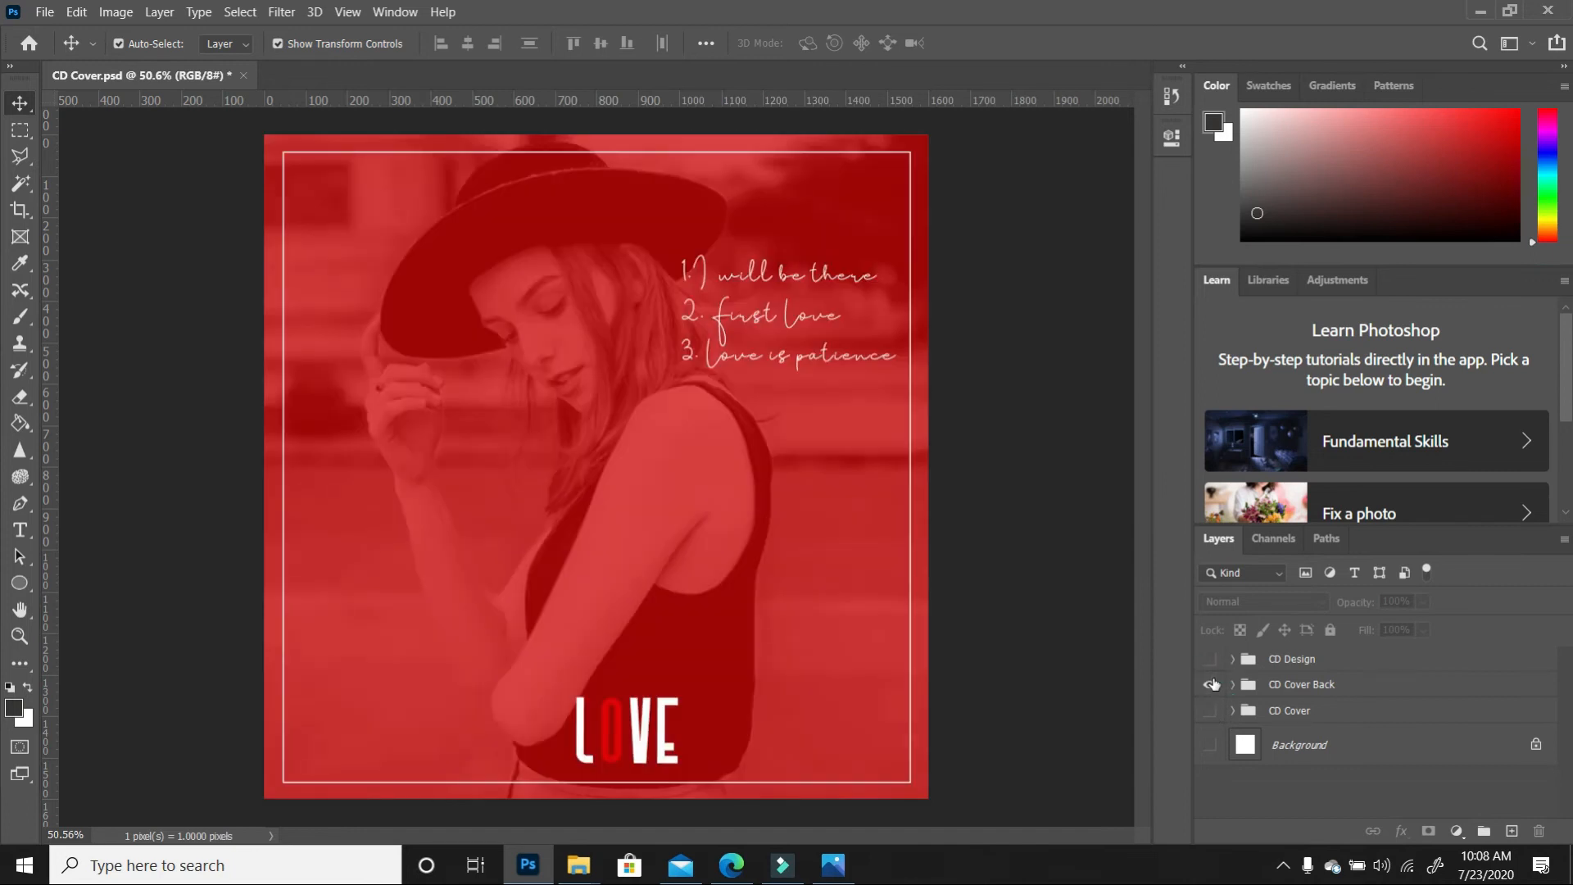
click(44, 12)
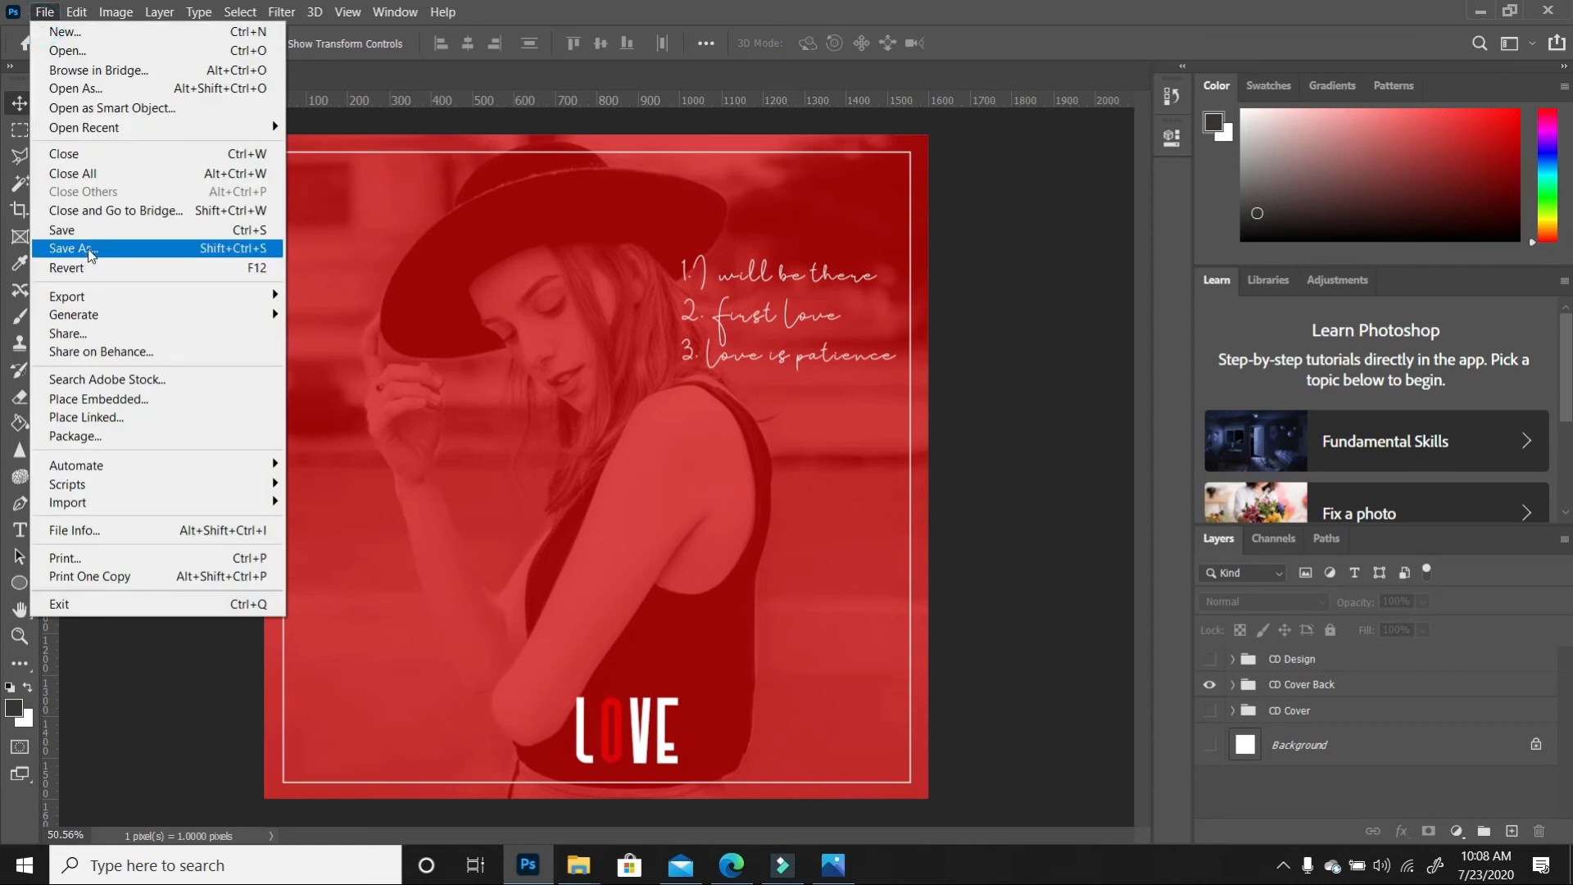
click(89, 250)
click(887, 576)
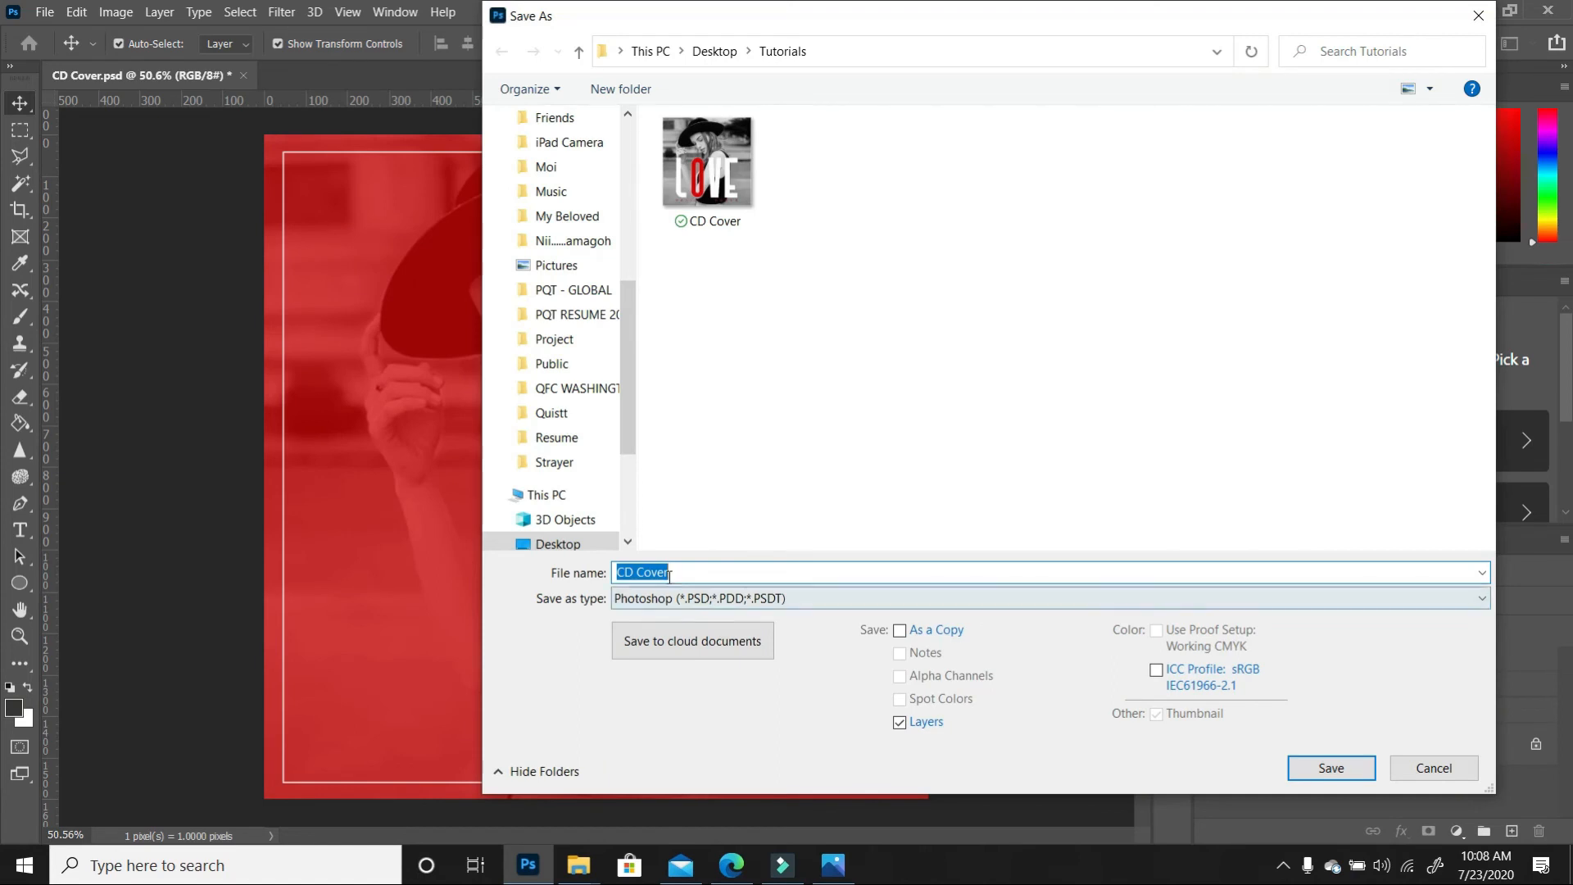
click(690, 571)
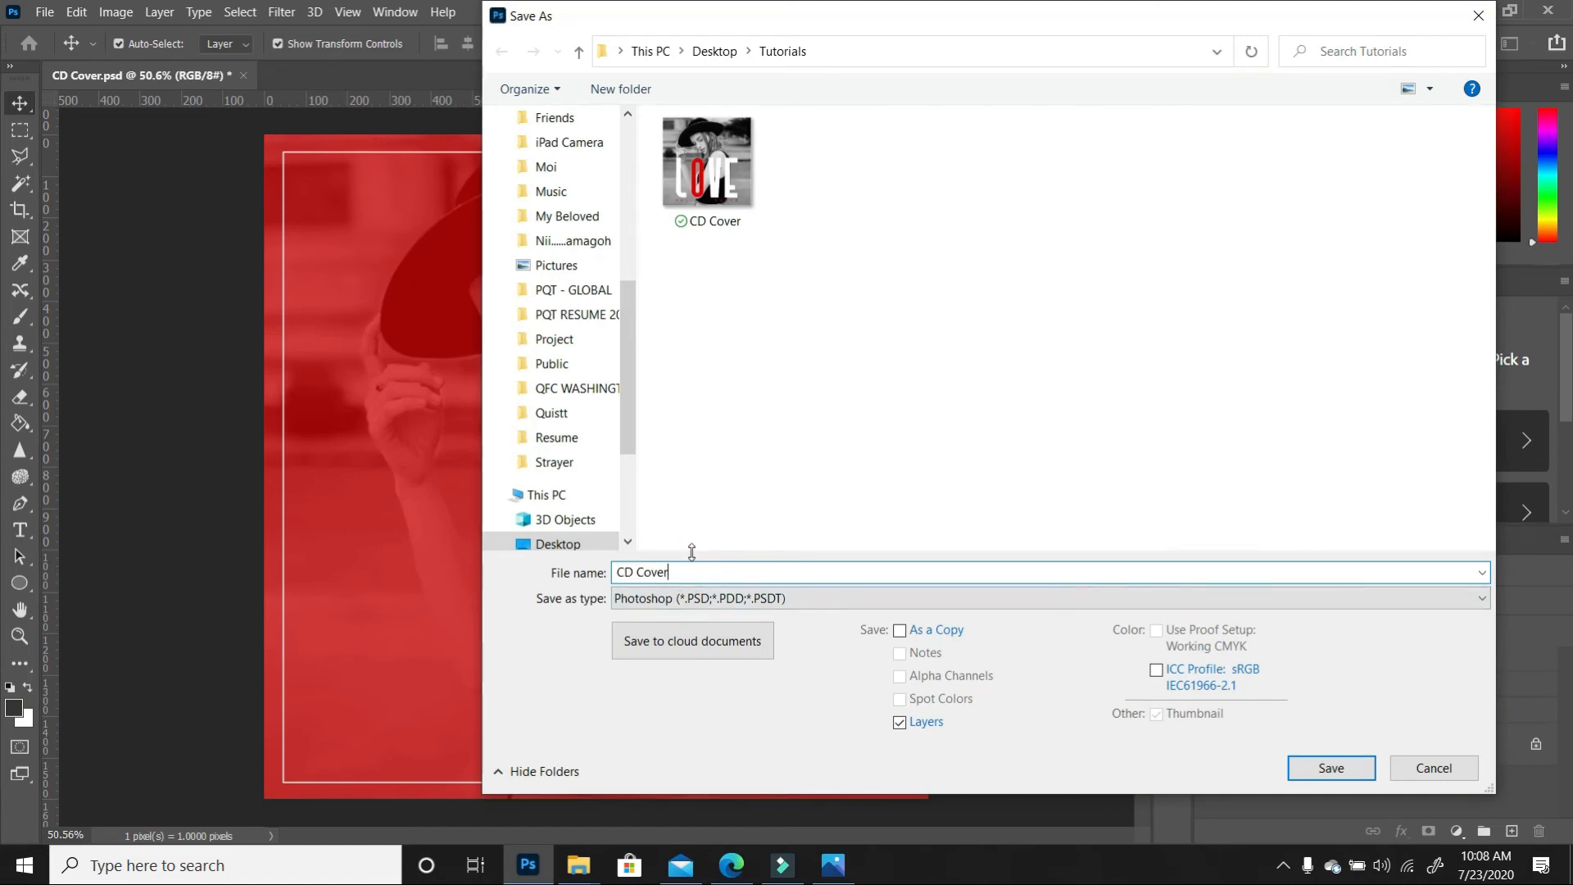
key(BackSpace)
key(BackSpace)
key(BackSpace)
key(BackSpace)
key(BackSpace)
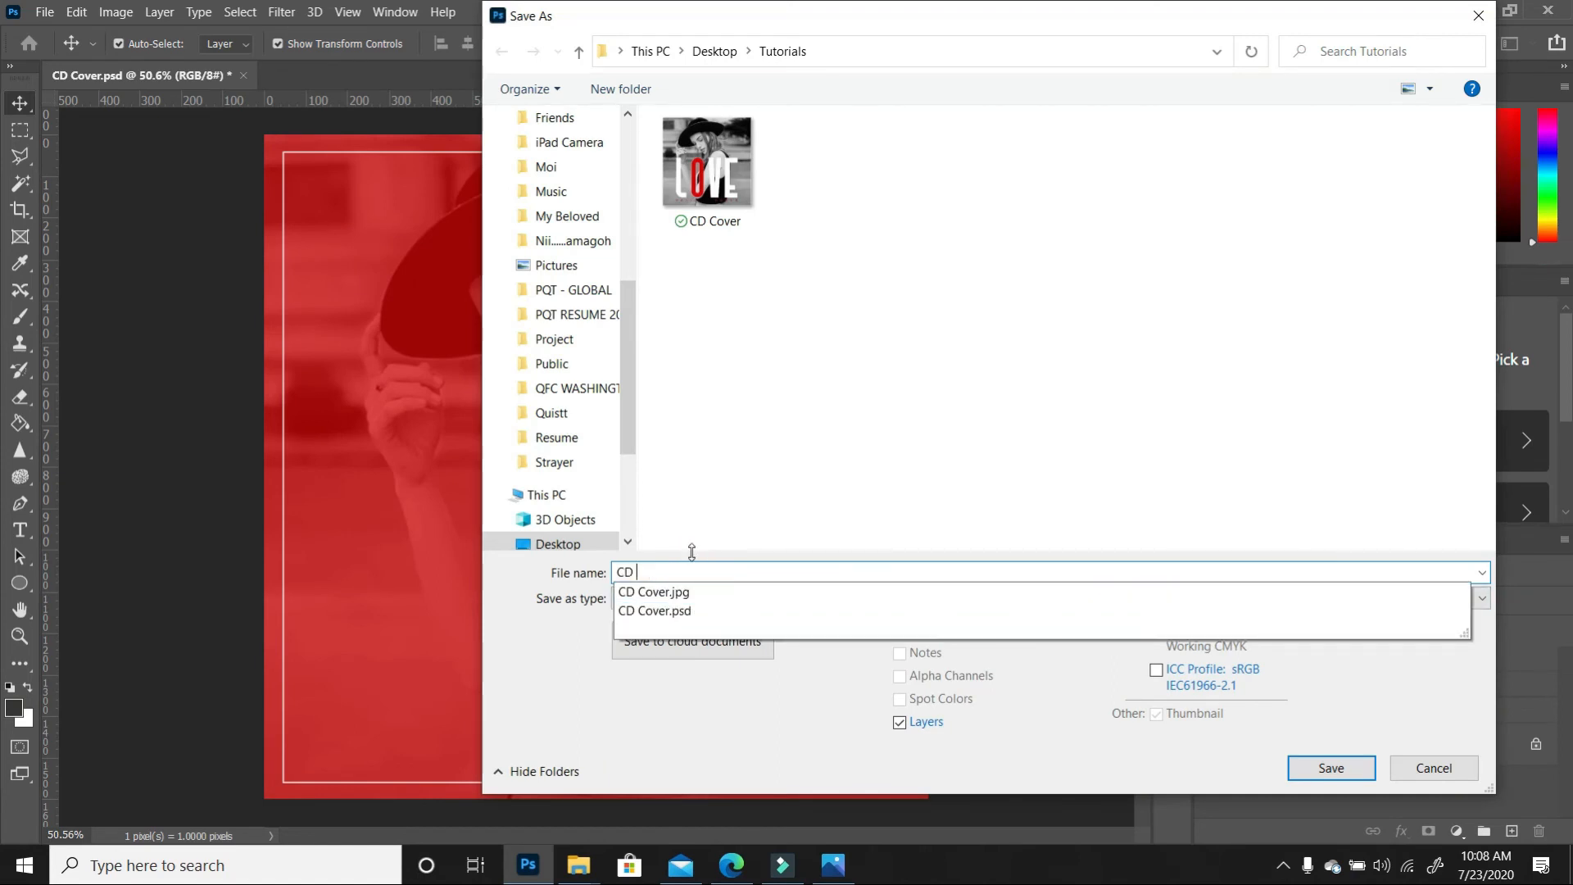
text(Cover Back)
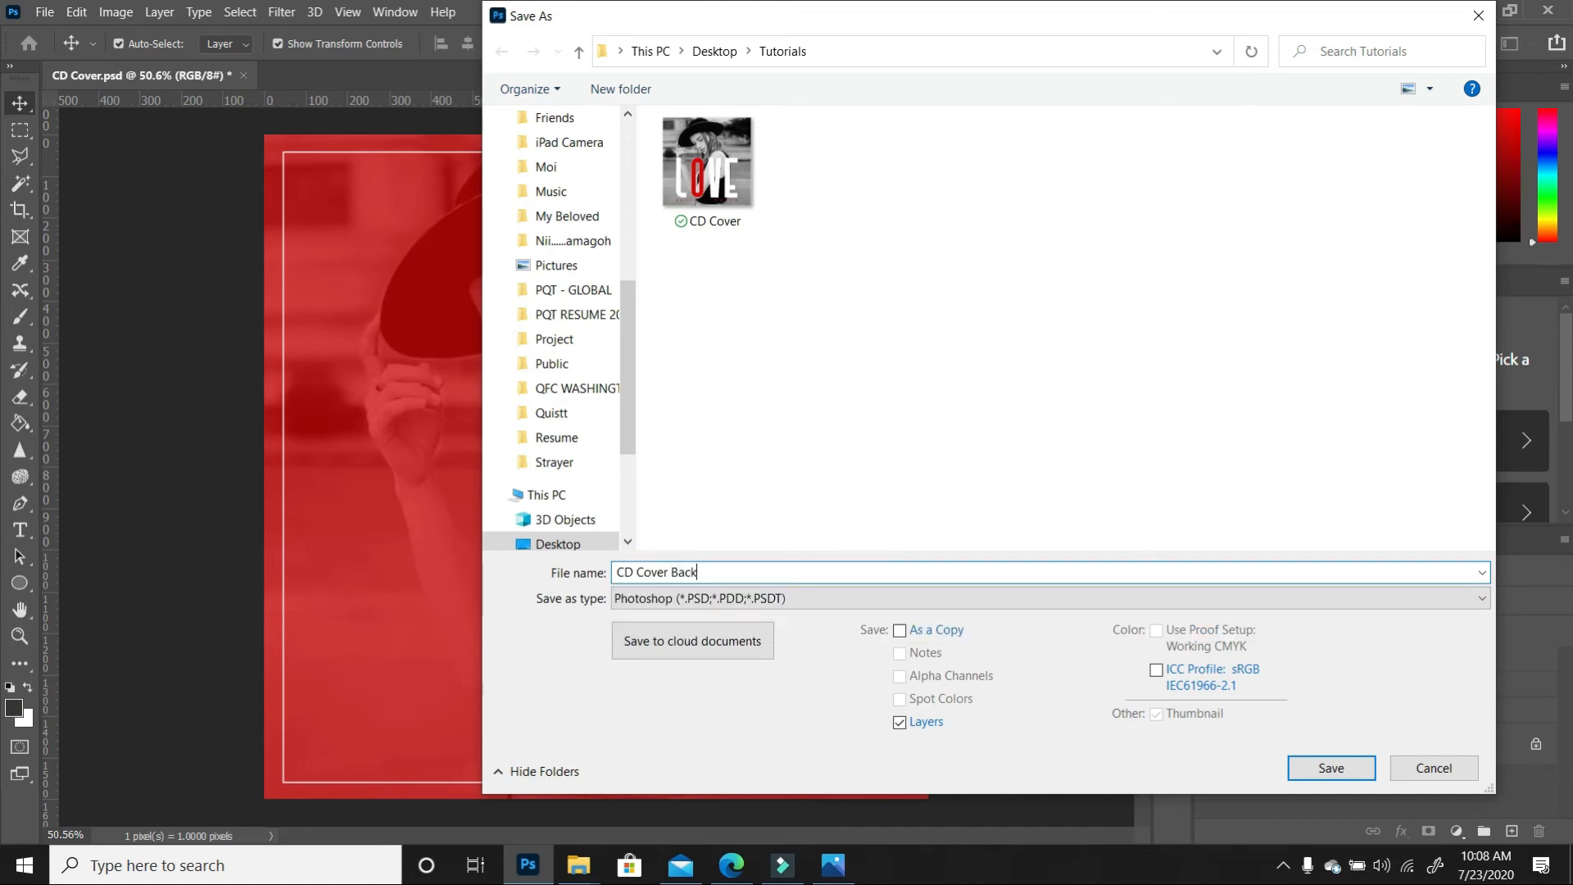
click(833, 598)
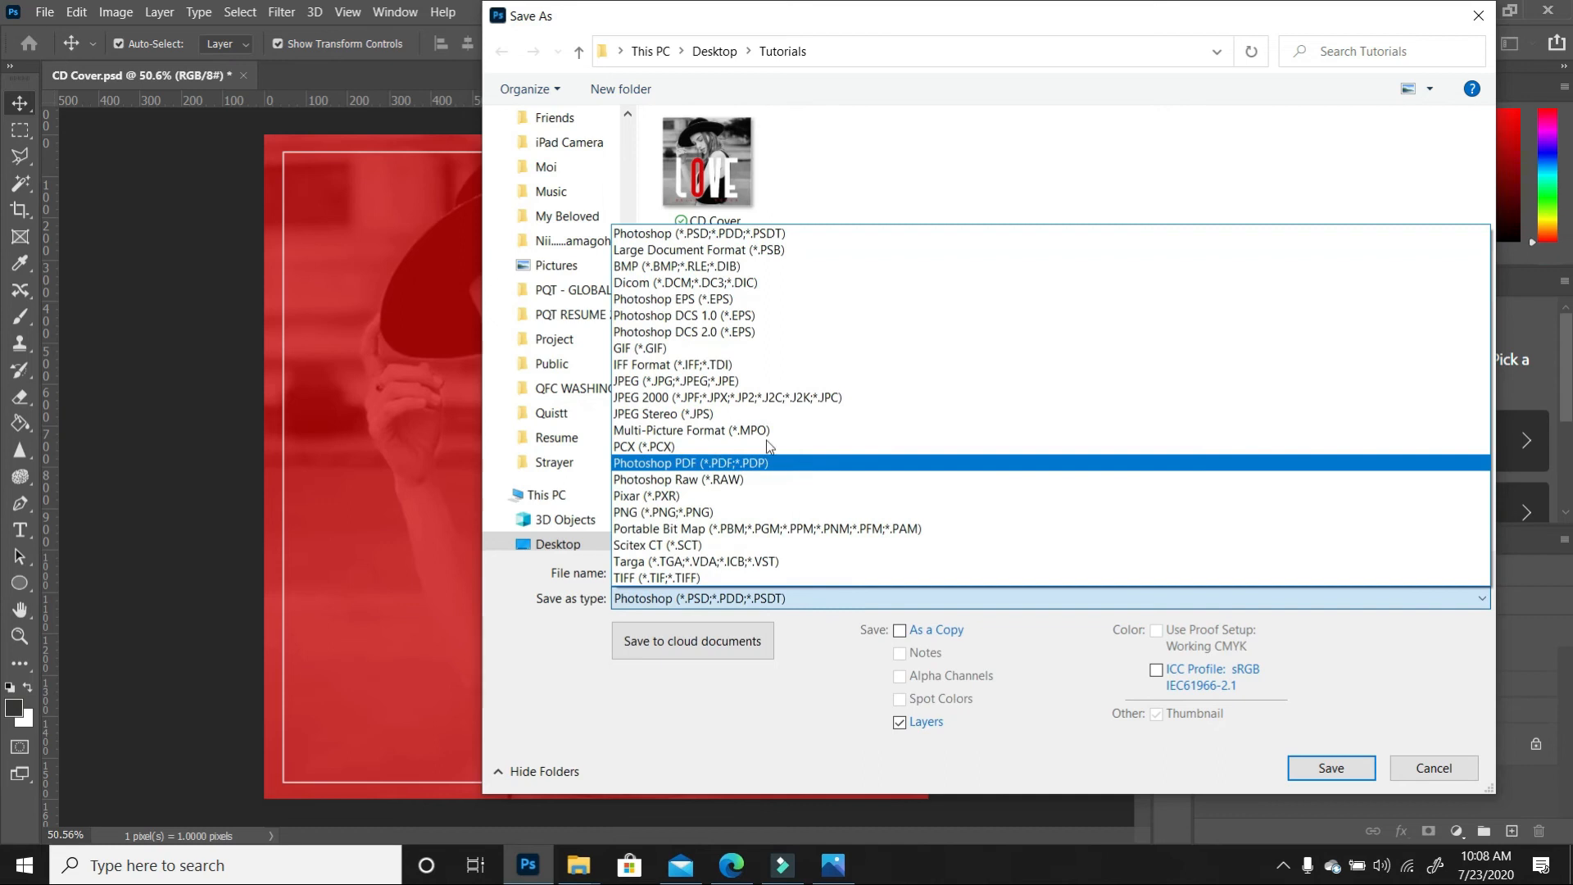
click(744, 382)
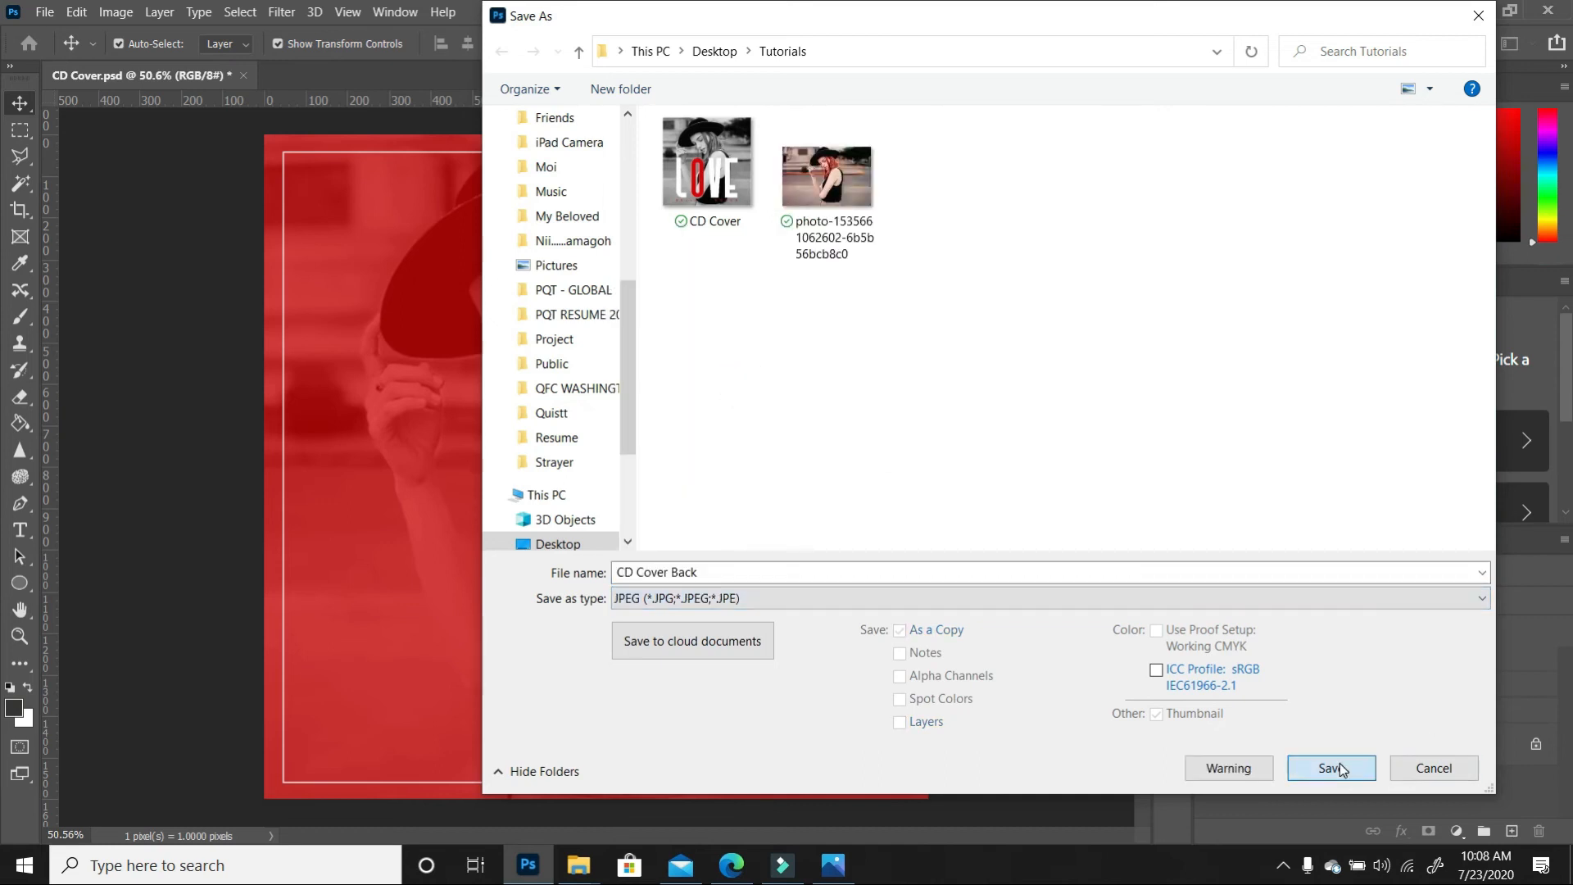
click(1339, 765)
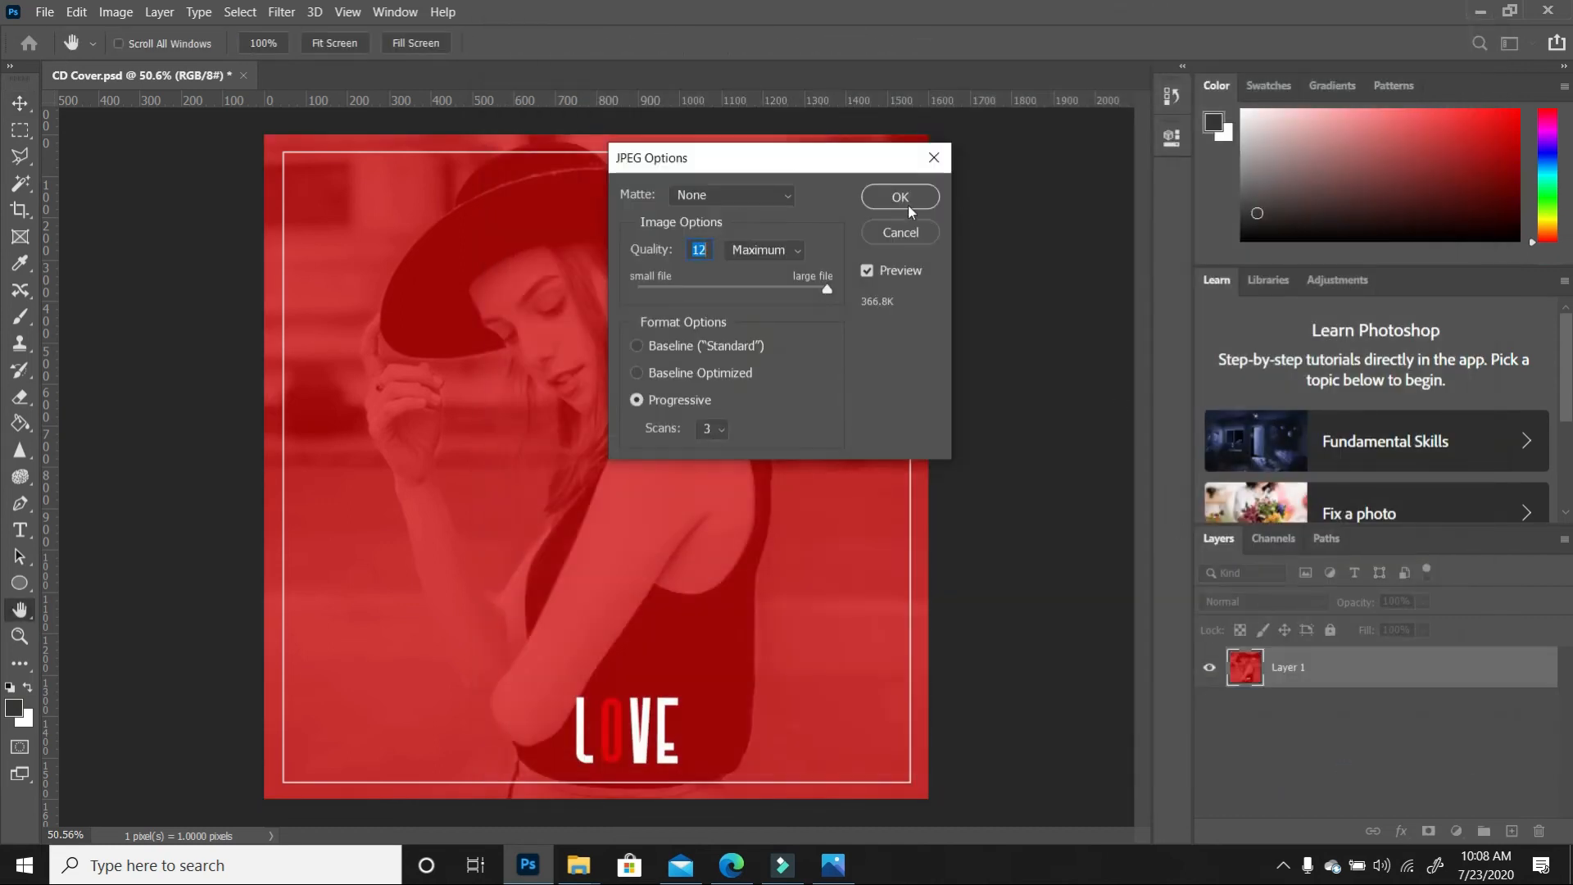
click(907, 204)
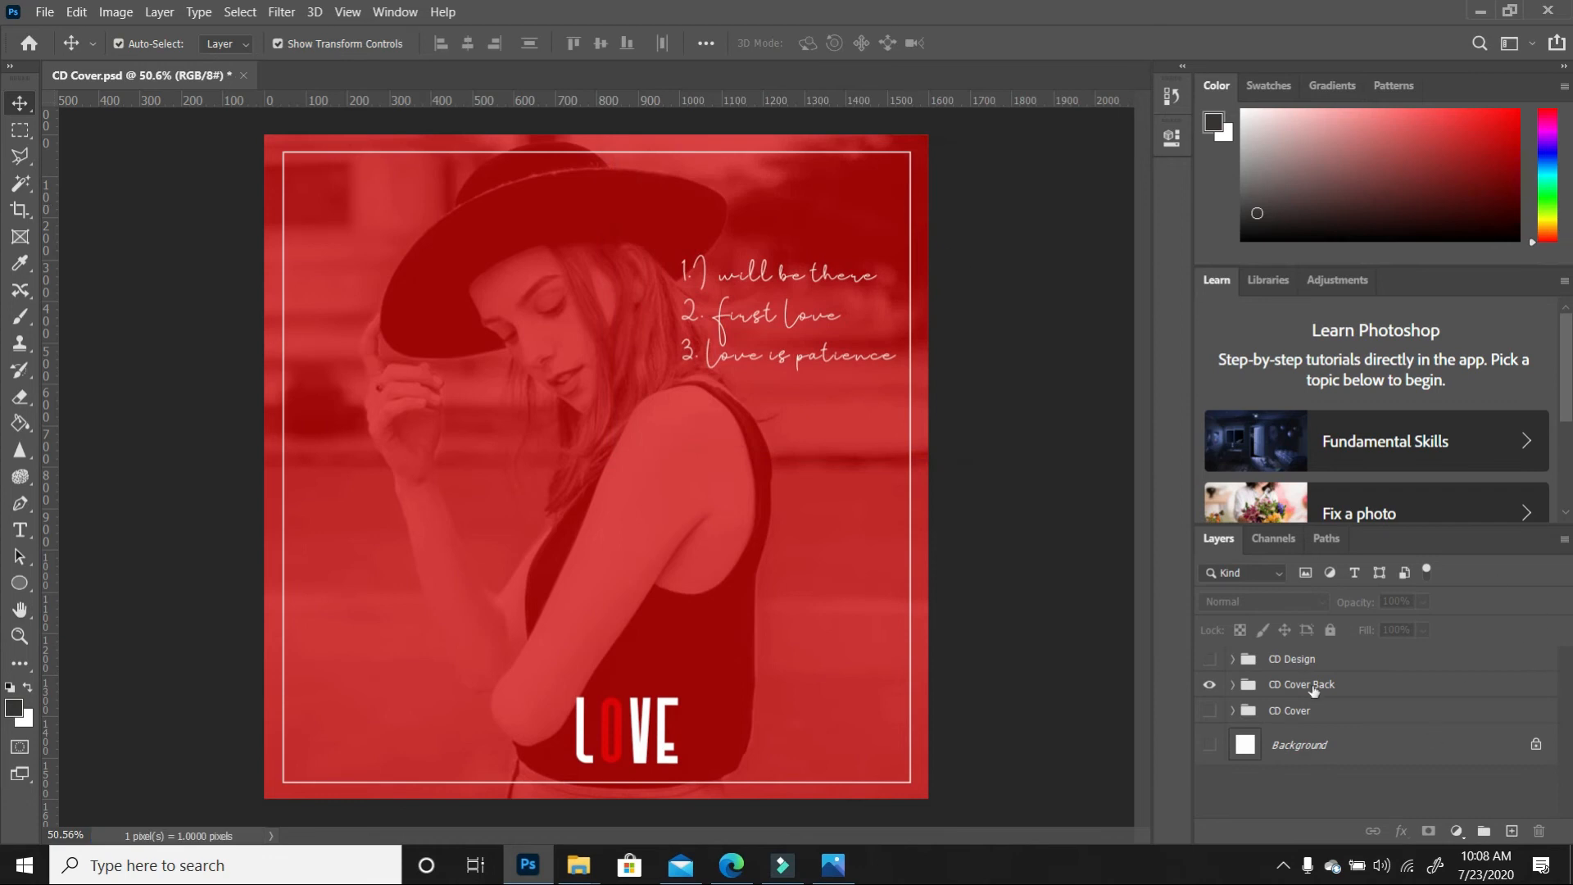
click(1209, 684)
Show the CD Design disc group and save it to this computer as a PNG named 'CD Design'
click(1210, 659)
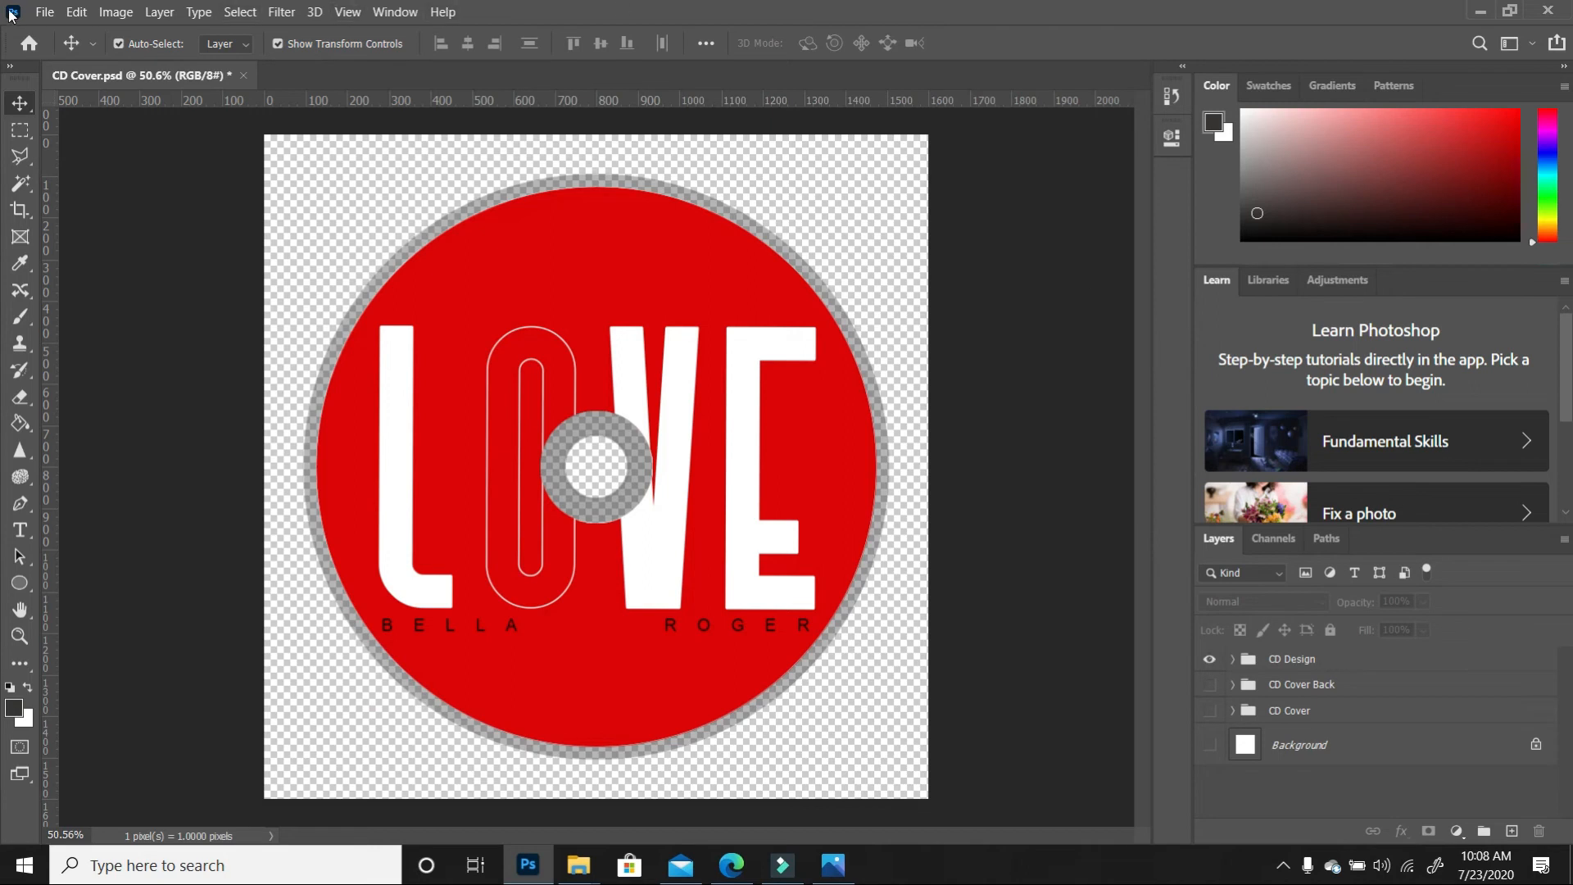
click(45, 12)
click(91, 245)
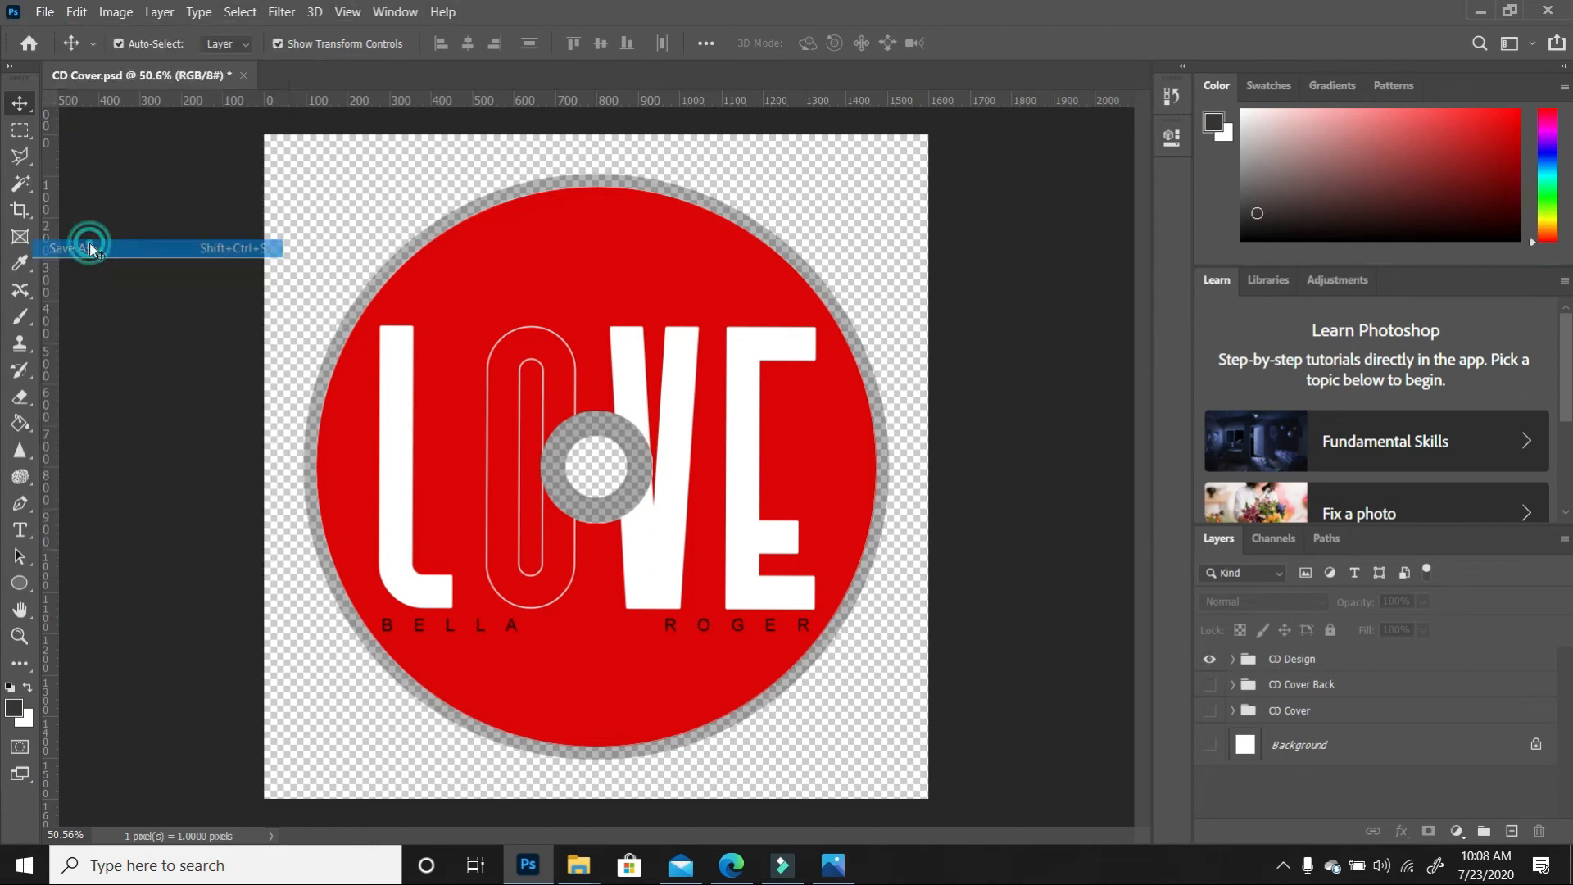
click(783, 578)
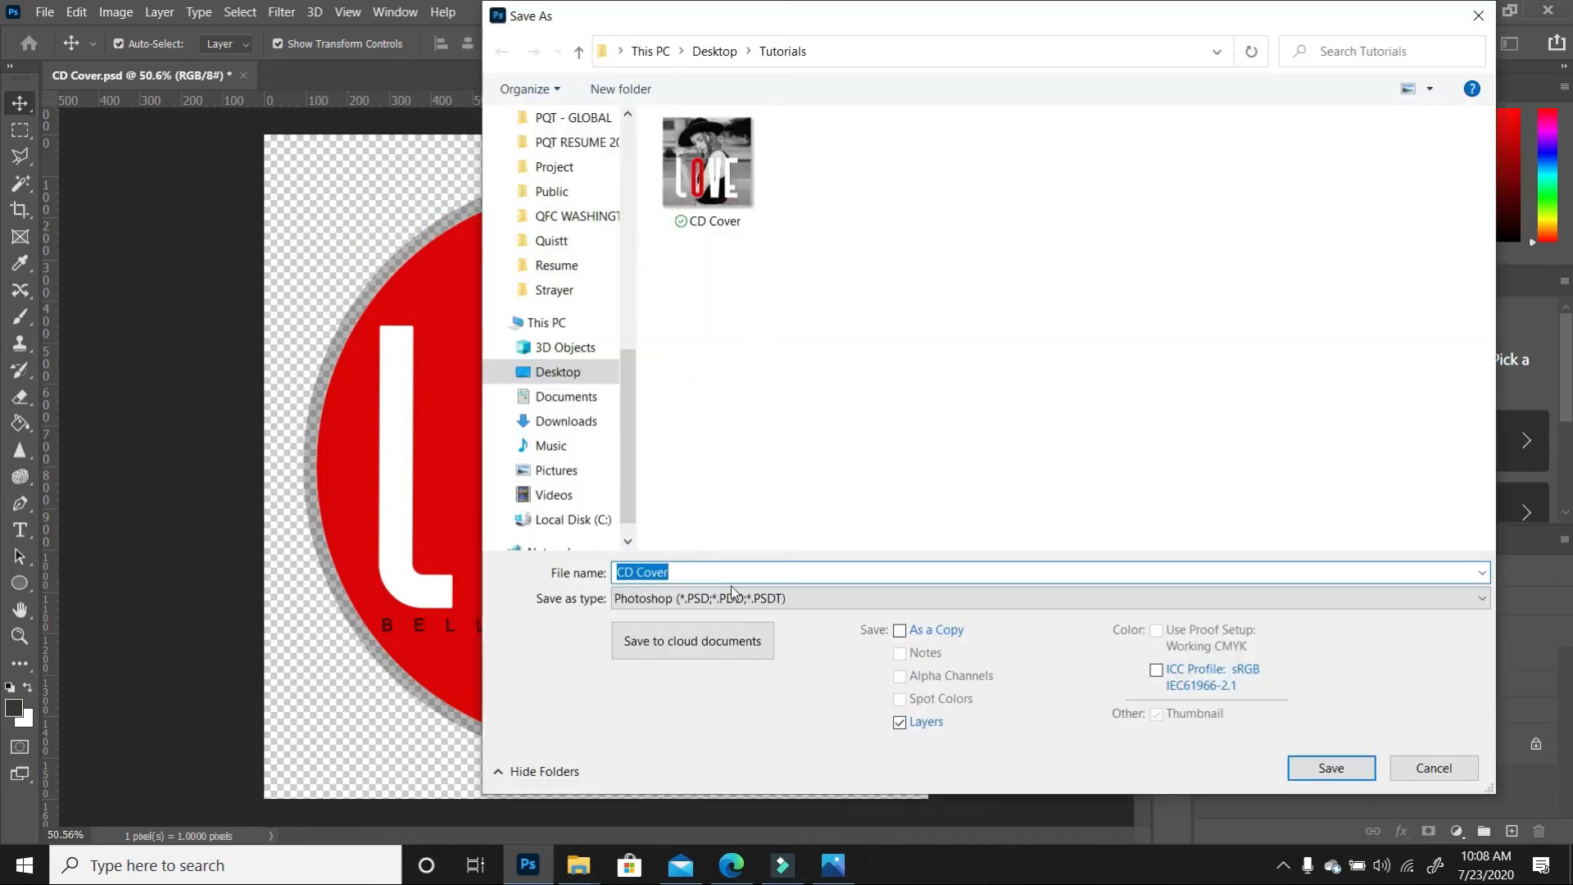
click(732, 596)
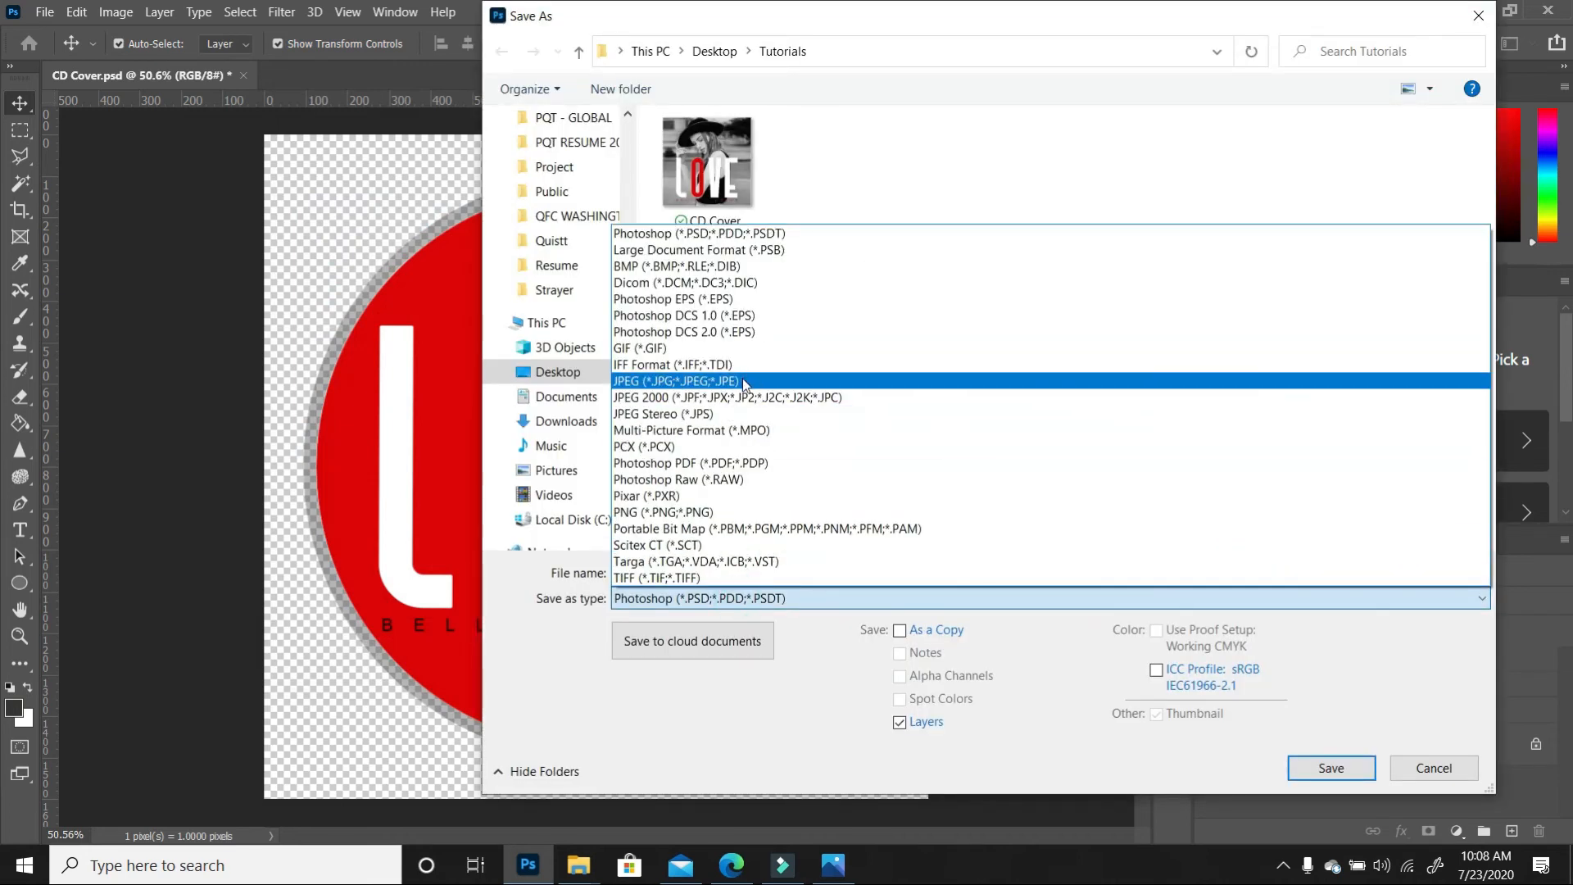
click(722, 512)
click(671, 571)
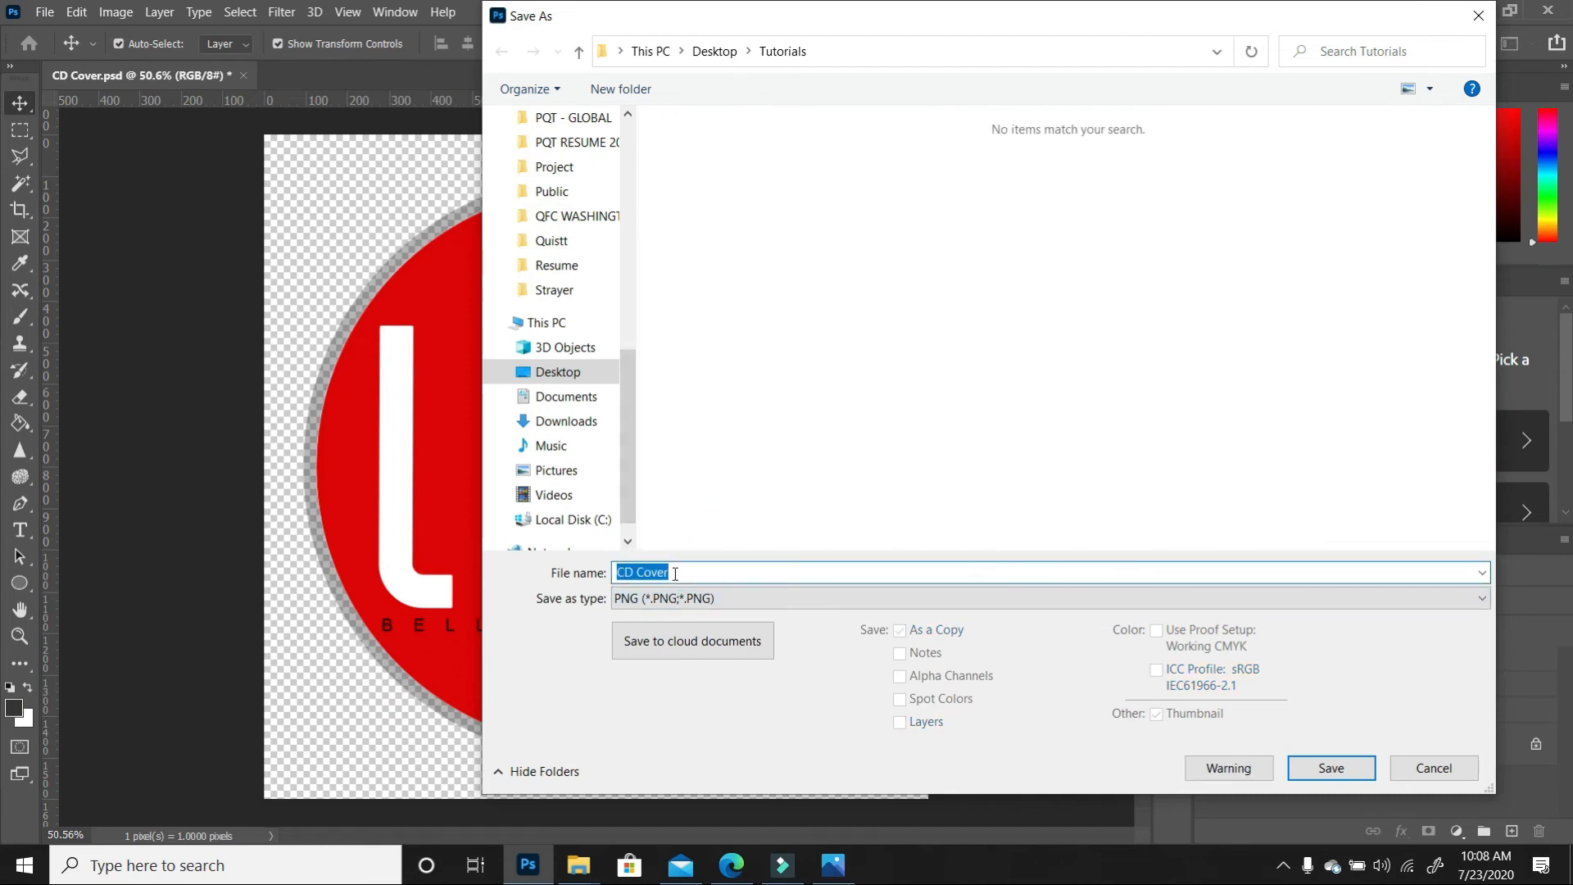
click(685, 571)
key(BackSpace)
key(BackSpace)
key(BackSpace)
key(BackSpace)
key(BackSpace)
text(Design)
click(1335, 768)
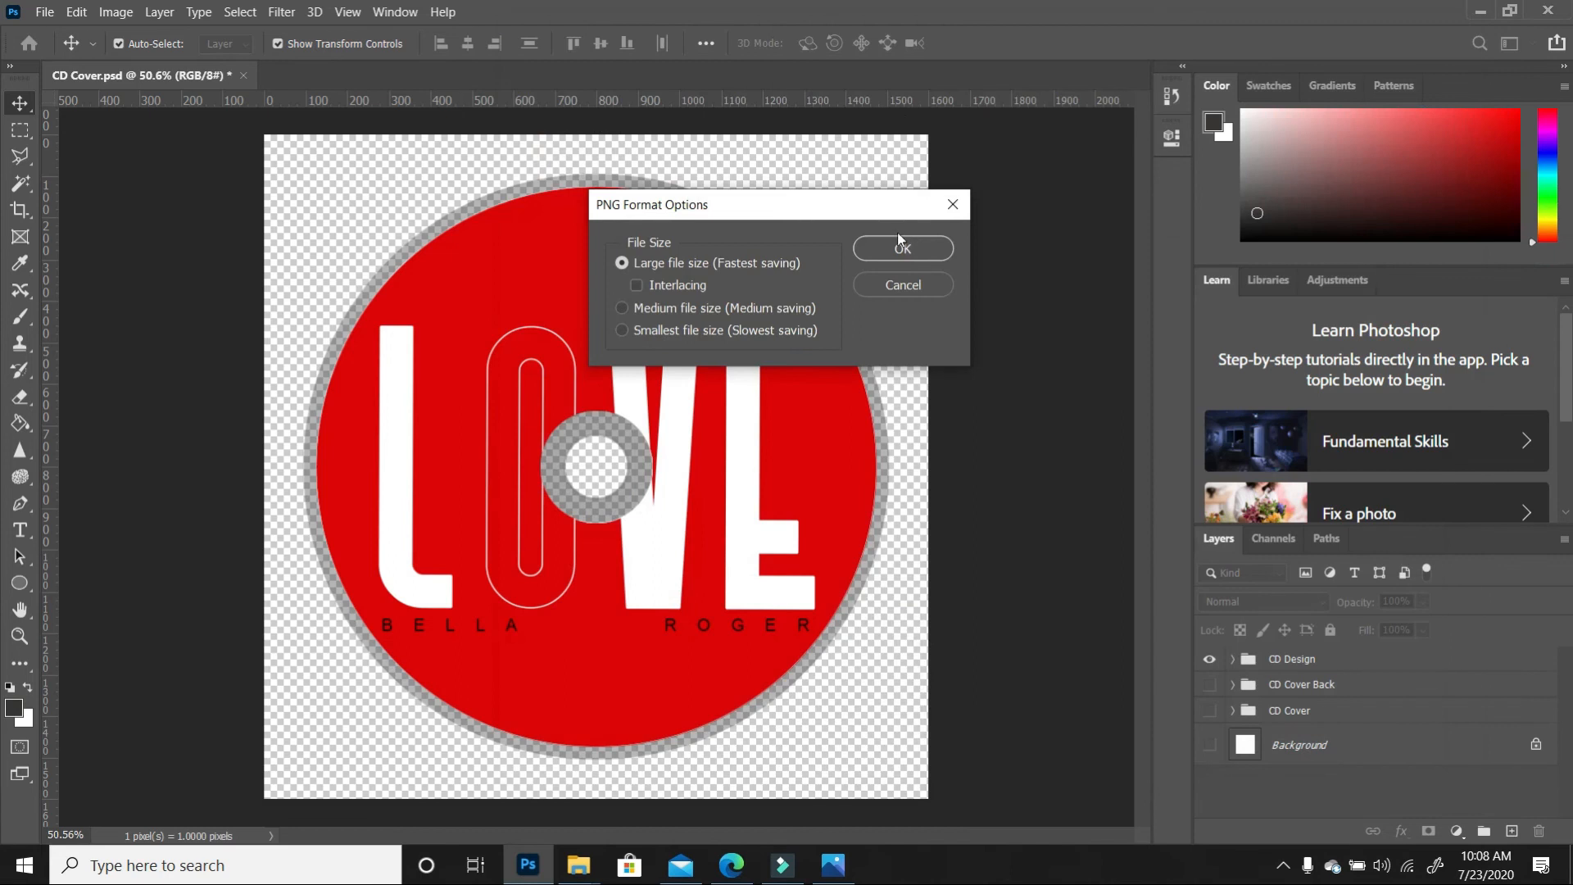
click(900, 249)
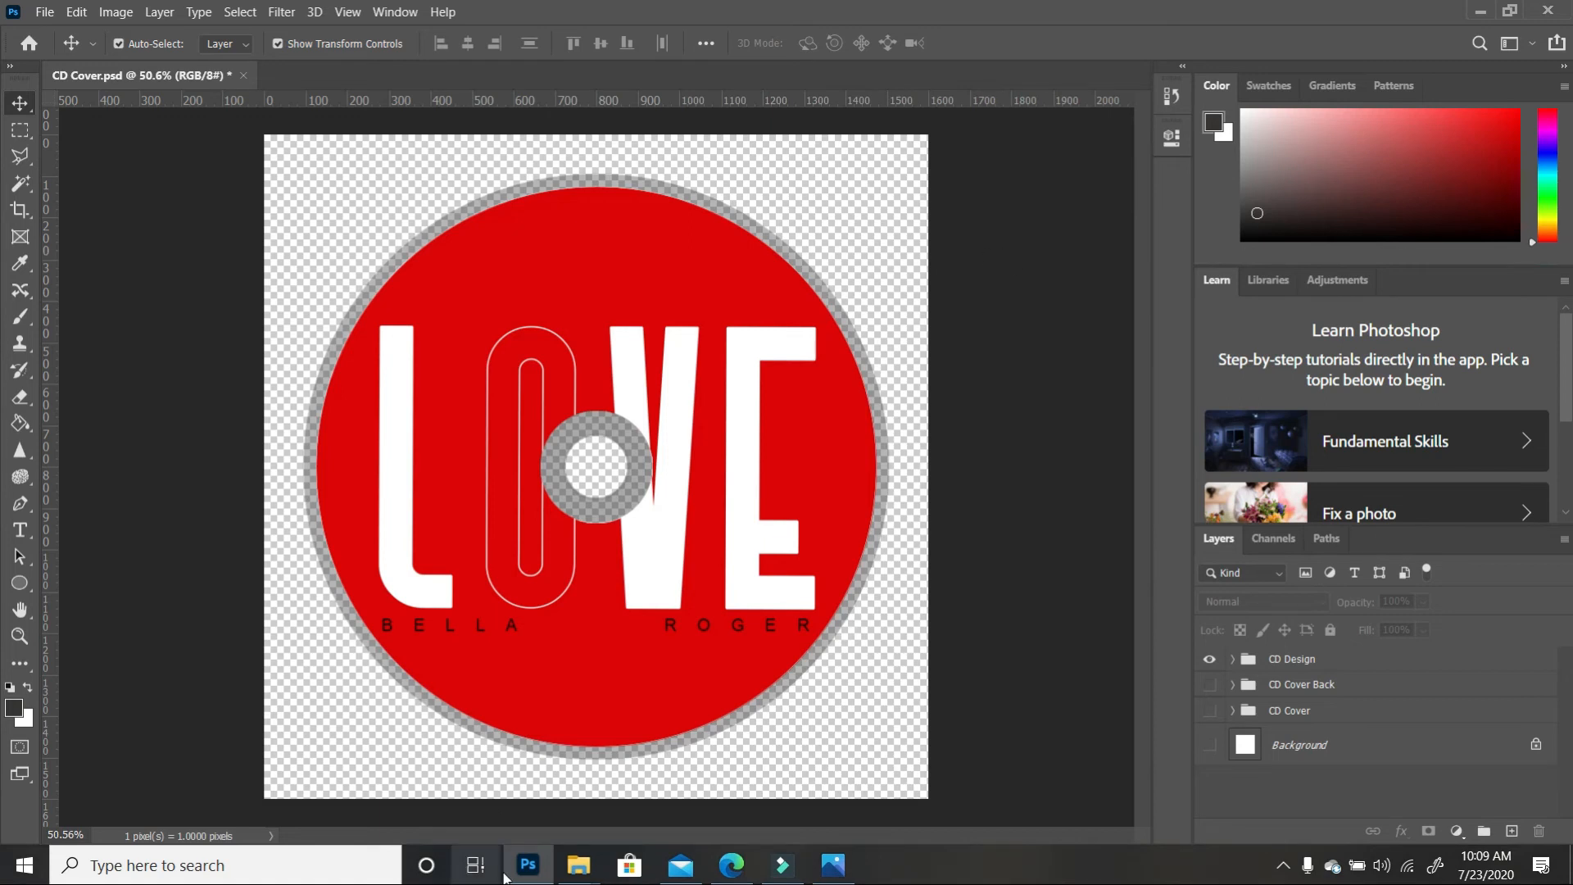
mouse_move(571, 873)
click(738, 782)
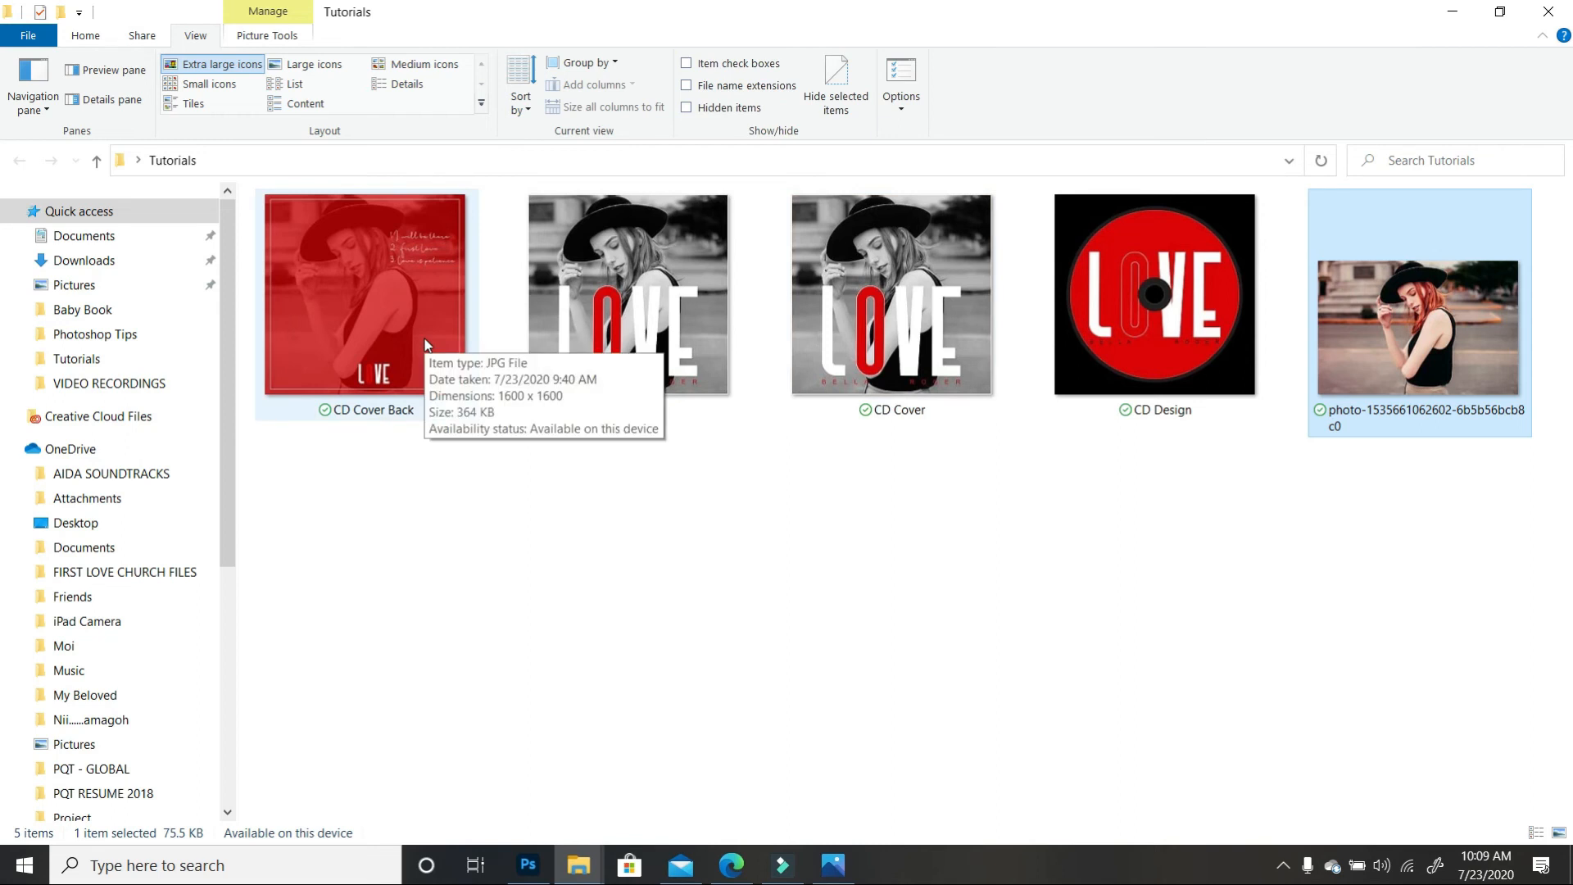
click(834, 613)
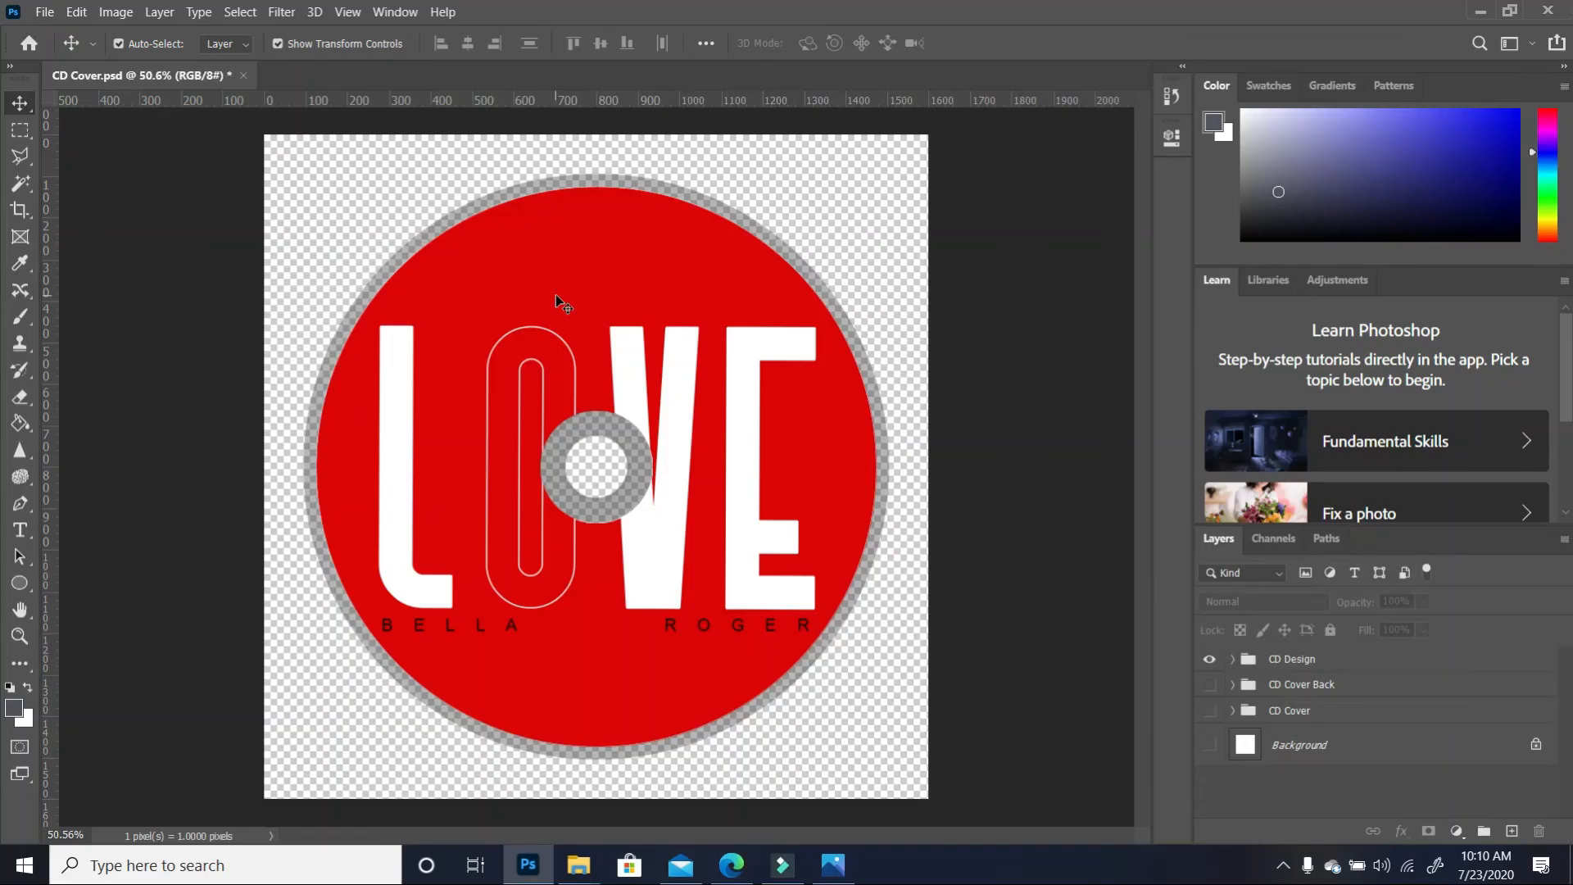
Create a new 1280×720 px document and unlock its Background into an editable Layer 0
click(44, 11)
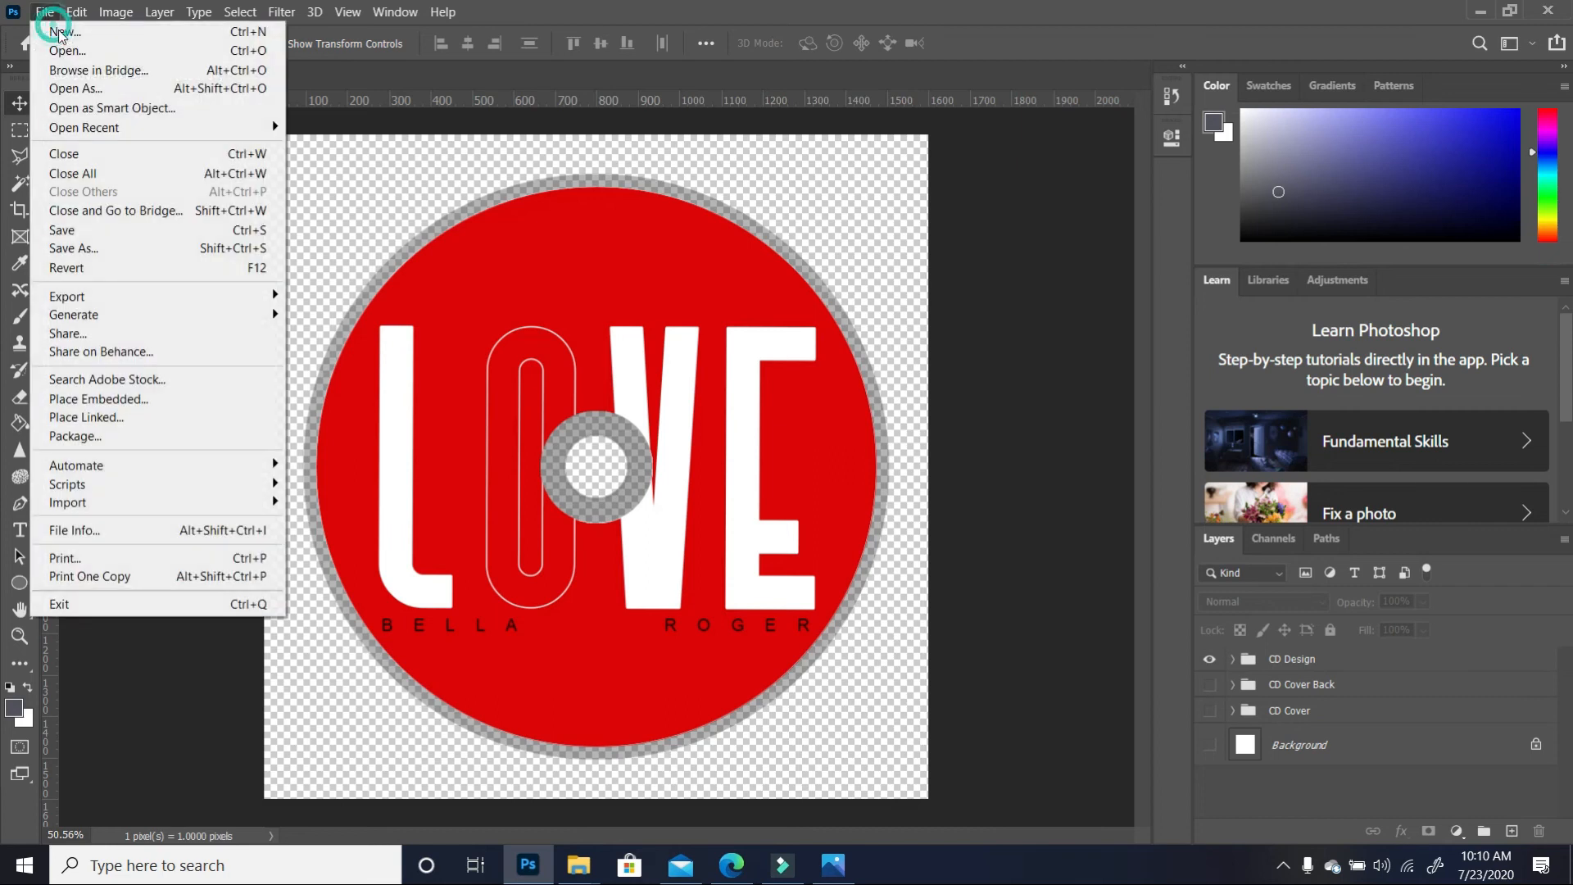
click(59, 32)
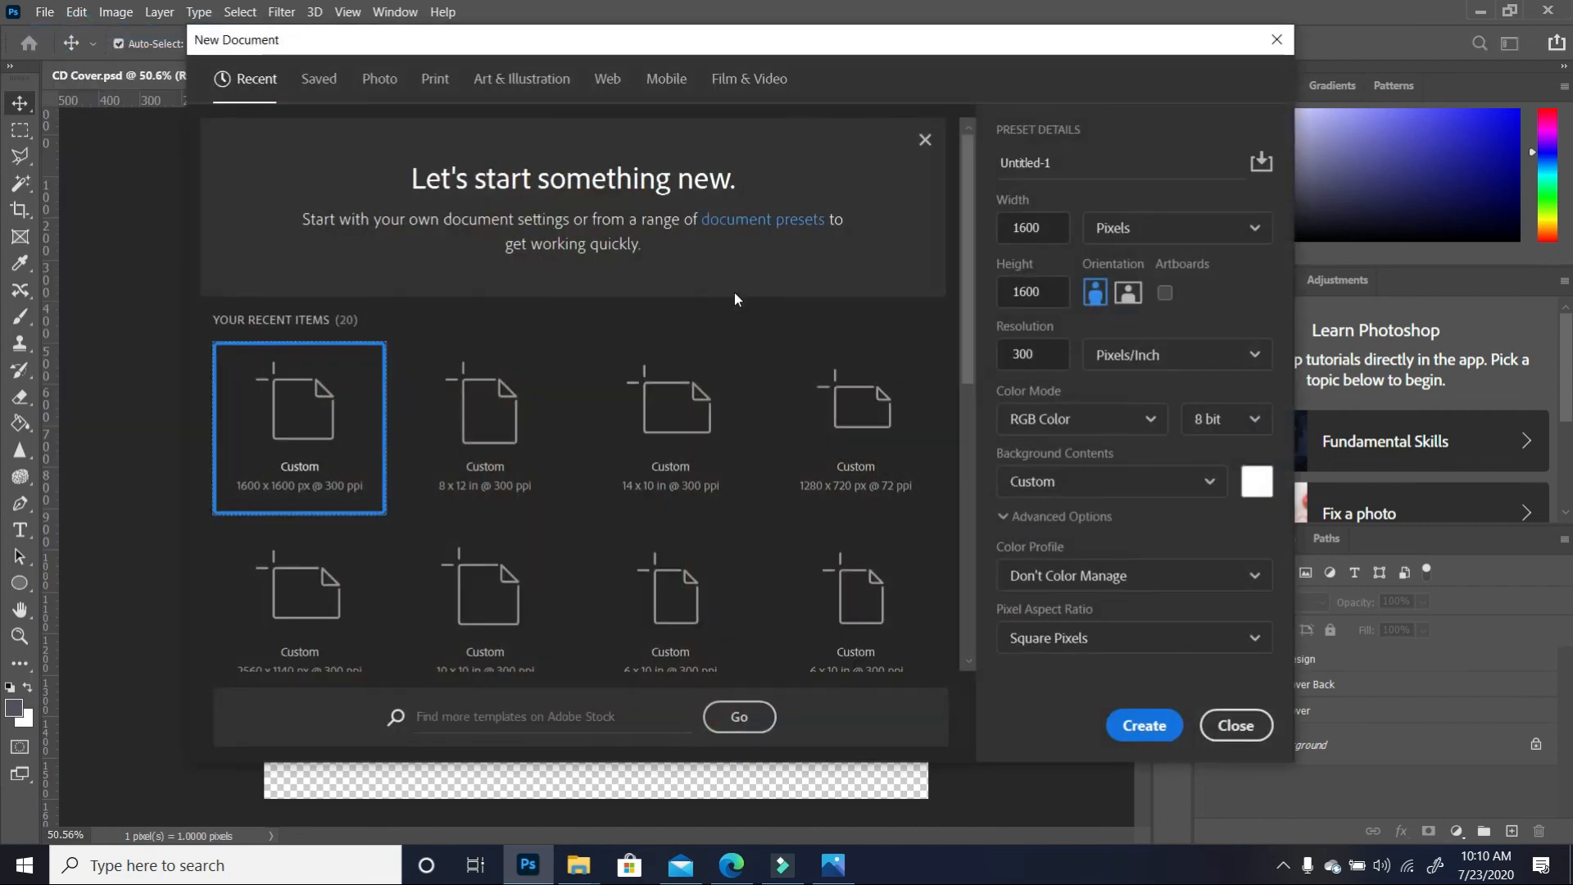
double_click(1052, 228)
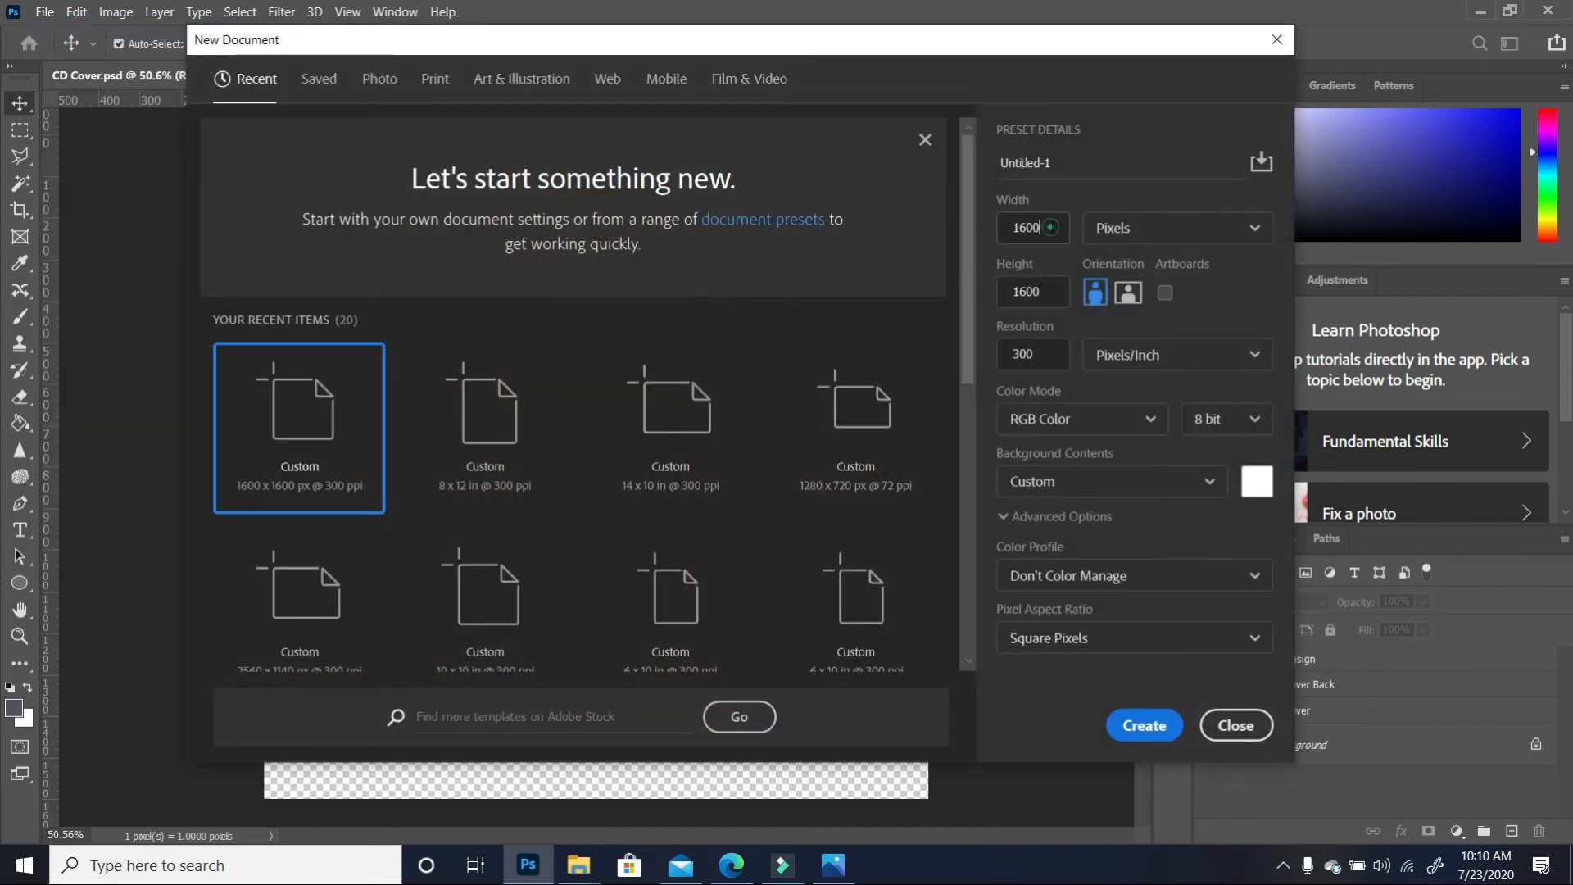
text(1280)
click(1060, 289)
drag(1051, 289, 989, 296)
text(720)
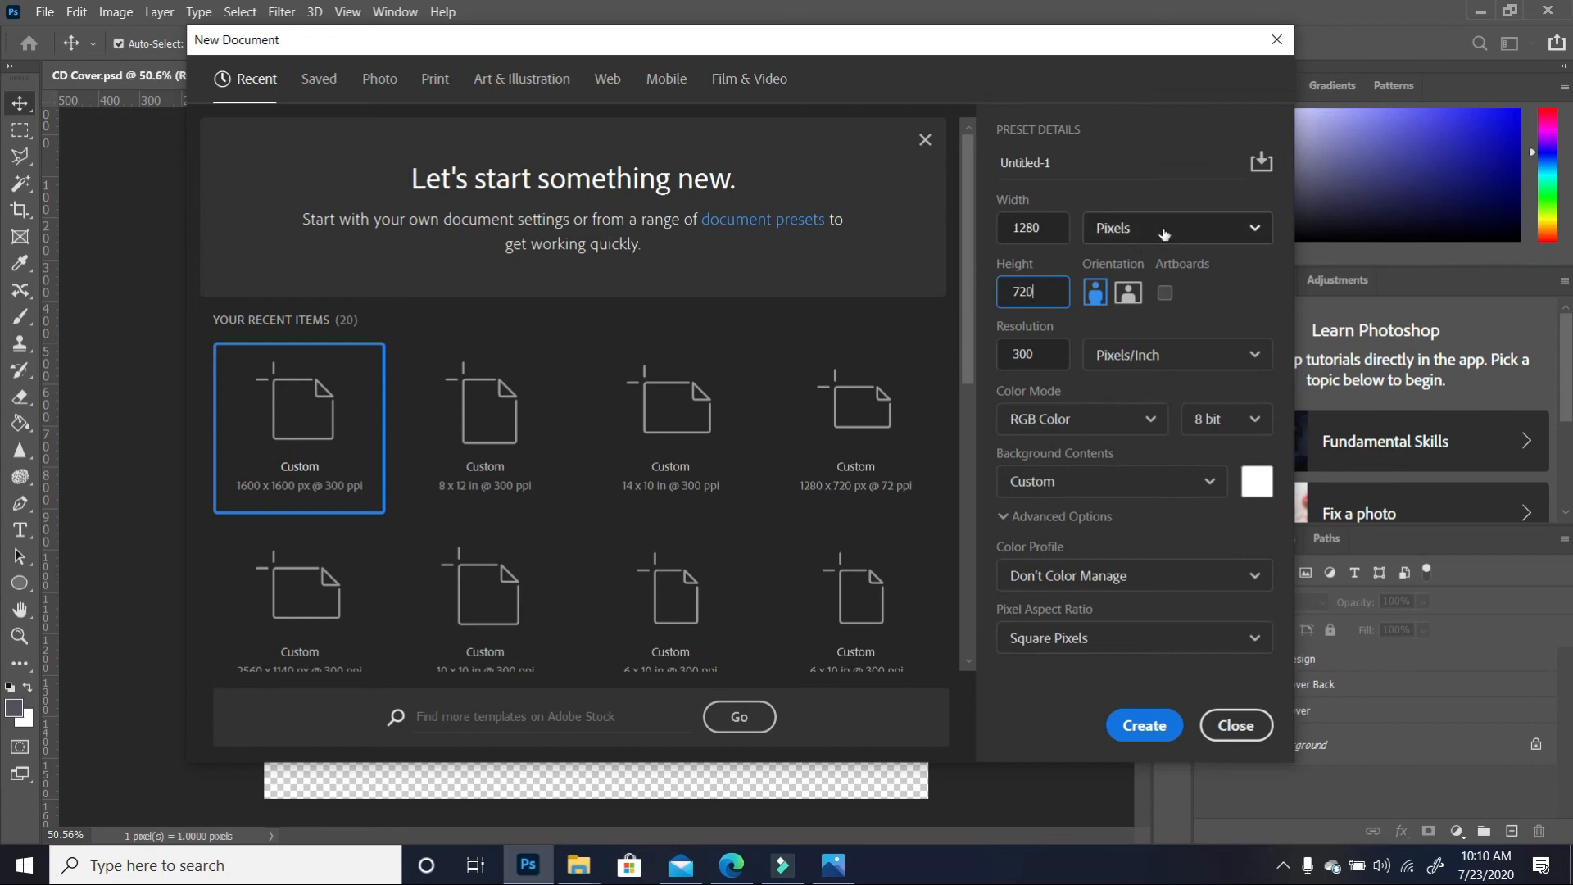
click(1147, 726)
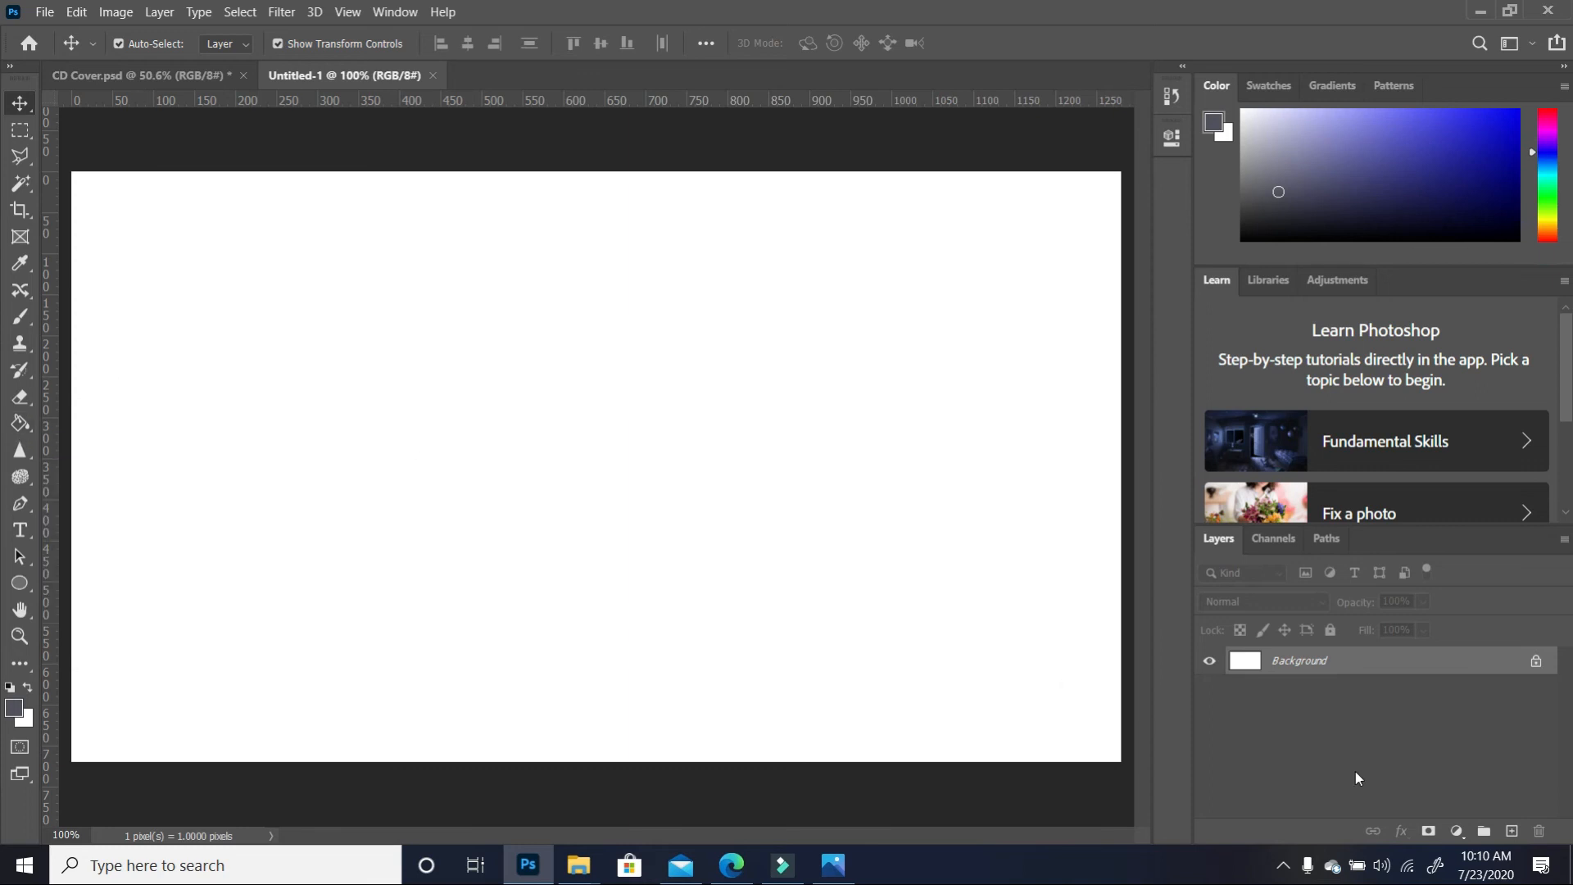
click(1536, 660)
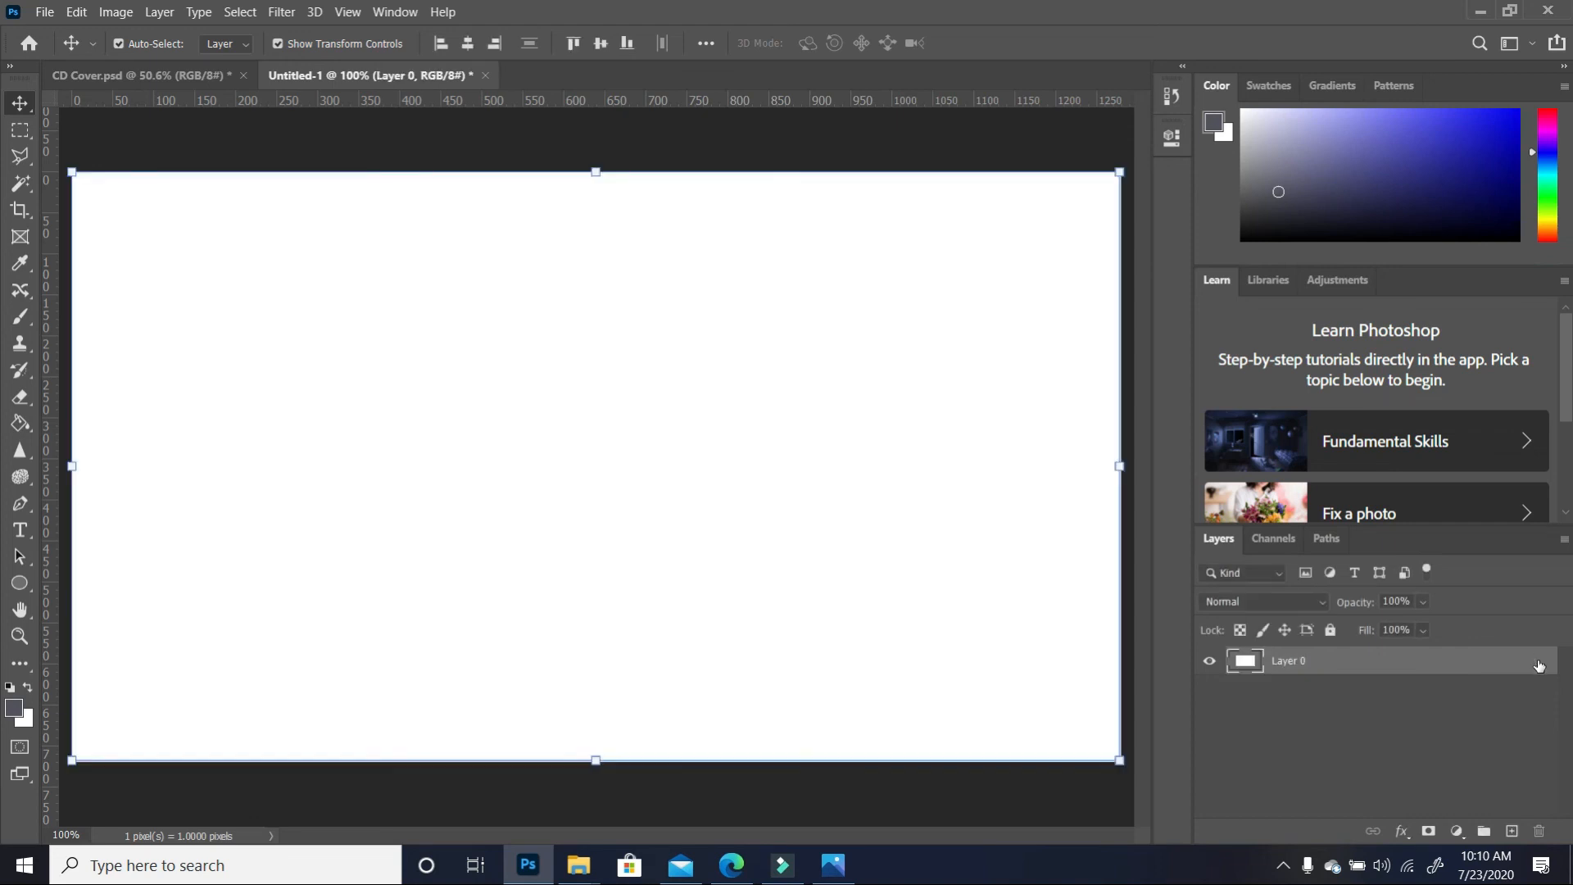
click(19, 424)
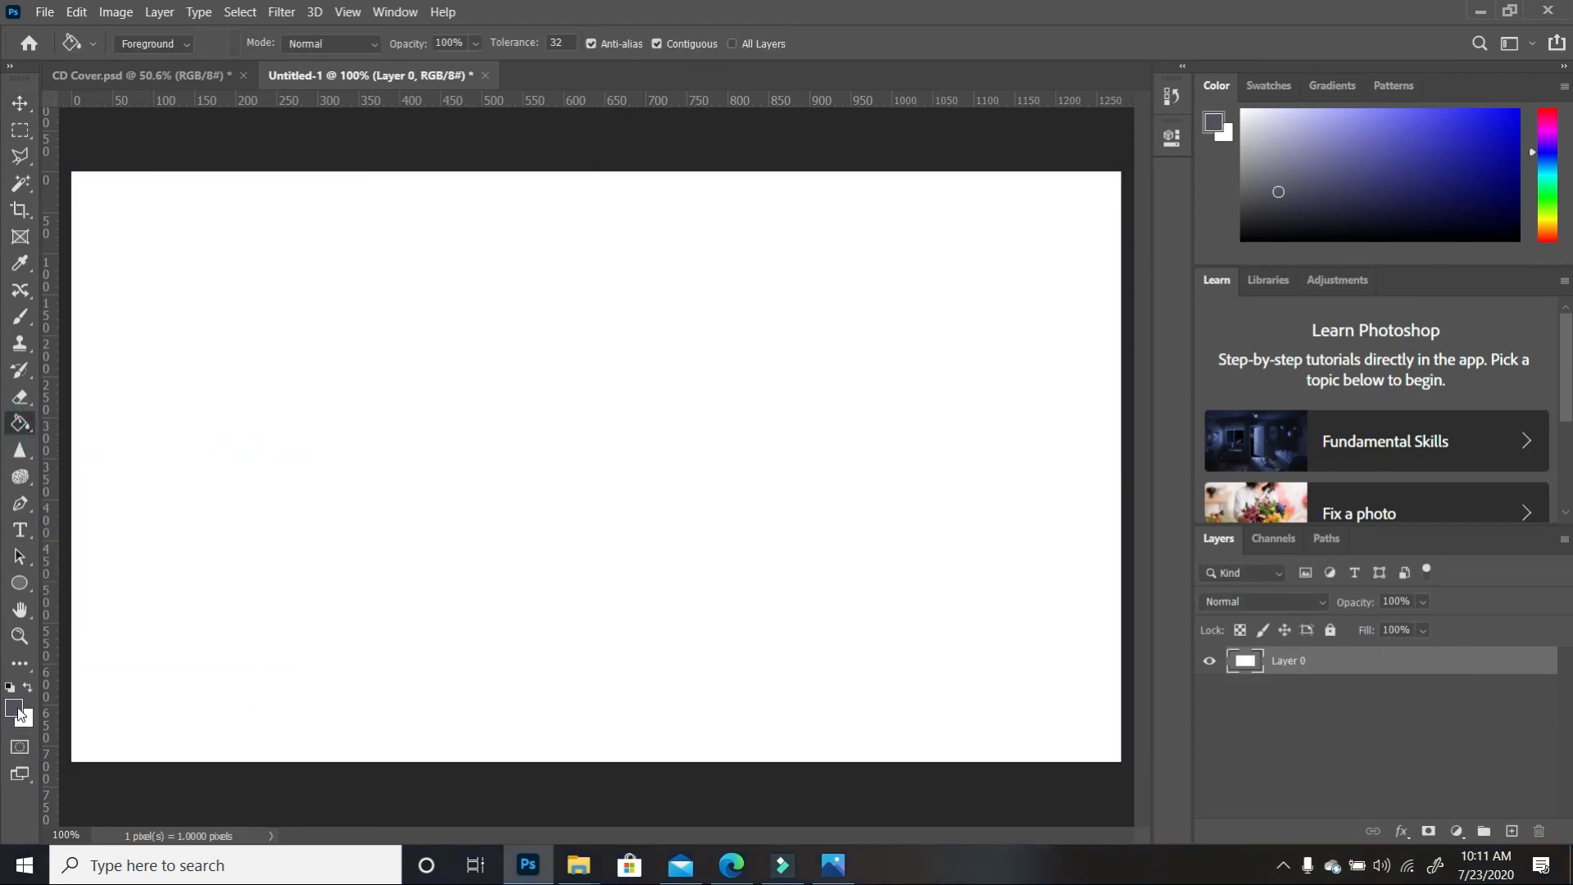
Fill the whole canvas with dark grey-blue using the Paint Bucket
click(552, 451)
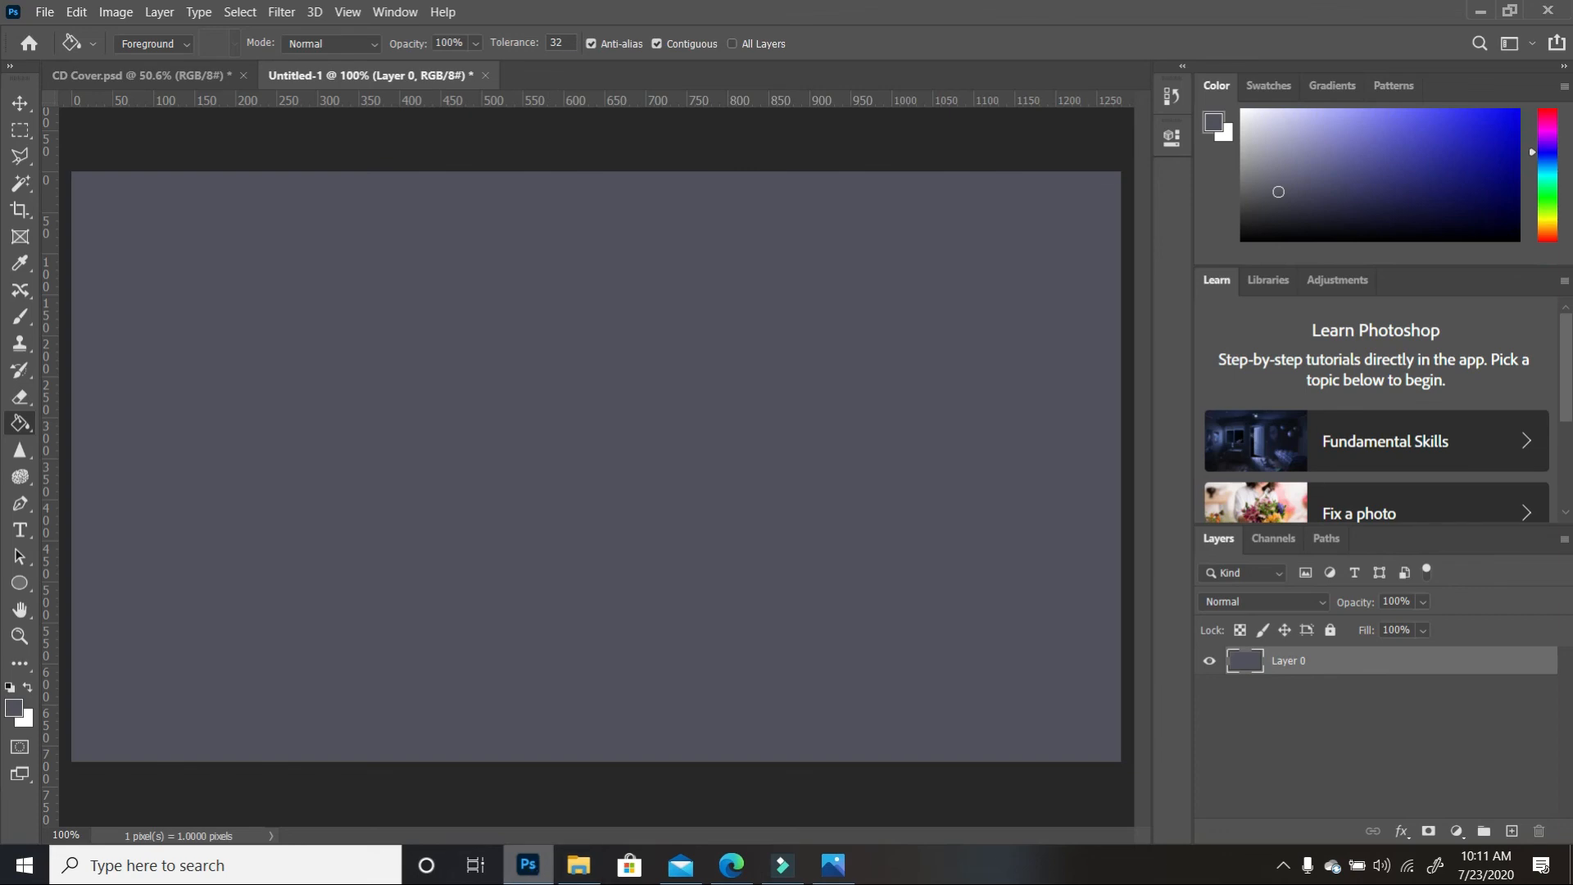
click(584, 875)
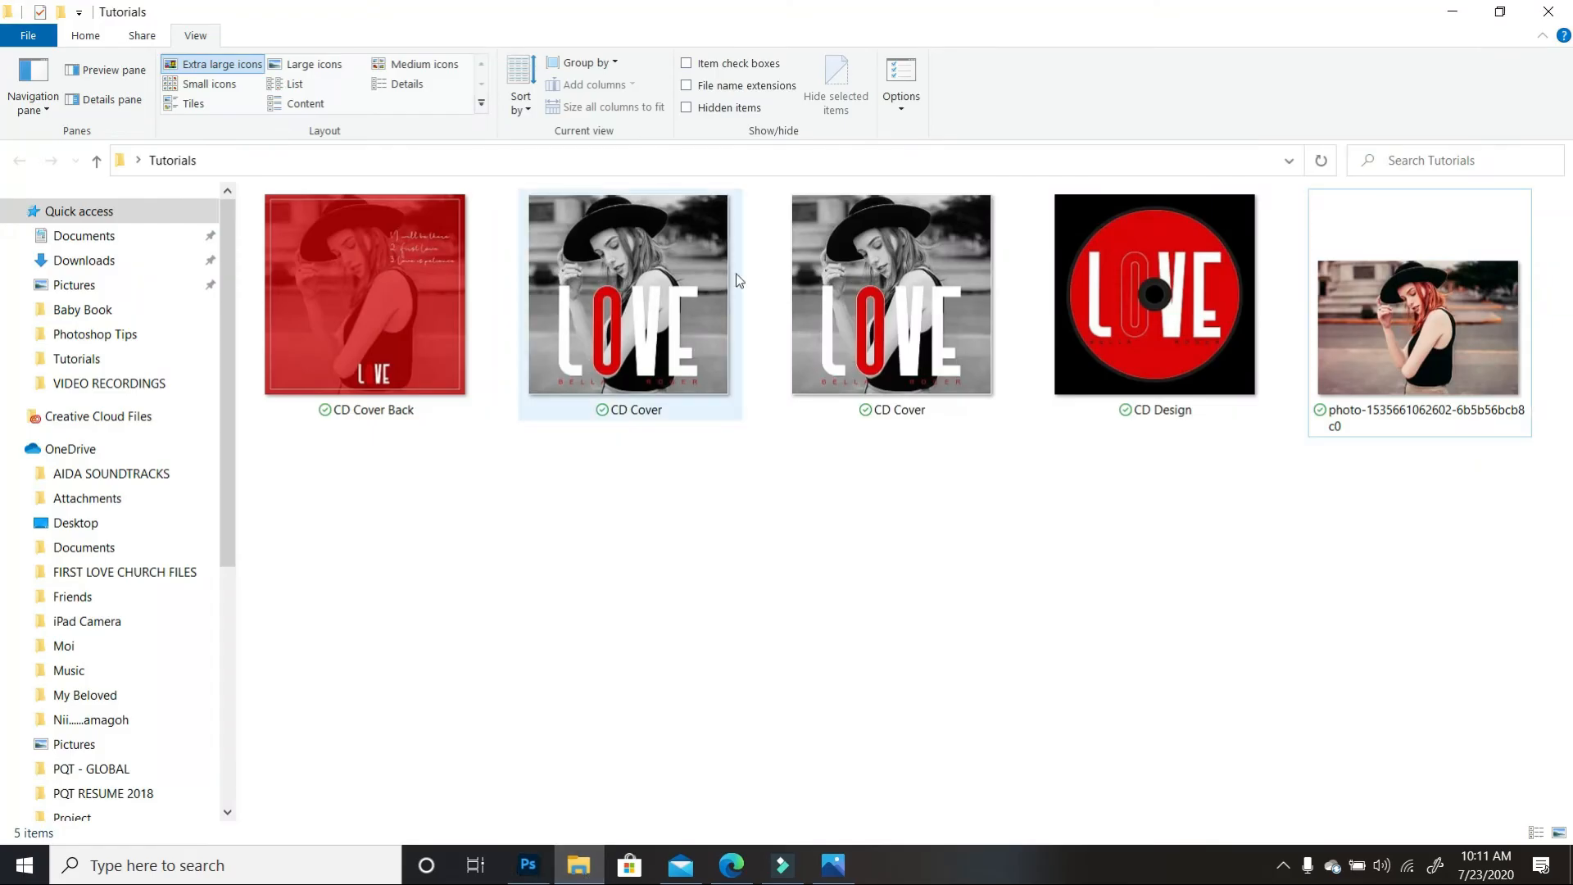
Select CD Cover Back, CD Cover and CD Design together in the Tutorials folder
click(400, 347)
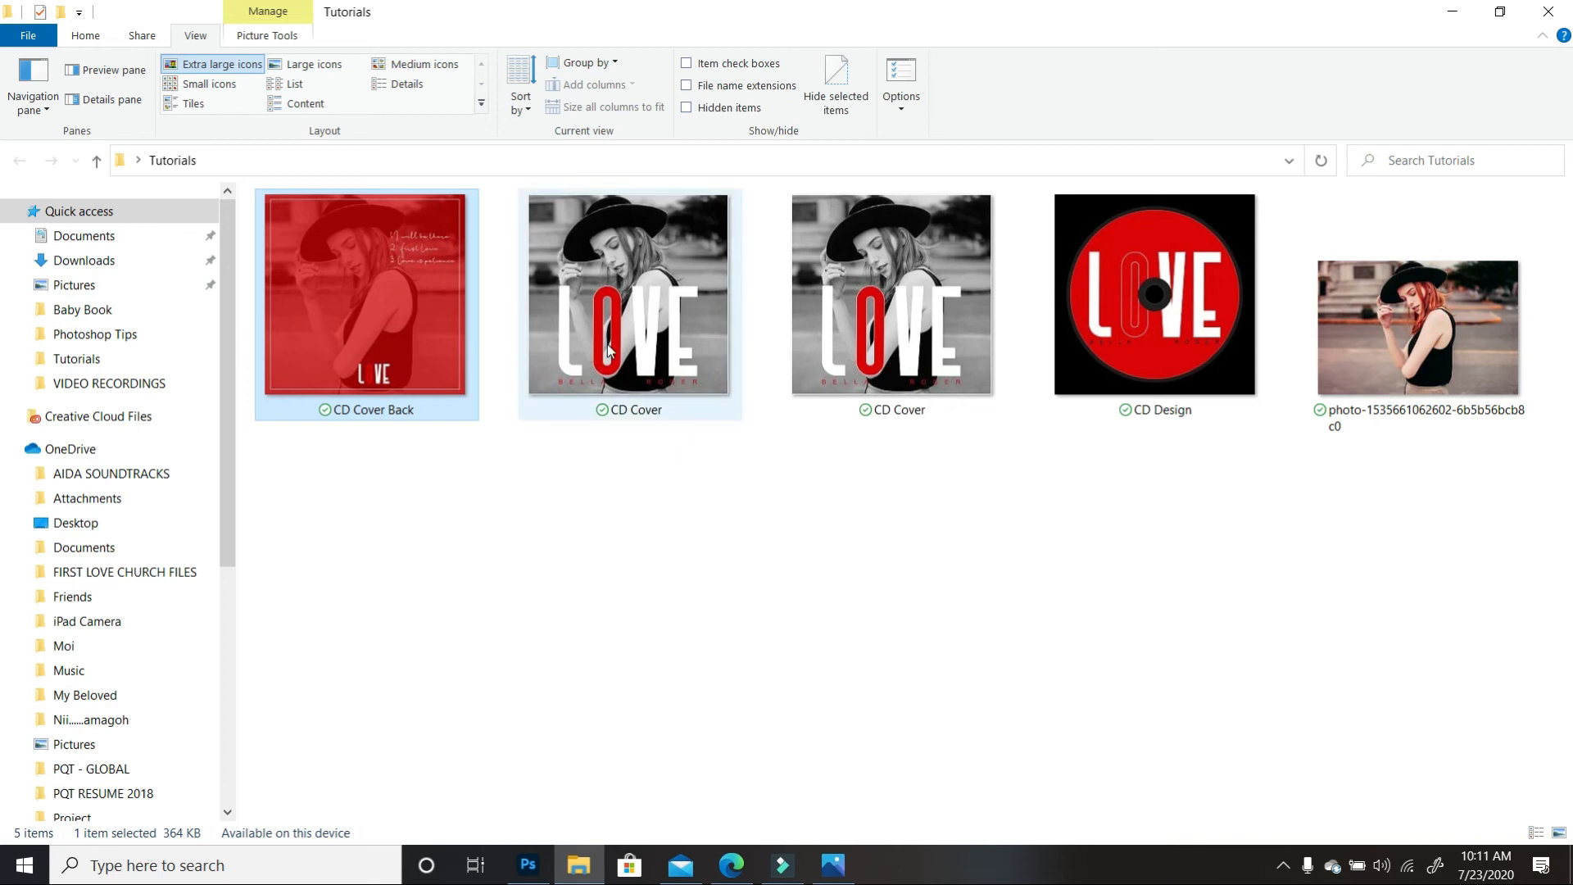
ctrl+click(1151, 361)
Place the three CD images into the new document and commit each placement
drag(1155, 365, 587, 539)
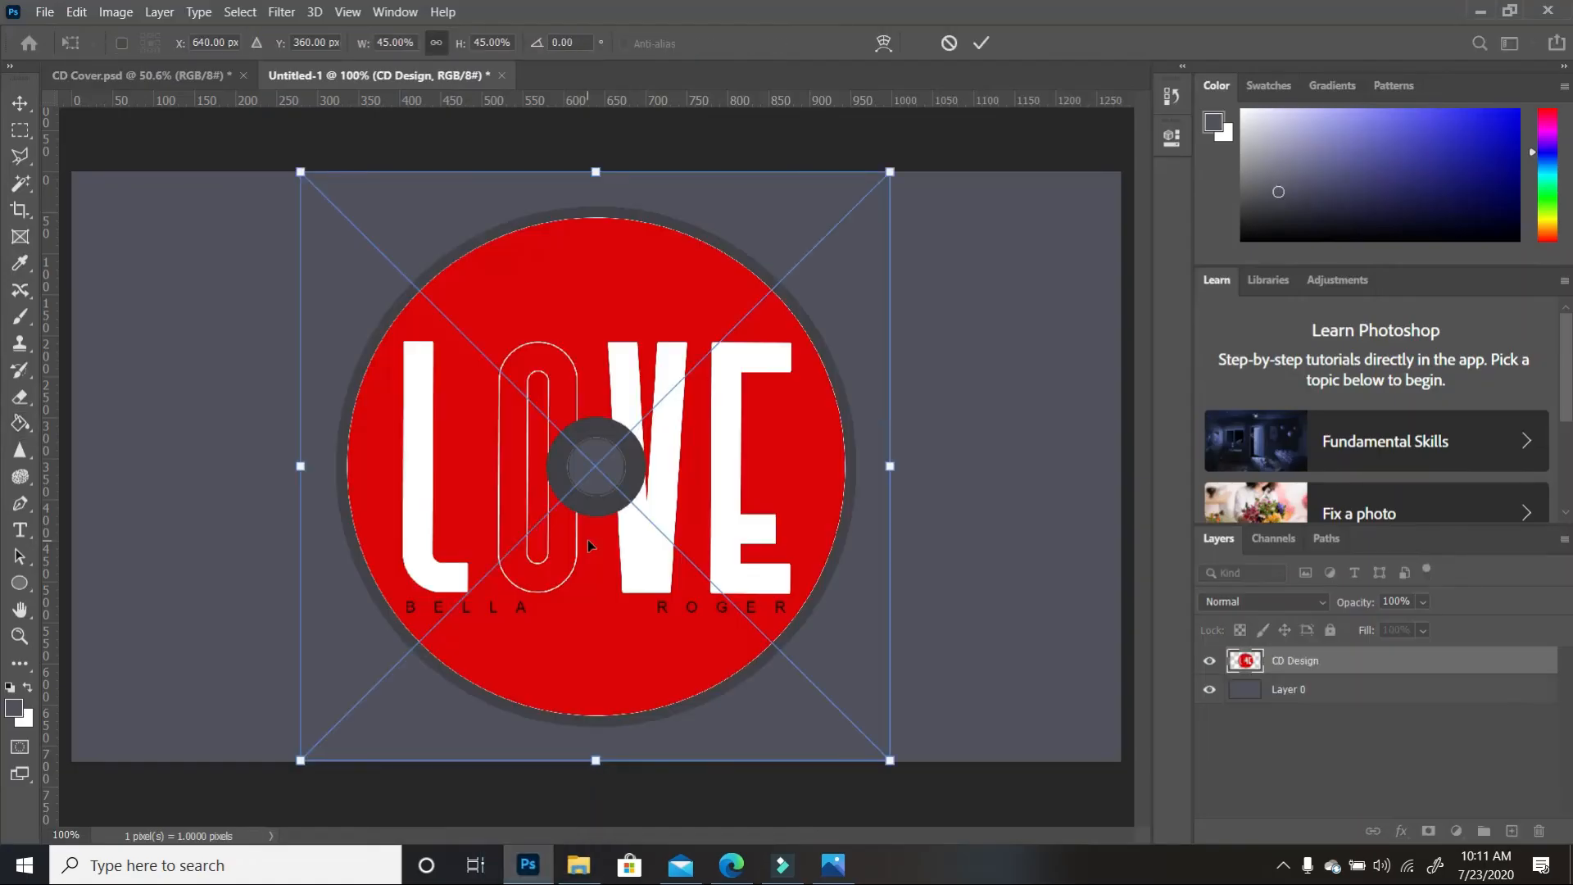
key(Return)
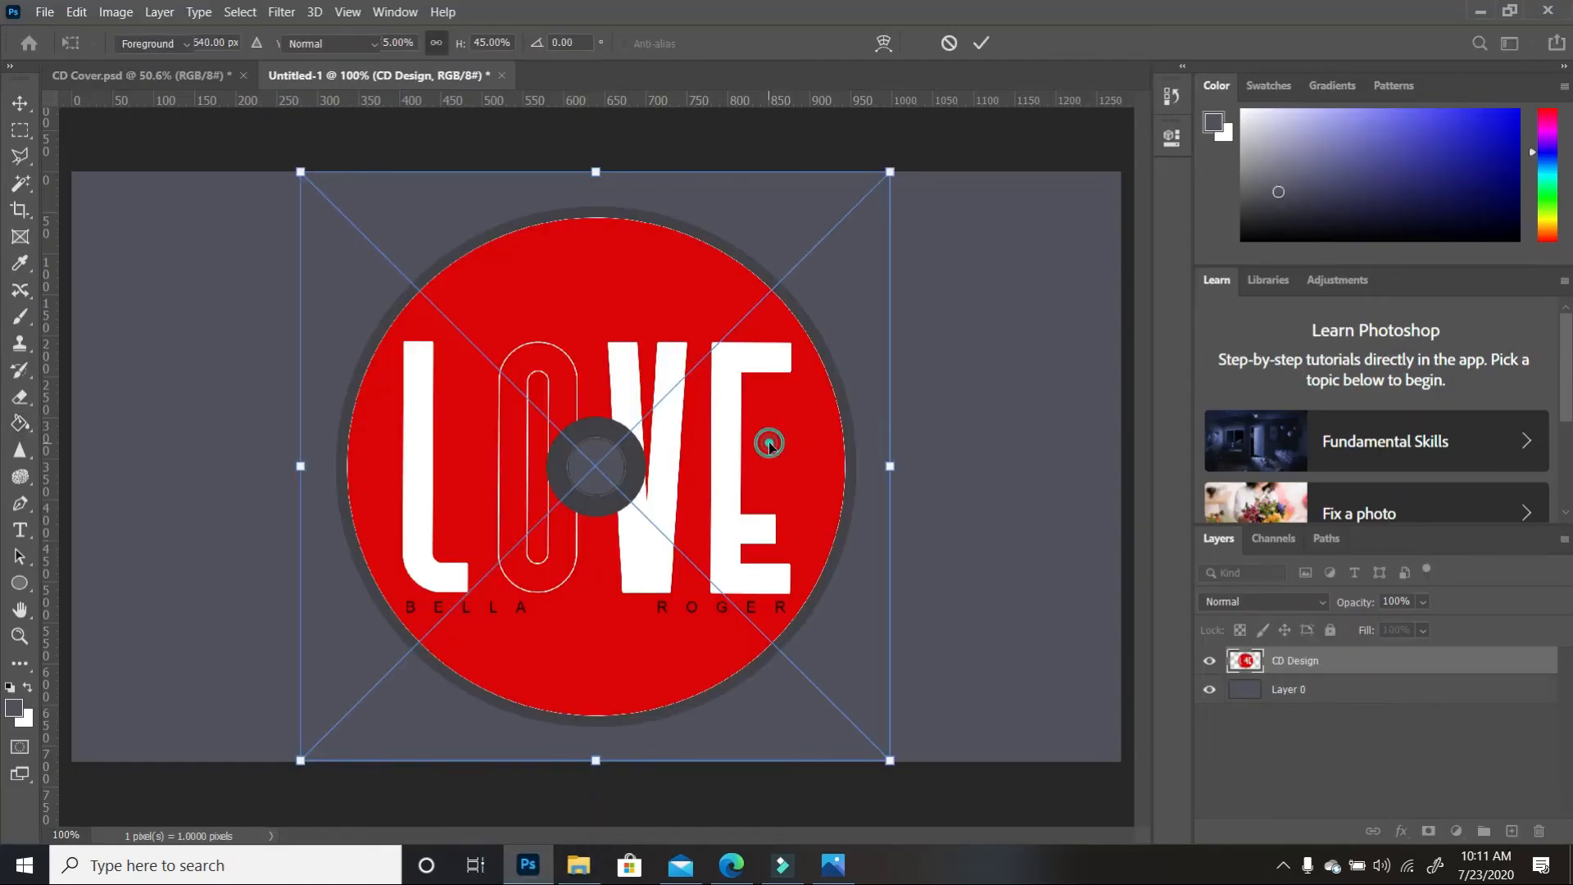
key(Return)
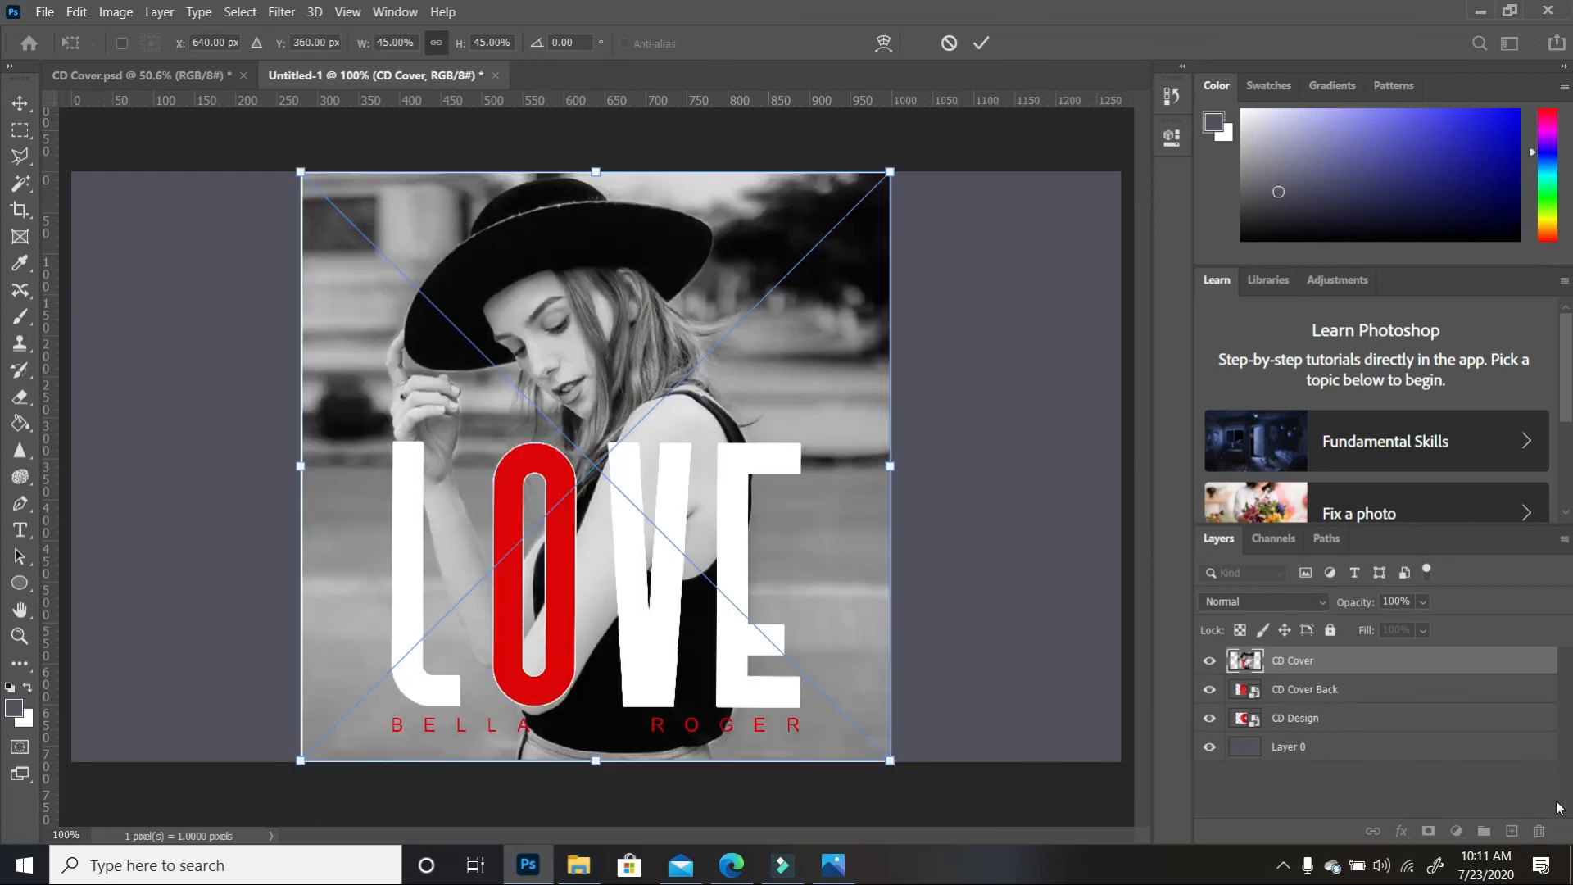
shift+click(1328, 720)
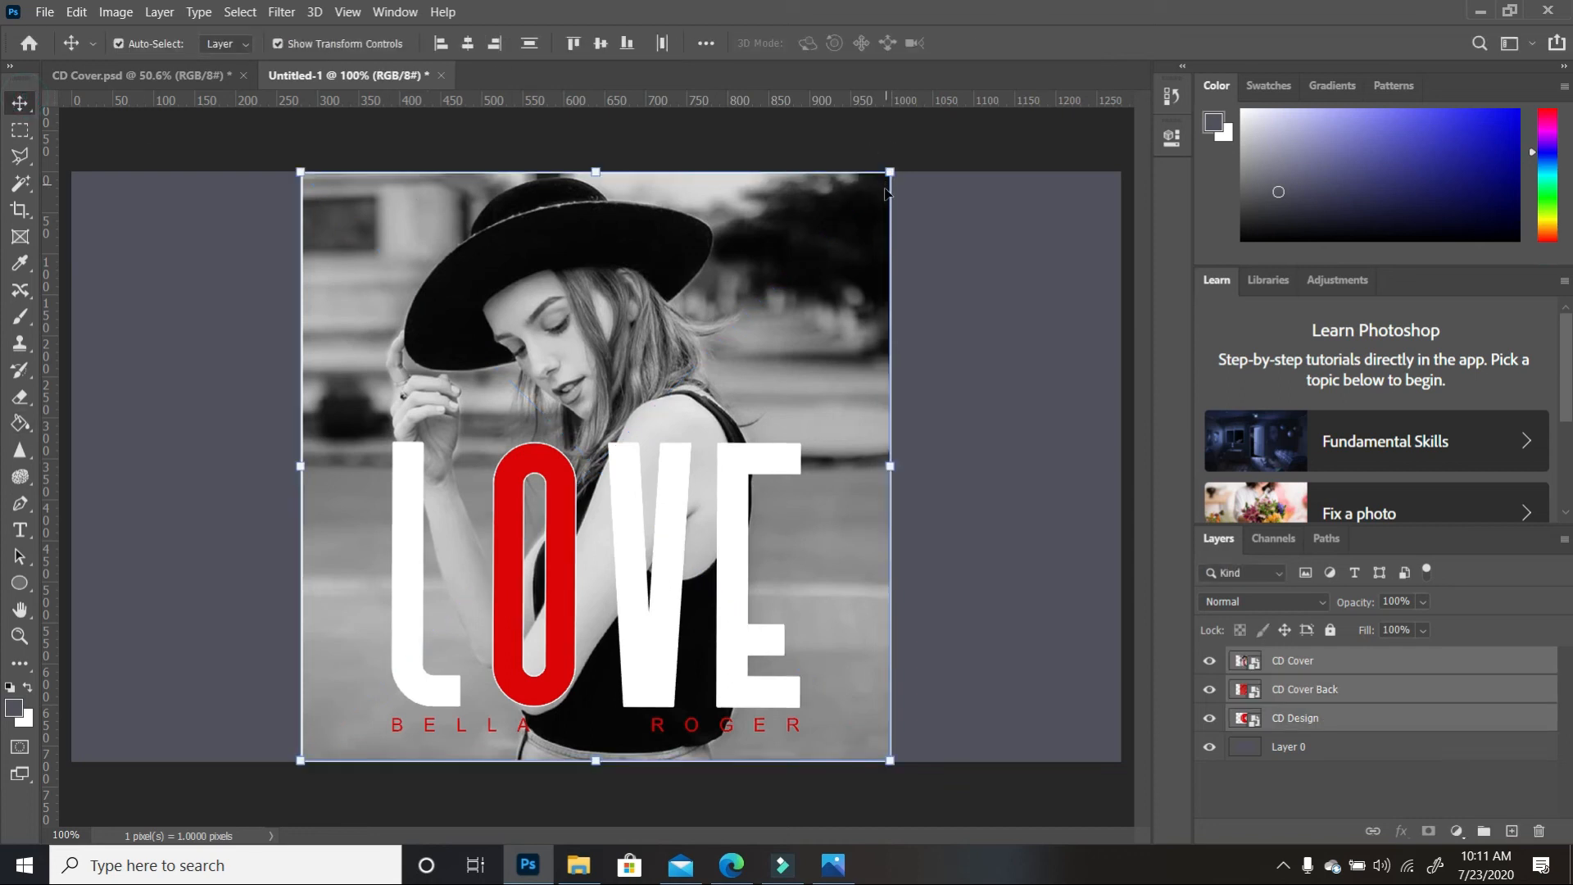
Scale the front cover down to about 68% and position it centred on the canvas
drag(890, 173, 752, 288)
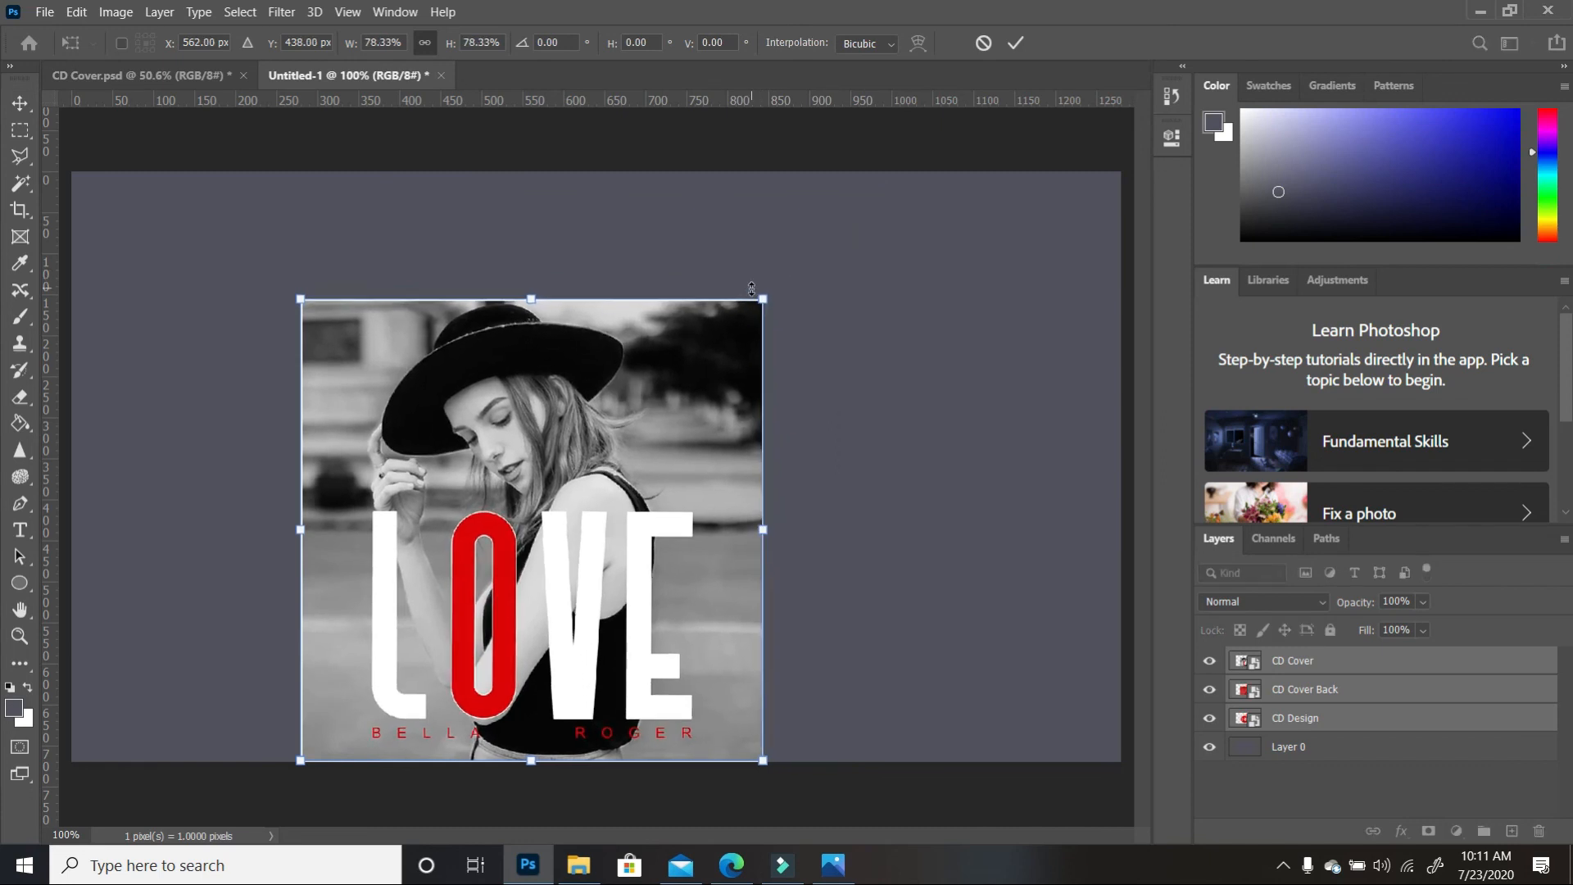
drag(637, 471, 681, 402)
drag(804, 236, 760, 281)
drag(647, 406, 712, 378)
drag(822, 258, 805, 276)
drag(680, 372, 735, 370)
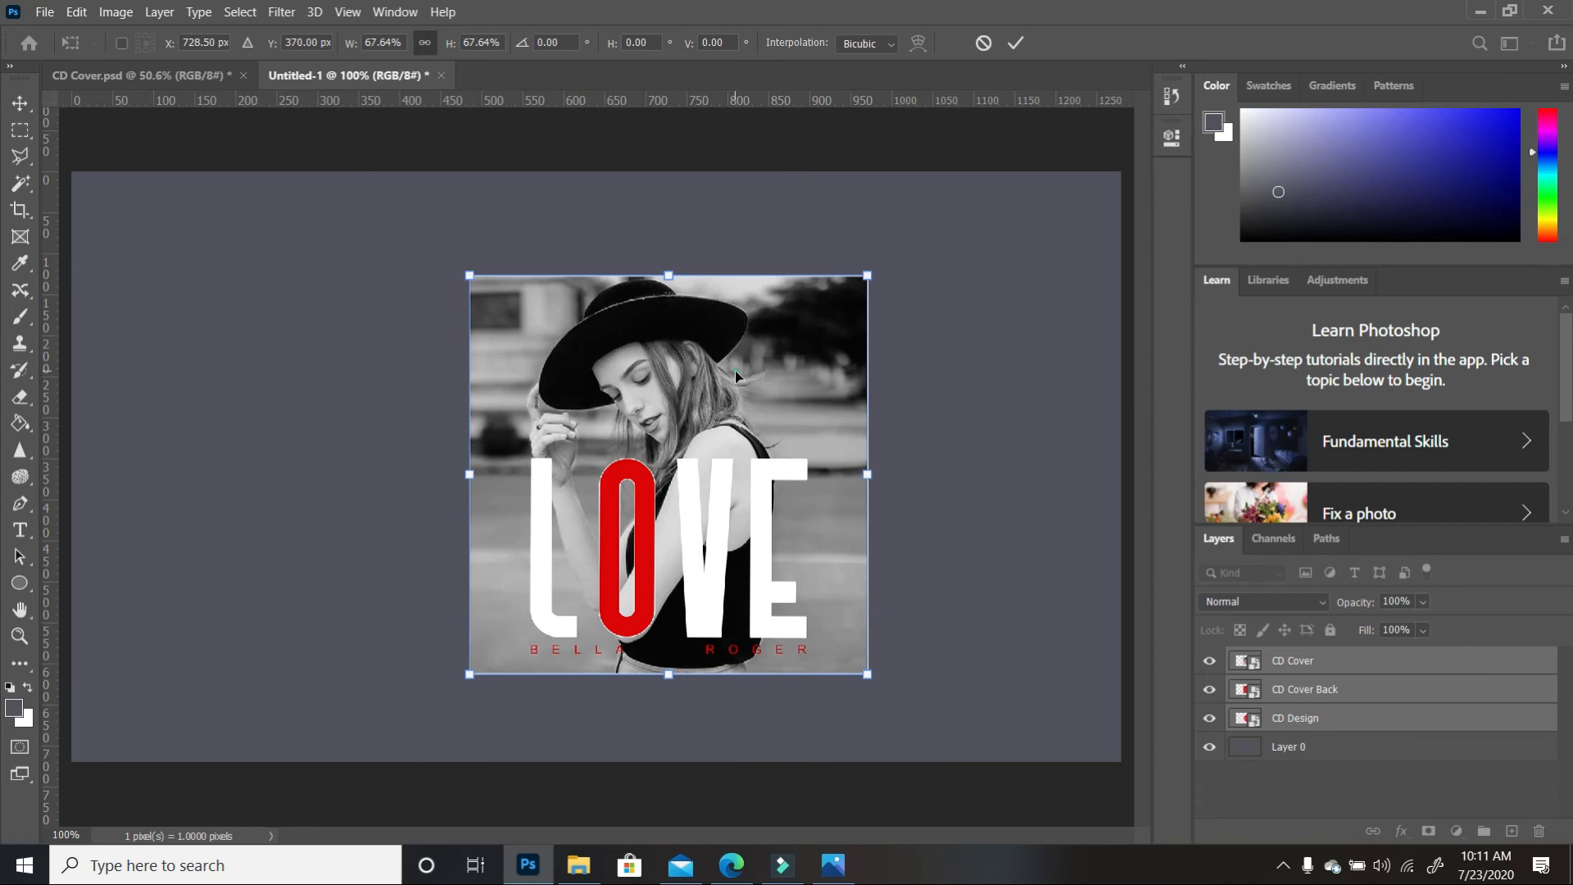
key(Return)
Move the red back cover to the left and the red disc to the right of the front cover
click(1304, 689)
click(1210, 660)
drag(681, 487, 284, 479)
mouse_move(702, 531)
mouse_down()
mouse_move(952, 512)
mouse_move(721, 508)
mouse_up()
click(1209, 660)
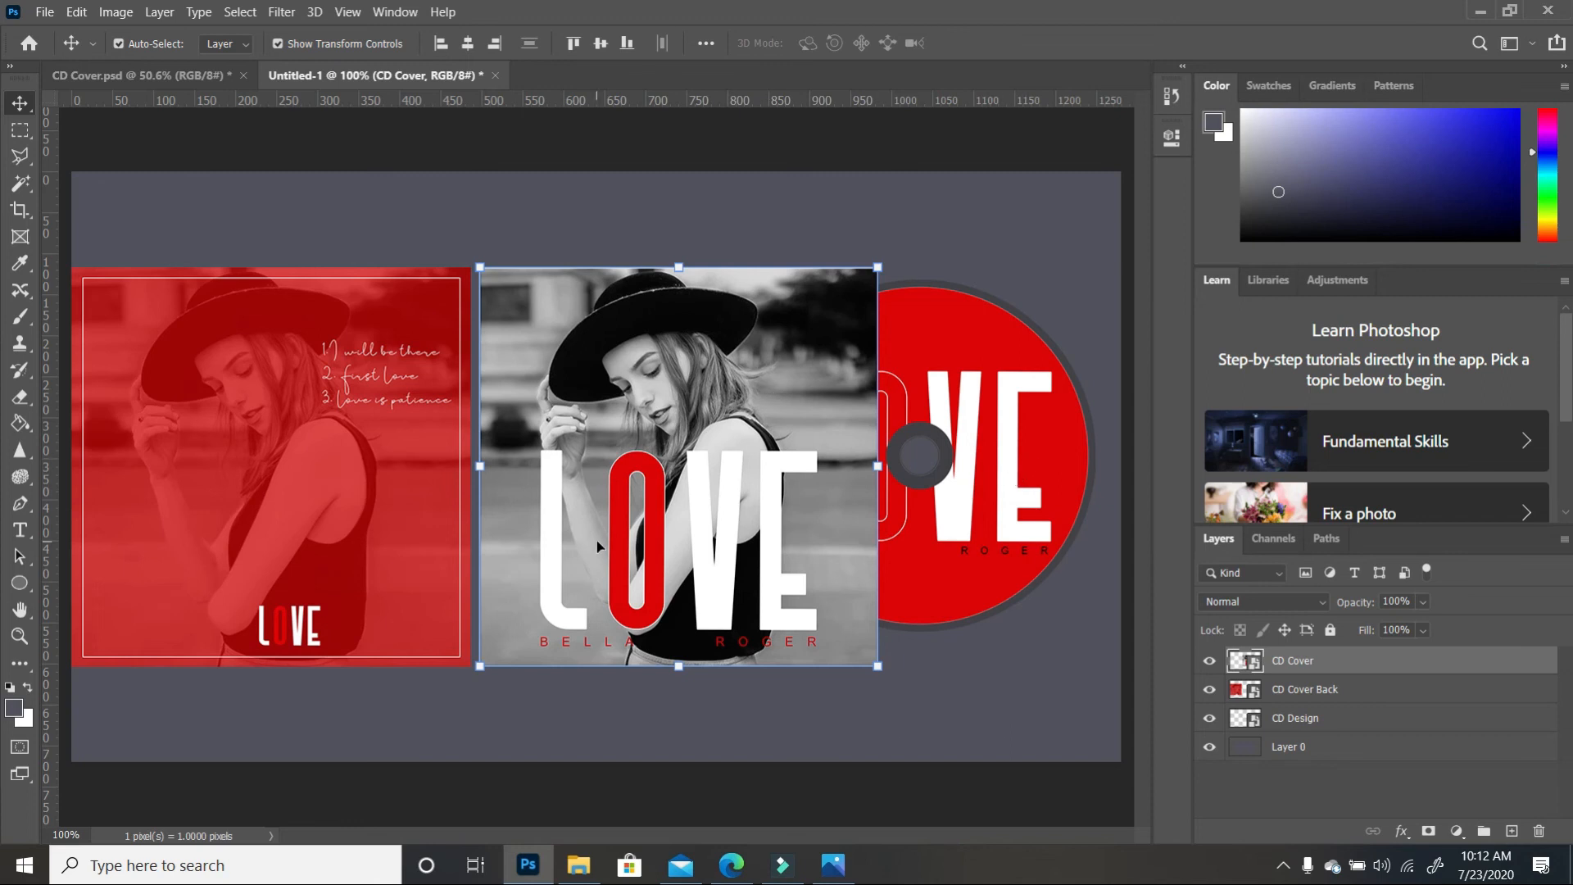
Shift the disc about 50 px left, then nudge all three designs right together
click(1028, 496)
drag(1046, 467, 1016, 483)
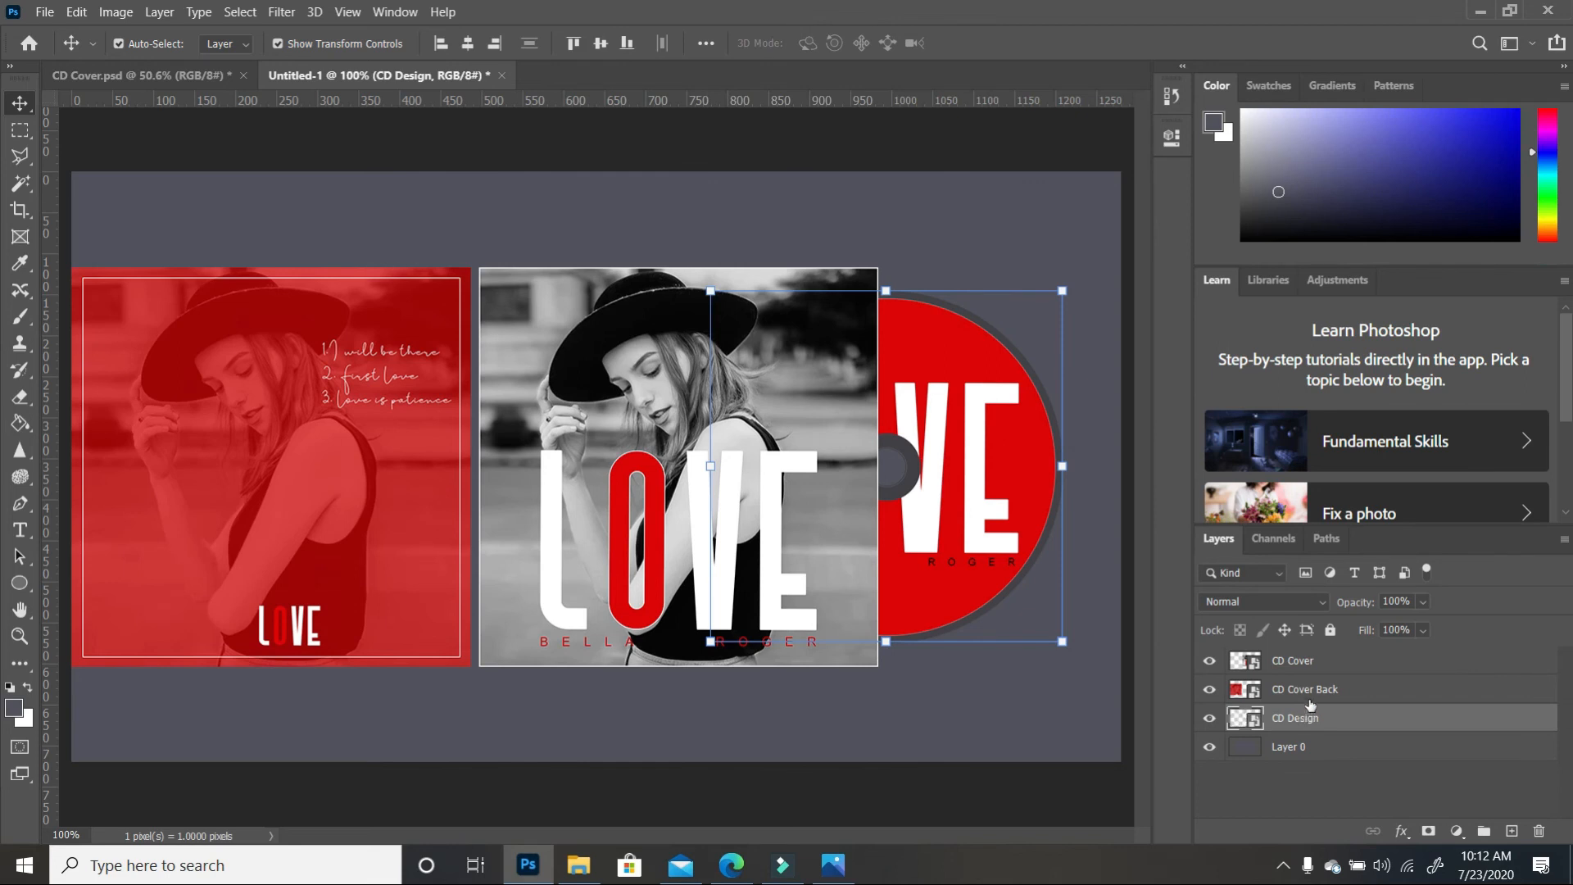
shift+click(1299, 662)
key(Right)
key(Right)
key(Right)
key(Right)
key(Right)
key(Right)
key(Right)
key(Right)
key(Right)
key(Right)
key(Right)
key(Right)
key(Right)
key(Right)
key(Right)
key(Right)
key(Right)
key(Right)
key(Right)
key(Right)
key(Right)
key(Right)
key(Right)
key(Right)
key(Right)
key(Right)
key(Right)
key(Right)
key(Right)
key(Right)
key(Right)
key(Right)
key(Right)
key(Right)
key(Right)
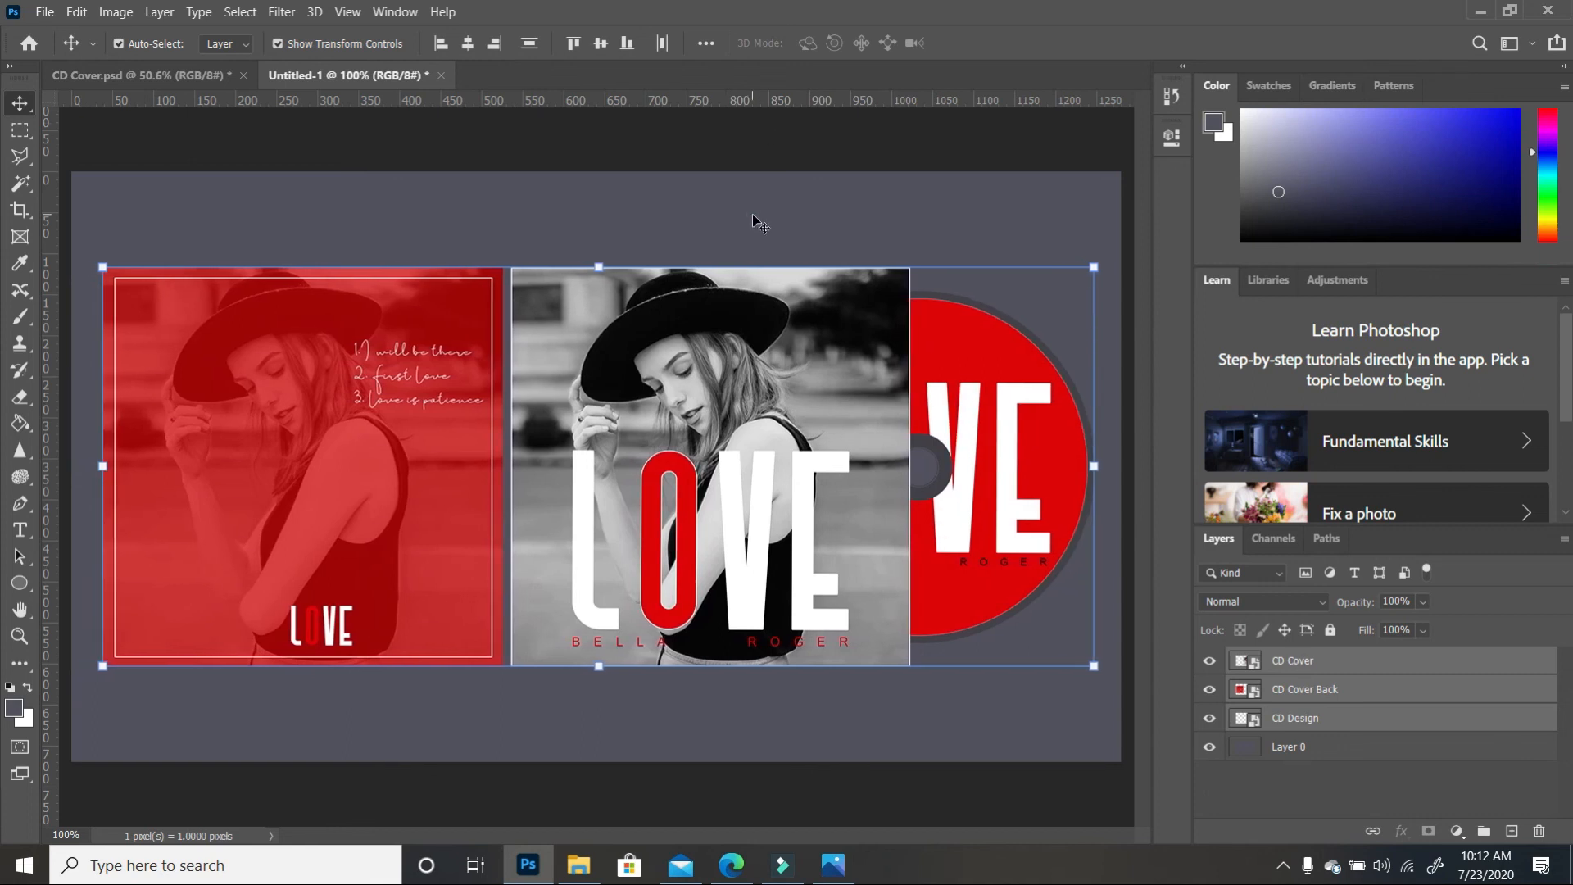
click(753, 216)
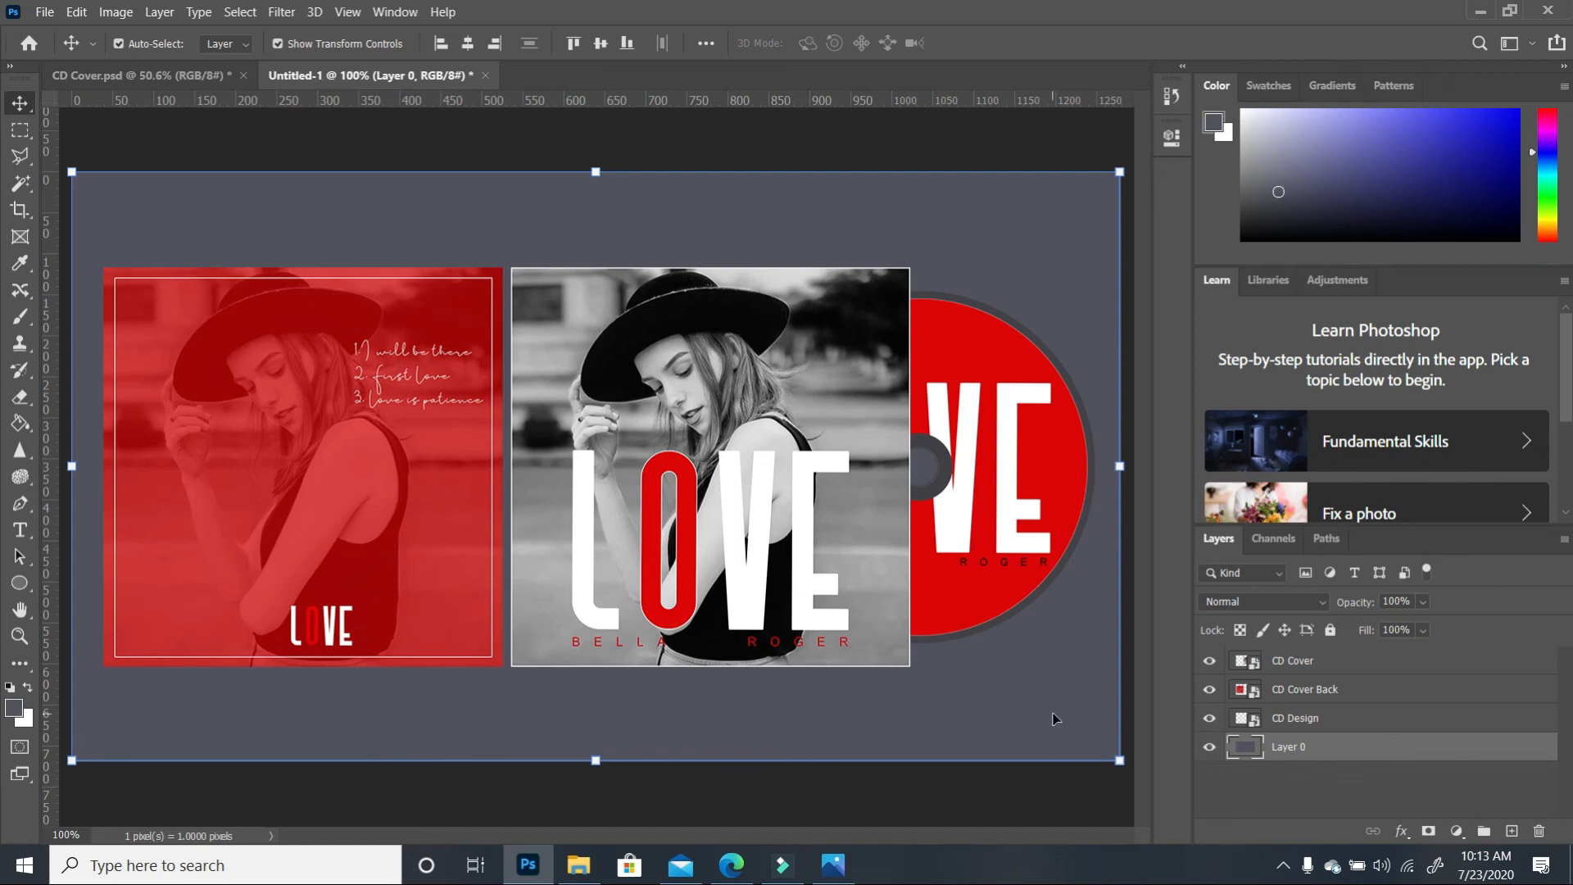
Add a new Layer 1 directly above Layer 0 and reset colours to black and white
click(1512, 831)
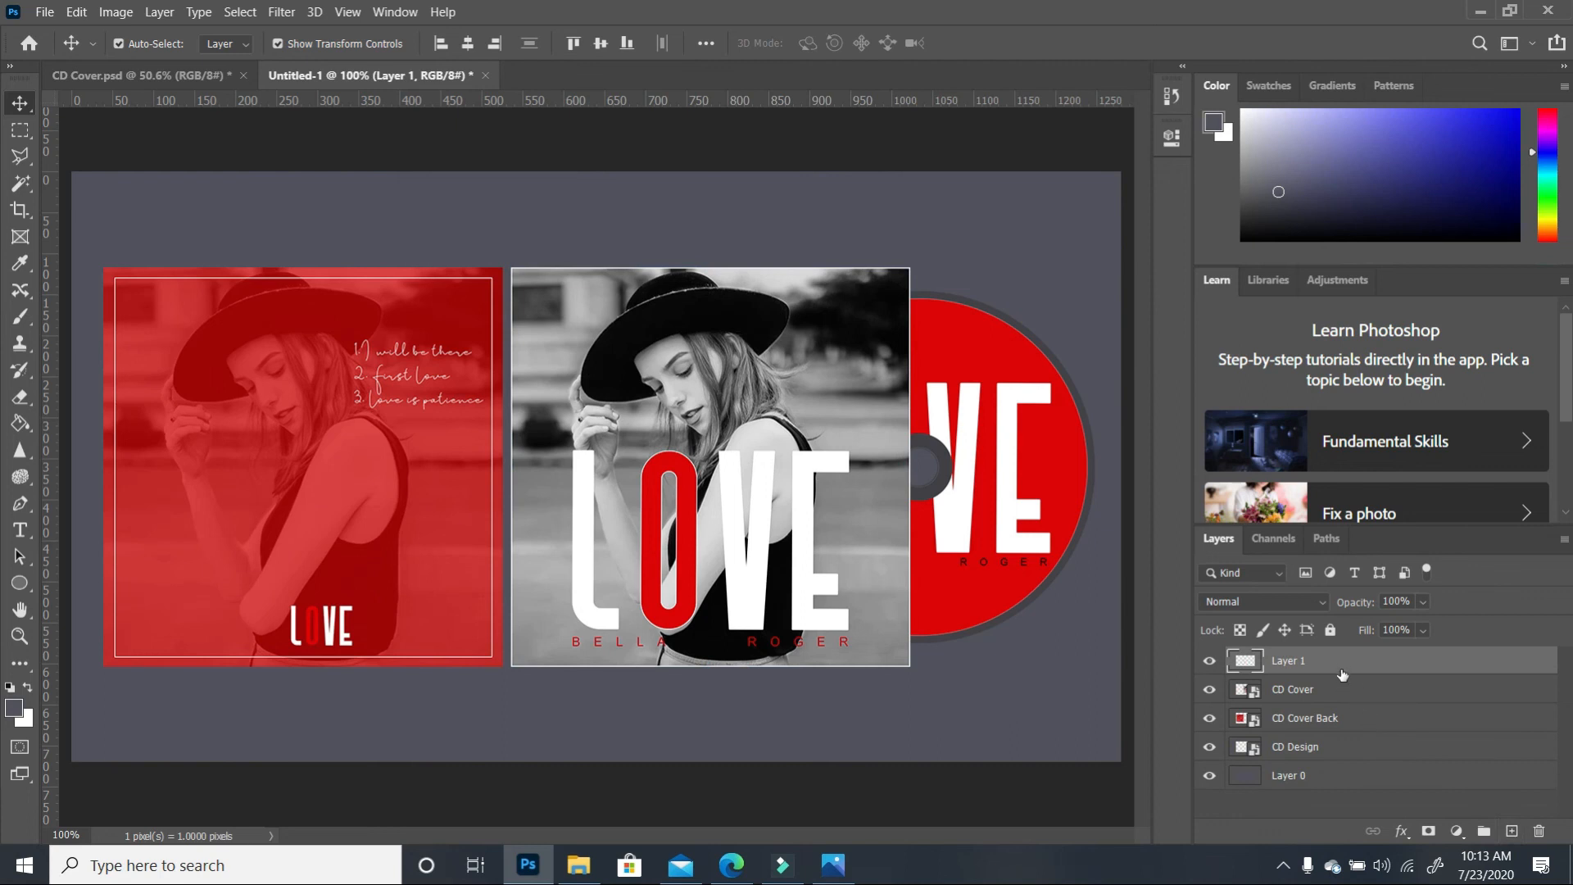
drag(1342, 668, 1351, 765)
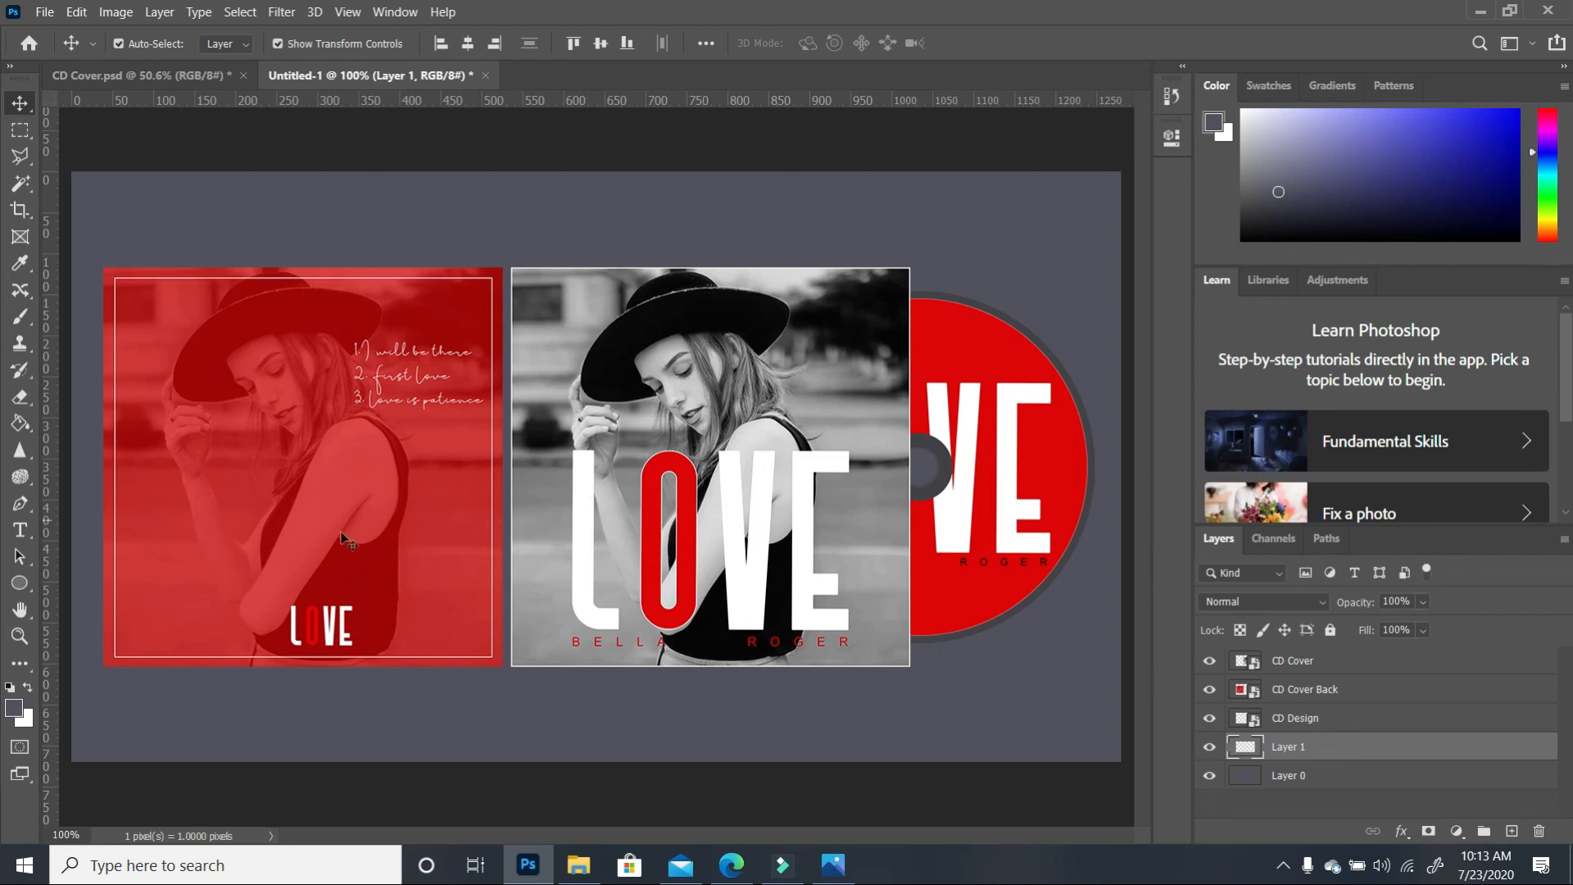
click(11, 690)
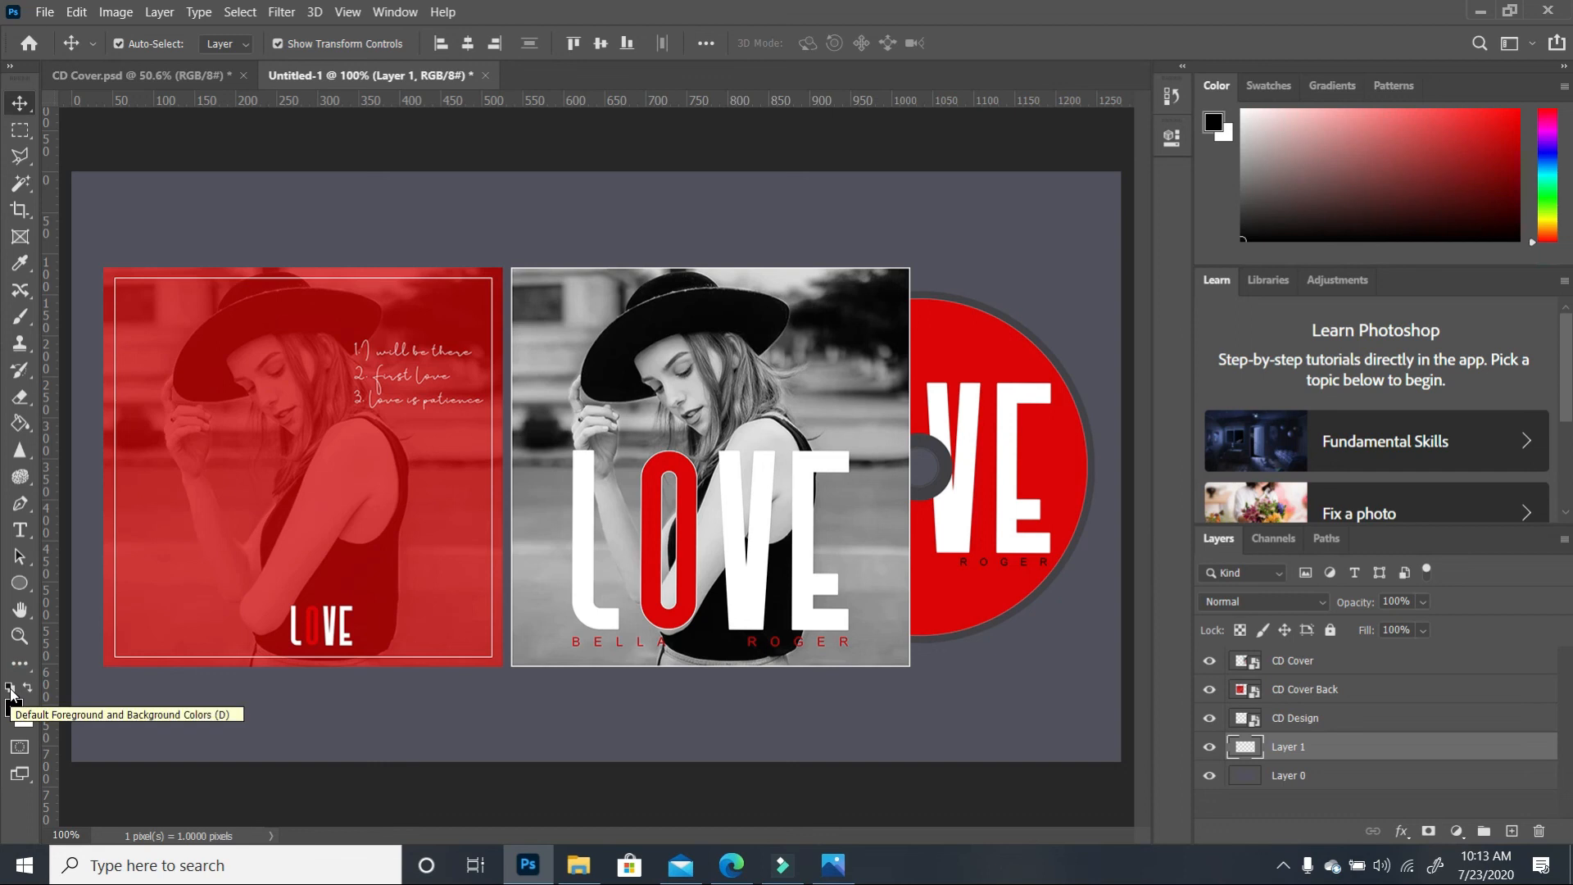
click(21, 424)
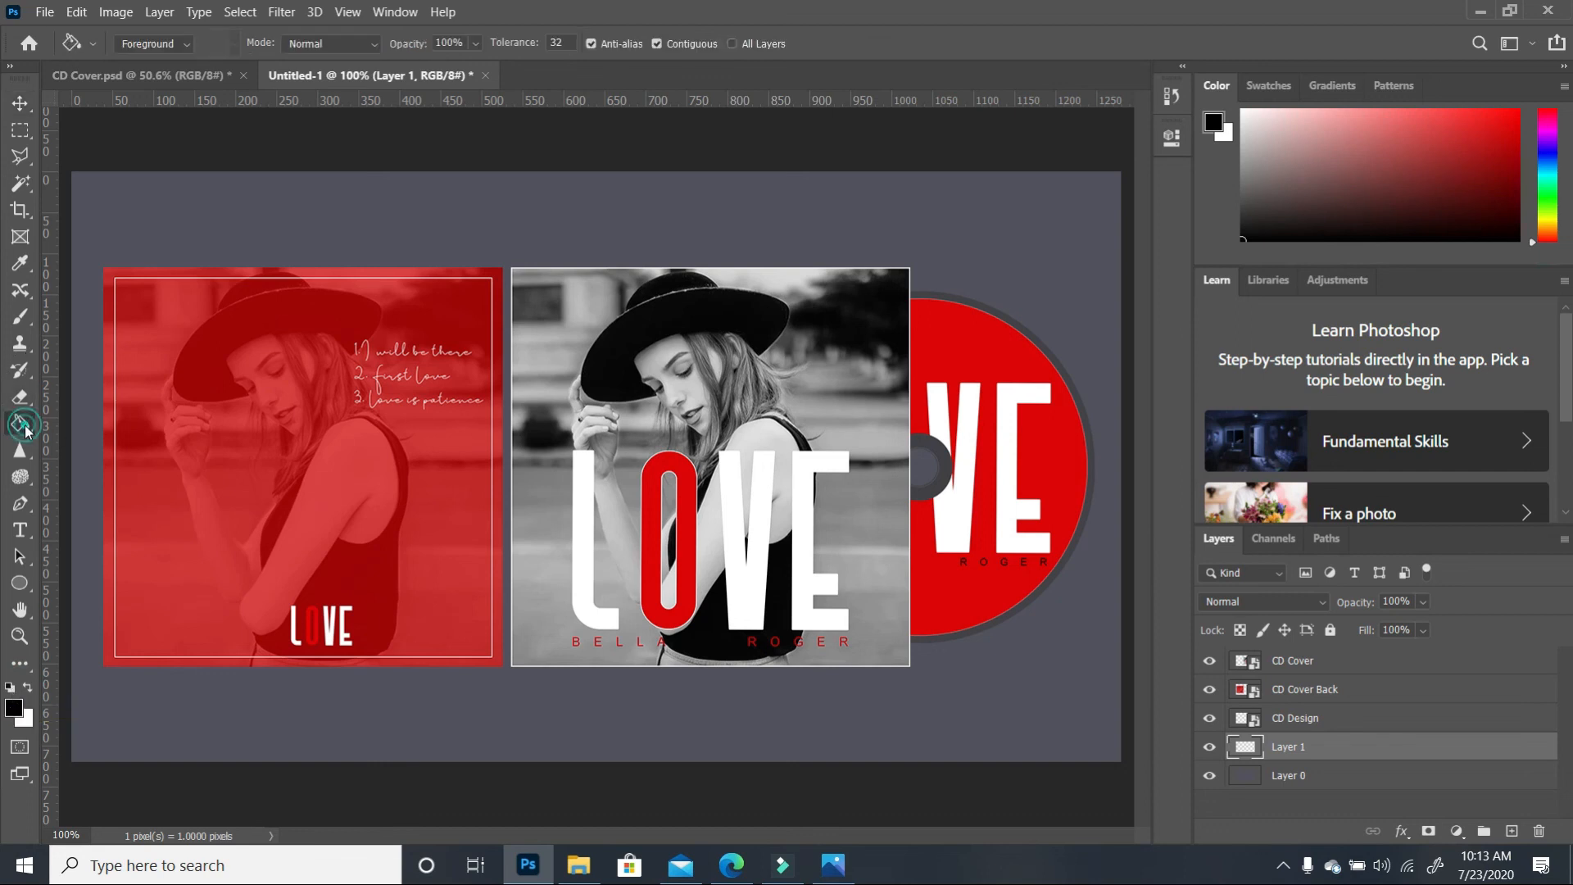
click(67, 427)
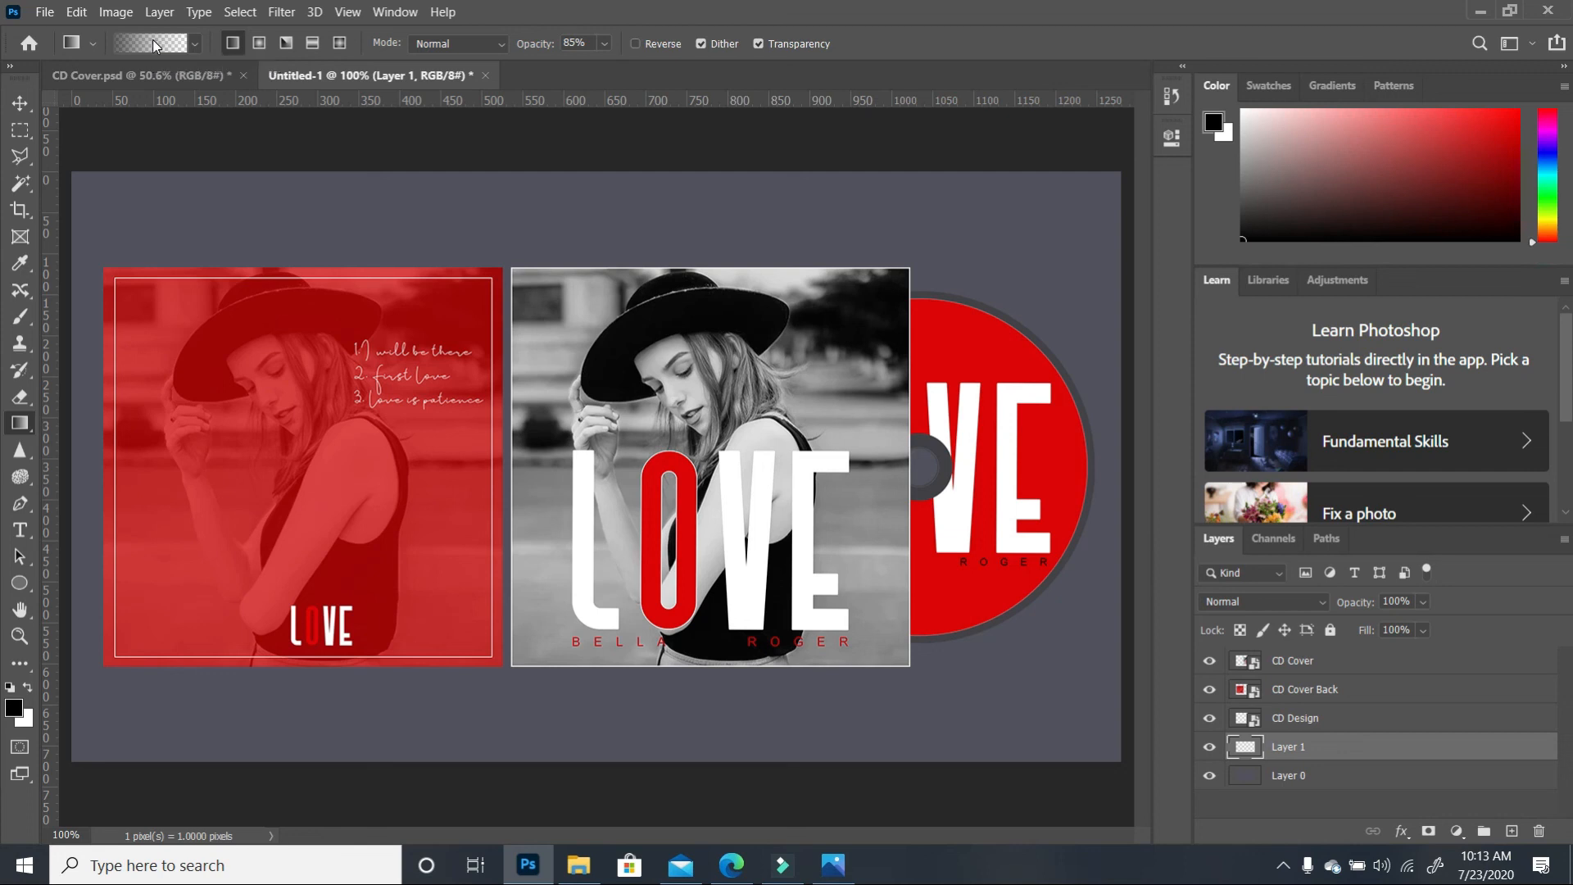
key(v)
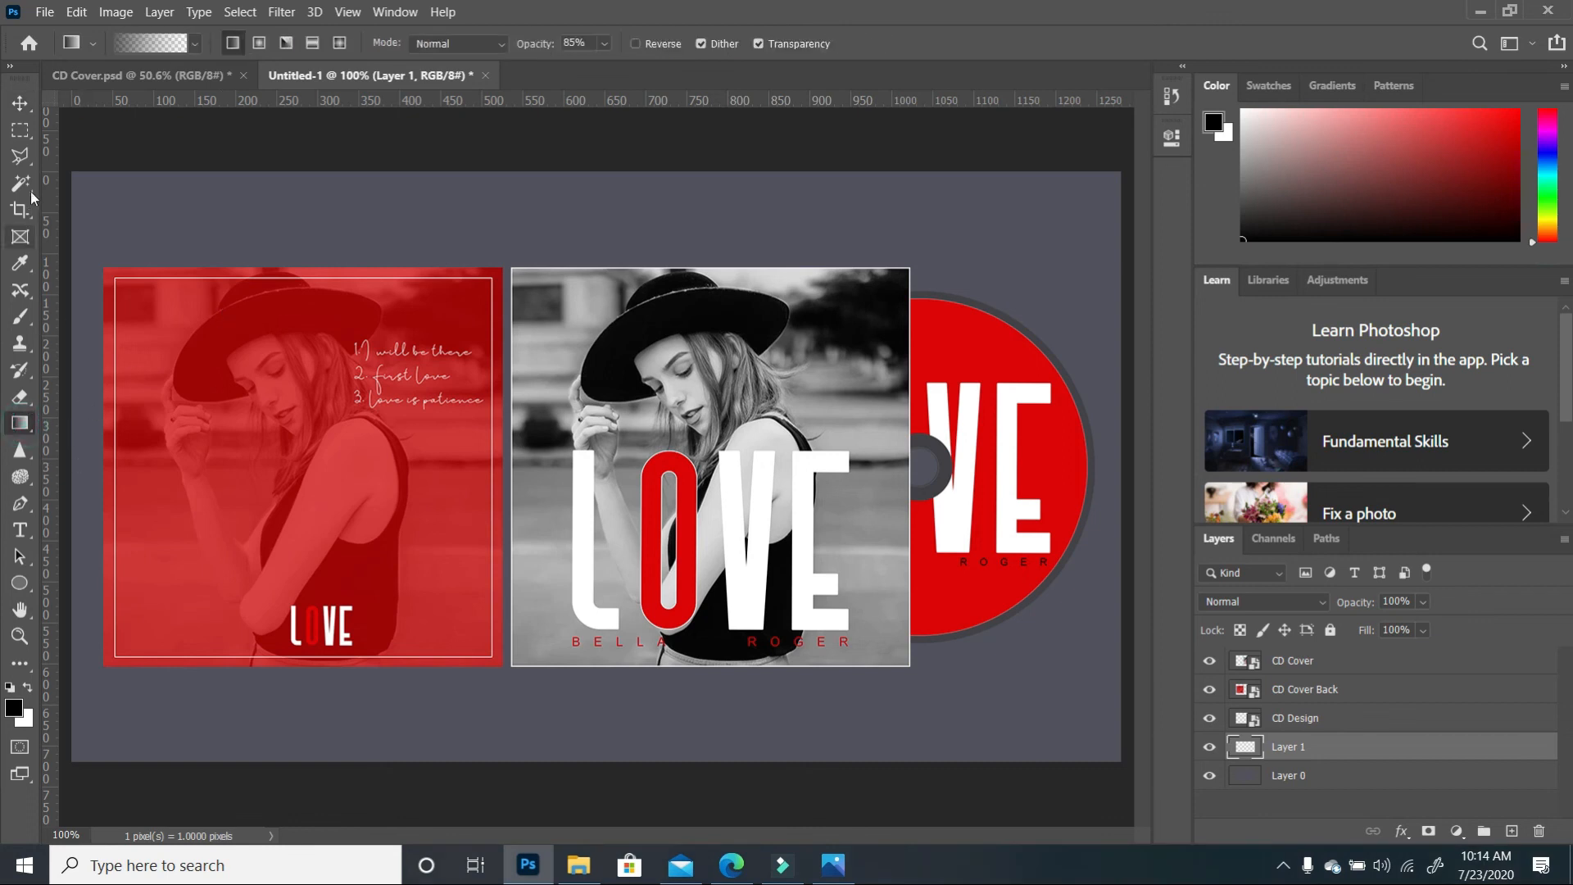
Outline a wedge-shaped selection beneath the covers and disc with the Polygonal Lasso
click(20, 157)
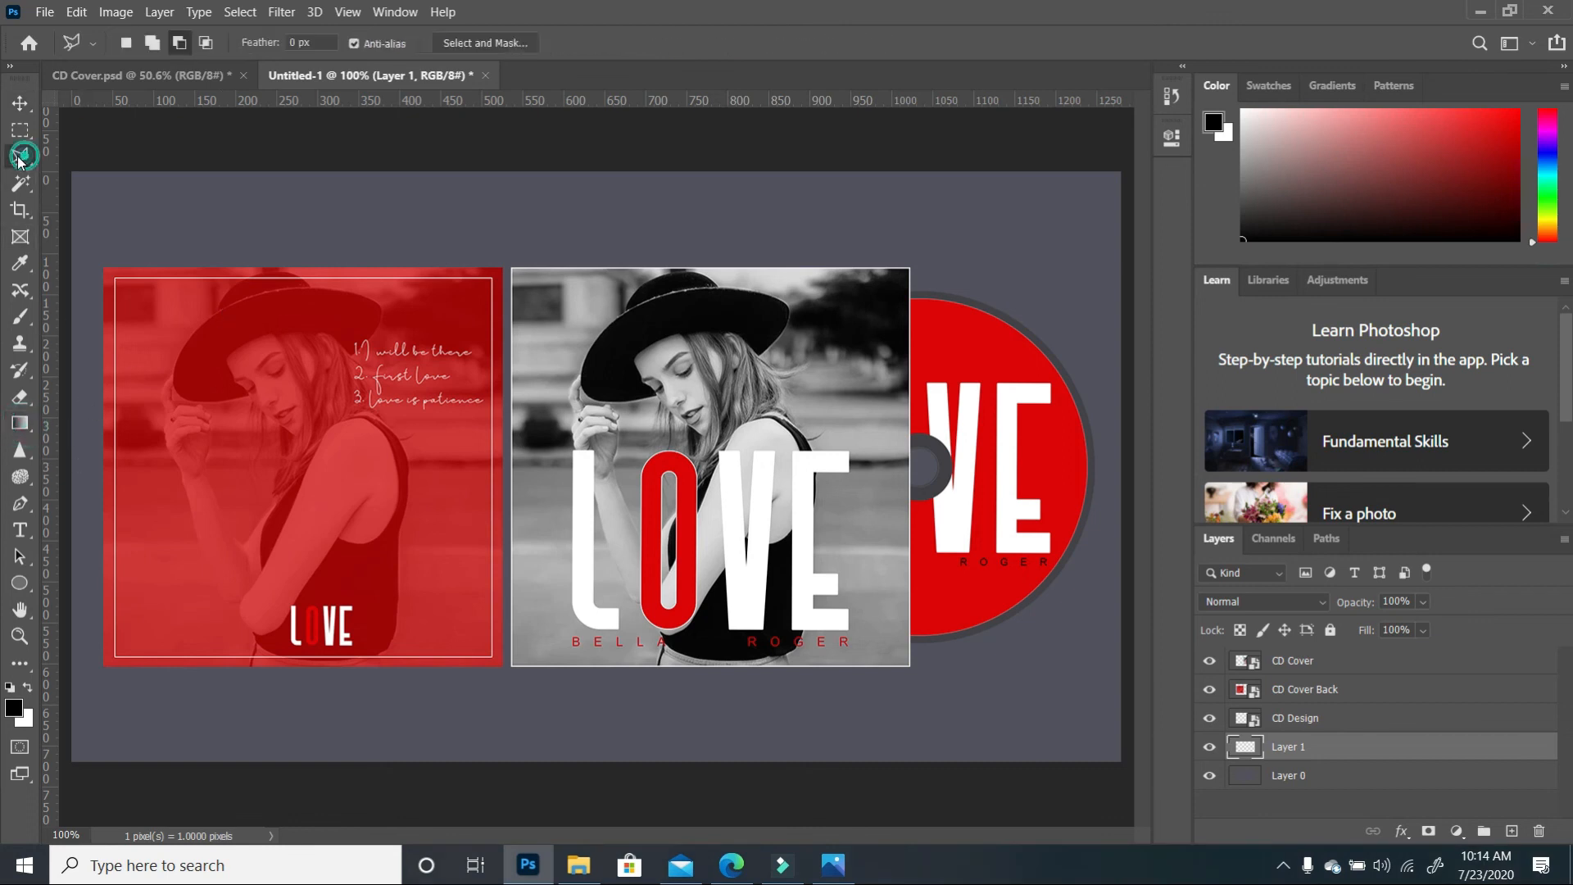
click(69, 666)
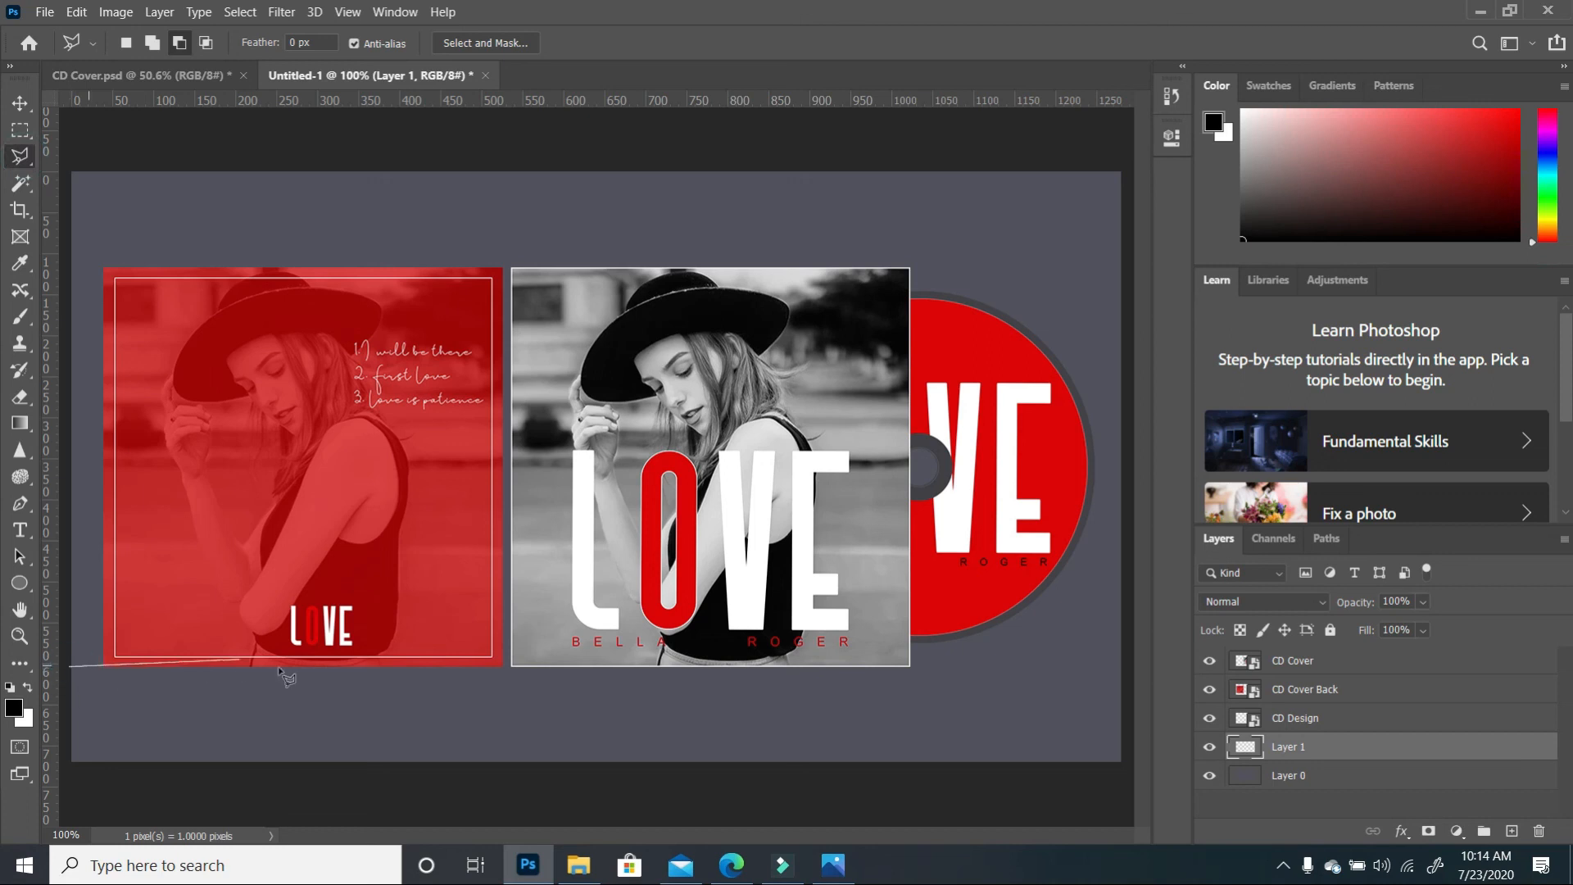
click(1121, 665)
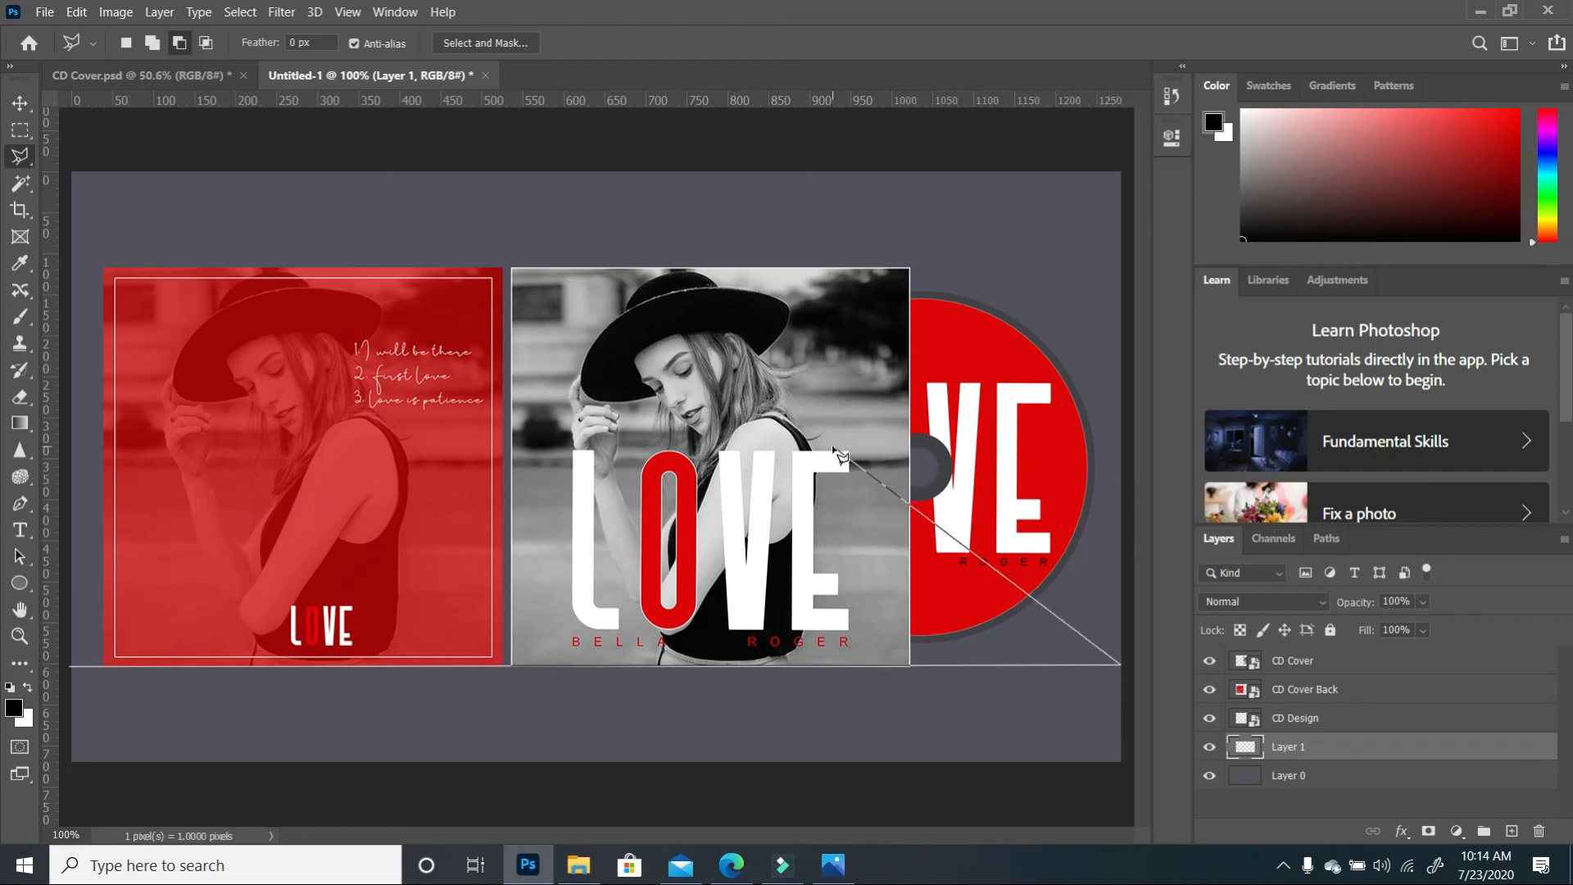
click(833, 448)
click(62, 455)
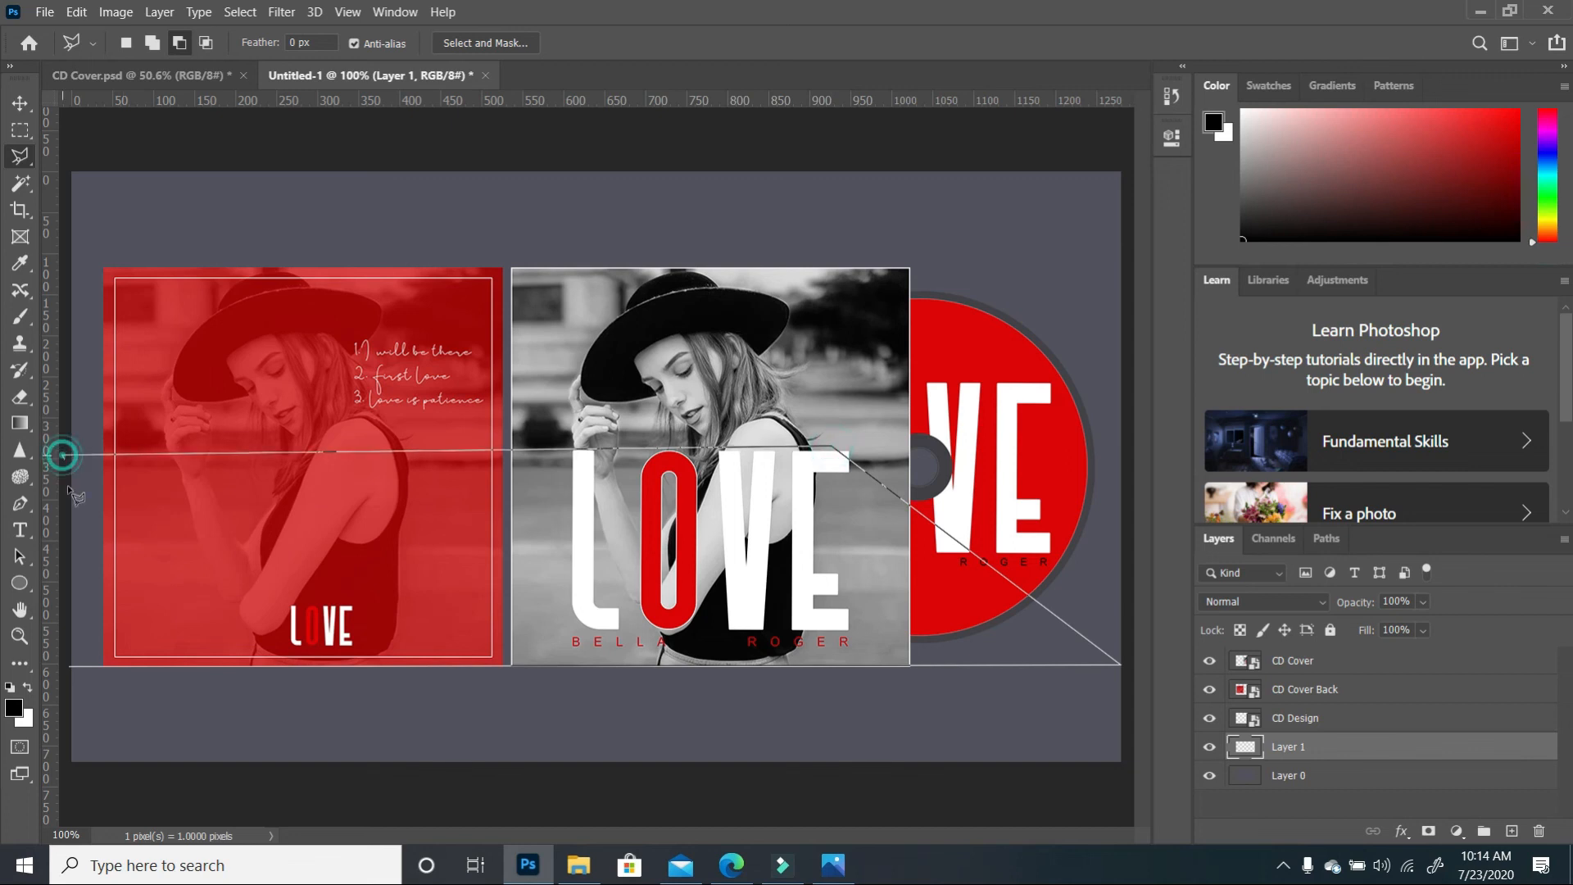
click(68, 664)
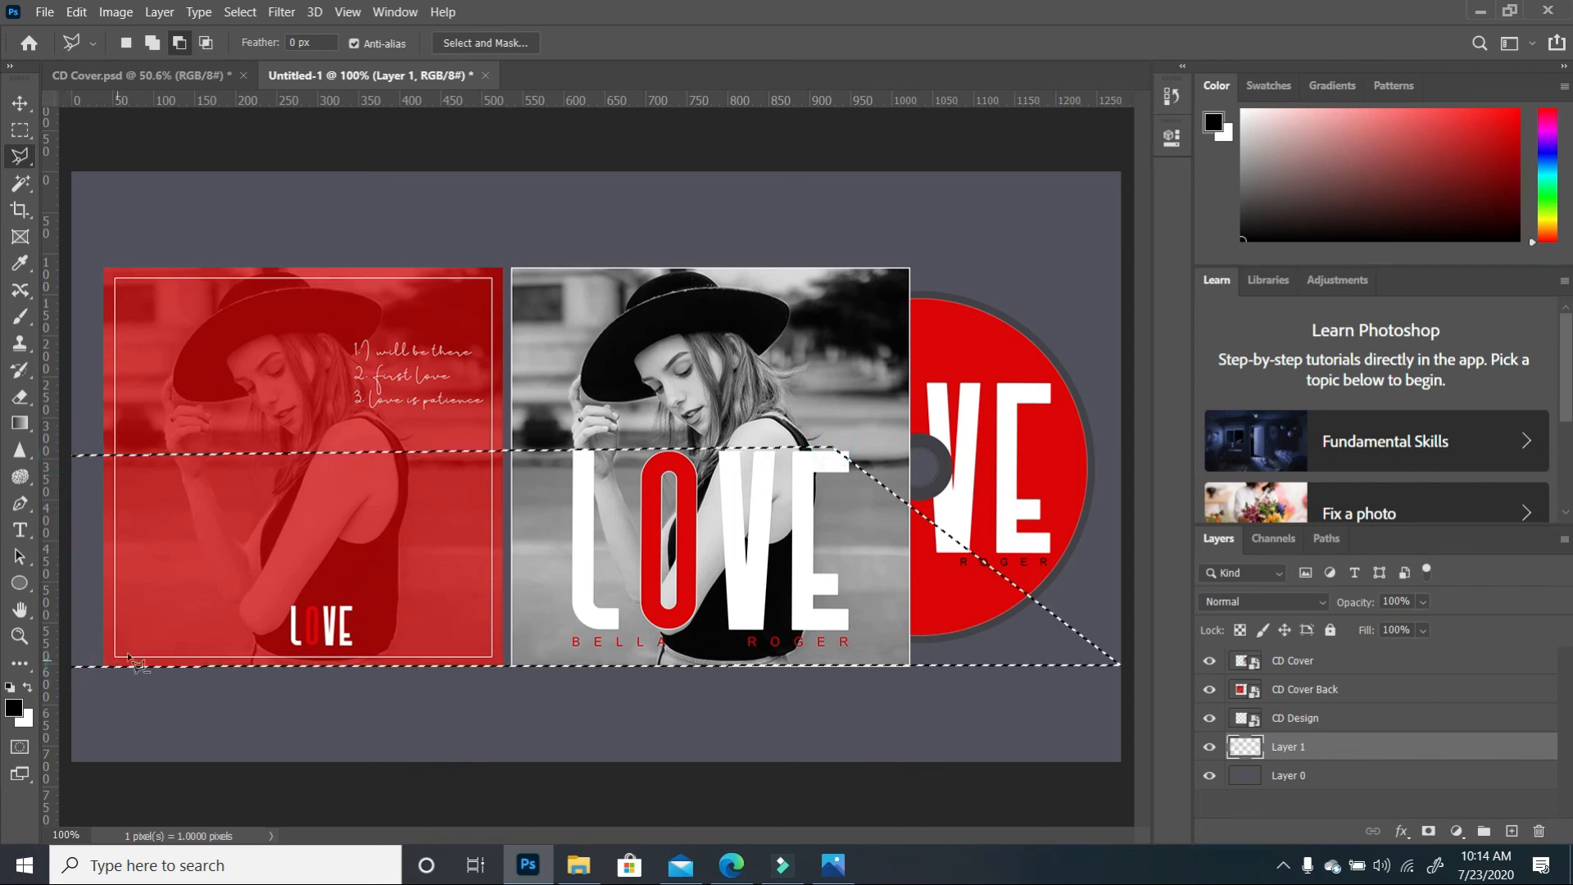
Fill the wedge on Layer 1 with an upward black-to-transparent gradient, then deselect
right_click(21, 423)
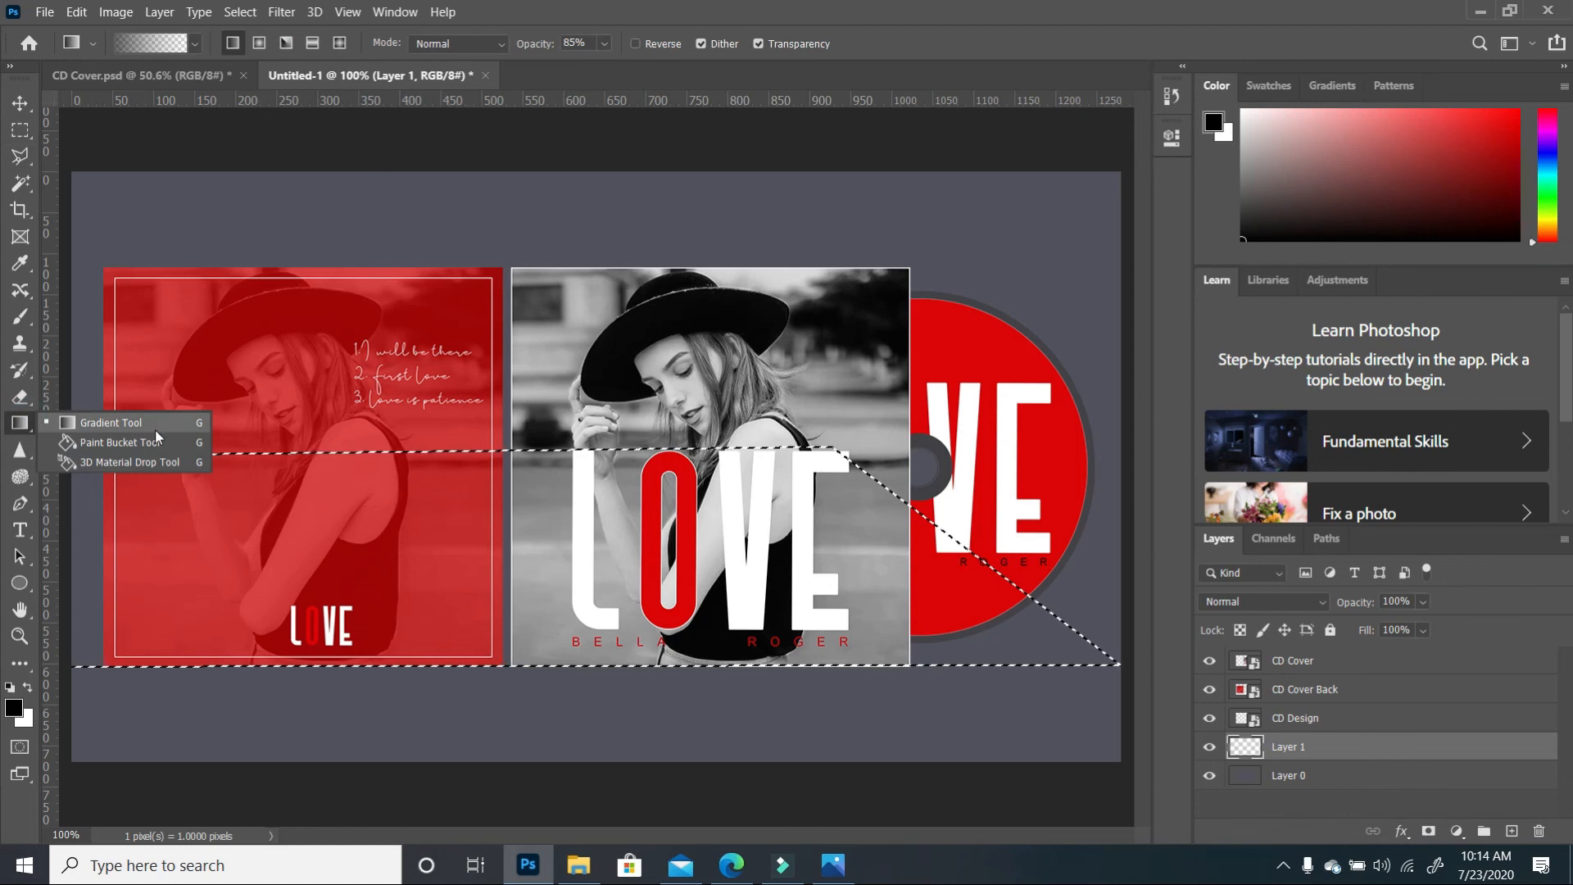
click(139, 422)
drag(615, 662, 611, 467)
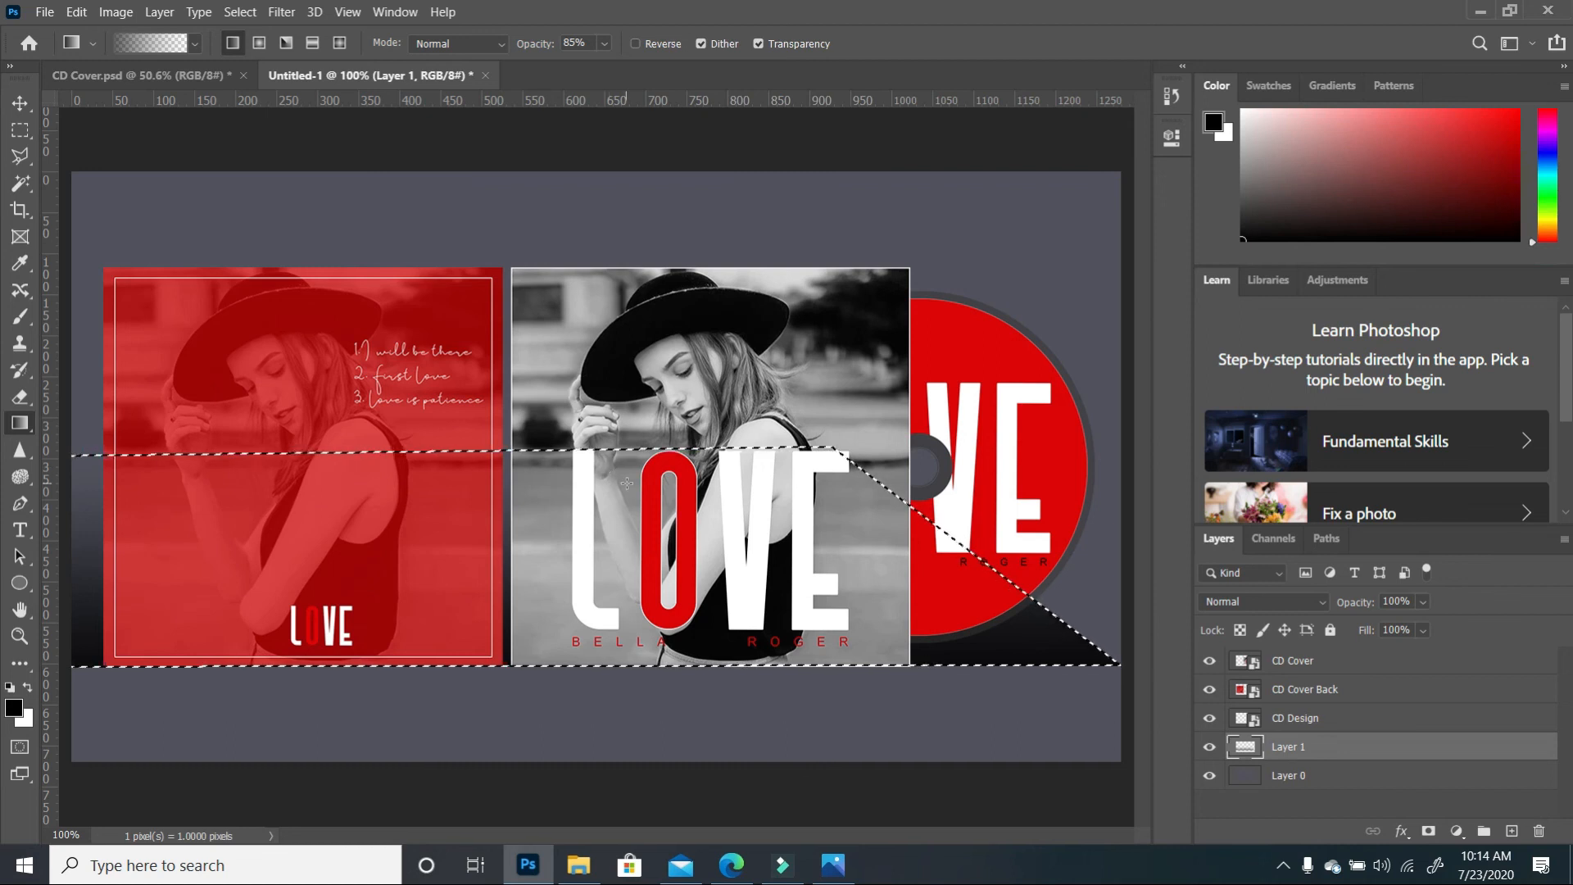
key(ctrl+d)
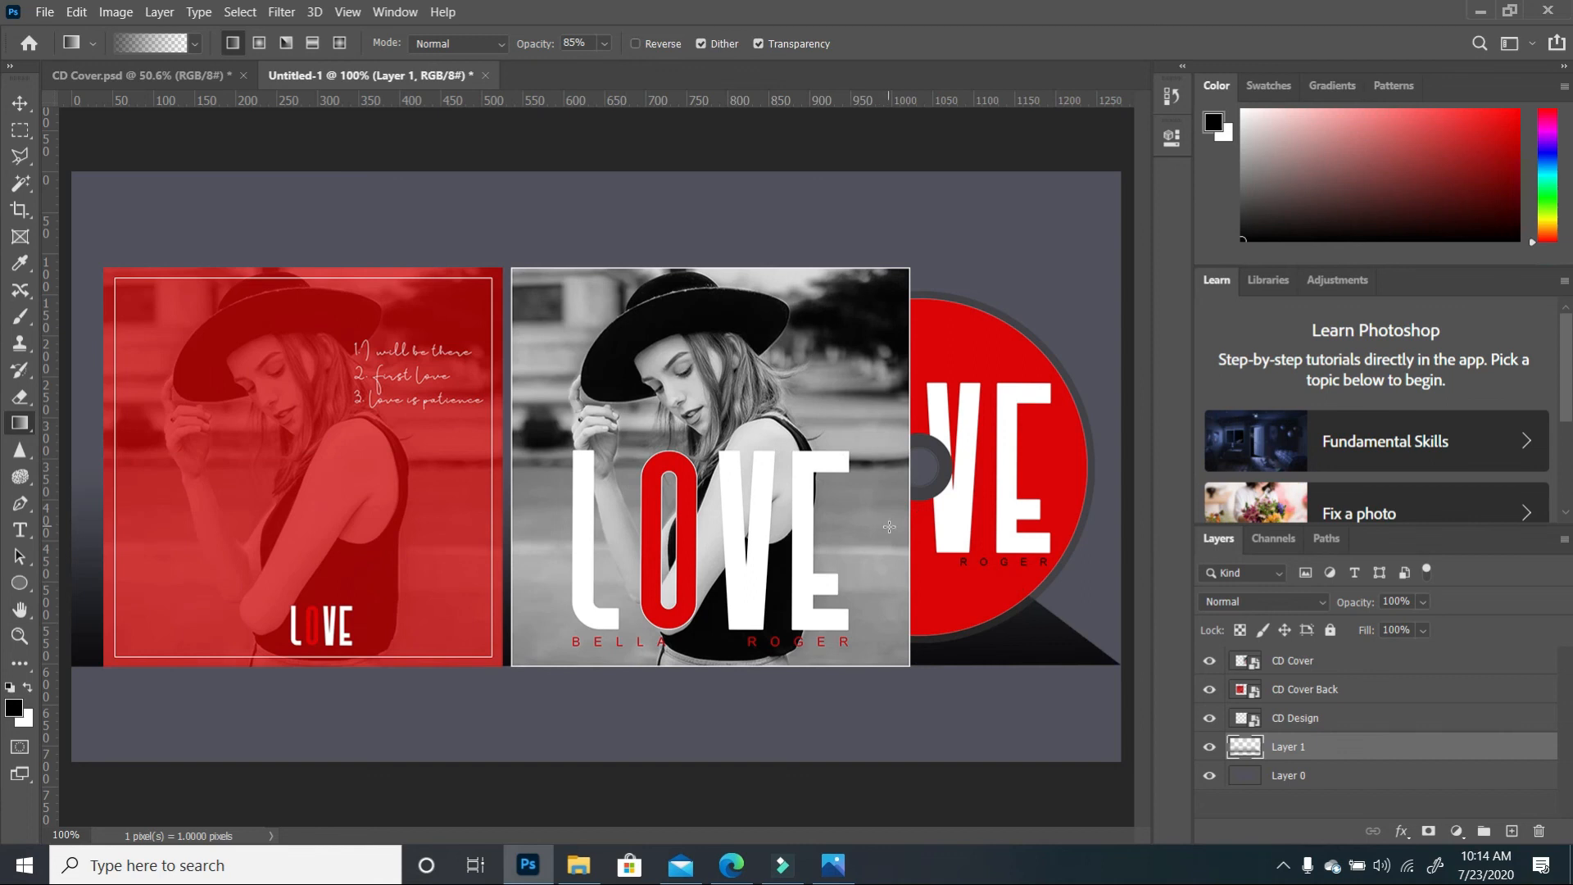
scroll(940, 458, down, 2)
scroll(938, 457, down, 1)
scroll(938, 457, up, 1)
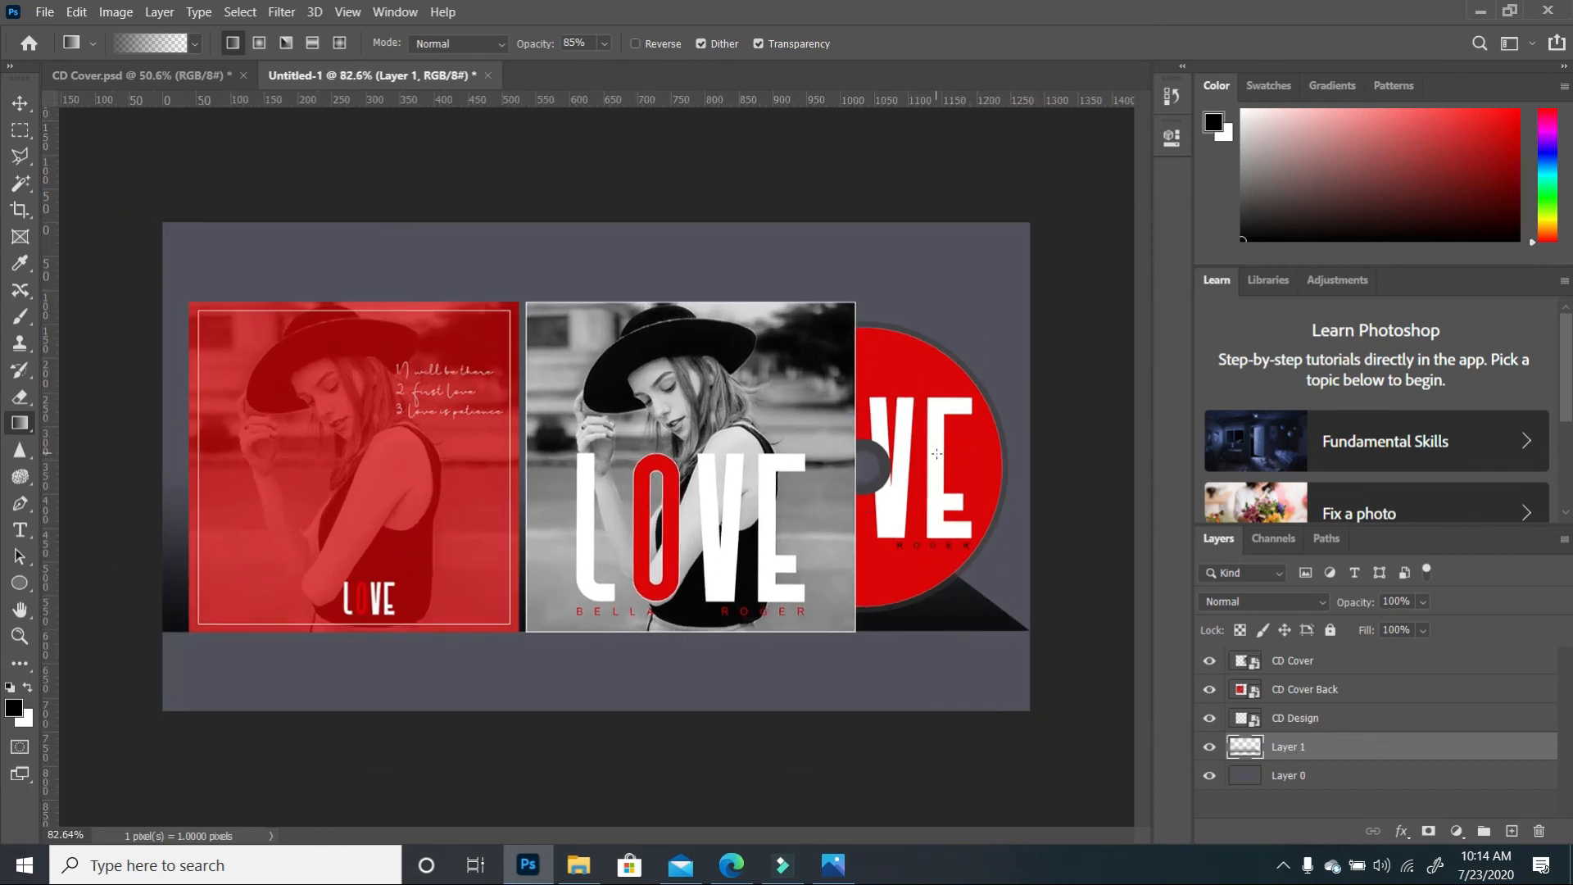
Fade the right and left ends of the shadow with a large soft eraser
click(21, 398)
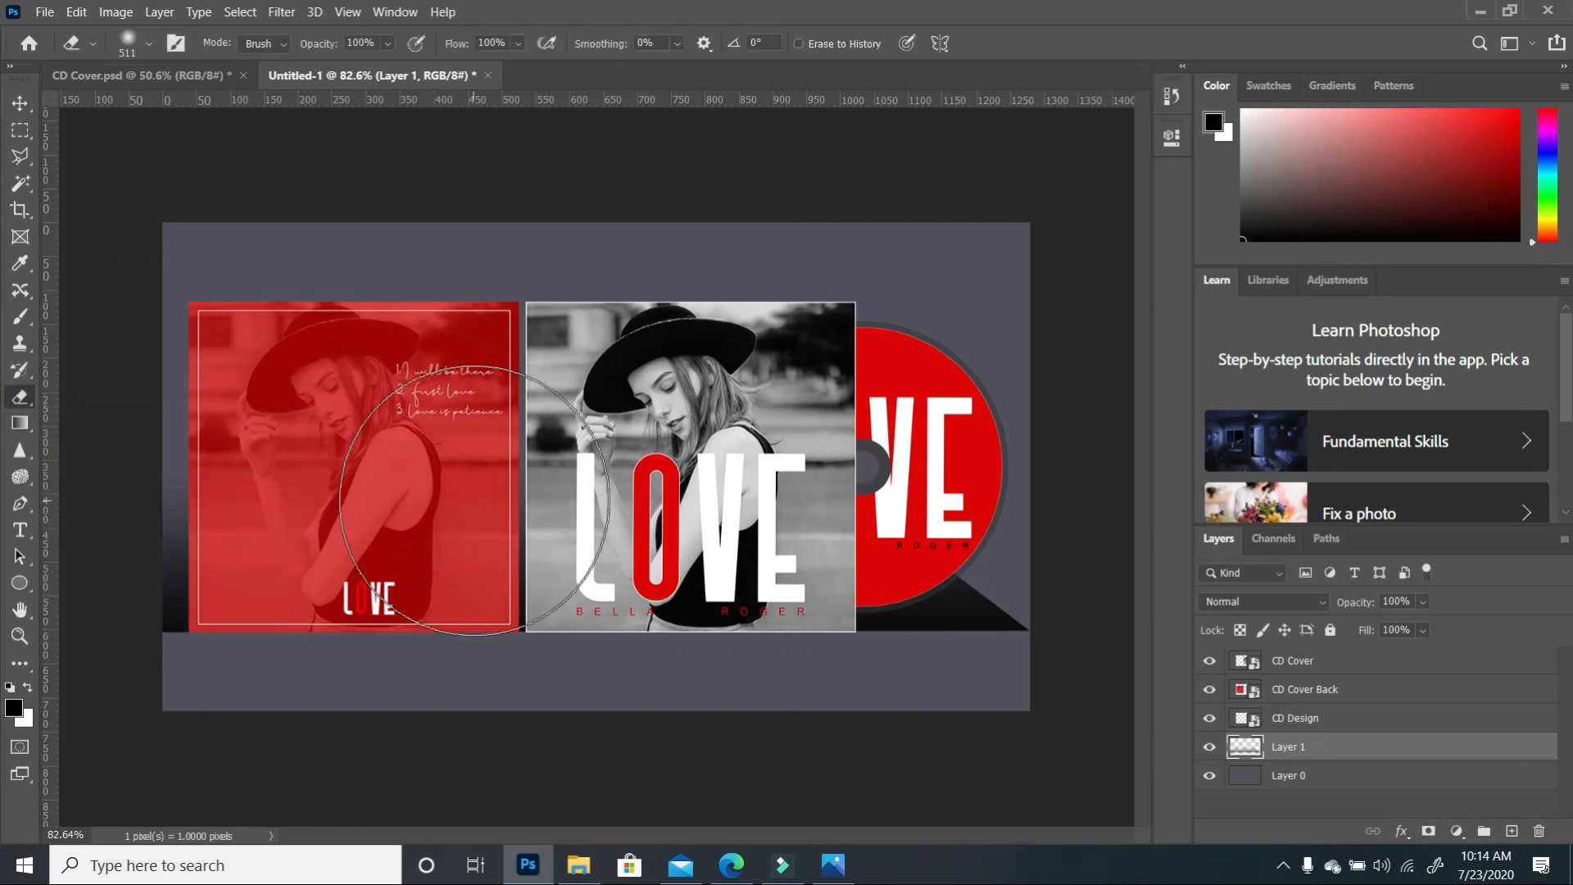
click(149, 51)
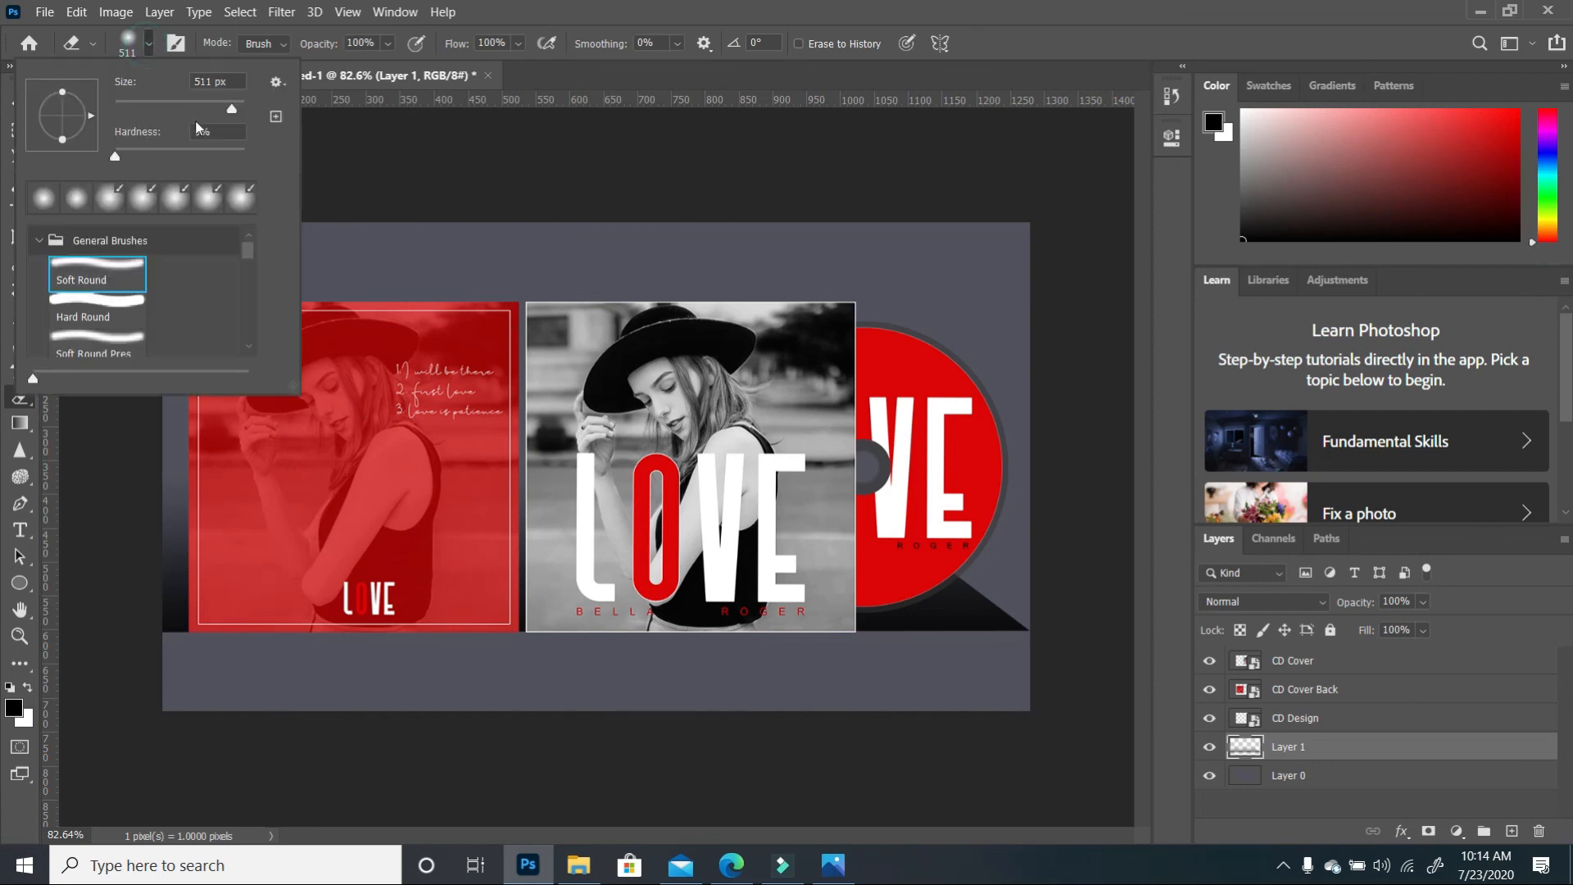
click(1130, 657)
mouse_move(1139, 606)
mouse_down()
mouse_move(1149, 575)
mouse_move(1113, 470)
mouse_move(1106, 590)
mouse_move(1139, 485)
mouse_up()
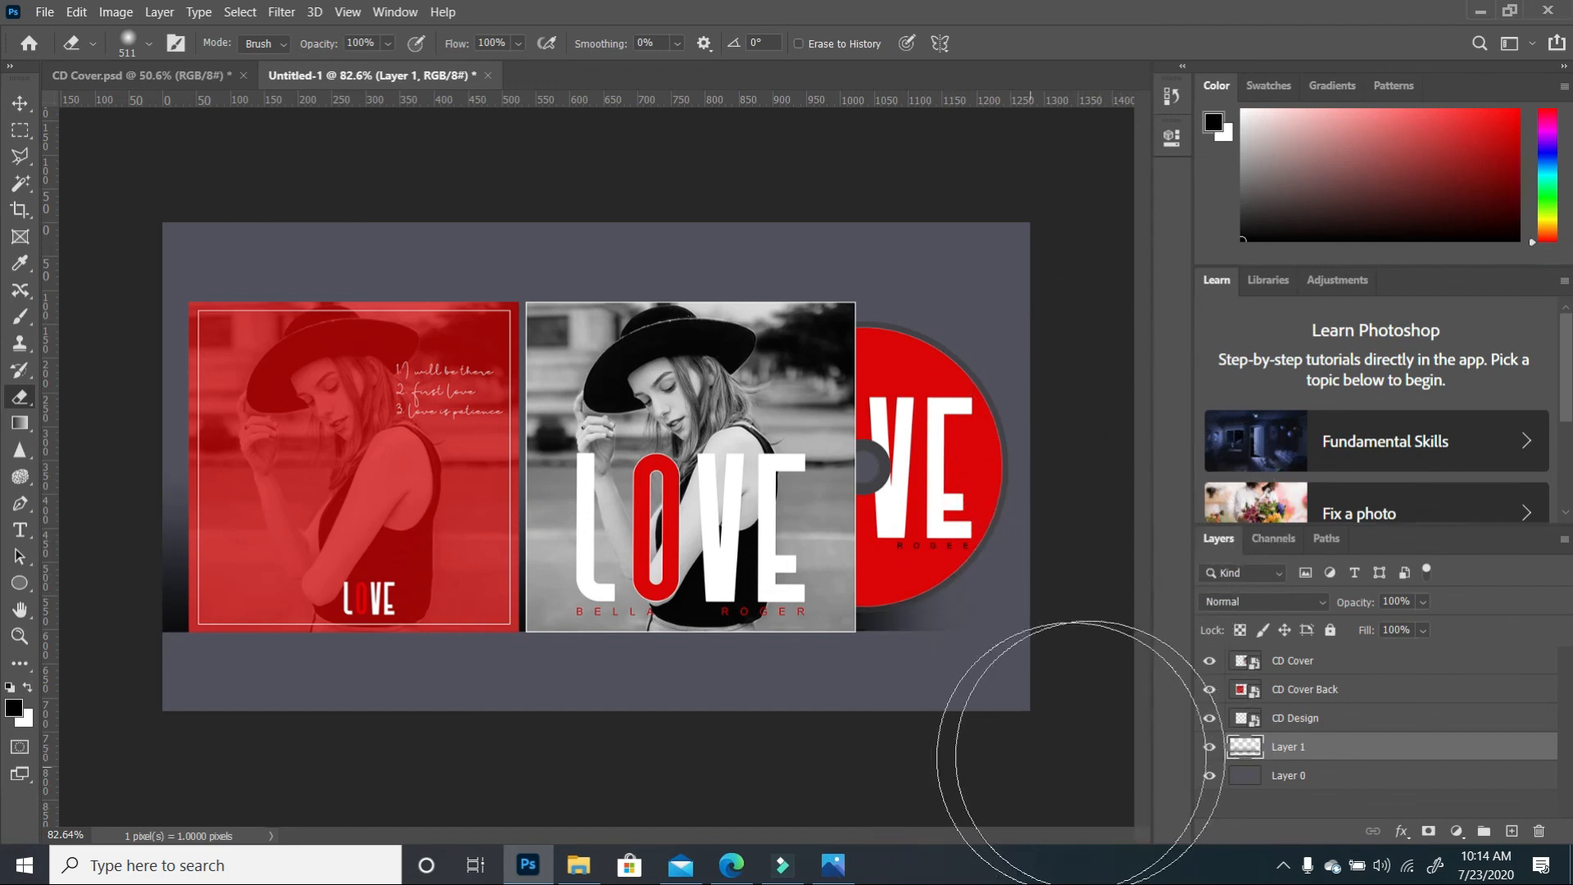
mouse_move(97, 732)
mouse_down()
mouse_move(19, 745)
mouse_move(85, 757)
mouse_move(30, 723)
mouse_move(85, 762)
mouse_up()
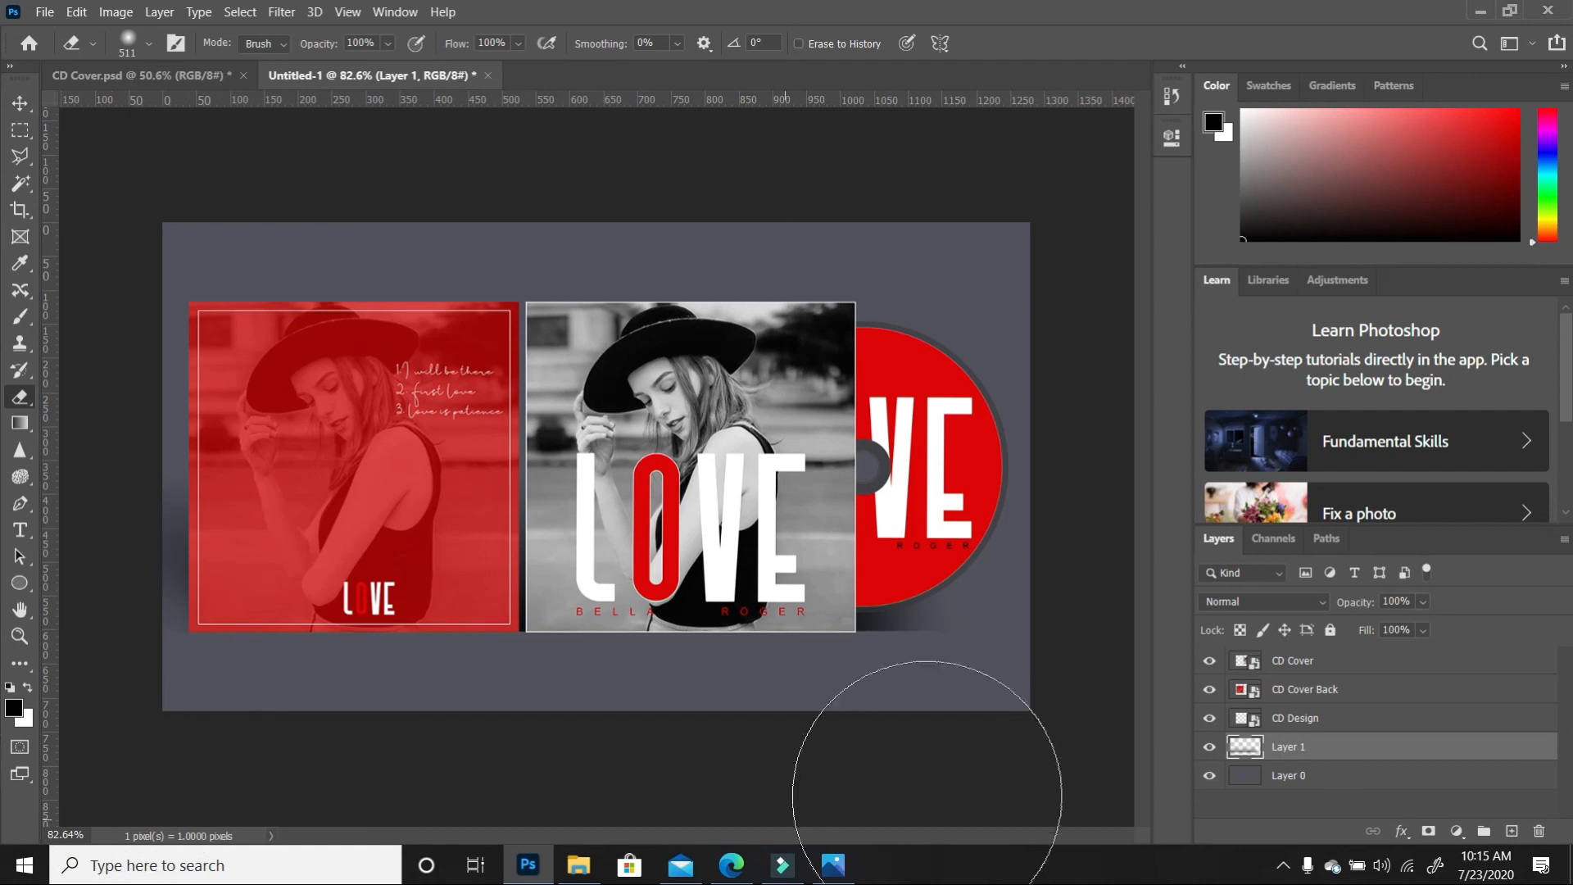
Free Transform the shadow to about 104% wider and slightly higher, then commit
key(v)
drag(162, 463, 130, 456)
drag(996, 631, 1004, 633)
drag(1004, 544, 1064, 538)
drag(595, 635, 595, 630)
click(1075, 689)
Select the background layer, then the shadow layer, then deselect all layers
click(711, 645)
click(951, 602)
click(923, 752)
scroll(947, 667, up, 3)
scroll(951, 668, down, 2)
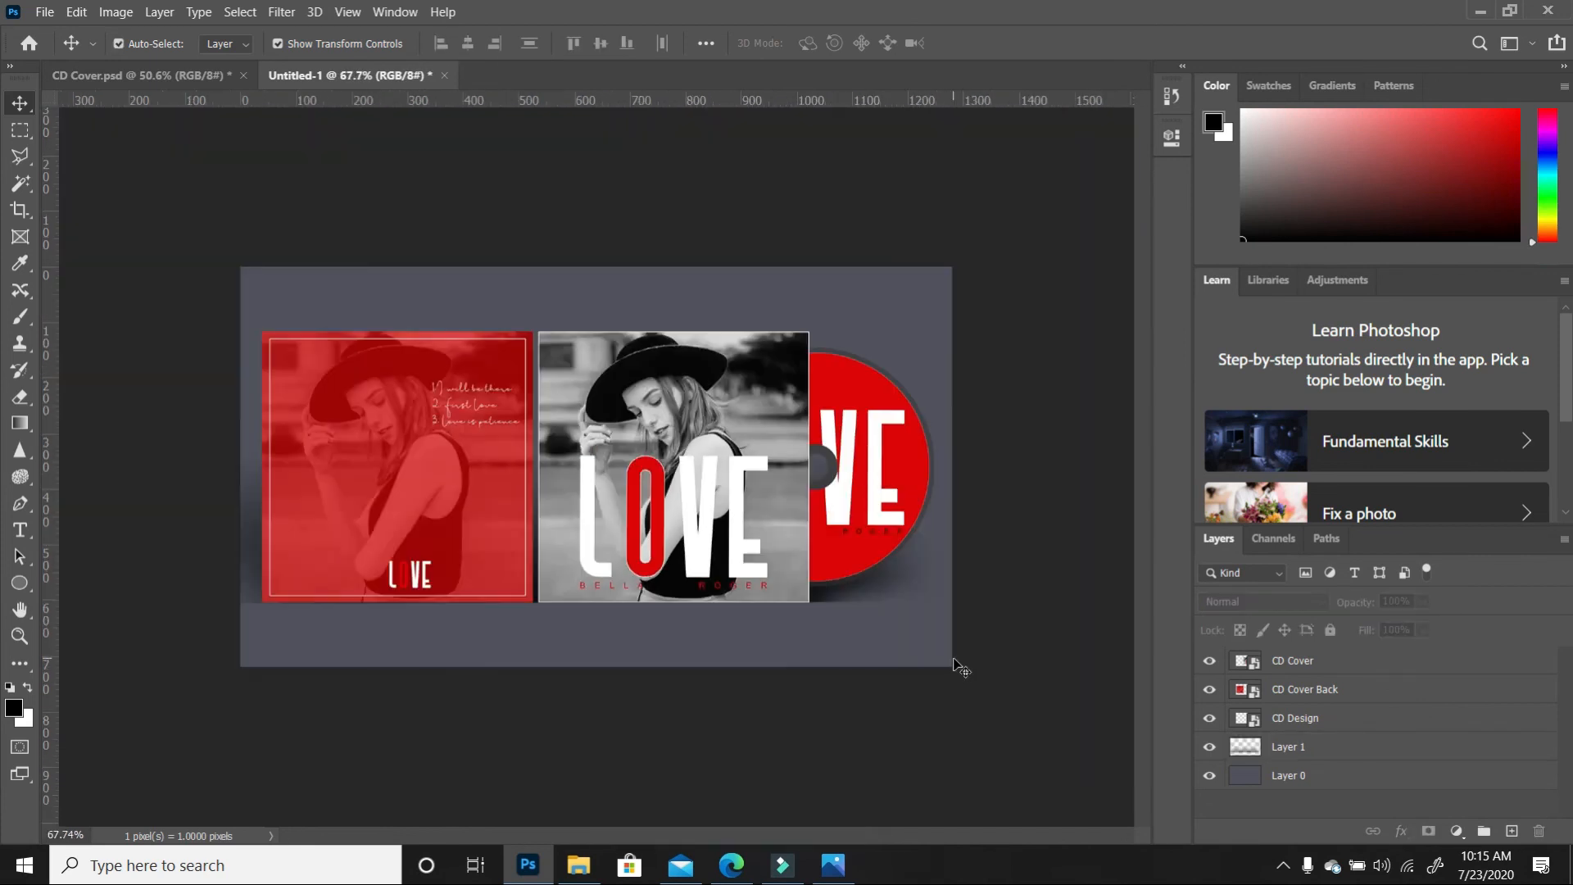
scroll(926, 499, up, 1)
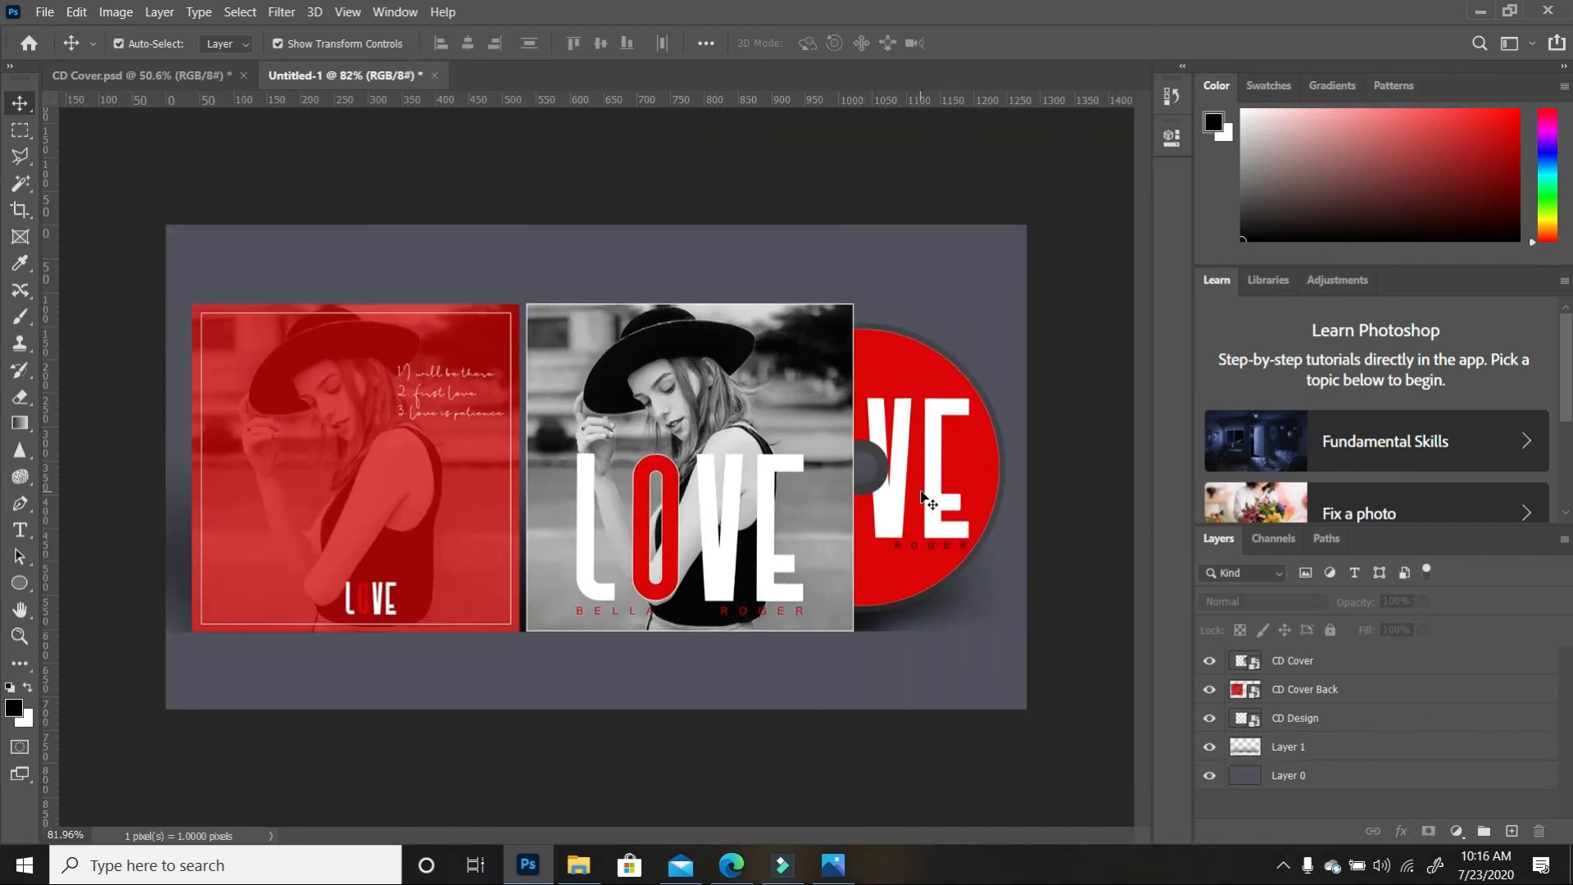